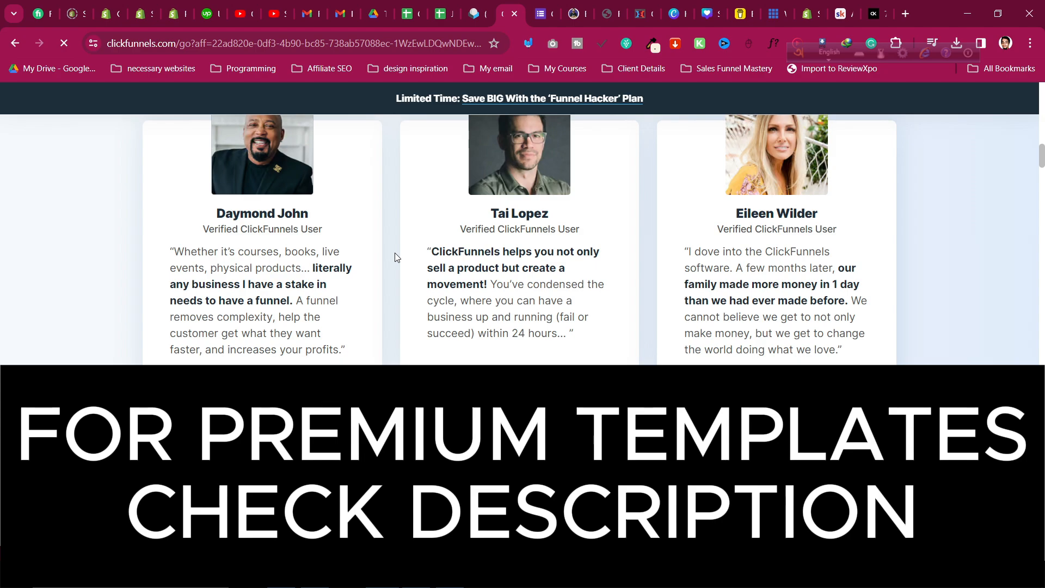
# Scroll to the top of the ClickFunnels page and switch to the 'Clickfunnels 2.0 Free Templates Entry' Google Form.
pyautogui.scroll(15, 395, 254)
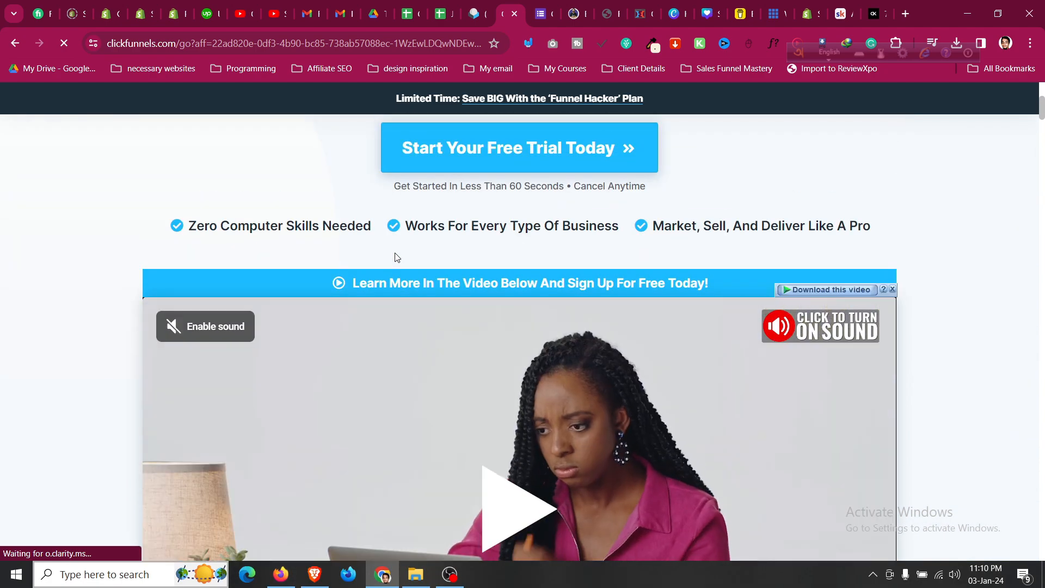
pyautogui.scroll(5, 396, 256)
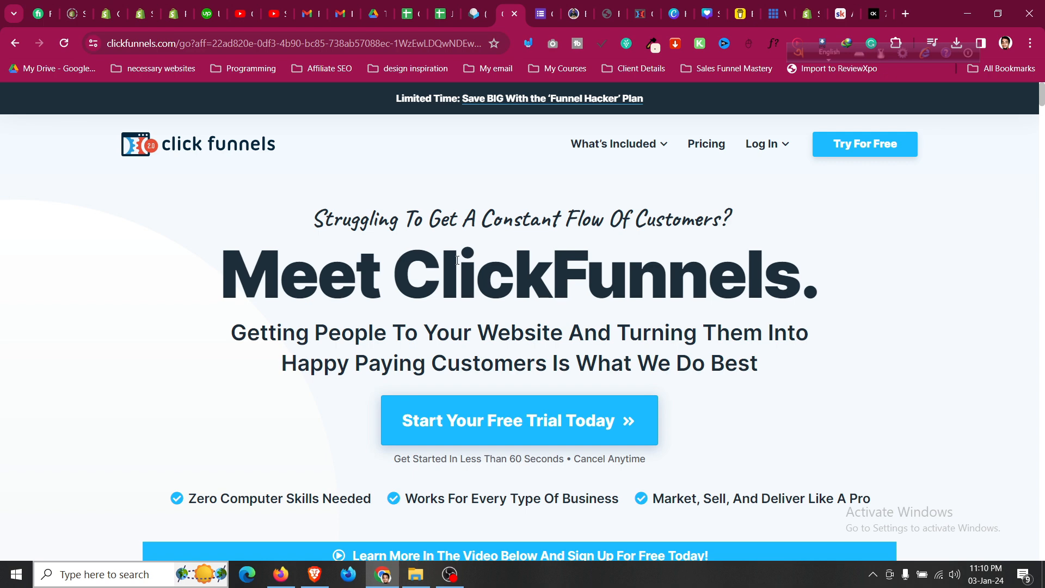
pyautogui.click(544, 17)
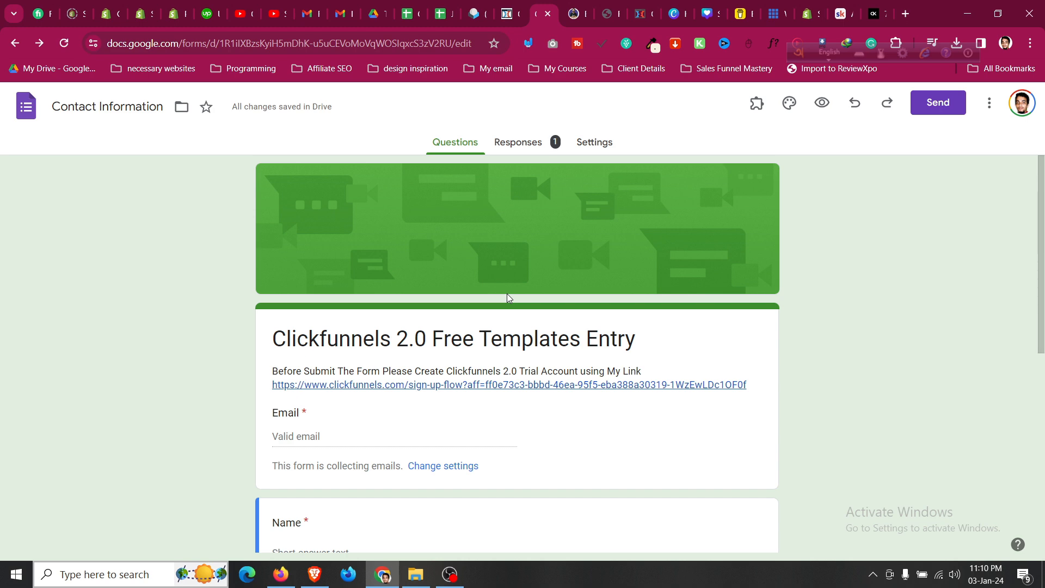
# Switch back to the ClickFunnels landing page tab.
pyautogui.click(514, 5)
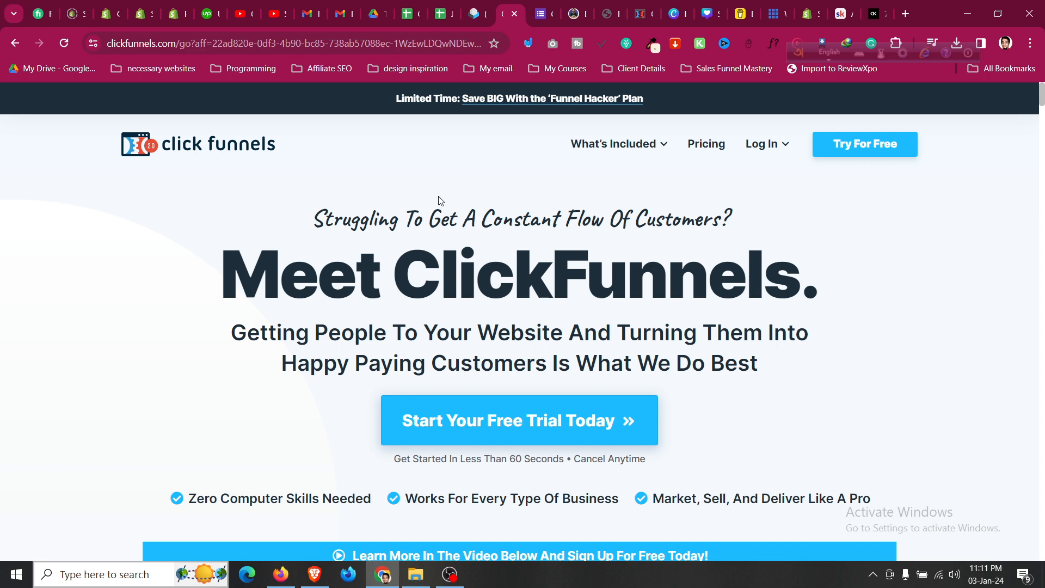
# Read through the Clickfunnels 2.0 Funnels MasterPack listing's $29 price and included funnels on Buy Me a Coffee.
pyautogui.click(574, 14)
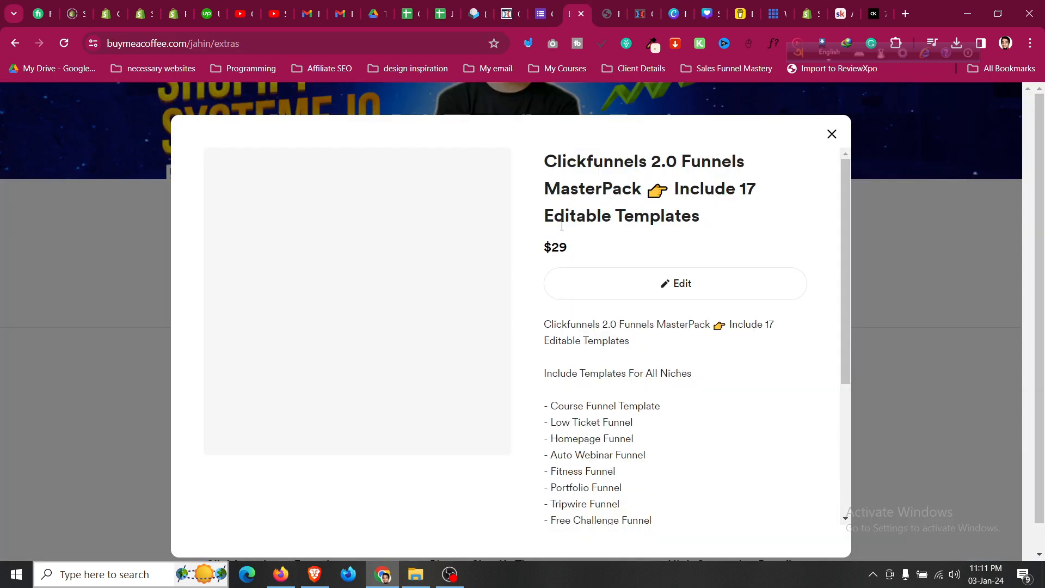
pyautogui.scroll(-4, 562, 226)
pyautogui.scroll(5, 562, 226)
pyautogui.scroll(-4, 563, 226)
pyautogui.scroll(4, 563, 225)
pyautogui.scroll(-4, 565, 221)
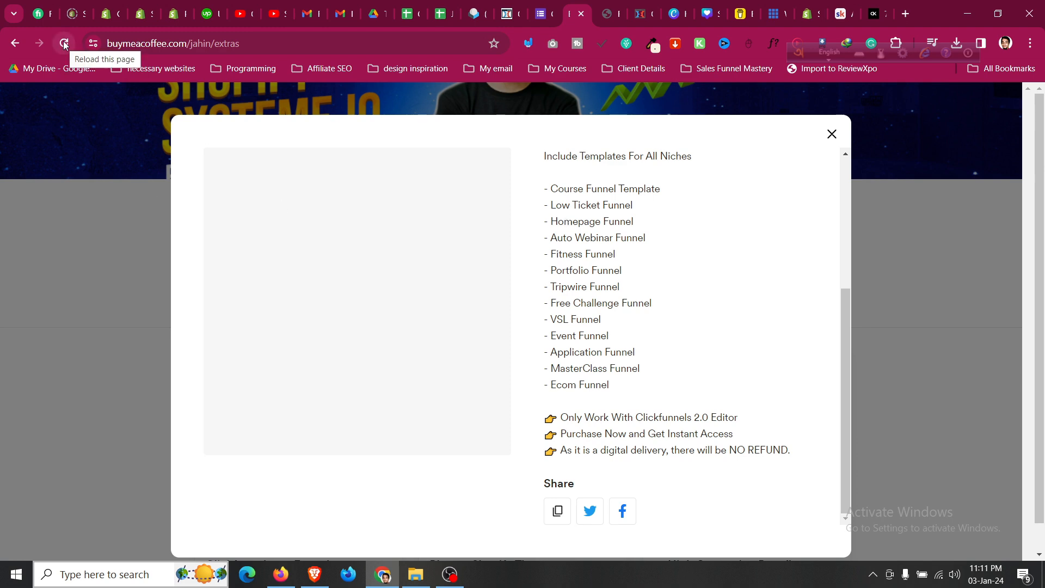
pyautogui.scroll(4, 684, 341)
pyautogui.scroll(-1, 686, 340)
pyautogui.scroll(-4, 683, 333)
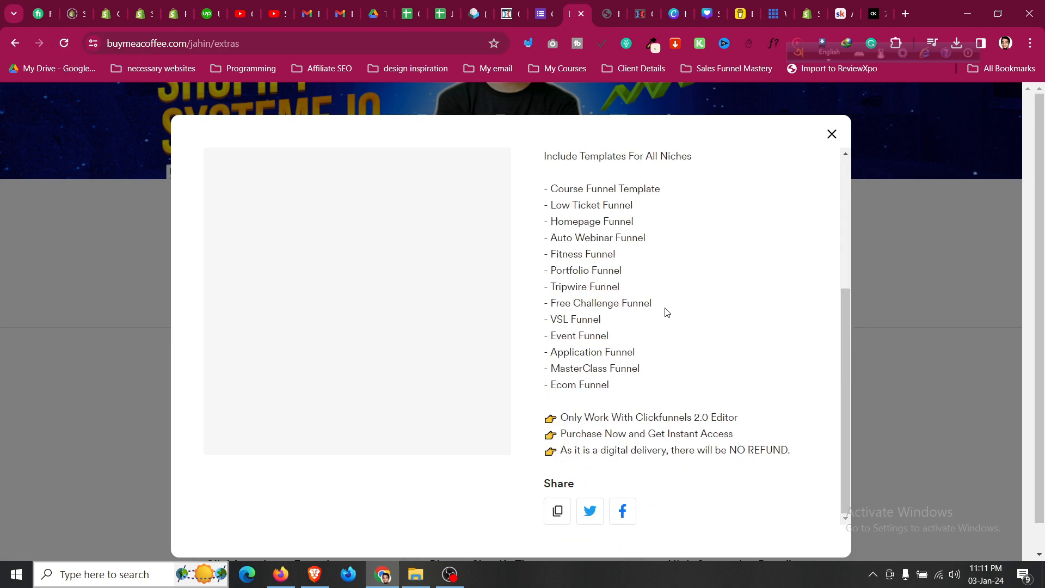
pyautogui.scroll(1, 671, 318)
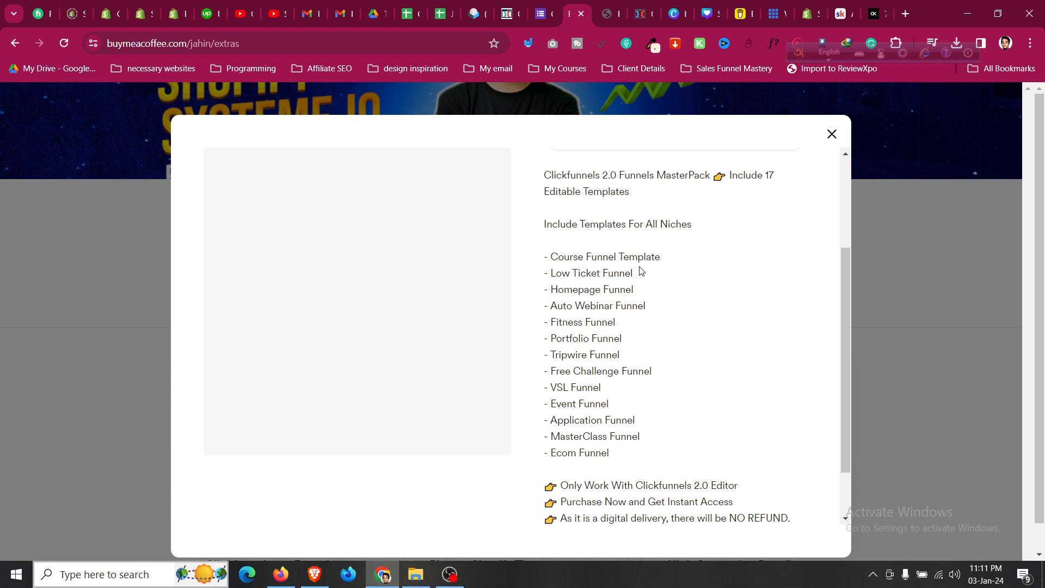
pyautogui.scroll(-1, 641, 270)
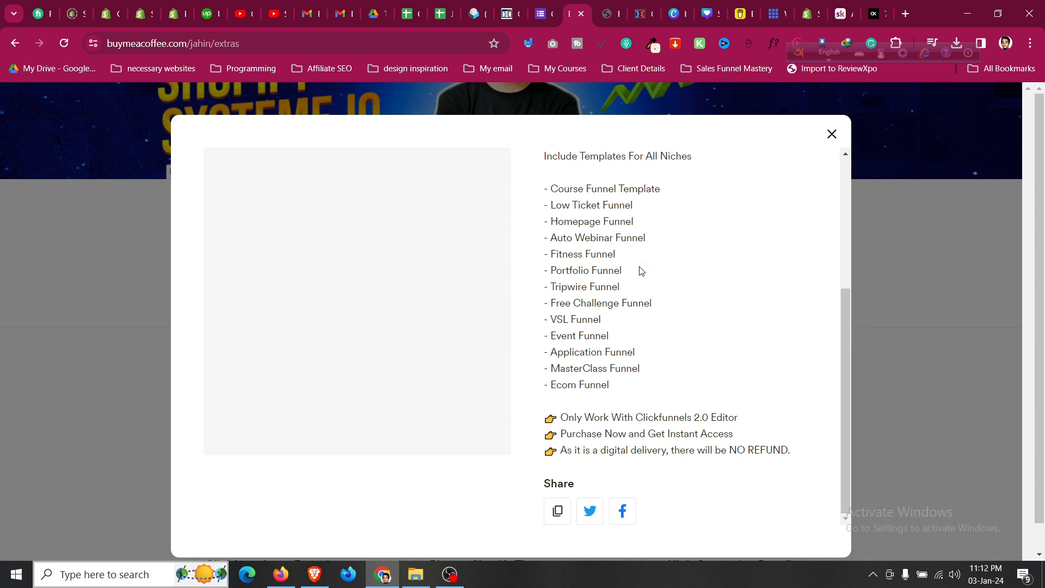
pyautogui.scroll(3, 640, 270)
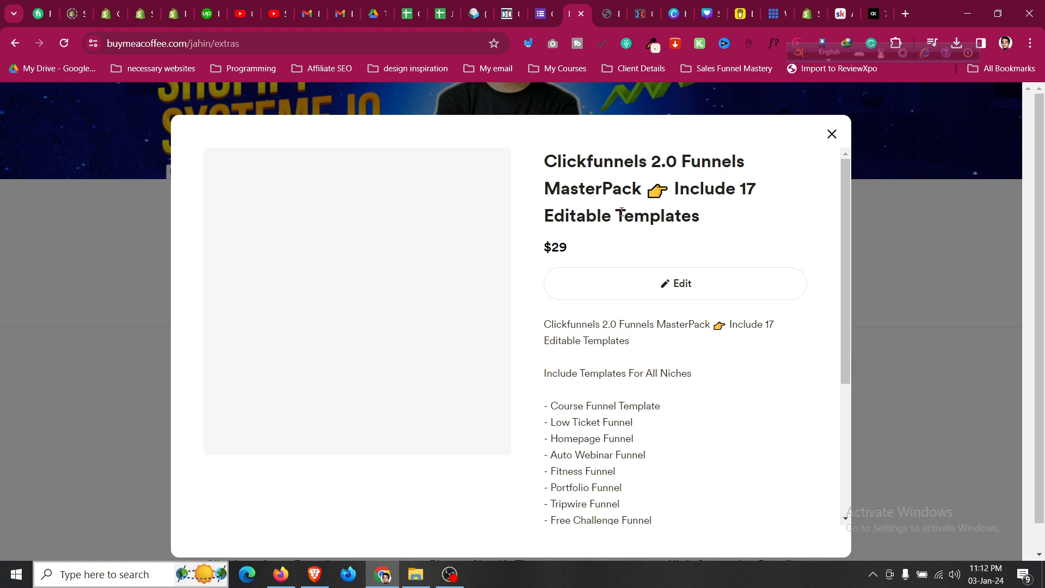
pyautogui.scroll(-4, 620, 218)
pyautogui.scroll(5, 621, 211)
pyautogui.scroll(-4, 539, 263)
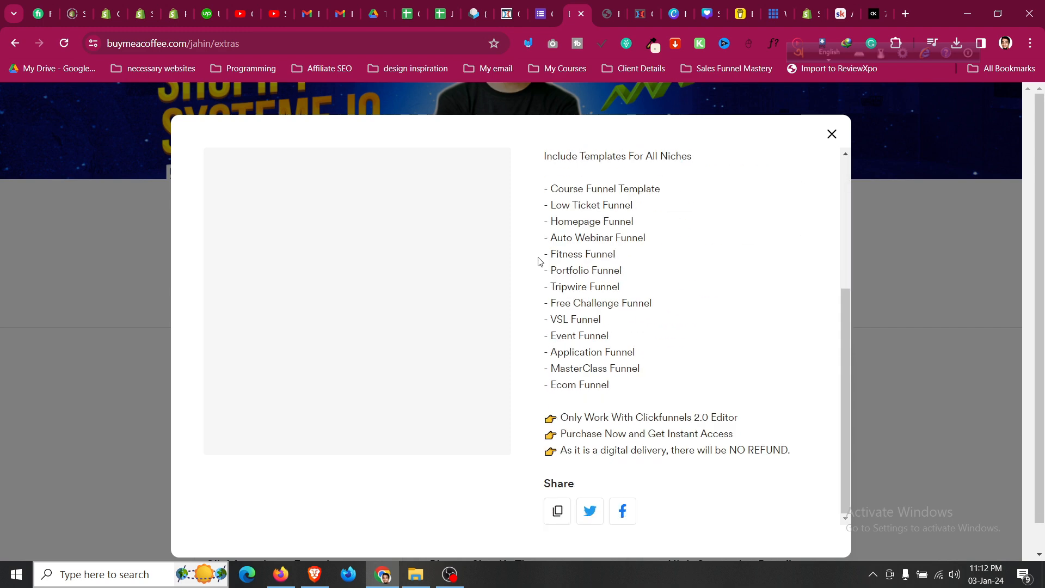
pyautogui.scroll(4, 539, 262)
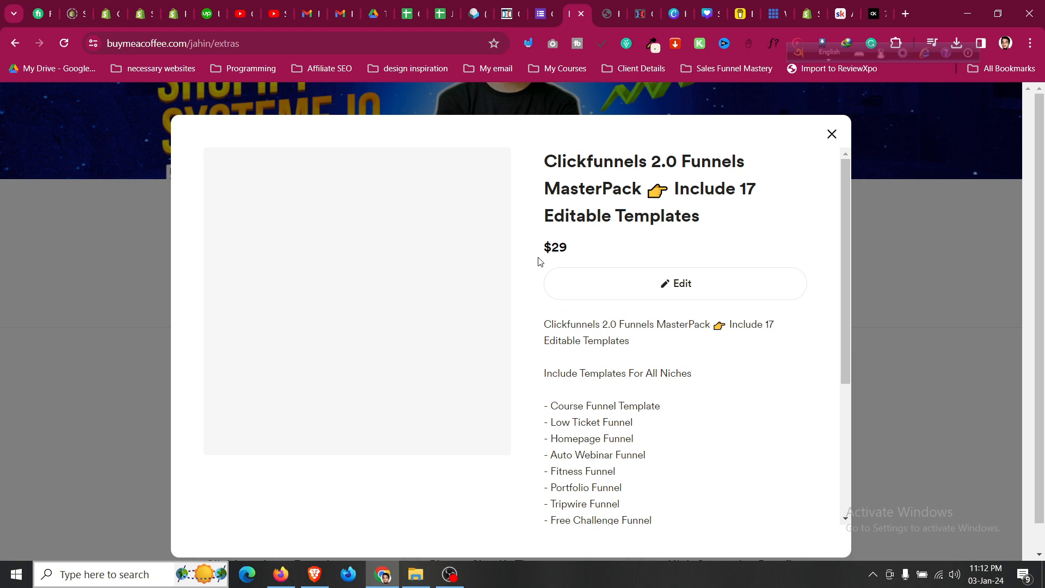
pyautogui.click(450, 574)
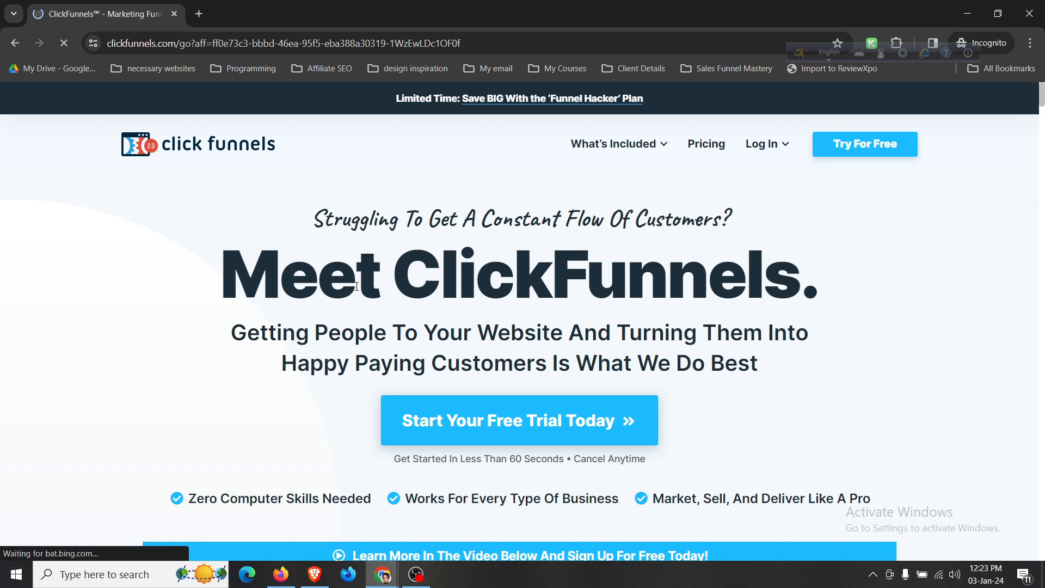
pyautogui.scroll(-5, 356, 287)
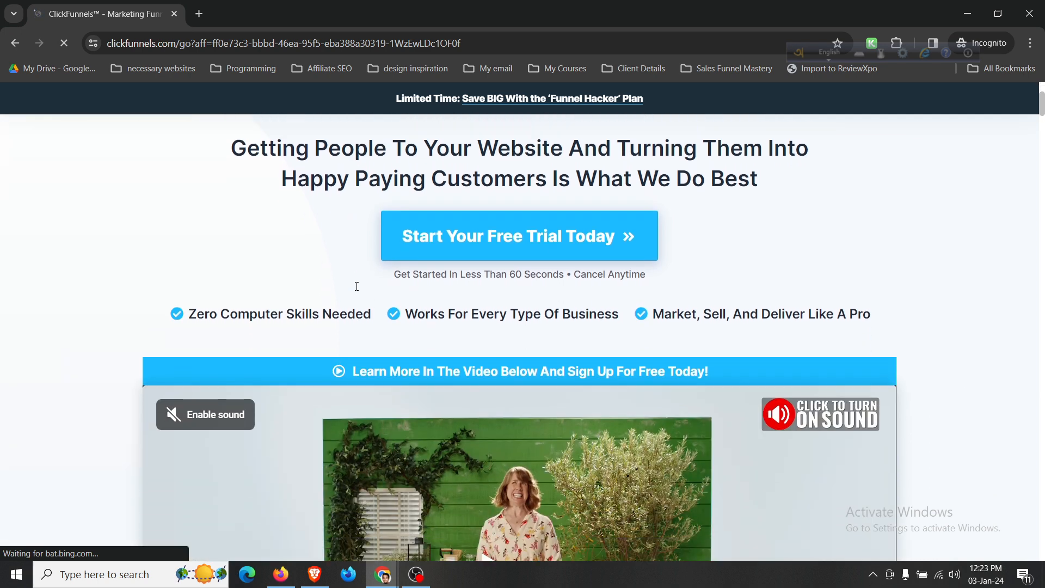
pyautogui.scroll(5, 357, 287)
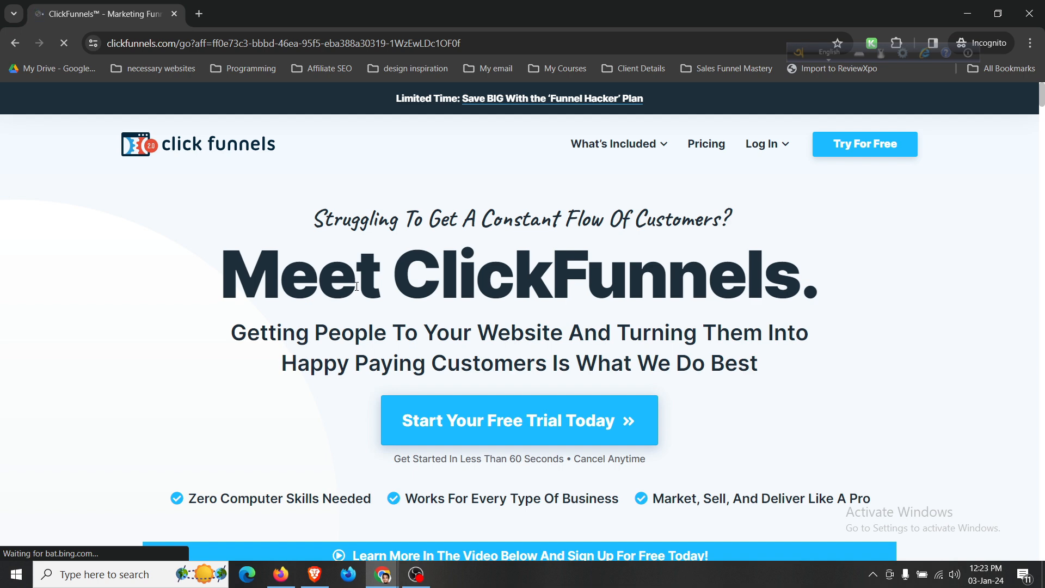
pyautogui.scroll(-2, 356, 286)
pyautogui.scroll(-4, 356, 285)
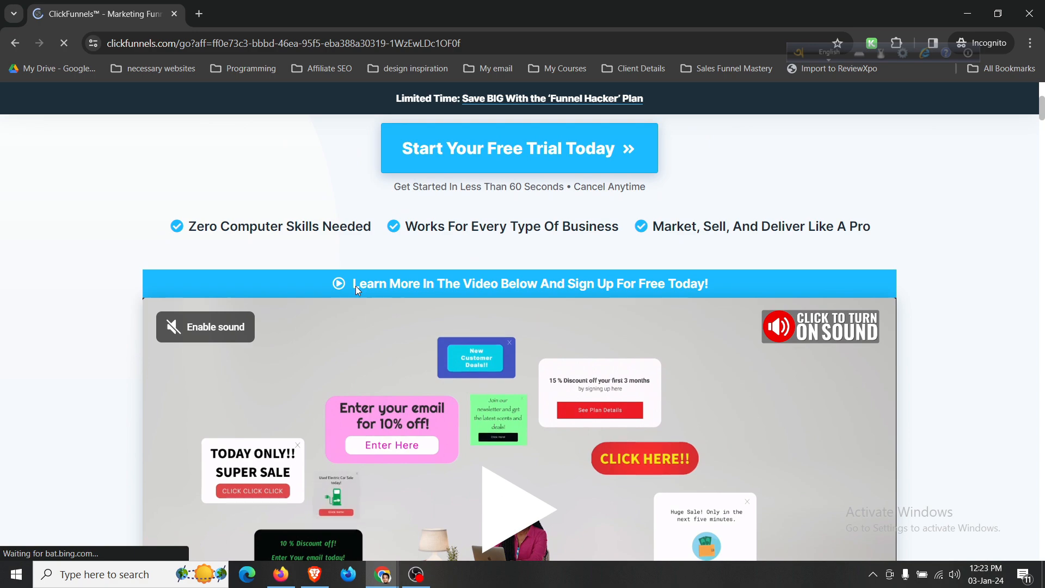
pyautogui.scroll(-10, 357, 287)
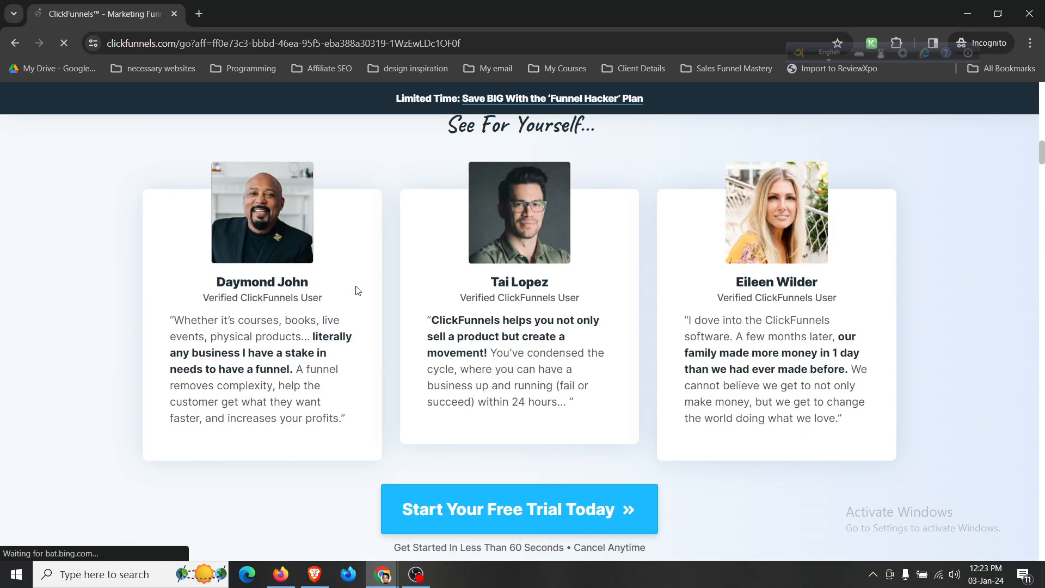
pyautogui.scroll(16, 356, 290)
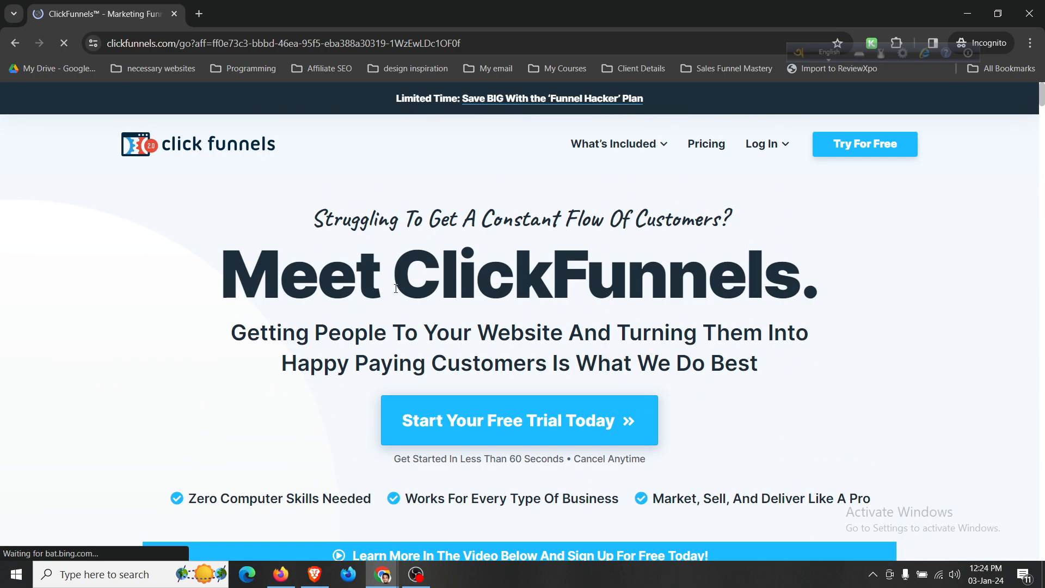
pyautogui.click(855, 139)
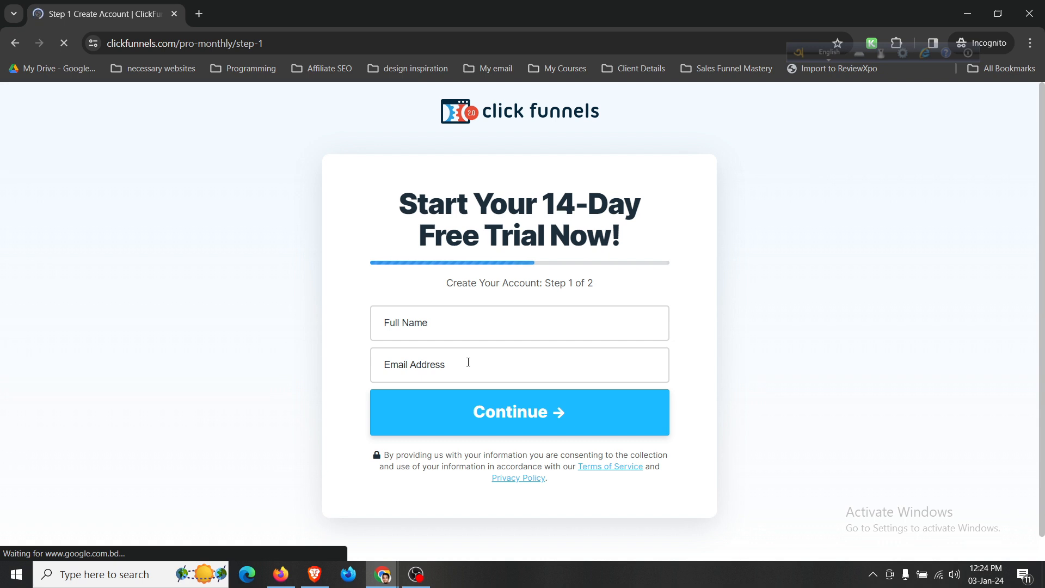
pyautogui.click(8, 49)
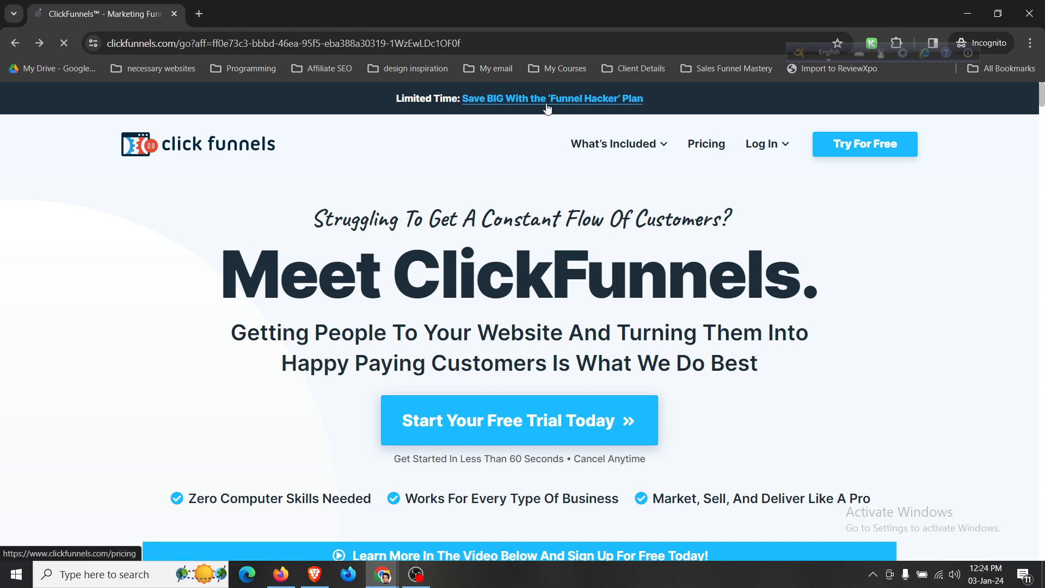
# Show the What's Included features menu listing Sales Funnels, Websites and Online Courses.
pyautogui.moveTo(610, 152)
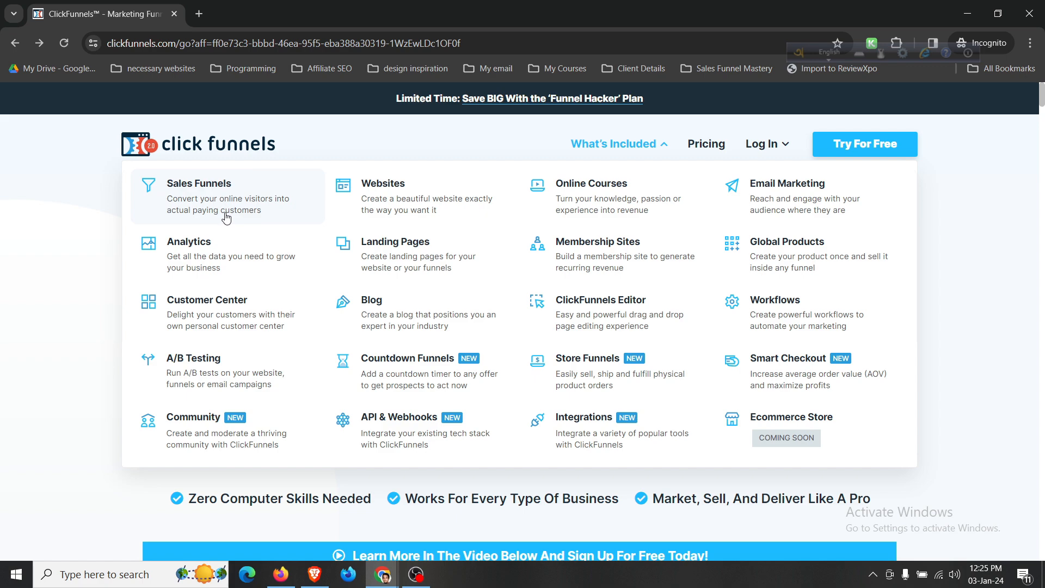
pyautogui.scroll(-1, 90, 250)
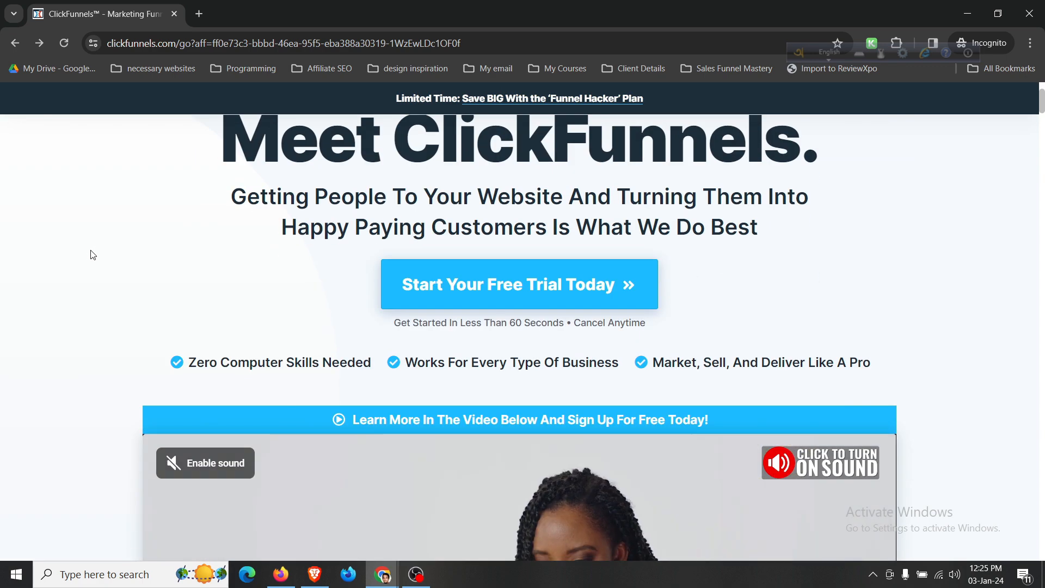
pyautogui.scroll(-12, 92, 254)
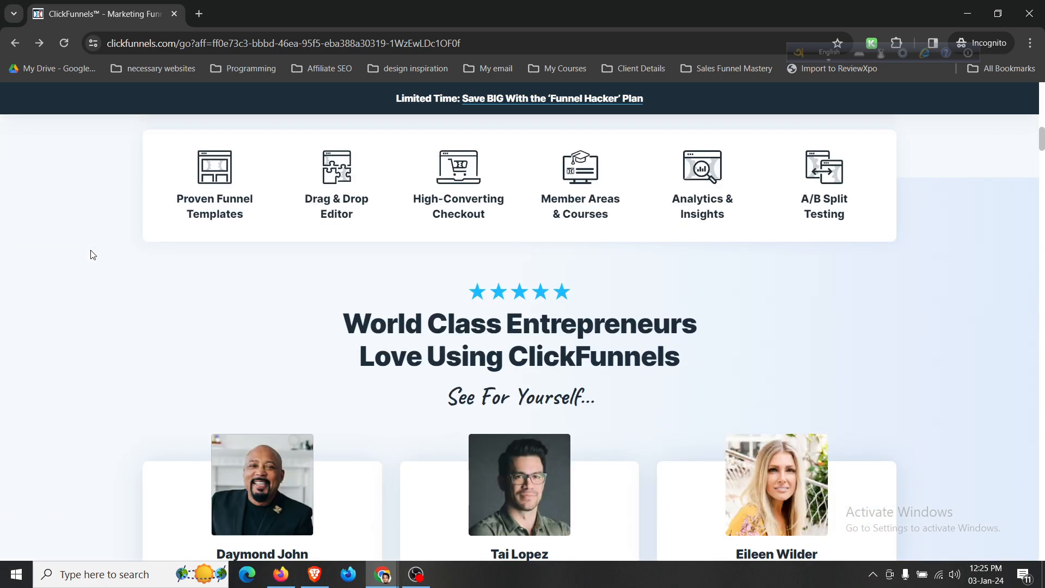
pyautogui.scroll(-3, 93, 254)
pyautogui.scroll(3, 93, 254)
pyautogui.scroll(1, 218, 202)
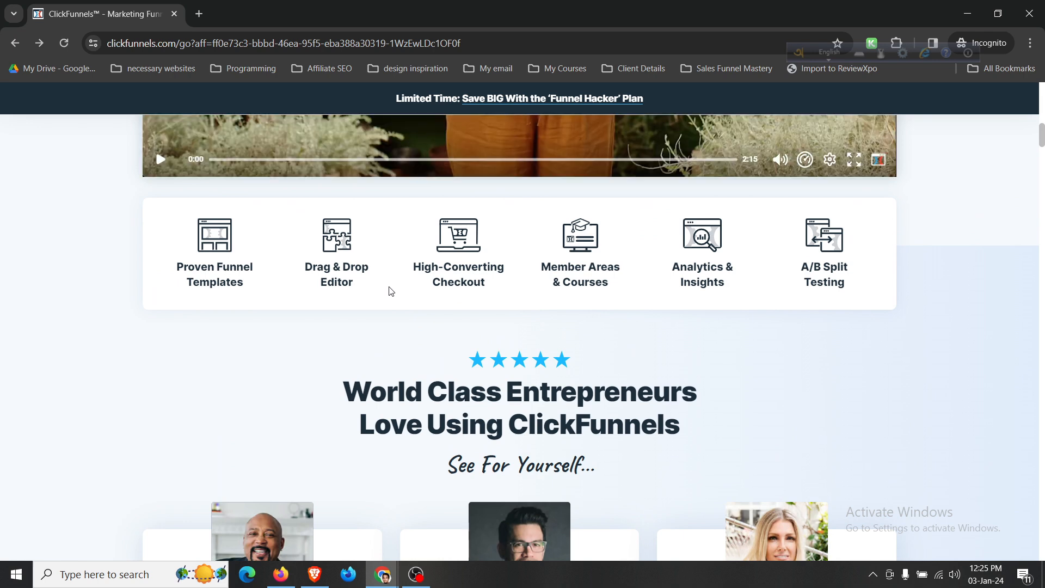
pyautogui.scroll(-2, 389, 291)
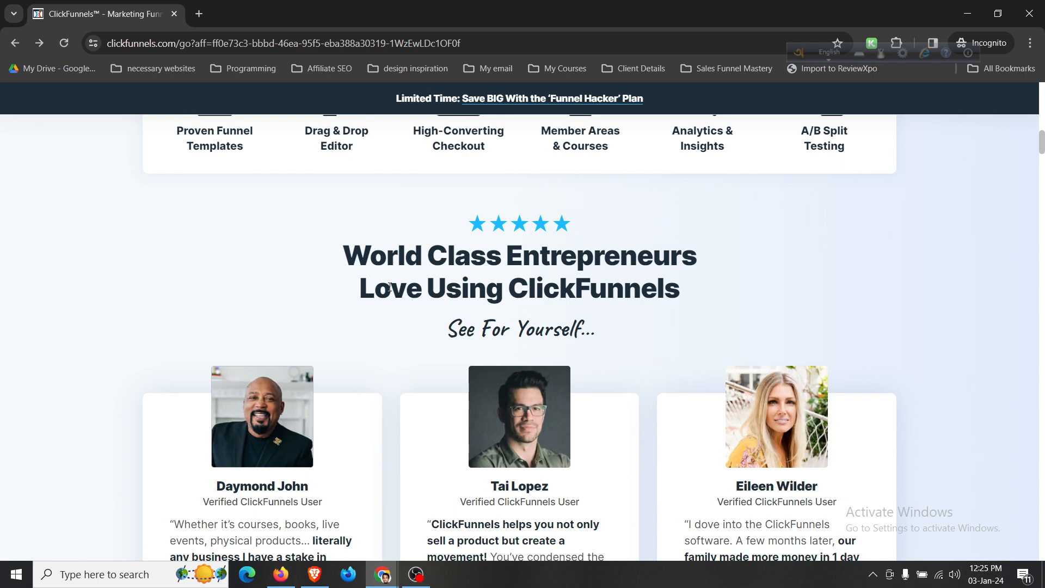
pyautogui.scroll(-3, 389, 287)
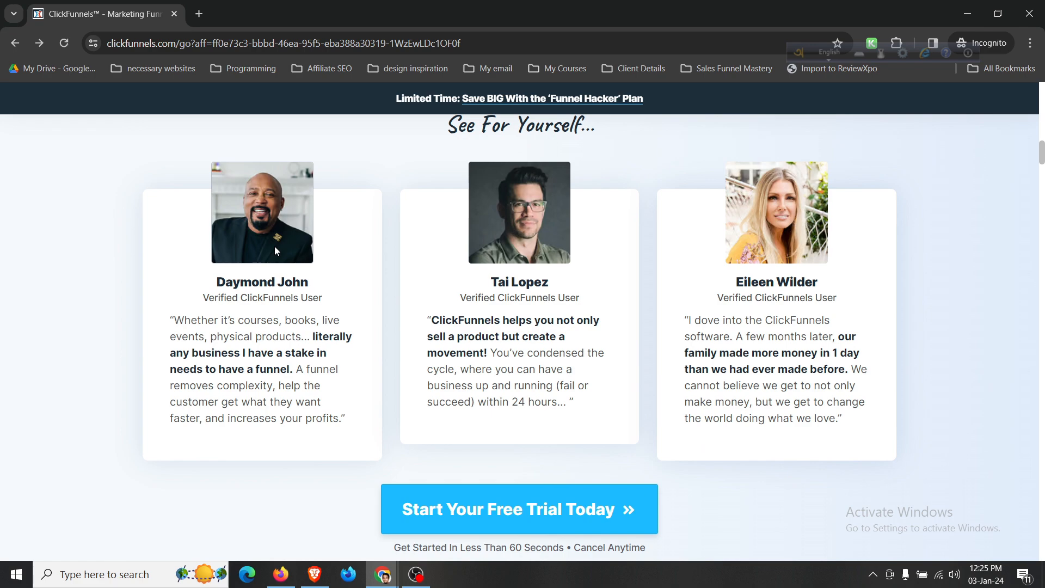
pyautogui.scroll(-10, 466, 251)
pyautogui.scroll(3, 467, 251)
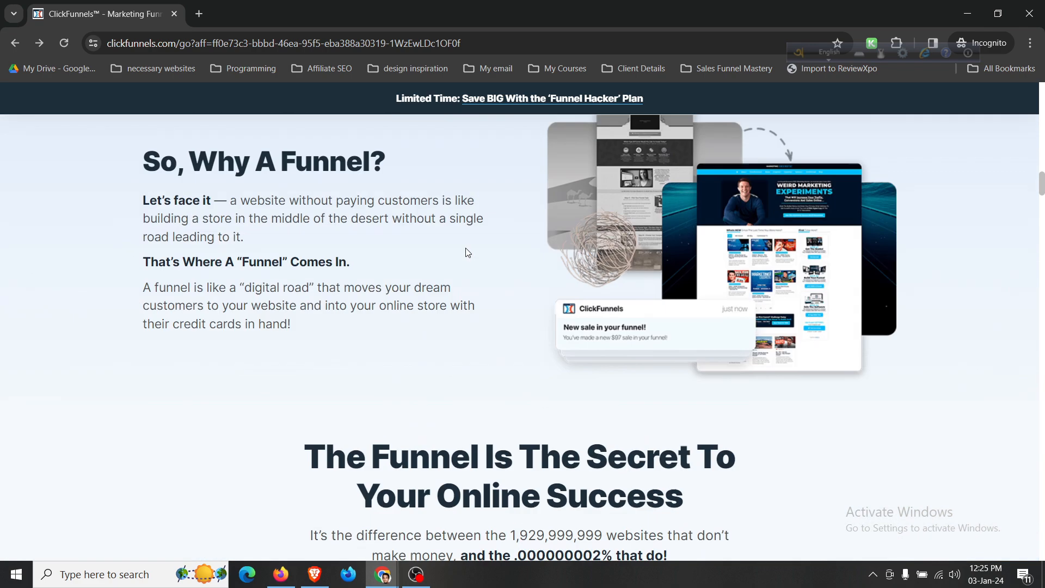
pyautogui.scroll(-5, 346, 322)
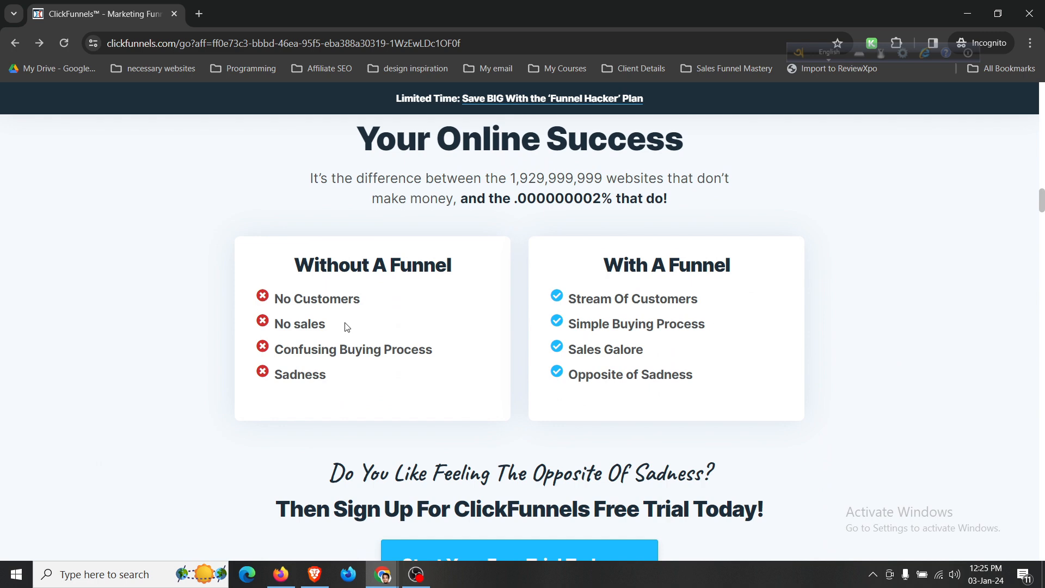
pyautogui.scroll(-8, 346, 326)
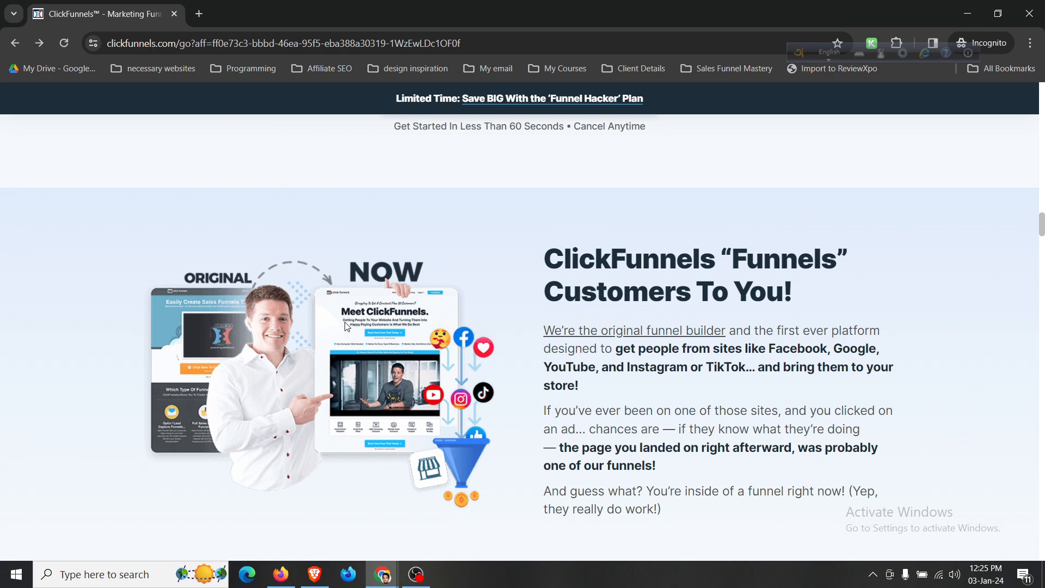
pyautogui.scroll(-7, 346, 326)
pyautogui.scroll(-3, 346, 327)
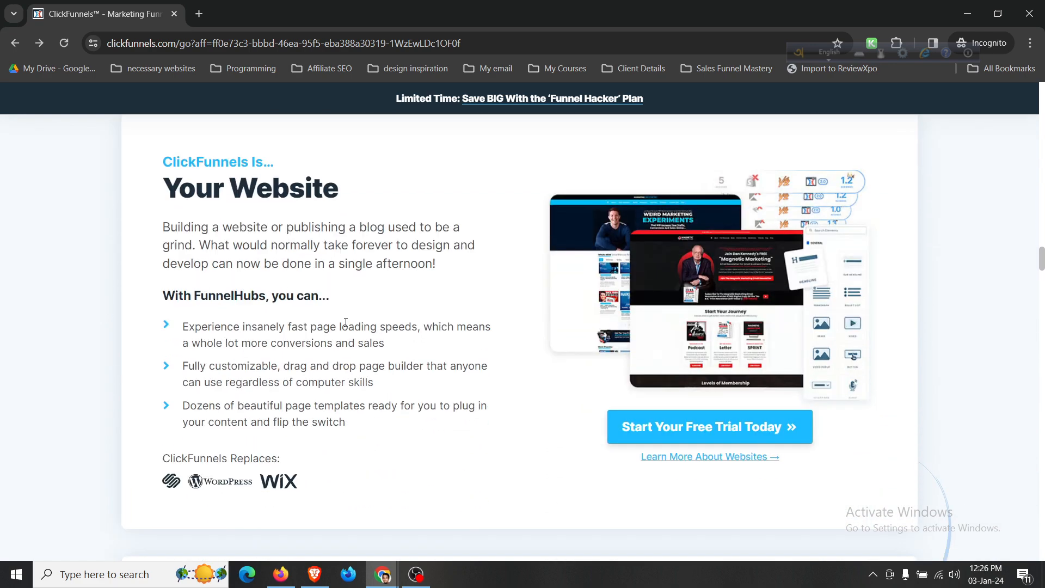
pyautogui.scroll(-6, 345, 322)
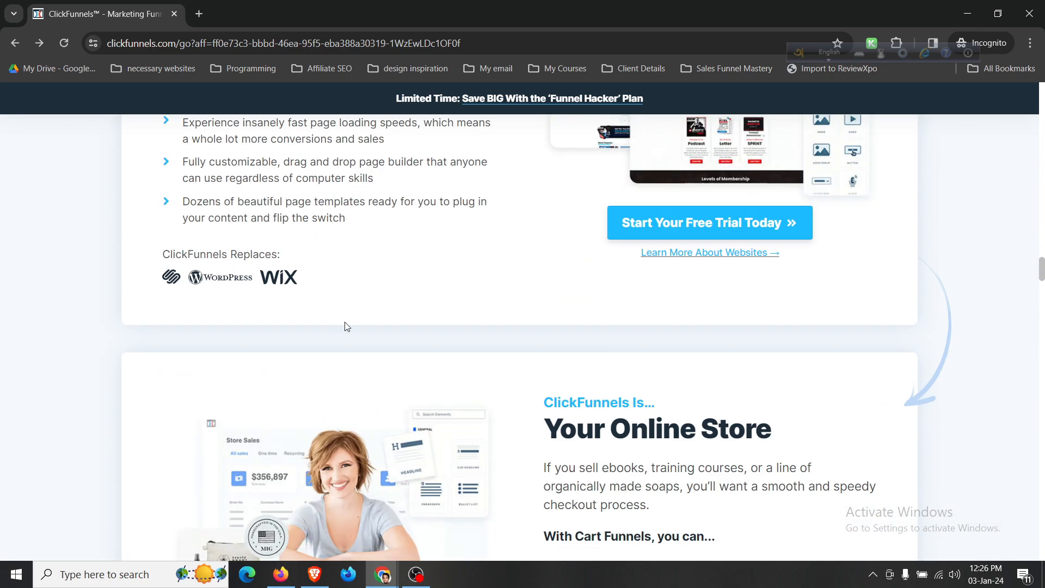
pyautogui.scroll(-5, 344, 322)
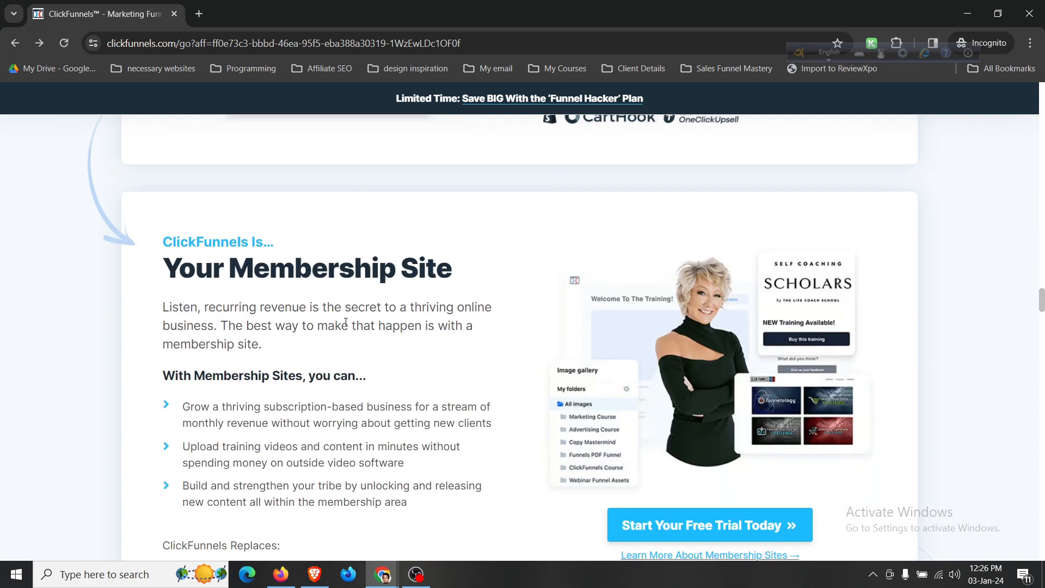
pyautogui.scroll(-5, 345, 322)
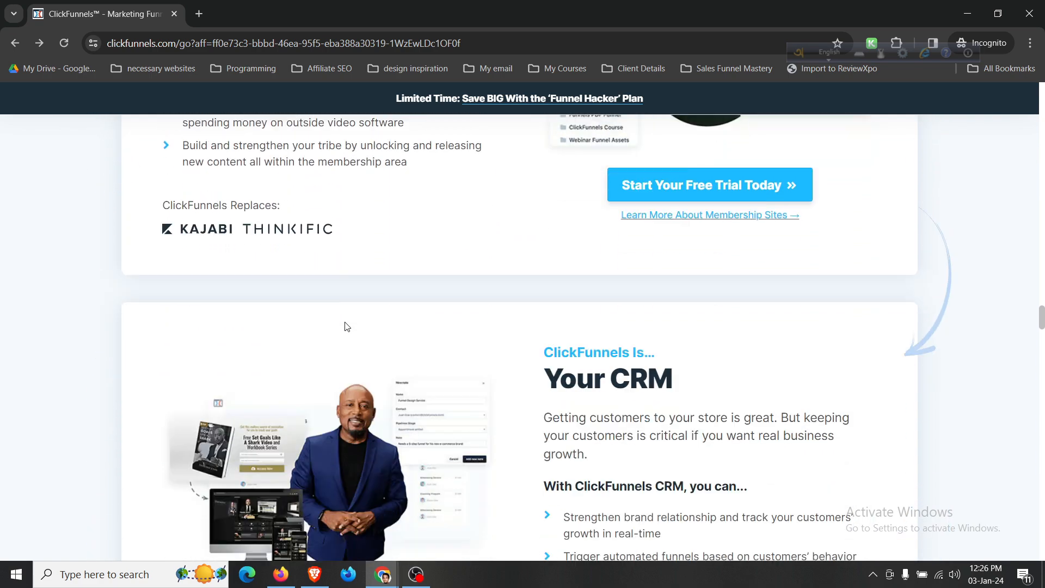
pyautogui.scroll(-9, 346, 325)
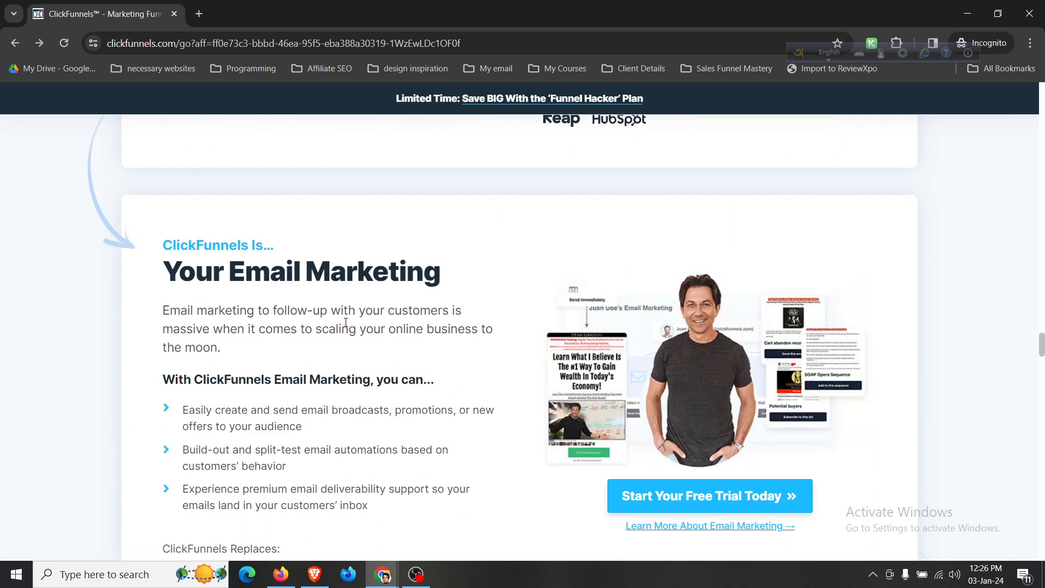
pyautogui.scroll(-2, 345, 321)
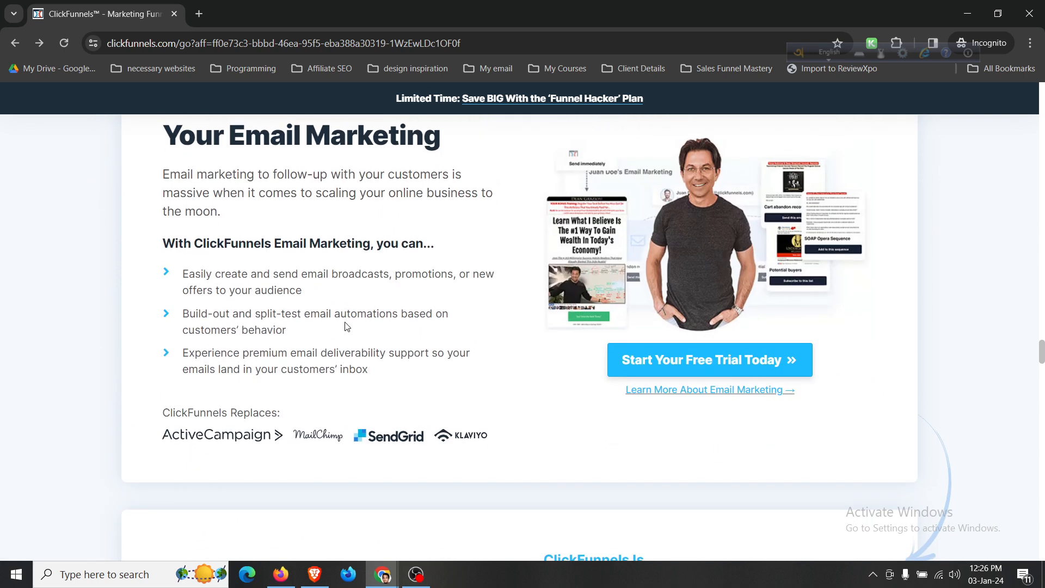
pyautogui.scroll(-6, 347, 326)
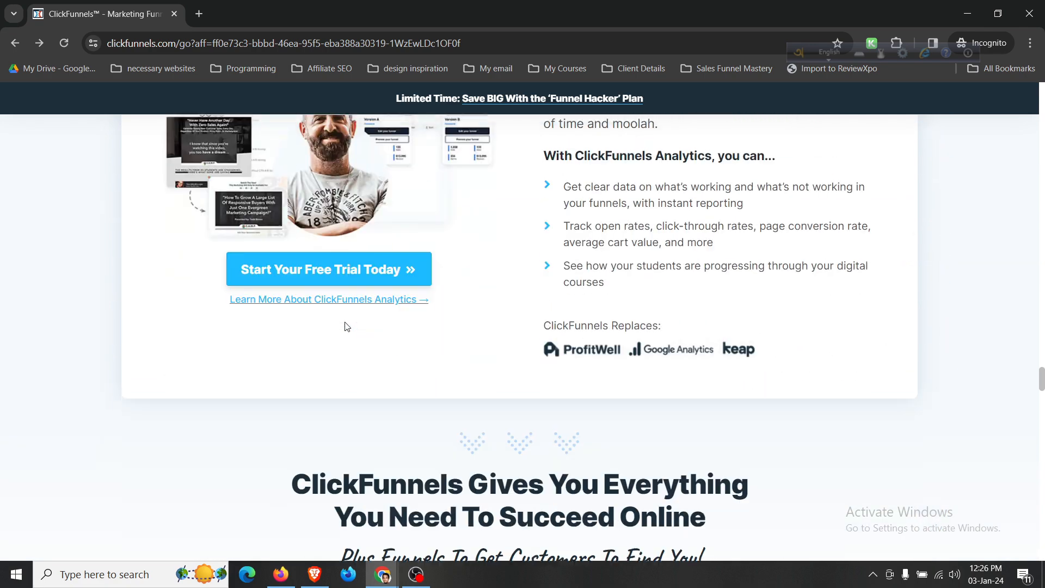
pyautogui.scroll(1, 344, 322)
pyautogui.scroll(-2, 345, 323)
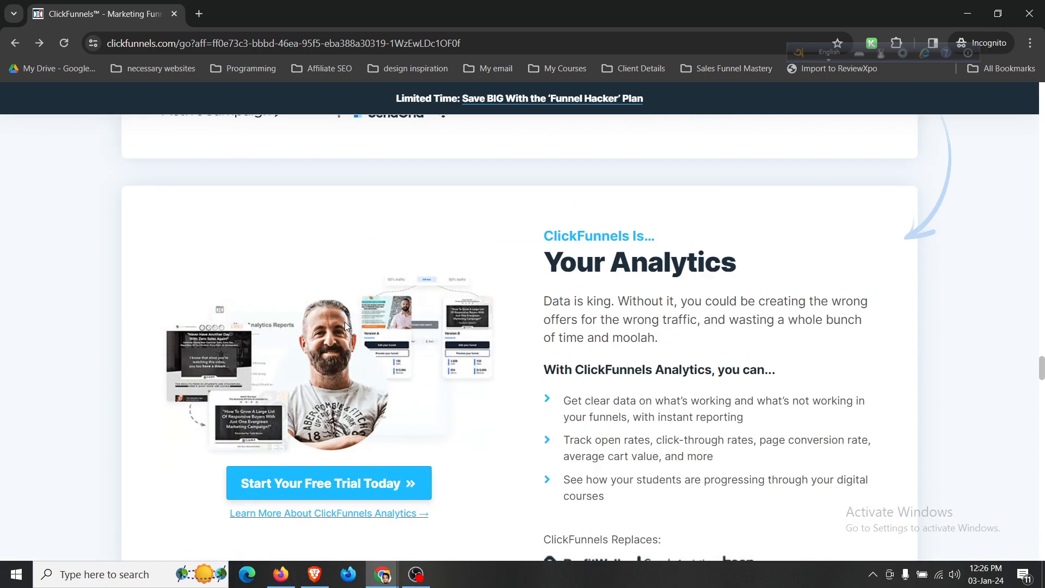
pyautogui.scroll(-7, 345, 327)
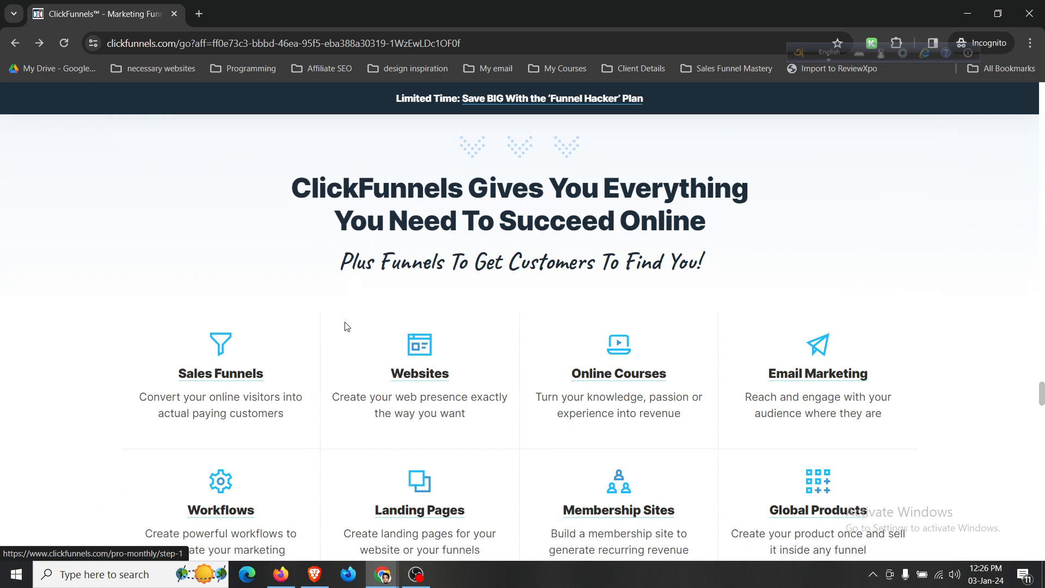
pyautogui.scroll(-2, 345, 326)
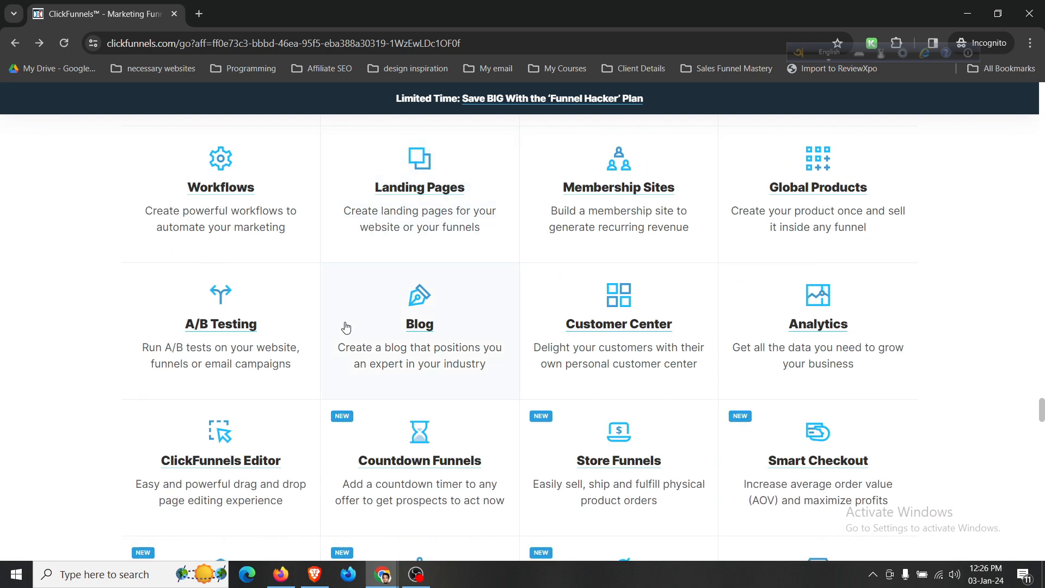
pyautogui.scroll(-3, 346, 327)
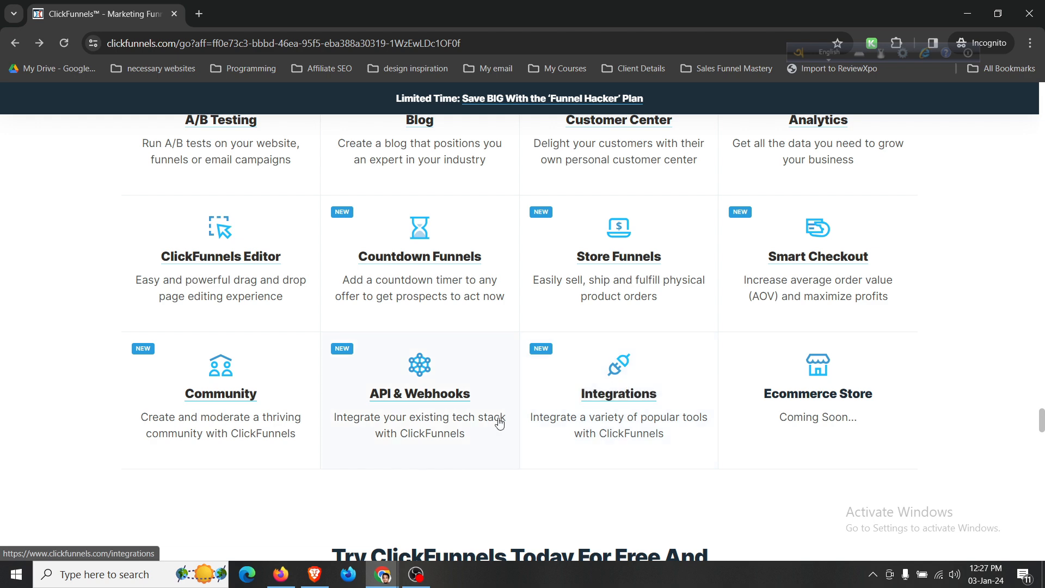
pyautogui.scroll(-5, 498, 422)
pyautogui.scroll(3, 499, 423)
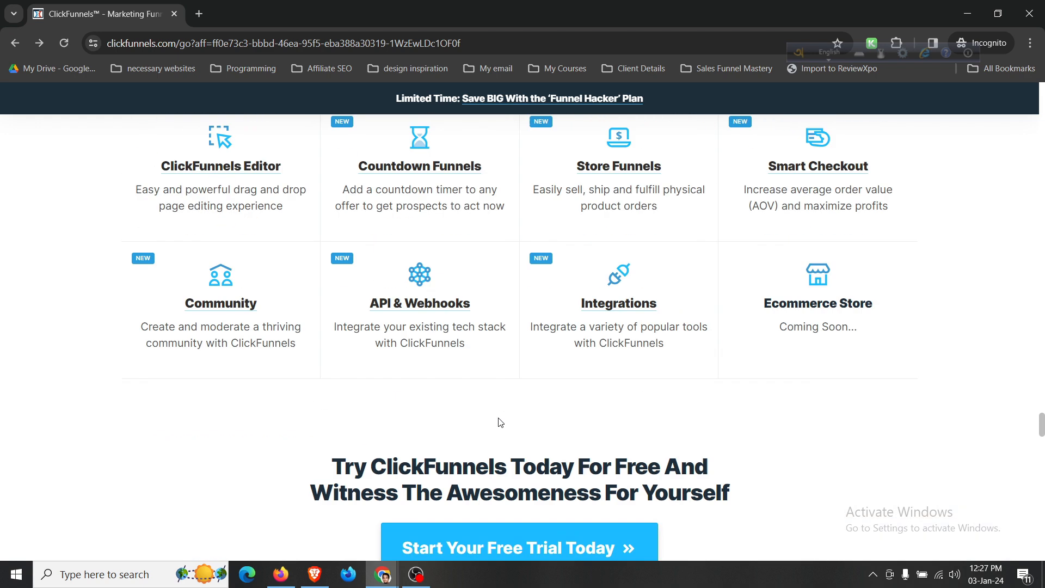
pyautogui.scroll(2, 500, 422)
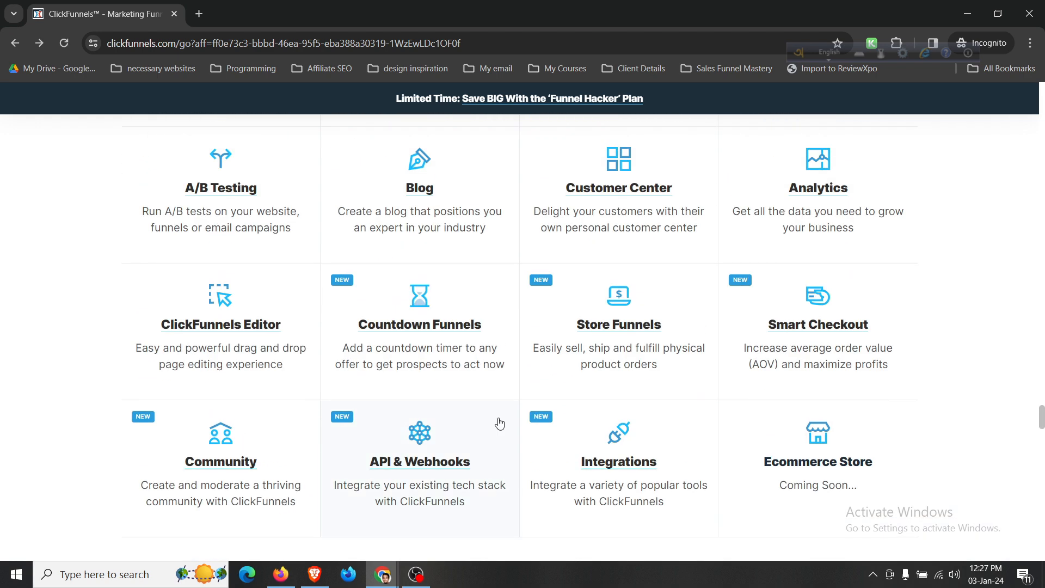
pyautogui.scroll(10, 499, 422)
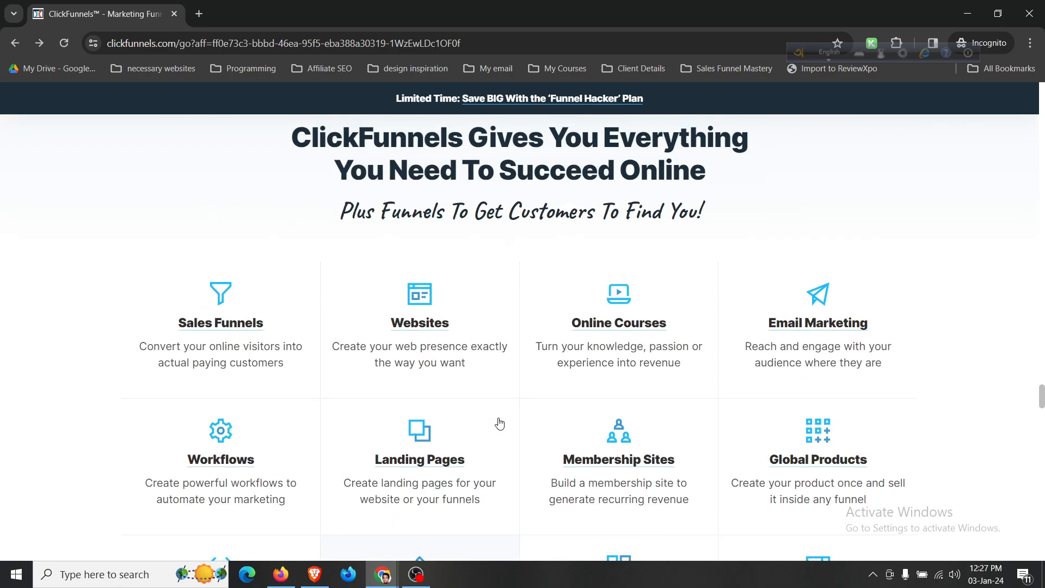
pyautogui.scroll(10, 500, 423)
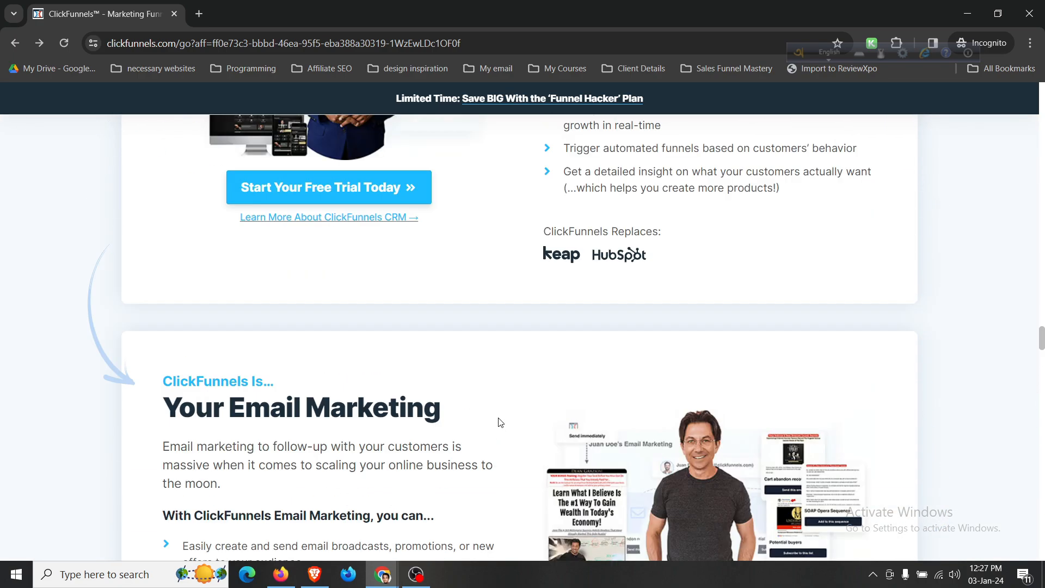
pyautogui.scroll(20, 500, 423)
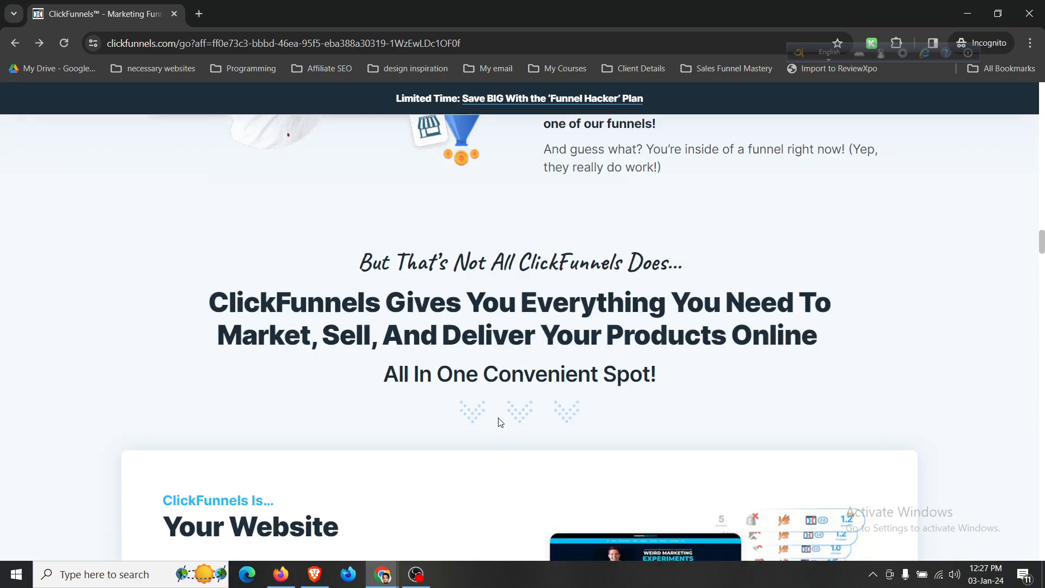
pyautogui.scroll(15, 500, 420)
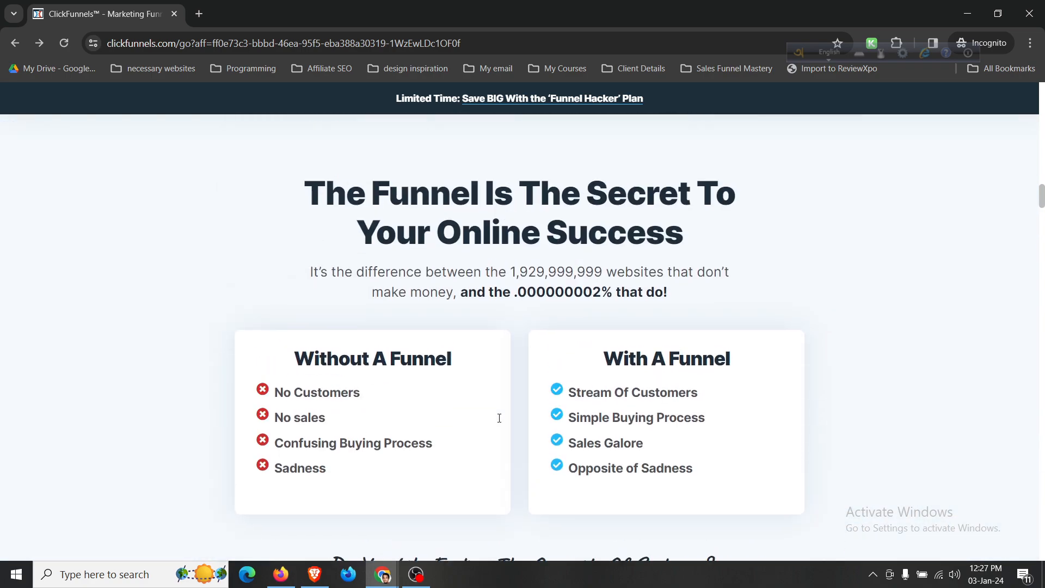
pyautogui.scroll(15, 499, 419)
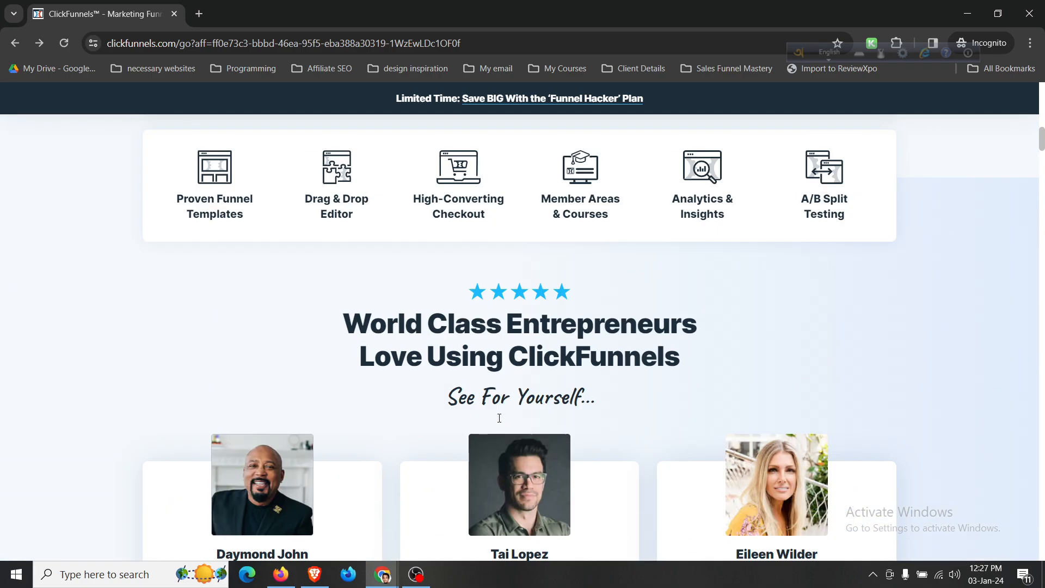
pyautogui.scroll(10, 500, 422)
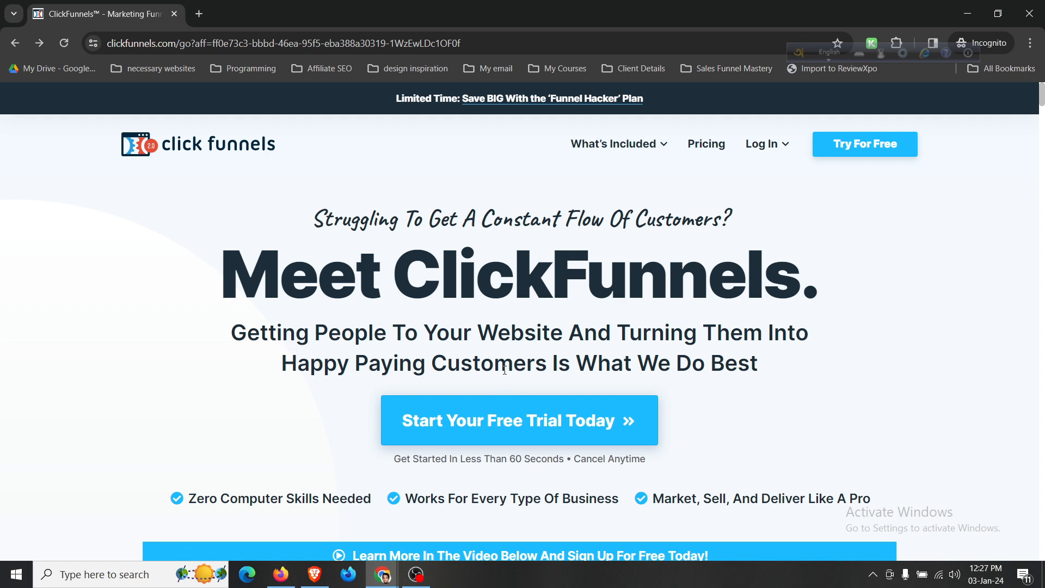
# Start the free trial with the saved e-mail address and the agency's name as full name, then continue.
pyautogui.click(537, 437)
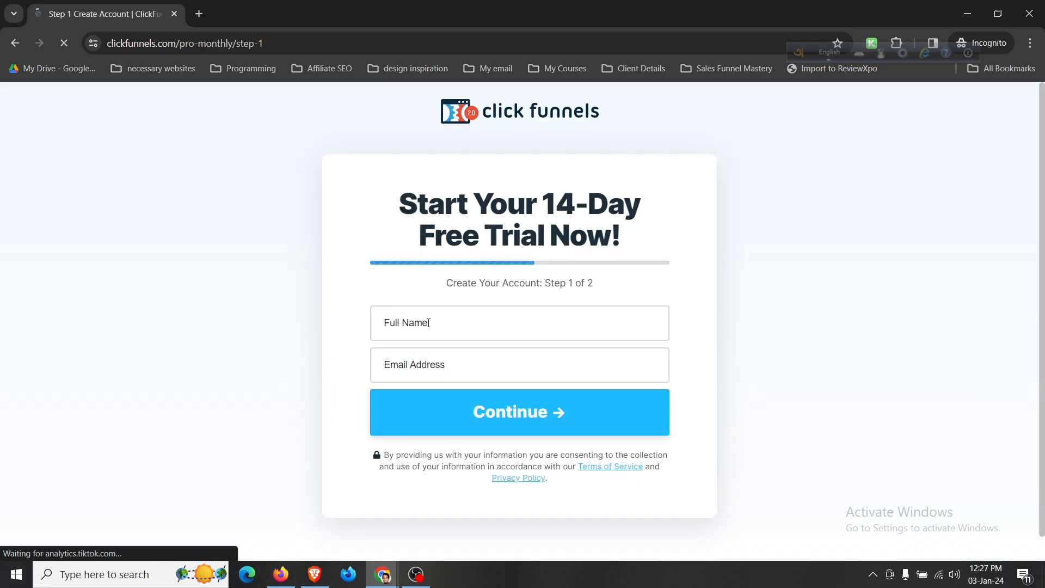
pyautogui.click(429, 362)
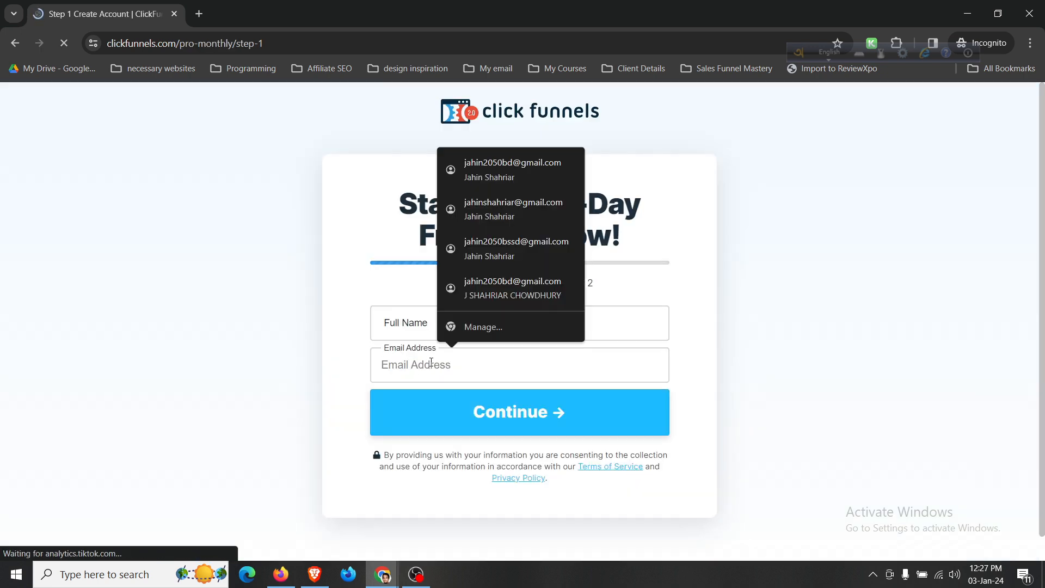
pyautogui.write('f')
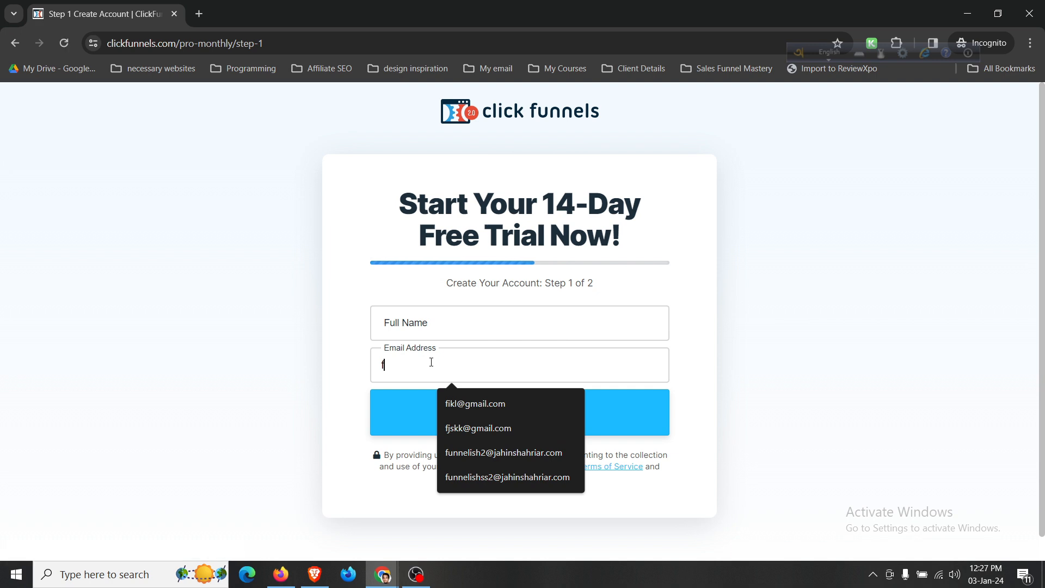
pyautogui.write('unn')
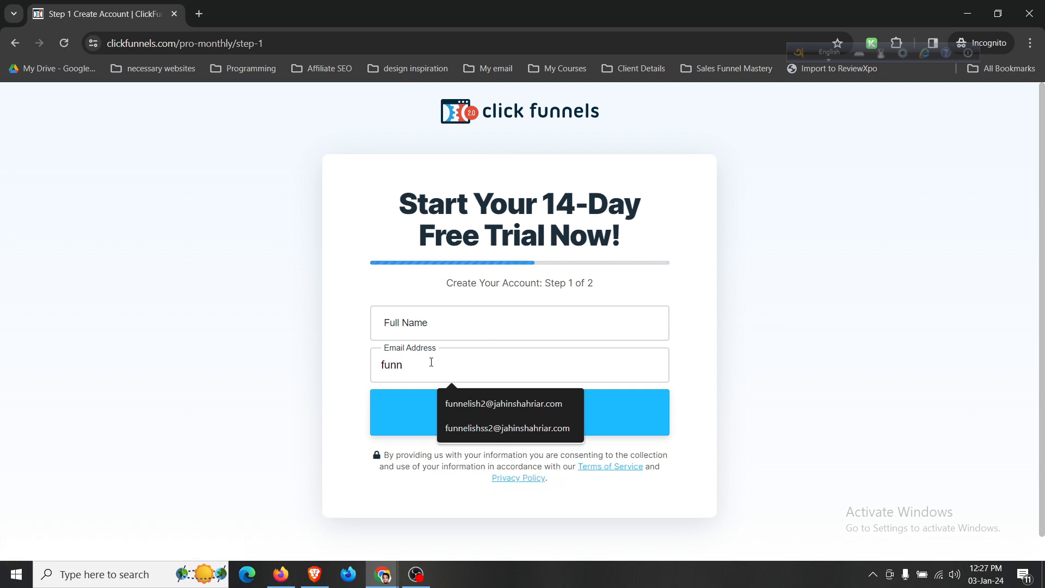
pyautogui.click(474, 403)
pyautogui.click(470, 329)
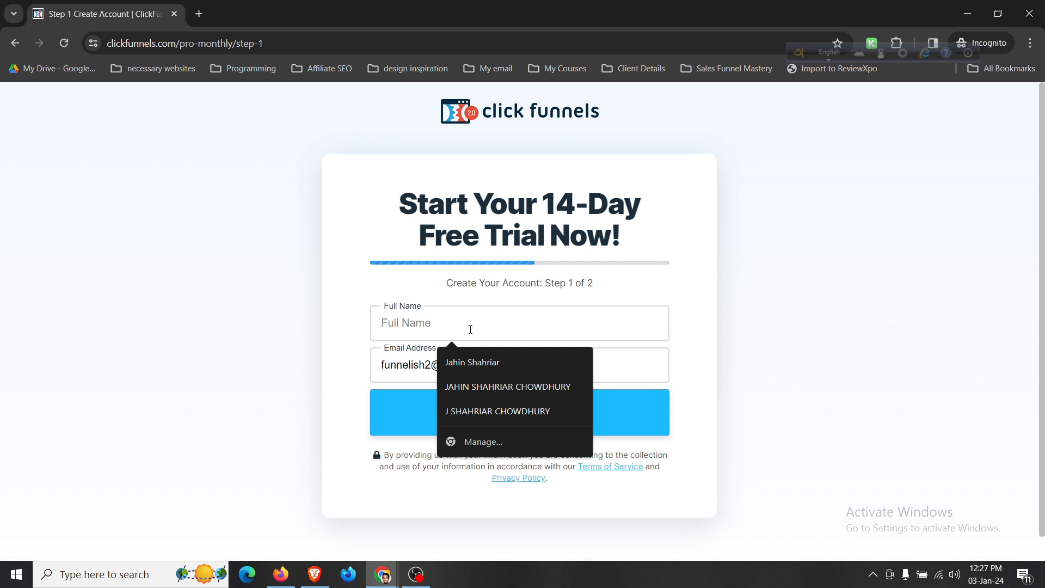
pyautogui.write('Funnelis')
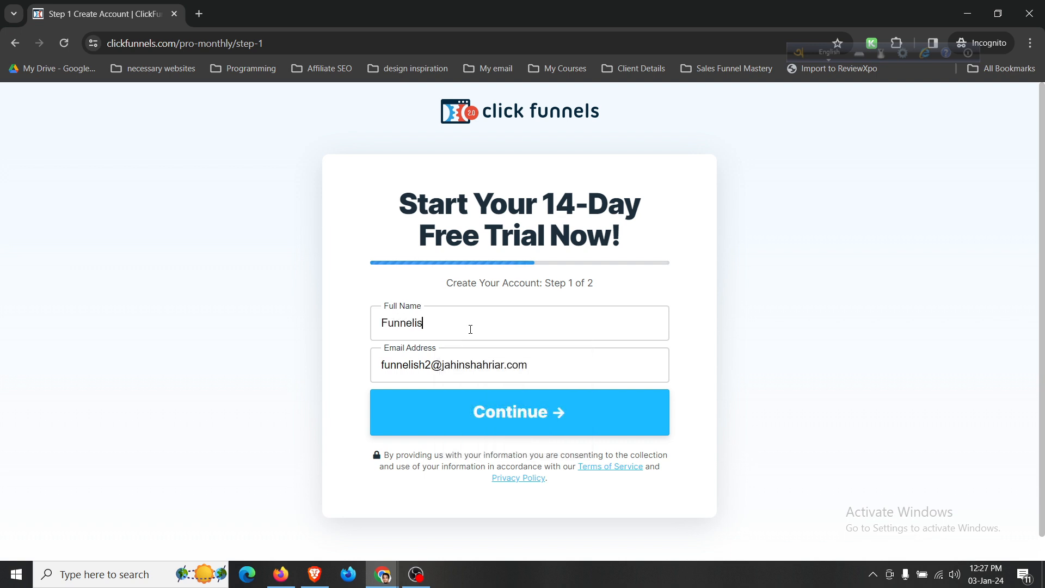
pyautogui.write('h Web Agendy')
pyautogui.click(494, 405)
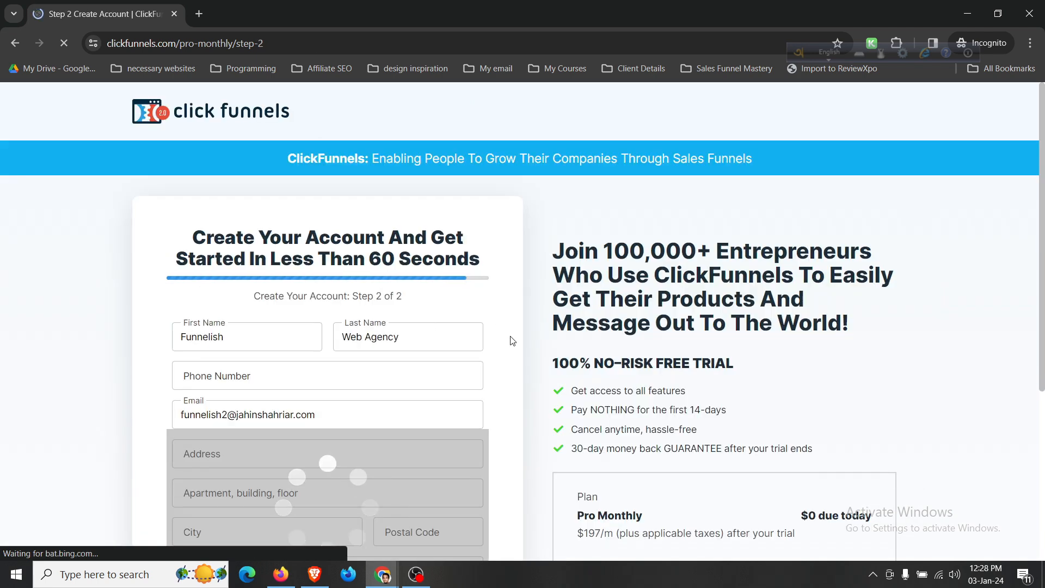
pyautogui.scroll(-5, 512, 335)
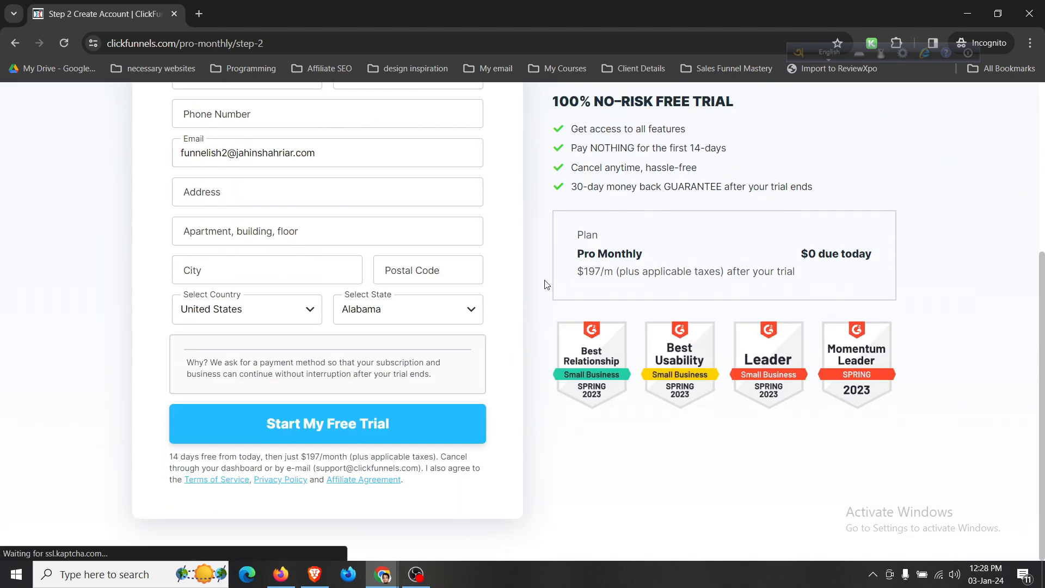
pyautogui.scroll(4, 546, 283)
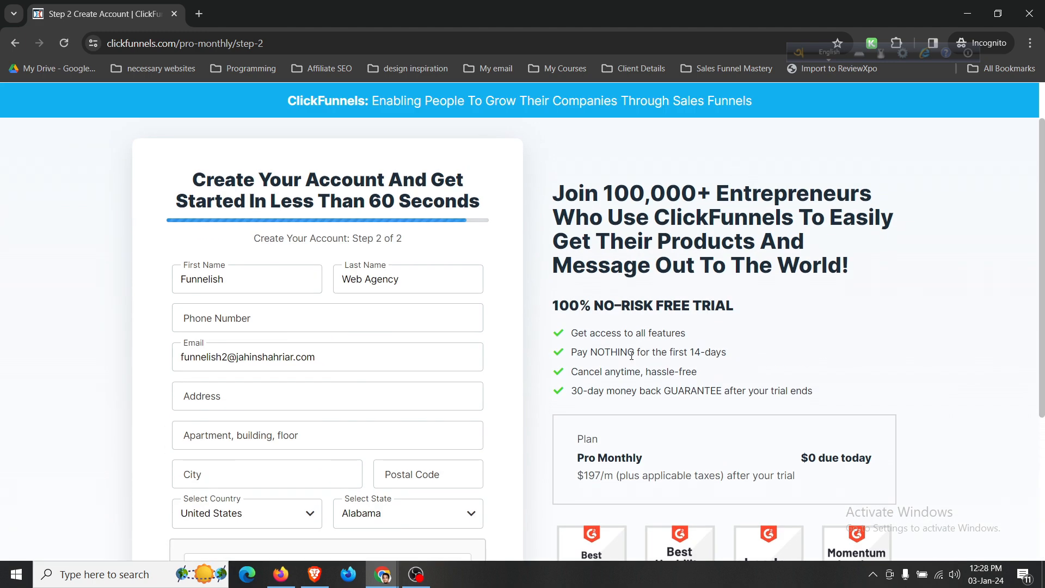
pyautogui.scroll(-1, 631, 355)
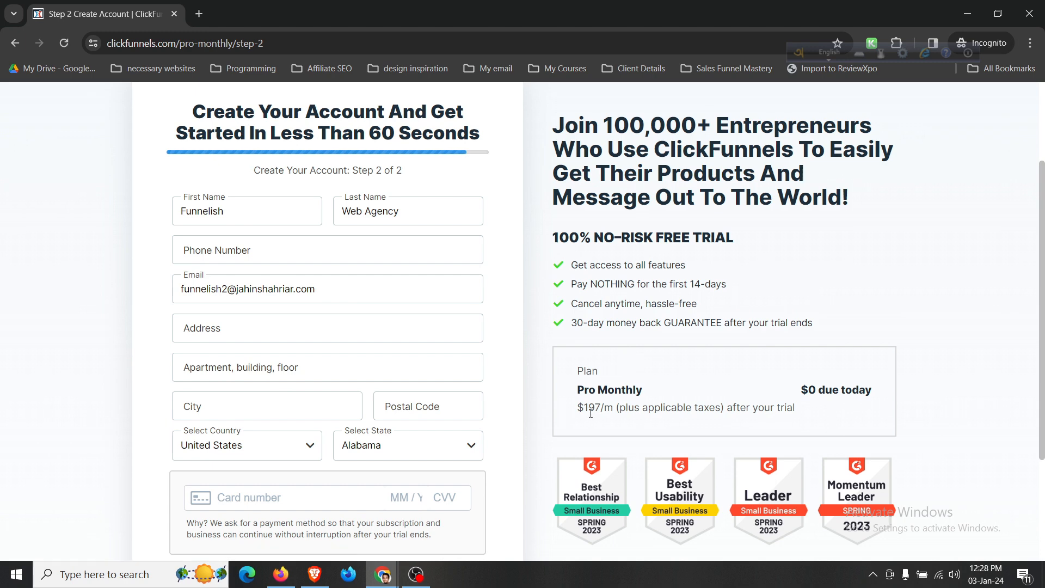
pyautogui.scroll(2, 617, 407)
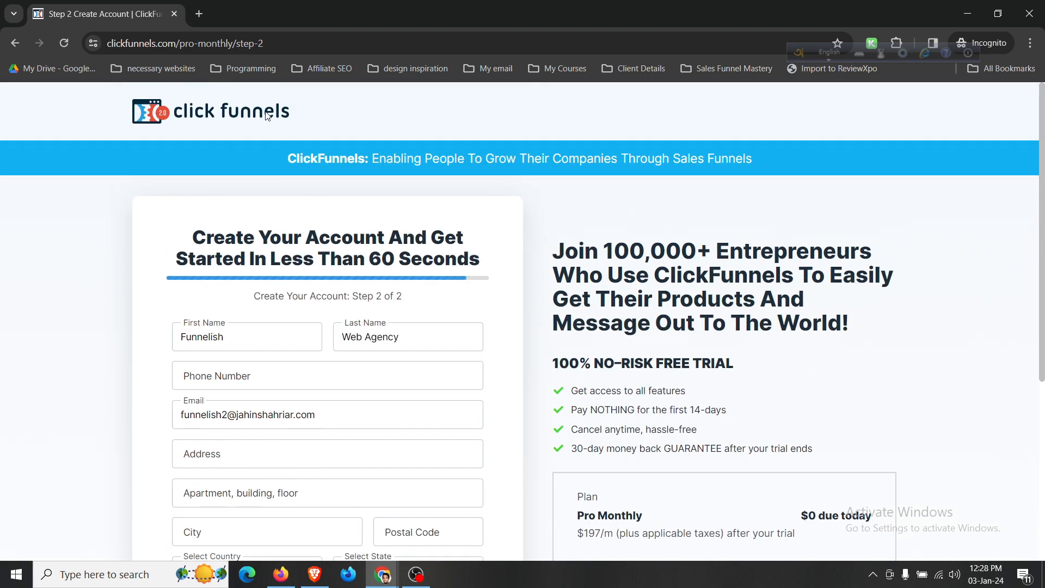
# Open clickfunnels.com in a new incognito tab and go to its Plans & Pricing page.
pyautogui.click(199, 14)
pyautogui.write('c')
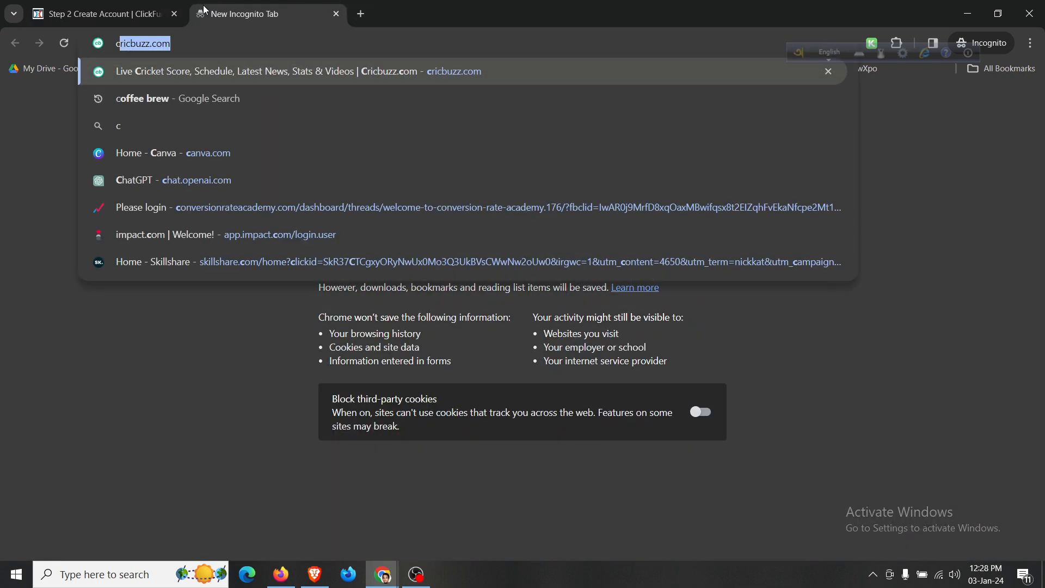
pyautogui.write('lickfunnels')
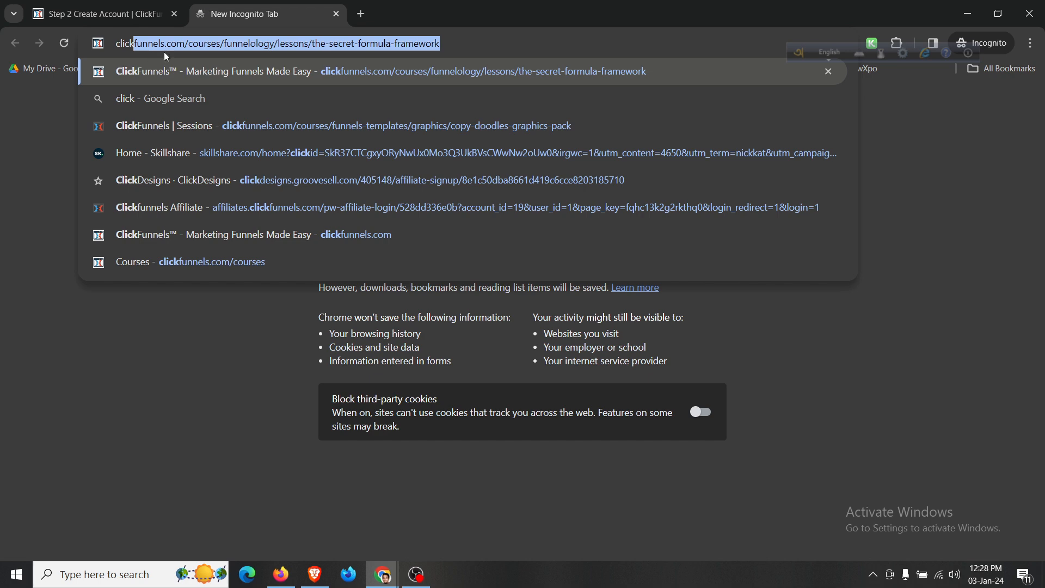
pyautogui.click(242, 232)
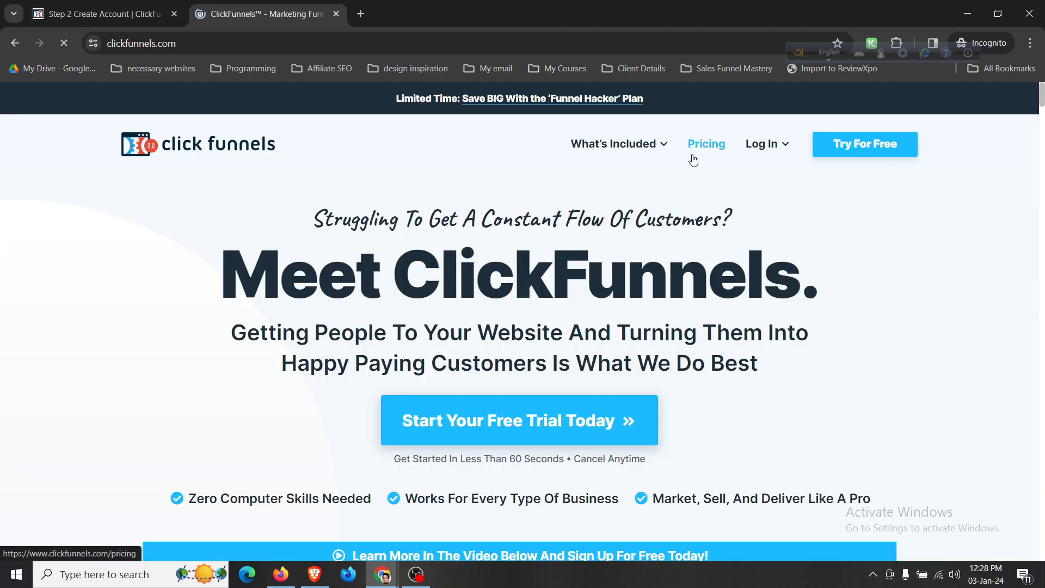
pyautogui.click(714, 145)
pyautogui.scroll(-4, 443, 253)
pyautogui.scroll(2, 427, 198)
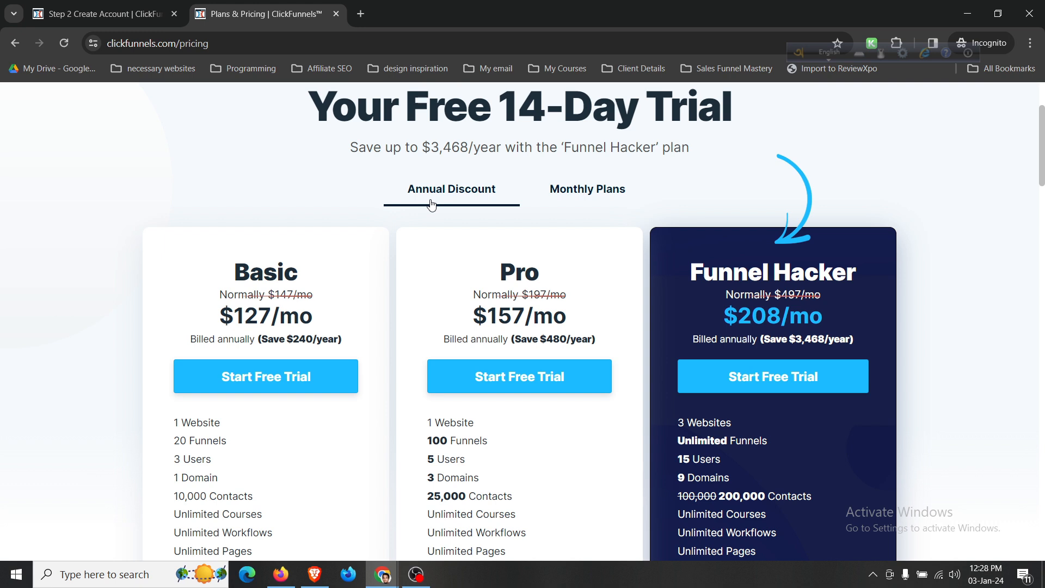
pyautogui.scroll(2, 431, 204)
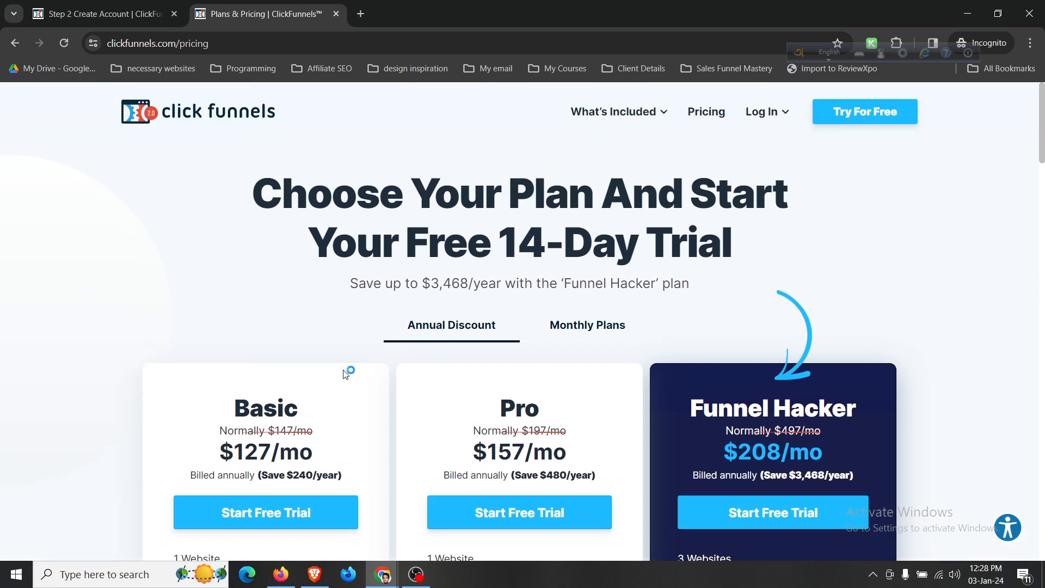
# Switch to monthly prices and compare the Basic and Pro 1 Website lines and Pro's $197/mo price.
pyautogui.click(563, 336)
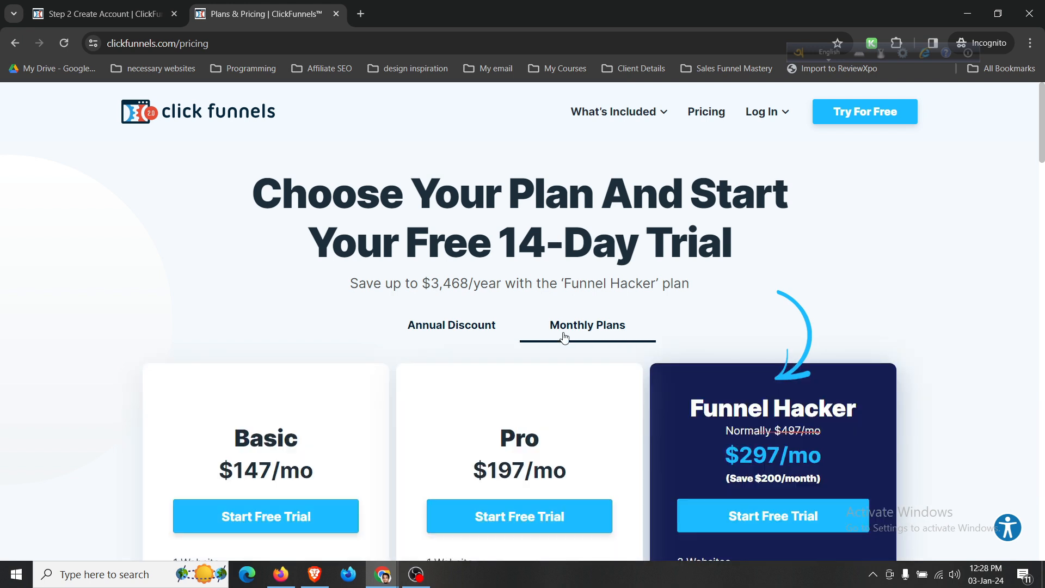
pyautogui.scroll(-2, 564, 336)
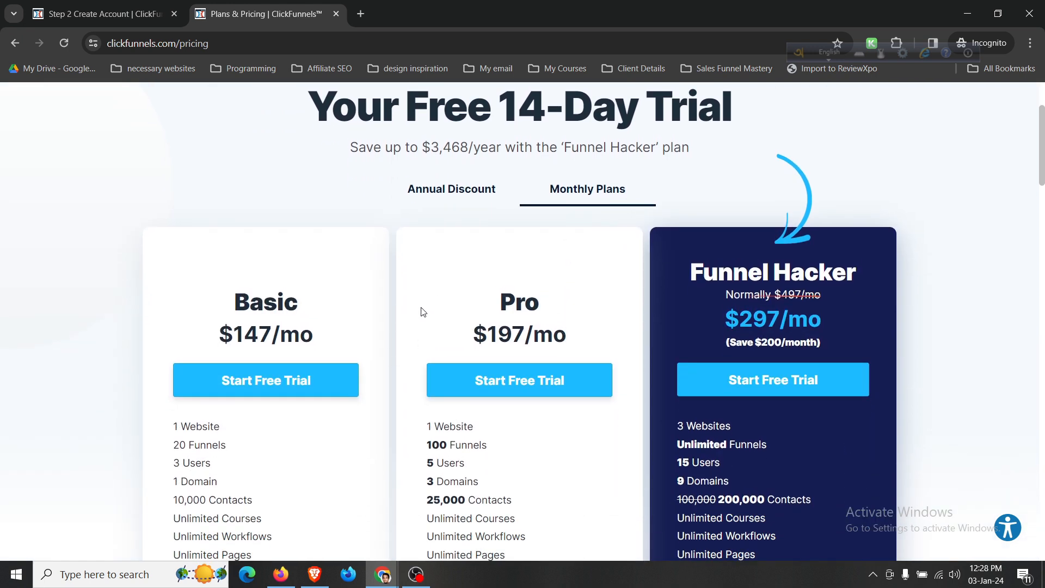
pyautogui.scroll(-1, 423, 312)
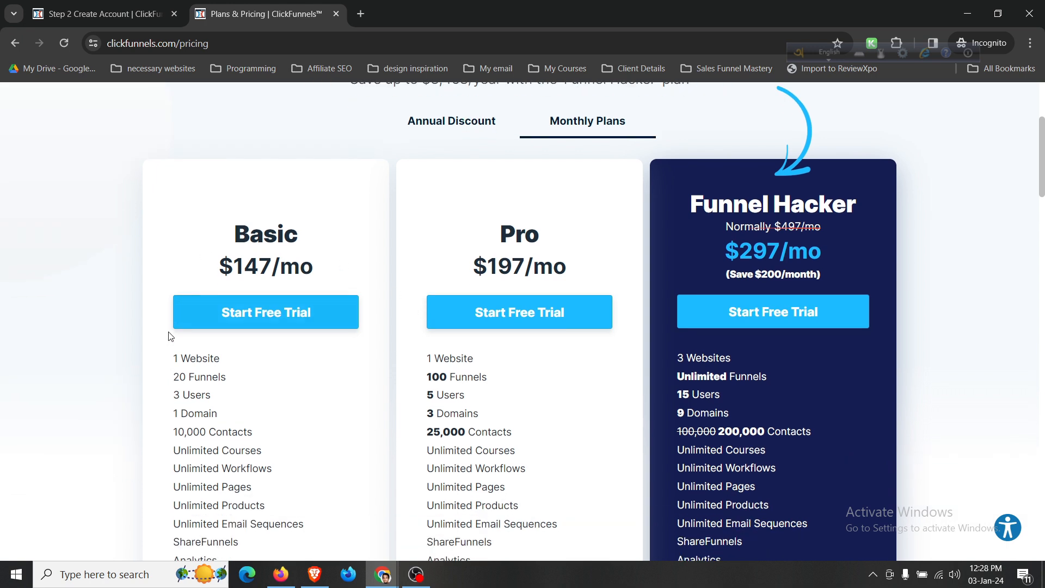
pyautogui.moveTo(172, 357); pyautogui.dragTo(219, 355)
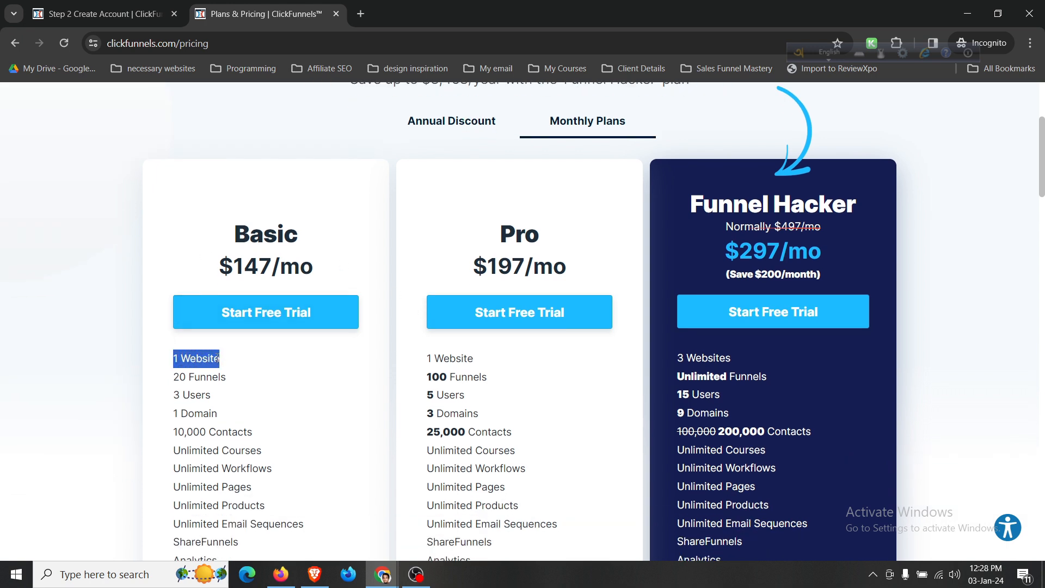
pyautogui.click(217, 358)
pyautogui.moveTo(424, 359); pyautogui.dragTo(478, 360)
pyautogui.click(477, 358)
pyautogui.click(454, 357)
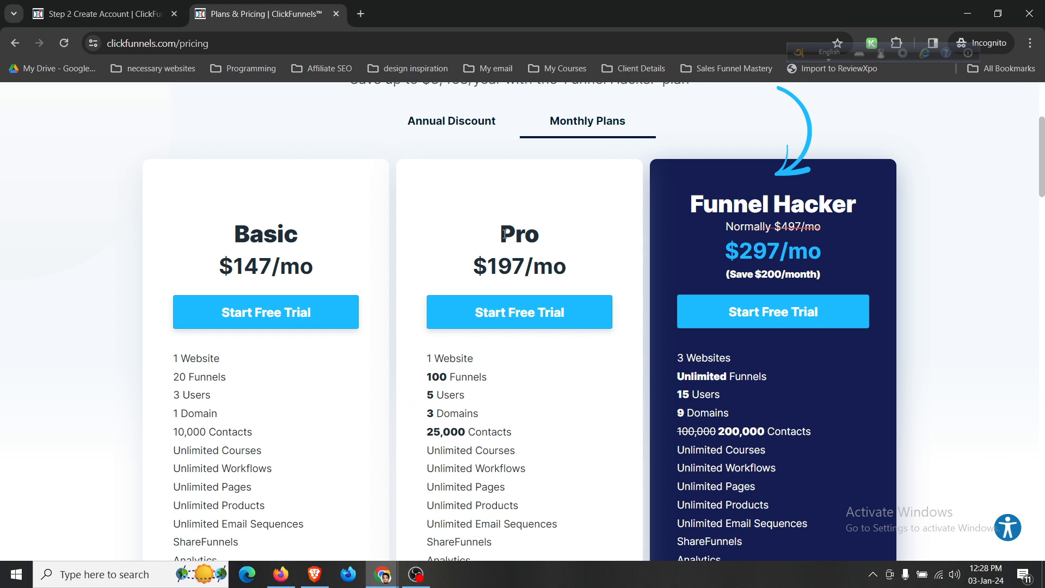
pyautogui.moveTo(499, 233); pyautogui.dragTo(585, 269)
pyautogui.click(259, 348)
# Compare the plans' contact limits, such as Basic's 10,000 Contacts, against the Pro card.
pyautogui.scroll(-3, 229, 359)
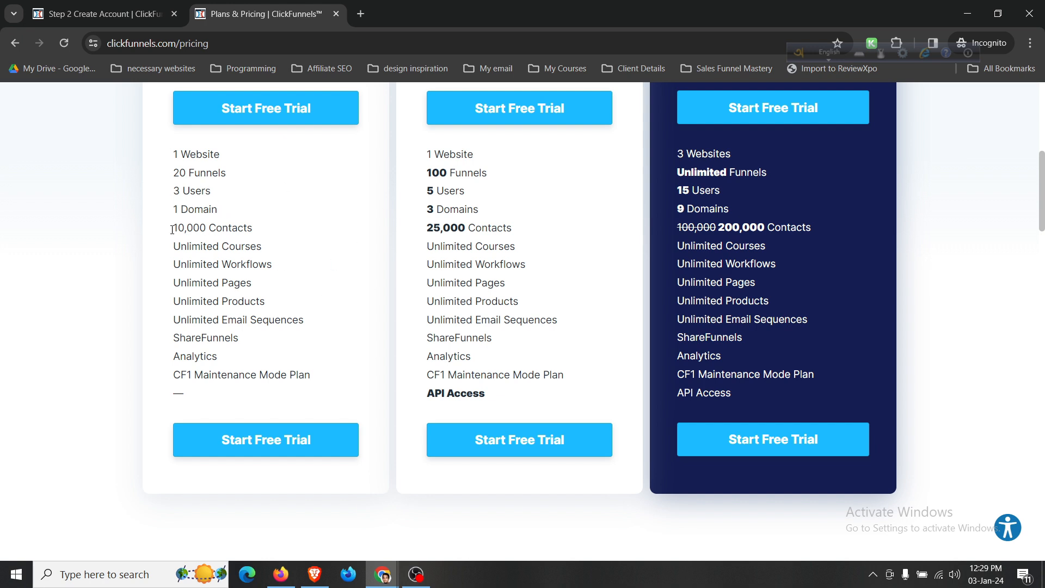
pyautogui.moveTo(171, 232); pyautogui.dragTo(268, 240)
pyautogui.click(249, 231)
pyautogui.scroll(1, 249, 231)
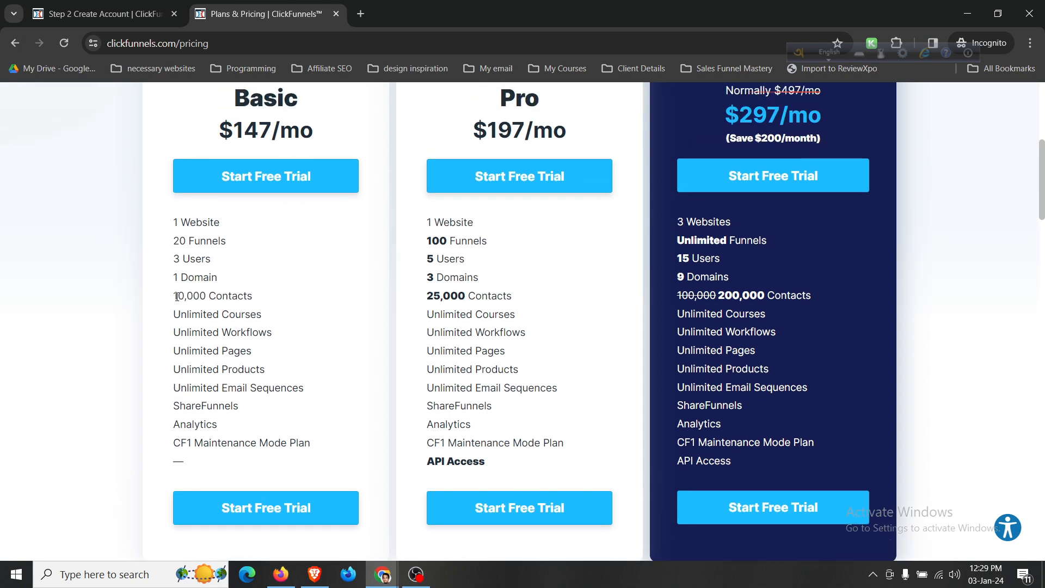
pyautogui.moveTo(174, 294); pyautogui.dragTo(255, 300)
pyautogui.scroll(1, 286, 312)
pyautogui.scroll(1, 287, 312)
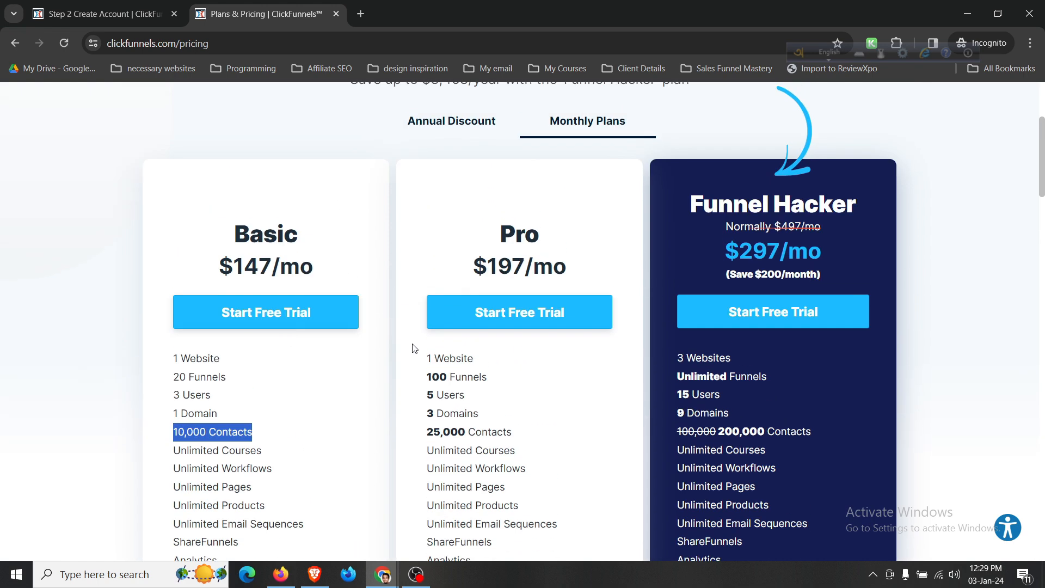
pyautogui.scroll(-2, 413, 343)
pyautogui.moveTo(426, 295); pyautogui.dragTo(505, 296)
pyautogui.scroll(2, 511, 218)
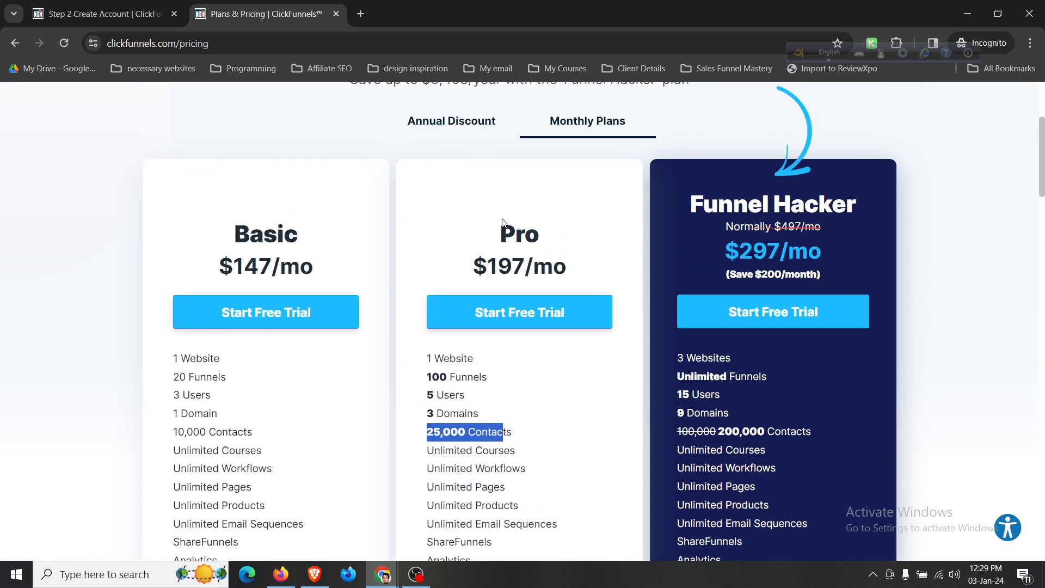
pyautogui.scroll(-3, 710, 262)
pyautogui.click(714, 243)
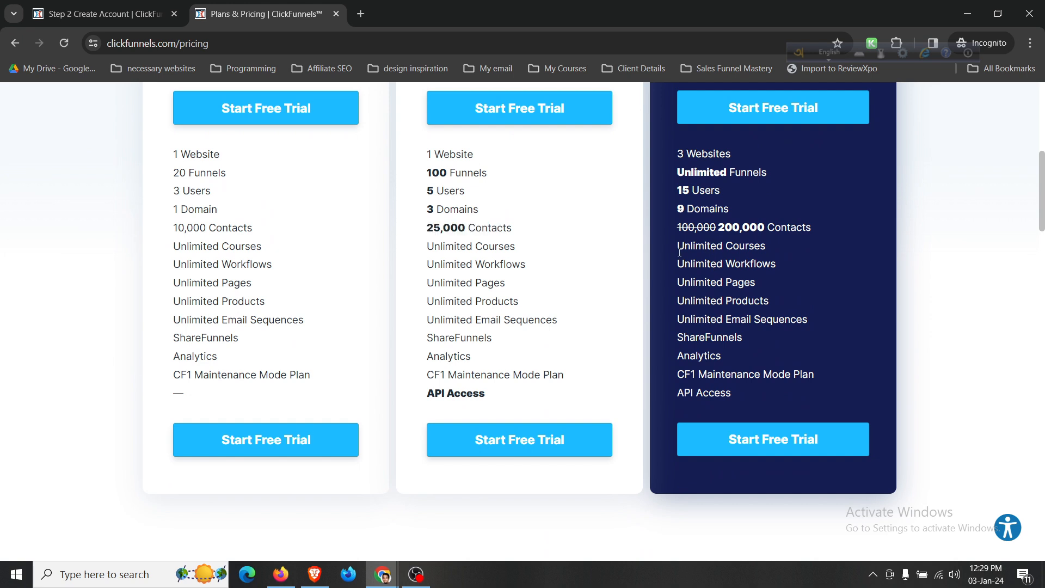
pyautogui.scroll(1, 679, 252)
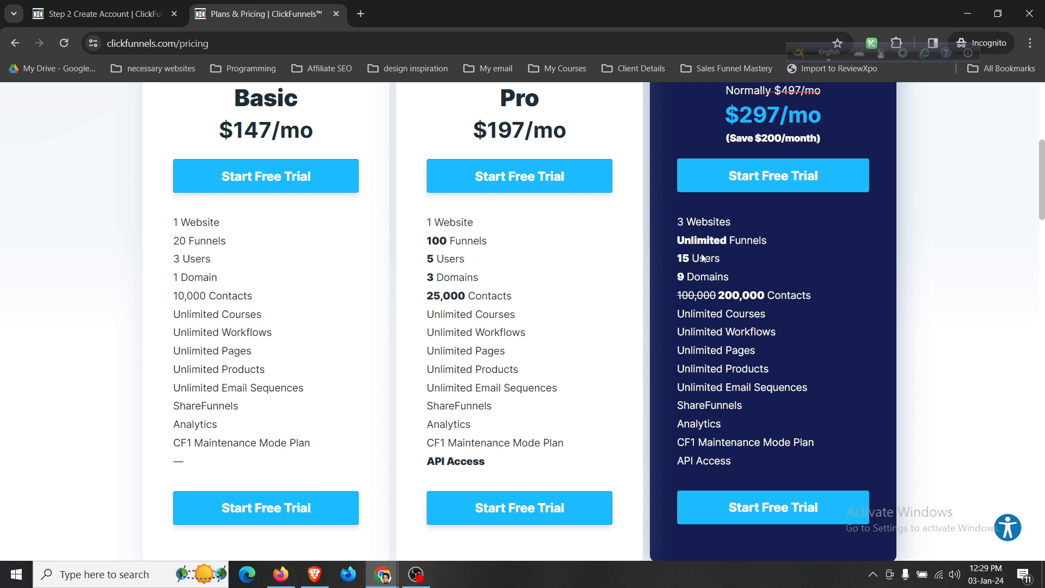
# Check the Funnel Hacker plan's 9 Domains and 3 Websites lines.
pyautogui.moveTo(678, 276); pyautogui.dragTo(734, 284)
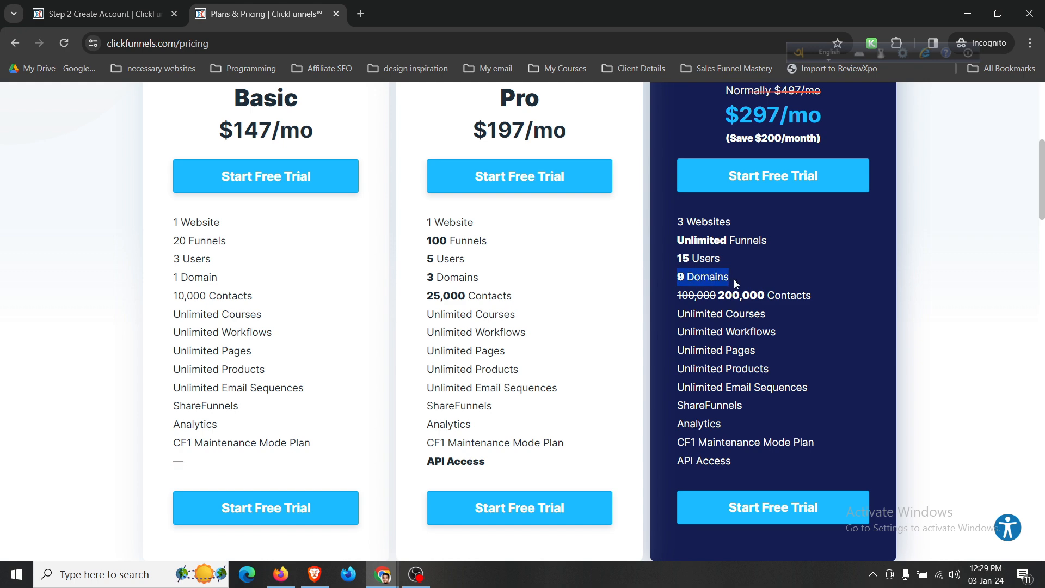
pyautogui.click(696, 221)
pyautogui.moveTo(678, 223); pyautogui.dragTo(729, 225)
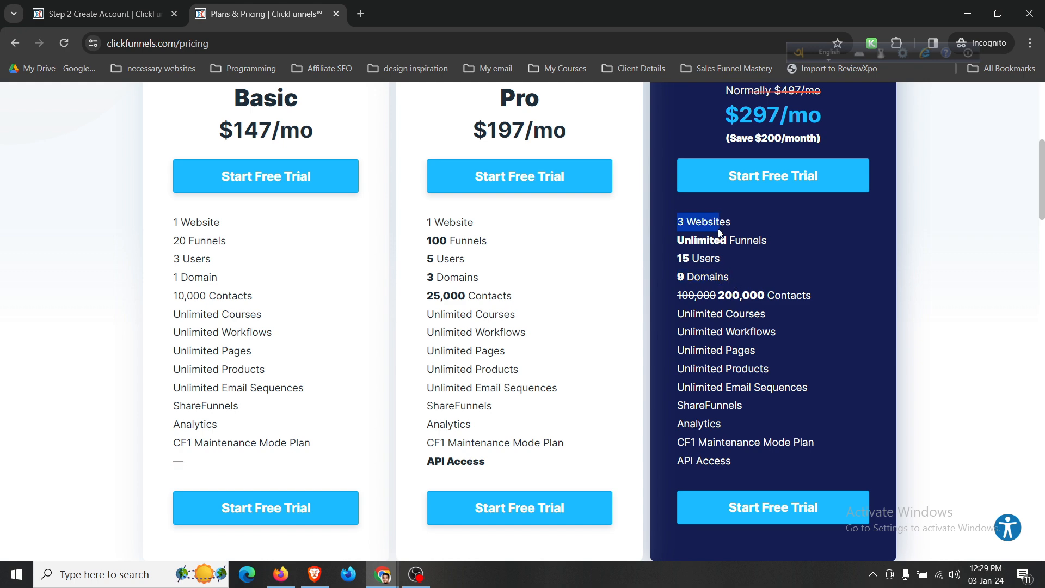
pyautogui.click(642, 287)
pyautogui.scroll(5, 642, 286)
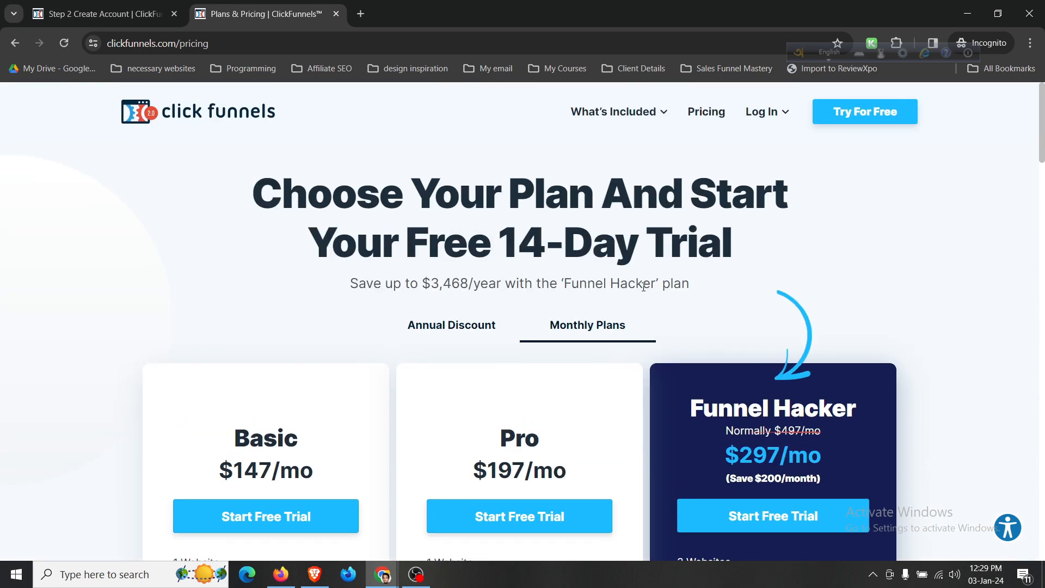
pyautogui.scroll(-8, 643, 287)
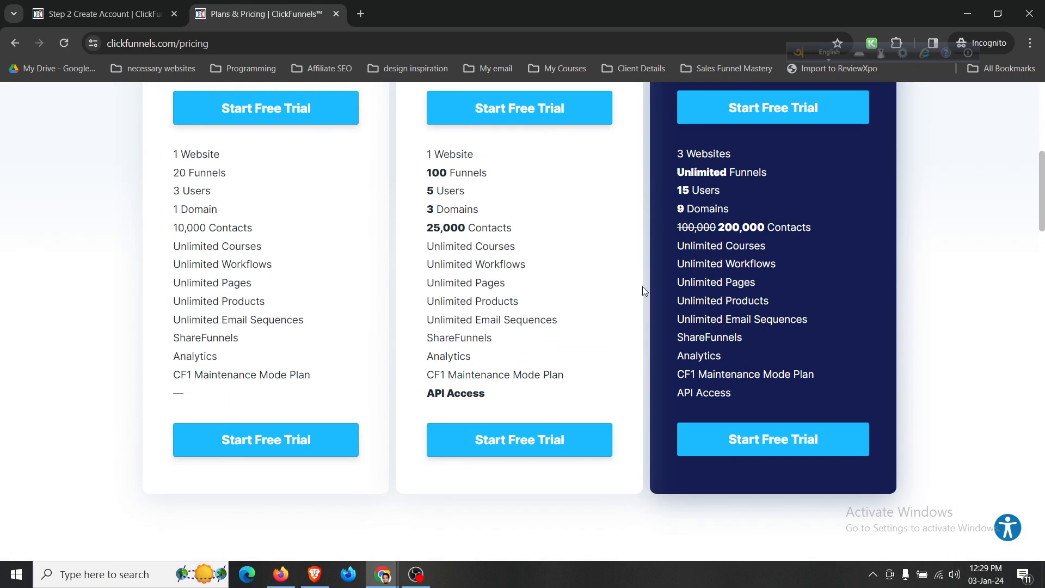
pyautogui.scroll(-3, 642, 286)
pyautogui.scroll(2, 642, 286)
pyautogui.scroll(6, 642, 287)
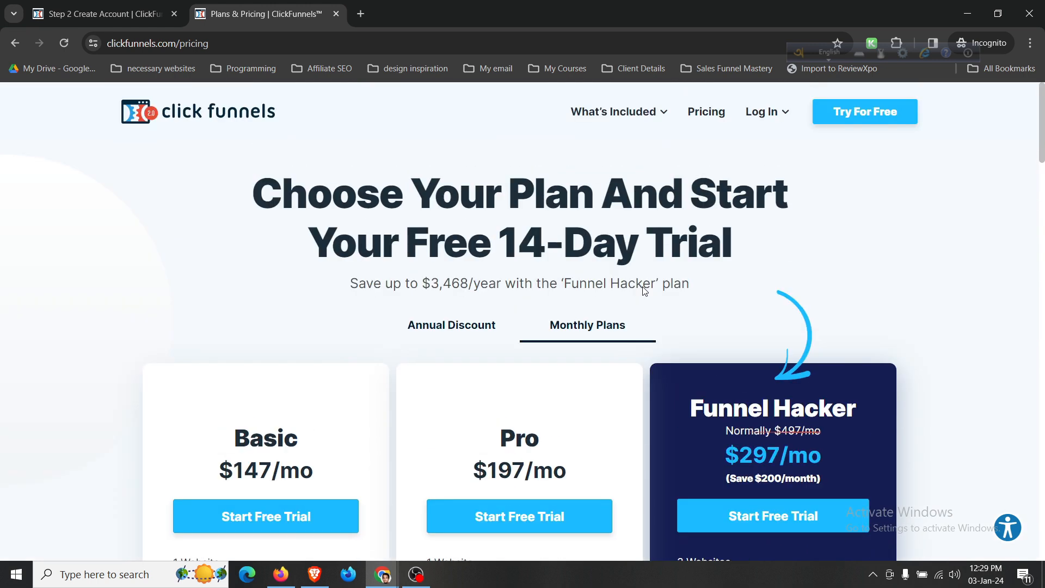
pyautogui.scroll(-2, 446, 318)
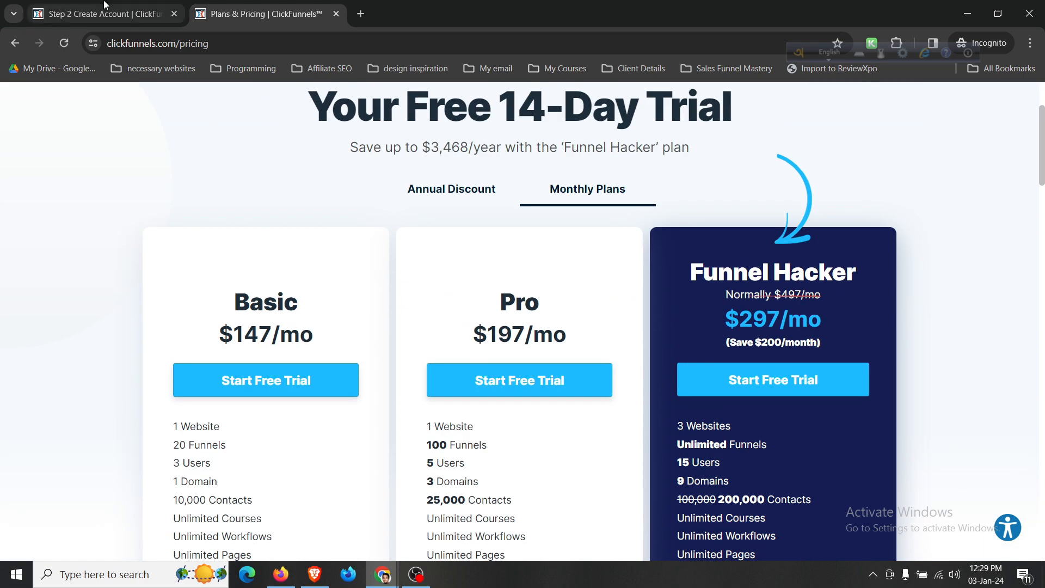
# Return to the signup tab and scroll through the workspace-is-being-created welcome page.
pyautogui.click(92, 12)
pyautogui.scroll(-2, 531, 247)
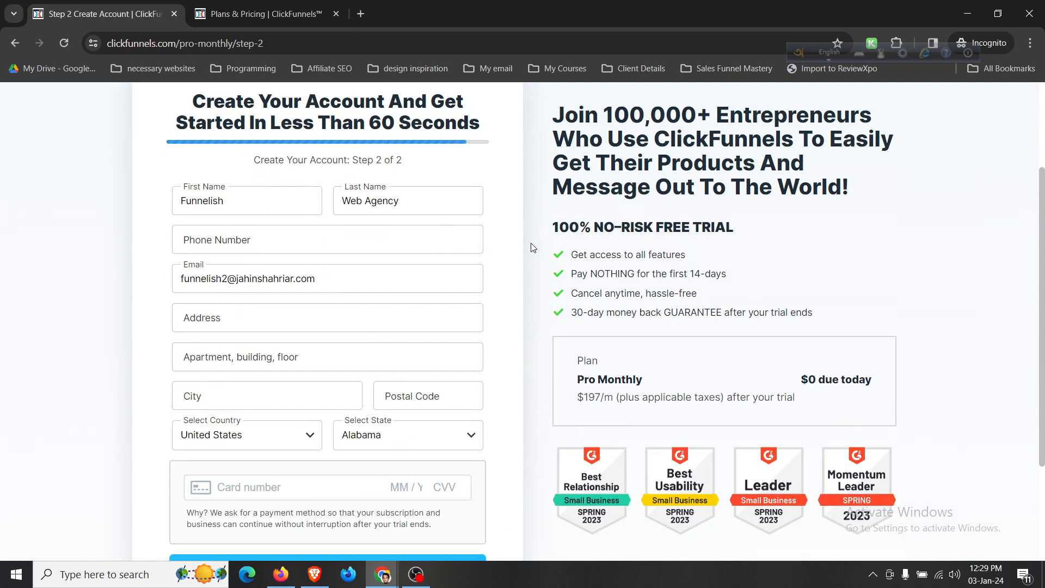
pyautogui.scroll(-2, 531, 246)
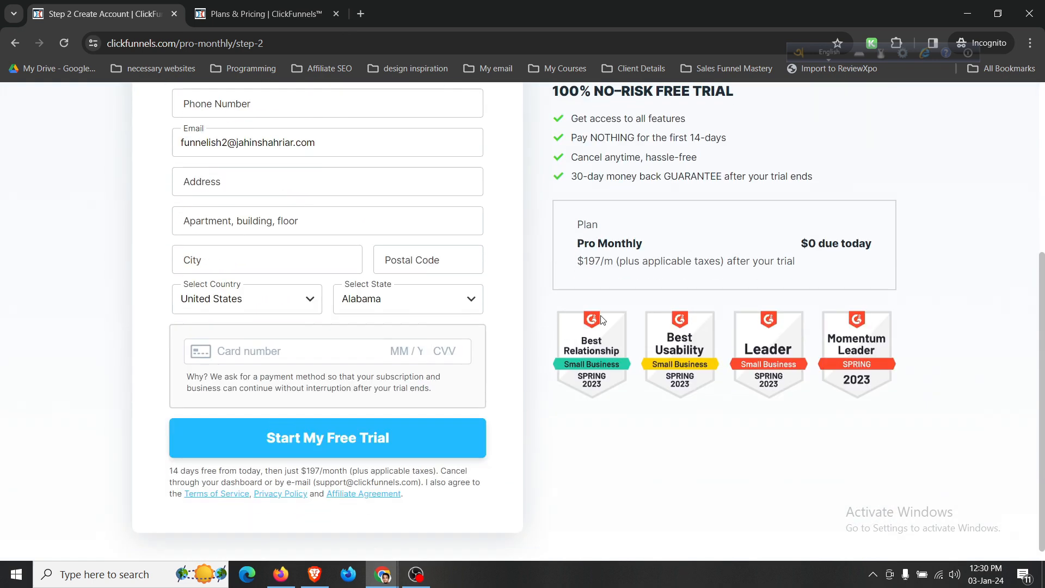
pyautogui.scroll(3, 566, 294)
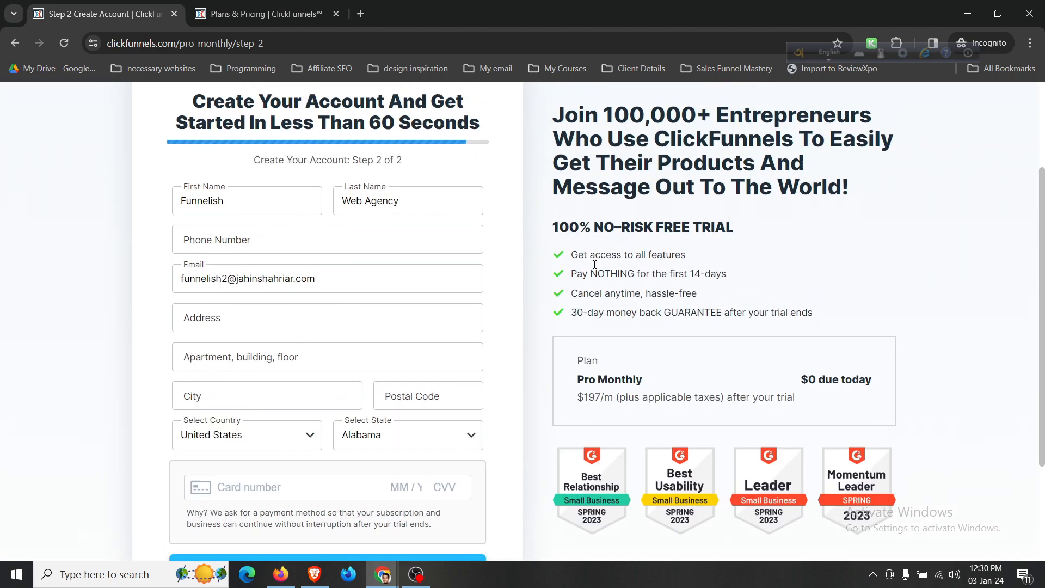
pyautogui.scroll(-3, 541, 322)
pyautogui.scroll(3, 539, 328)
pyautogui.scroll(1, 539, 328)
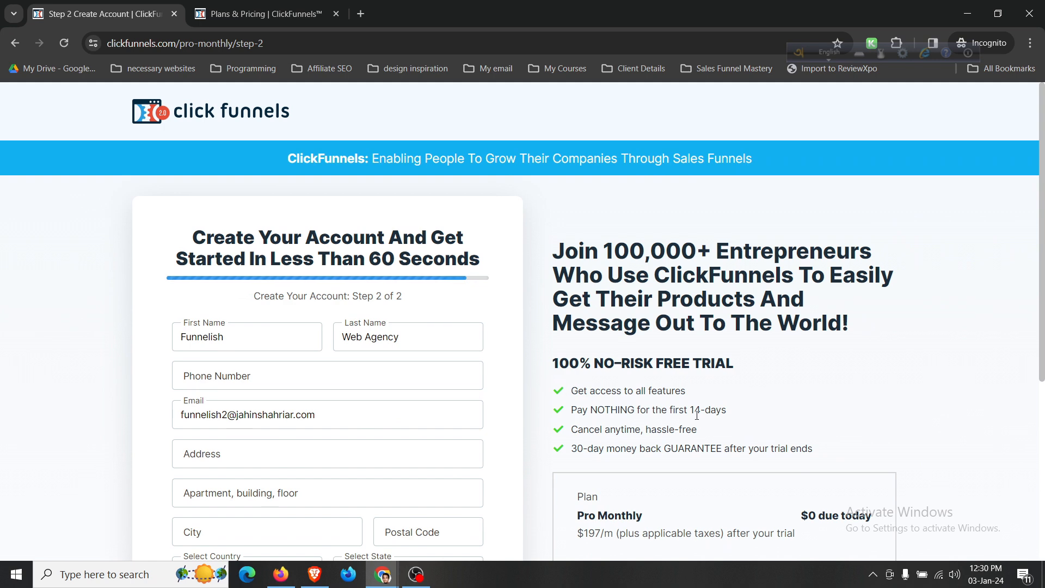
pyautogui.scroll(-2, 660, 424)
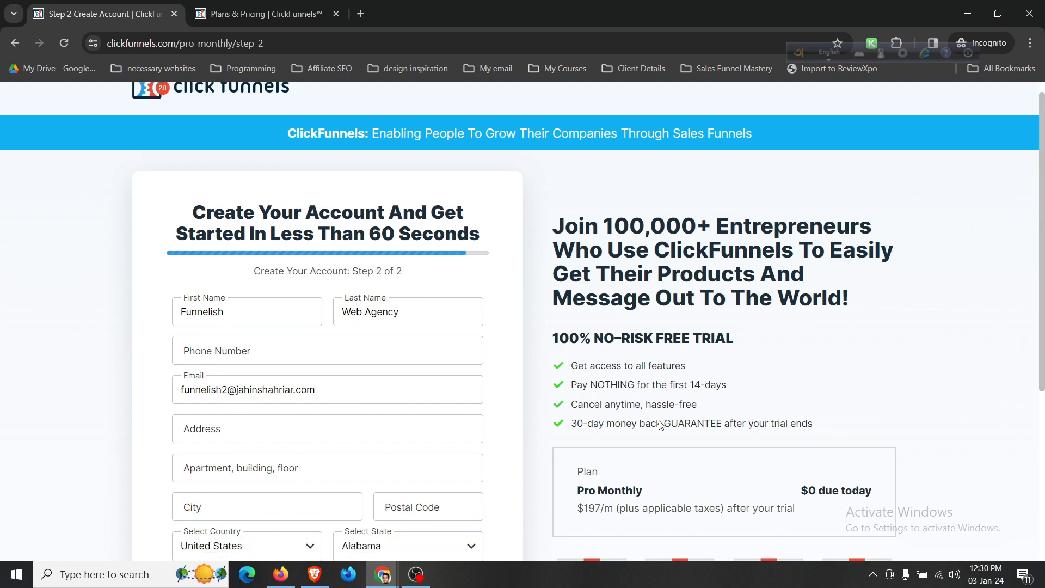
pyautogui.scroll(-2, 532, 426)
pyautogui.scroll(4, 530, 420)
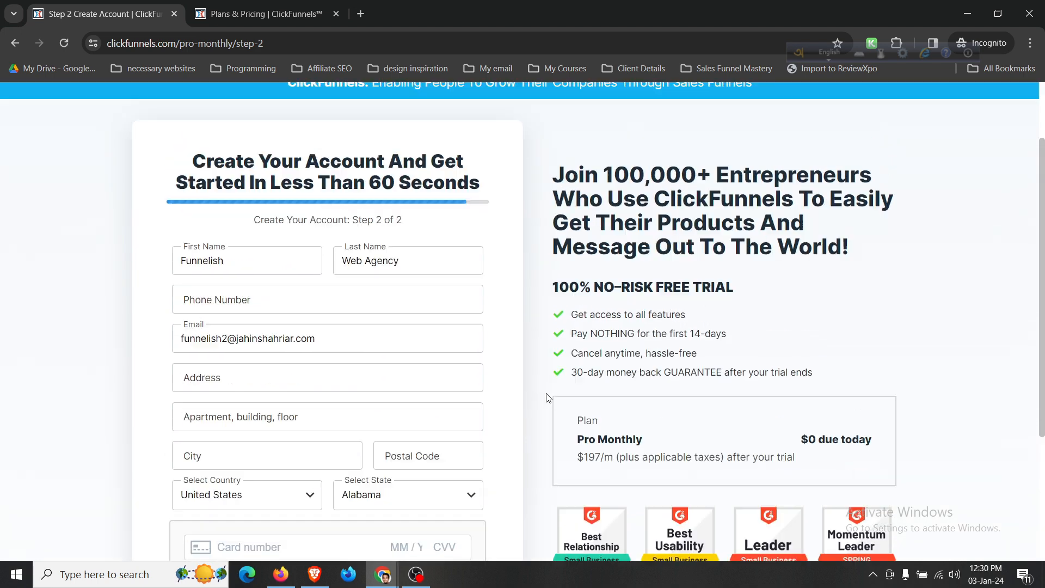
pyautogui.scroll(-2, 335, 396)
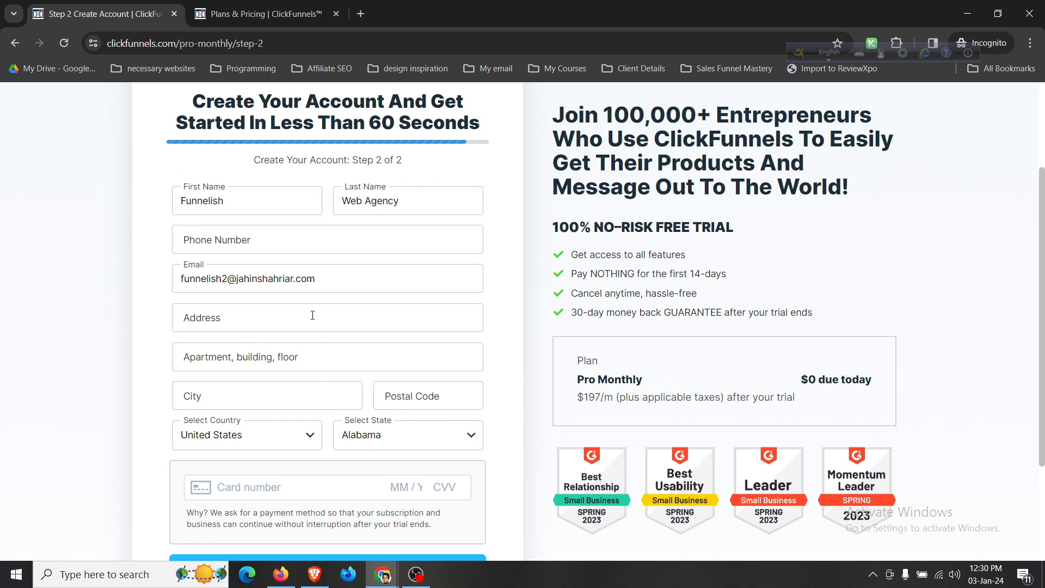
pyautogui.scroll(-2, 499, 379)
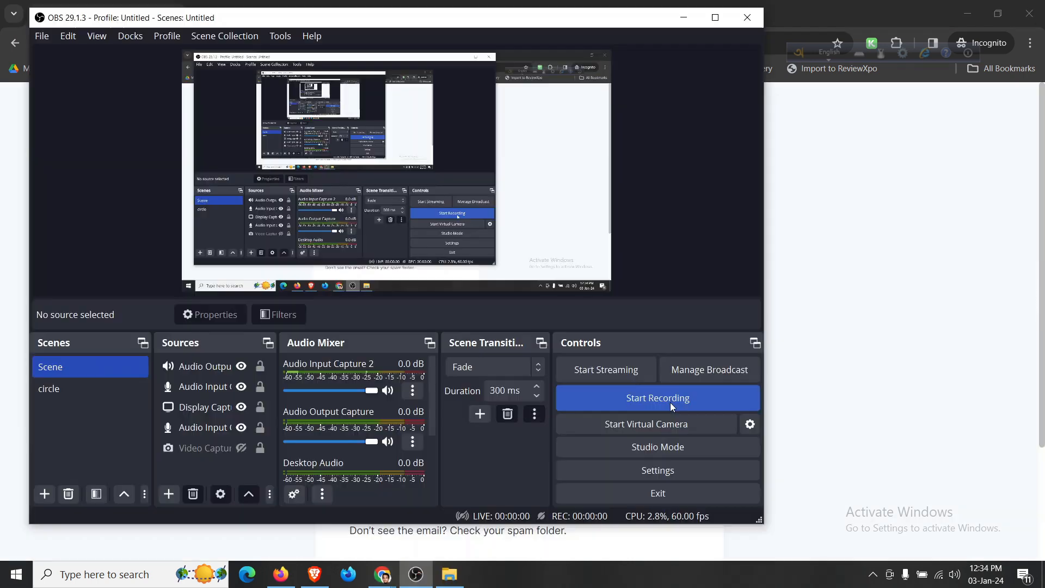
# Switch to the Roundcube Webmail inbox holding the 'Welcome to ClickFunnels!' email.
pyautogui.click(671, 402)
pyautogui.click(683, 20)
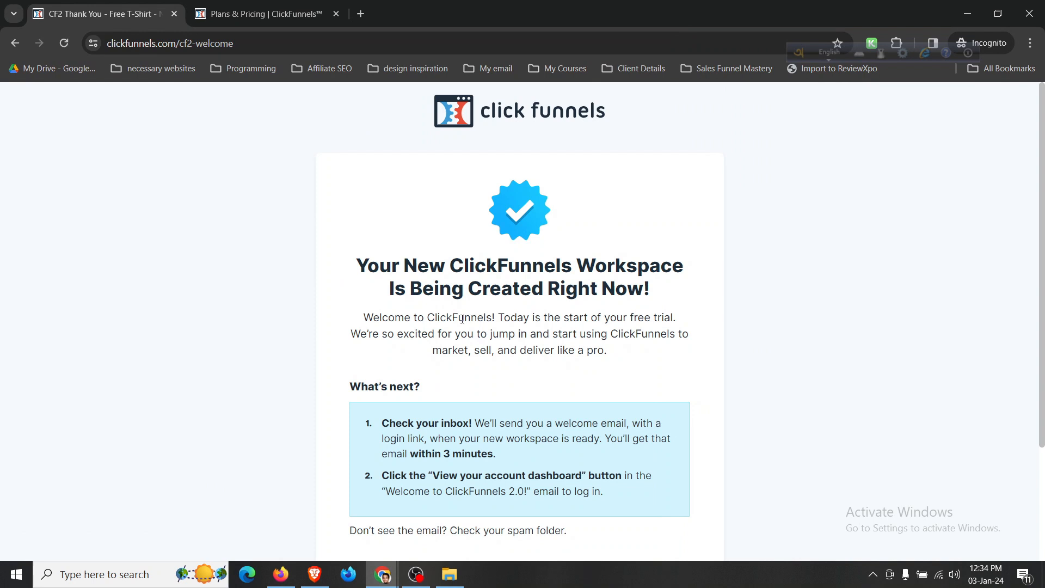
pyautogui.scroll(-3, 462, 319)
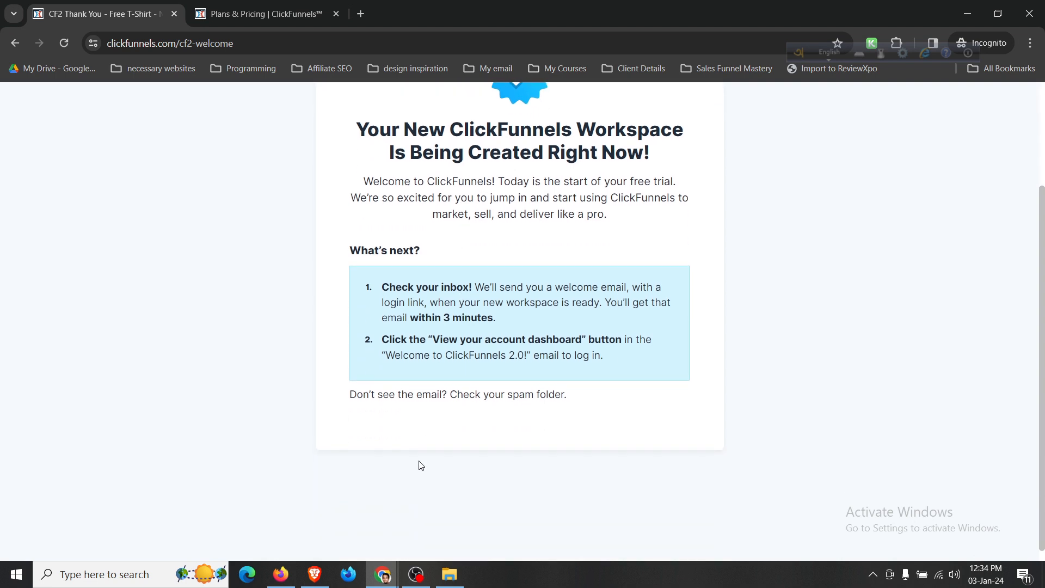
pyautogui.moveTo(382, 582)
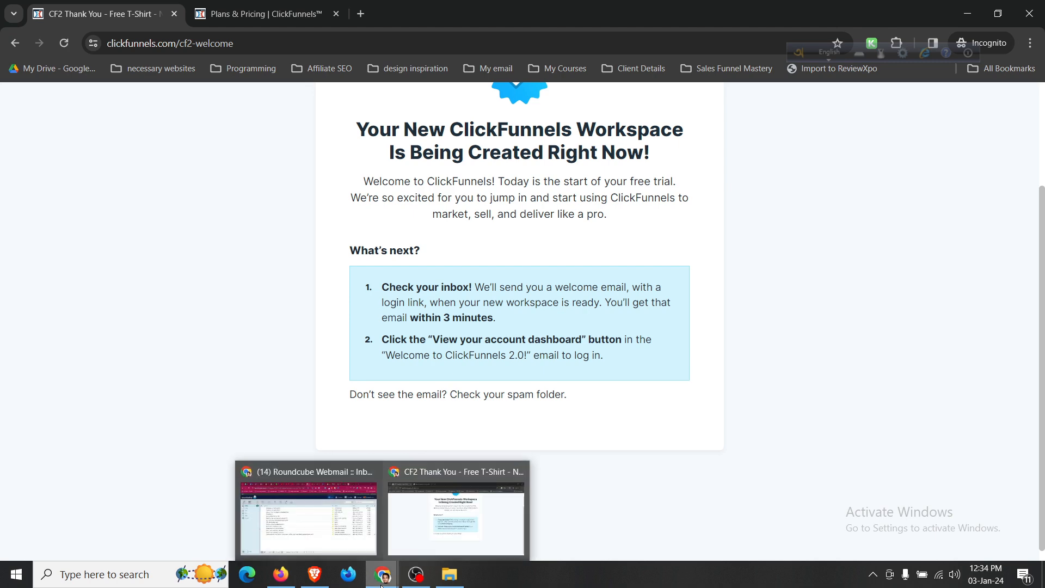
pyautogui.click(338, 541)
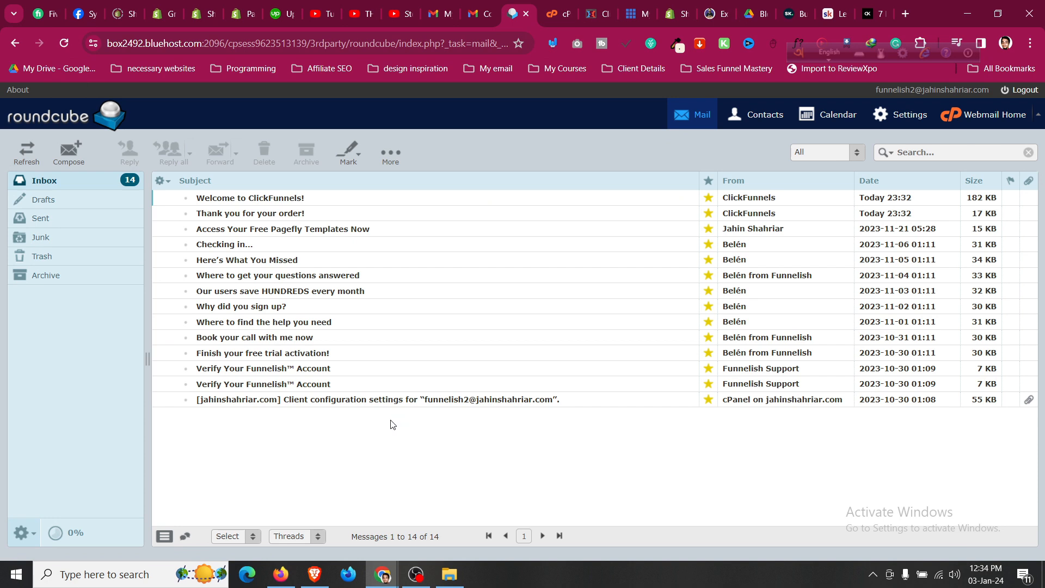
# Open the 'Welcome to ClickFunnels!' email and follow its 'Click Here to Sign In Now' link.
pyautogui.click(326, 202)
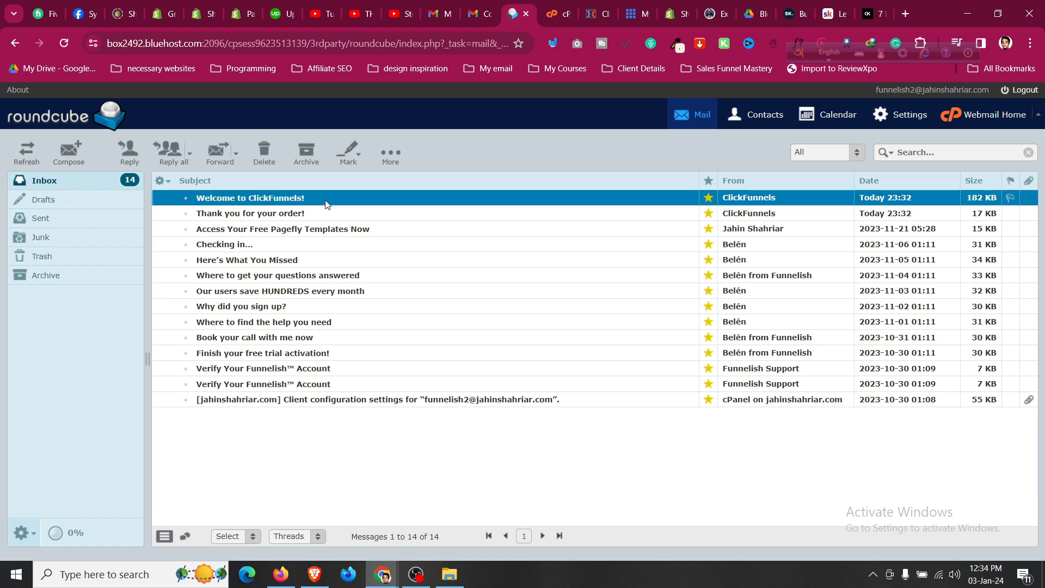
pyautogui.doubleClick(326, 203)
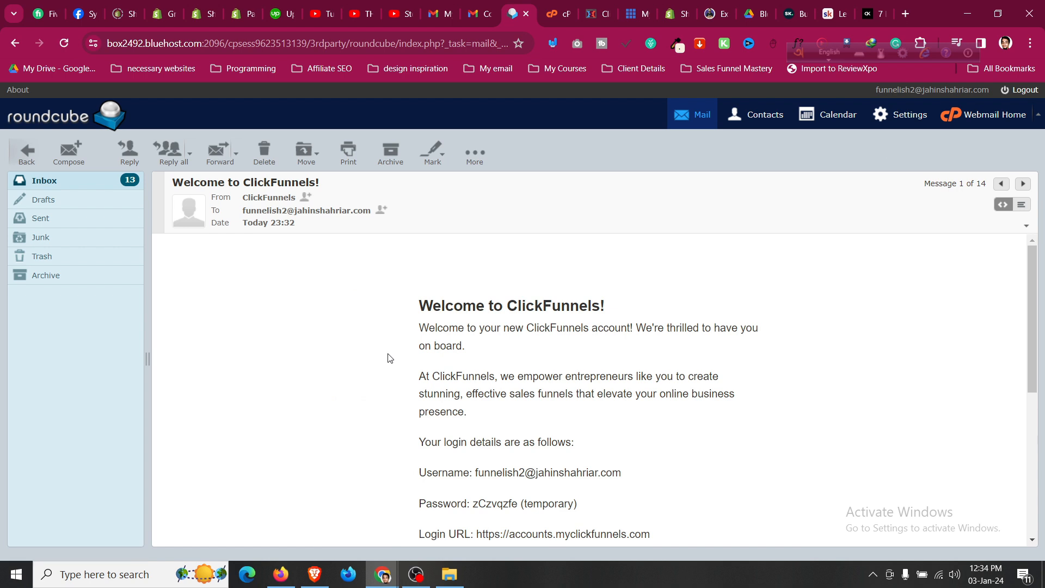
pyautogui.scroll(-4, 391, 357)
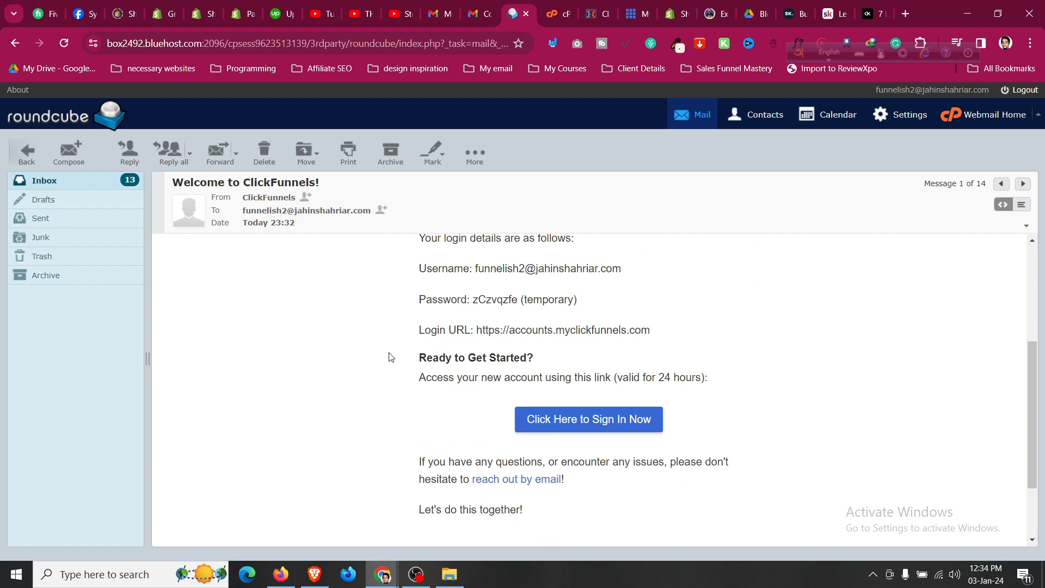
pyautogui.scroll(3, 391, 358)
pyautogui.scroll(-3, 390, 358)
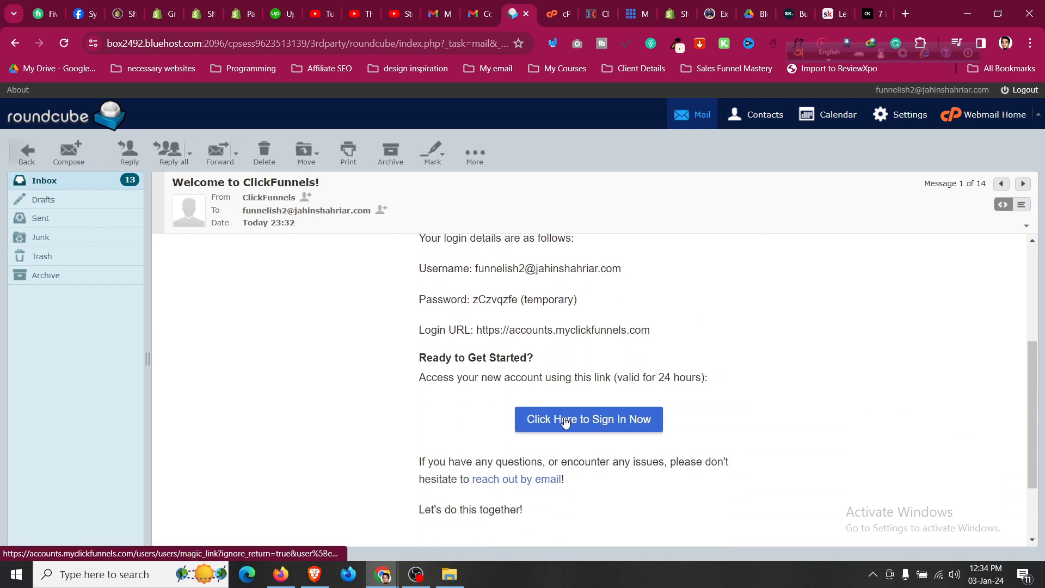
pyautogui.click(592, 424)
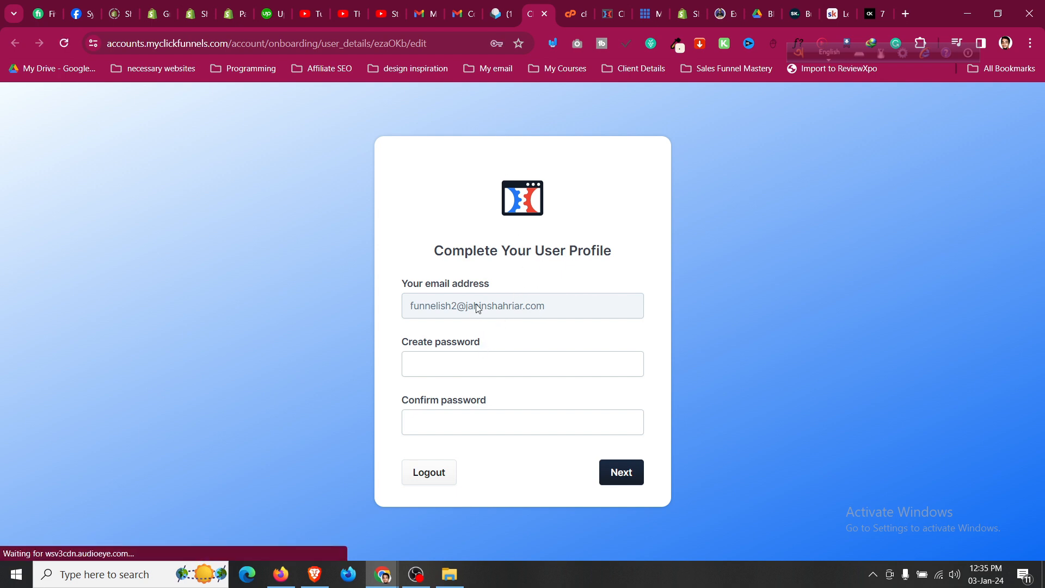
# Let the browser fill a suggested strong password in the Create password field.
pyautogui.click(473, 360)
pyautogui.click(556, 278)
pyautogui.click(486, 364)
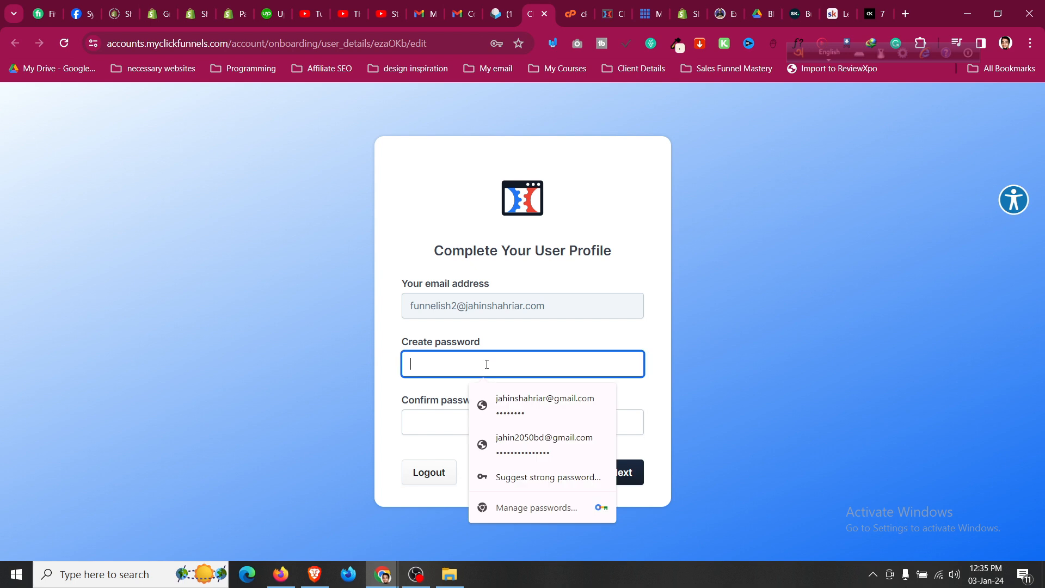
pyautogui.click(534, 476)
pyautogui.click(606, 398)
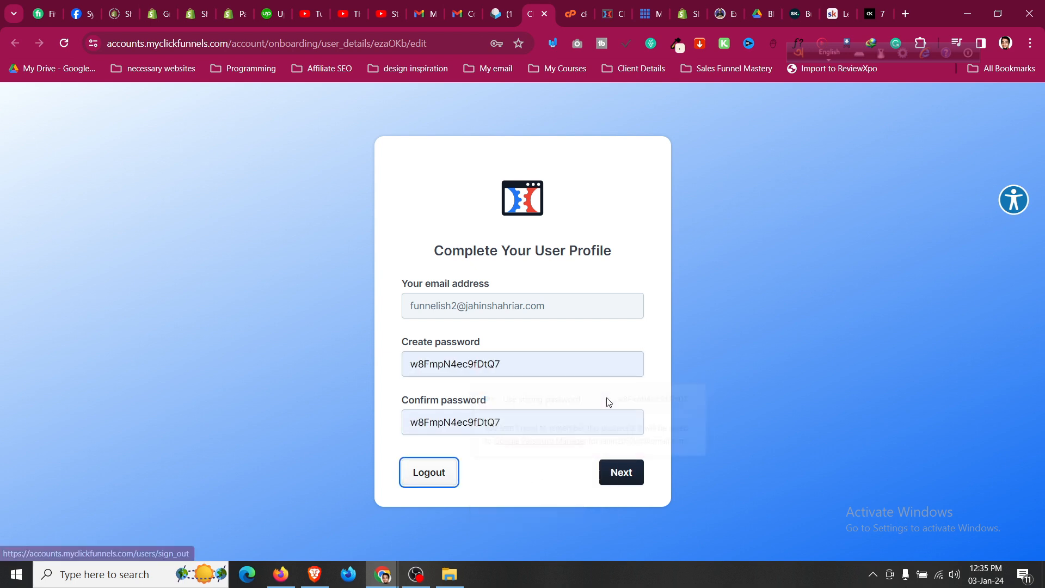
# Replace the suggested password with your own account password.
pyautogui.click(568, 364)
pyautogui.doubleClick(568, 364)
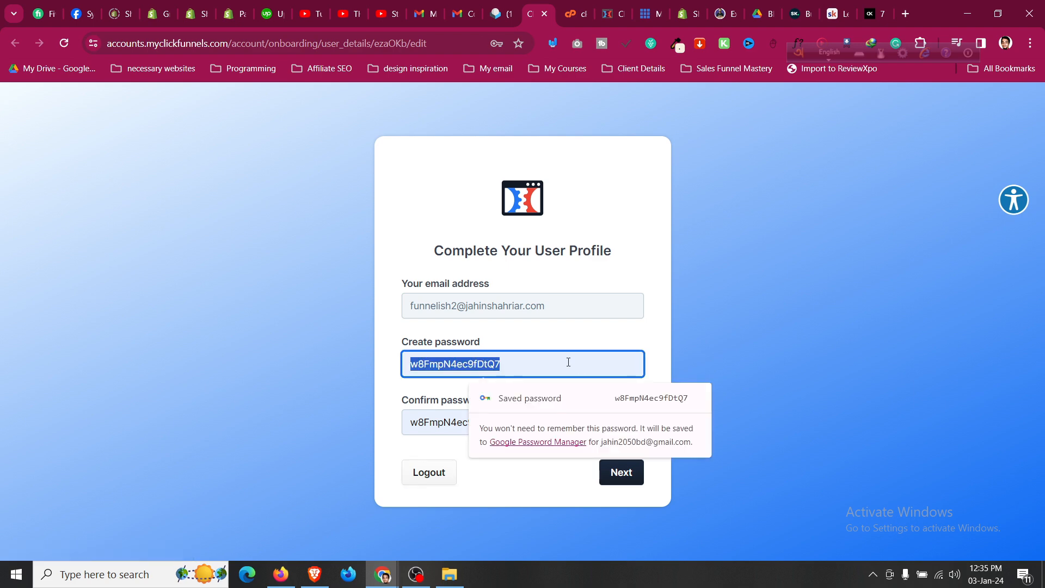
pyautogui.press('BackSpace')
pyautogui.write('••••••')
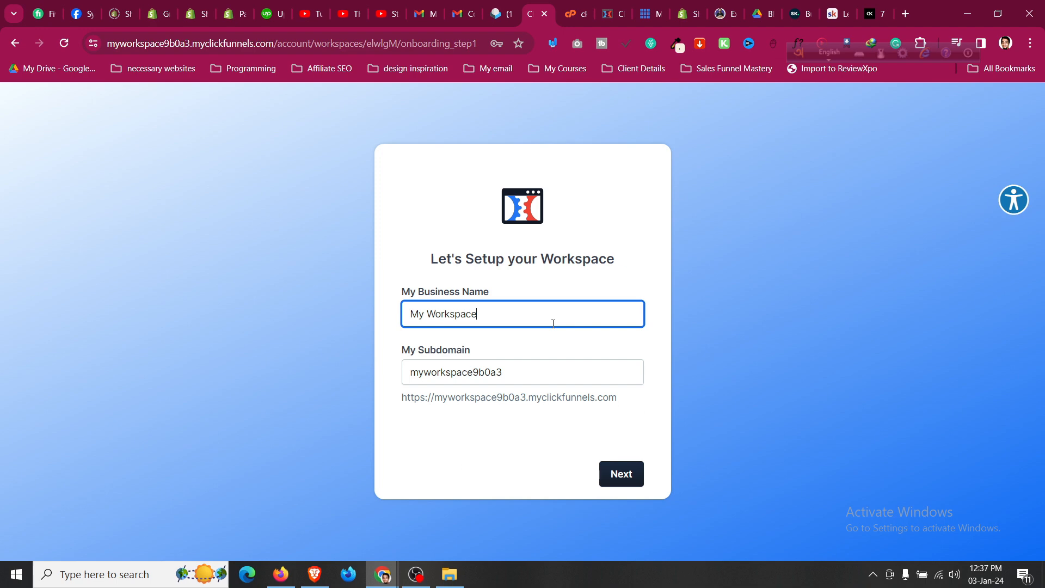
# Enter business name 'Funnelish Agency', correct the subdomain to 'funnelishagency', and submit the workspace.
pyautogui.hotkey('ctrl', 'a')
pyautogui.write('Fun')
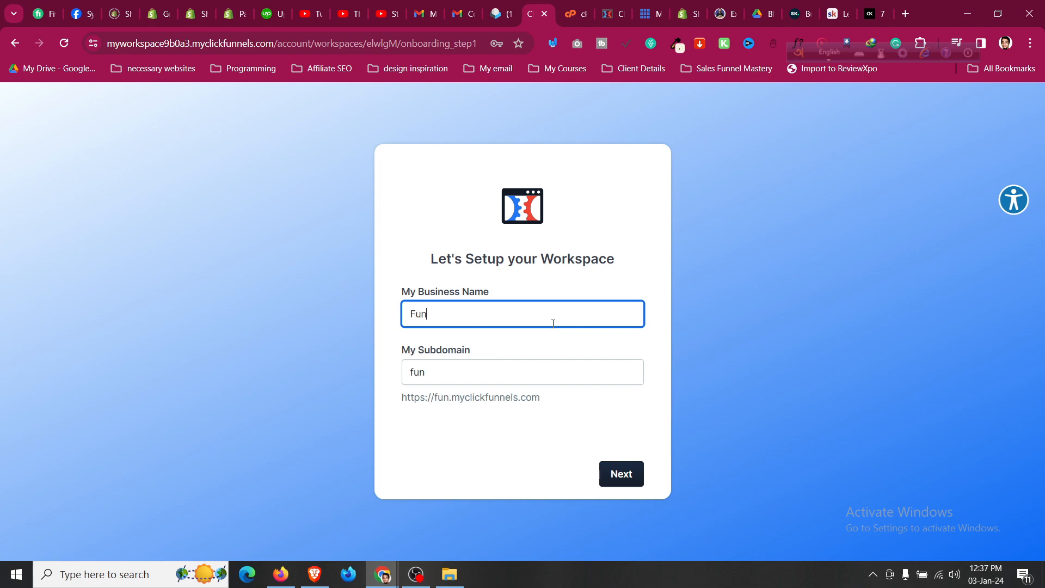
pyautogui.write('nelish Agency')
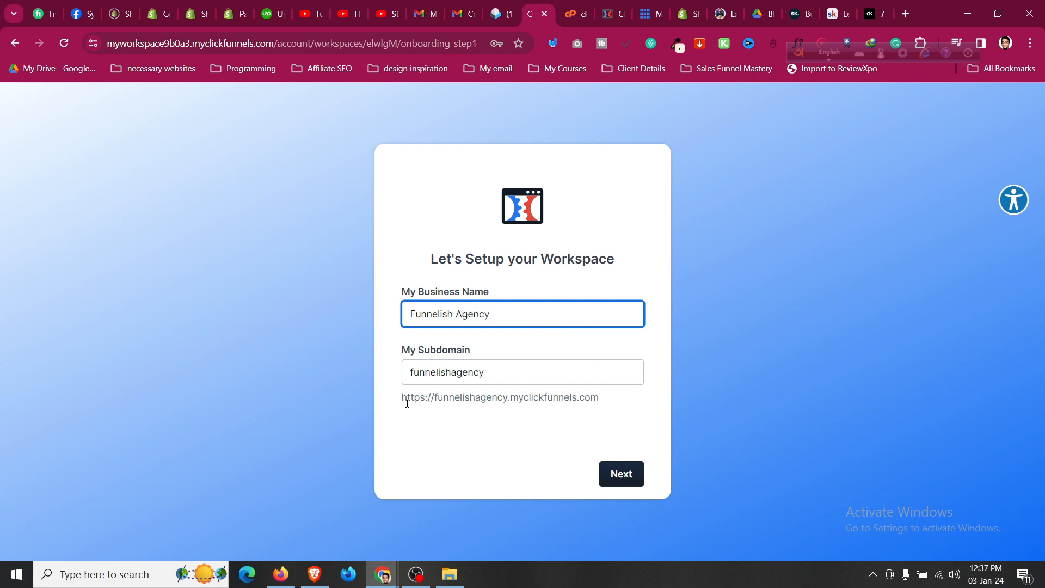
pyautogui.moveTo(403, 400); pyautogui.dragTo(609, 402)
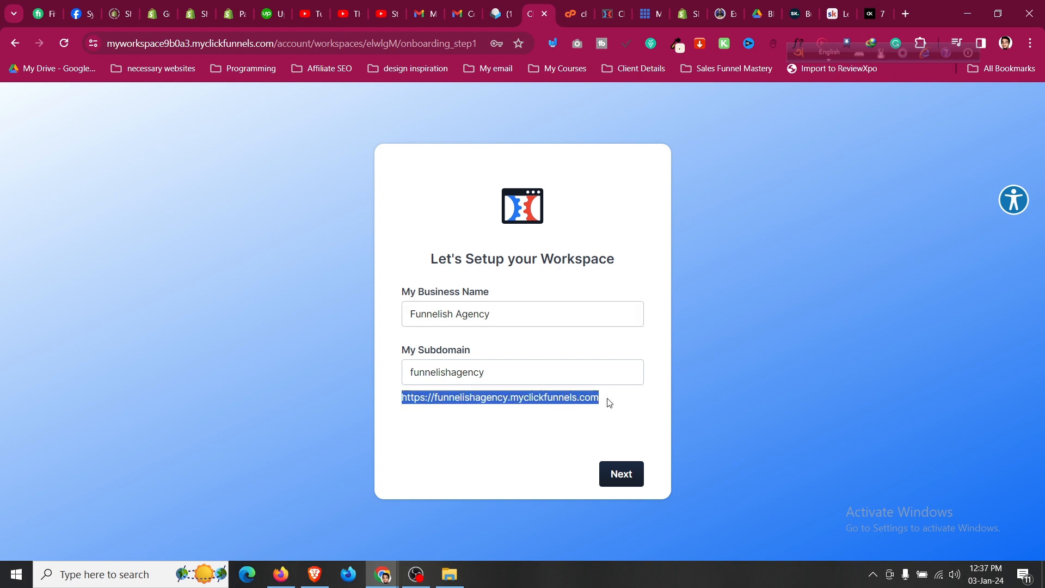
pyautogui.click(501, 367)
pyautogui.click(469, 374)
pyautogui.press('BackSpace')
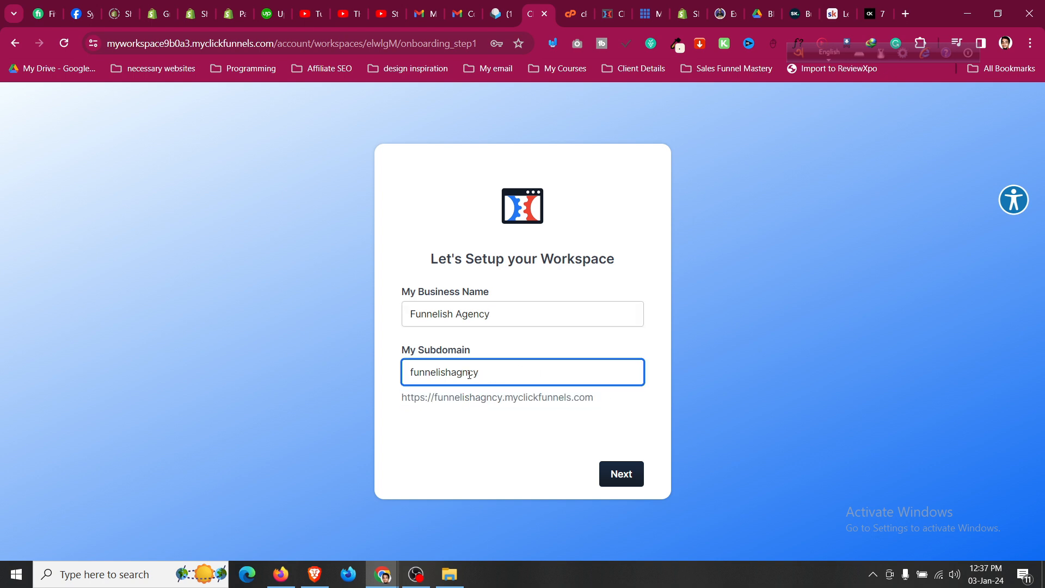
pyautogui.write('e')
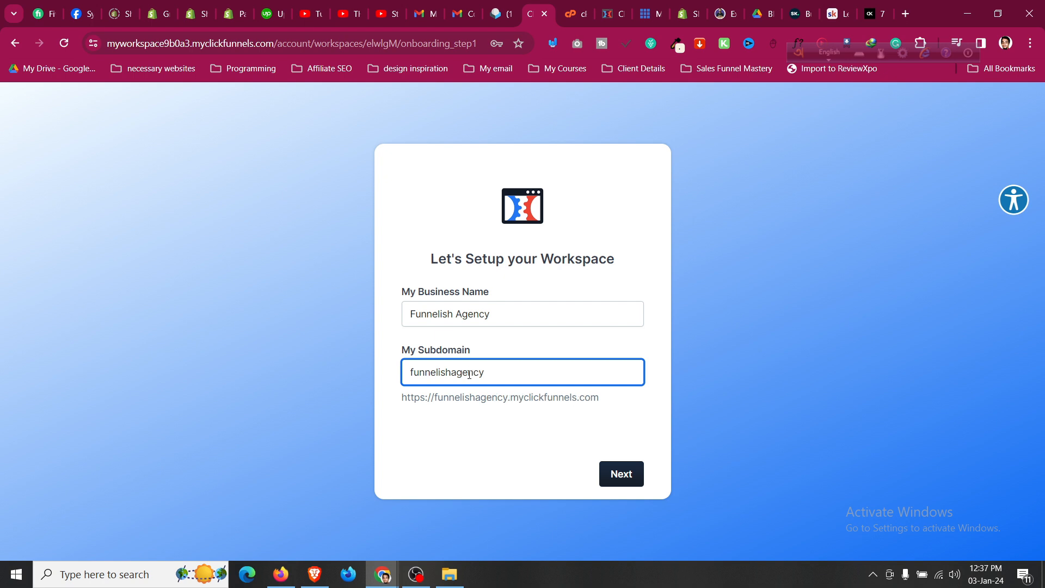
pyautogui.click(498, 430)
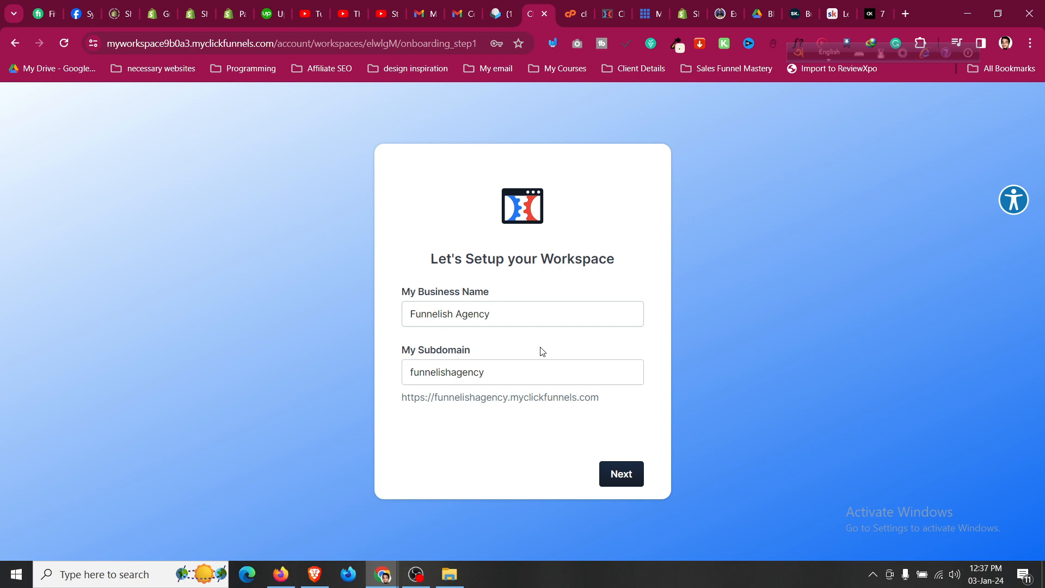
pyautogui.click(625, 476)
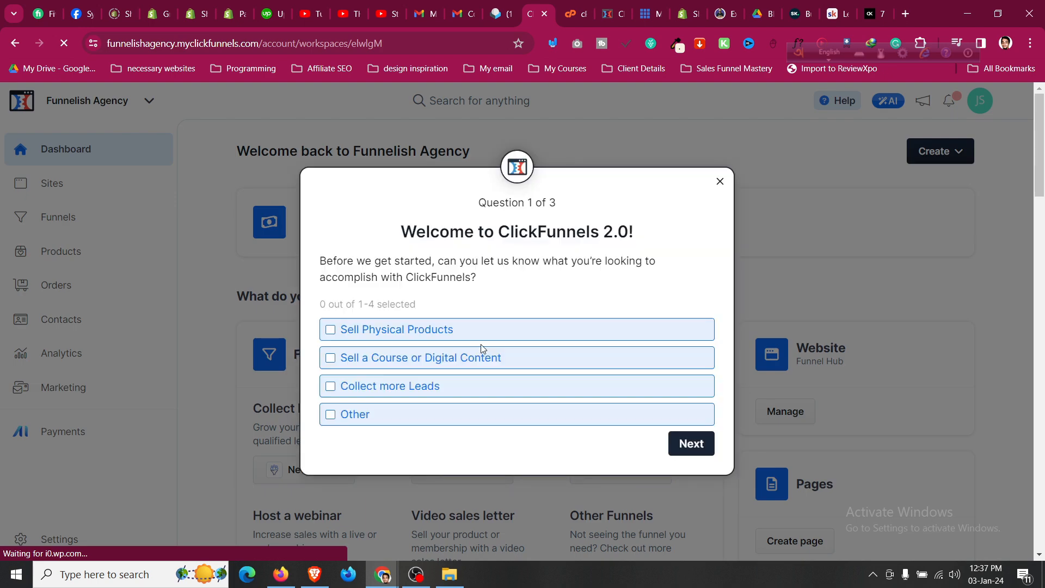
# Answer selling a course, then pick Email Marketing, Funnels and Workflows as goals.
pyautogui.click(330, 358)
pyautogui.click(689, 455)
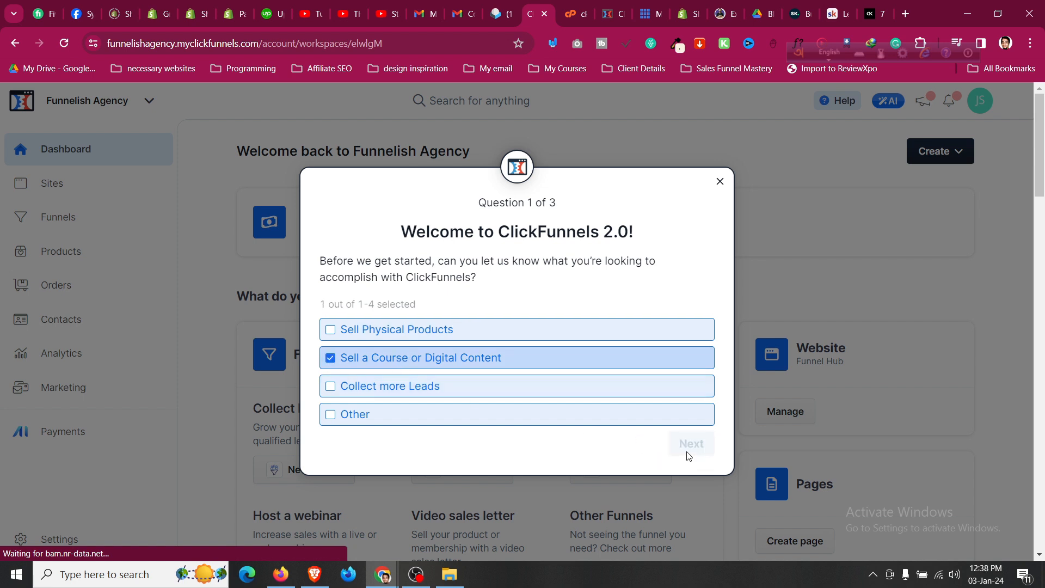
pyautogui.click(333, 214)
pyautogui.click(333, 326)
pyautogui.click(331, 353)
pyautogui.click(674, 494)
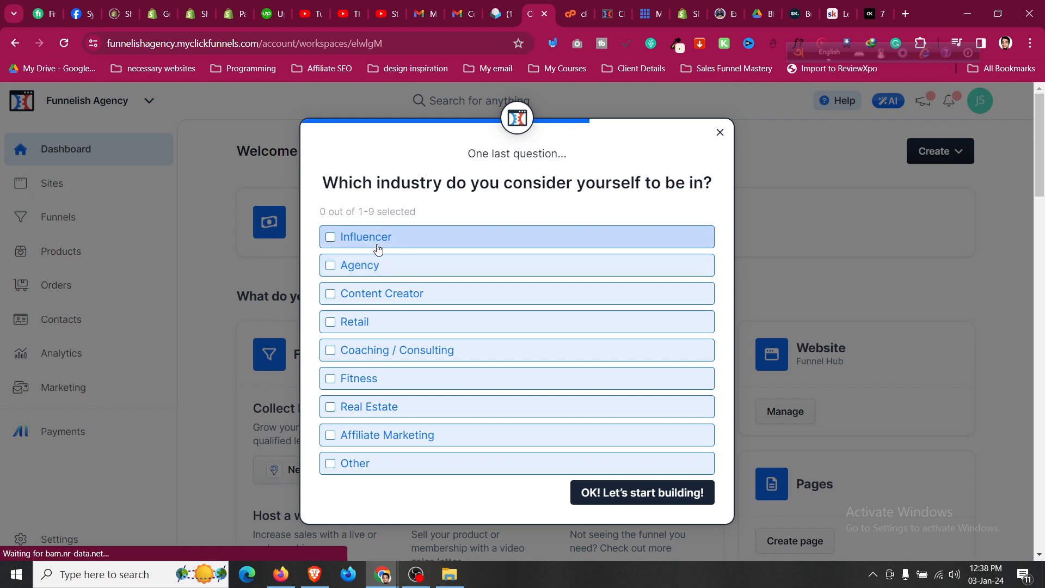
# Choose Agency as the industry, finish the questionnaire and dismiss the support tip.
pyautogui.click(378, 266)
pyautogui.click(644, 492)
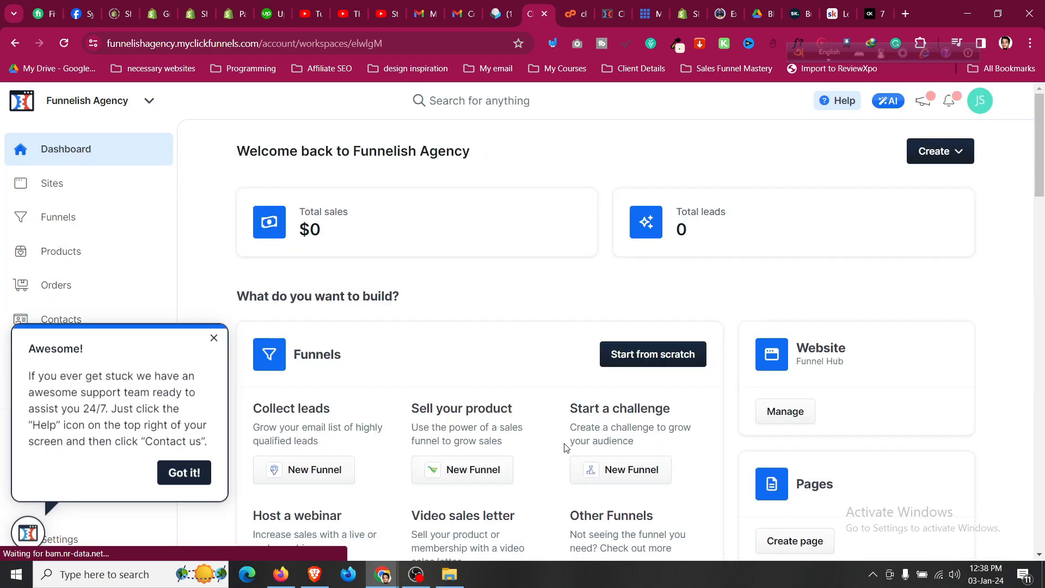
pyautogui.click(203, 475)
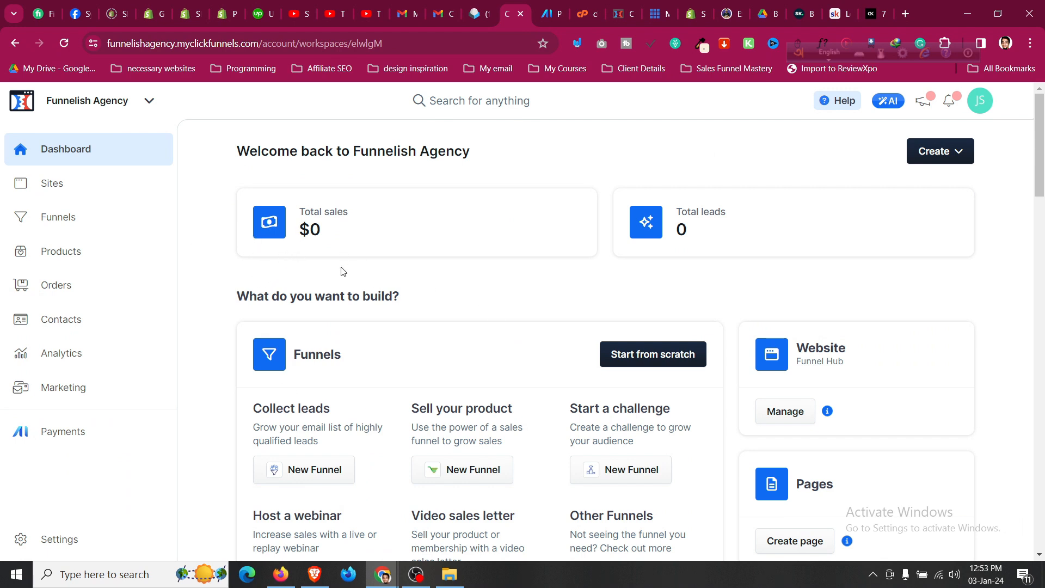
pyautogui.scroll(-7, 342, 271)
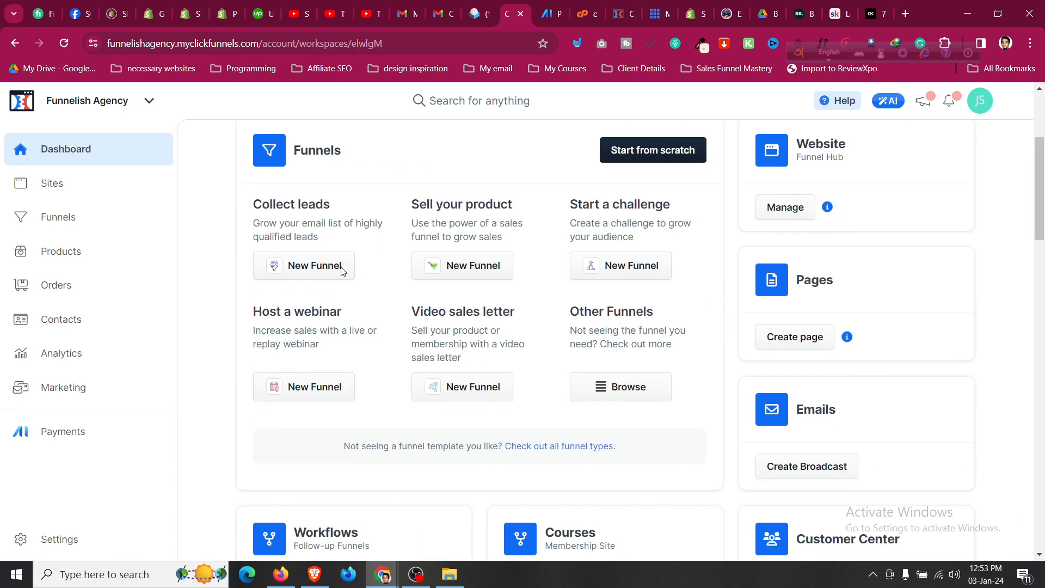
pyautogui.scroll(3, 342, 271)
pyautogui.scroll(4, 343, 271)
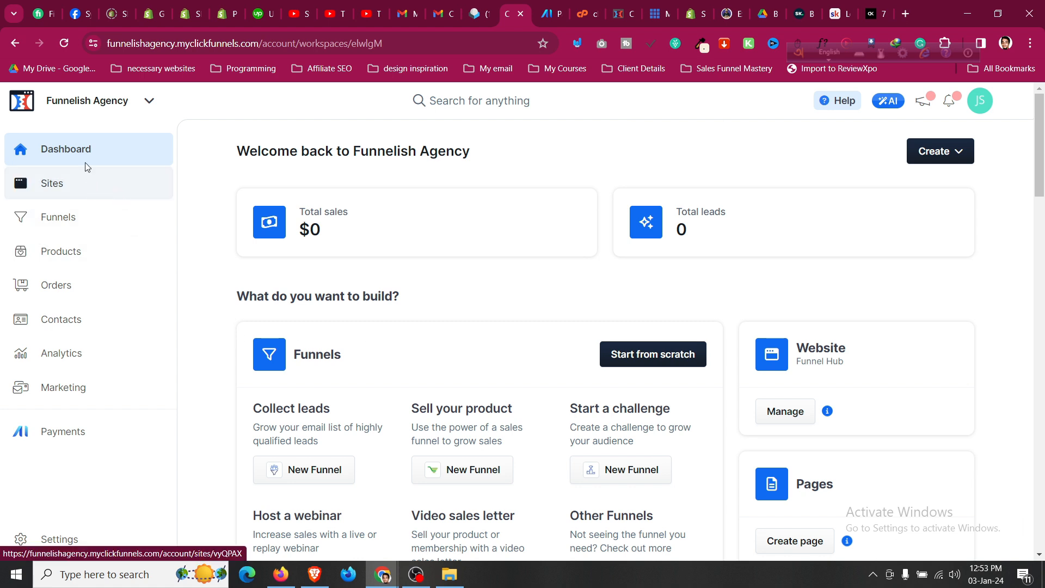
# Open Sites from the sidebar to view the Hero Theme site overview.
pyautogui.click(85, 185)
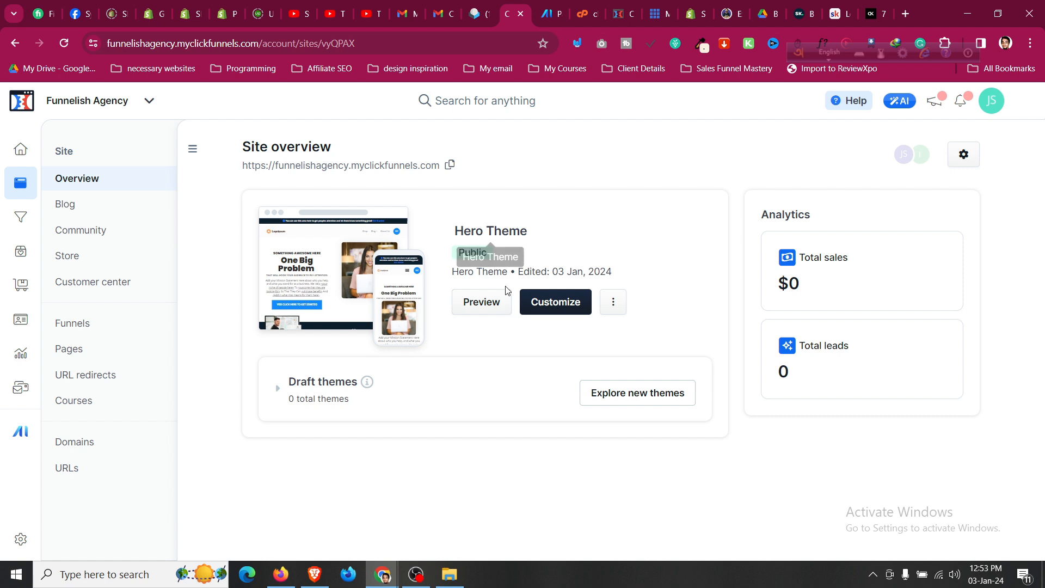
pyautogui.click(486, 300)
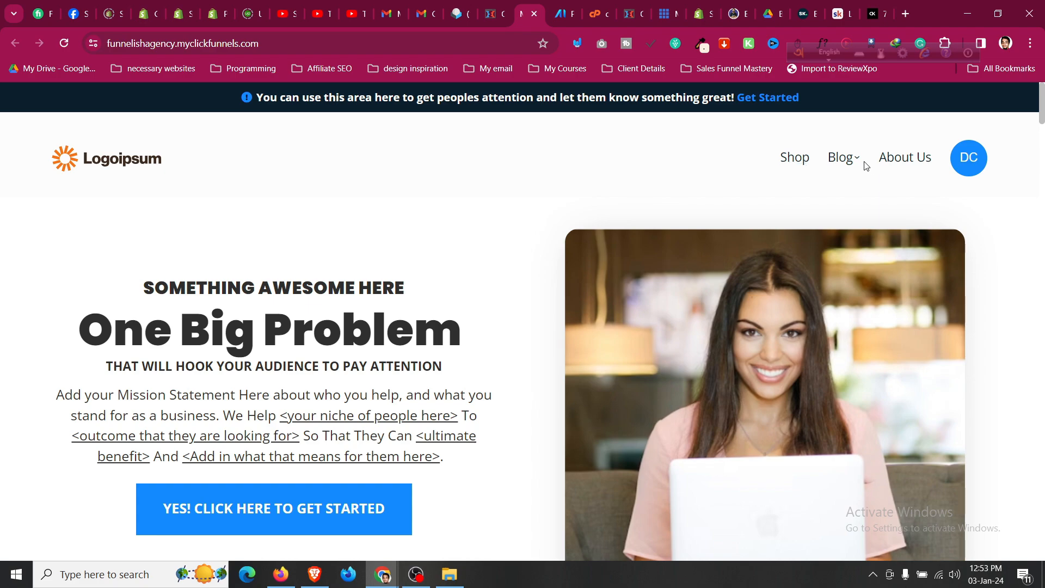
pyautogui.scroll(-20, 453, 429)
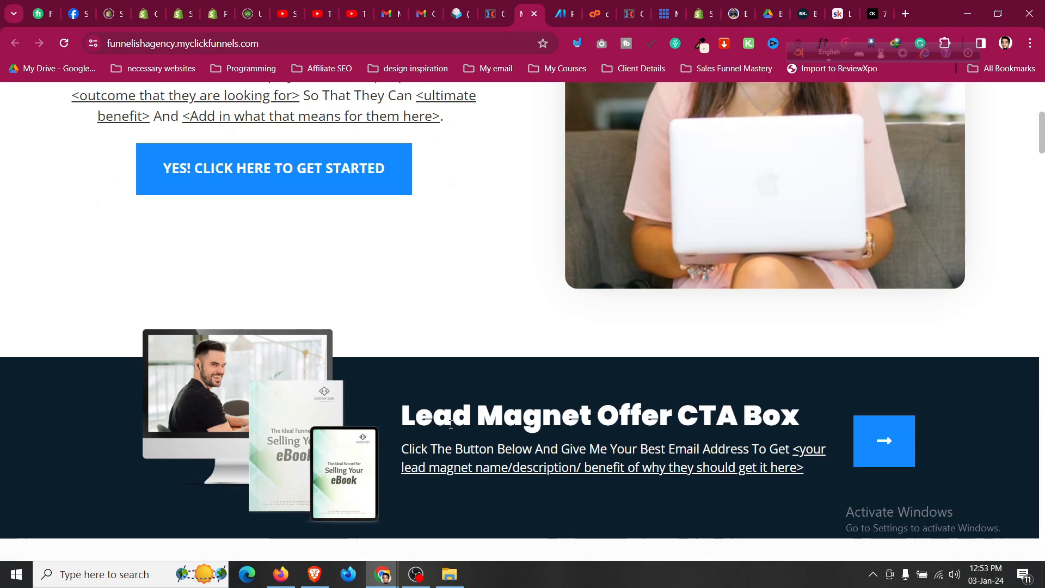
pyautogui.scroll(-20, 453, 429)
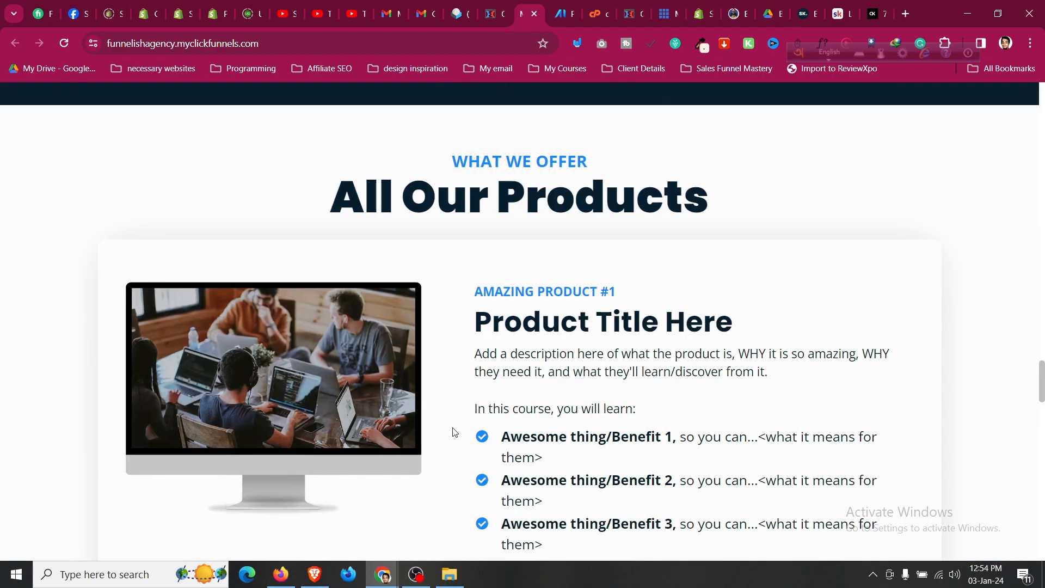
pyautogui.scroll(-15, 453, 430)
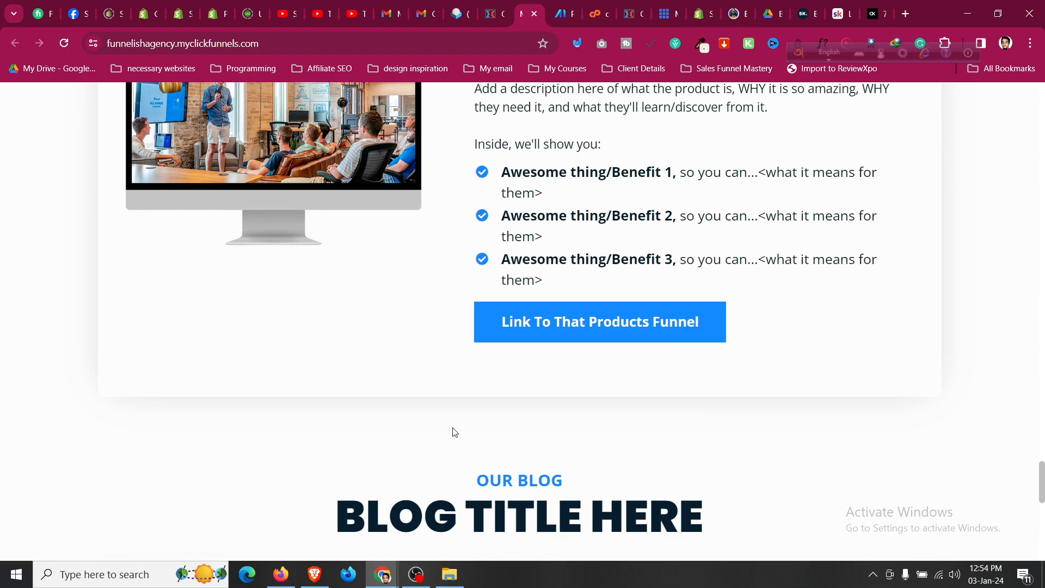
pyautogui.scroll(15, 455, 432)
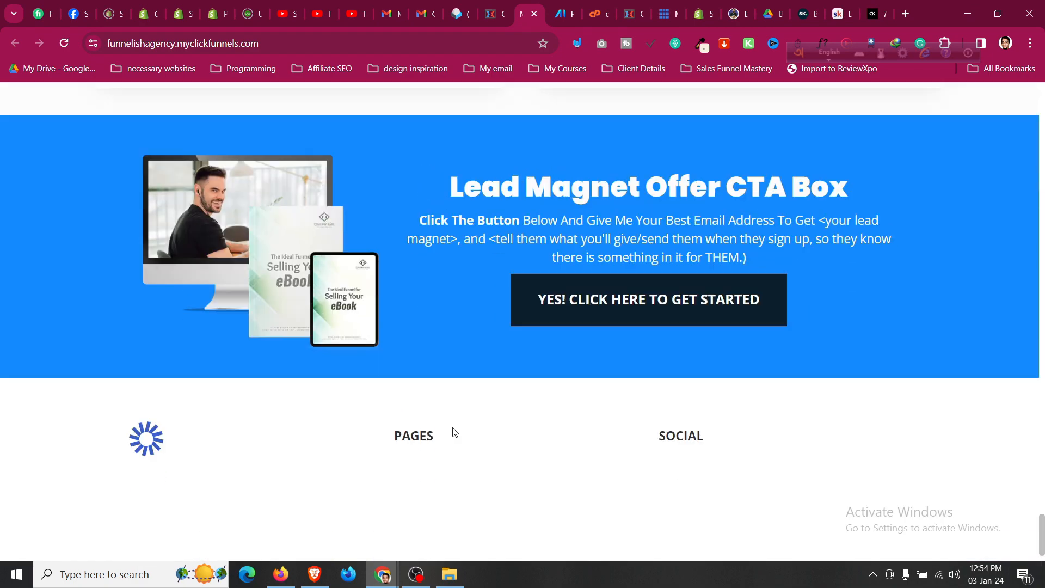
pyautogui.scroll(20, 454, 432)
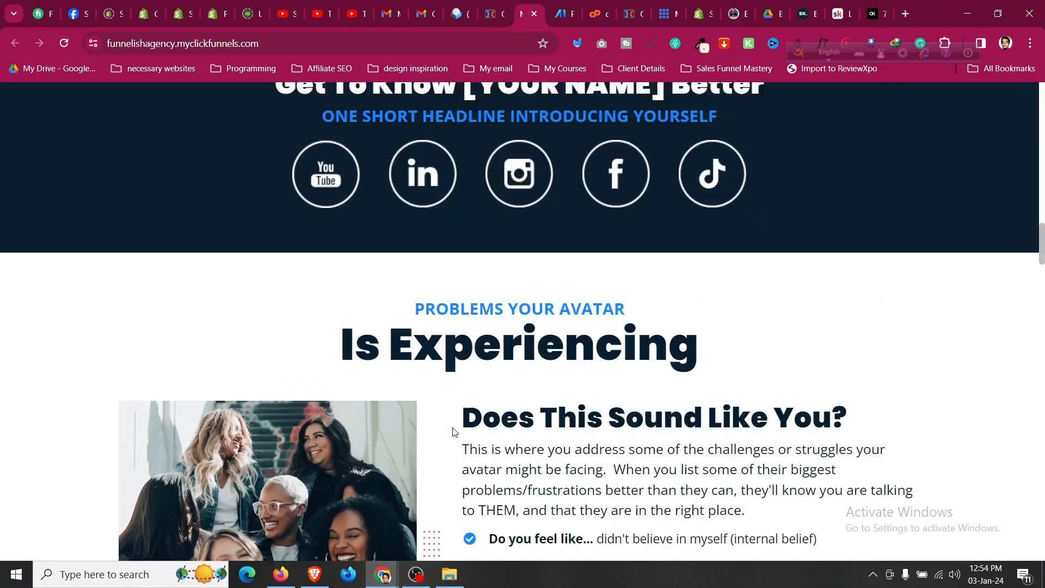
pyautogui.scroll(7, 453, 430)
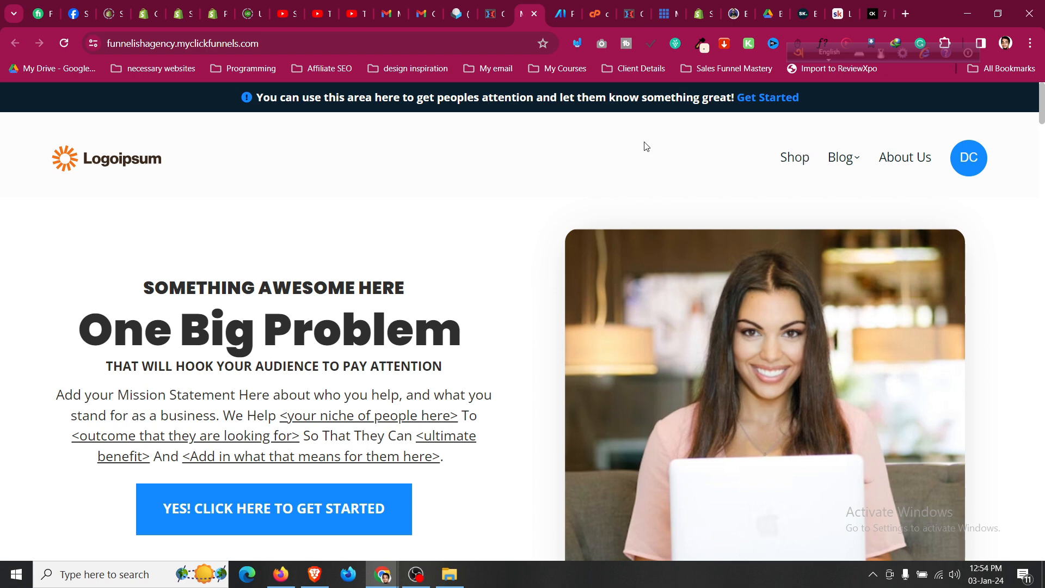
# From the Site overview, check the Hero Theme options, then browse the Theme Marketplace.
pyautogui.click(501, 8)
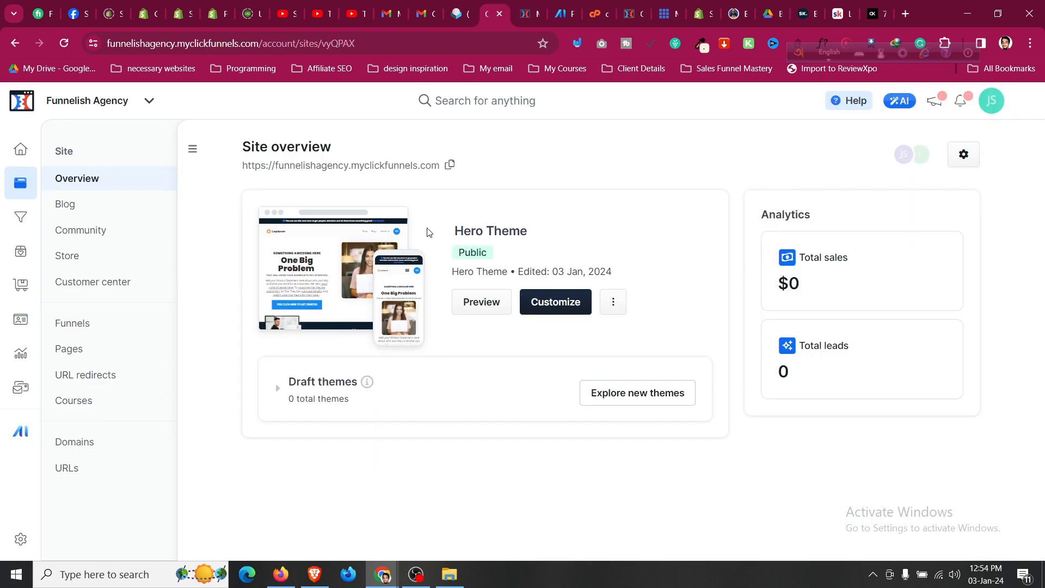
pyautogui.click(613, 303)
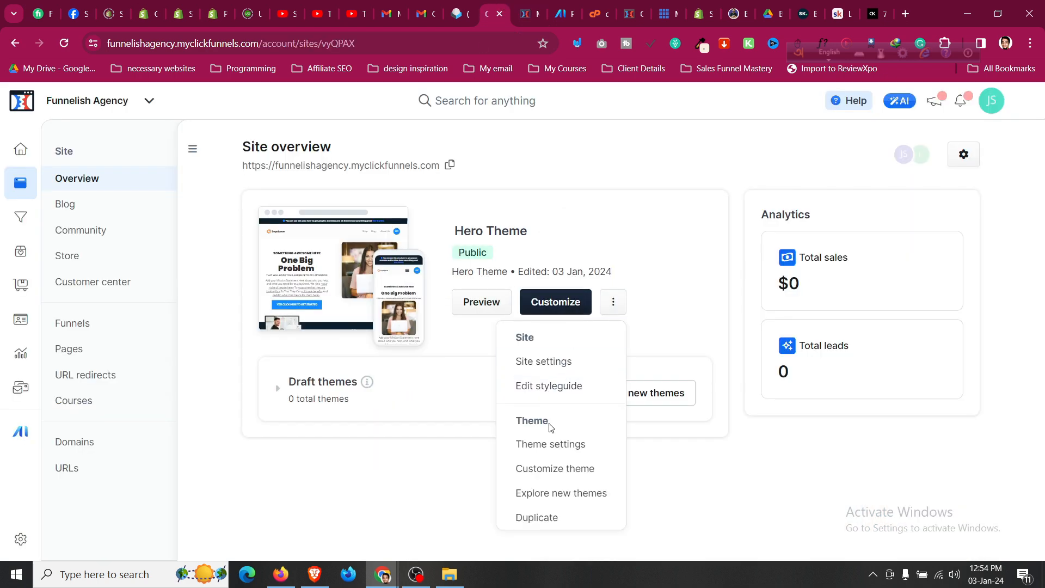
pyautogui.click(463, 368)
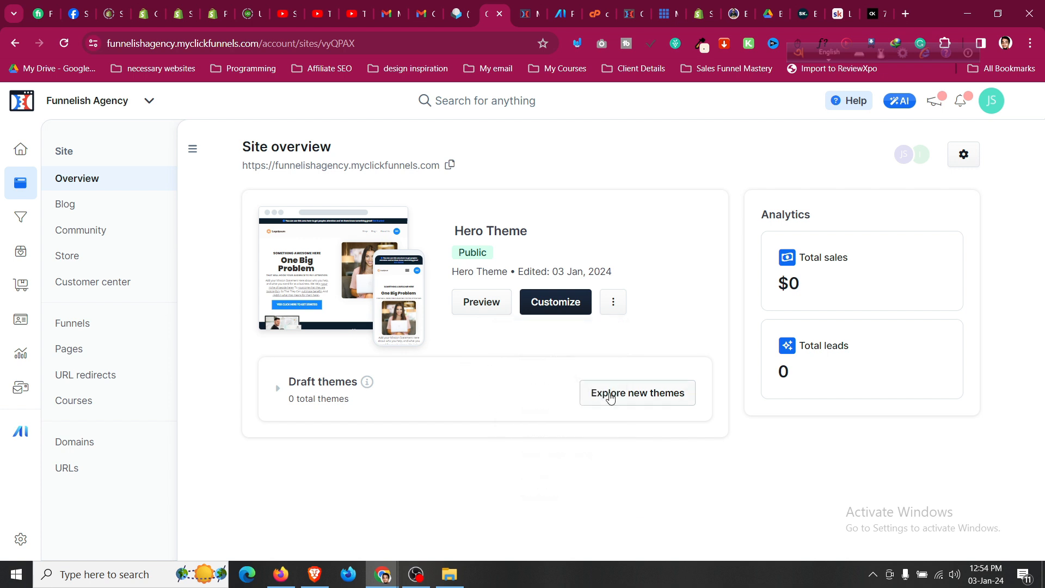
pyautogui.click(610, 398)
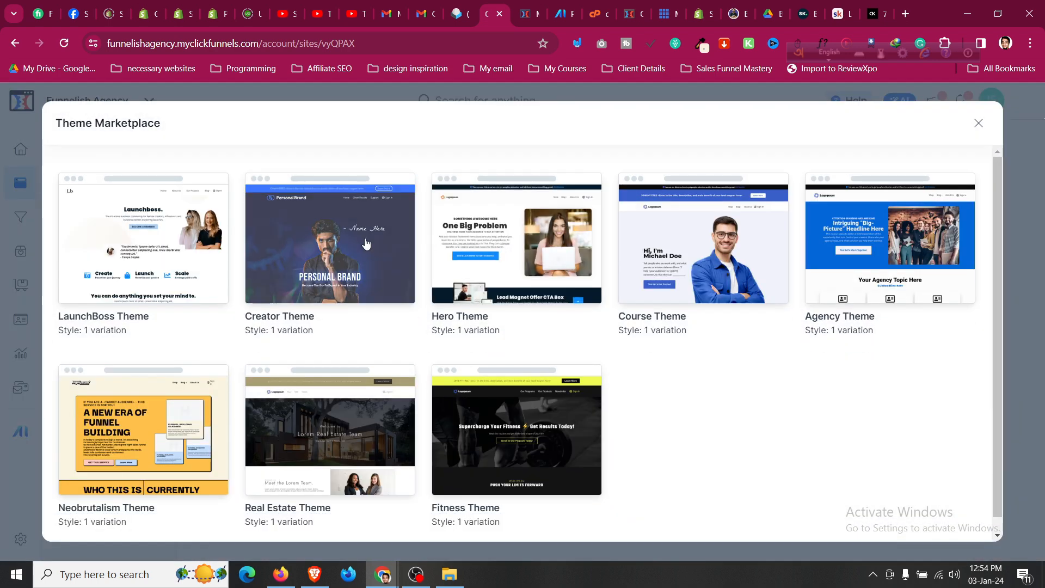
pyautogui.scroll(-1, 349, 244)
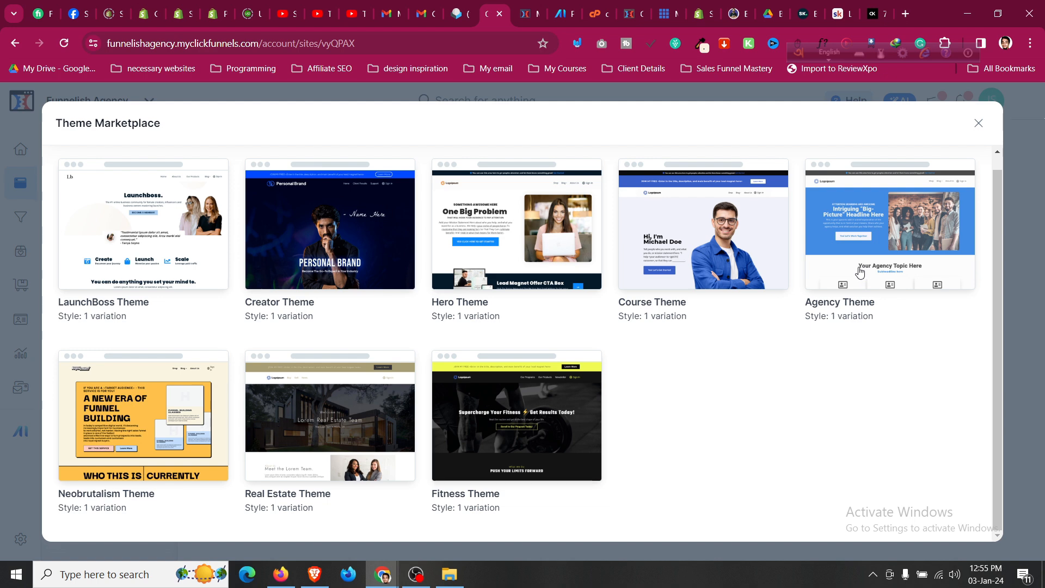
# Open the Agency Theme, scroll through its theme pages, and start installing it.
pyautogui.click(841, 269)
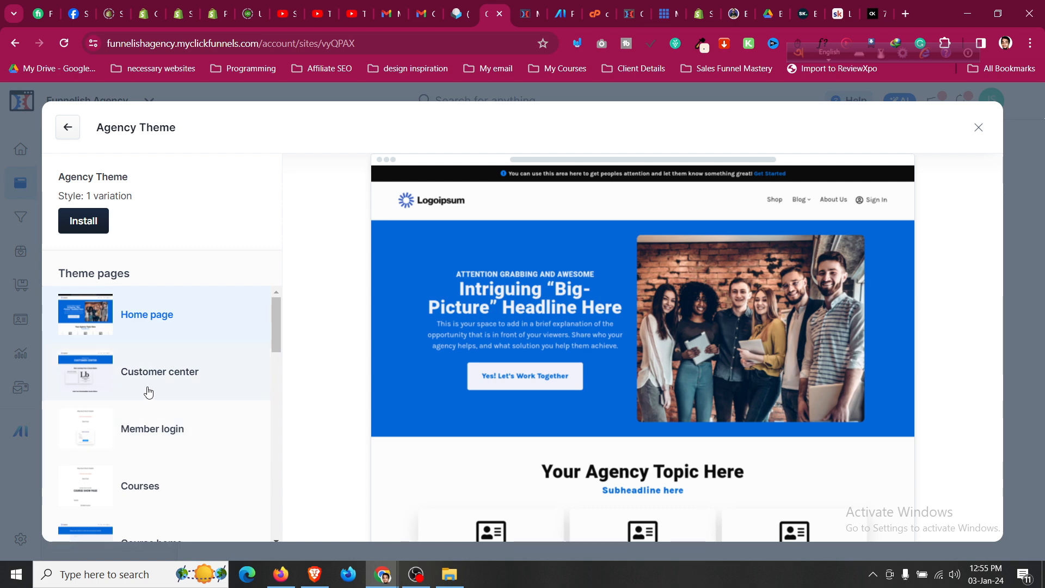
pyautogui.scroll(-1, 168, 392)
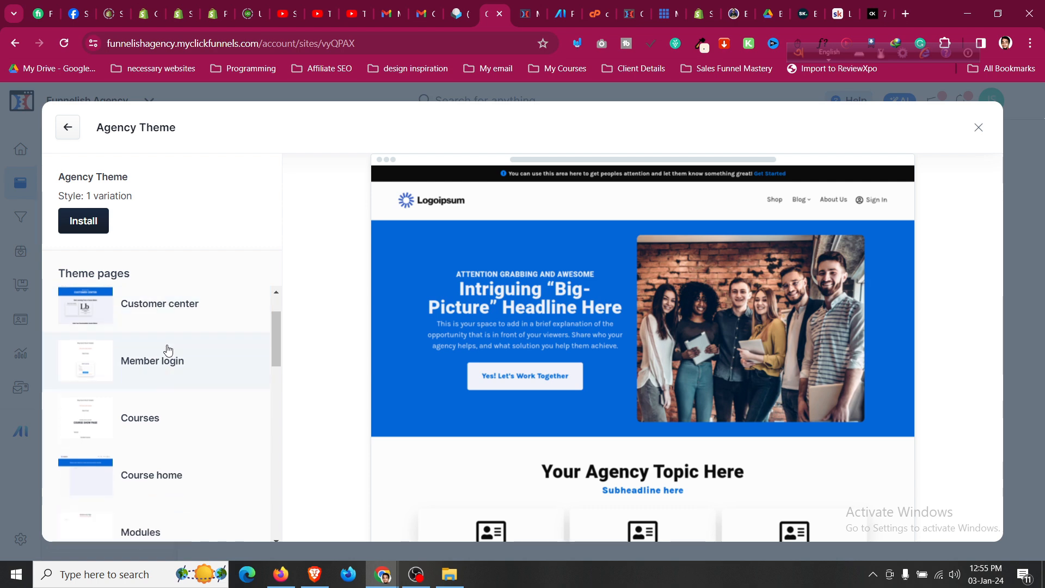
pyautogui.scroll(-1, 166, 350)
pyautogui.scroll(-7, 179, 418)
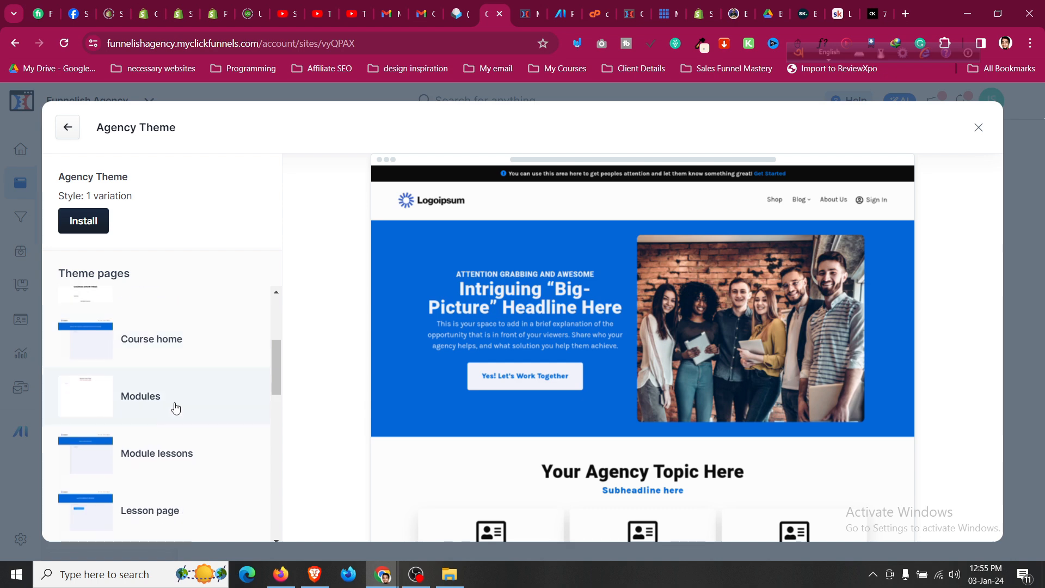
pyautogui.scroll(-5, 173, 424)
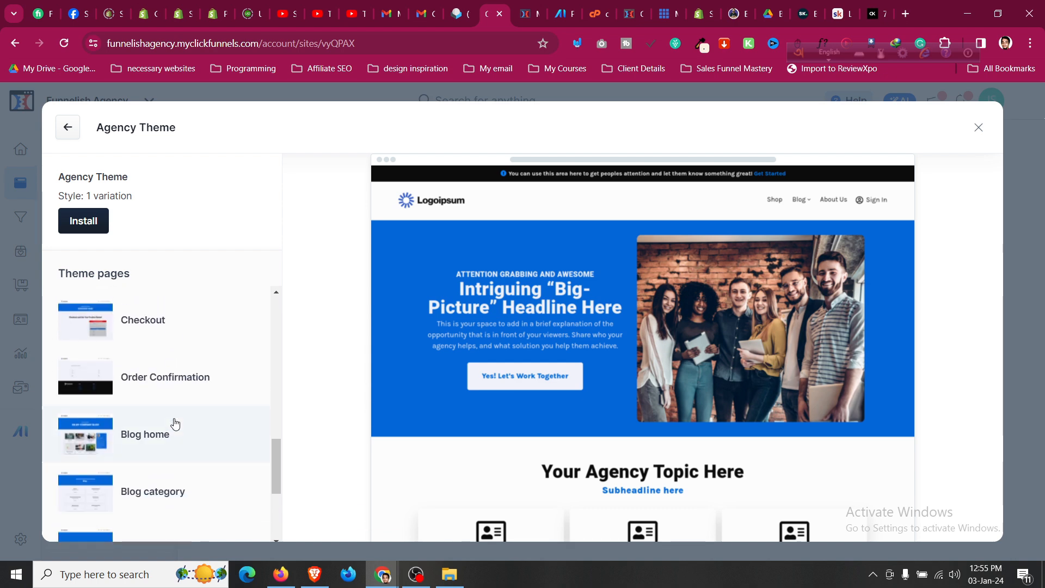
pyautogui.scroll(5, 175, 420)
pyautogui.scroll(10, 174, 420)
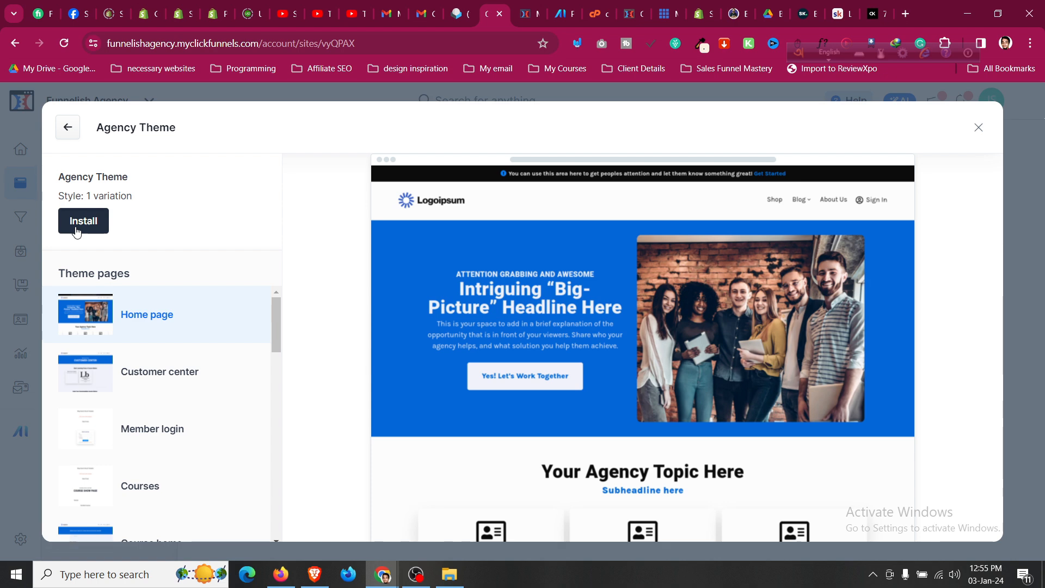
pyautogui.click(76, 231)
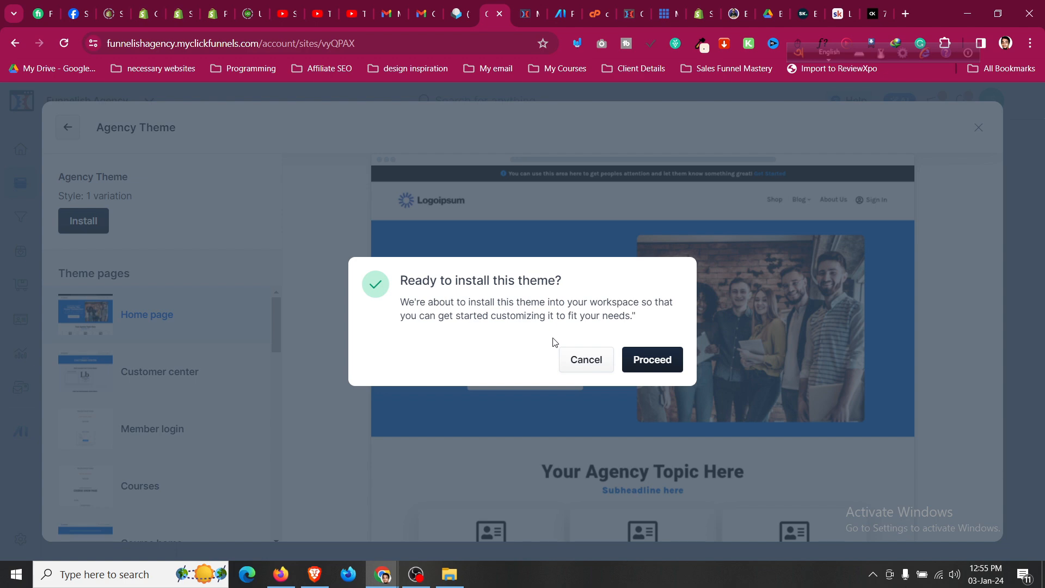
# Confirm the Agency Theme installation and close the Installing Theme window.
pyautogui.click(647, 368)
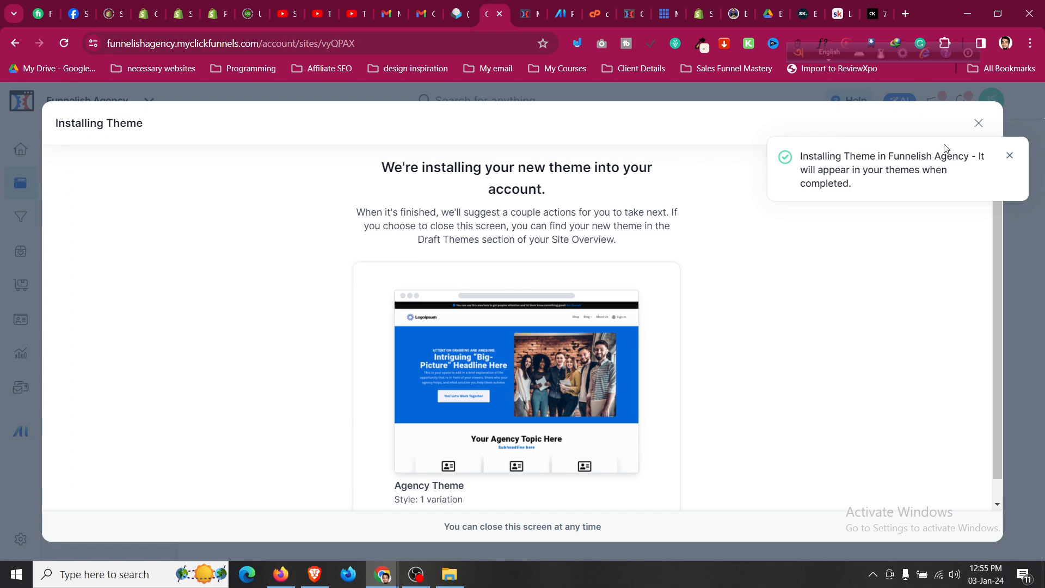
pyautogui.scroll(-1, 560, 379)
pyautogui.scroll(1, 559, 380)
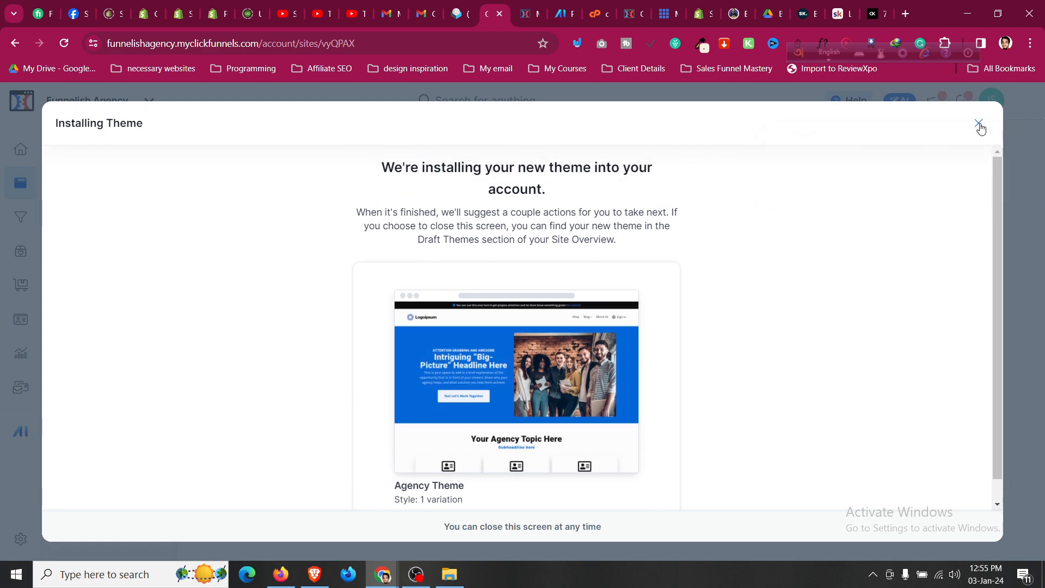
pyautogui.click(978, 123)
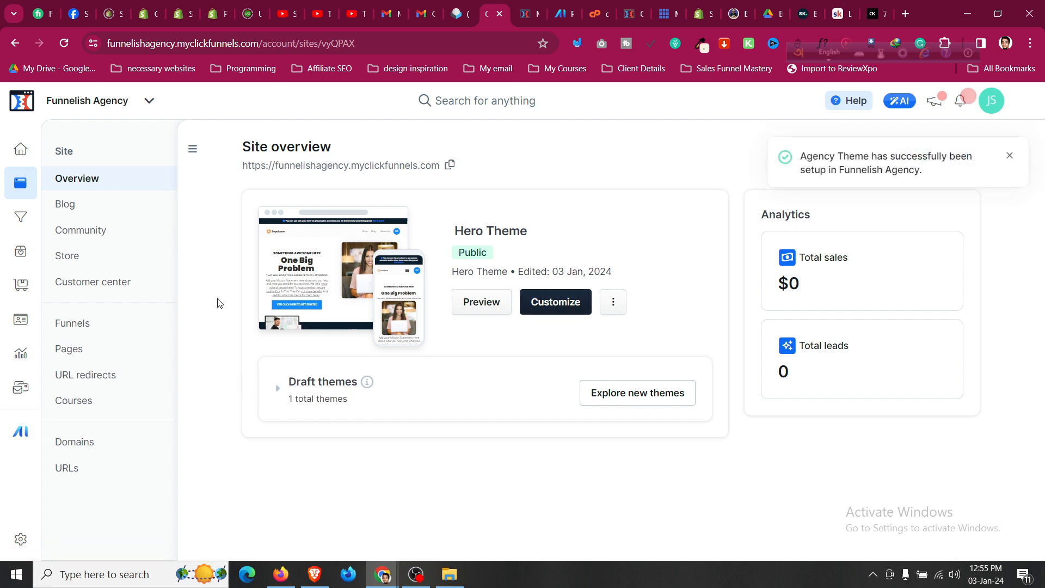
# Visit the site's Blog, Community, Store and Funnels sections.
pyautogui.click(164, 215)
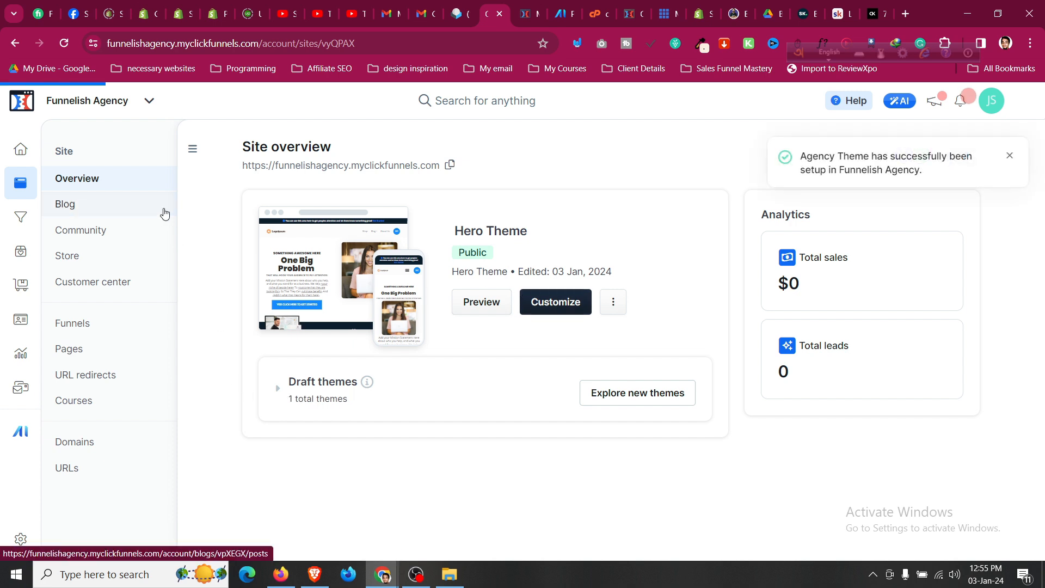
pyautogui.click(159, 238)
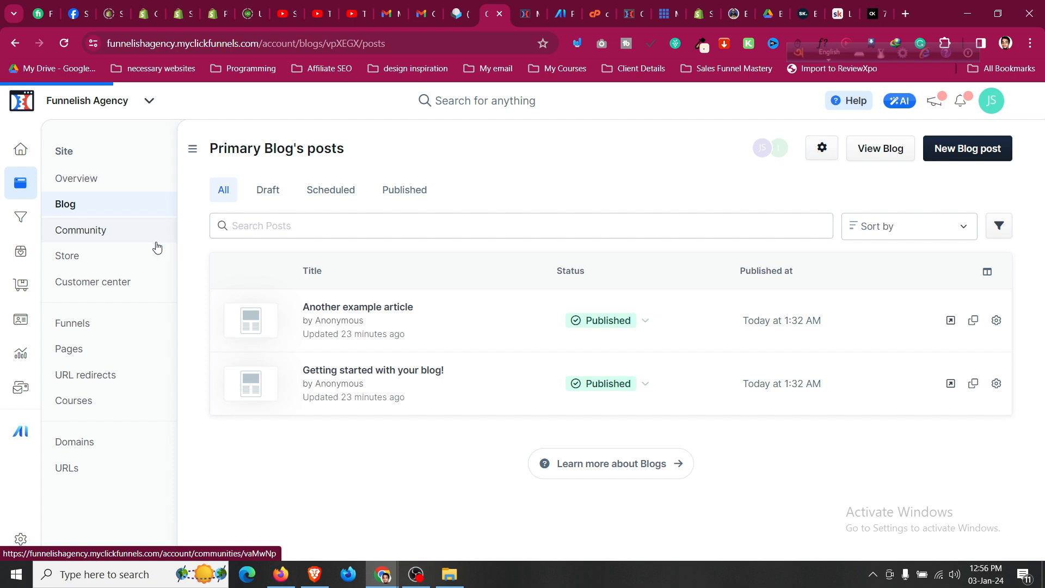
pyautogui.click(152, 262)
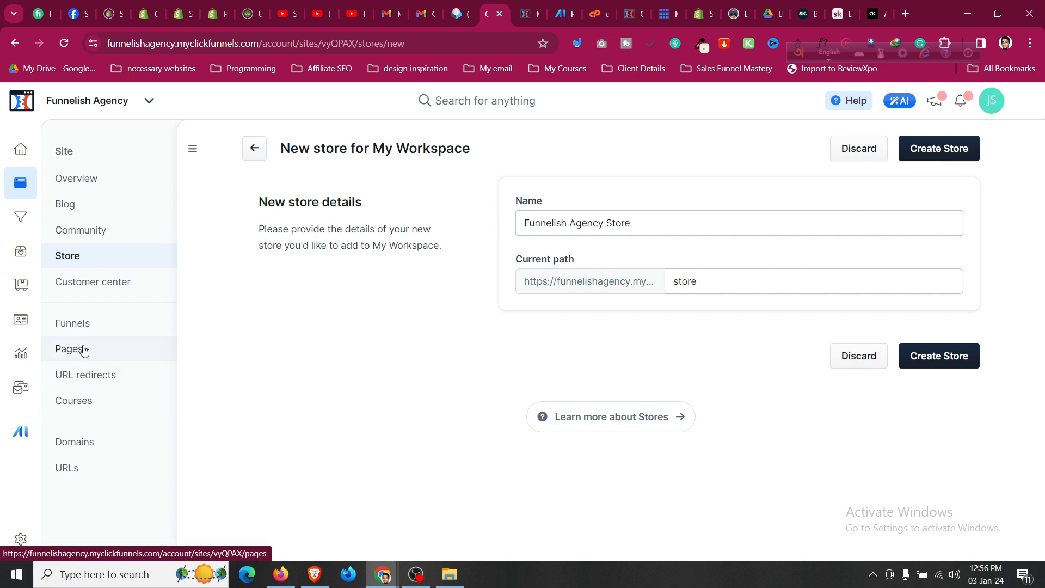
pyautogui.click(111, 334)
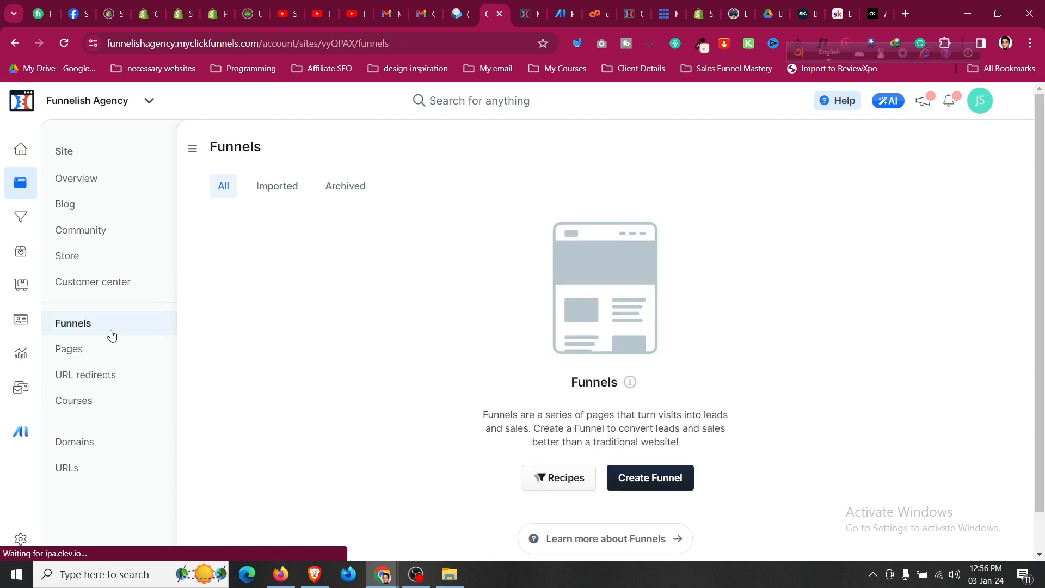
pyautogui.click(21, 218)
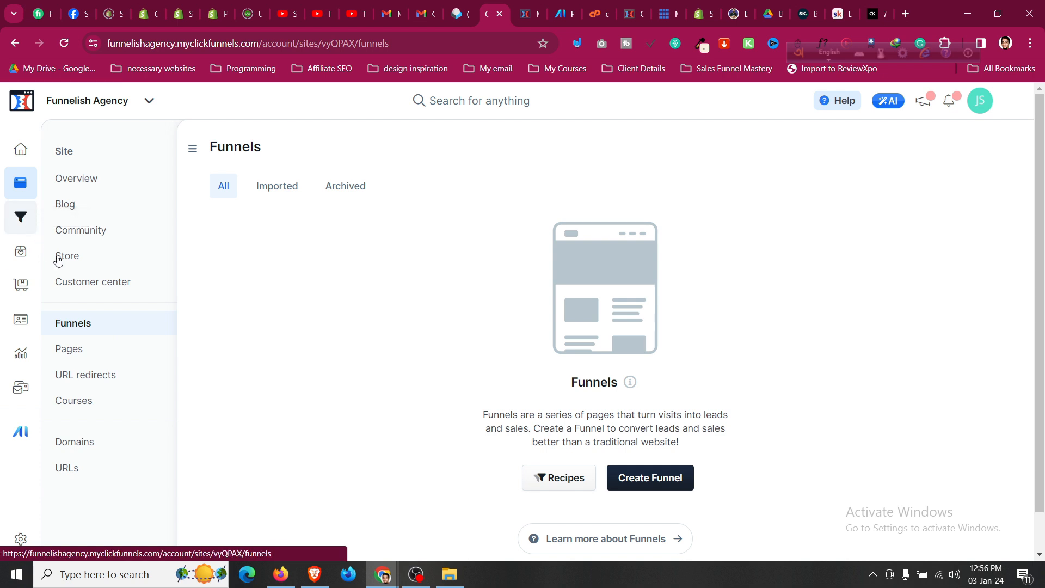
# Check the Pages, Courses and Domains sections, then return to the empty Funnels list.
pyautogui.click(92, 354)
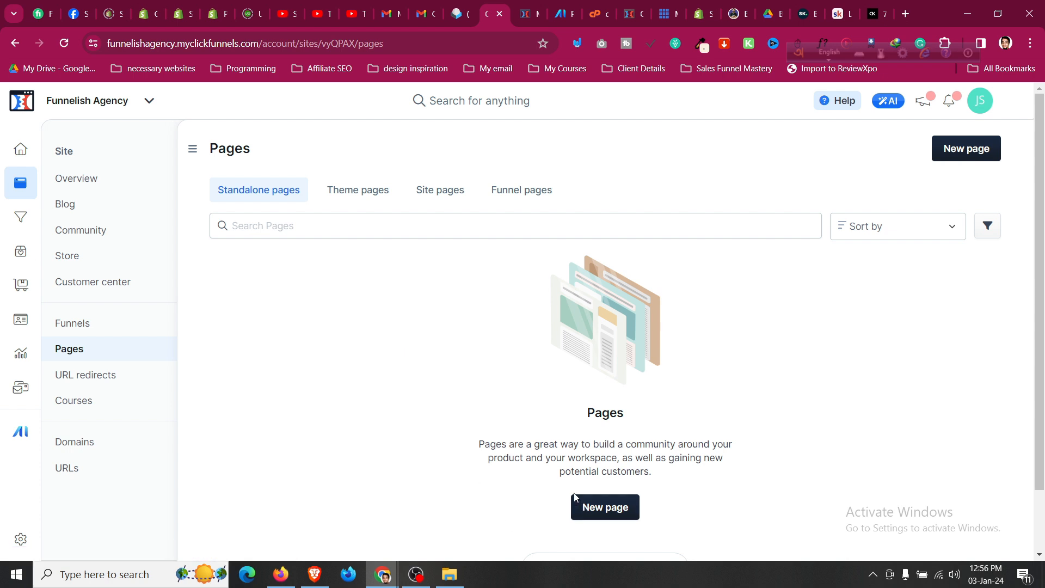
pyautogui.click(122, 400)
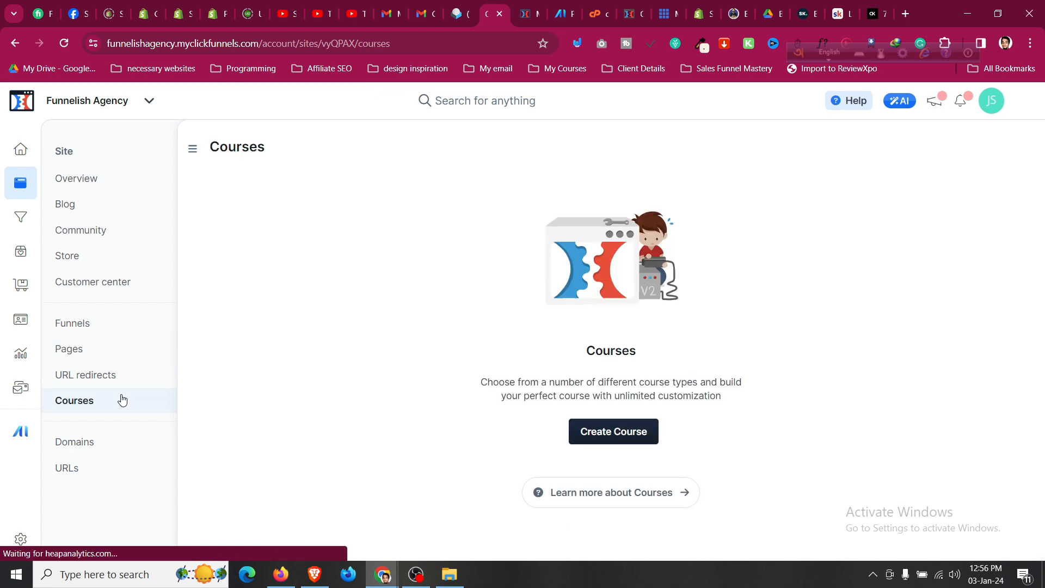
pyautogui.click(115, 445)
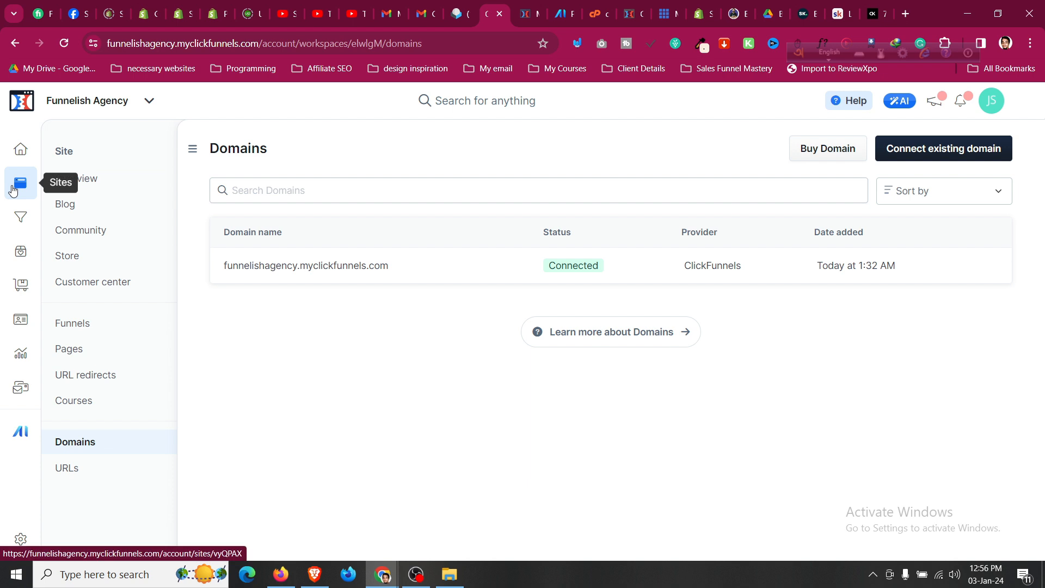
pyautogui.click(21, 218)
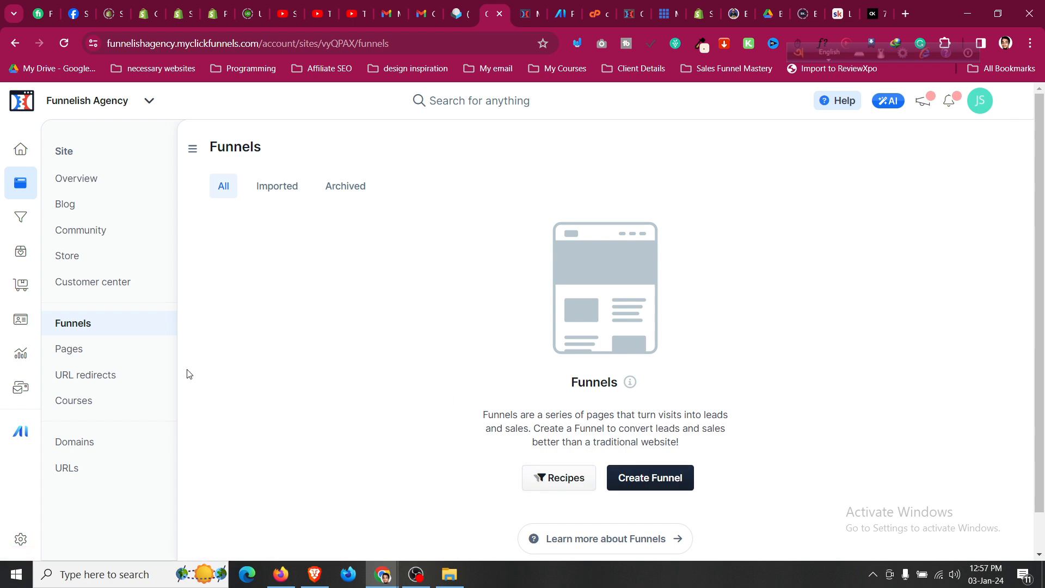
pyautogui.click(416, 574)
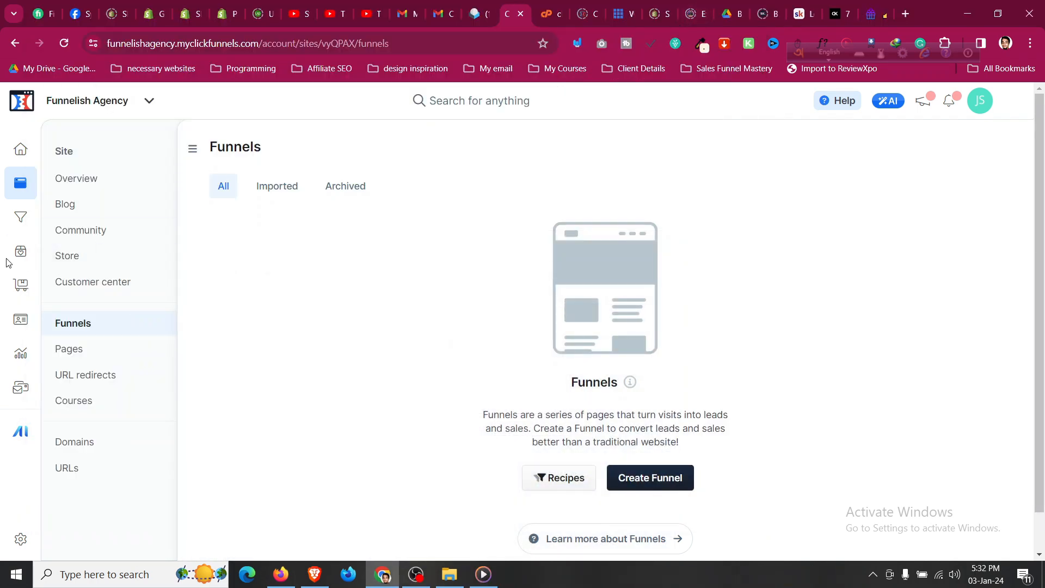
# View the Products page, then the Orders page showing $0.00 and 0 orders.
pyautogui.click(21, 252)
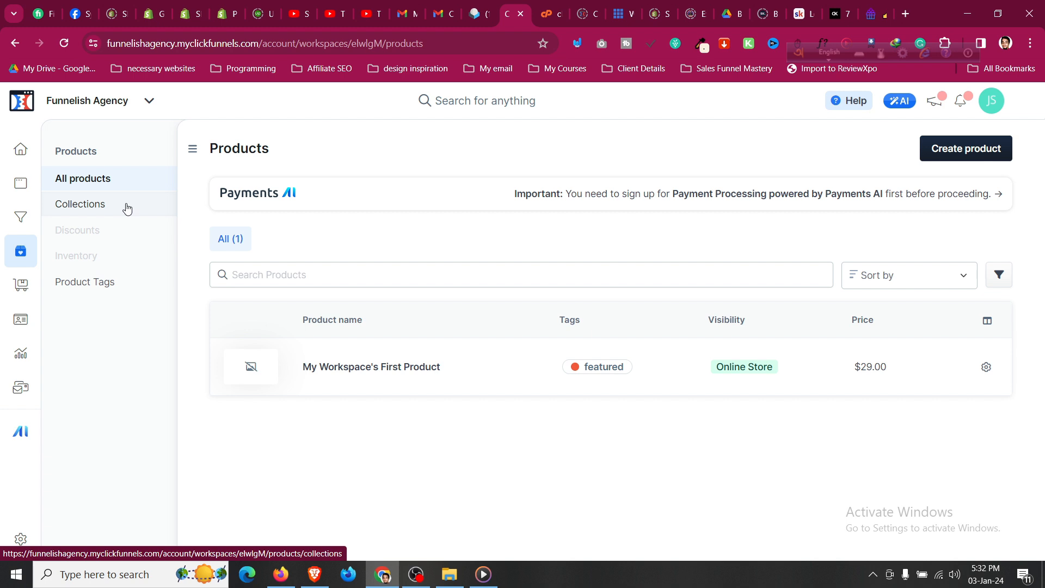
pyautogui.click(21, 296)
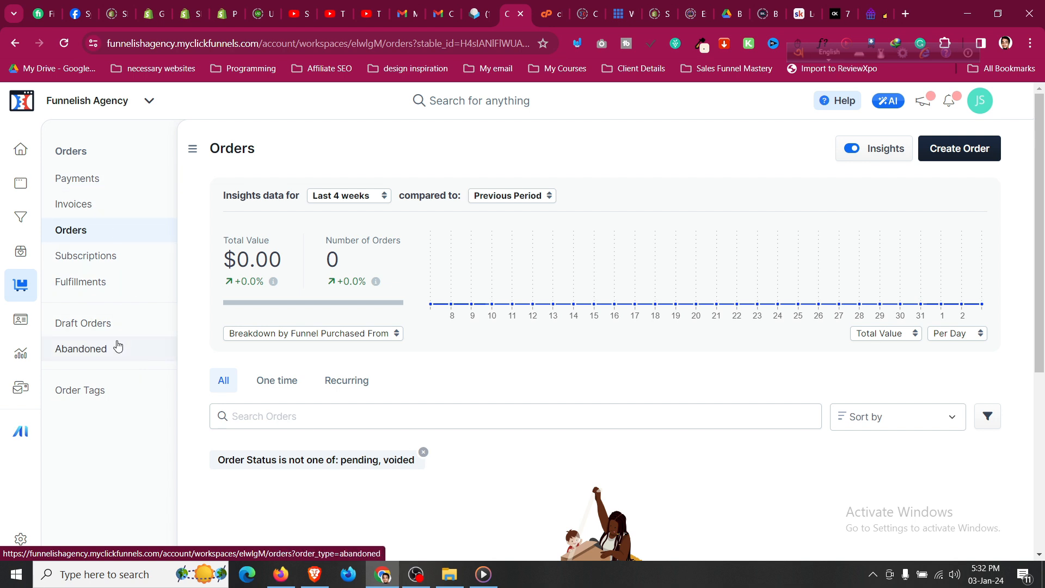
# Step through Contacts and Analytics, then open Marketing settings with its contact-address warning.
pyautogui.click(24, 317)
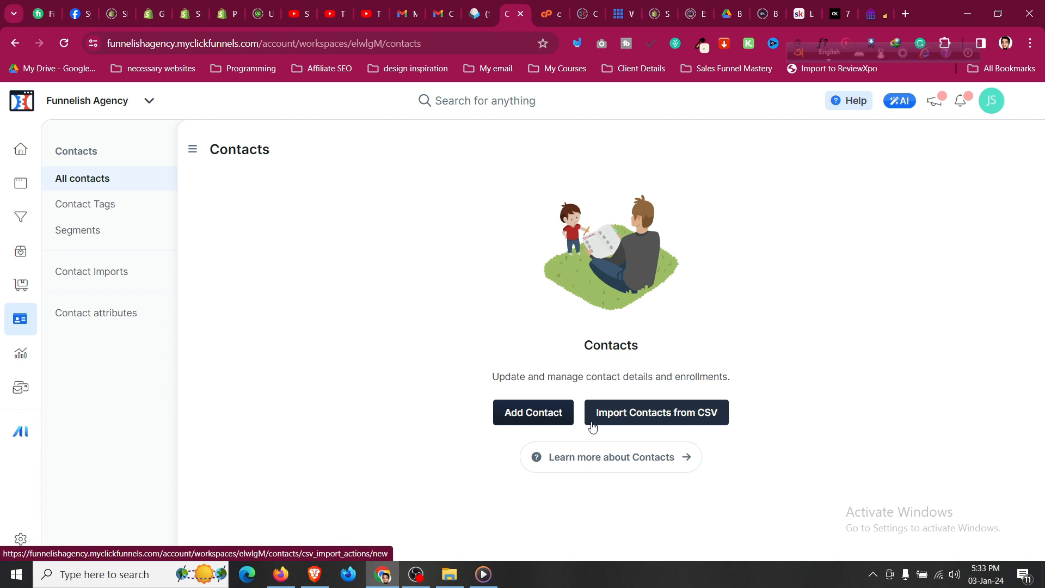
pyautogui.click(21, 359)
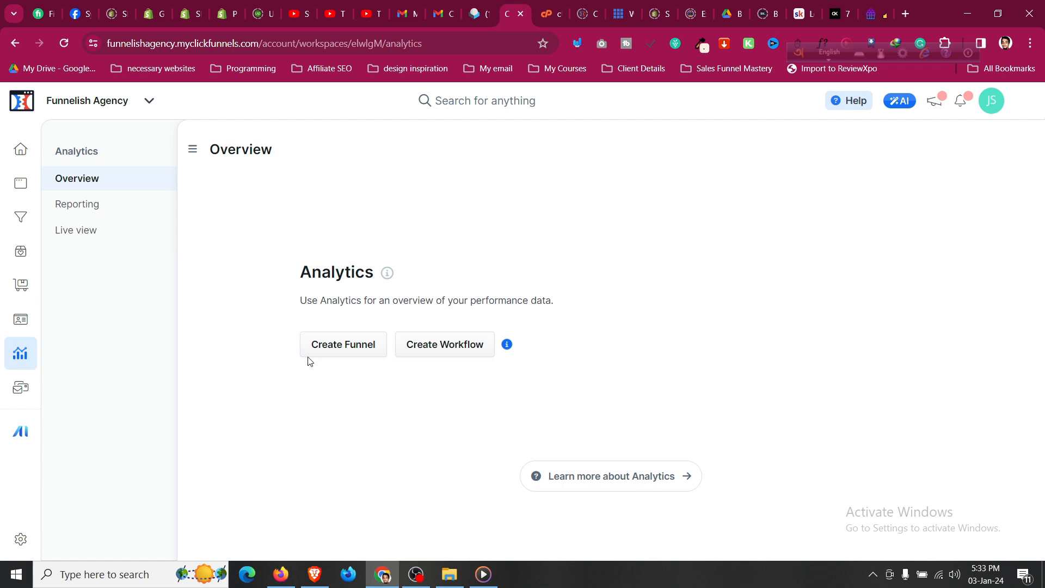
pyautogui.click(19, 390)
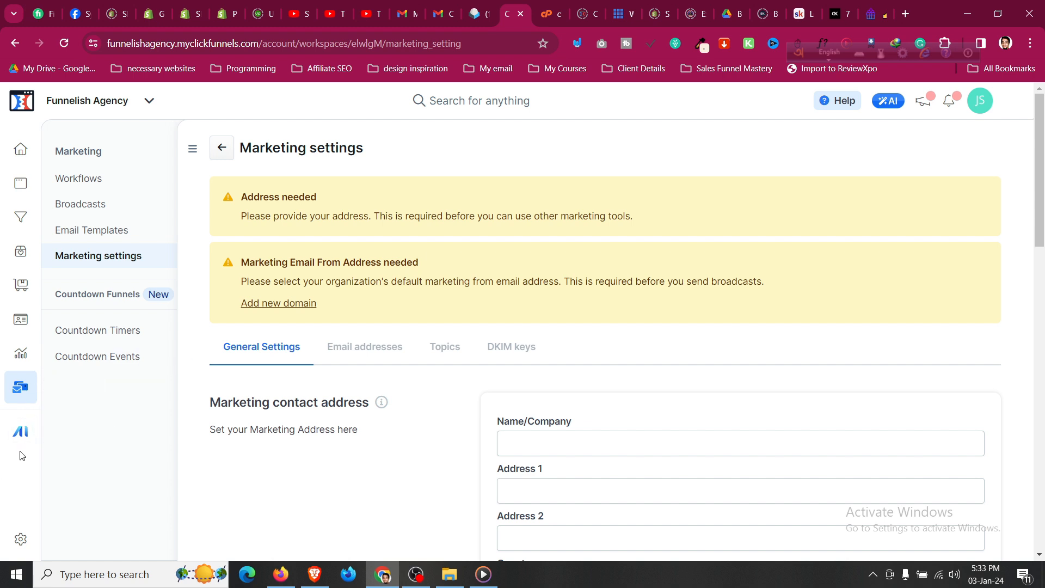
# Look at Payments AI, close its login tab, and open the Funnelish Agency General settings.
pyautogui.click(21, 434)
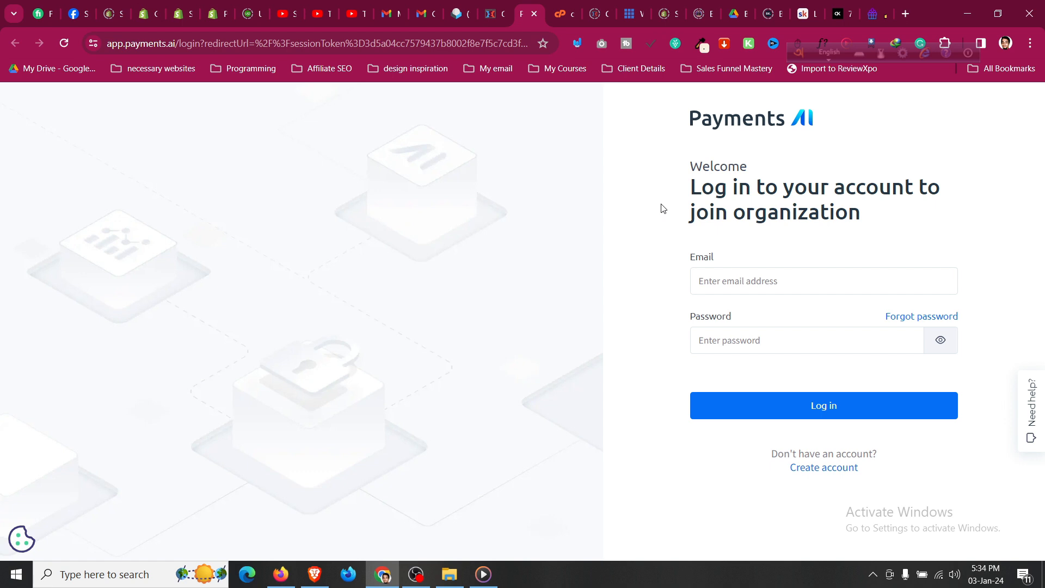
pyautogui.click(534, 15)
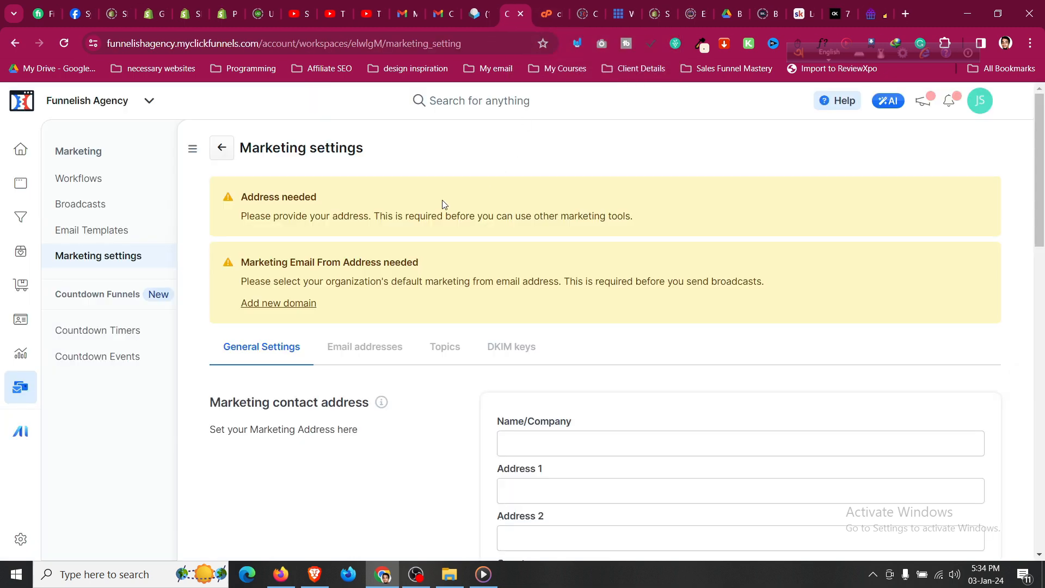
pyautogui.click(24, 543)
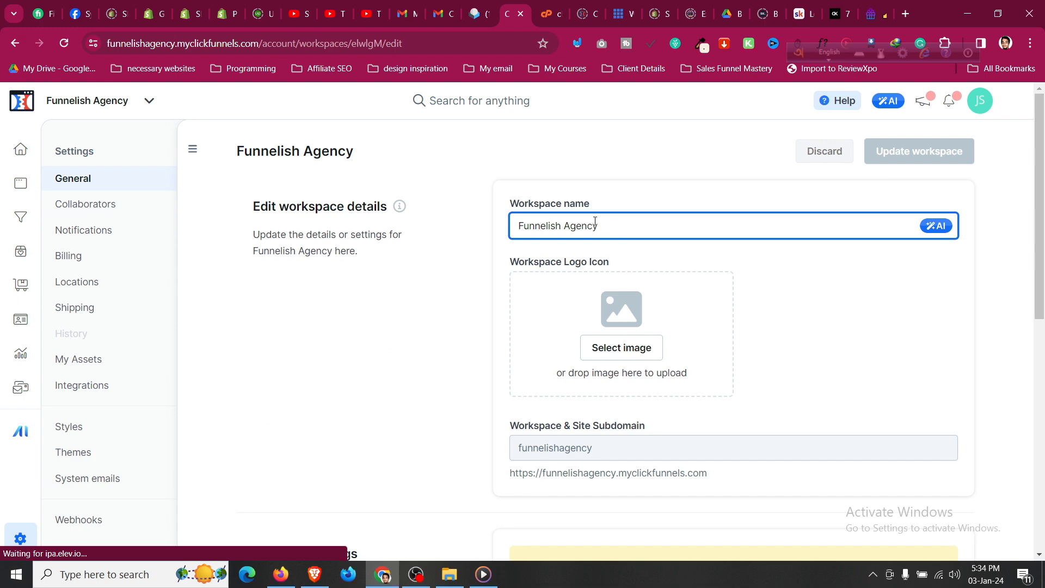
# Upload profile-pic.png from the Documents folder as the workspace logo image.
pyautogui.click(613, 352)
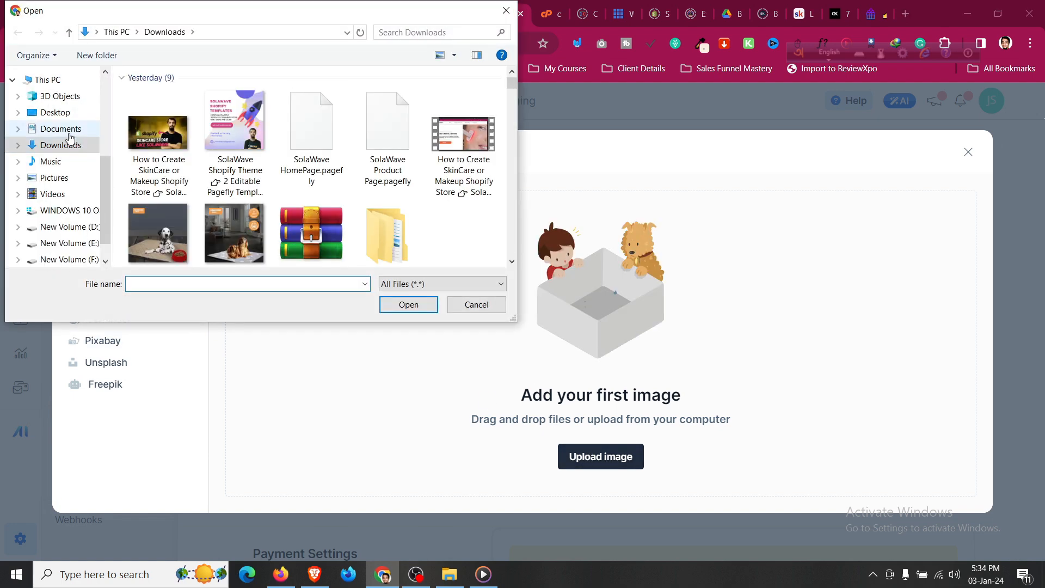
pyautogui.click(83, 133)
pyautogui.scroll(-10, 282, 220)
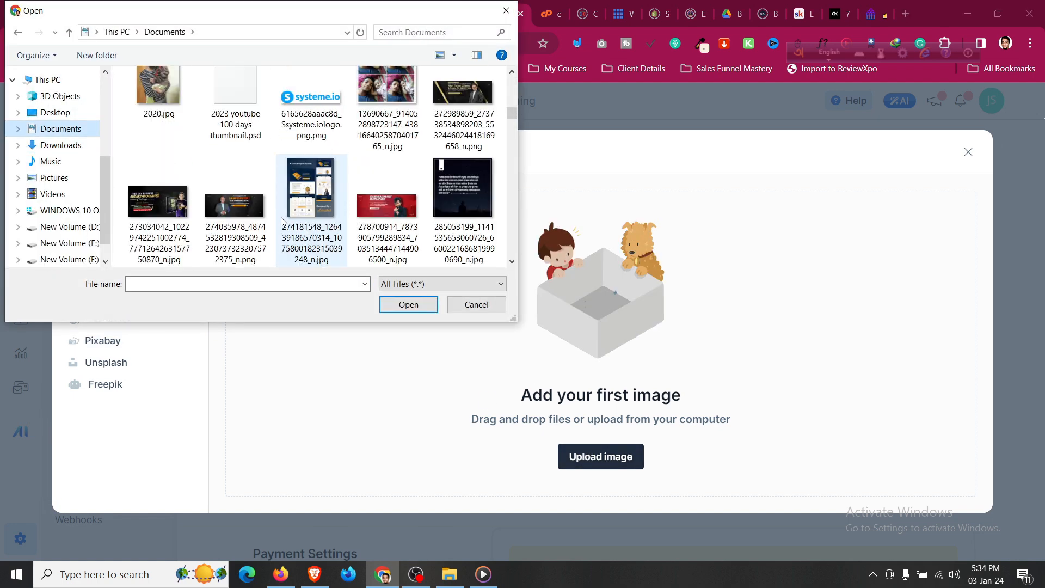
pyautogui.scroll(5, 281, 220)
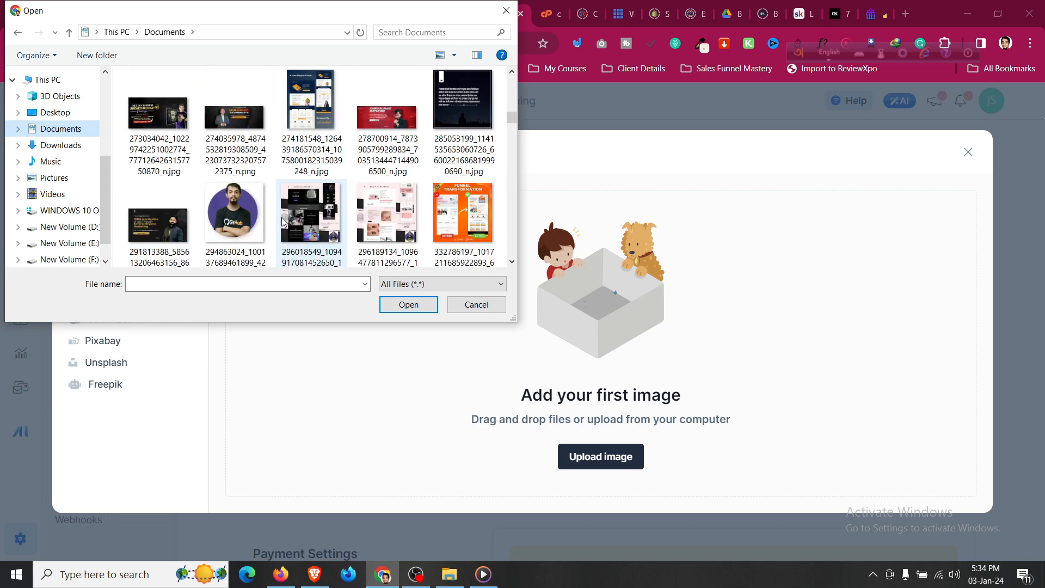
pyautogui.scroll(-1, 234, 218)
pyautogui.click(222, 221)
pyautogui.scroll(-5, 294, 228)
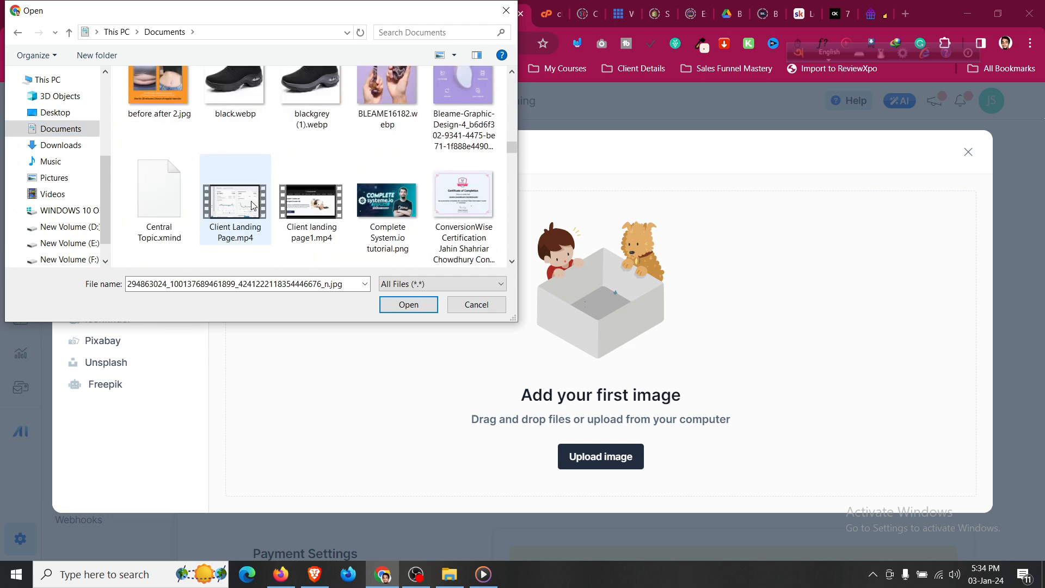
pyautogui.scroll(2, 252, 205)
pyautogui.scroll(-8, 252, 205)
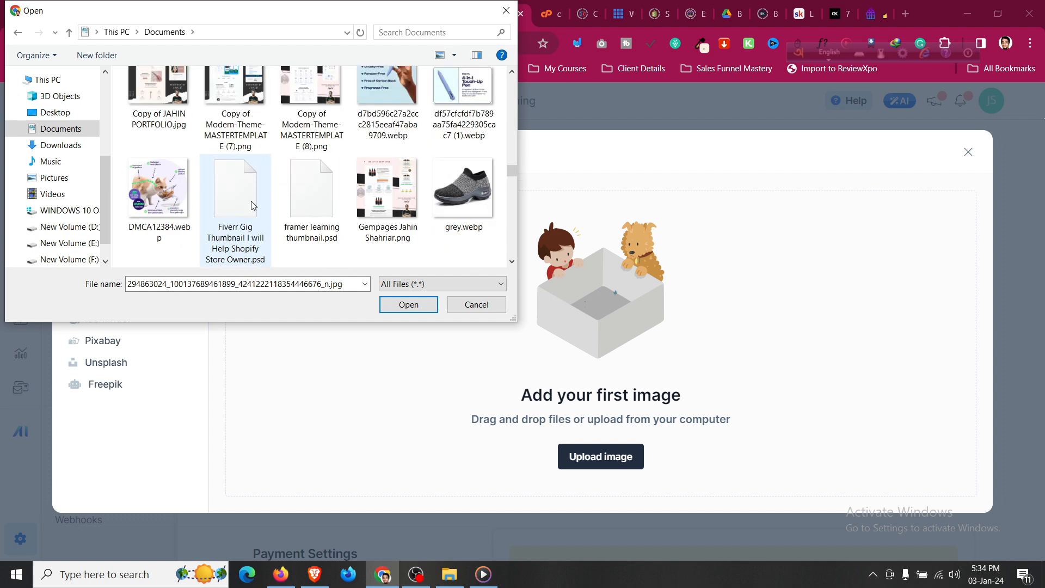
pyautogui.scroll(-3, 252, 205)
pyautogui.scroll(1, 252, 206)
pyautogui.scroll(-6, 252, 206)
pyautogui.scroll(-1, 252, 205)
pyautogui.scroll(1, 252, 206)
pyautogui.click(157, 101)
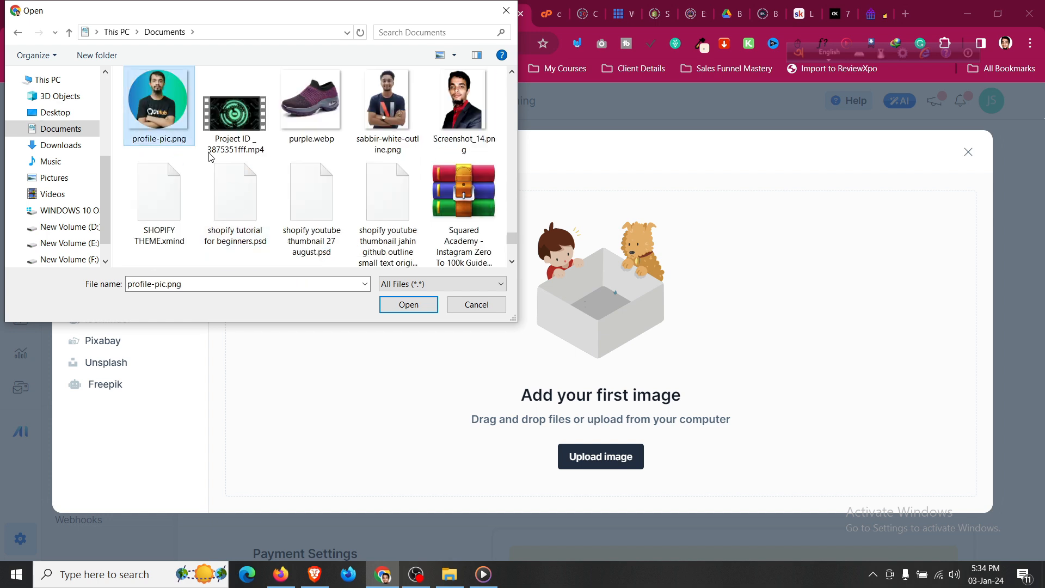
pyautogui.click(391, 304)
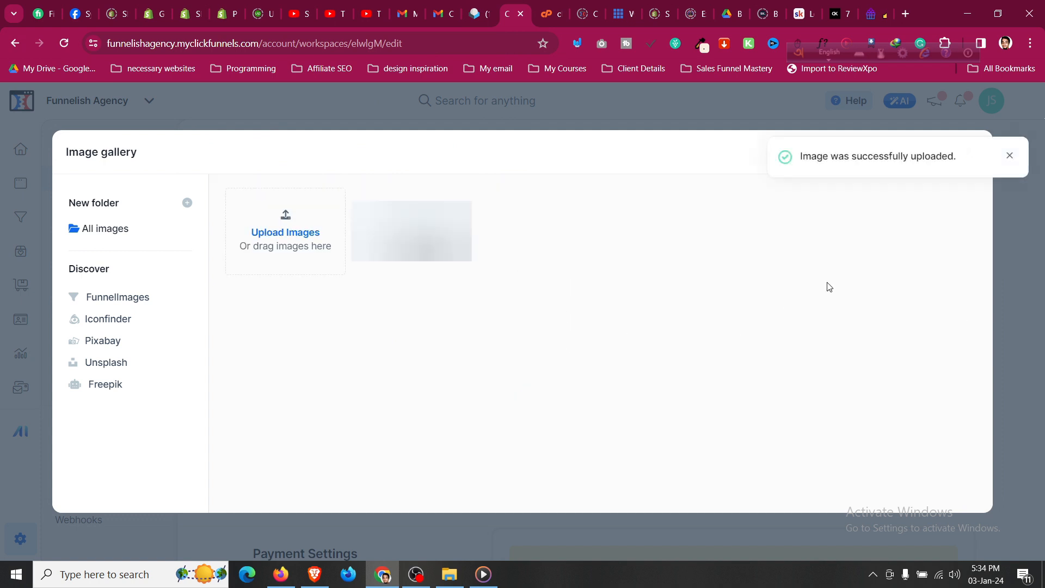
# Apply the uploaded photo as the logo, save the workspace, and go to Collaborators.
pyautogui.click(389, 270)
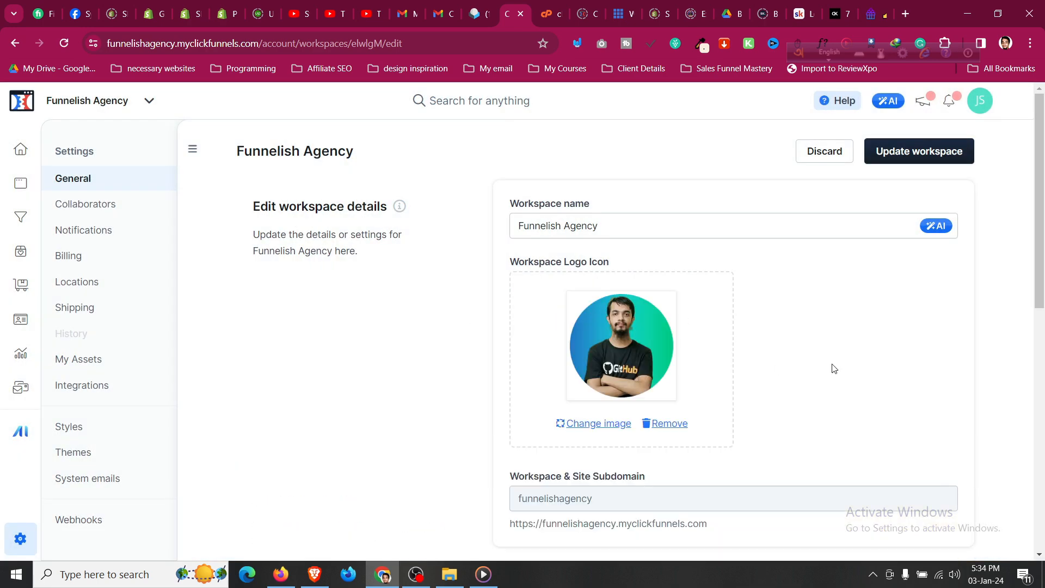
pyautogui.click(905, 154)
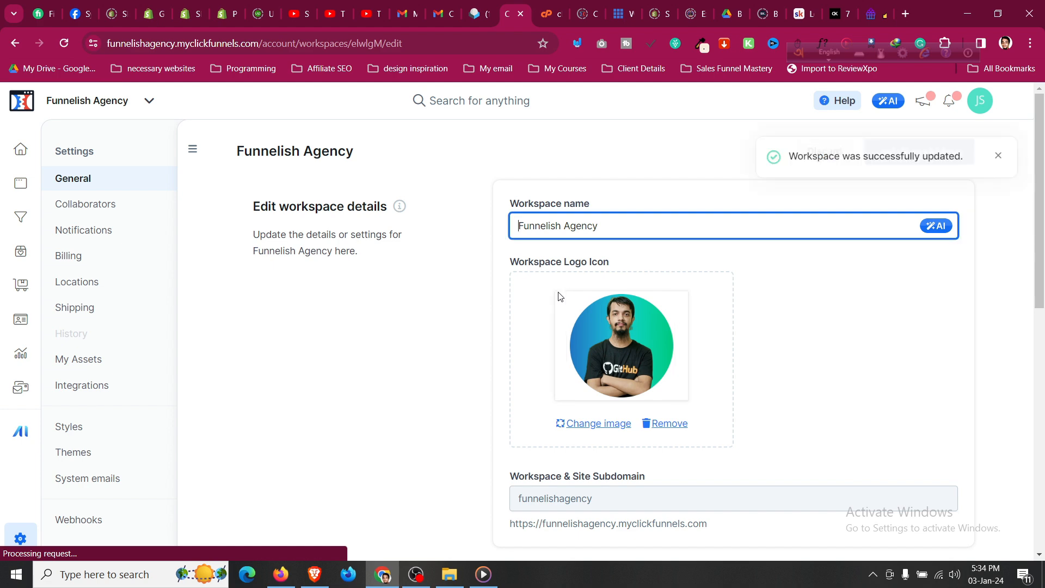
pyautogui.scroll(-4, 870, 306)
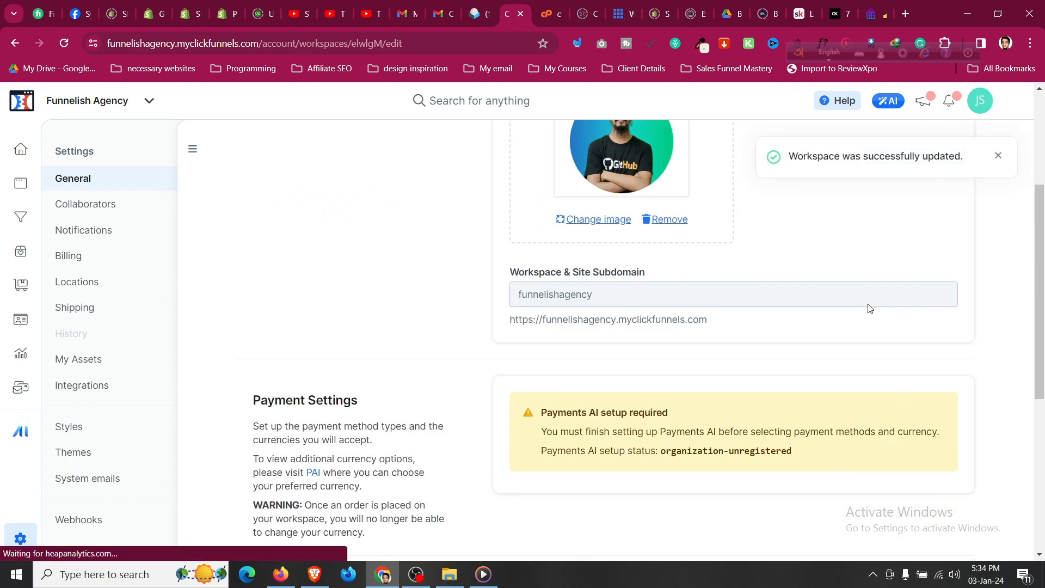
pyautogui.scroll(4, 490, 364)
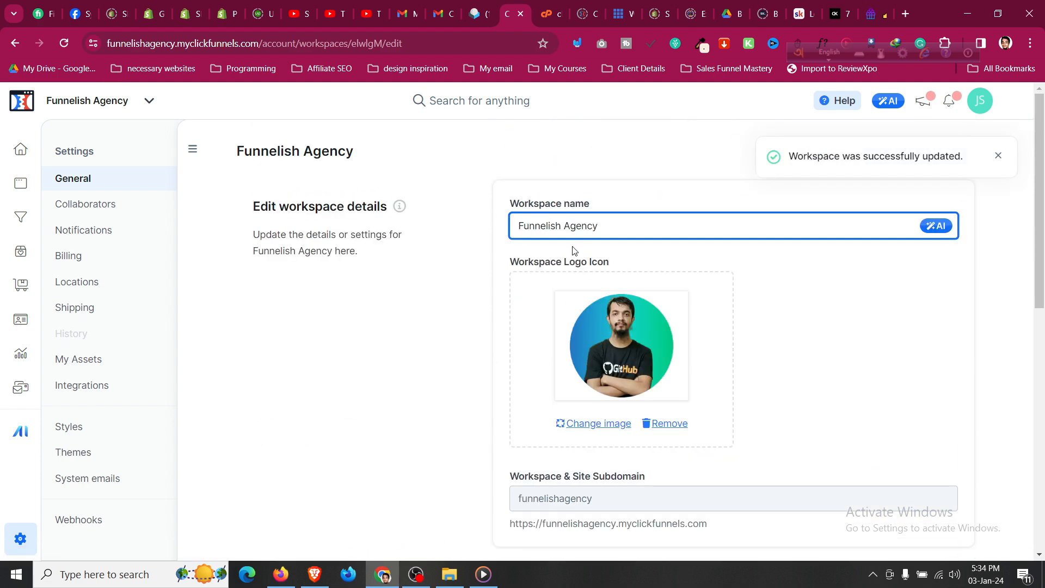
pyautogui.scroll(-8, 405, 375)
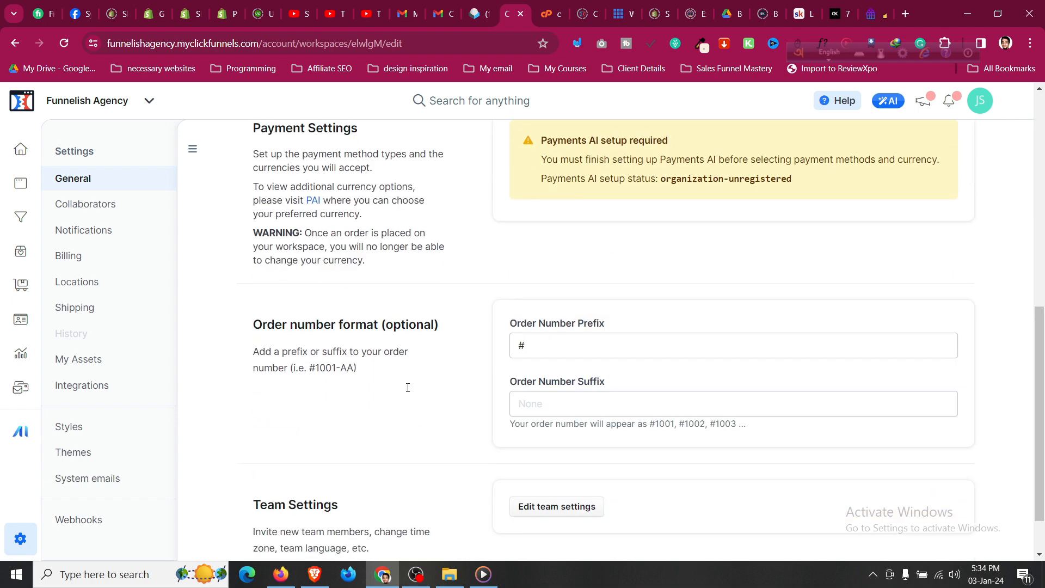
pyautogui.scroll(8, 408, 391)
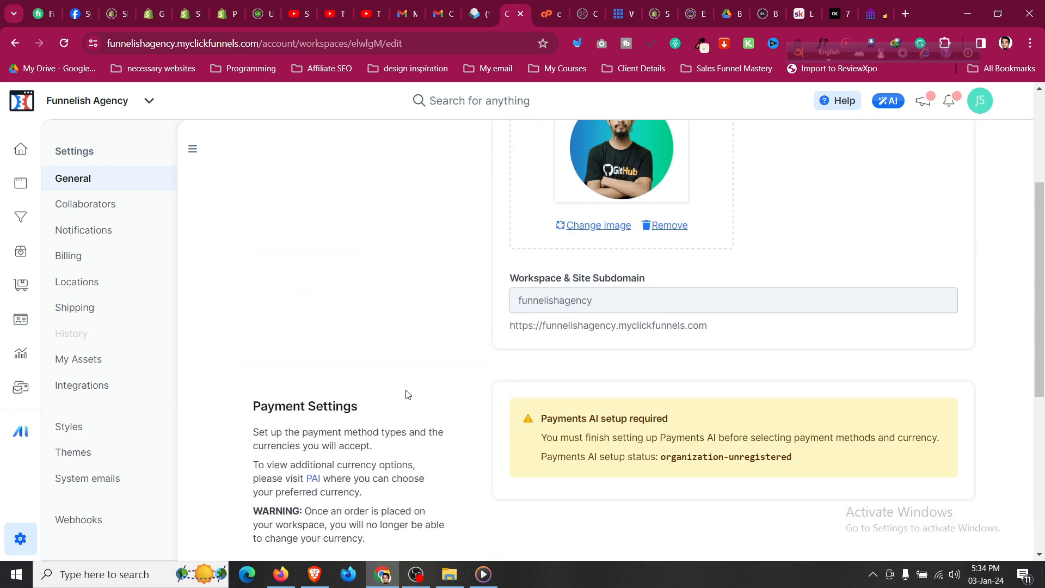
pyautogui.click(94, 200)
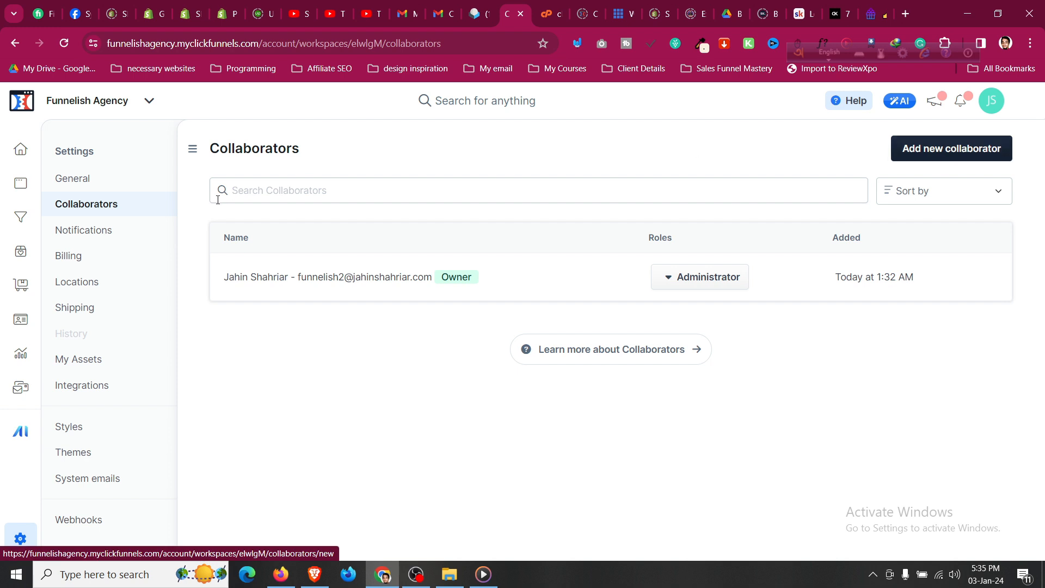
# Check the workspace notifications, then return to the Funnelish Agency dashboard.
pyautogui.click(139, 242)
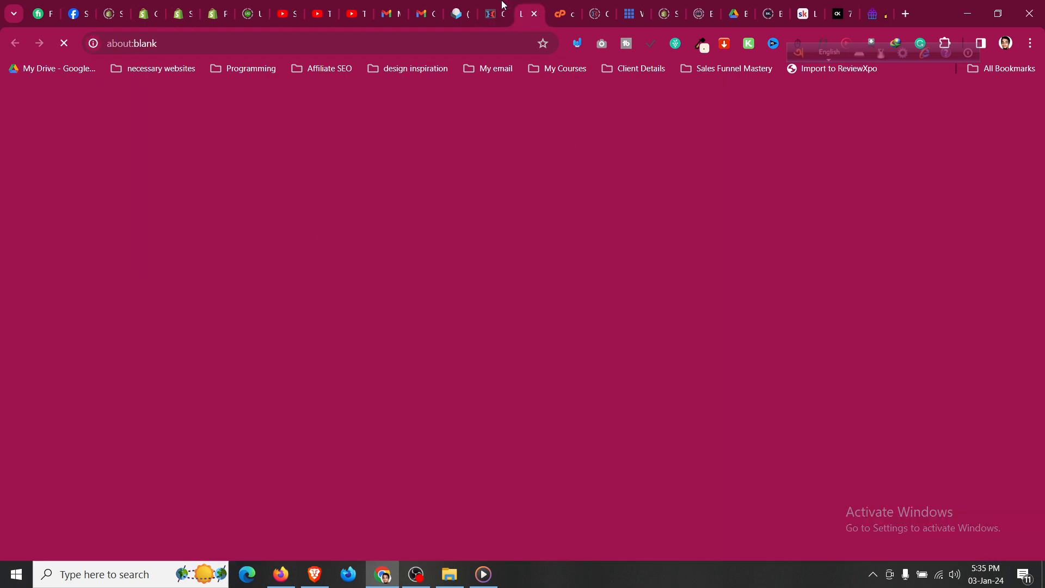
pyautogui.click(504, 7)
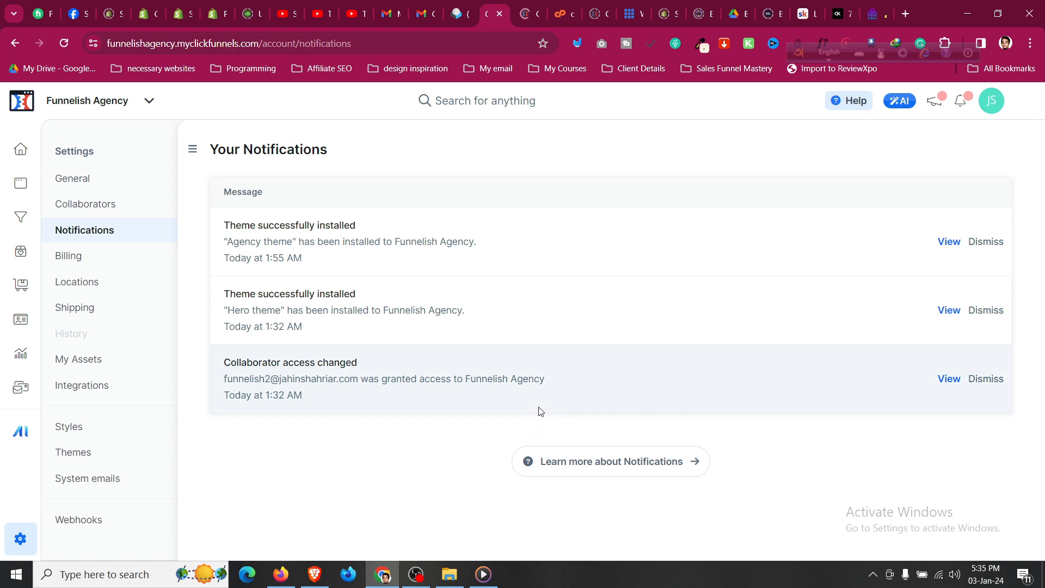
pyautogui.click(20, 148)
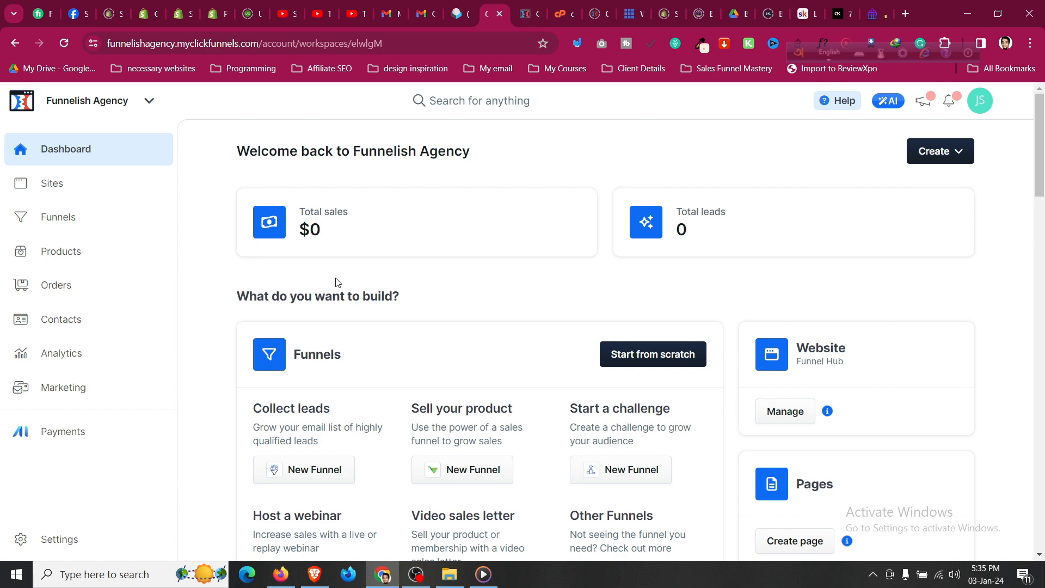
# Go to the Funnelish Agency site overview and show its draft themes.
pyautogui.click(416, 574)
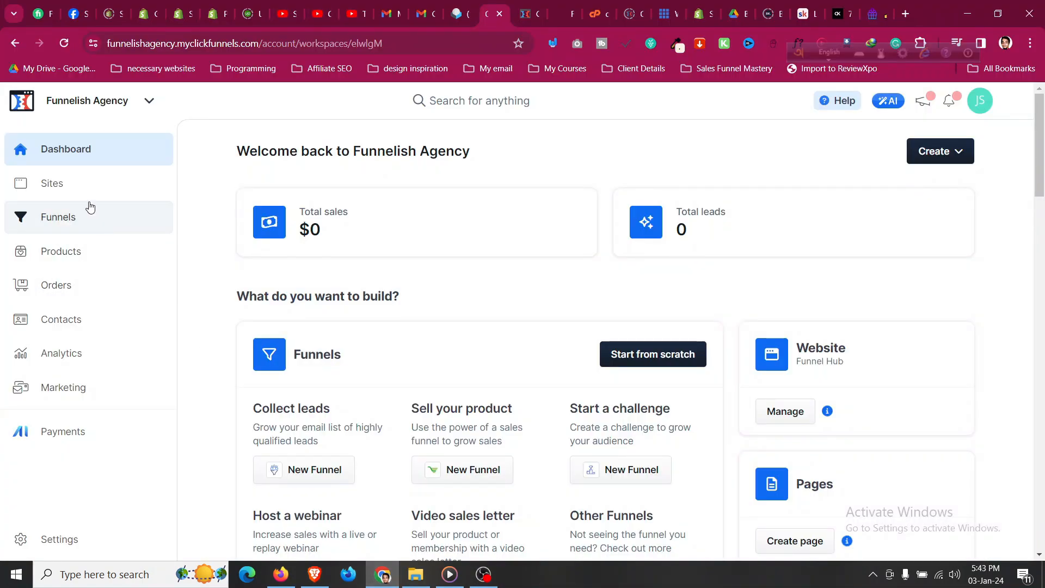
pyautogui.click(86, 193)
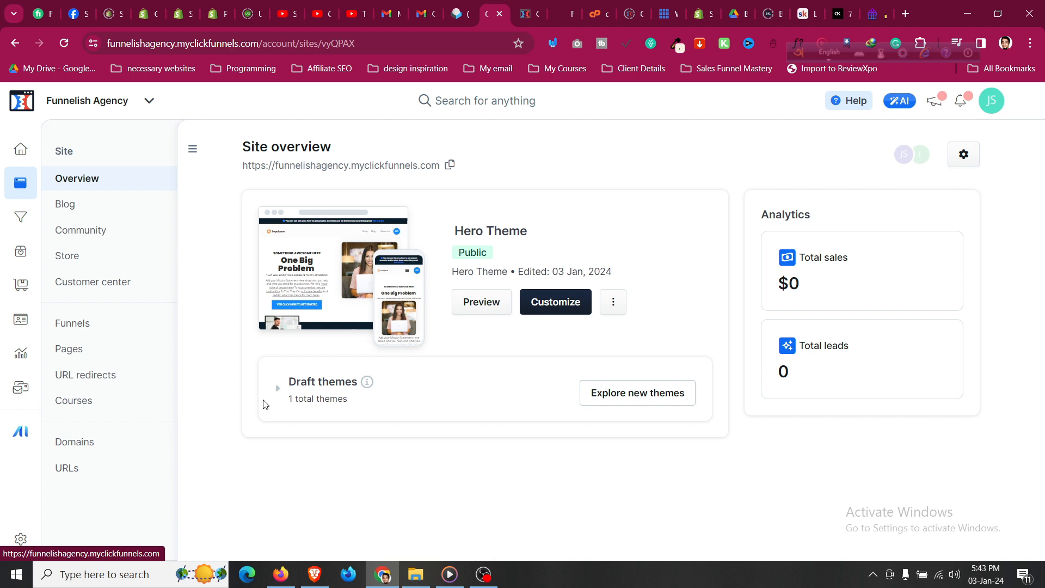
pyautogui.click(277, 390)
pyautogui.scroll(-2, 375, 452)
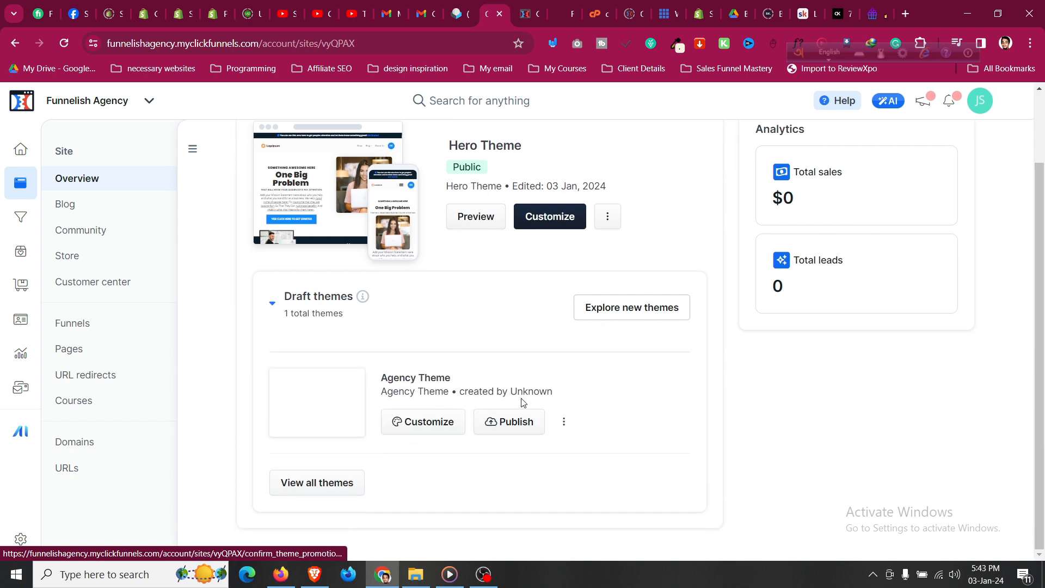
pyautogui.scroll(2, 526, 386)
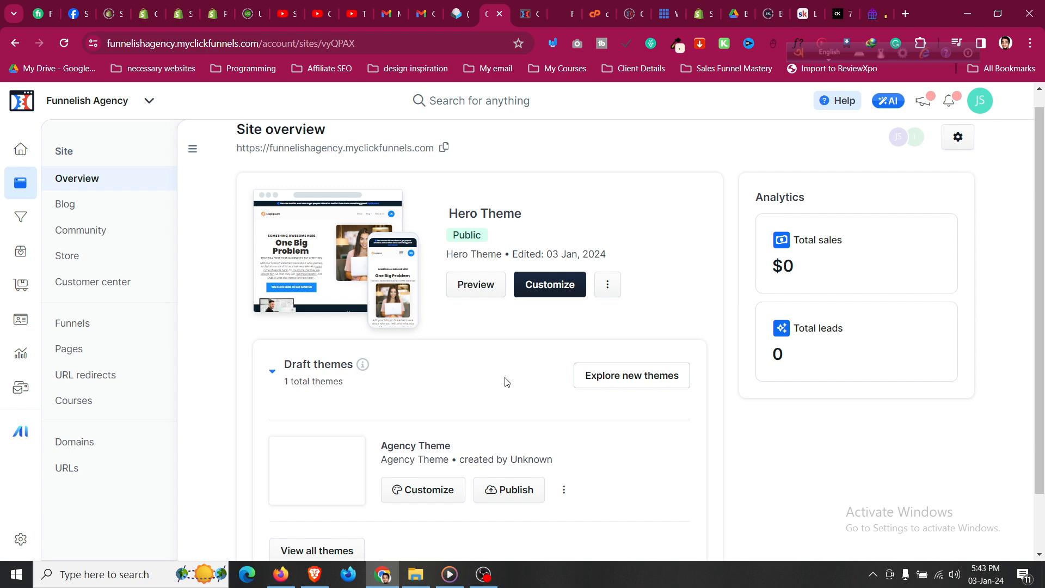
pyautogui.scroll(-1, 506, 381)
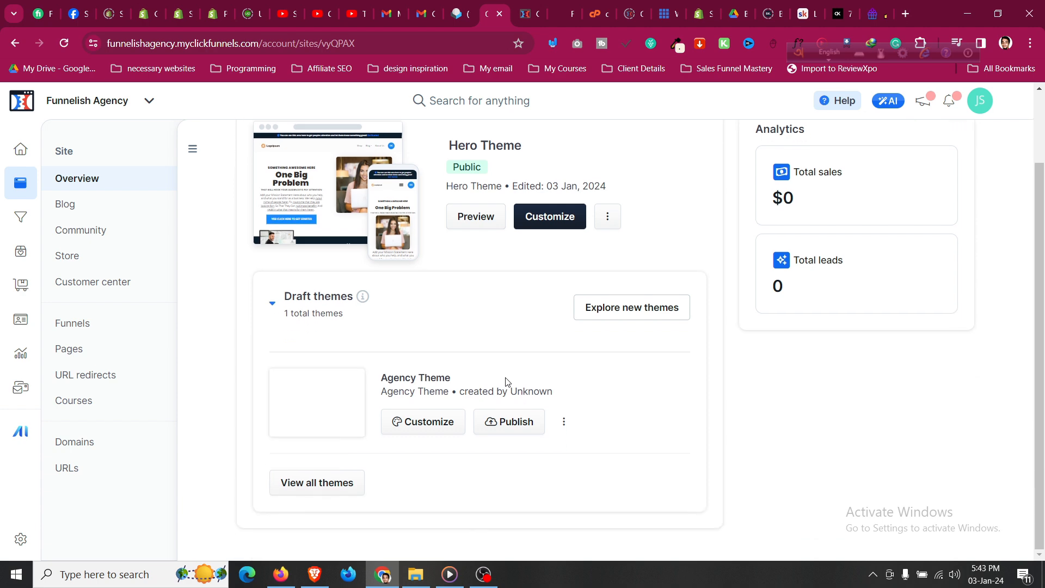
# Publish the Agency Theme draft as the live theme and confirm.
pyautogui.click(520, 428)
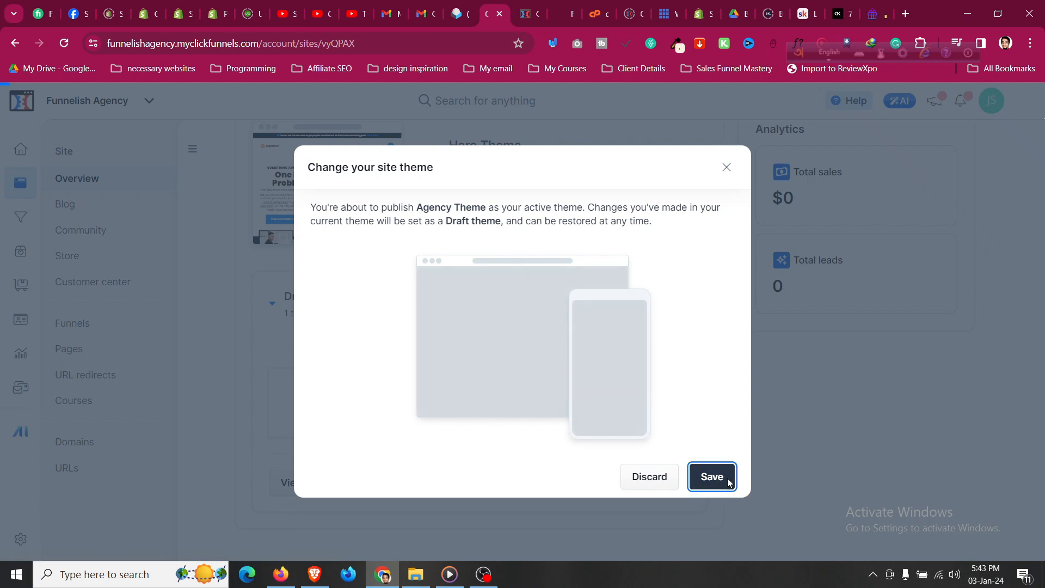
pyautogui.click(727, 478)
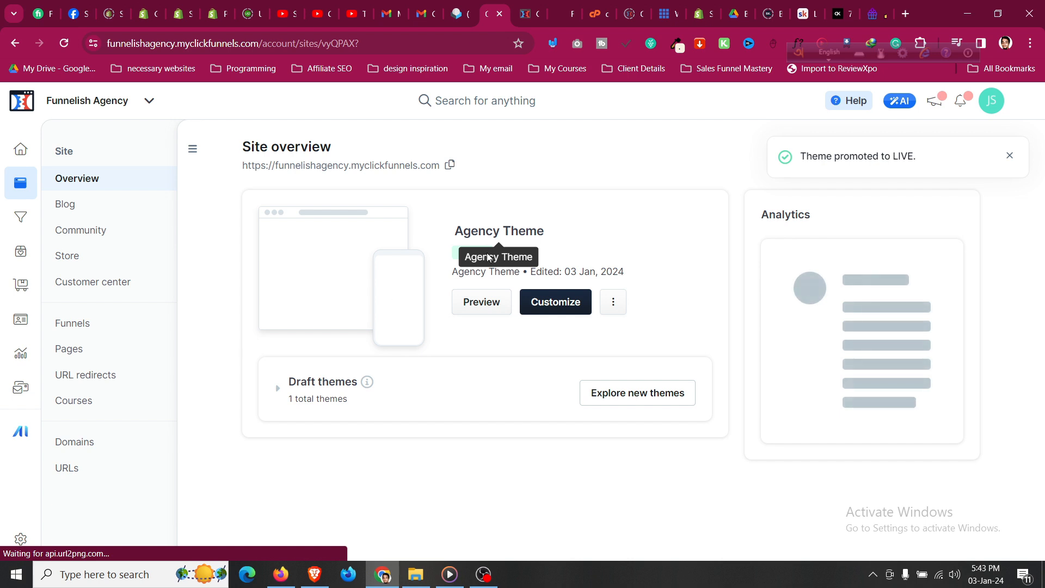
pyautogui.click(613, 301)
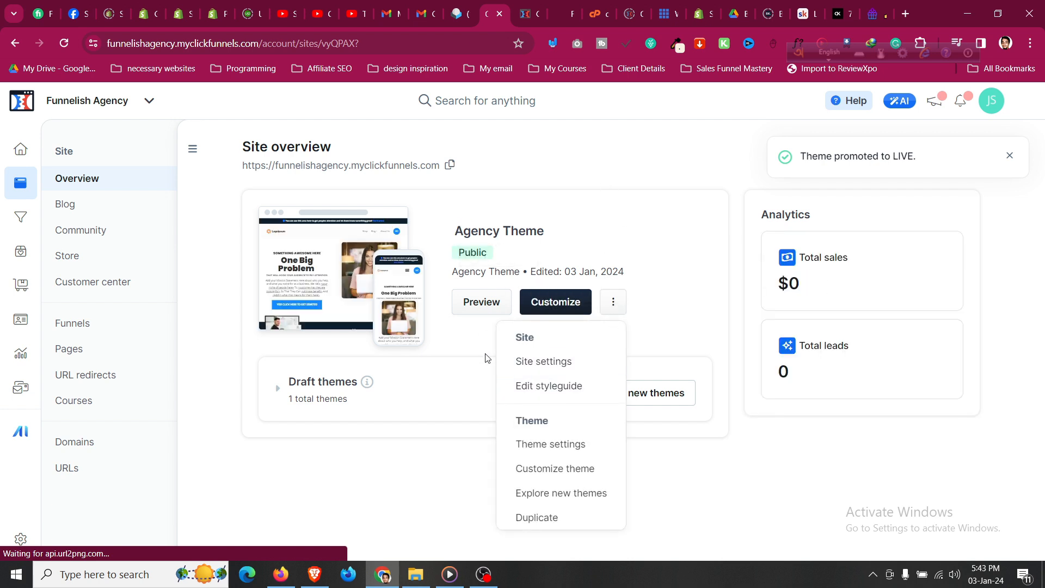
pyautogui.click(451, 375)
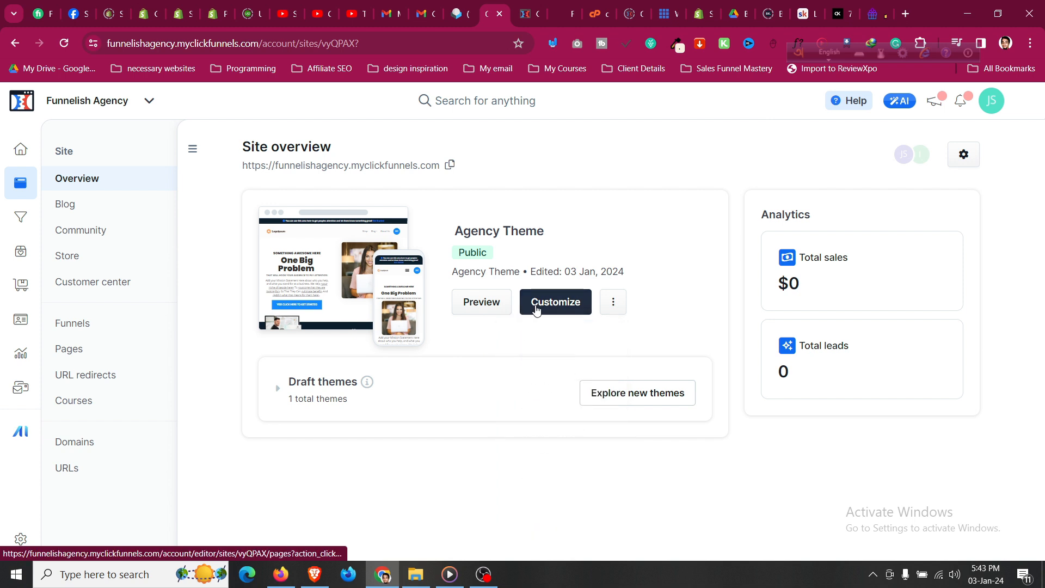
# Customize the Agency Theme and load its Home page in the editor.
pyautogui.click(536, 309)
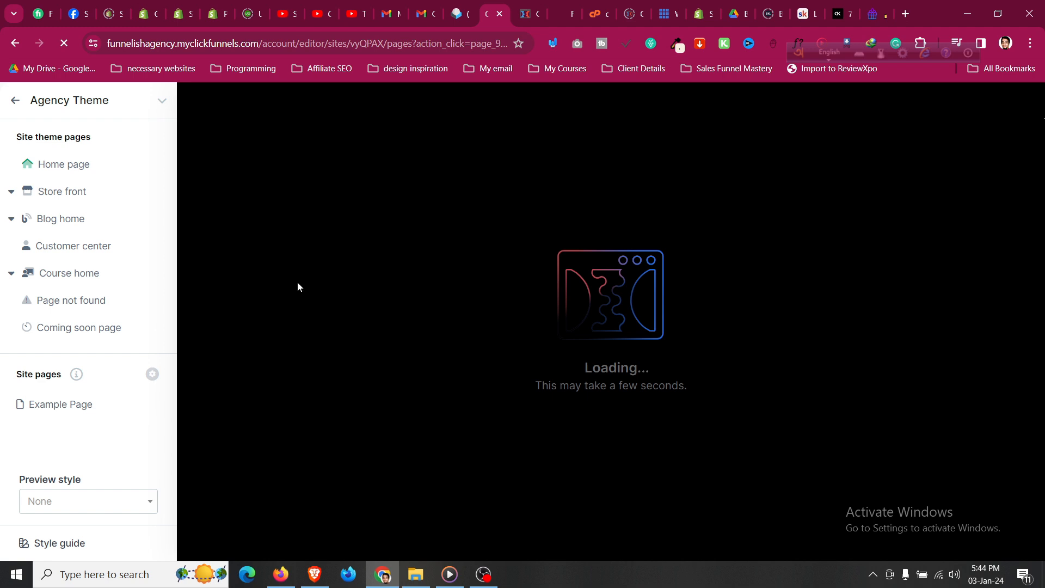
pyautogui.click(82, 165)
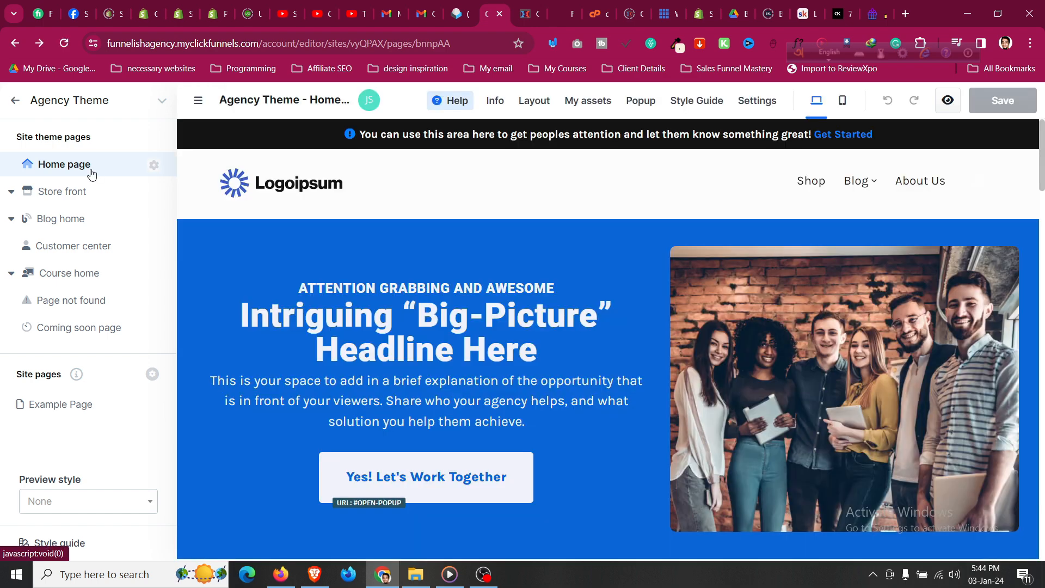
pyautogui.scroll(-1, 675, 388)
pyautogui.scroll(1, 674, 388)
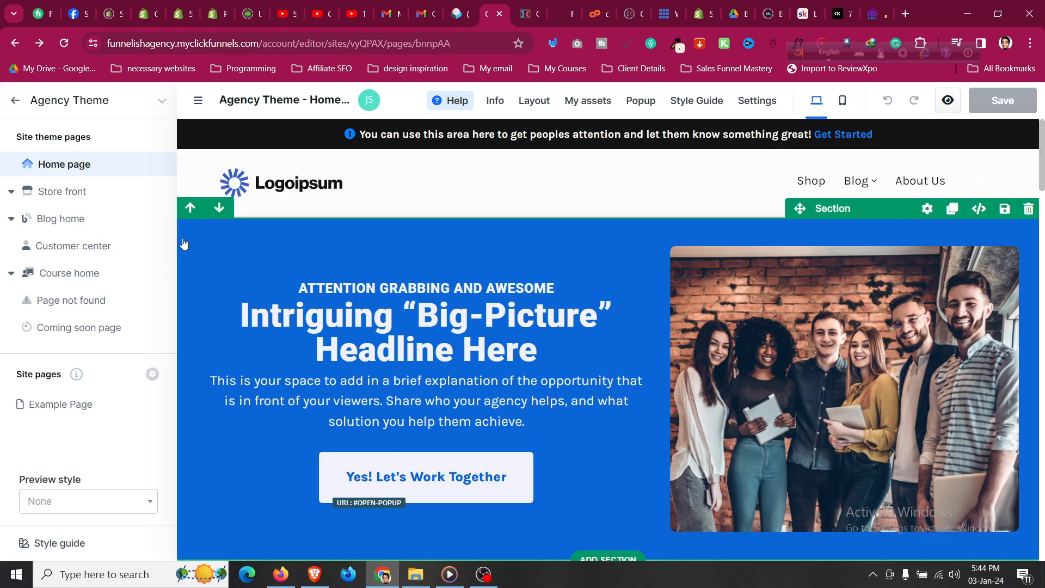
pyautogui.scroll(-3, 184, 247)
pyautogui.scroll(-3, 183, 246)
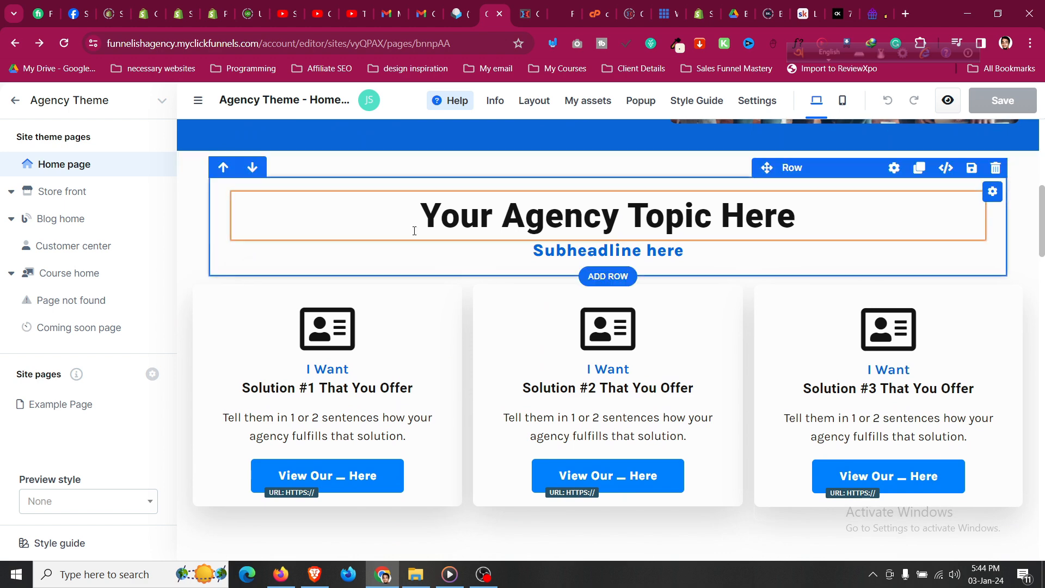
pyautogui.scroll(2, 417, 232)
pyautogui.scroll(4, 417, 235)
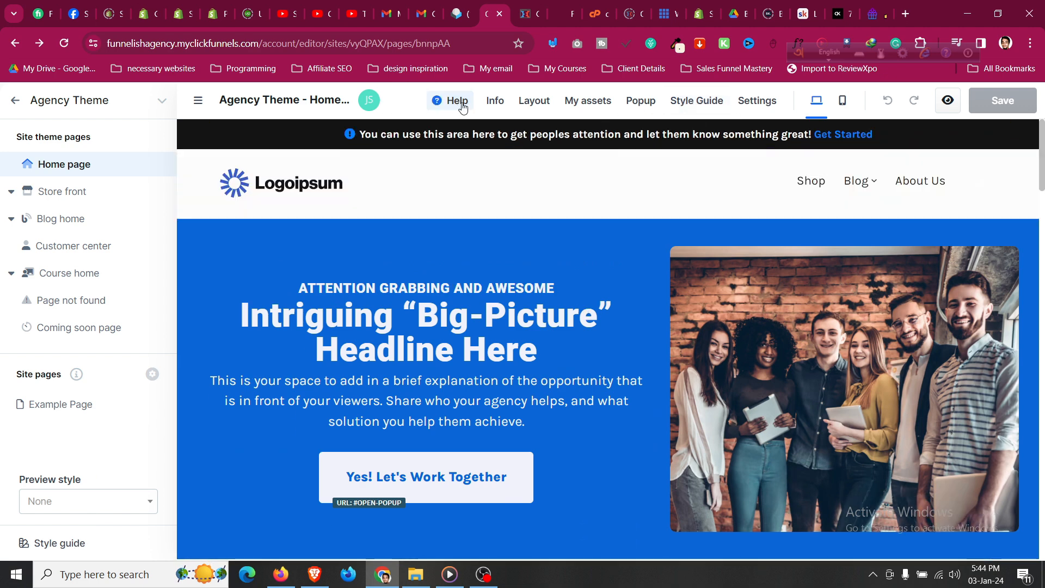
# Show the Style Guide's Fonts settings: Roboto headlines, Karla subheadlines and content.
pyautogui.click(717, 104)
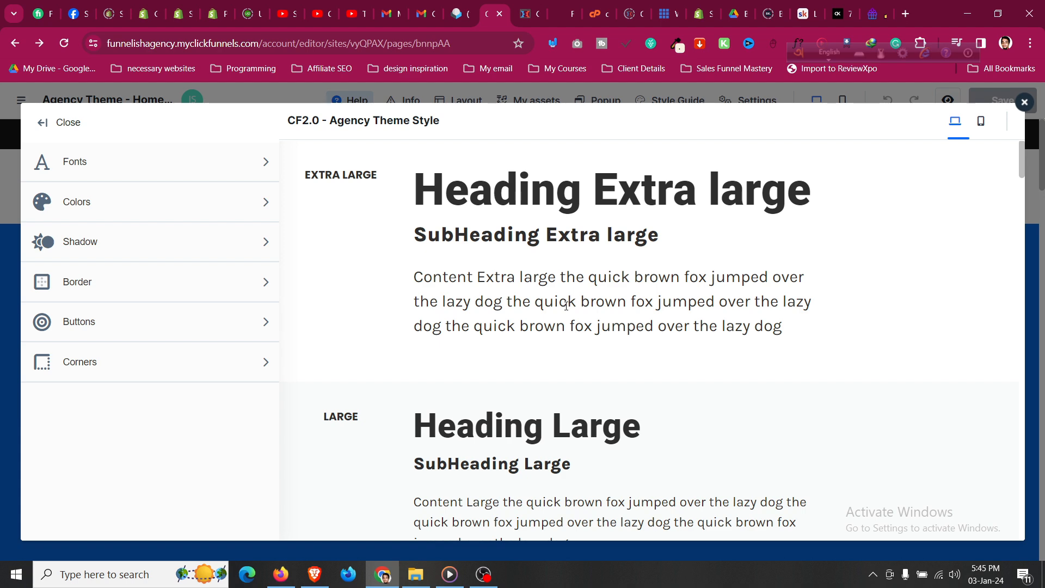
pyautogui.scroll(-5, 569, 324)
pyautogui.scroll(5, 576, 322)
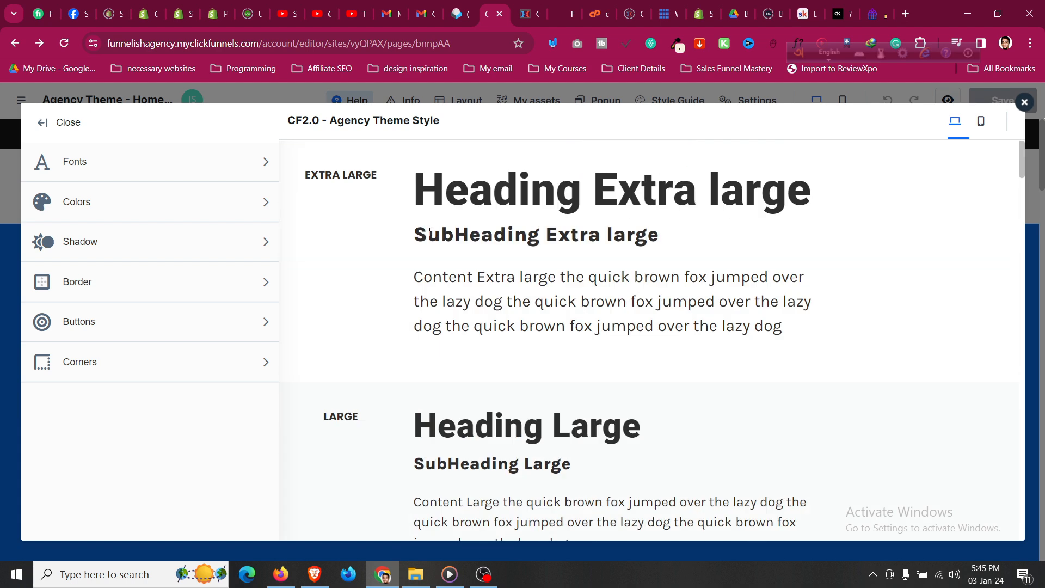
pyautogui.click(255, 174)
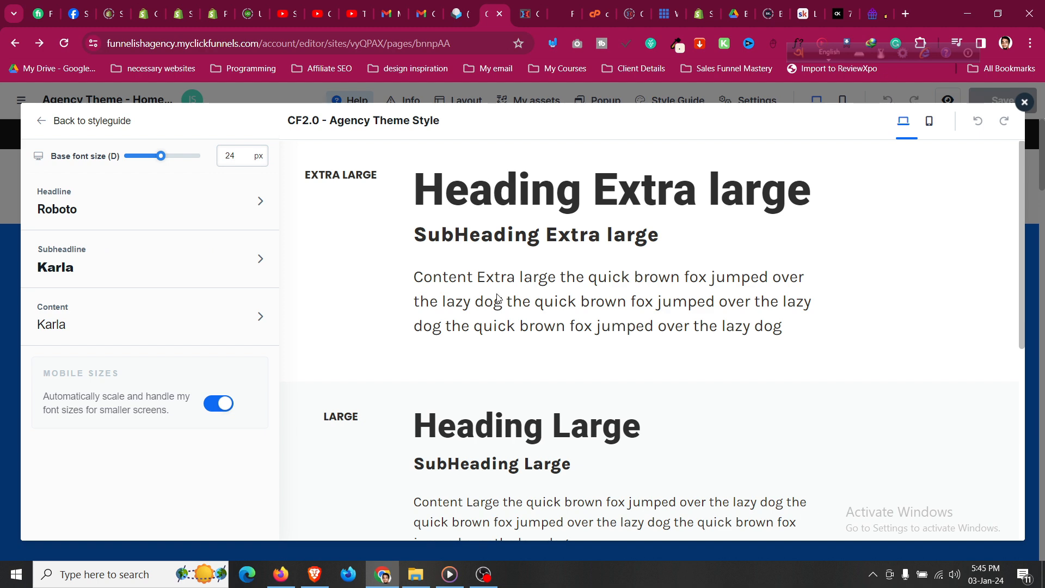
pyautogui.scroll(-7, 487, 302)
pyautogui.scroll(7, 505, 324)
# Change the headline font family from Roboto to Poppins, searching 'popp'.
pyautogui.click(147, 213)
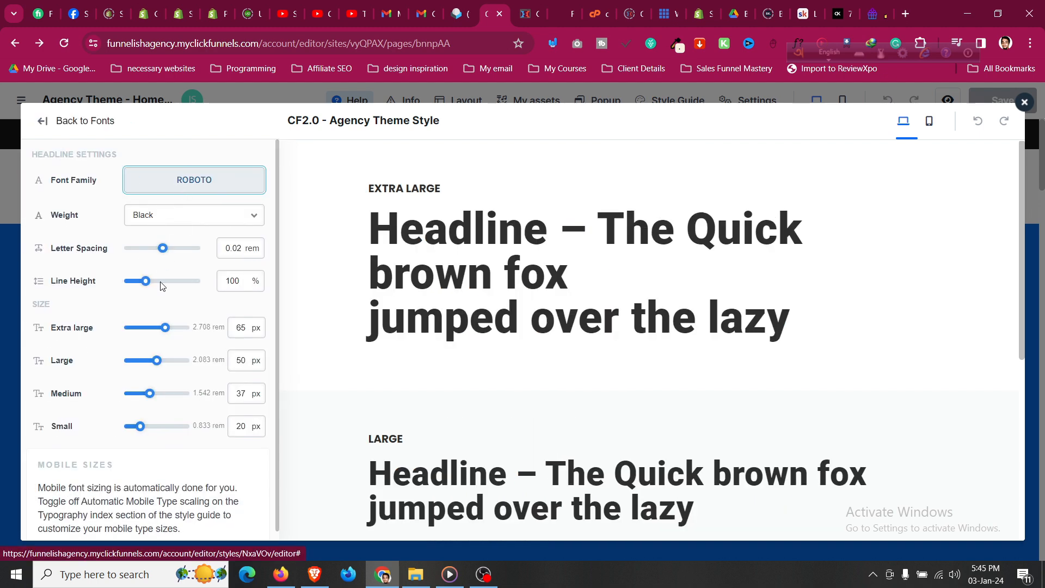
pyautogui.click(211, 184)
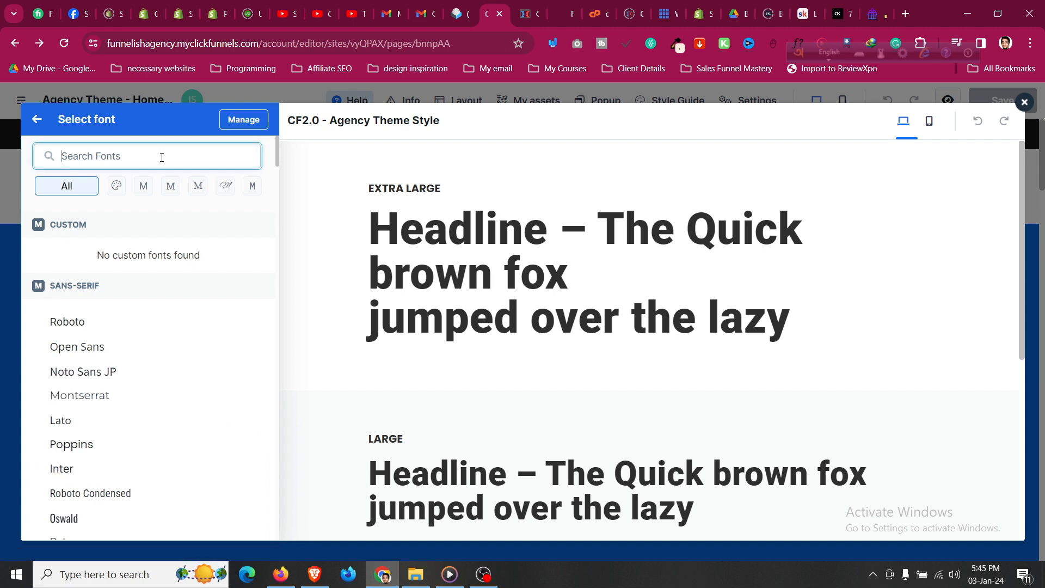
pyautogui.write('popp')
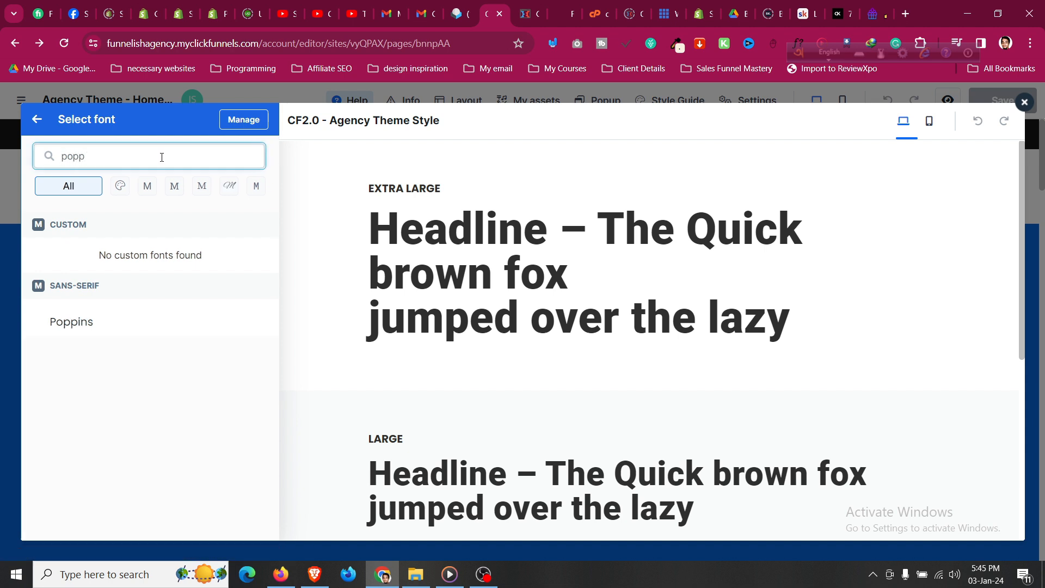
pyautogui.click(133, 325)
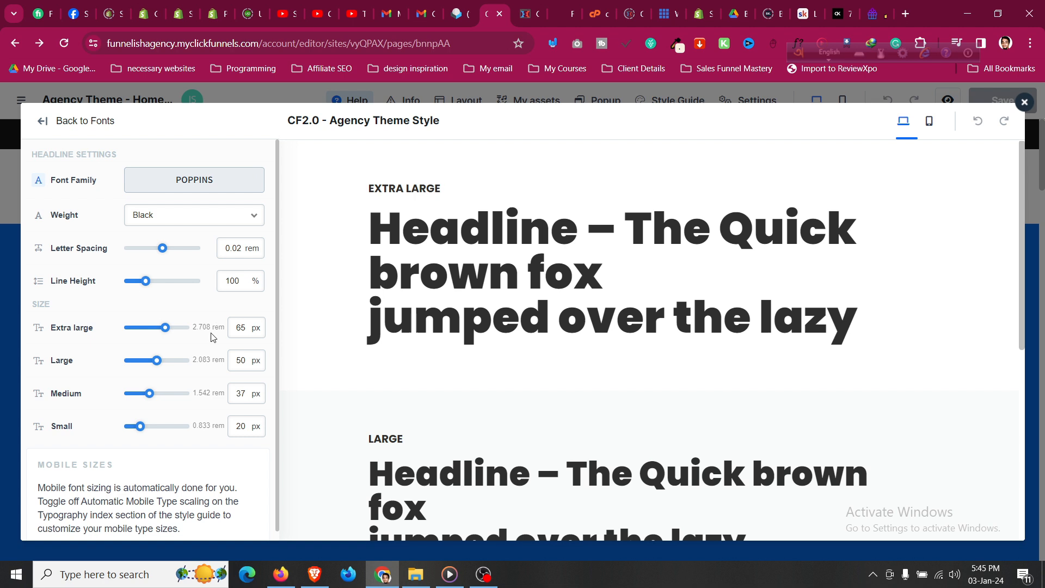
pyautogui.scroll(-1, 136, 462)
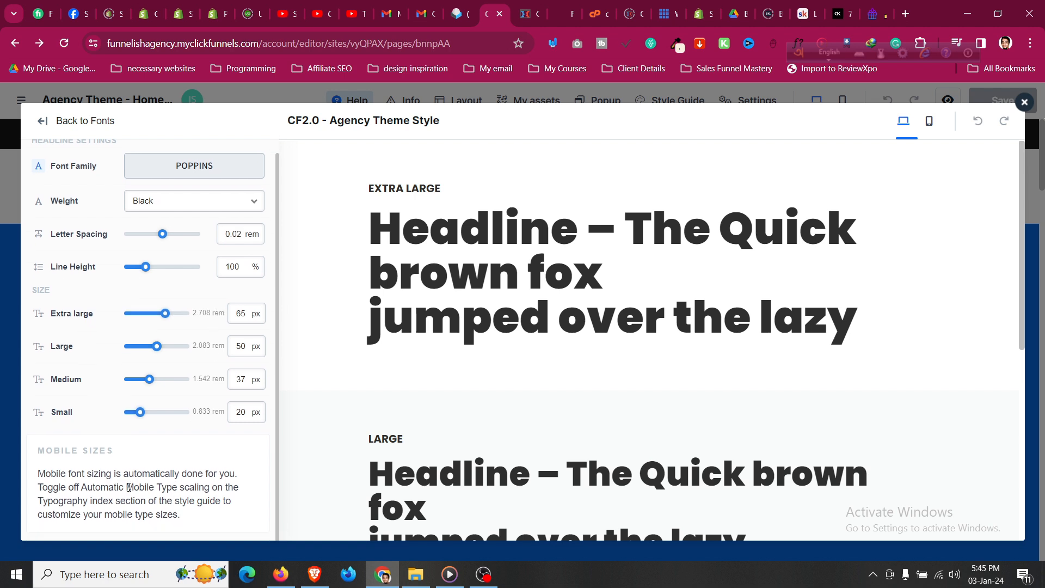
pyautogui.scroll(1, 129, 486)
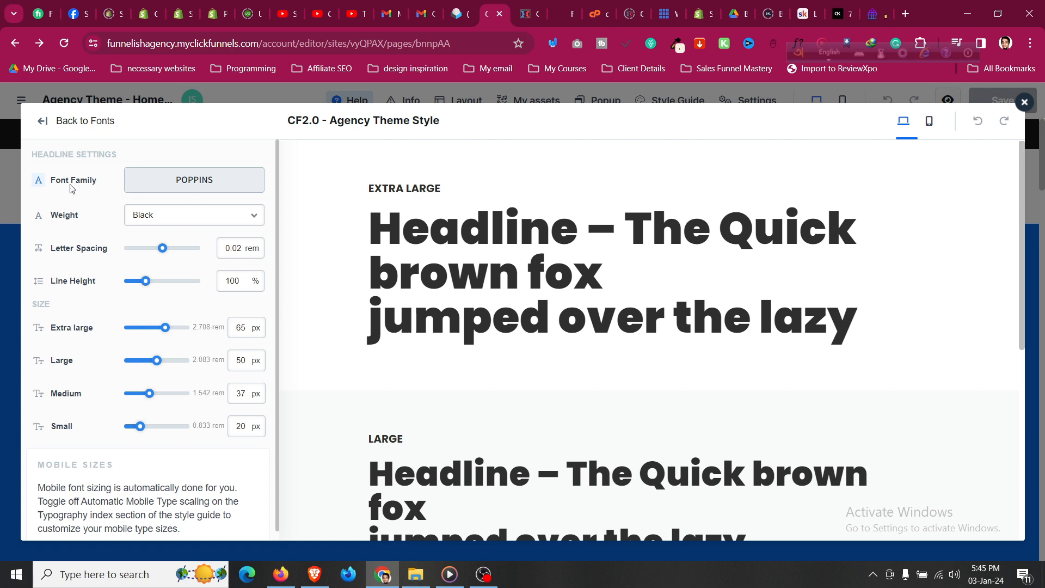
pyautogui.click(46, 124)
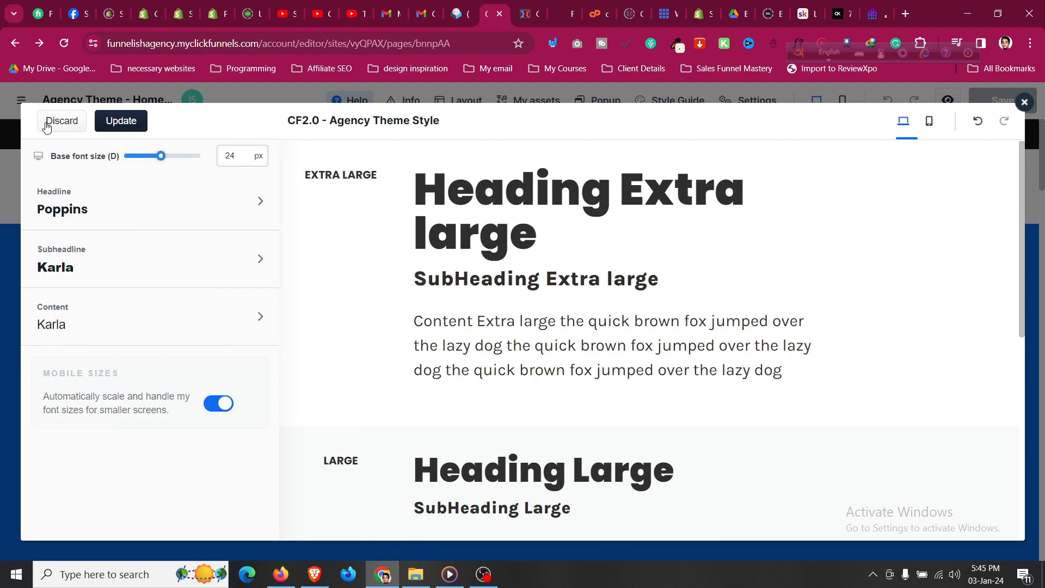
# Set the subheadline font family to Lato.
pyautogui.click(130, 259)
pyautogui.click(190, 181)
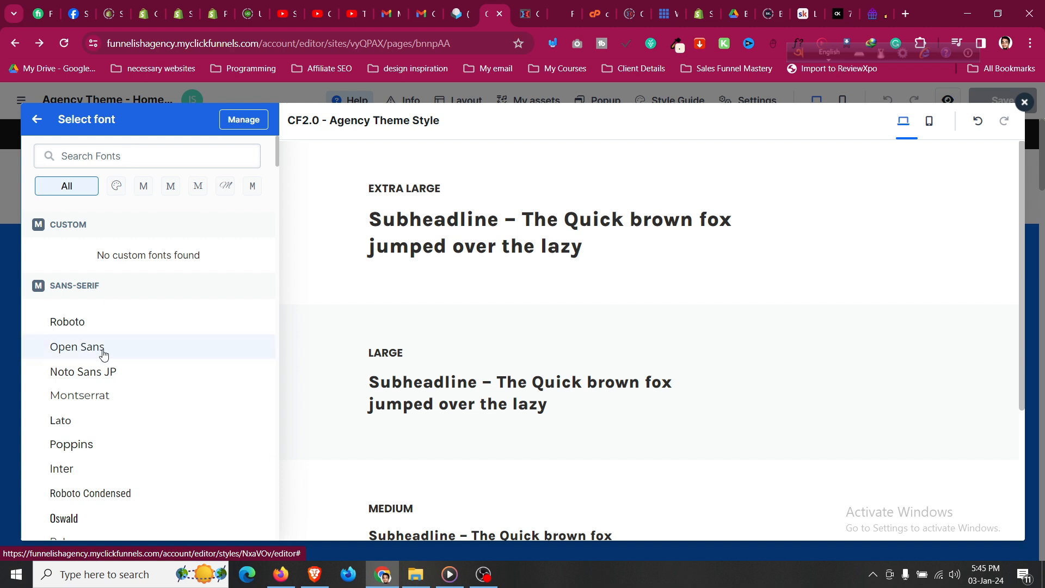
pyautogui.click(89, 422)
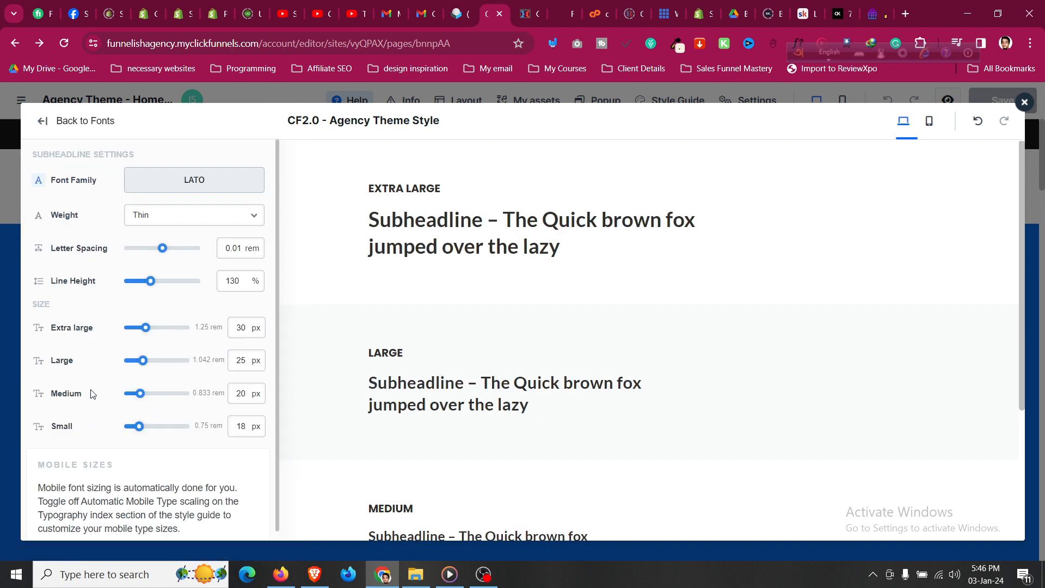
pyautogui.click(48, 125)
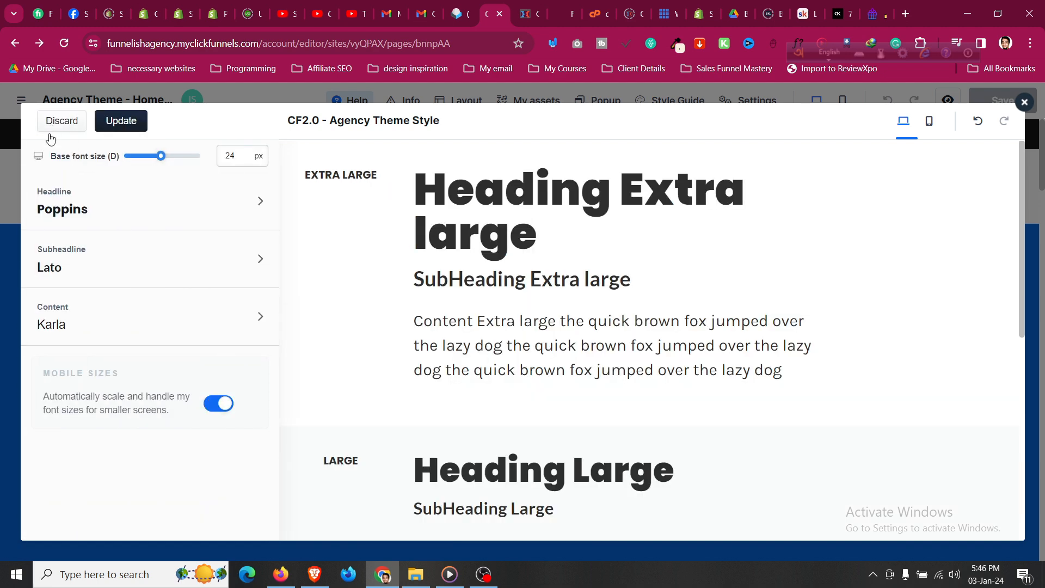
# Set the content font family to Lato and update the style guide.
pyautogui.click(75, 320)
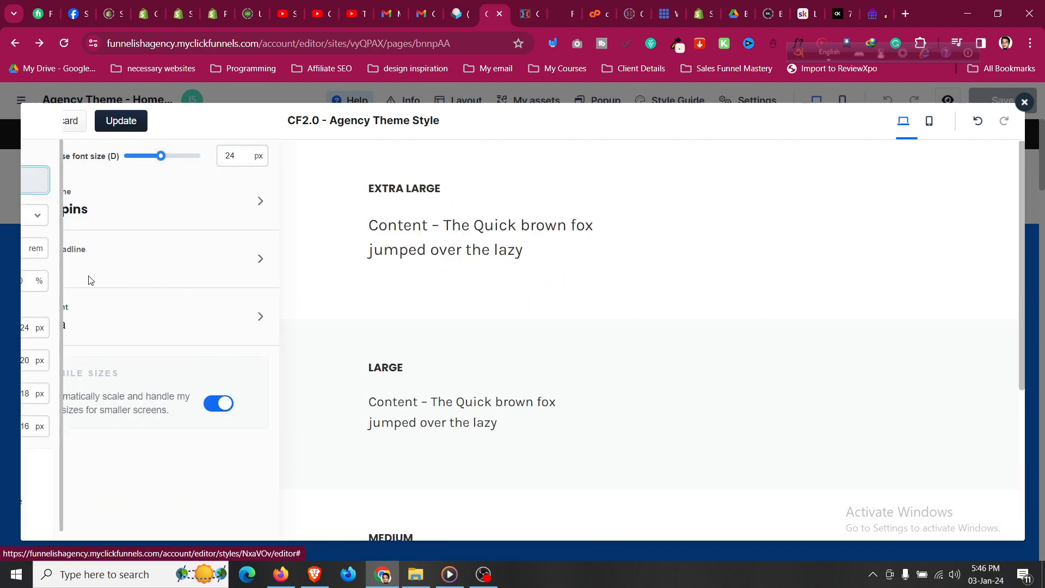
pyautogui.click(167, 193)
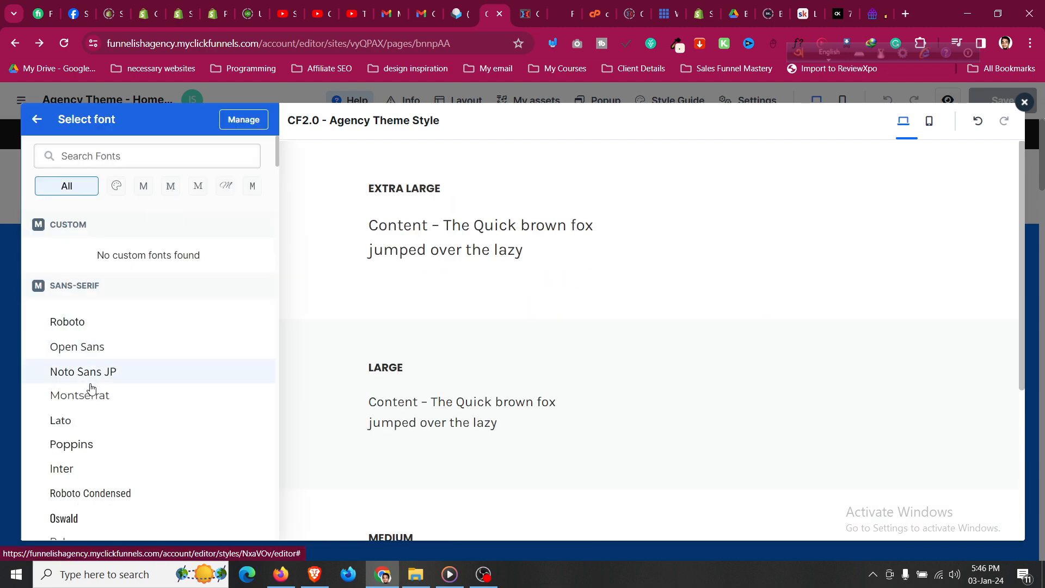
pyautogui.click(97, 420)
pyautogui.click(49, 123)
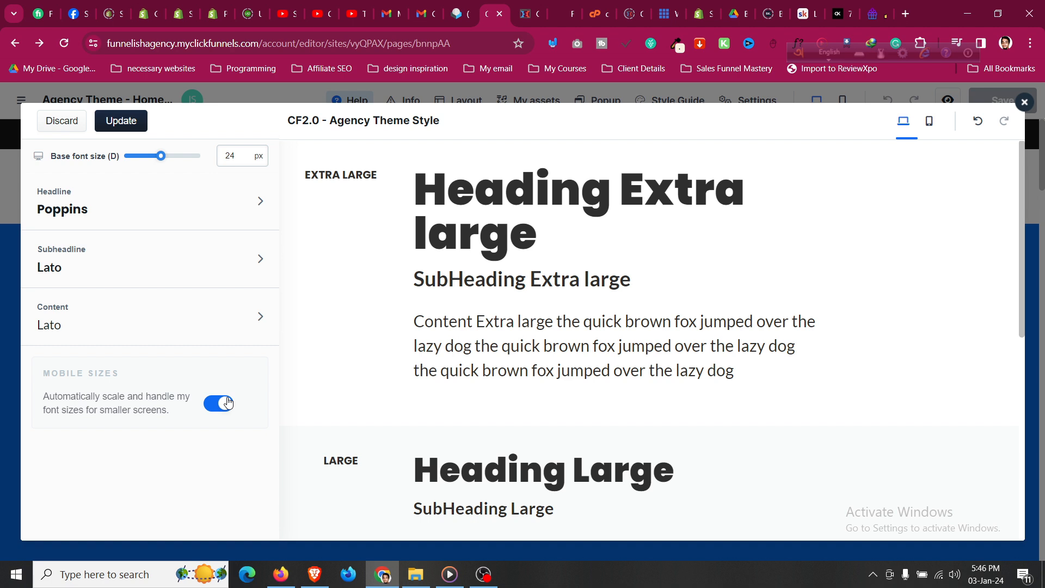
pyautogui.click(135, 125)
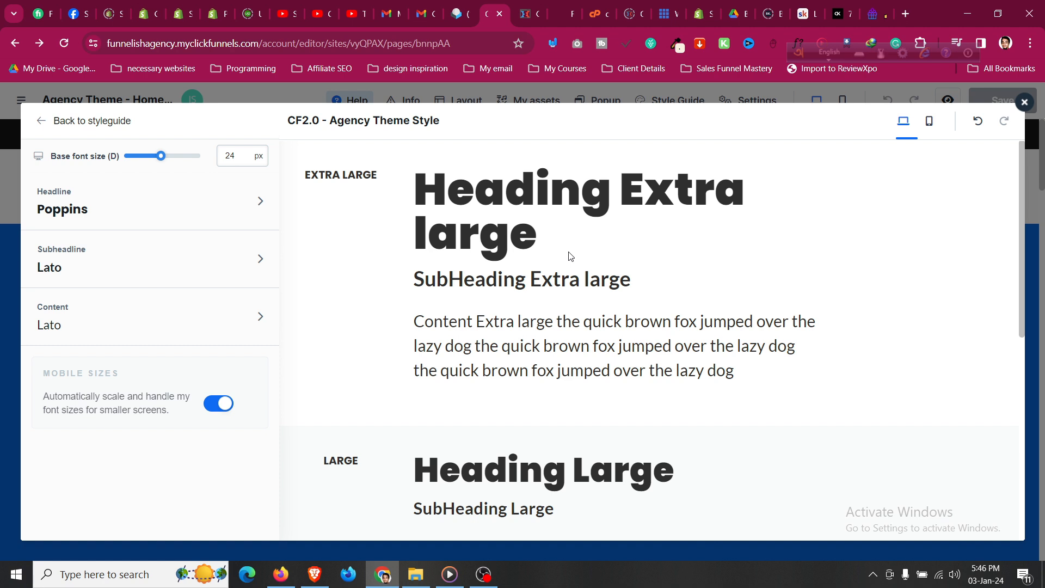
# Review the theme colours, including the Lightest Background colour settings.
pyautogui.click(45, 123)
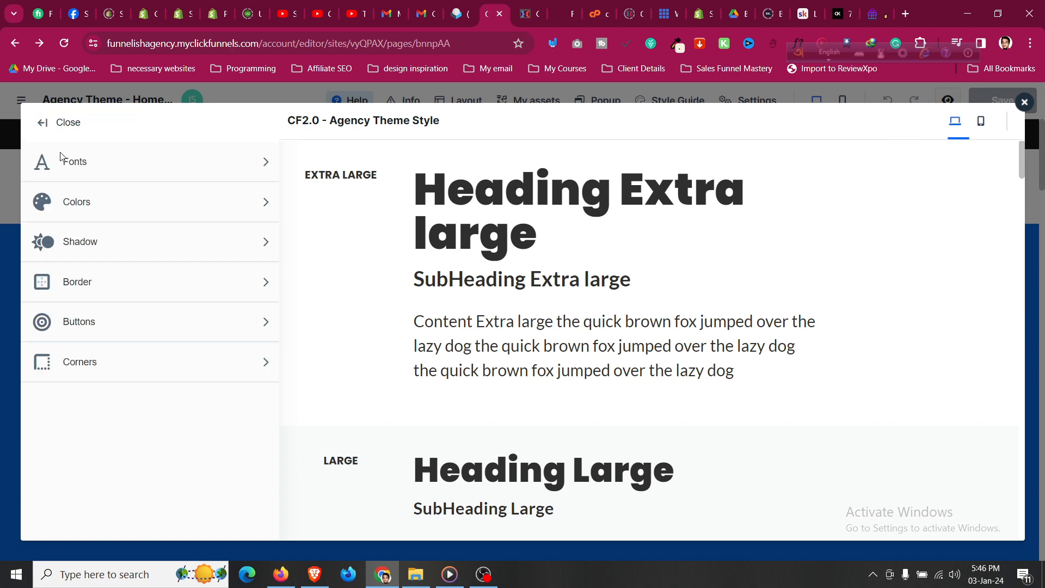
pyautogui.click(138, 211)
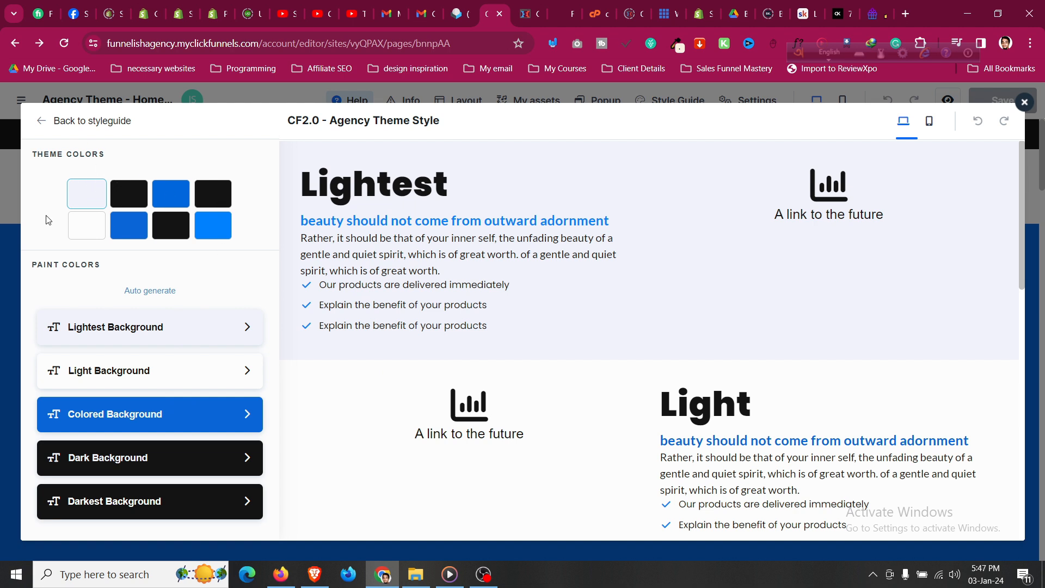
pyautogui.click(148, 324)
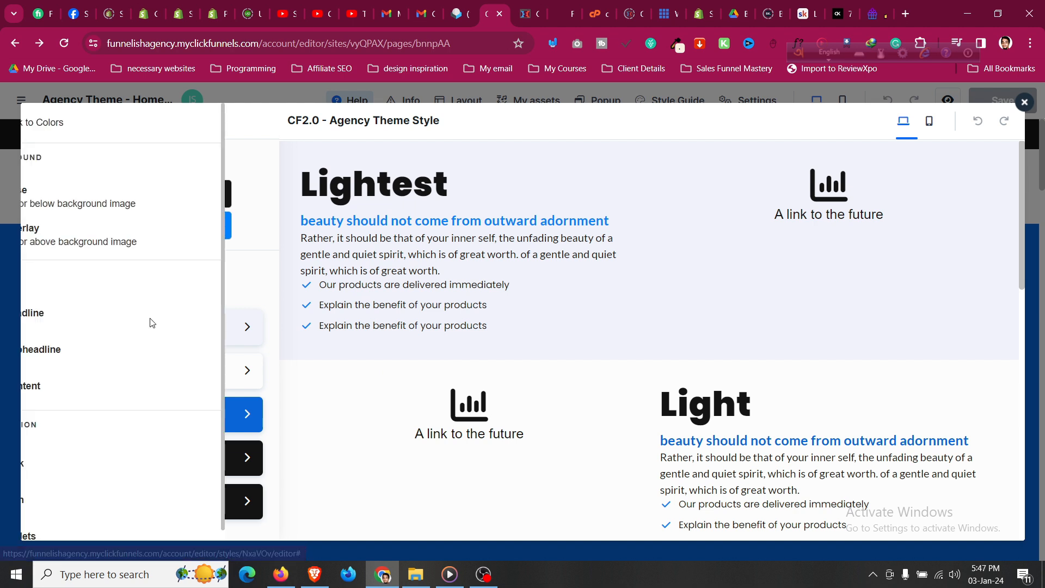
pyautogui.scroll(-1, 157, 334)
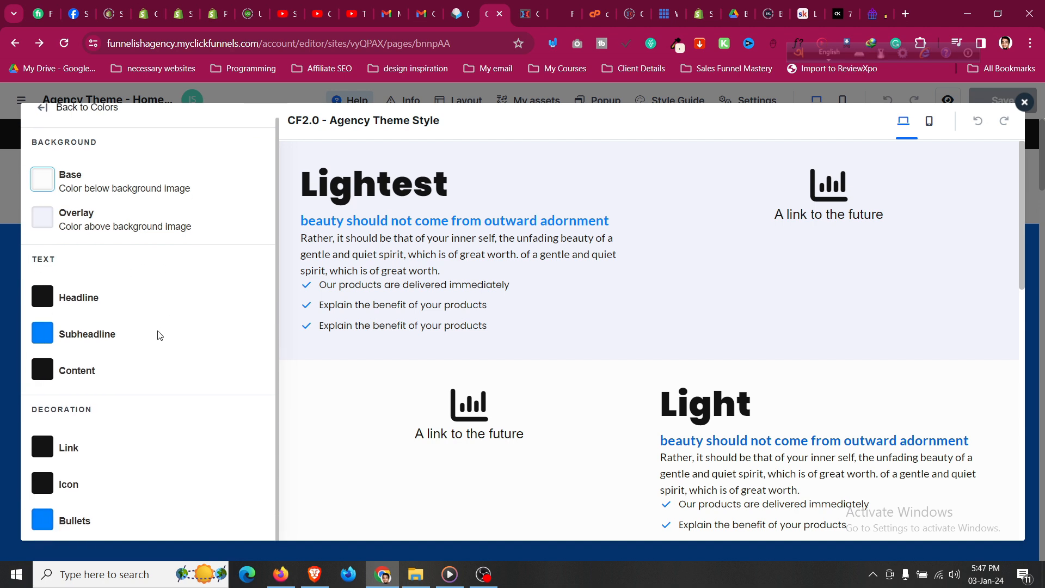
pyautogui.scroll(1, 157, 334)
pyautogui.click(81, 121)
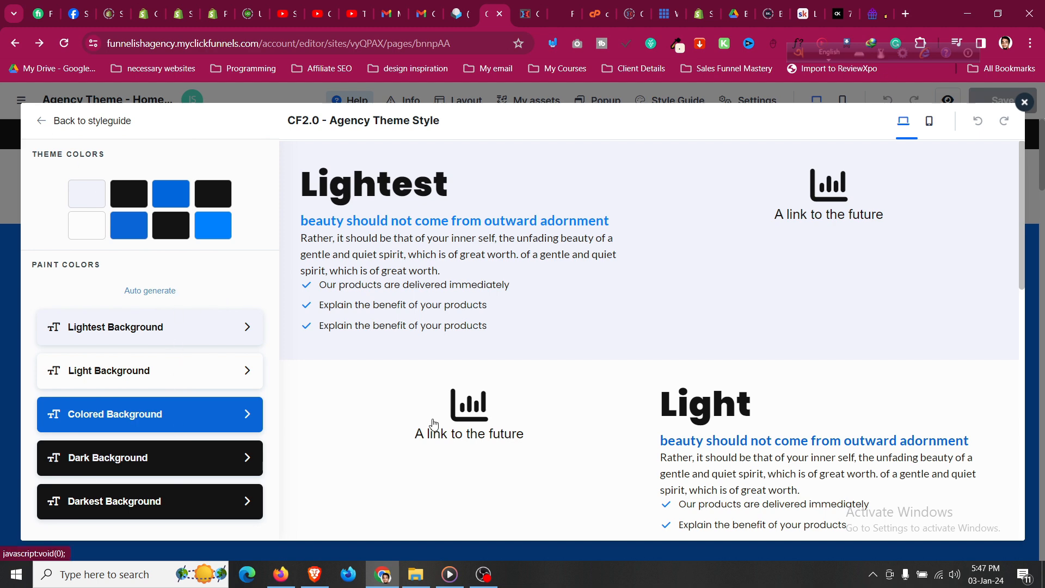
# Return from the colour settings to the main style guide categories.
pyautogui.scroll(-10, 433, 426)
pyautogui.scroll(6, 437, 424)
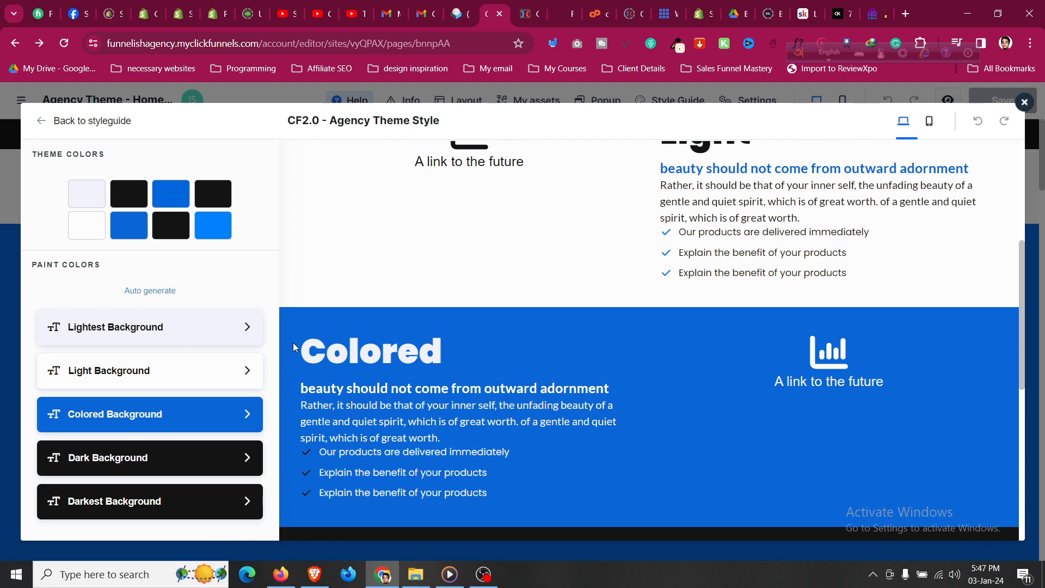
pyautogui.scroll(-8, 376, 328)
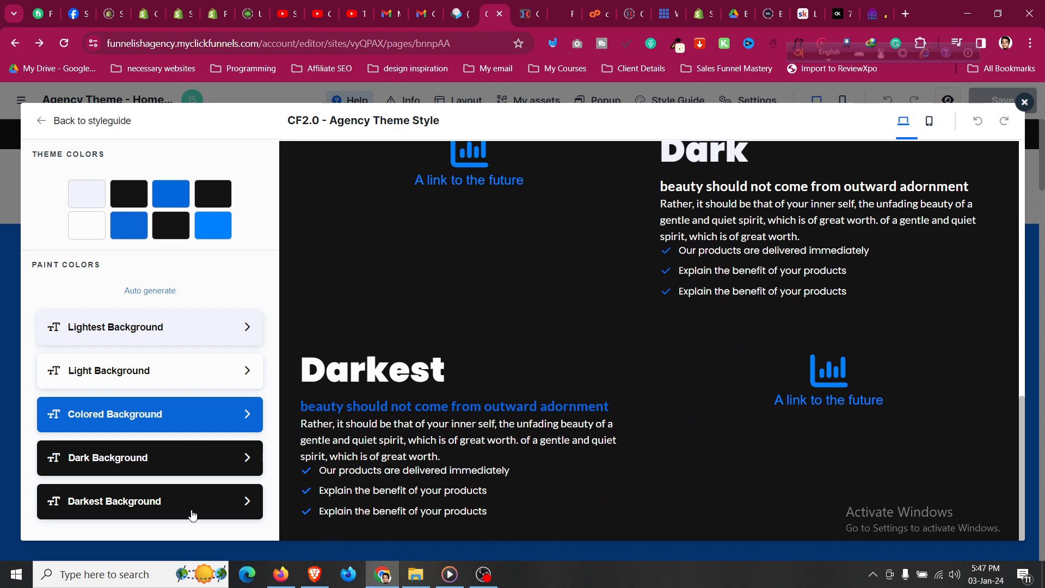
pyautogui.scroll(10, 523, 455)
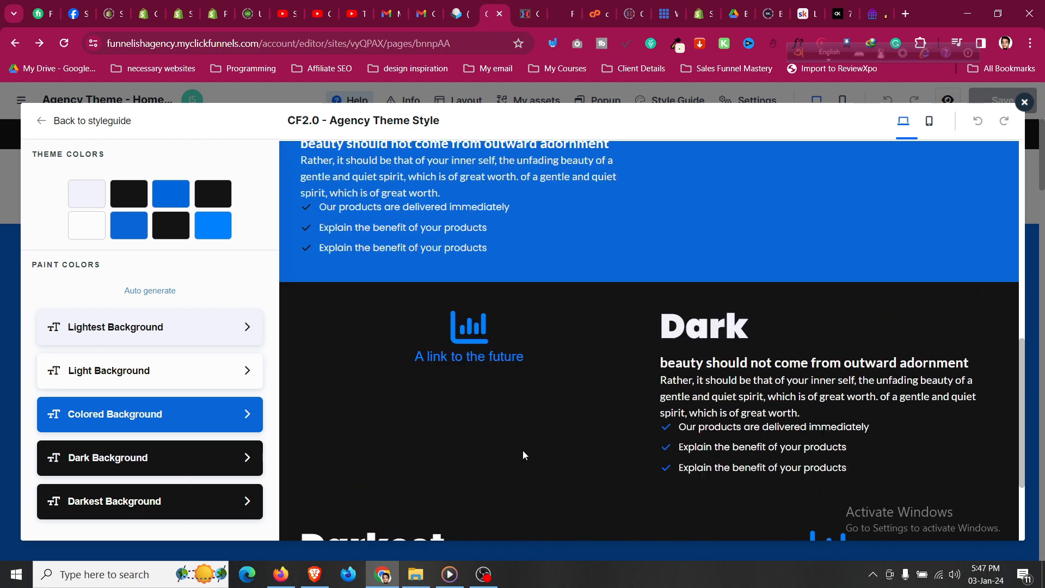
pyautogui.click(46, 121)
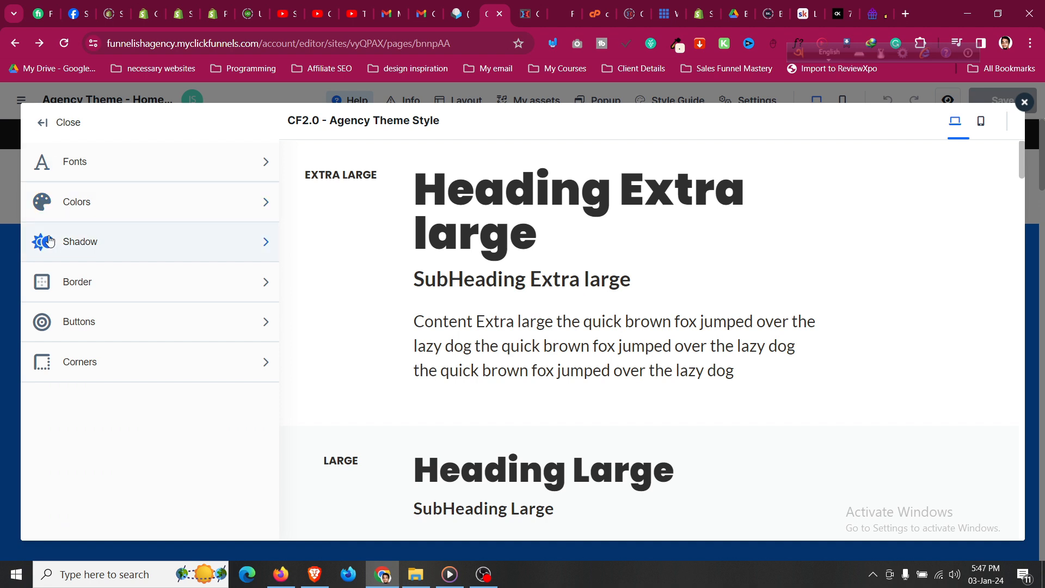
# Look over the shadow settings, then bring up the Buttons settings.
pyautogui.click(242, 251)
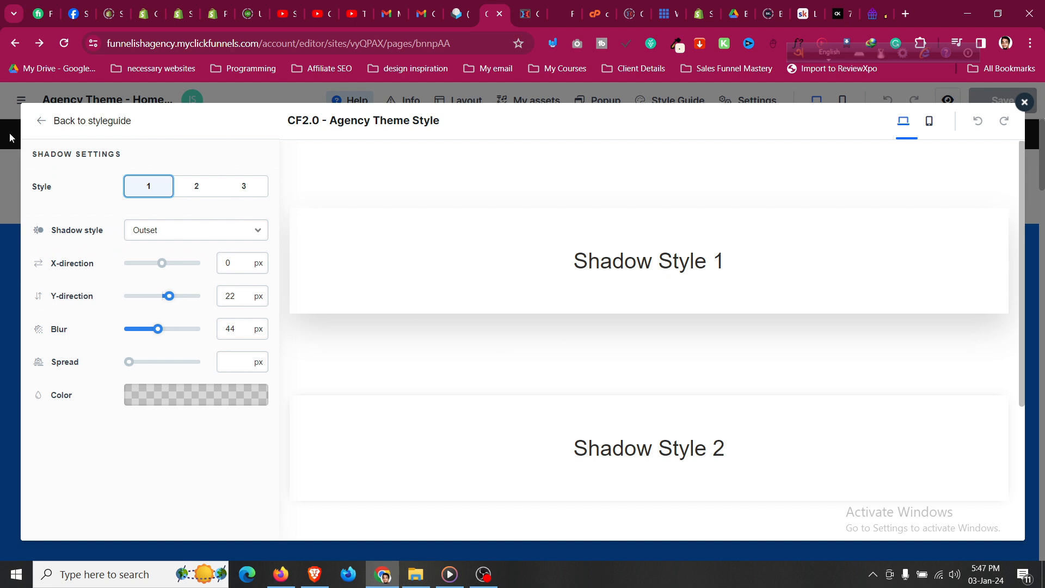
pyautogui.click(39, 123)
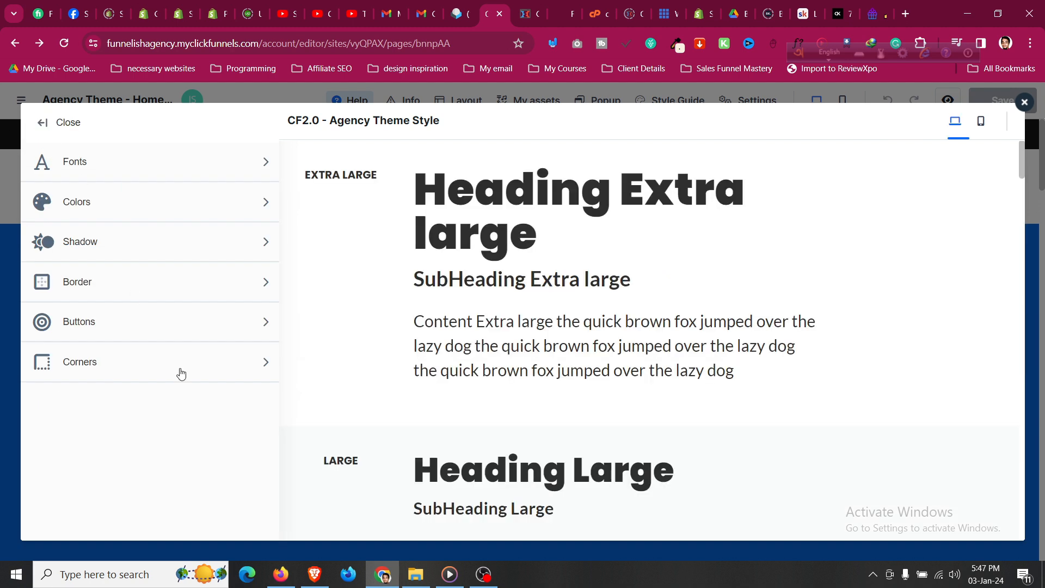
pyautogui.click(200, 325)
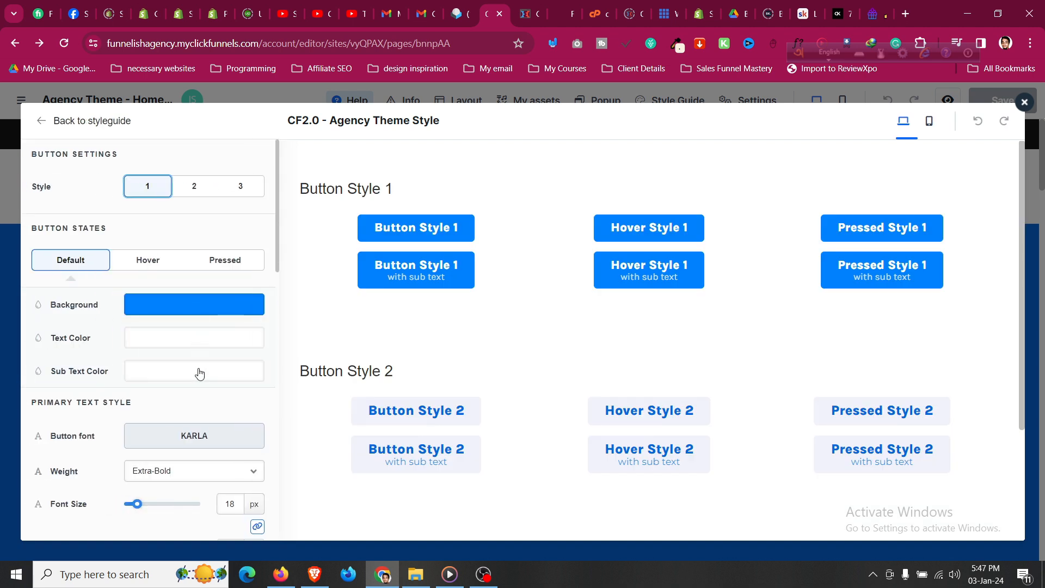
# Inspect button style 1's background hex colour and compare its Default and Hover states.
pyautogui.click(205, 312)
pyautogui.scroll(-1, 421, 430)
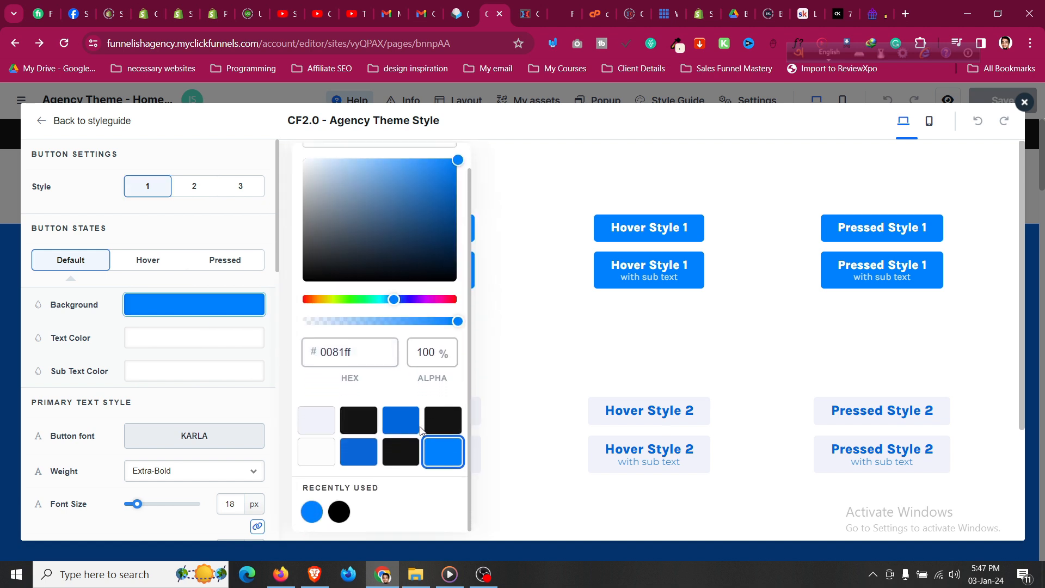
pyautogui.click(359, 354)
pyautogui.moveTo(359, 353); pyautogui.dragTo(333, 354)
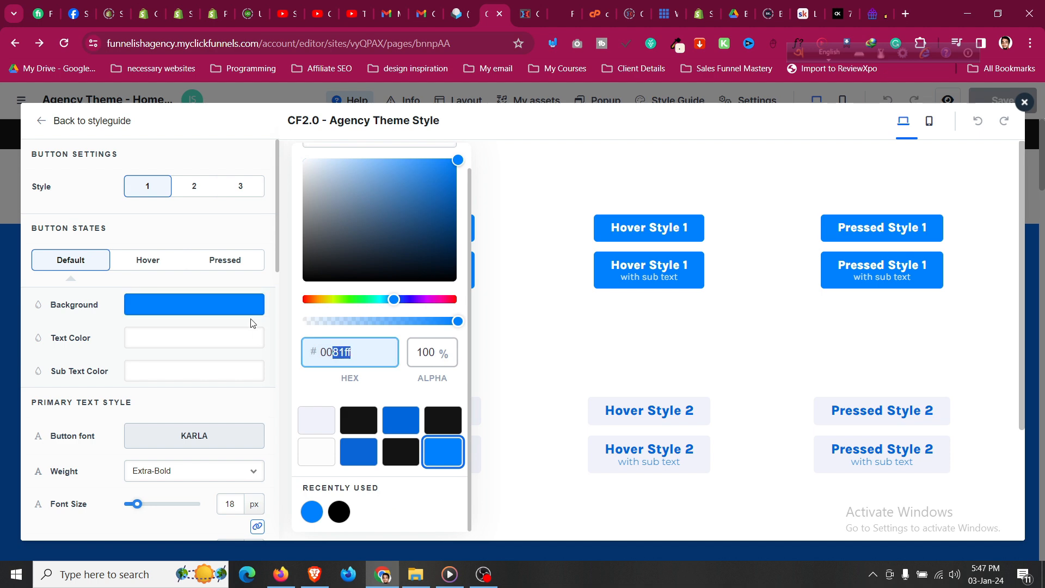
pyautogui.click(166, 267)
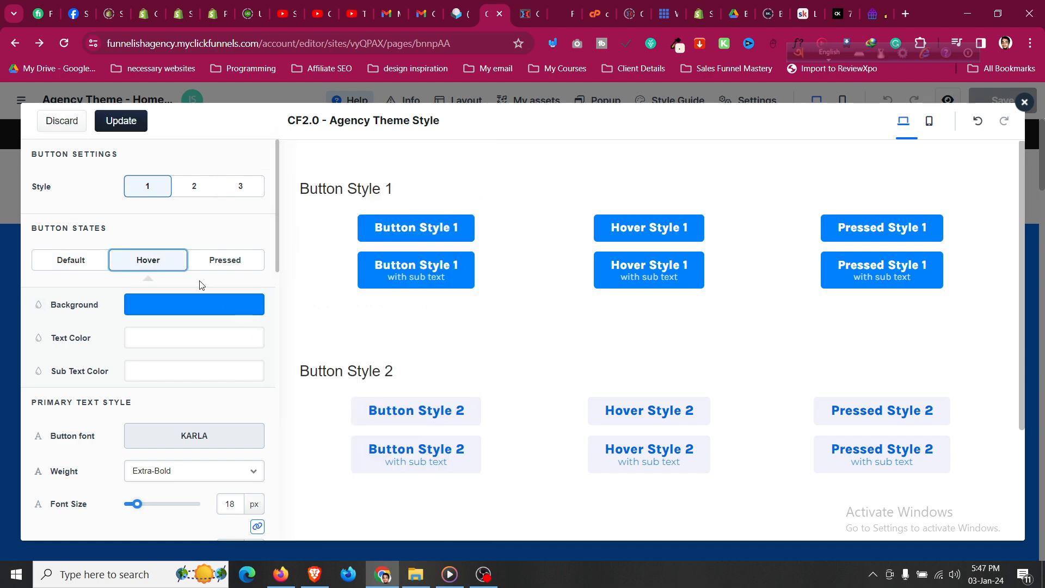
pyautogui.click(91, 262)
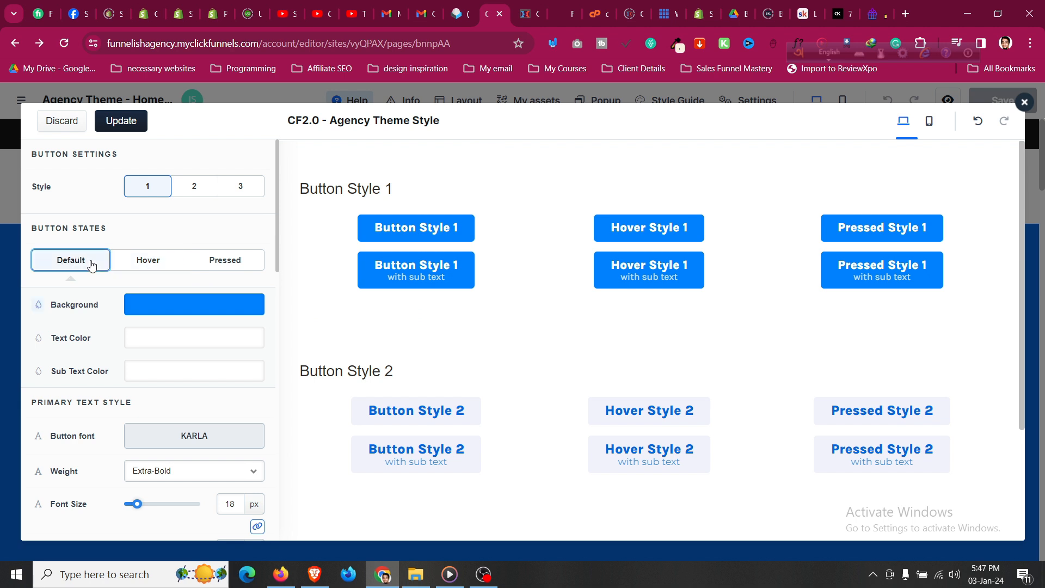
pyautogui.click(146, 262)
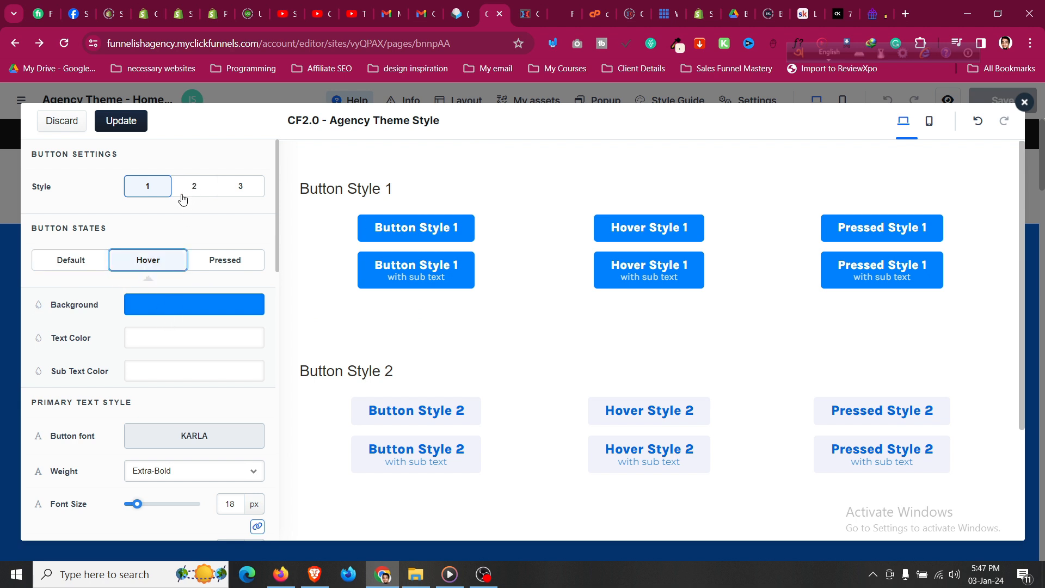
pyautogui.click(96, 260)
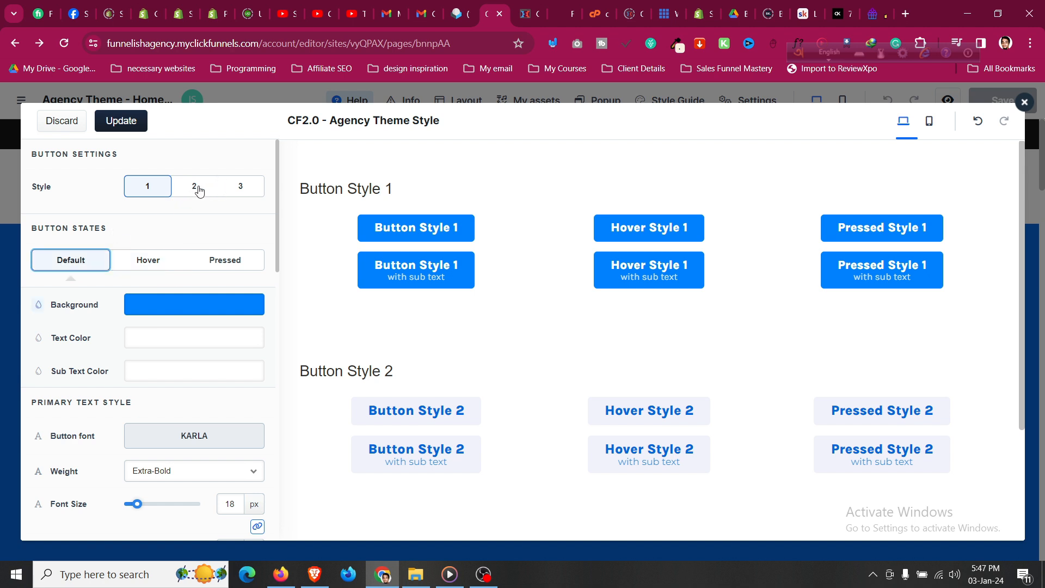
# Compare button style 2's settings, then return to button style 1.
pyautogui.click(200, 189)
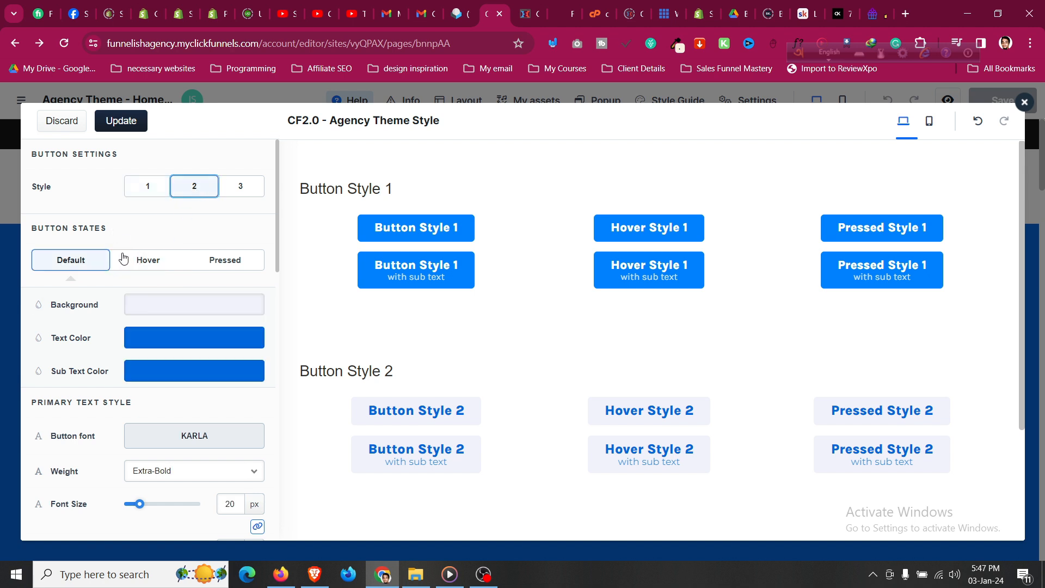
pyautogui.scroll(-2, 440, 363)
pyautogui.scroll(-1, 439, 363)
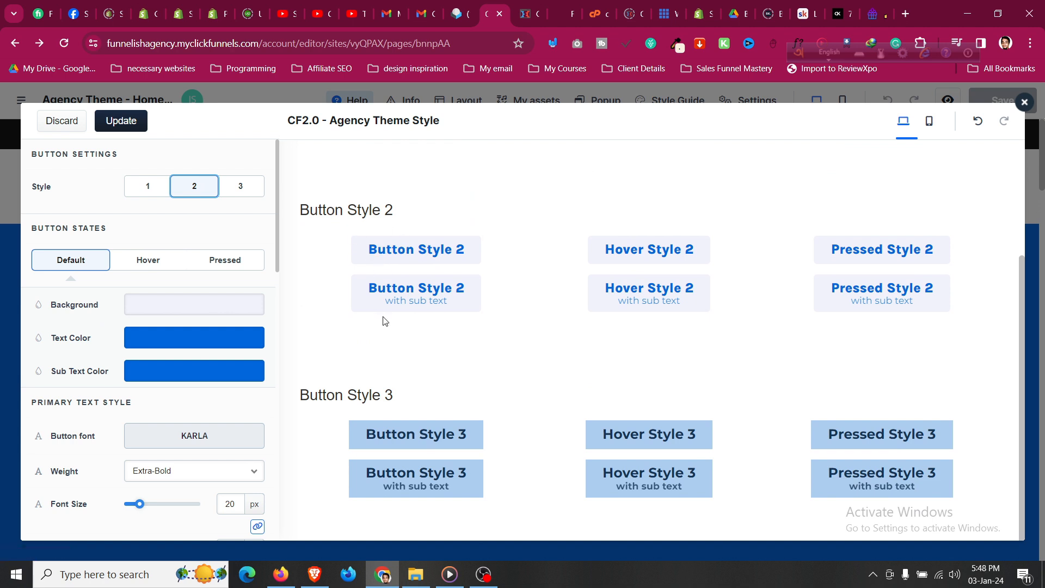
pyautogui.click(146, 186)
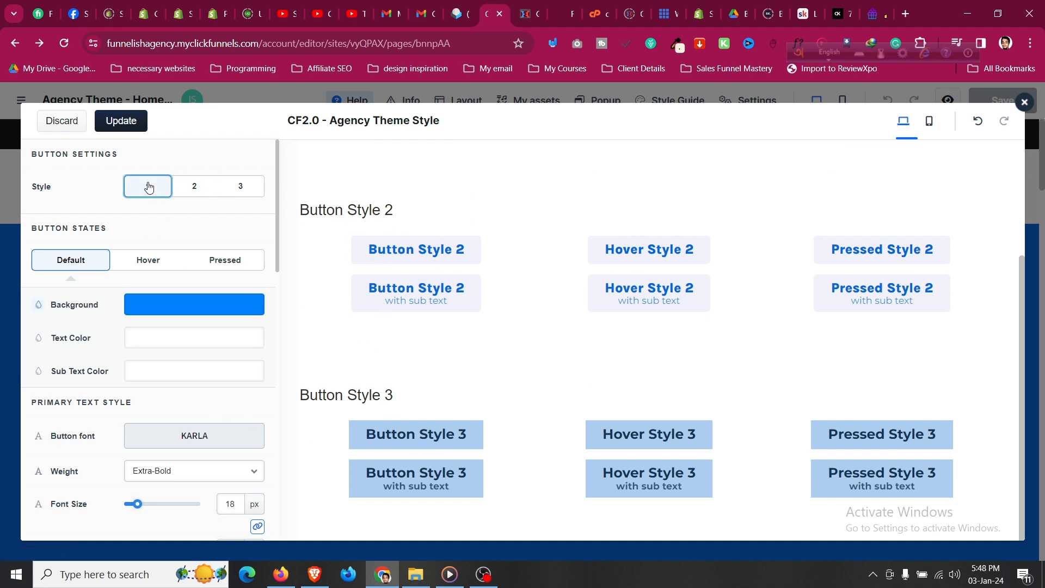
pyautogui.click(126, 129)
pyautogui.scroll(3, 354, 350)
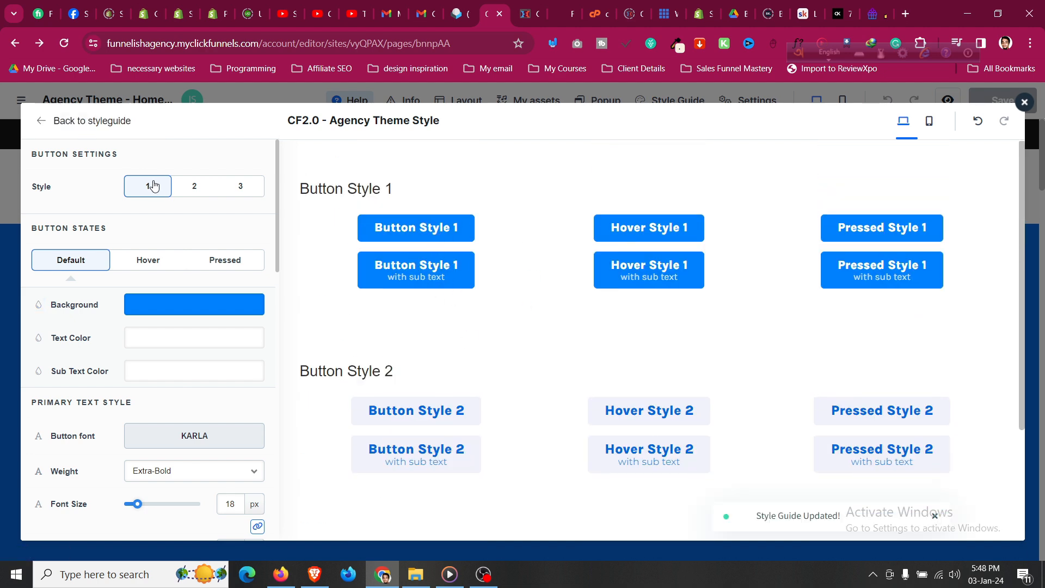
# Set button style 1's primary text font to Lato.
pyautogui.scroll(-4, 164, 388)
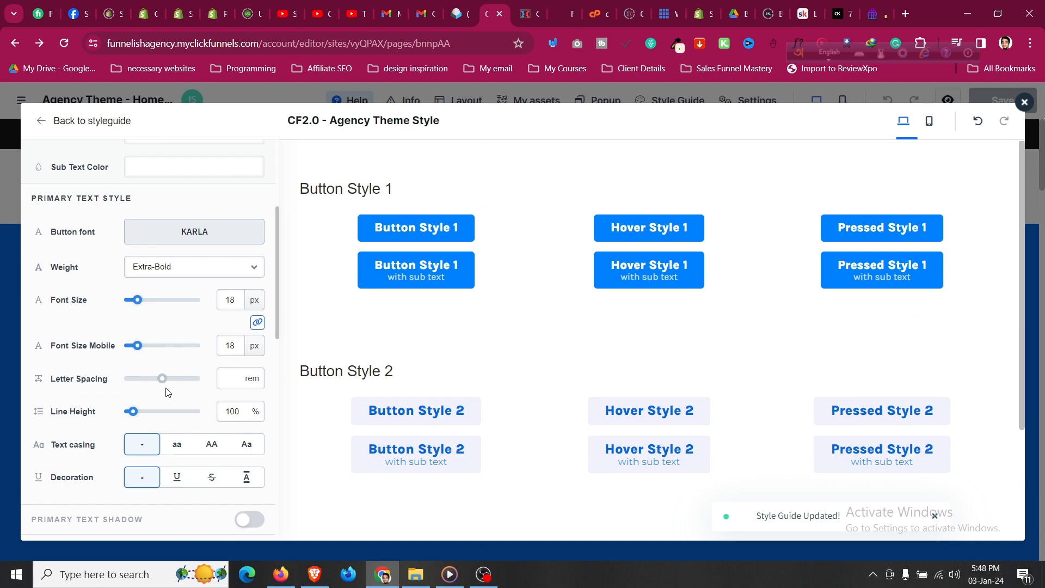
pyautogui.scroll(4, 166, 389)
pyautogui.scroll(-5, 167, 387)
pyautogui.scroll(3, 167, 386)
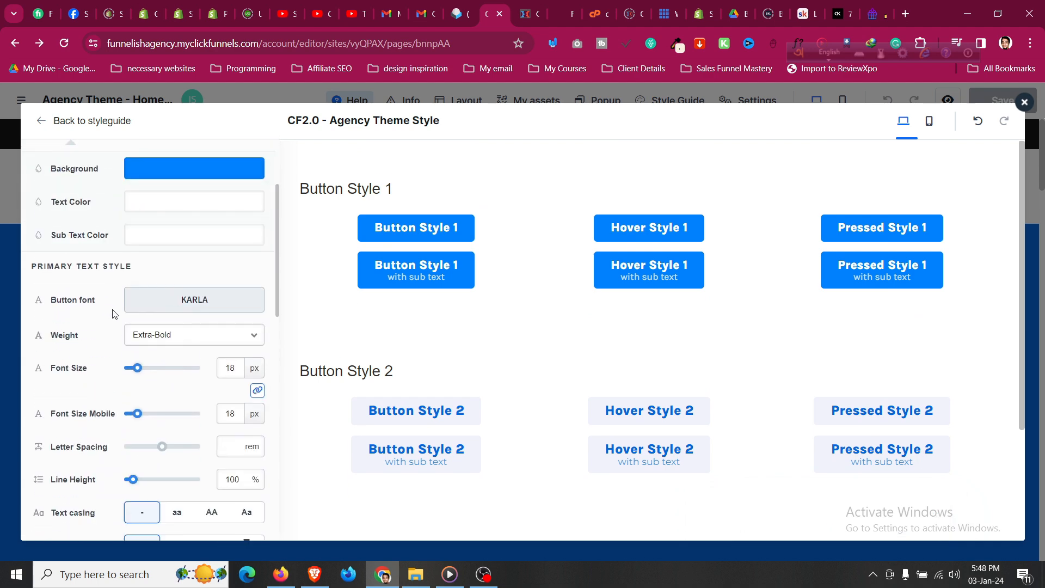
pyautogui.scroll(-5, 140, 321)
pyautogui.scroll(-4, 140, 329)
pyautogui.scroll(8, 137, 360)
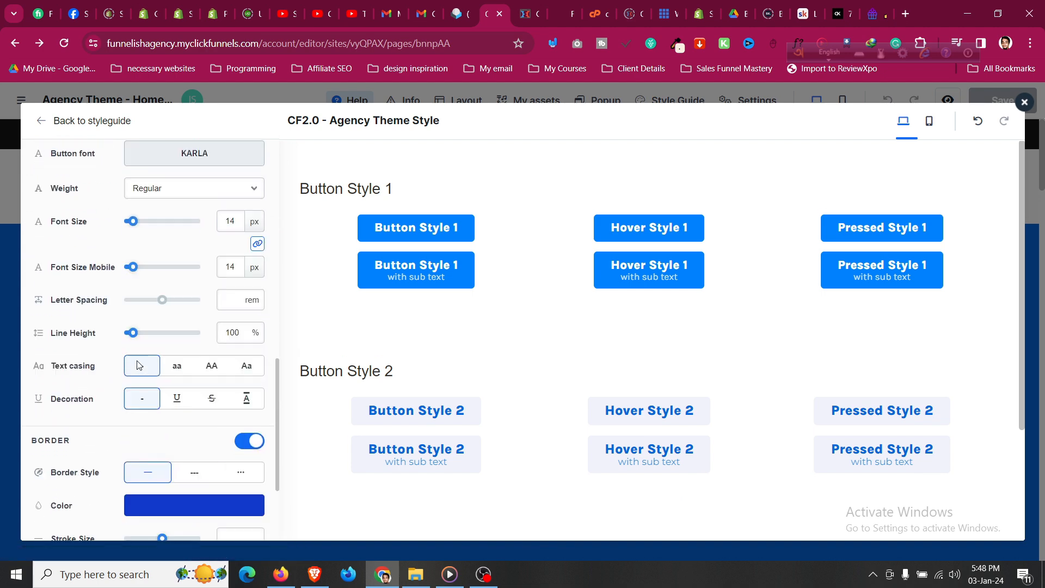
pyautogui.scroll(3, 139, 368)
pyautogui.click(182, 355)
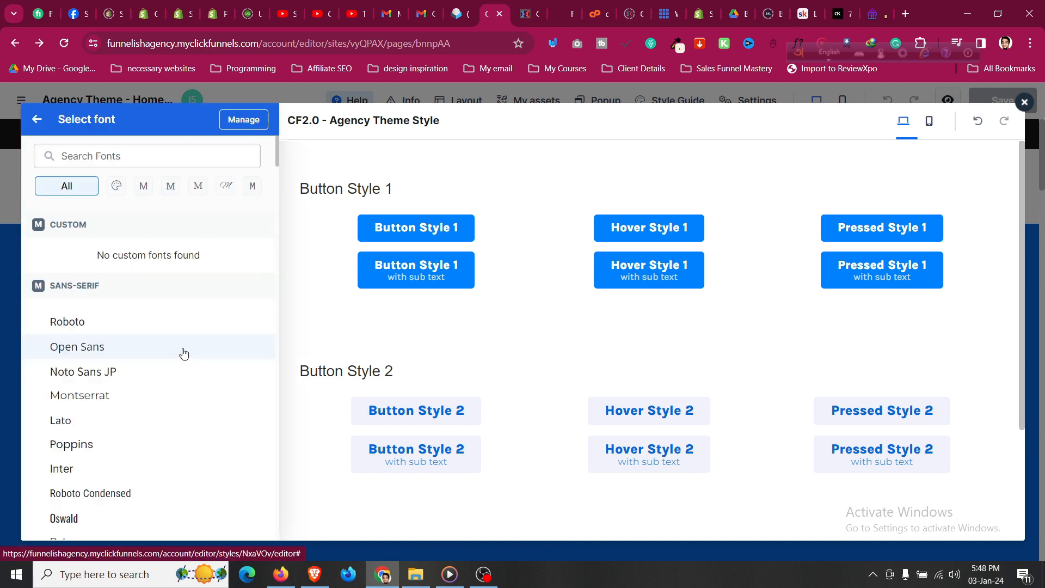
pyautogui.click(95, 427)
# Set the button sub text font to Lato and update the style guide.
pyautogui.scroll(-6, 126, 411)
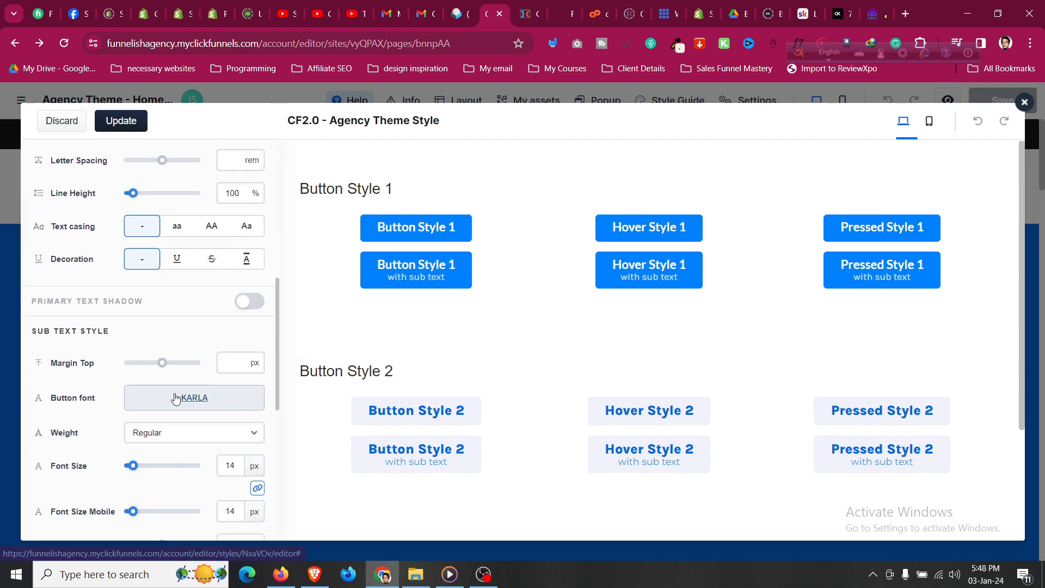
pyautogui.click(199, 398)
pyautogui.click(109, 421)
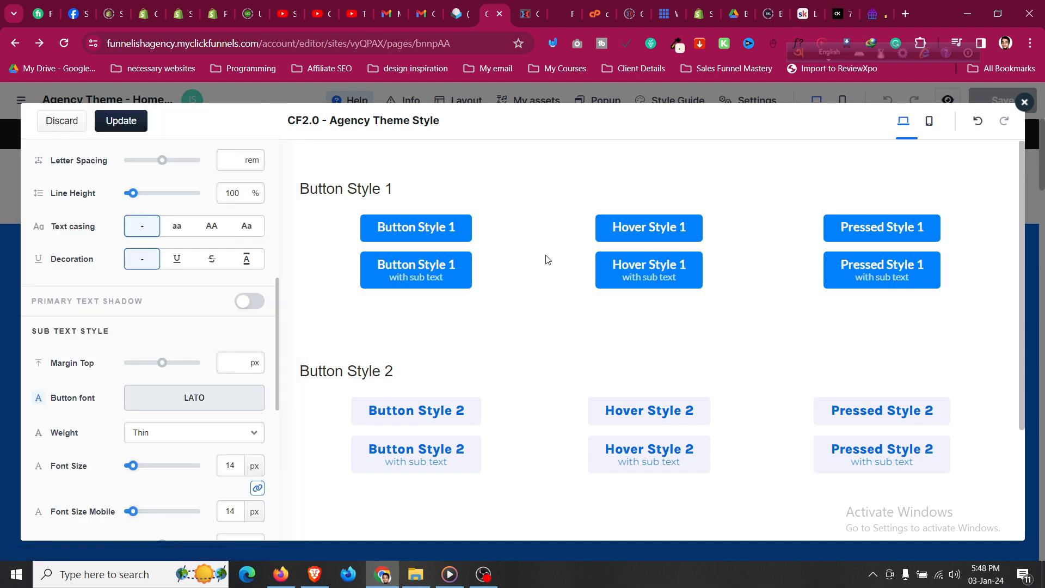
pyautogui.scroll(8, 116, 285)
pyautogui.click(126, 125)
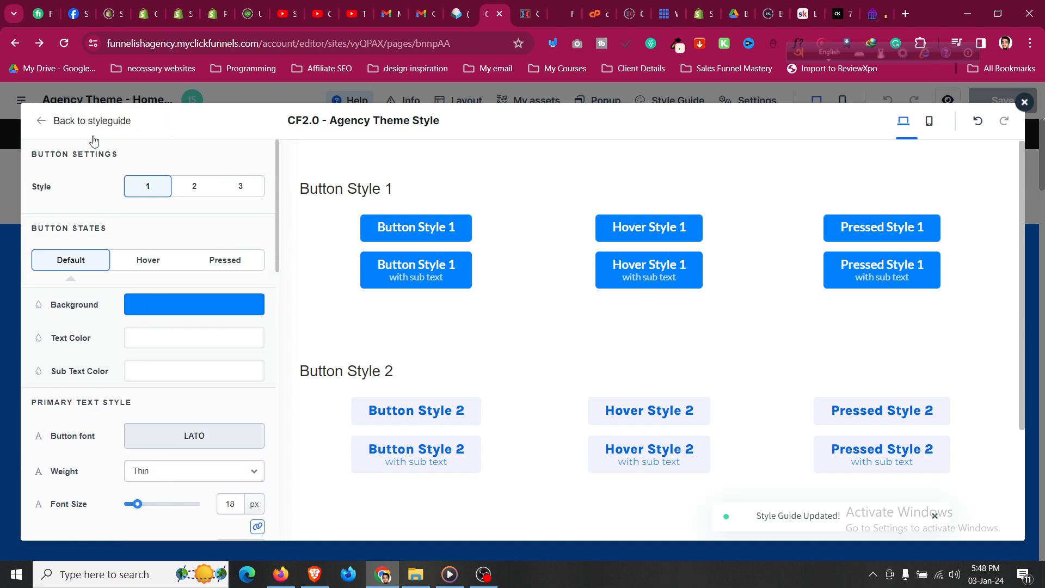
pyautogui.click(94, 124)
# Review the All Corners radius of 8 px, then exit the style guide back to the Home page editor.
pyautogui.click(125, 378)
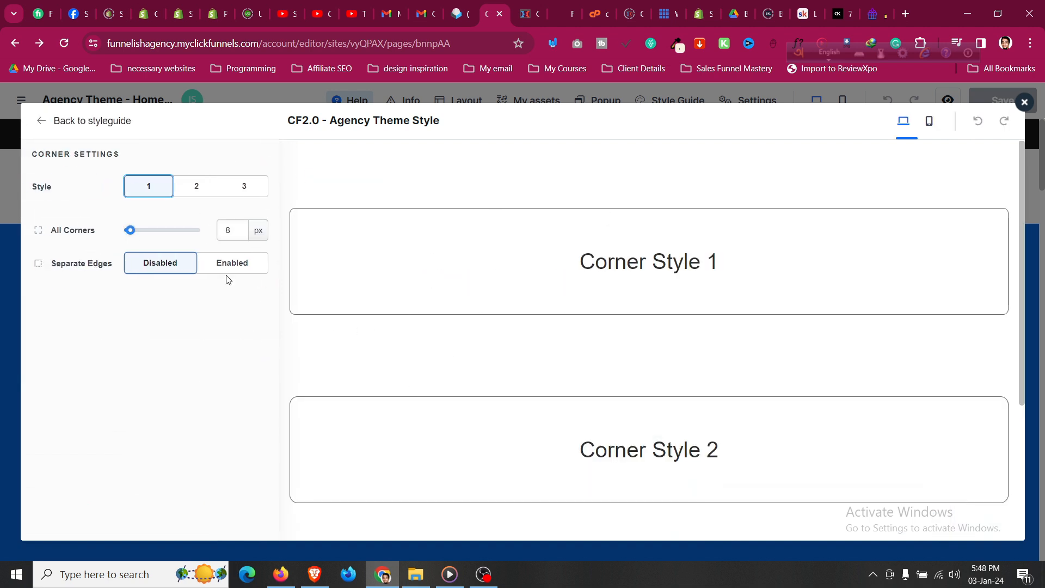
pyautogui.click(229, 235)
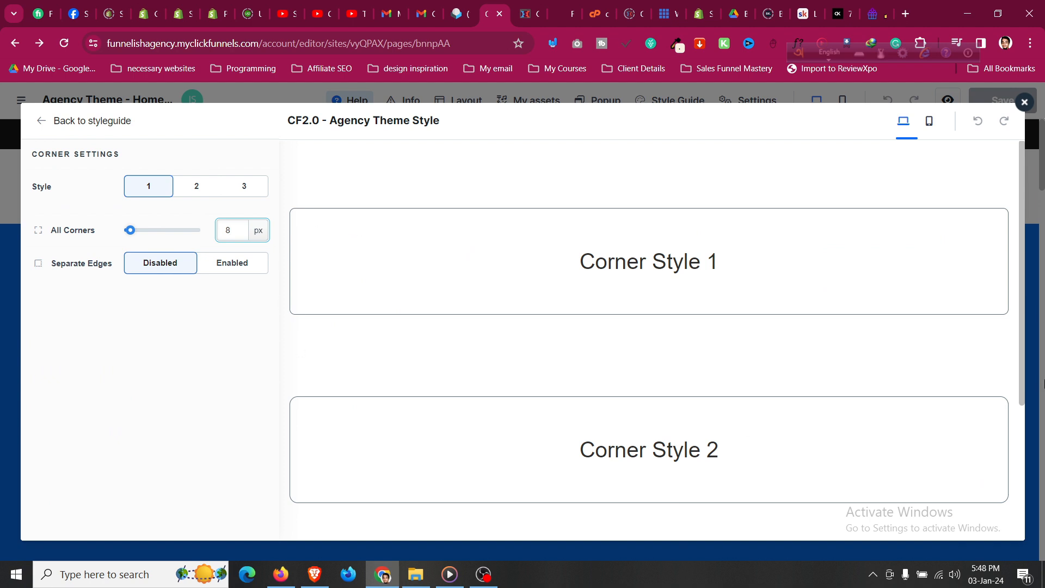
pyautogui.click(48, 123)
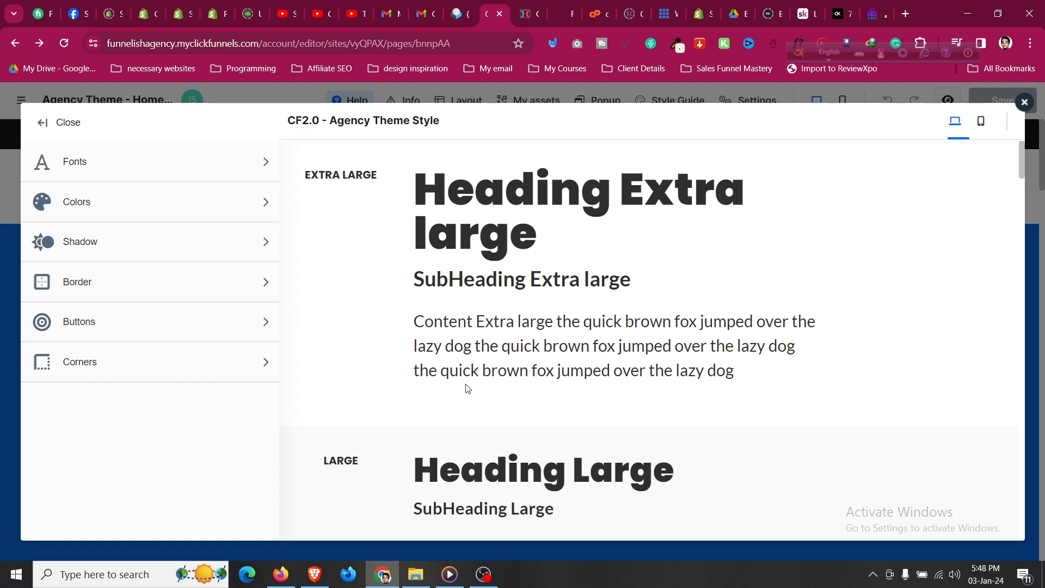
pyautogui.click(57, 123)
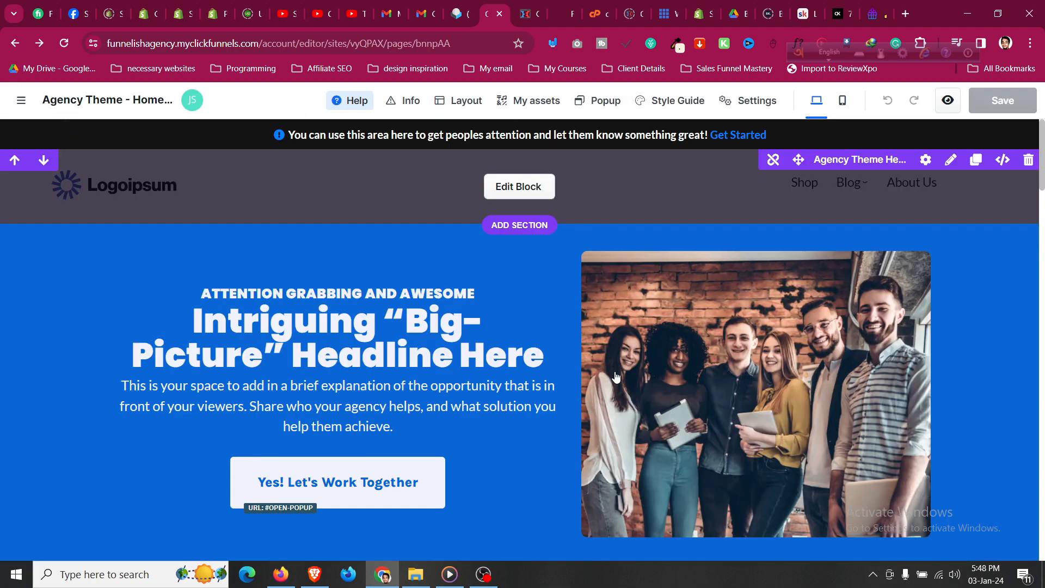
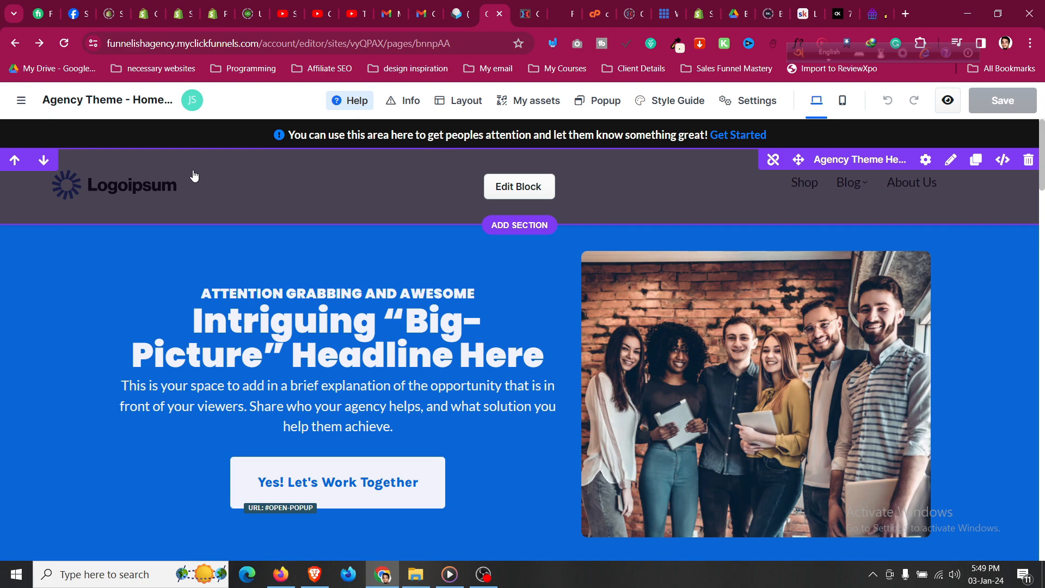
# Open the header block with the Logoipsum logo and Shop, Blog, About Us links as a universal block.
pyautogui.click(483, 574)
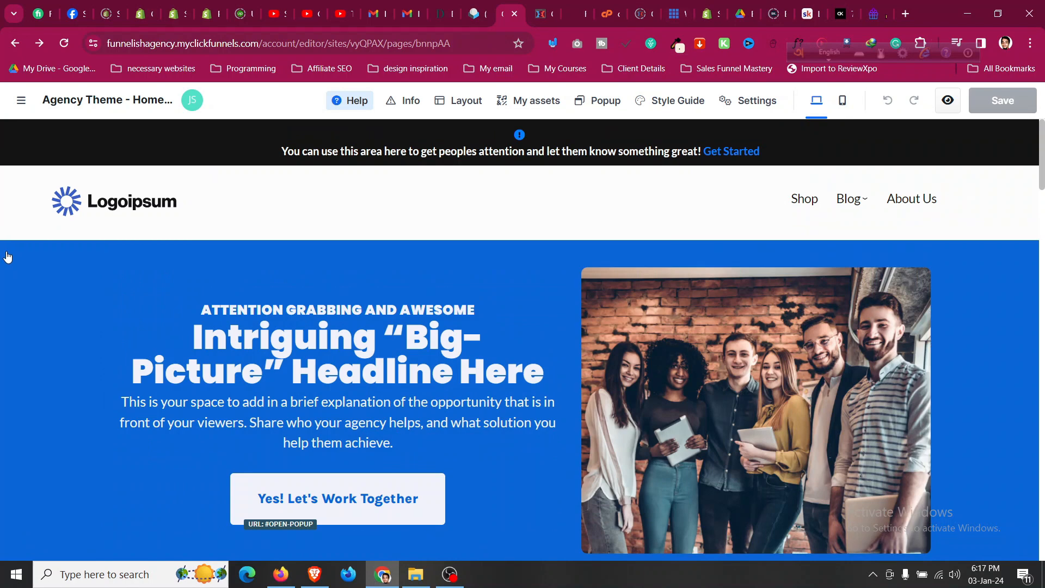
pyautogui.moveTo(17, 183)
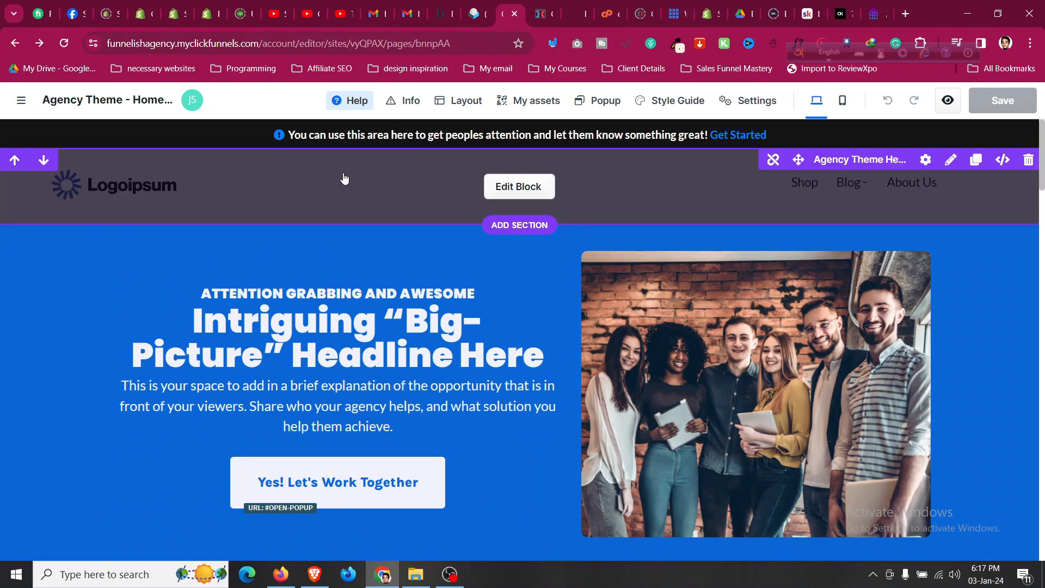
pyautogui.click(511, 194)
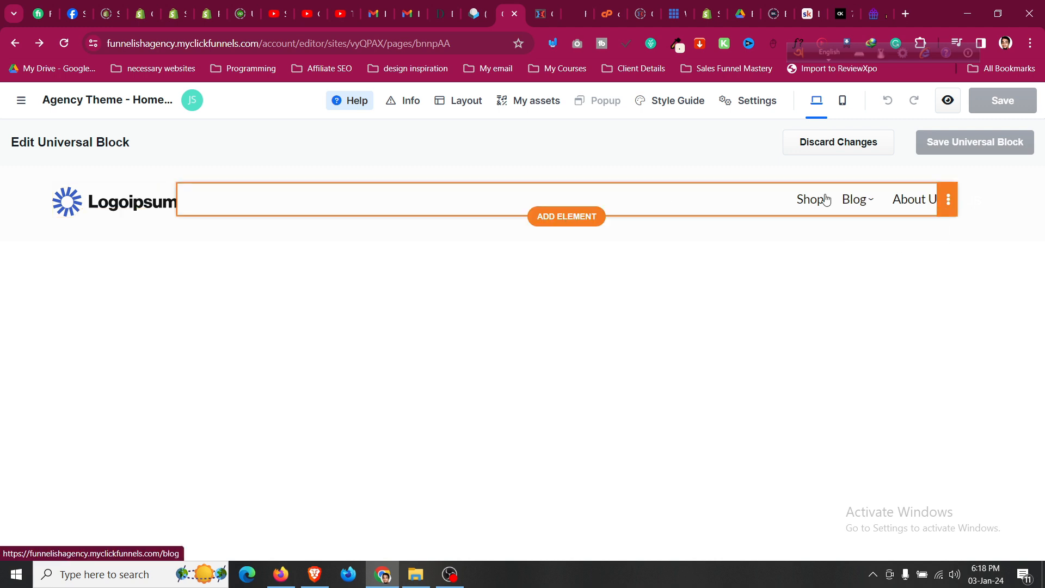
# Replace the header logo image with the round profile photo from the image gallery.
pyautogui.click(144, 207)
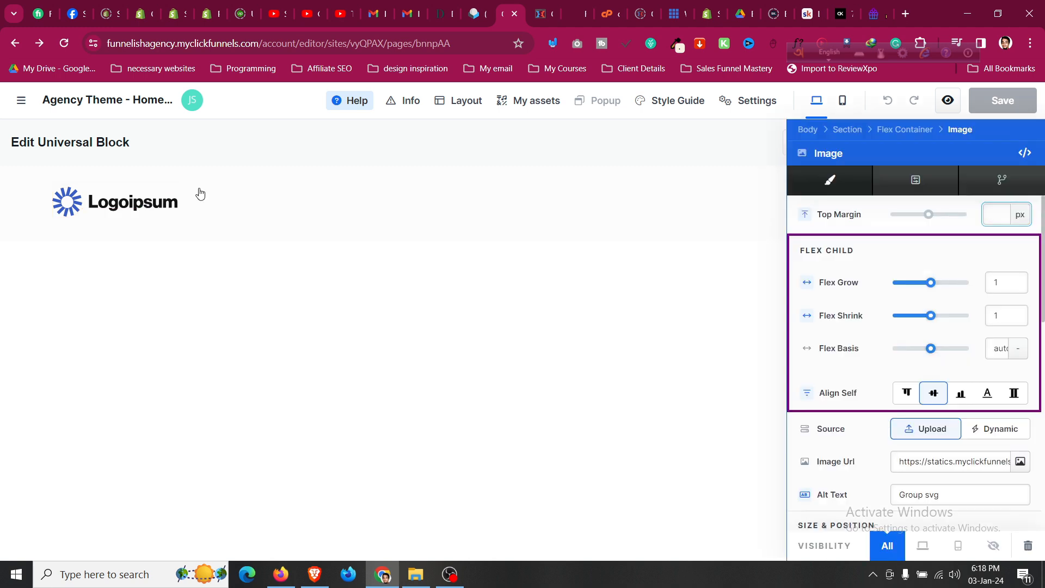
pyautogui.scroll(-1, 893, 324)
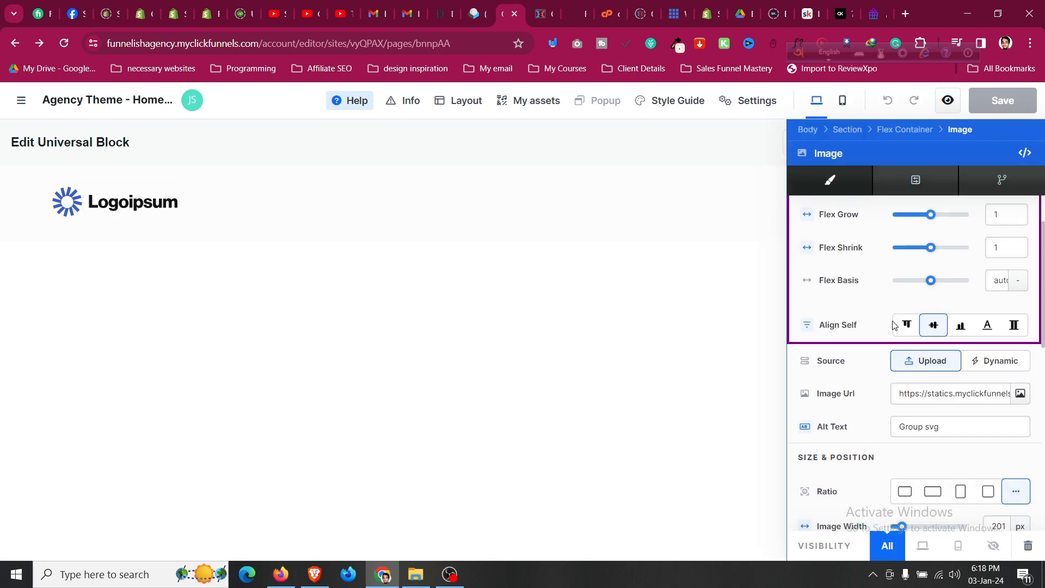
pyautogui.scroll(2, 893, 325)
pyautogui.scroll(-1, 929, 351)
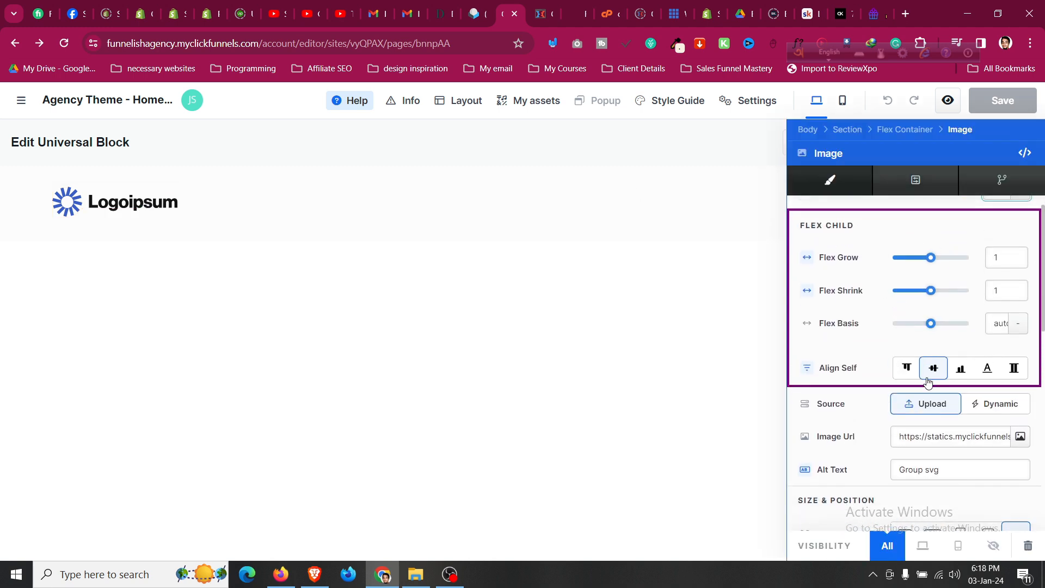
pyautogui.click(1019, 396)
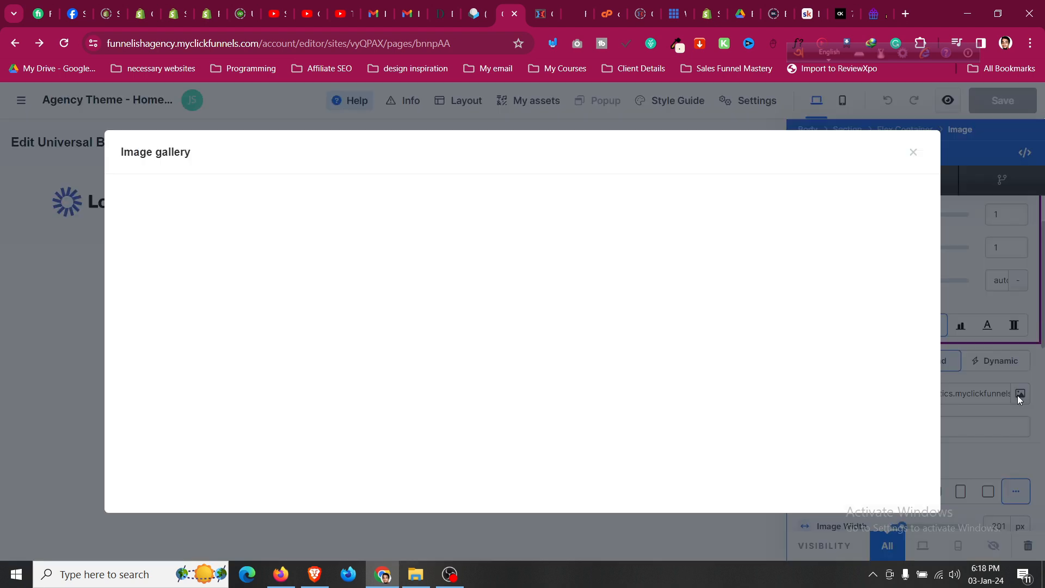
pyautogui.click(474, 228)
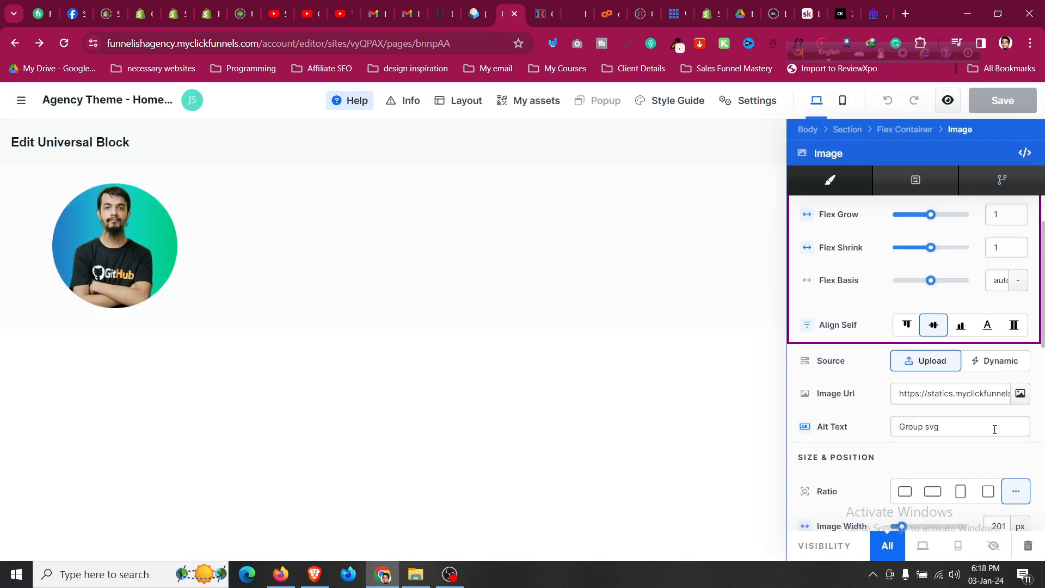
pyautogui.scroll(-3, 994, 430)
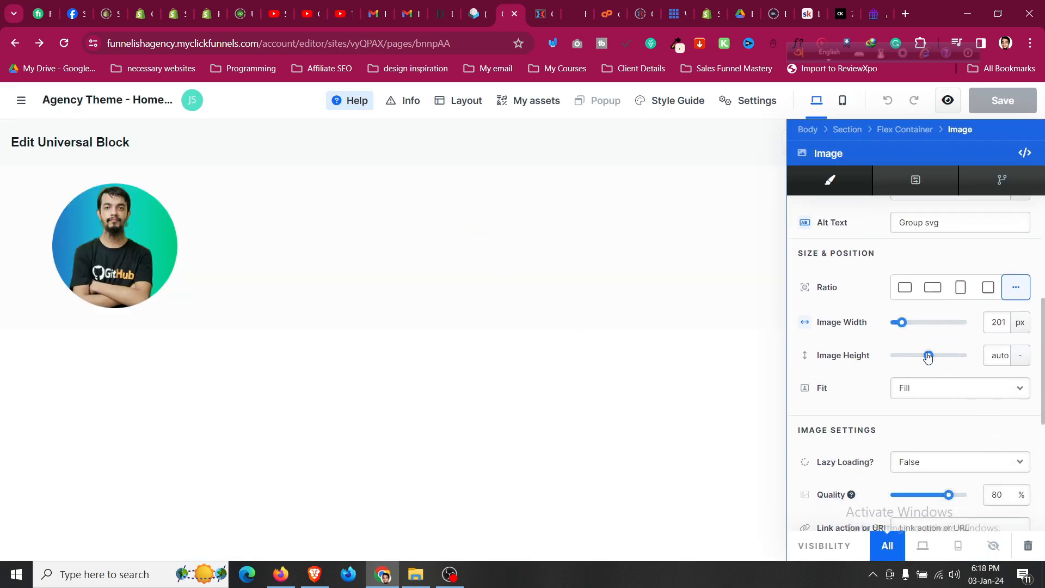
# Set the profile photo's image width to 102 px and its quality to 100%.
pyautogui.click(996, 322)
pyautogui.scroll(-2, 995, 327)
pyautogui.scroll(2, 980, 331)
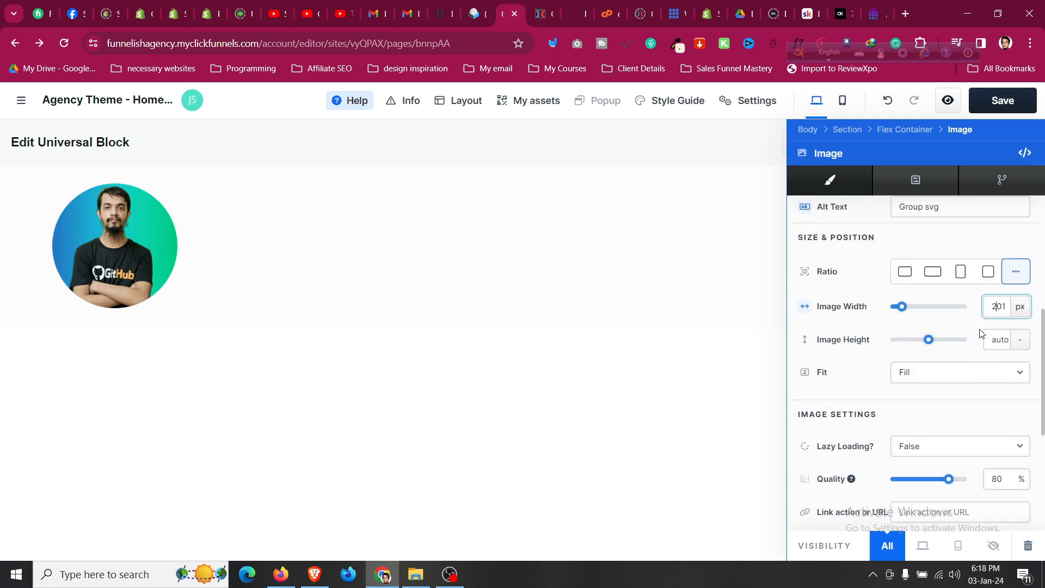
pyautogui.moveTo(899, 321); pyautogui.dragTo(899, 324)
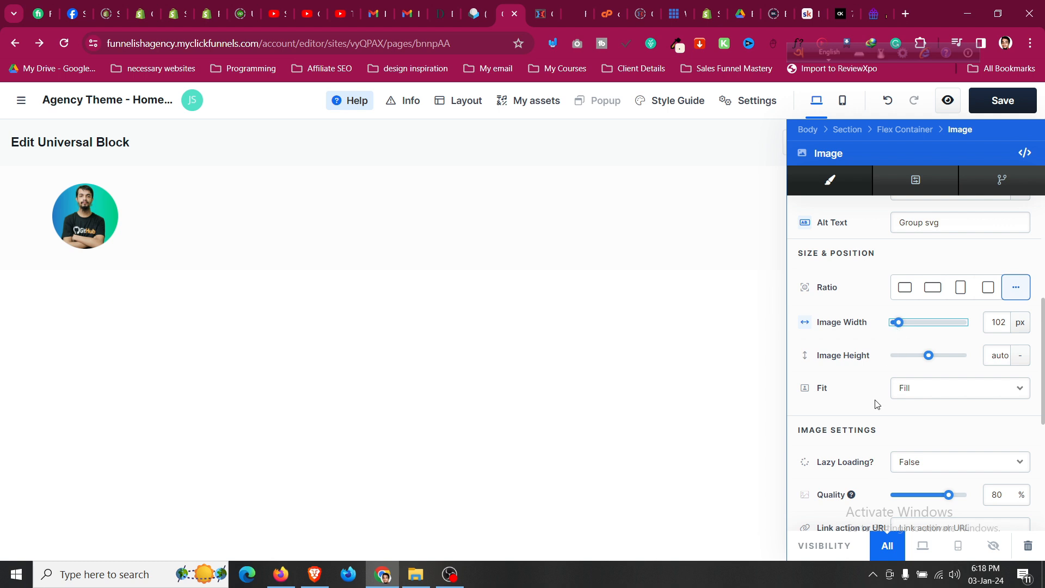
pyautogui.scroll(-2, 921, 390)
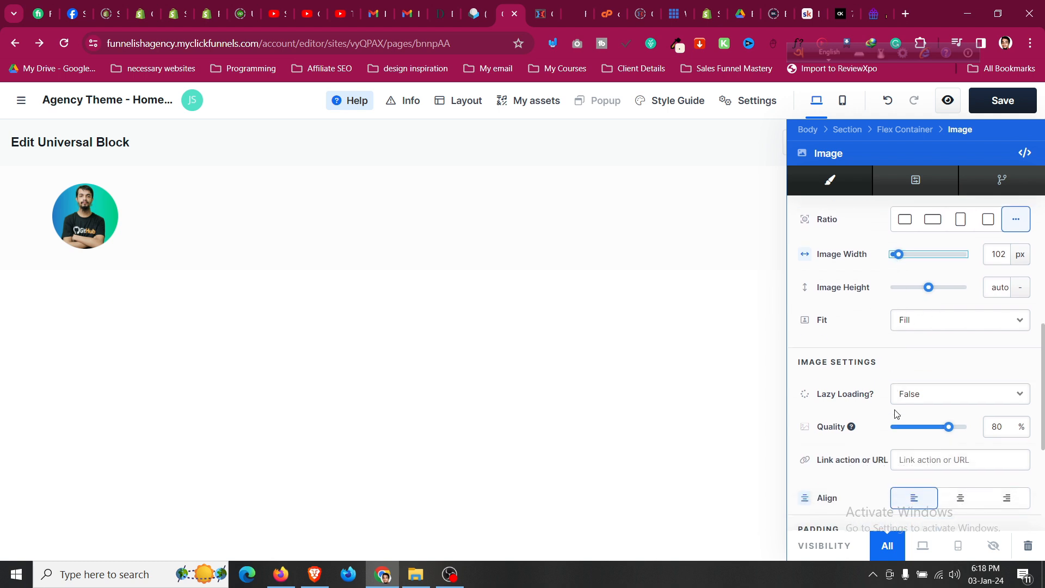
pyautogui.moveTo(949, 359); pyautogui.dragTo(975, 364)
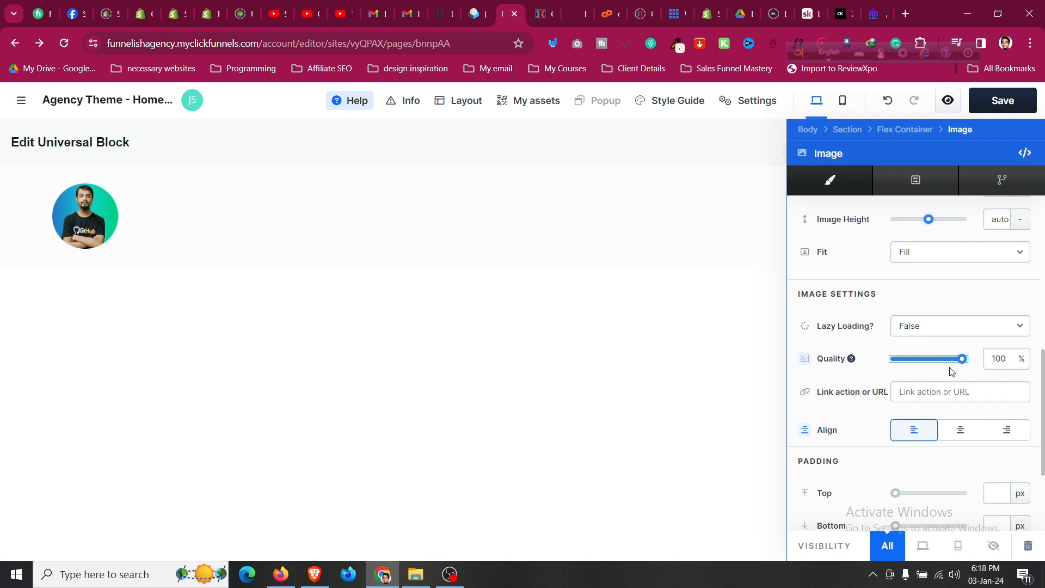
pyautogui.scroll(-3, 943, 379)
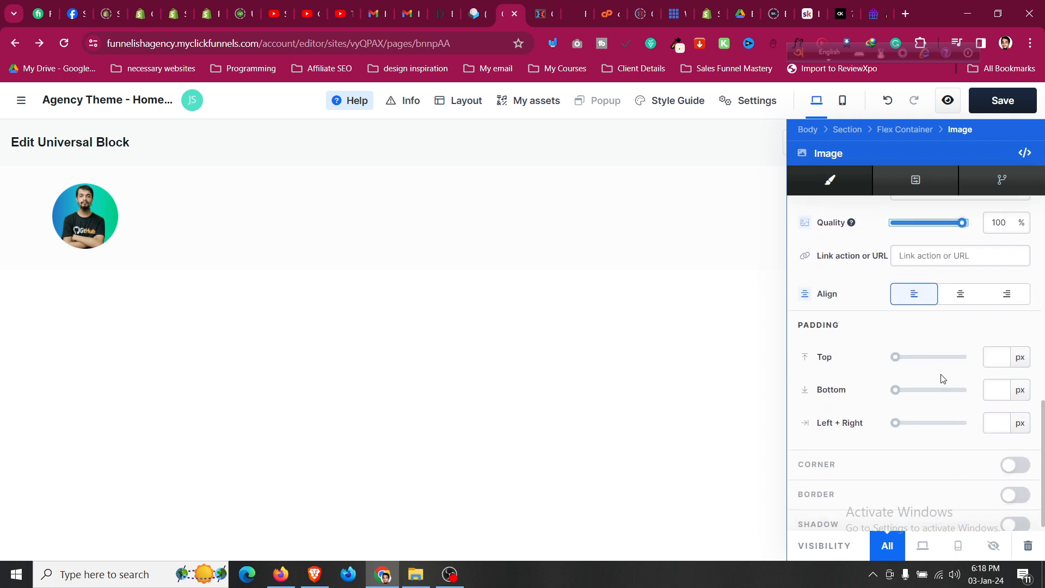
pyautogui.scroll(10, 943, 378)
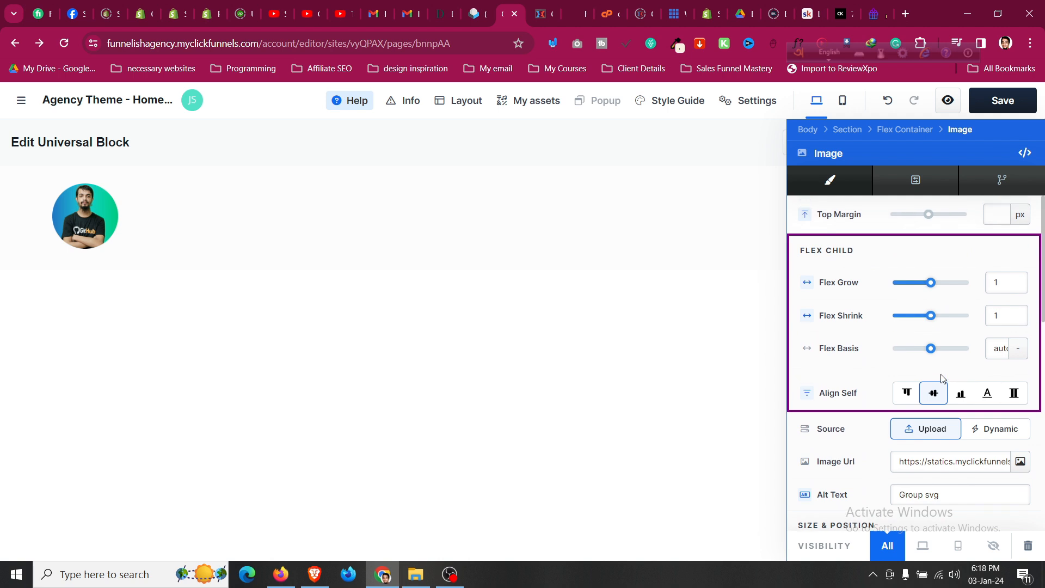
# Toggle the image's animation on and back off in advanced settings, then close the image settings.
pyautogui.click(918, 189)
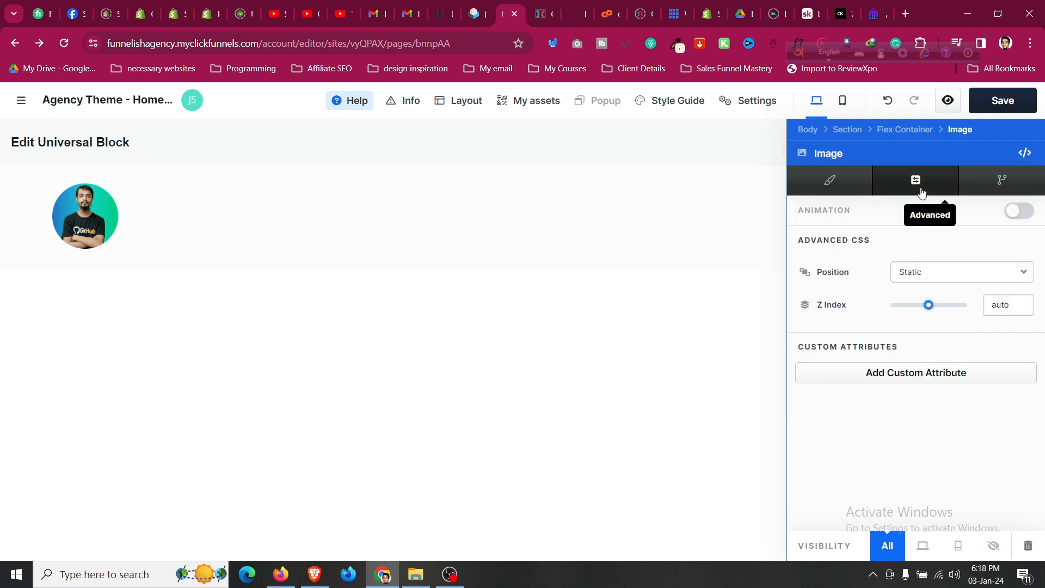
pyautogui.click(1025, 218)
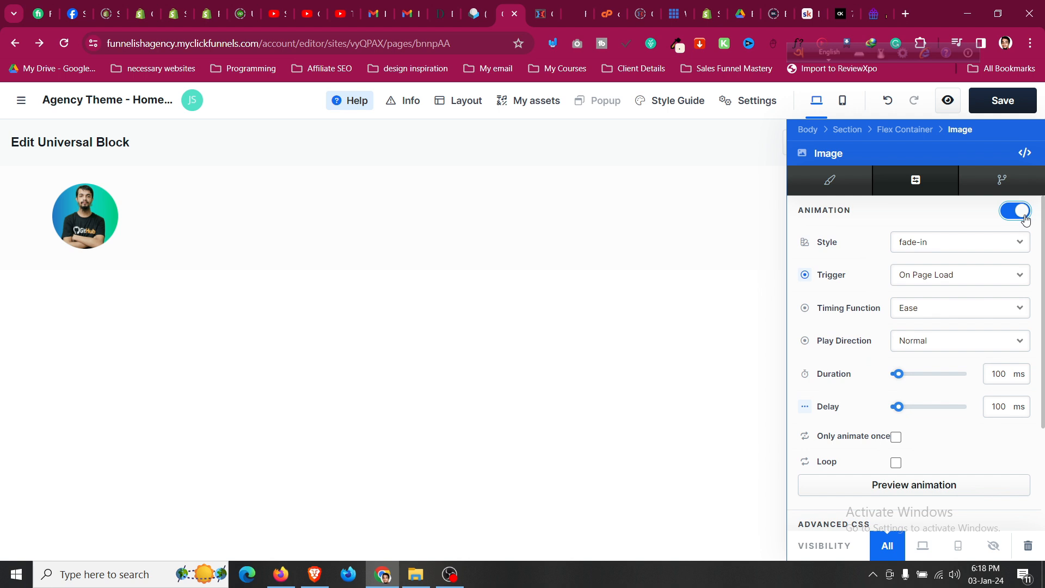
pyautogui.click(1025, 217)
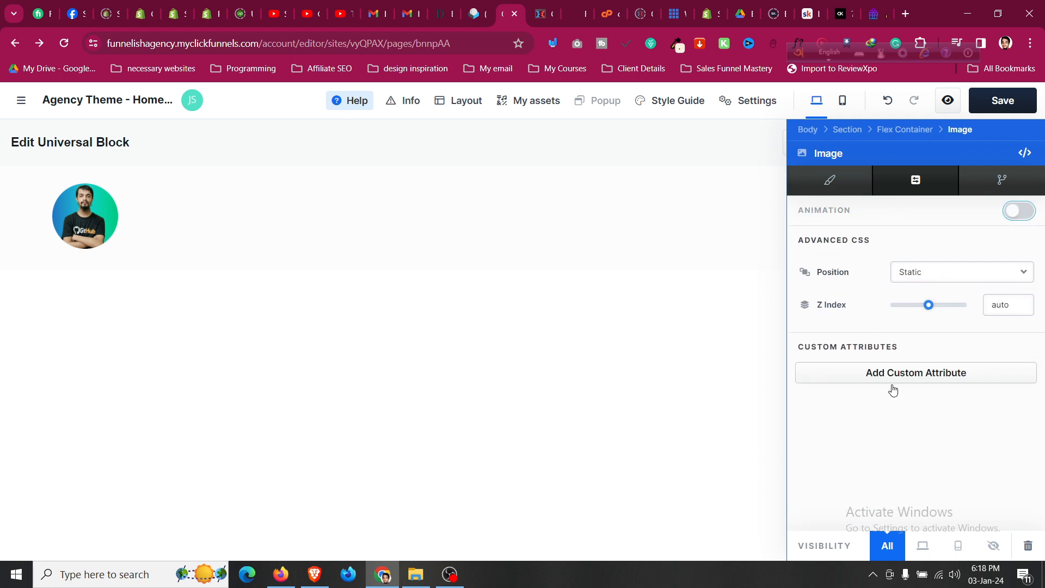
pyautogui.click(531, 219)
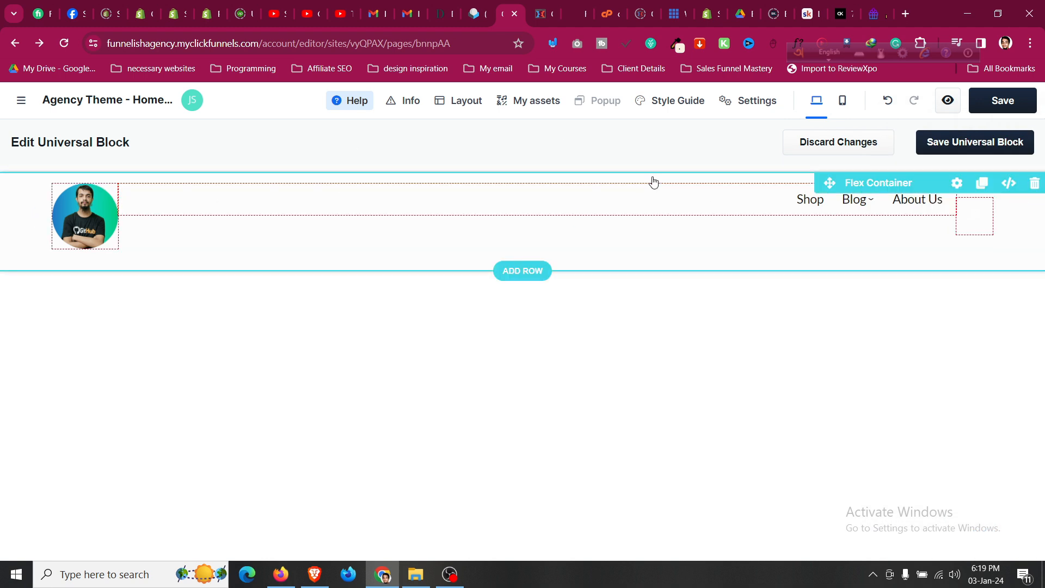
# Review the header flex container's background paint options without changing them.
pyautogui.click(21, 202)
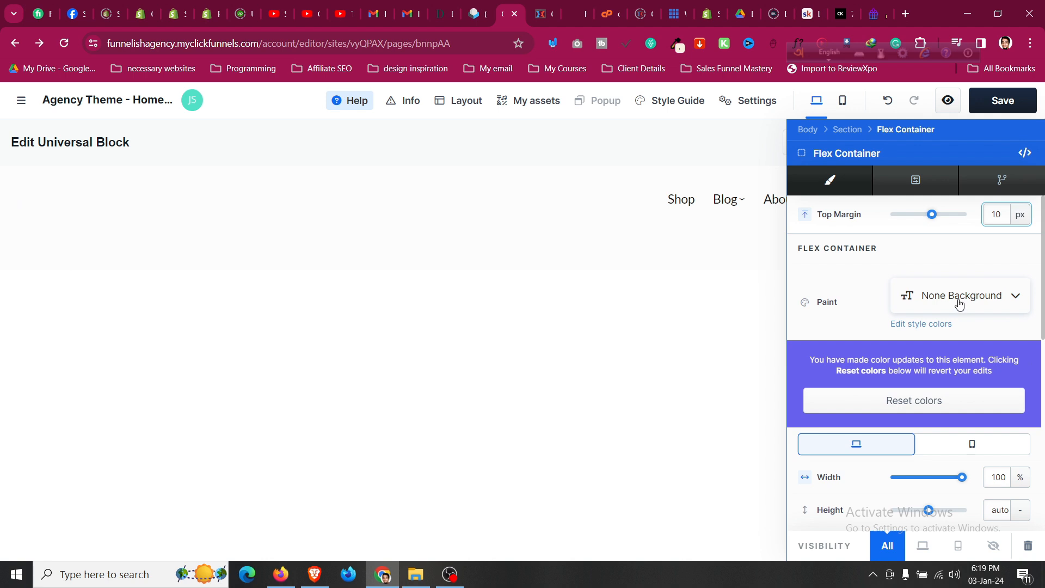
pyautogui.click(936, 304)
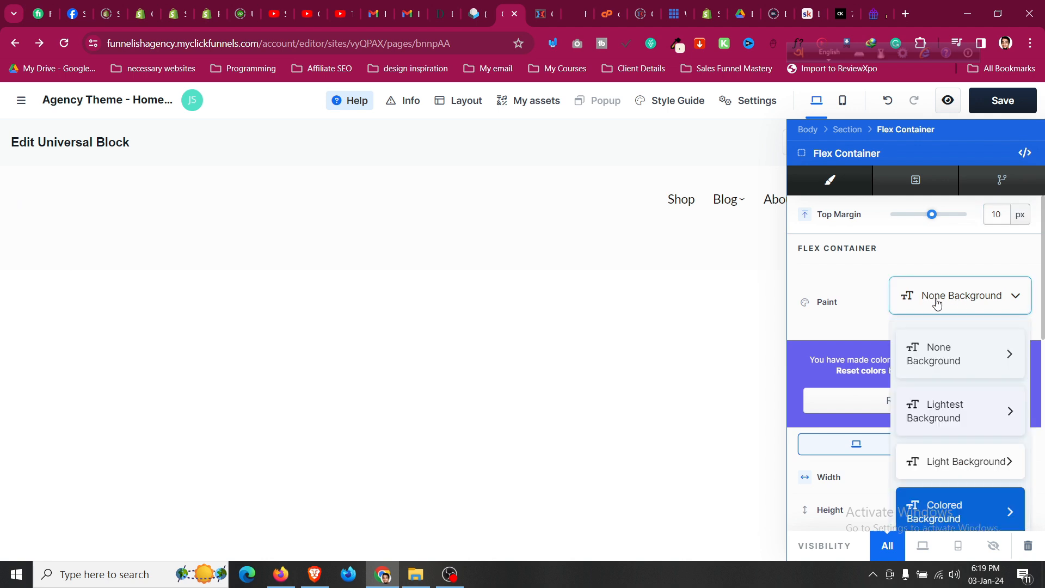
pyautogui.scroll(-3, 966, 439)
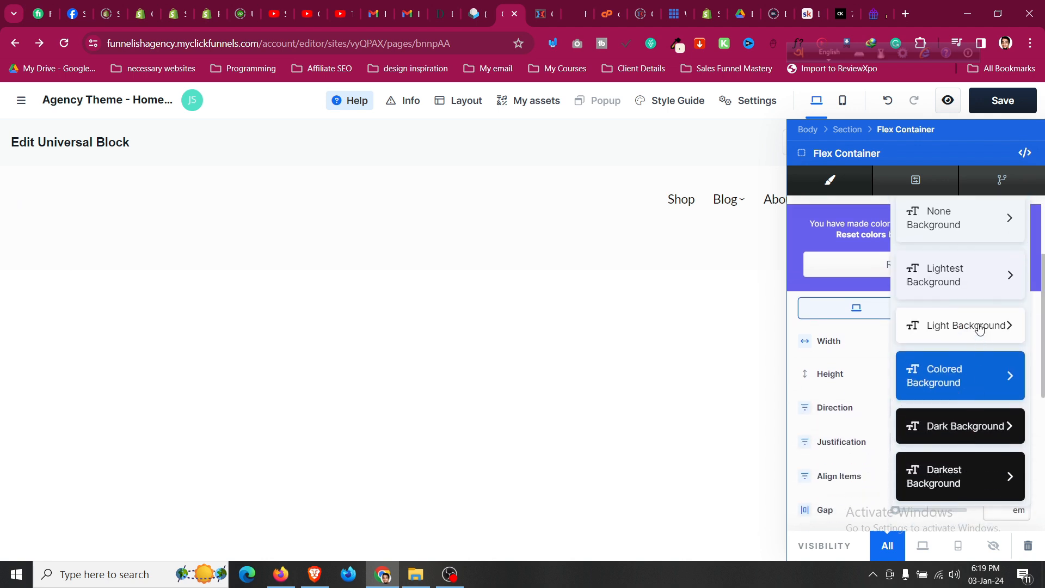
pyautogui.click(978, 333)
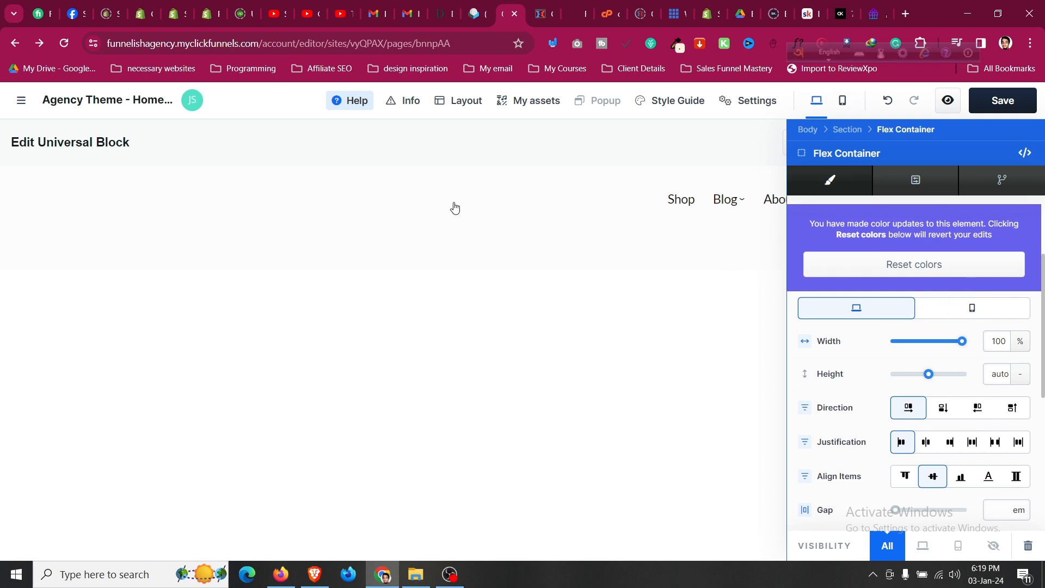
pyautogui.click(629, 198)
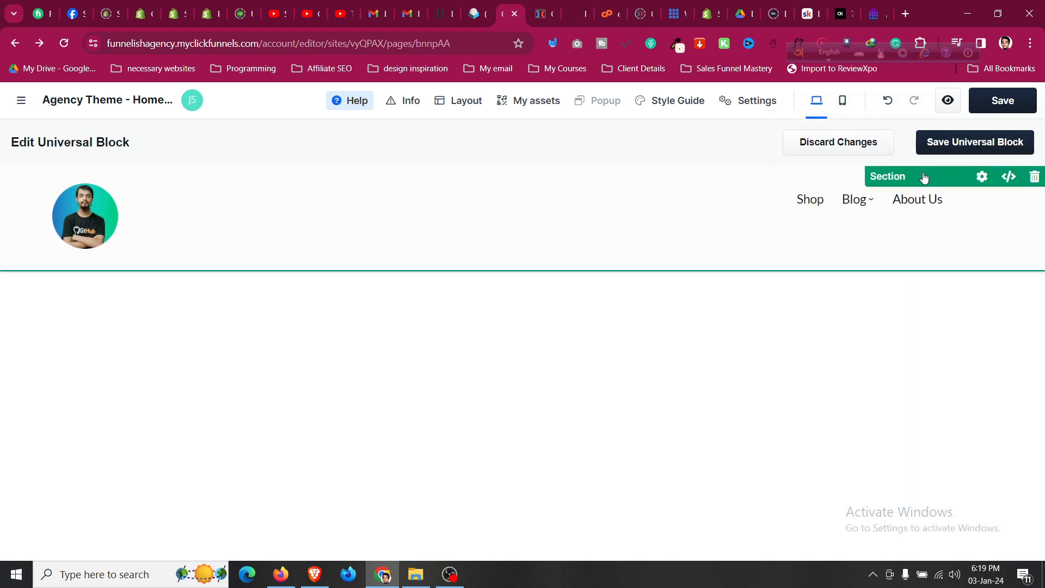
# Set the header section's background to Lightest, then Darkest Background.
pyautogui.click(897, 176)
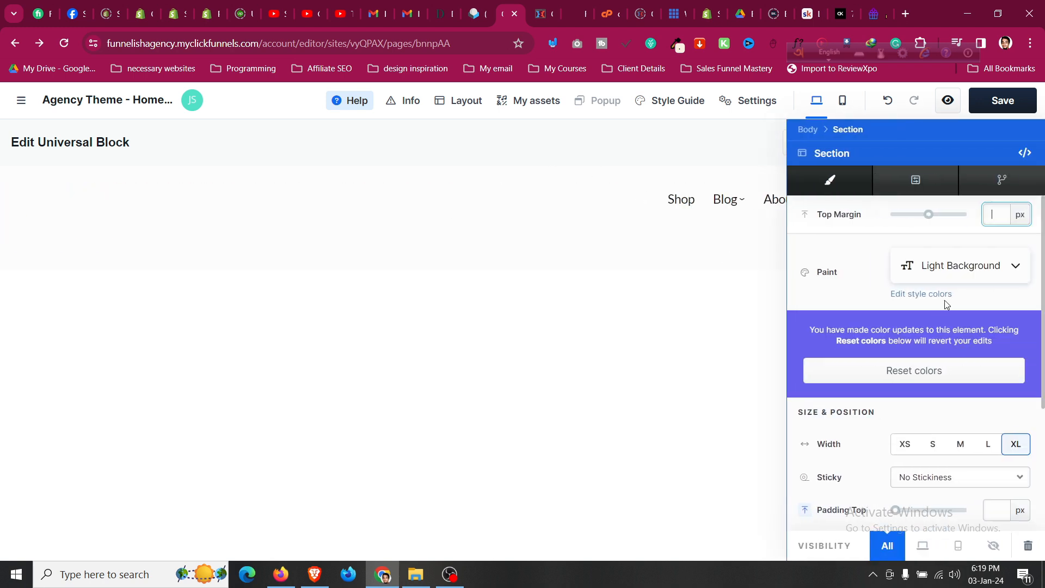
pyautogui.scroll(-2, 930, 305)
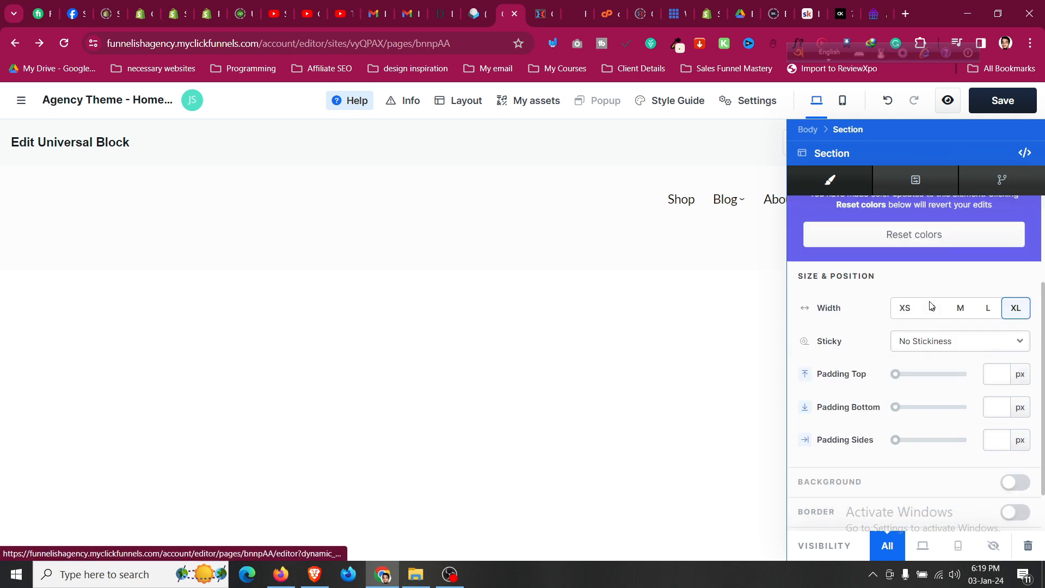
pyautogui.scroll(-1, 930, 305)
pyautogui.scroll(3, 930, 305)
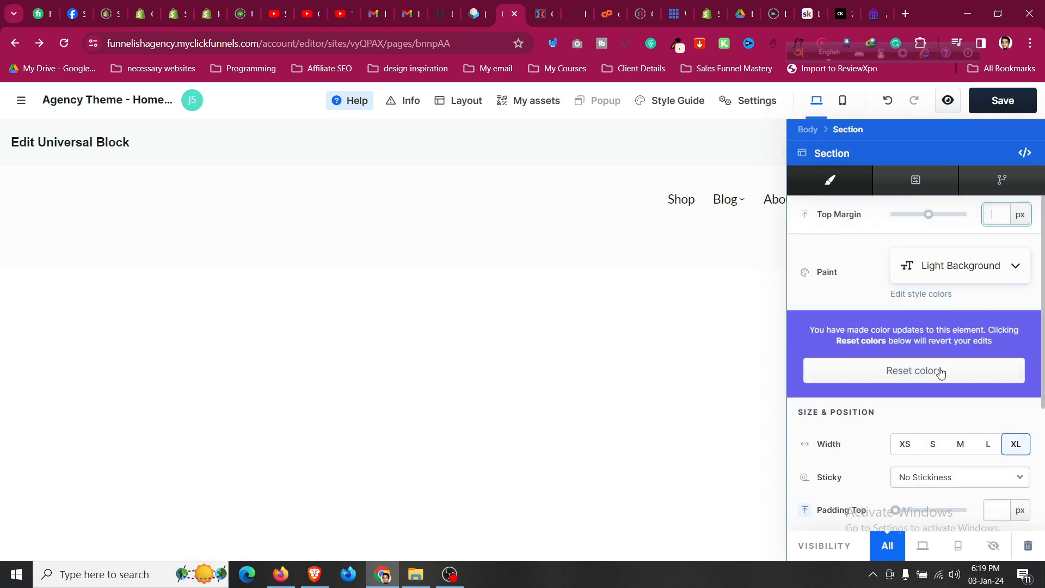
pyautogui.click(947, 277)
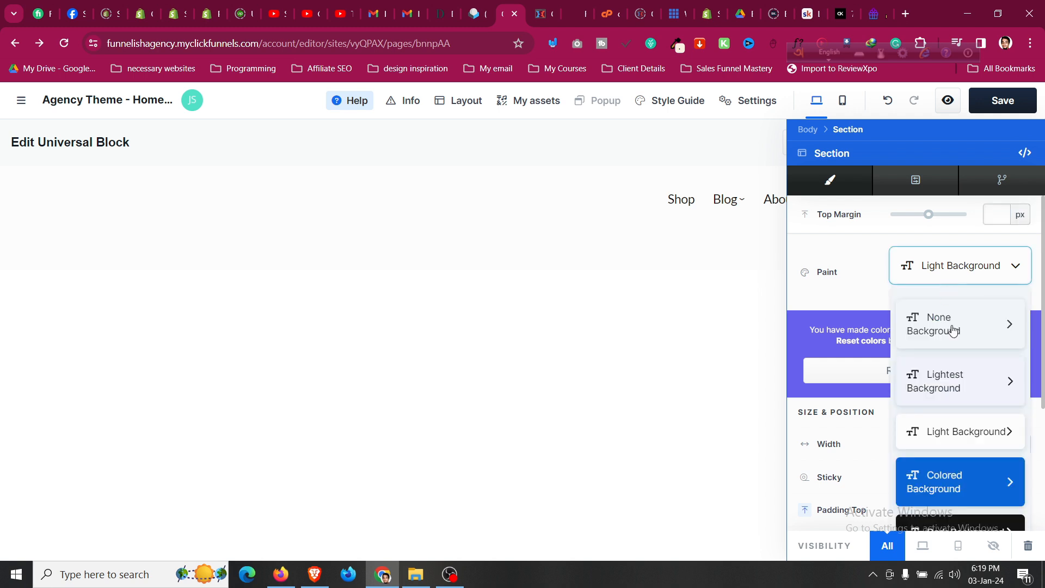
pyautogui.click(958, 377)
pyautogui.click(960, 291)
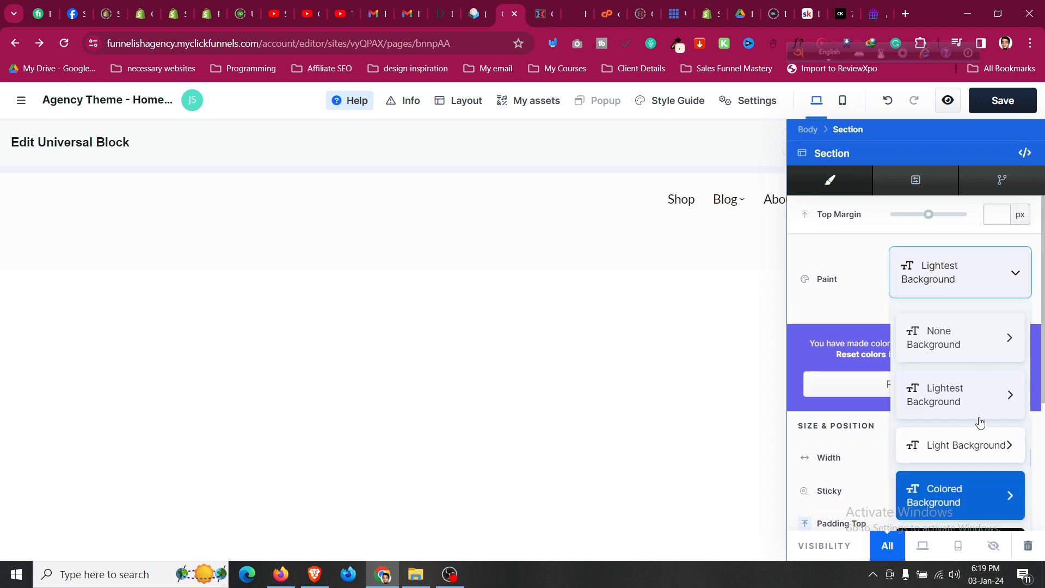
pyautogui.scroll(-3, 977, 391)
pyautogui.click(970, 398)
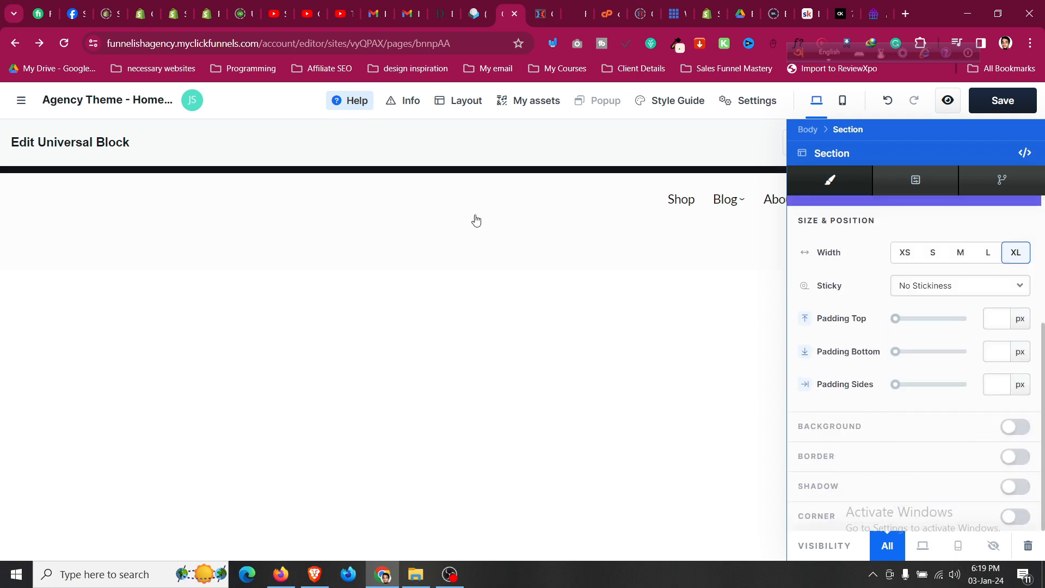
pyautogui.click(490, 243)
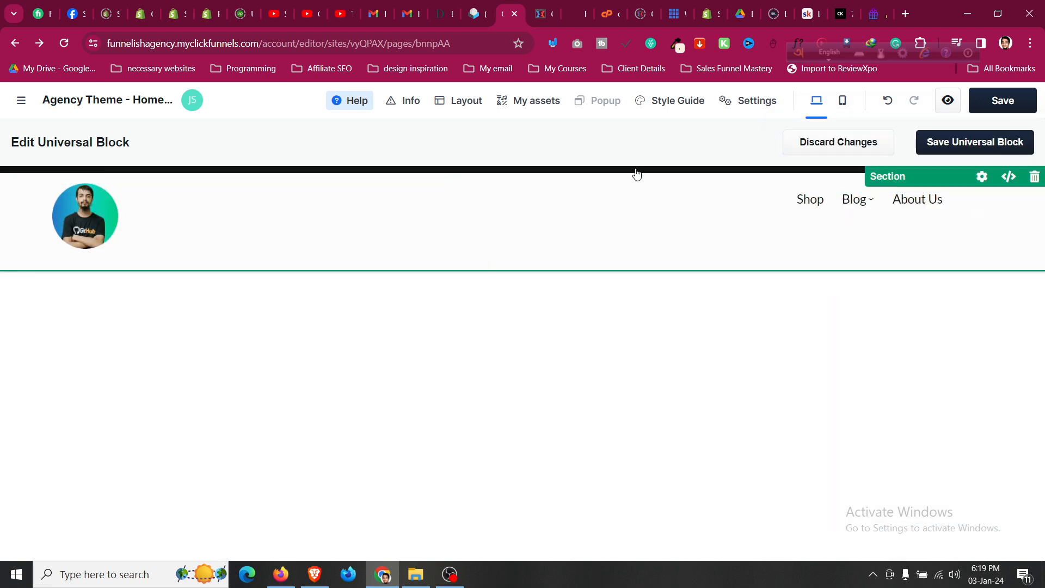
# Give the header's flex container the Darkest Background.
pyautogui.click(569, 181)
pyautogui.click(1000, 297)
pyautogui.scroll(-3, 974, 425)
pyautogui.click(972, 430)
pyautogui.click(674, 158)
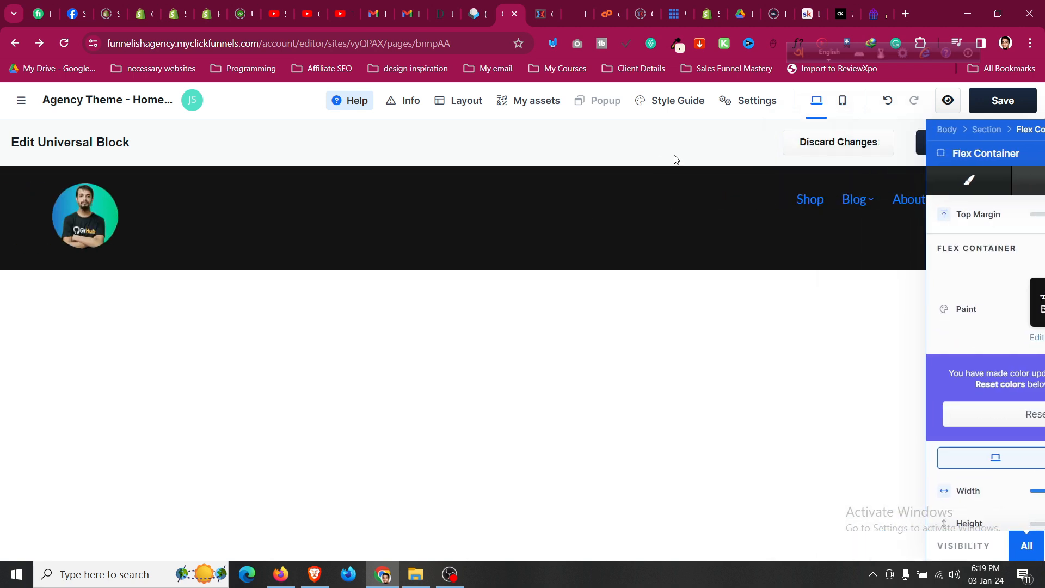
# Set both the header section and its inner container to None Background.
pyautogui.click(877, 176)
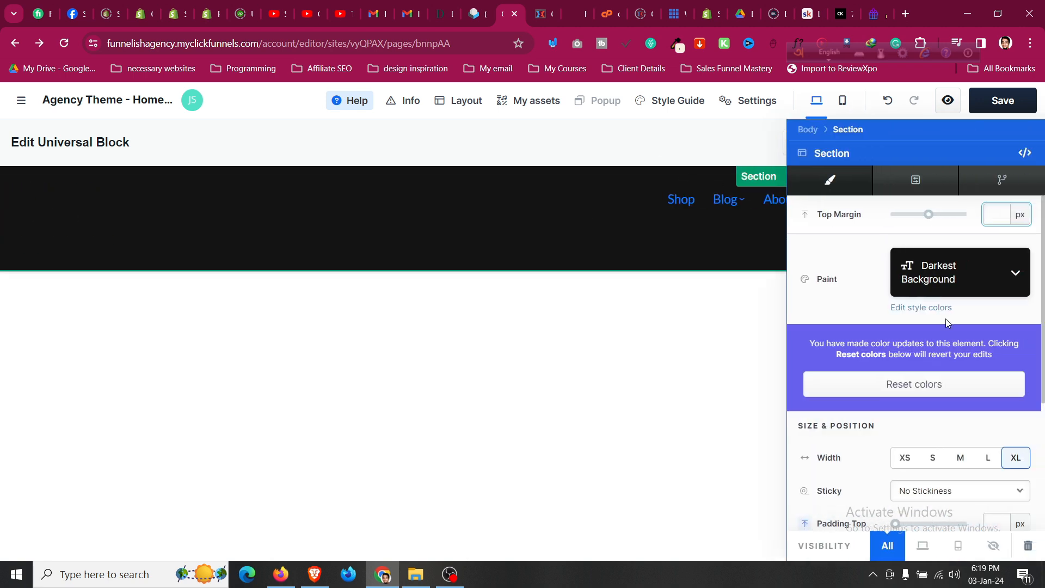
pyautogui.click(954, 275)
pyautogui.click(956, 329)
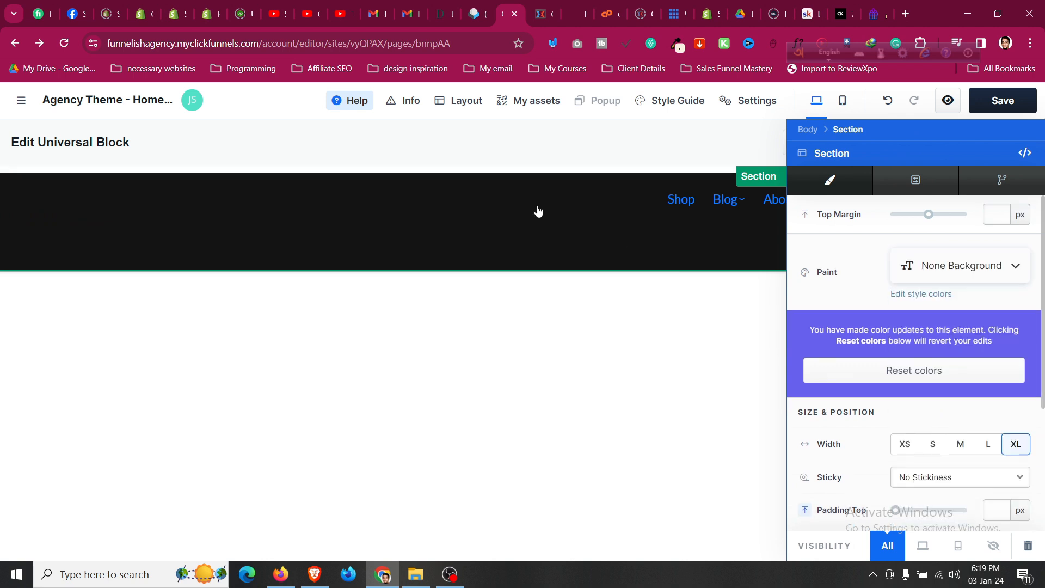
pyautogui.click(276, 215)
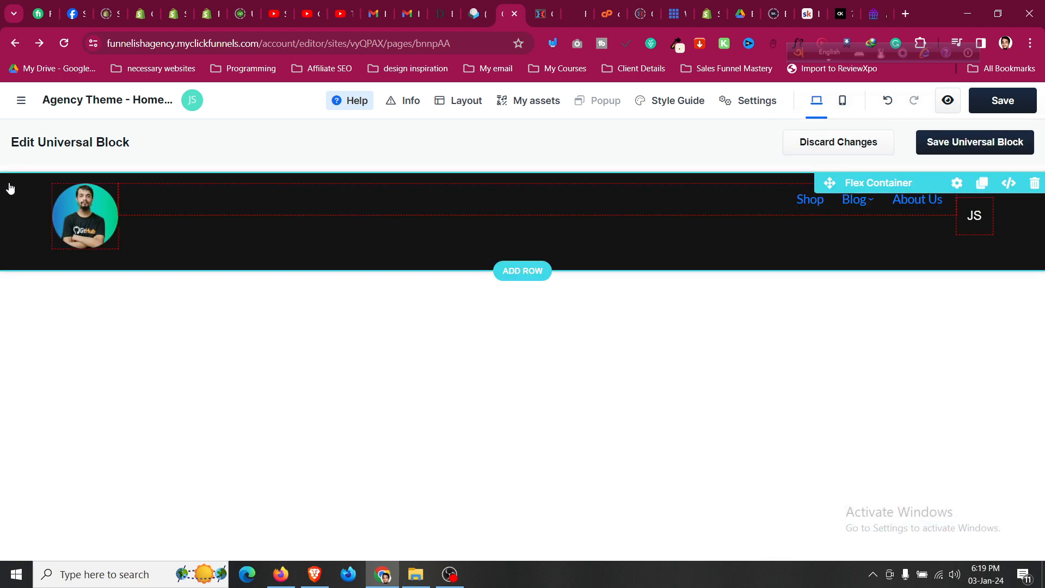
pyautogui.click(12, 203)
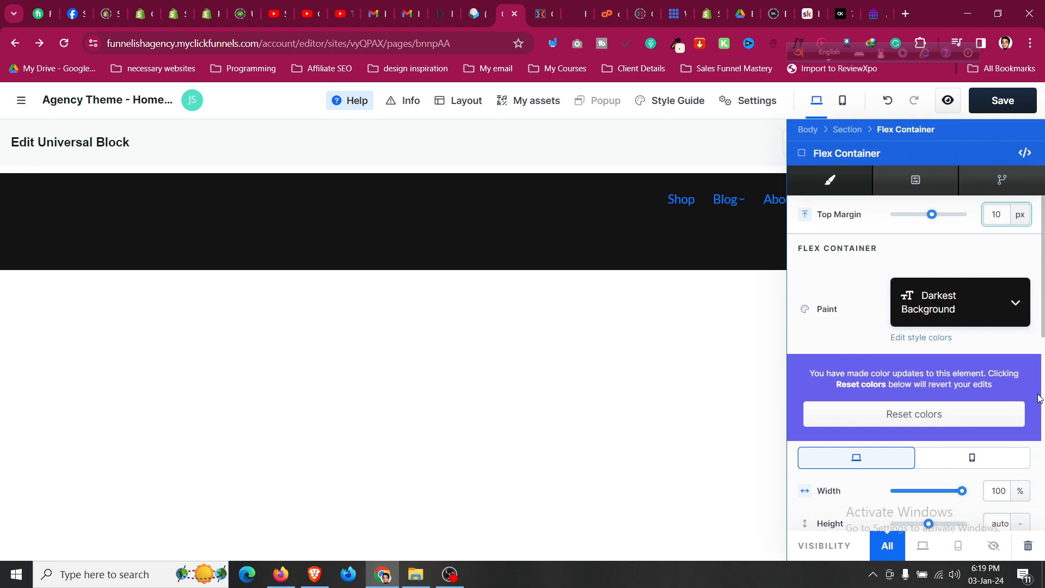
pyautogui.click(996, 316)
pyautogui.click(968, 367)
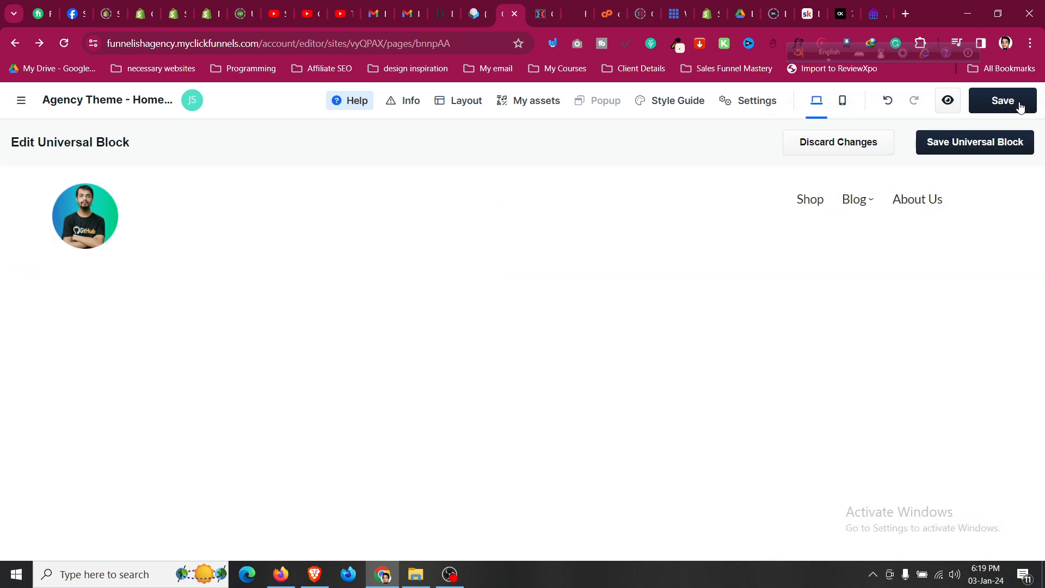
# Save the header universal block and show the Agency Theme's site pages list.
pyautogui.click(1005, 142)
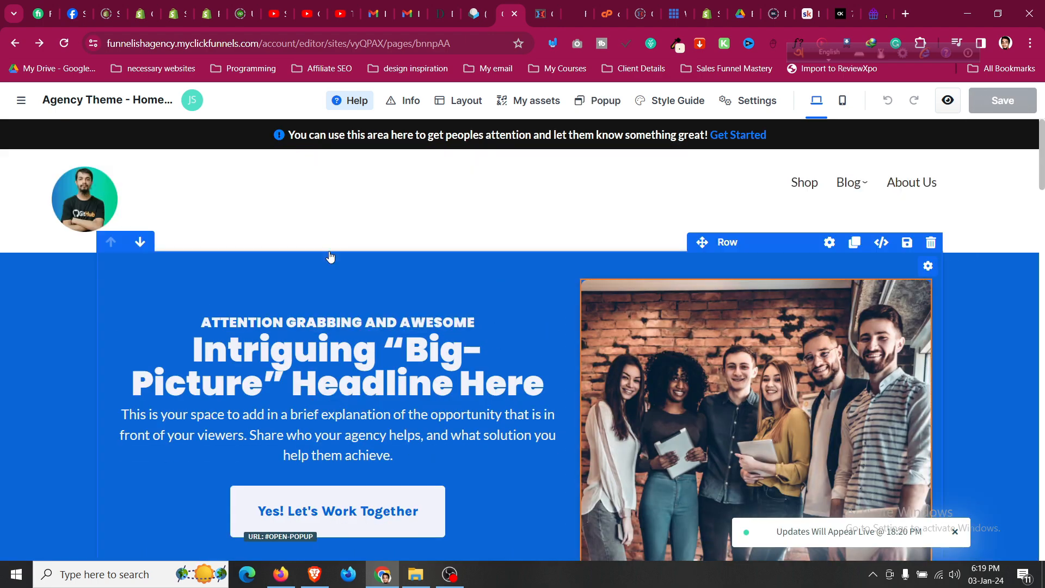
pyautogui.click(21, 100)
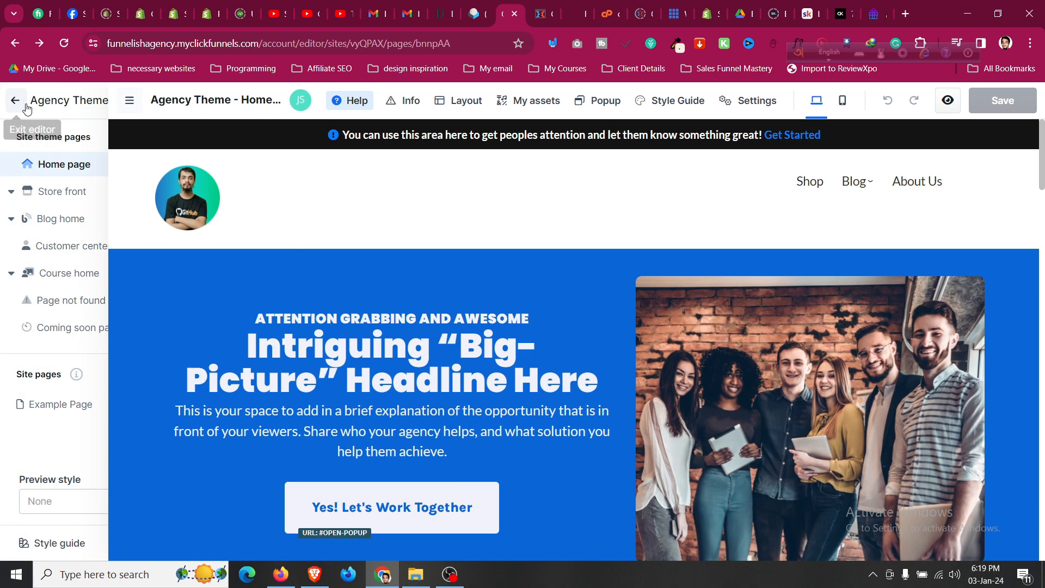
# Open the Store front page, inspect the 'Check Out Our Products' headline settings, and reopen the pages list.
pyautogui.click(63, 192)
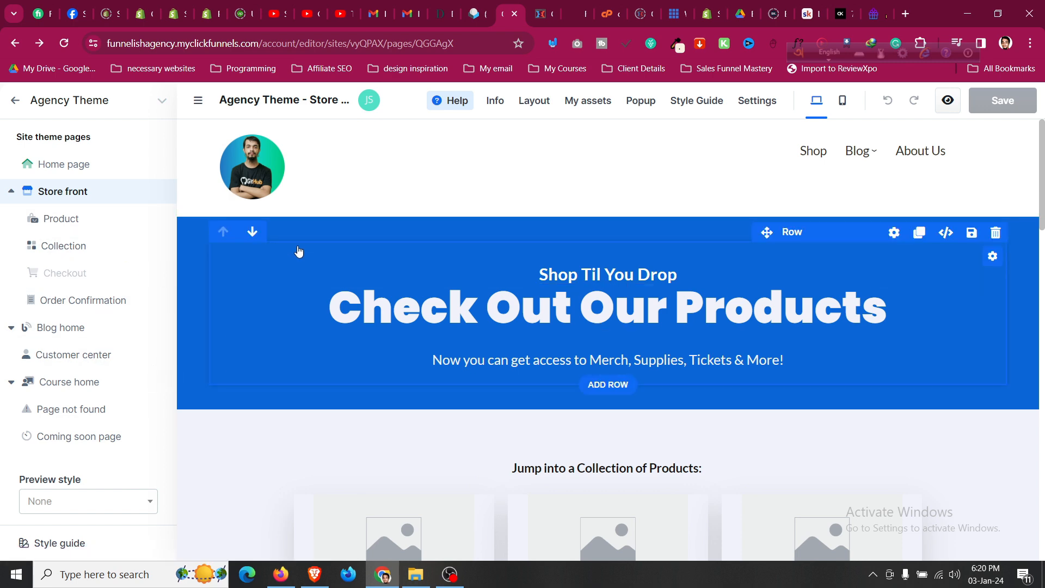
pyautogui.scroll(-5, 299, 258)
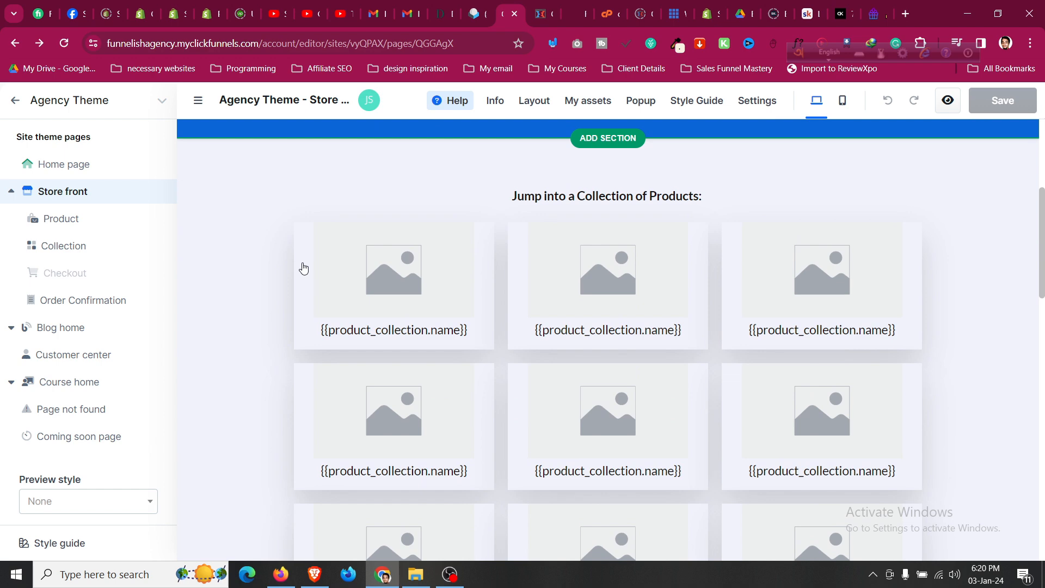
pyautogui.scroll(5, 302, 264)
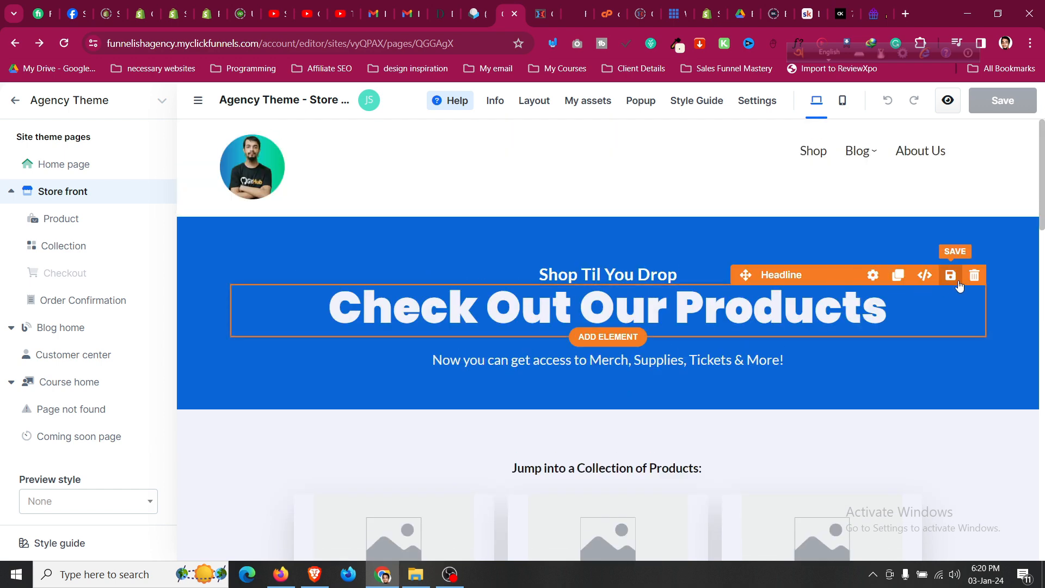
pyautogui.click(872, 275)
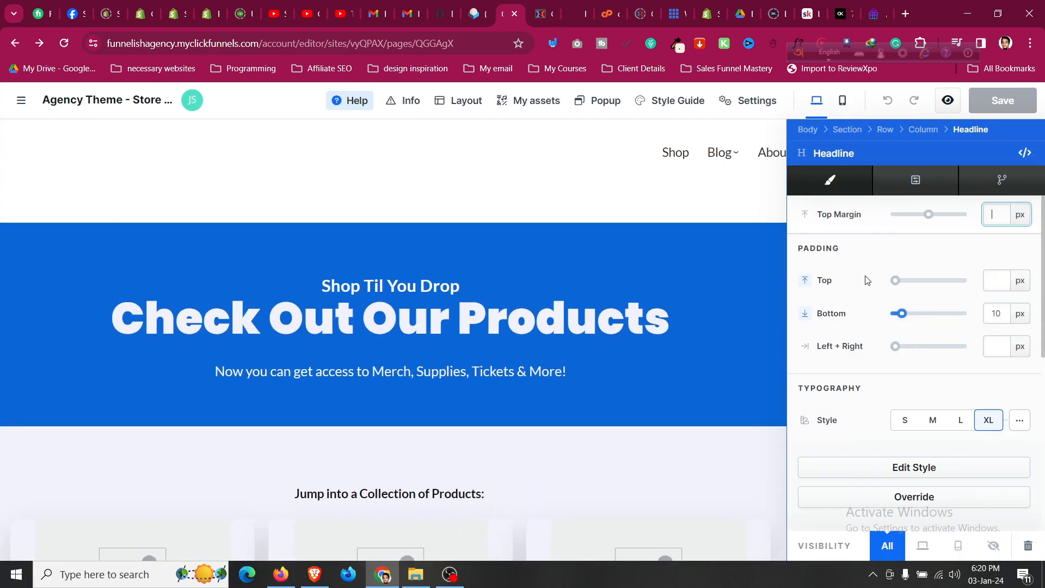
pyautogui.scroll(-3, 882, 350)
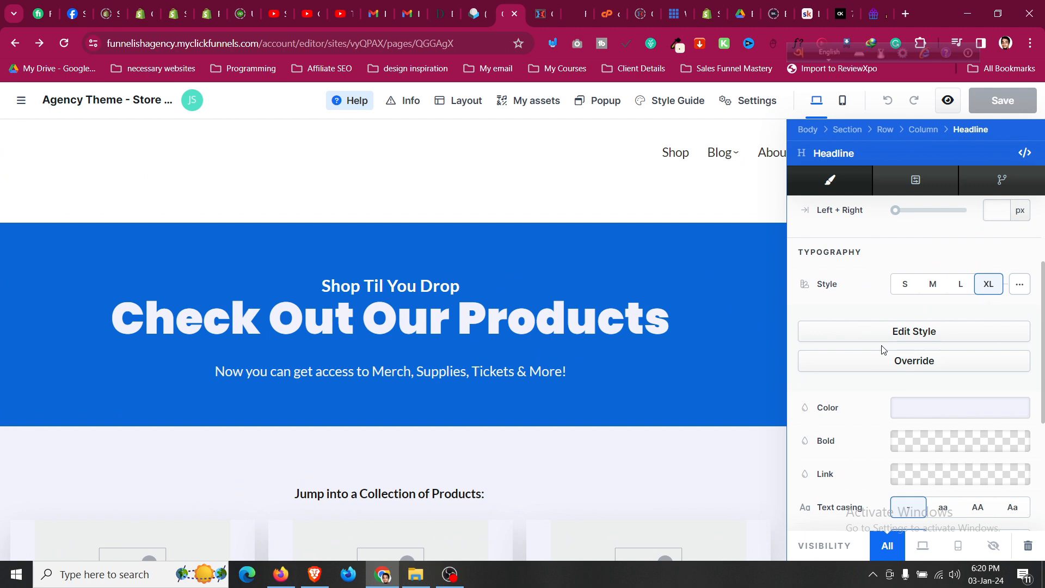
pyautogui.click(593, 321)
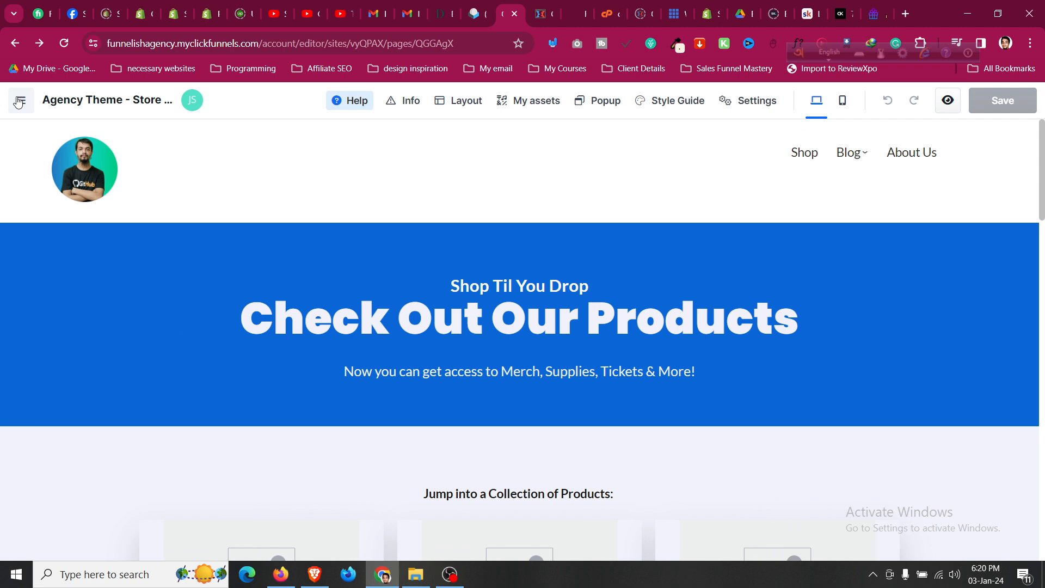
pyautogui.click(19, 100)
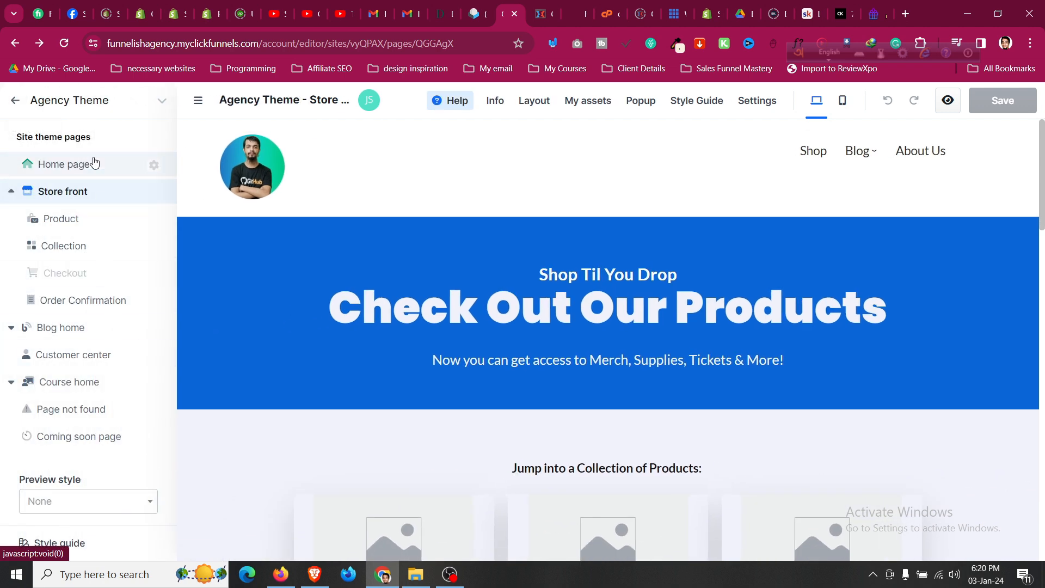
# On the Home page, override the default typography of the 'Intriguing Big-Picture' headline.
pyautogui.click(94, 163)
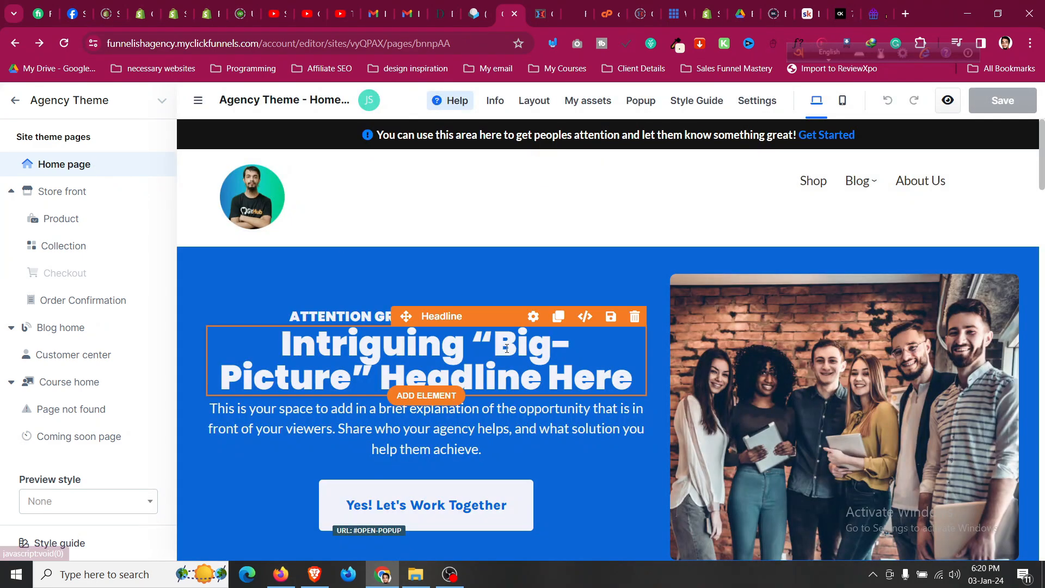
pyautogui.click(532, 316)
pyautogui.scroll(-2, 998, 366)
pyautogui.scroll(-4, 998, 369)
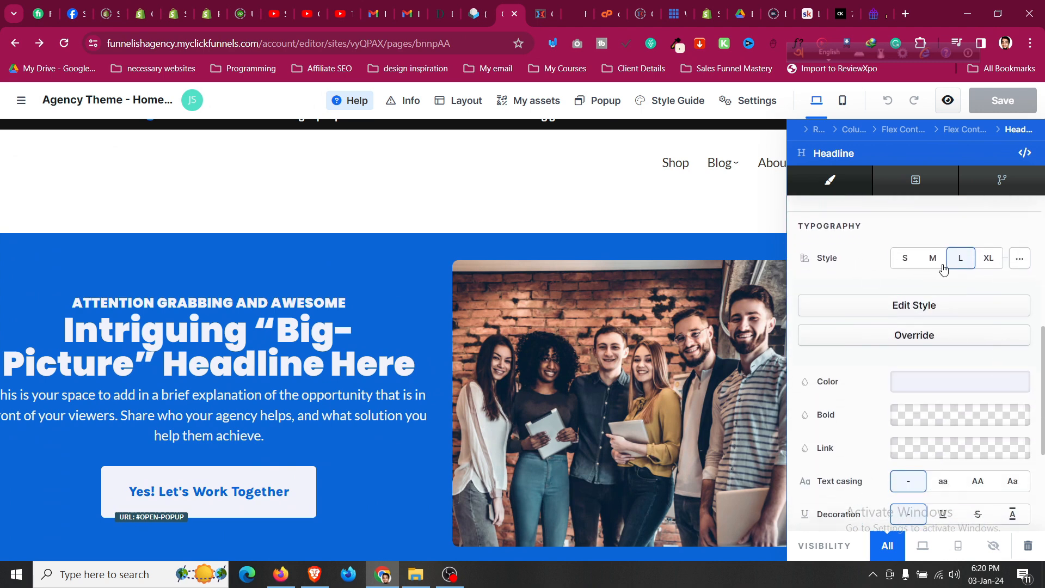
pyautogui.click(935, 339)
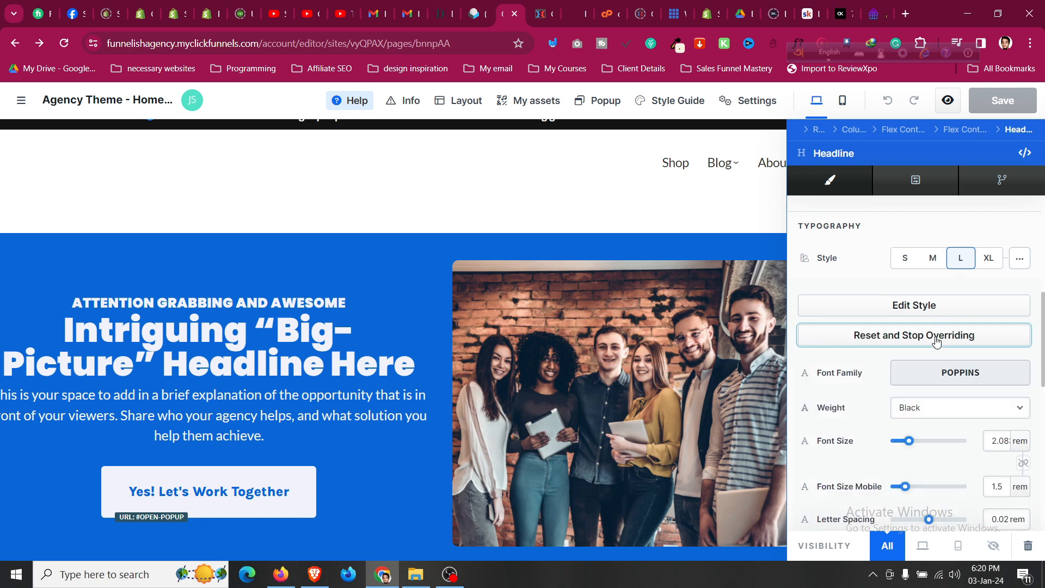
pyautogui.scroll(-1, 935, 348)
# Set the headline's line height to 140%.
pyautogui.click(996, 374)
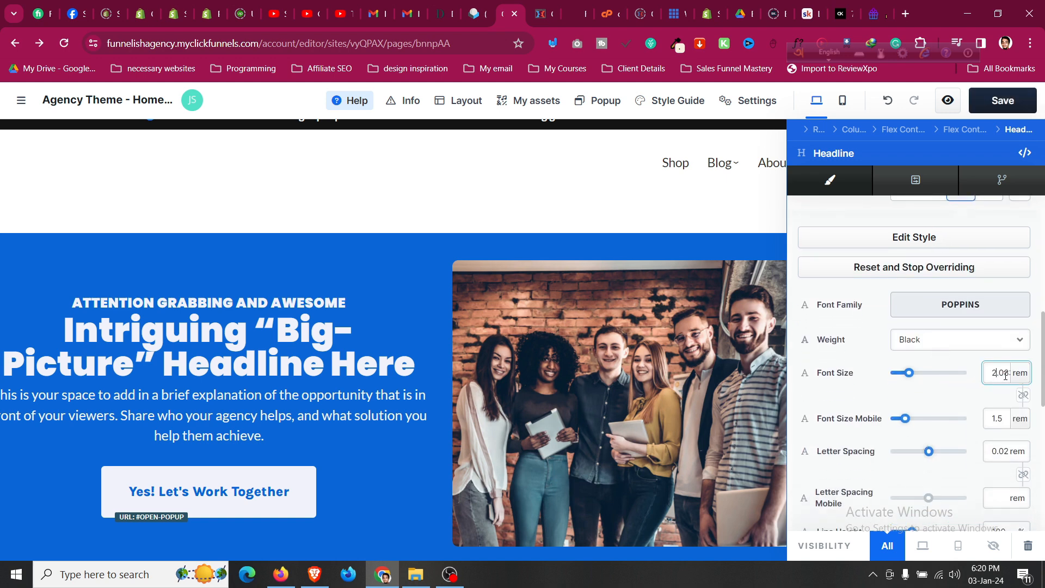
pyautogui.scroll(-1, 1004, 339)
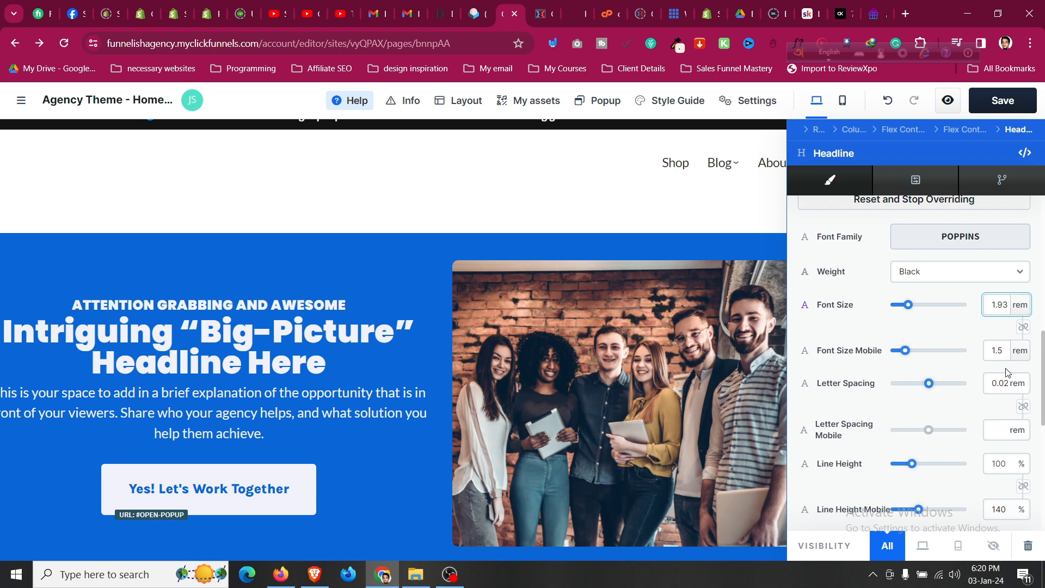
pyautogui.click(998, 462)
pyautogui.press('BackSpace')
pyautogui.press('BackSpace')
pyautogui.write('25')
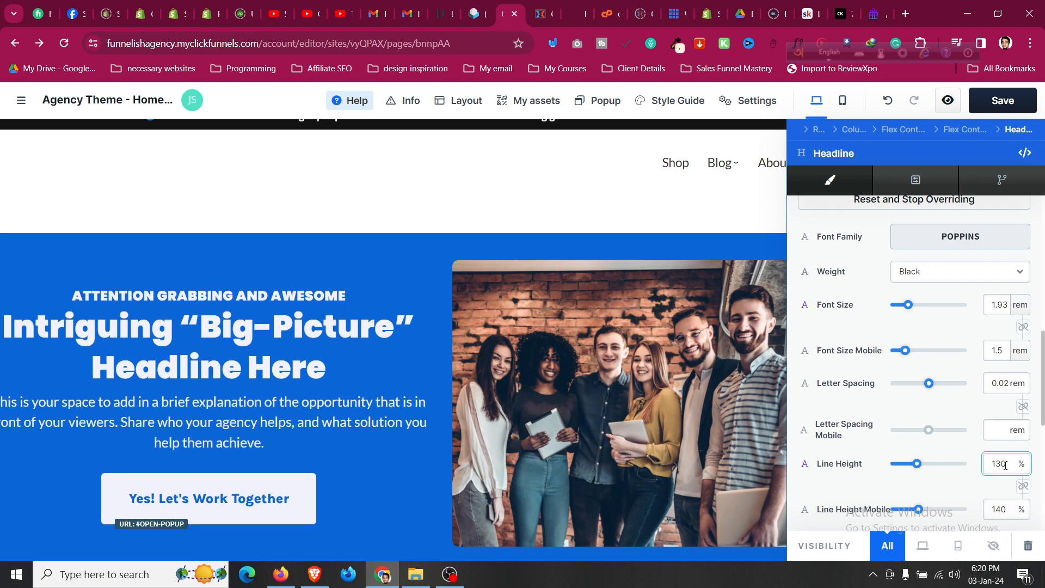
# Set the headline's font size to 2.09 rem and close its settings.
pyautogui.click(1002, 304)
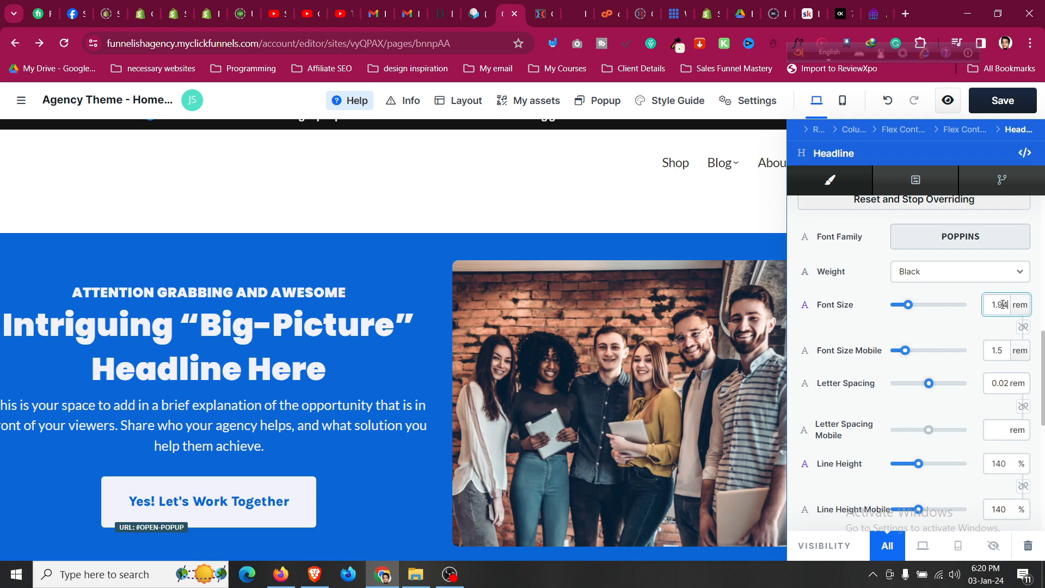
pyautogui.hotkey('ctrl', 'a')
pyautogui.write('2.08')
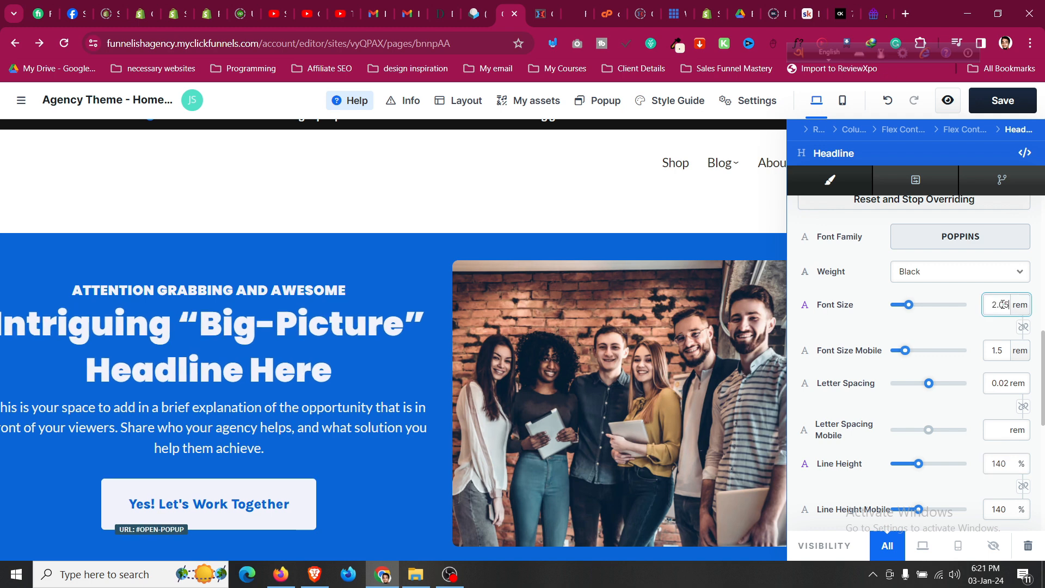
pyautogui.click(1025, 307)
pyautogui.click(1025, 307)
pyautogui.click(1006, 305)
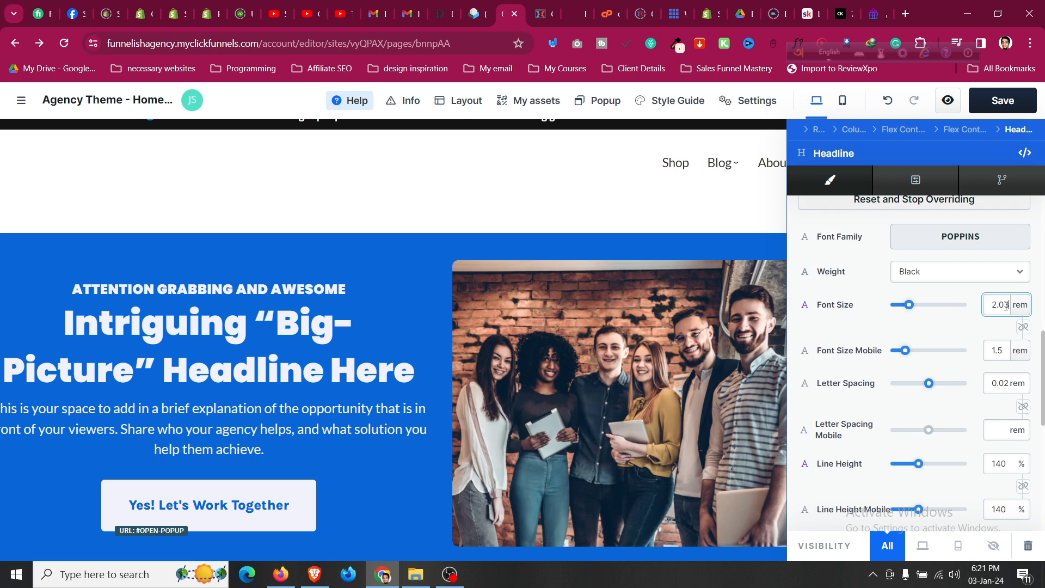
pyautogui.press('Down')
pyautogui.press('Down')
pyautogui.press('Down')
pyautogui.press('Down')
pyautogui.press('Down')
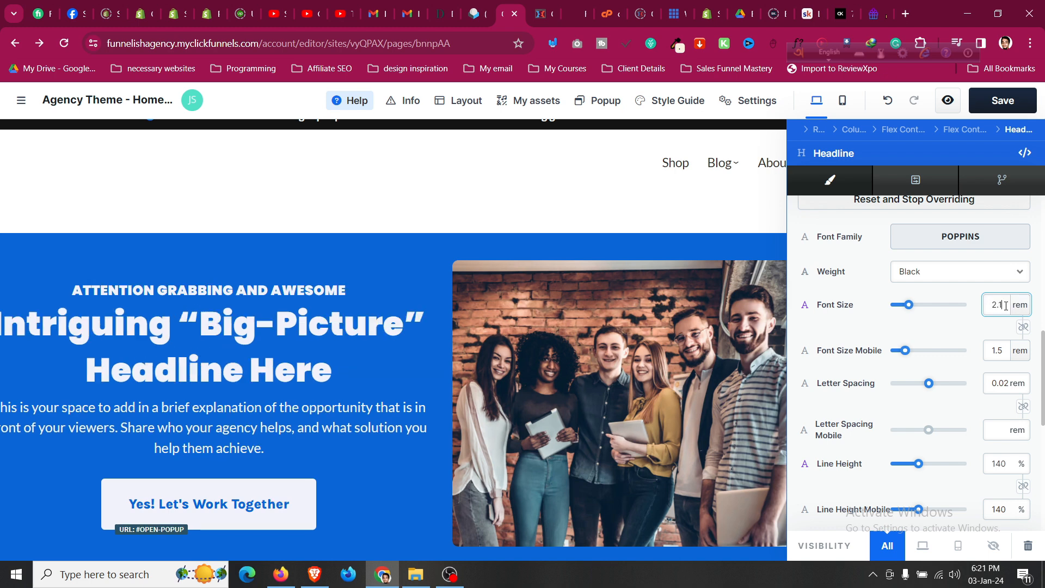
pyautogui.press('Down')
pyautogui.scroll(1, 1001, 306)
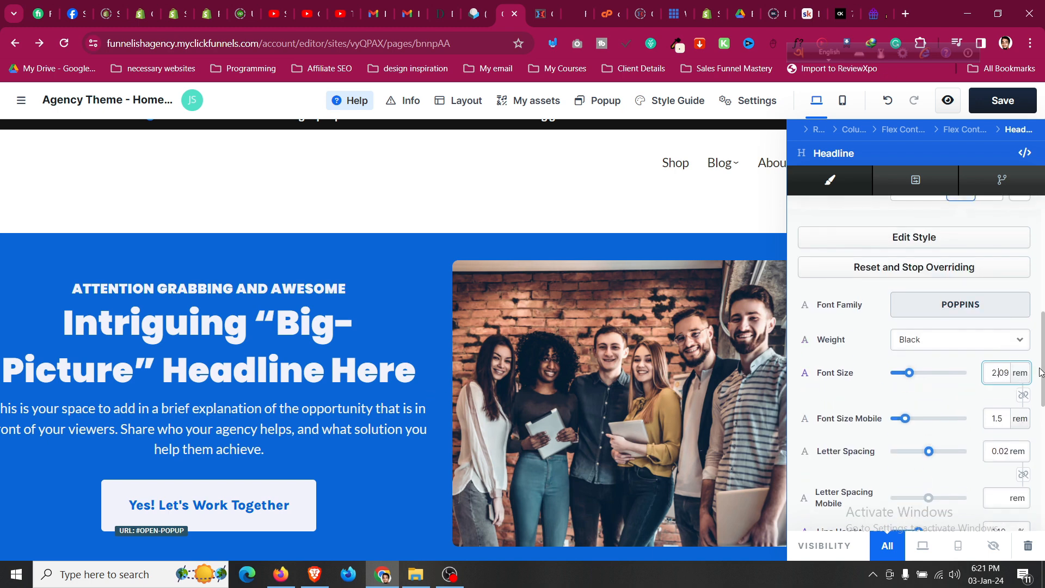
pyautogui.scroll(-4, 1033, 381)
pyautogui.click(691, 351)
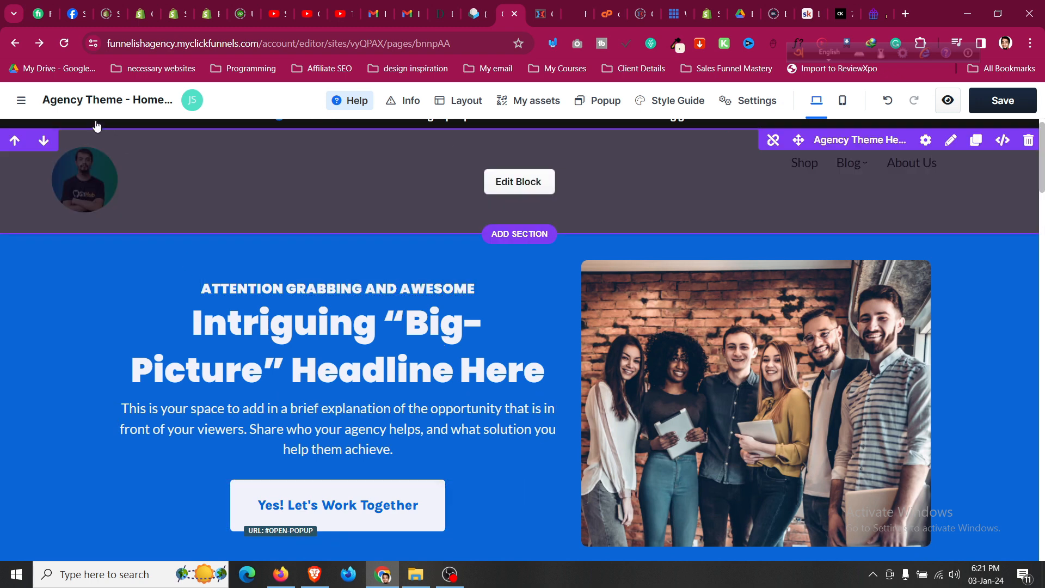
# Save the Home page changes and look through the Course home page template.
pyautogui.click(21, 102)
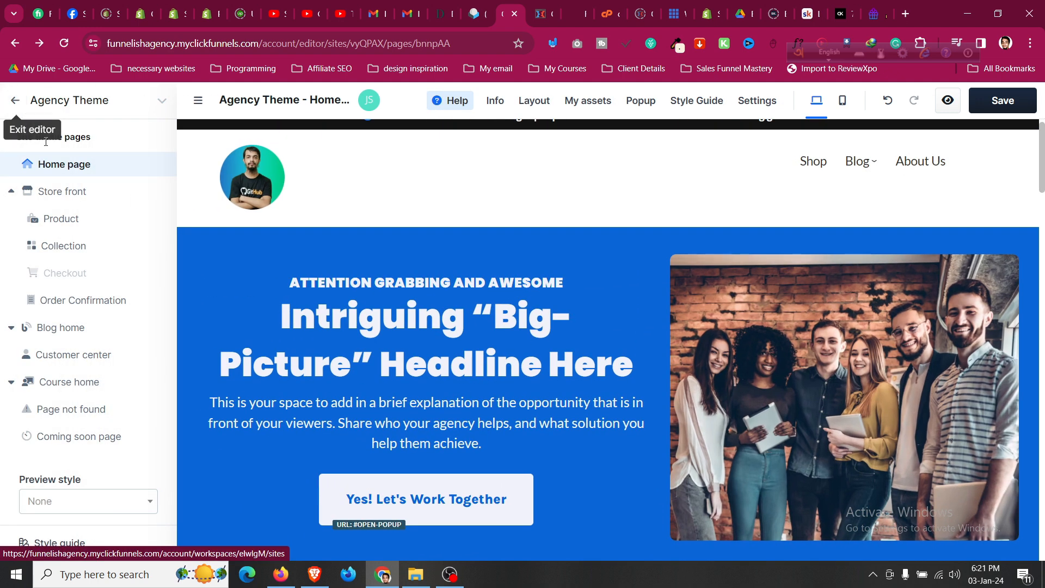
pyautogui.click(1010, 102)
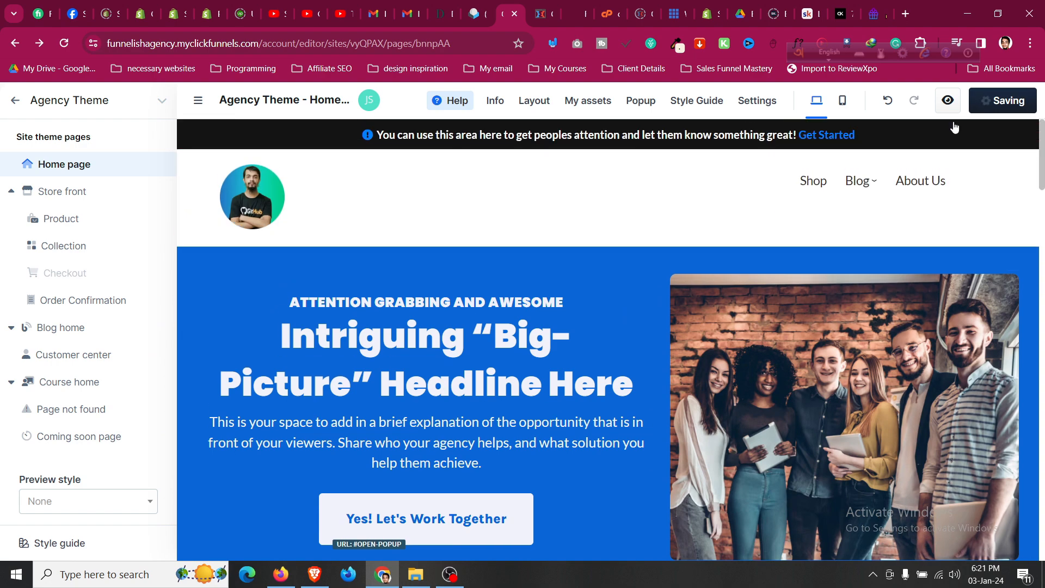
pyautogui.scroll(-5, 446, 381)
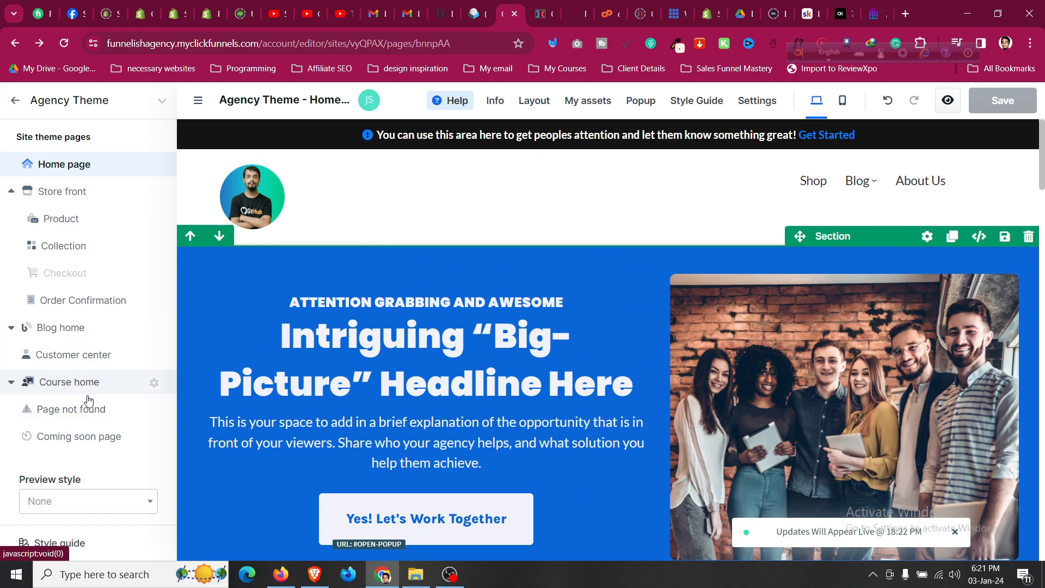
pyautogui.scroll(-4, 188, 468)
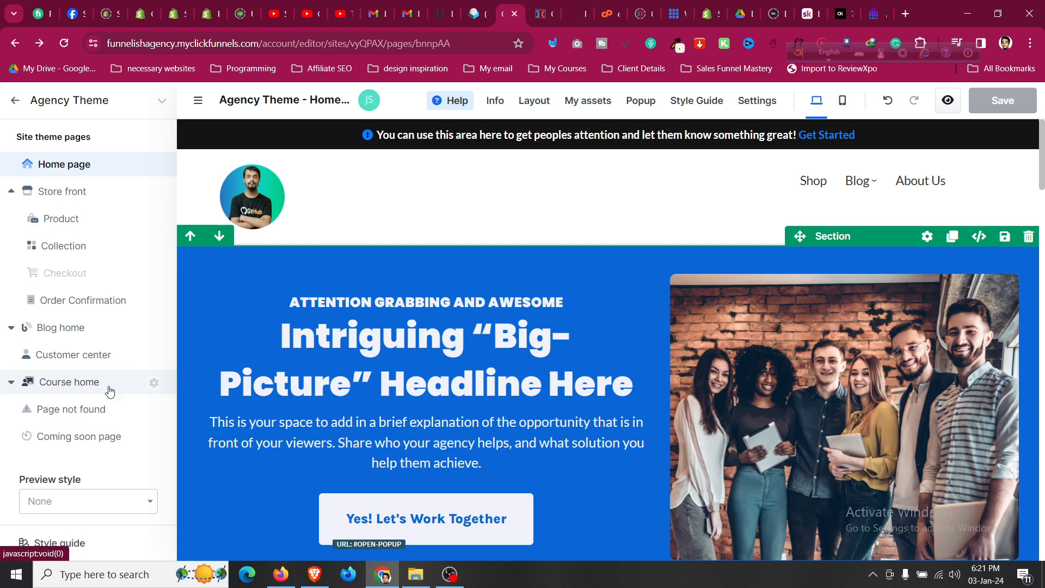
pyautogui.click(82, 382)
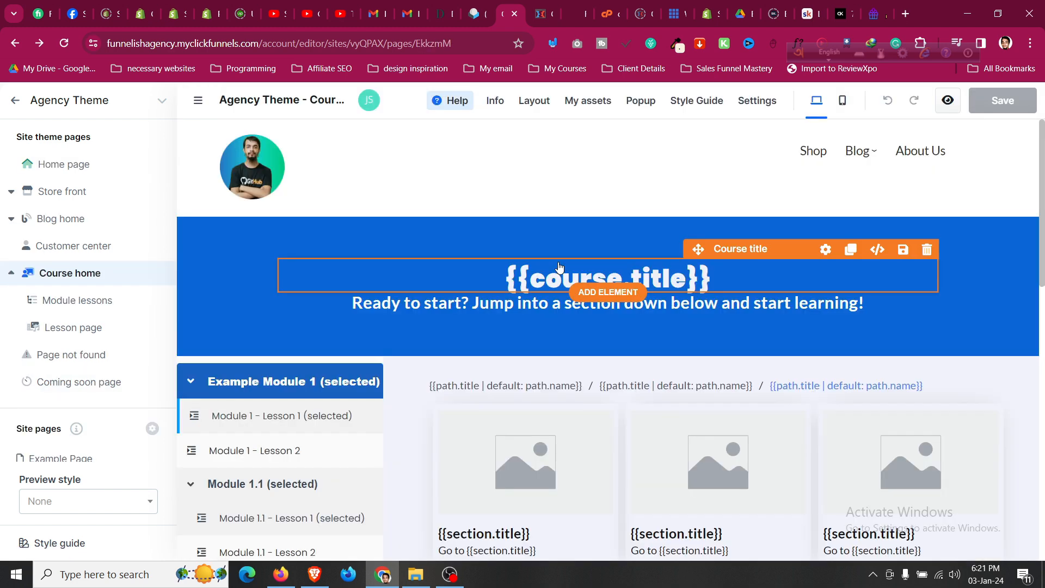
pyautogui.scroll(-14, 578, 234)
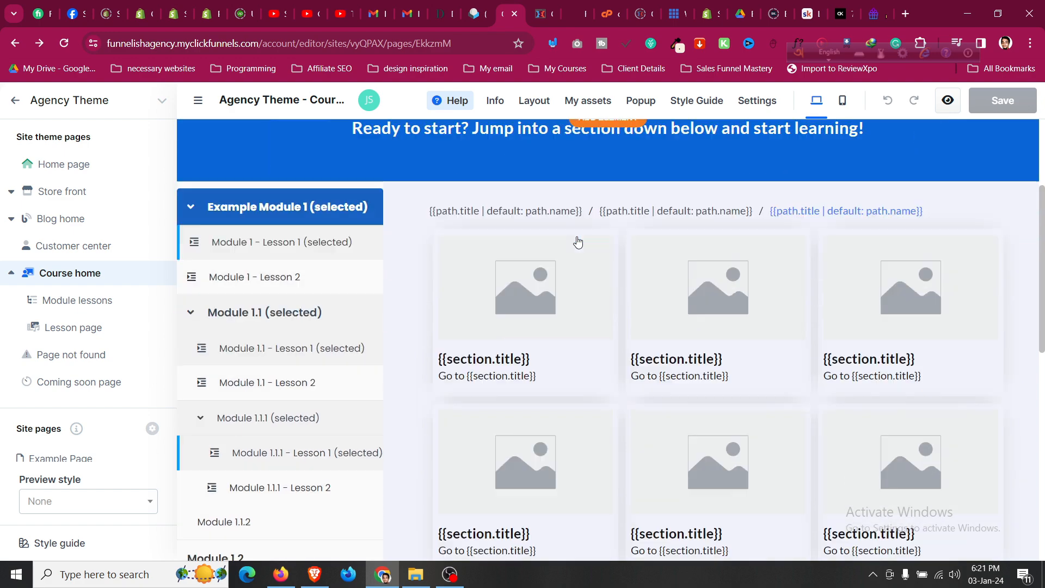
pyautogui.scroll(10, 578, 245)
pyautogui.scroll(5, 578, 254)
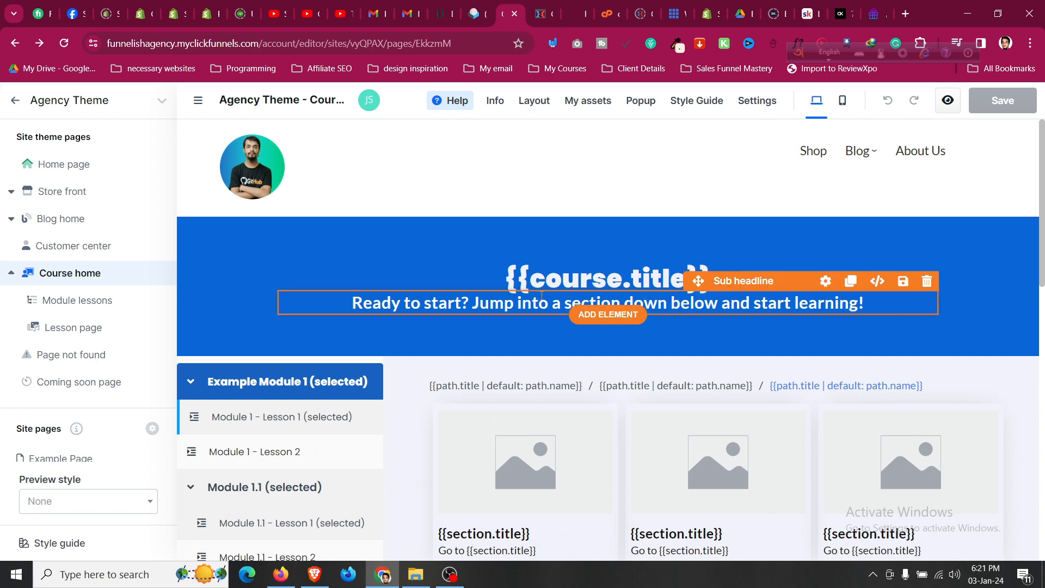
pyautogui.scroll(-4, 535, 321)
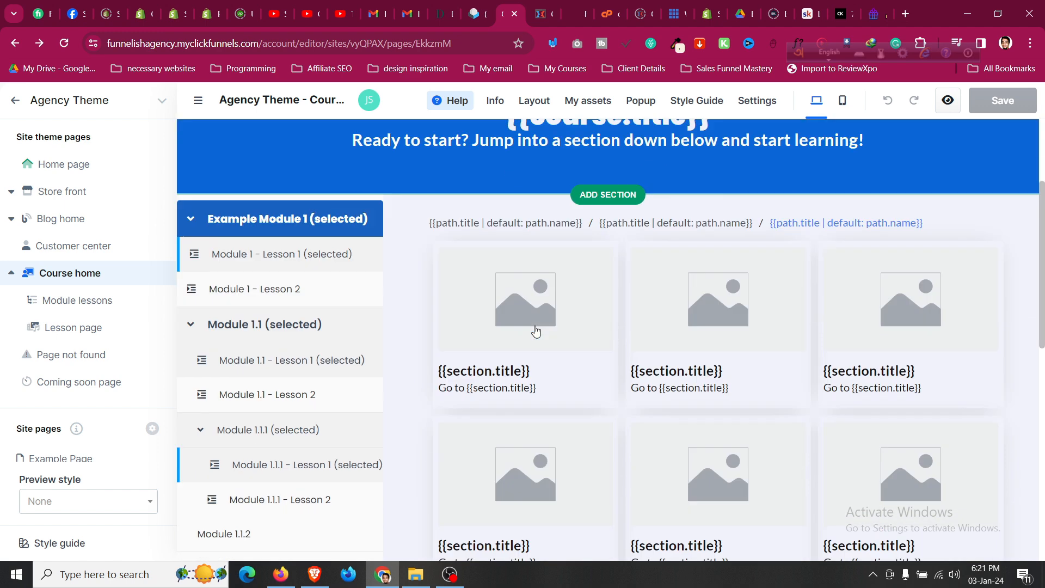
pyautogui.scroll(4, 534, 332)
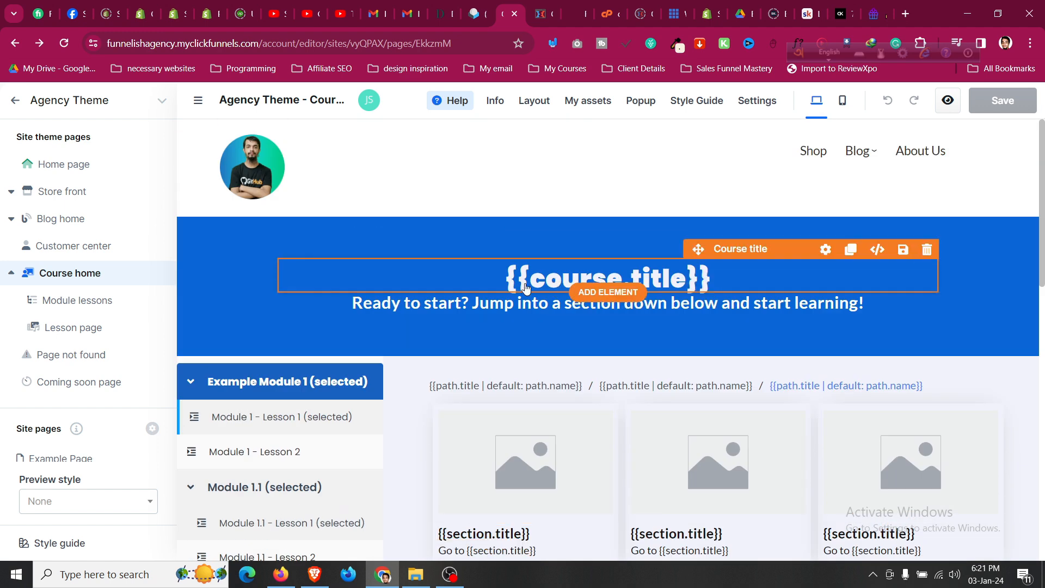
# Browse the Module lessons template, then open the Lesson page template.
pyautogui.click(122, 311)
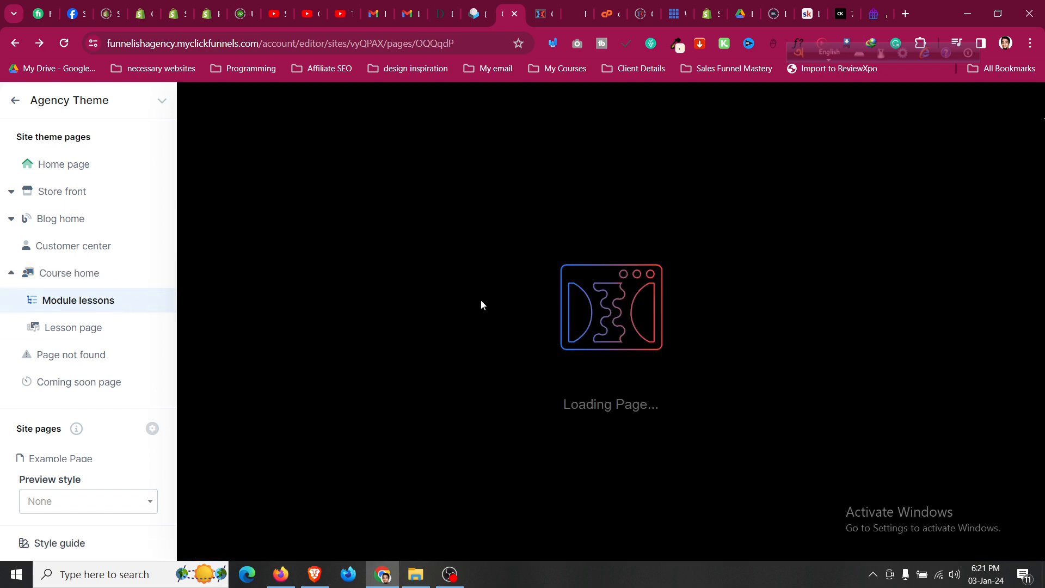
pyautogui.scroll(-5, 517, 351)
pyautogui.scroll(5, 516, 351)
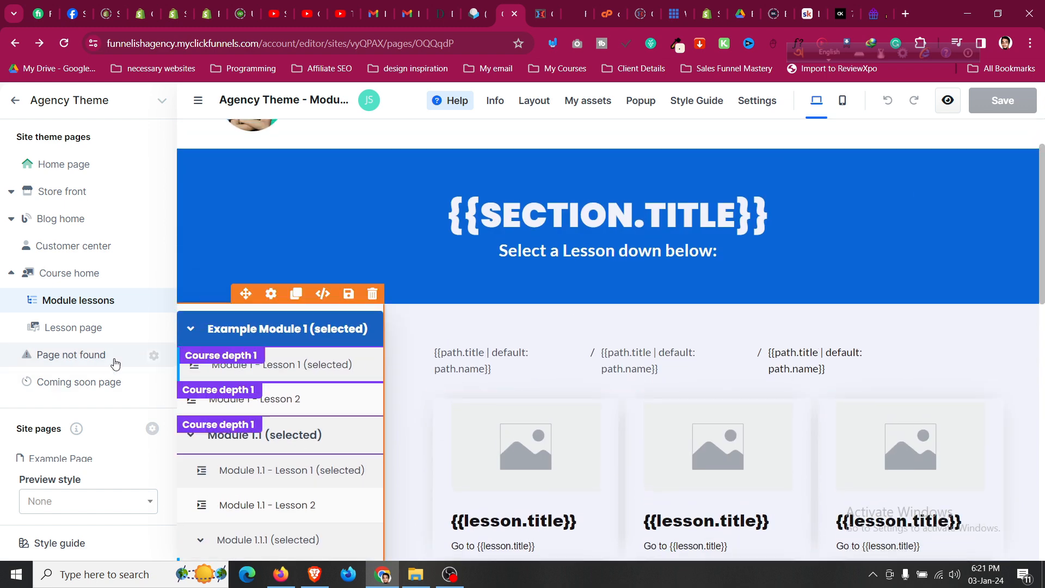
pyautogui.click(98, 330)
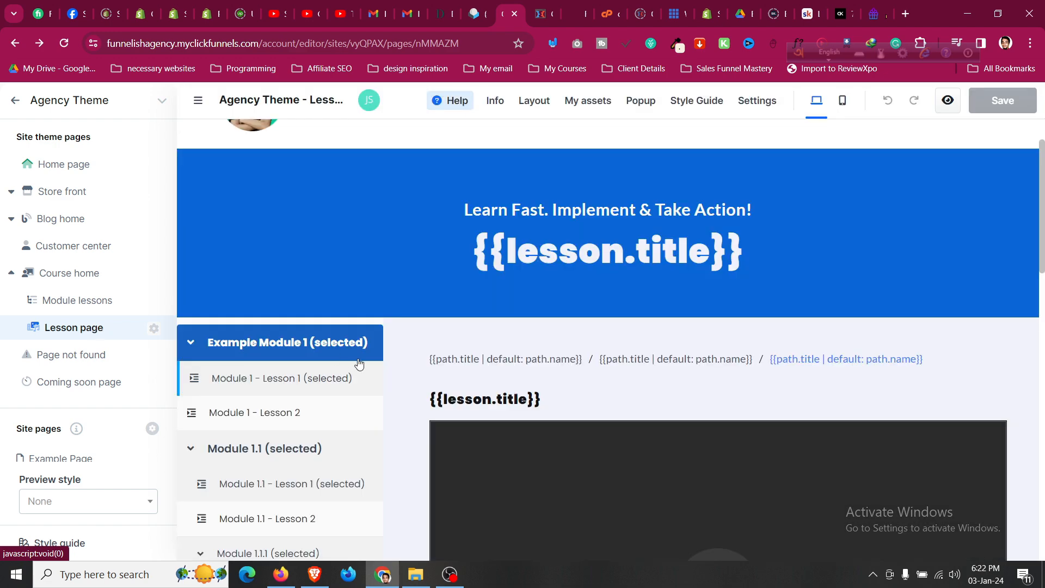
pyautogui.scroll(-15, 488, 364)
pyautogui.scroll(10, 488, 364)
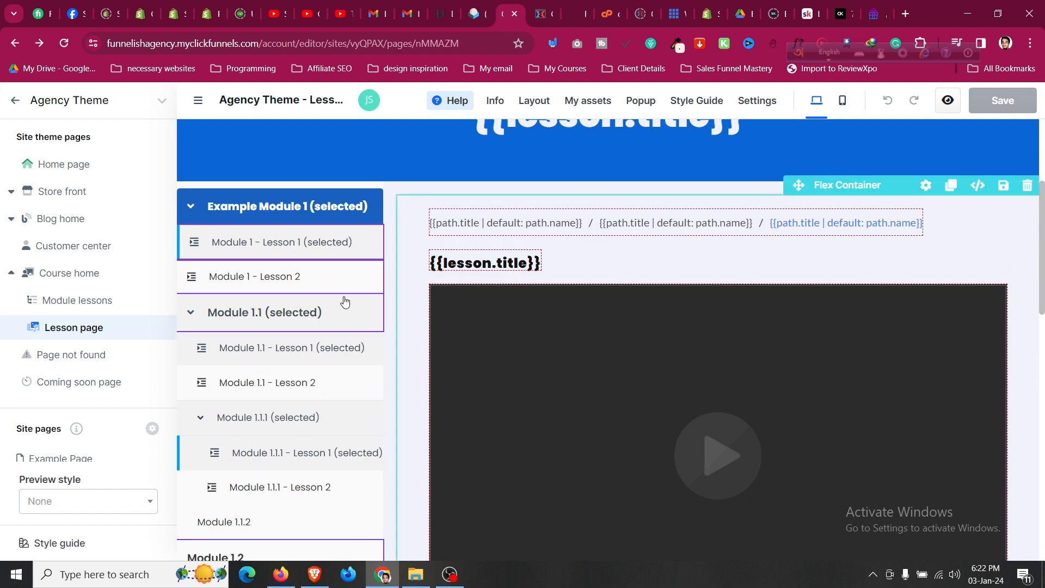
pyautogui.scroll(4, 343, 302)
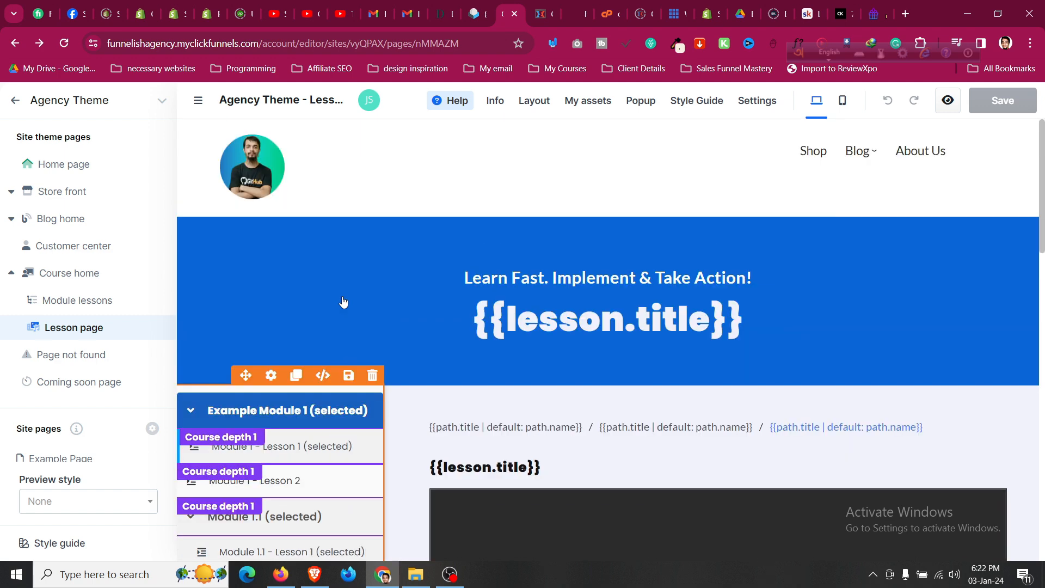
# On the Home page, replace the 'Your Agency Topic Here' headline with 'Funnelish Web Agency'.
pyautogui.click(50, 166)
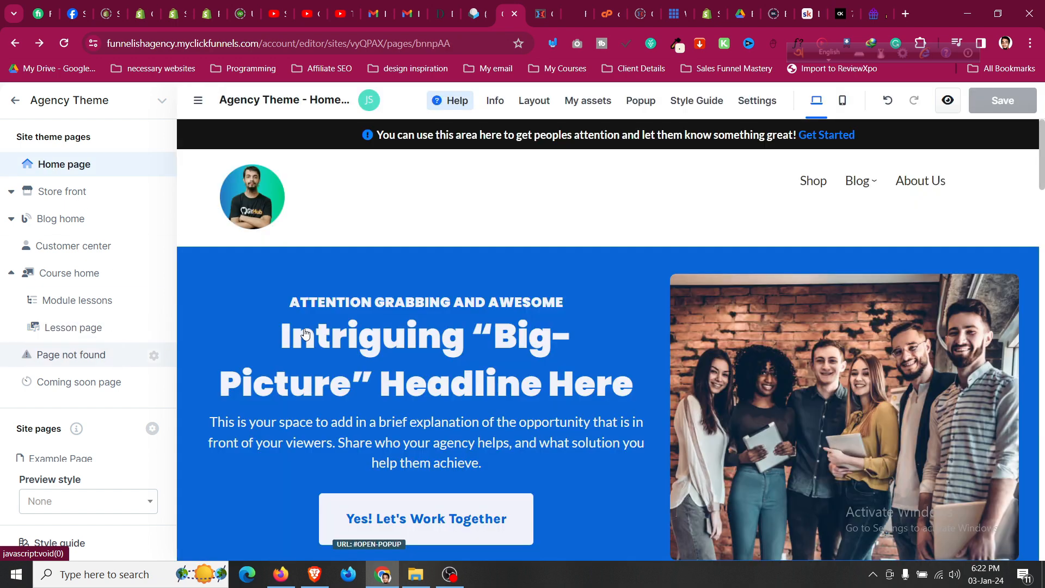
pyautogui.scroll(-4, 252, 272)
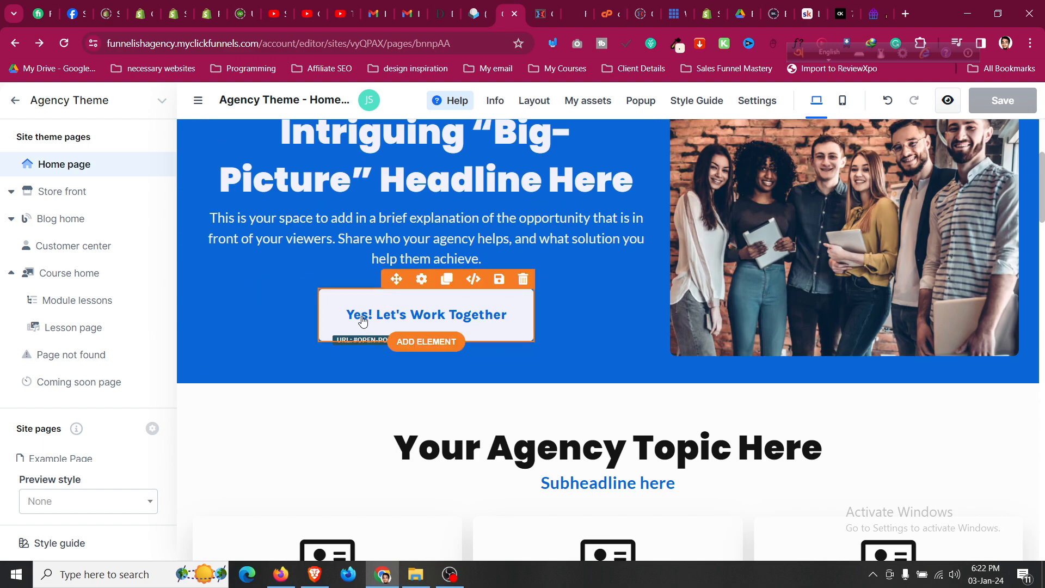
pyautogui.scroll(-3, 571, 315)
pyautogui.click(570, 314)
pyautogui.click(650, 311)
pyautogui.hotkey('ctrl', 'a')
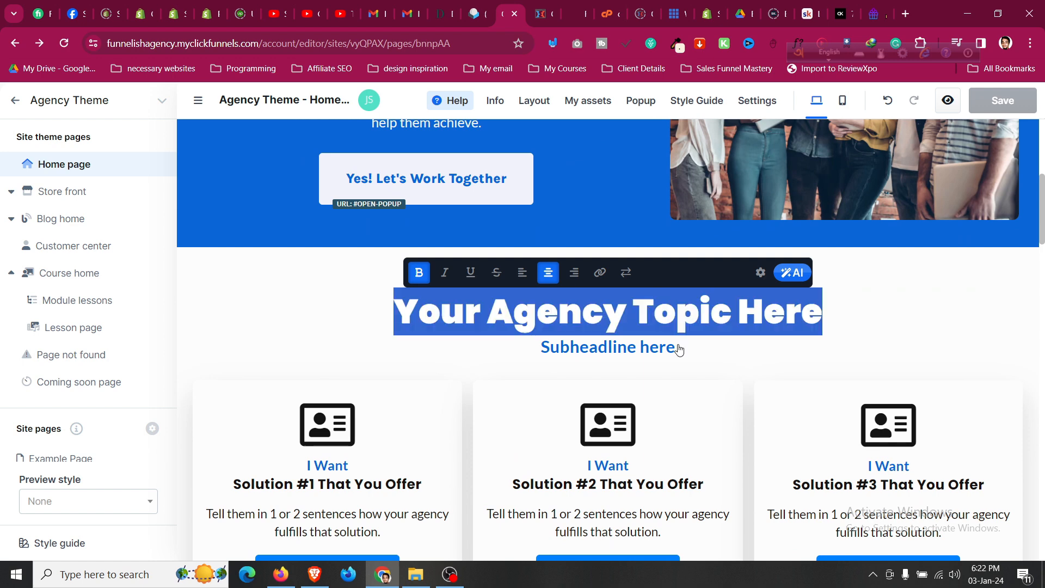
pyautogui.write('Funnelish A')
pyautogui.press('BackSpace')
pyautogui.write('Web Agen')
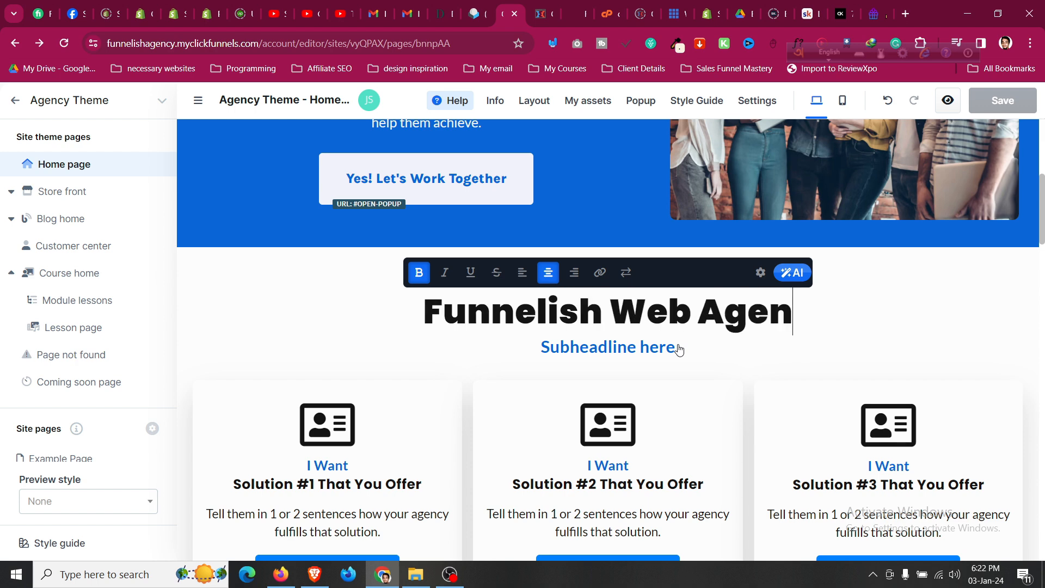
pyautogui.write('cy')
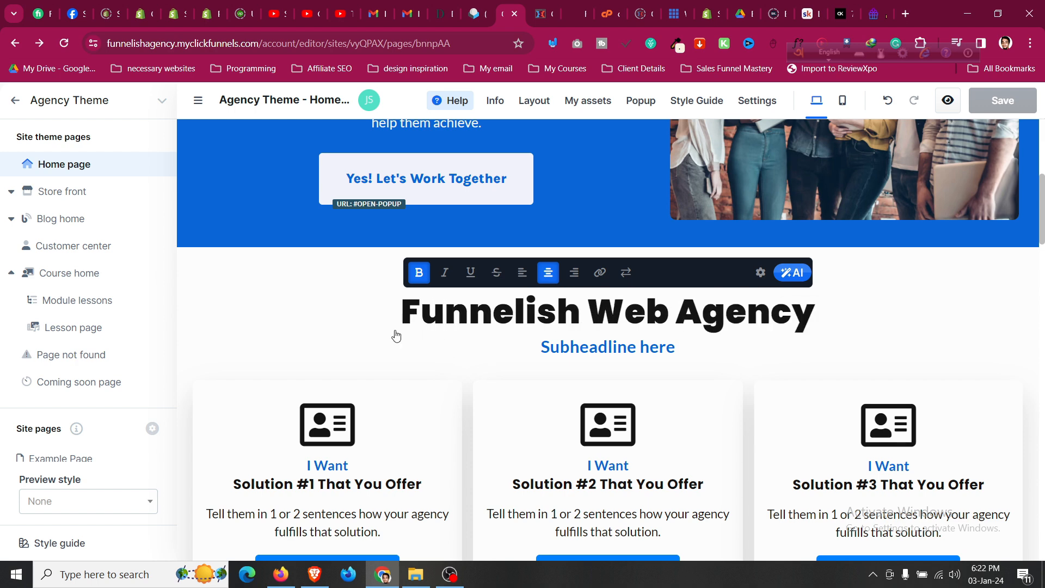
# Scroll down the Home page to the dark footer with Pages and Social link columns.
pyautogui.scroll(-6, 394, 334)
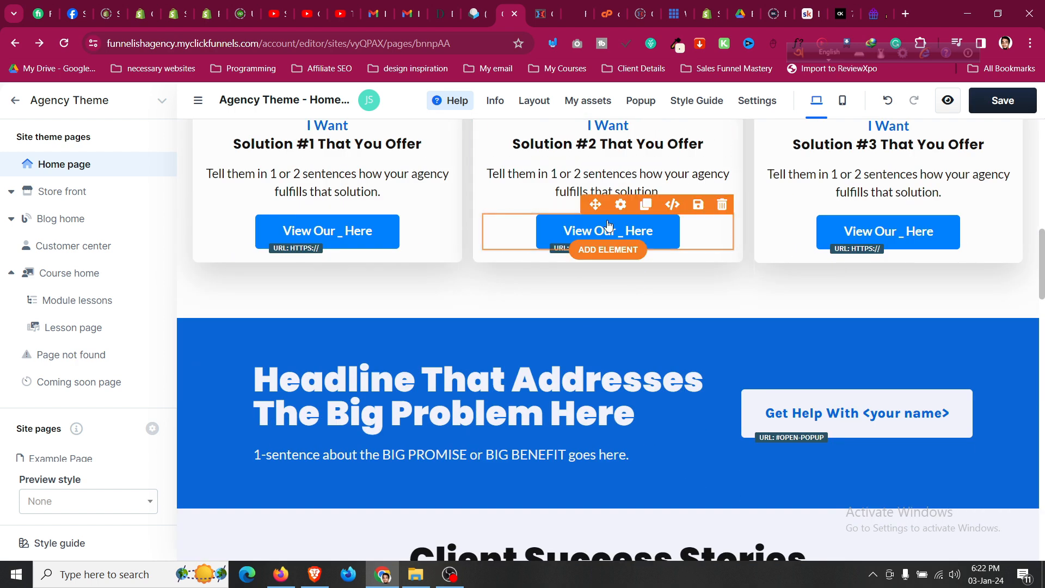
pyautogui.scroll(-9, 482, 277)
pyautogui.scroll(-20, 483, 277)
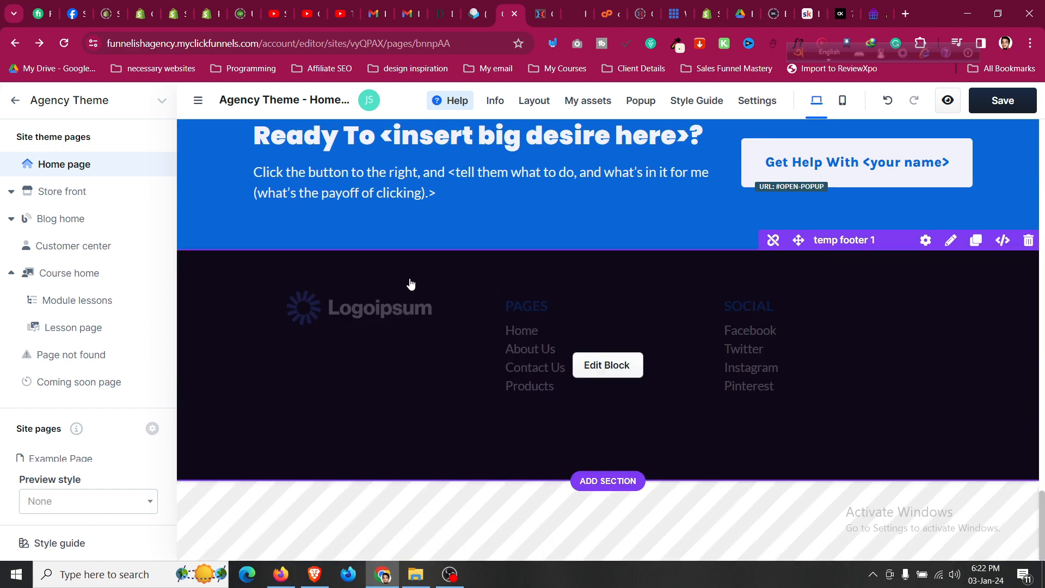
pyautogui.scroll(3, 412, 284)
pyautogui.scroll(-2, 242, 432)
pyautogui.scroll(-1, 242, 431)
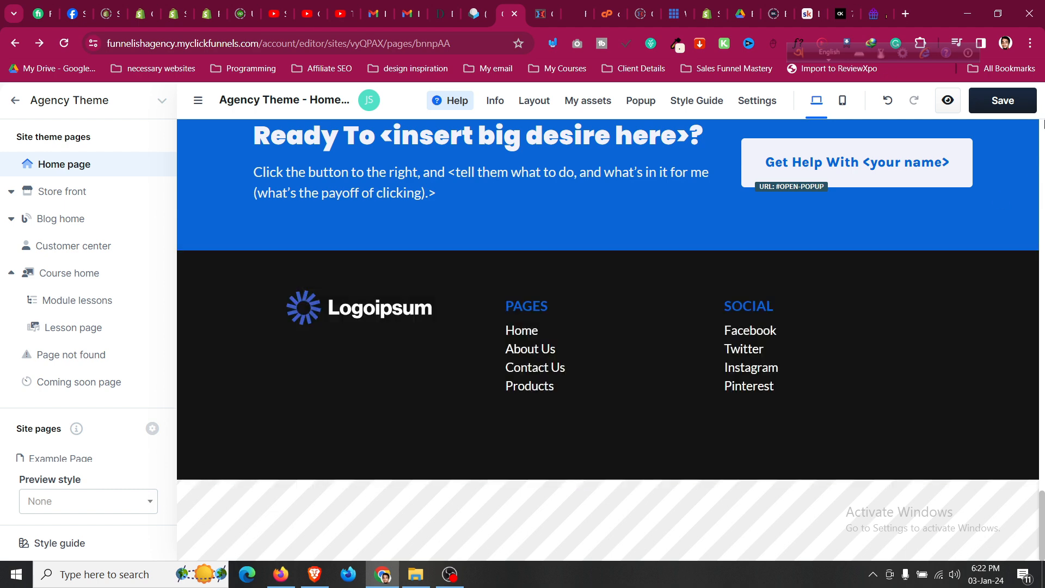
# Save the Home page and switch the editor to the mobile layout.
pyautogui.click(1022, 108)
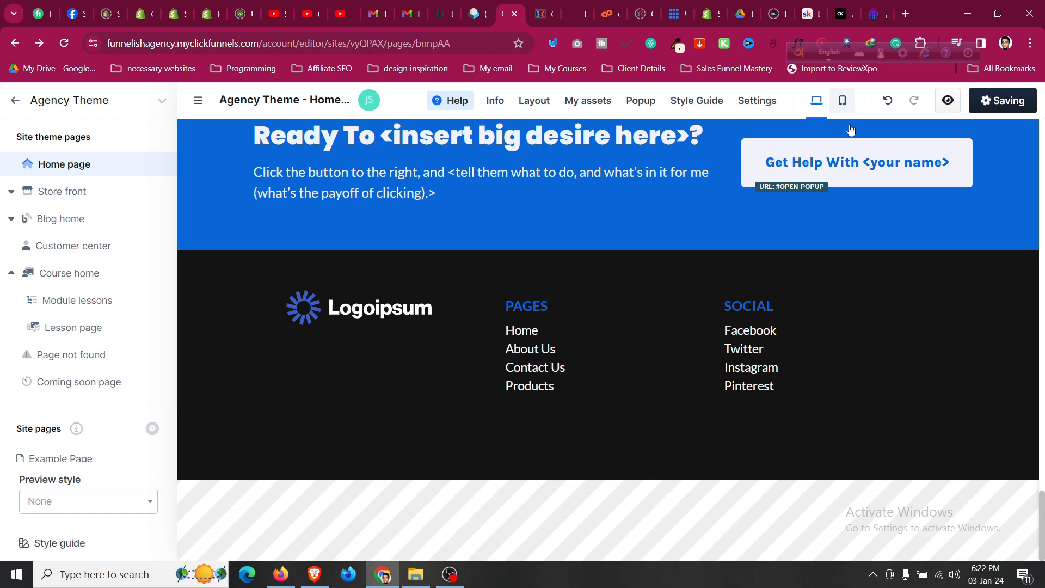
pyautogui.scroll(20, 885, 277)
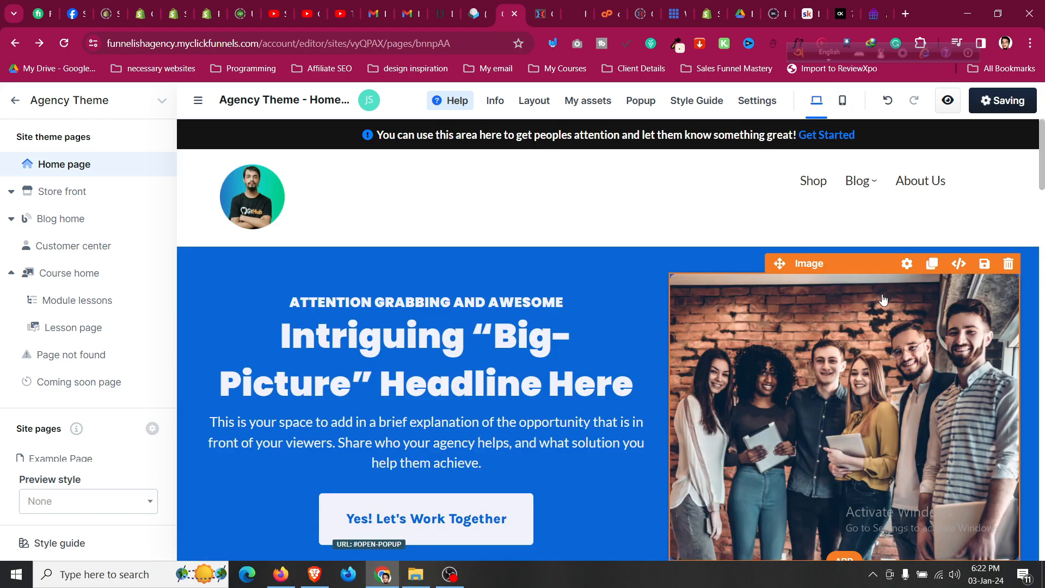
pyautogui.click(842, 100)
pyautogui.scroll(-4, 632, 345)
pyautogui.scroll(4, 632, 345)
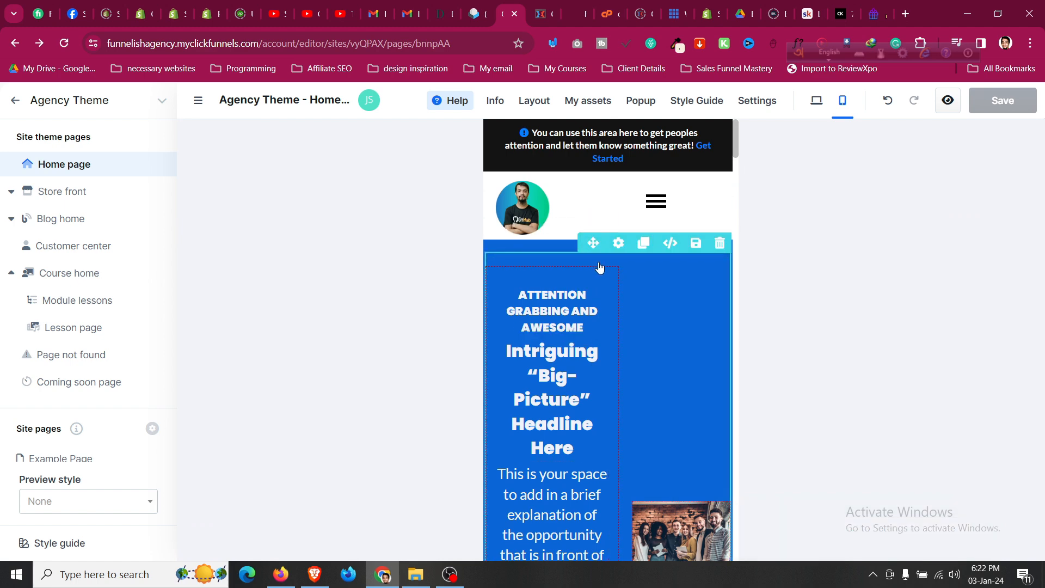
# Set the hero flex container's direction to column so its content stacks vertically on mobile.
pyautogui.click(600, 267)
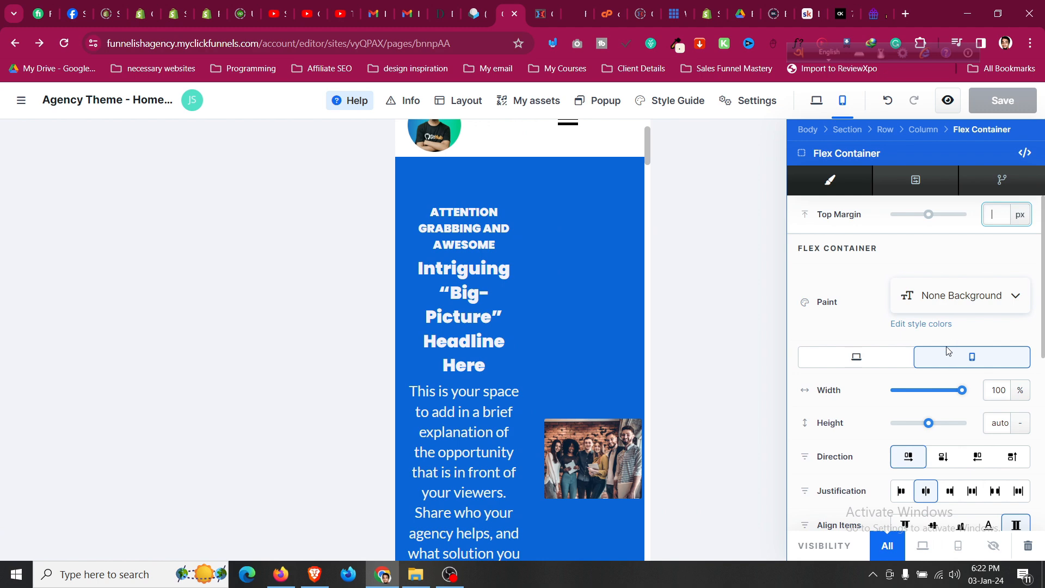
pyautogui.scroll(-2, 933, 388)
pyautogui.click(943, 390)
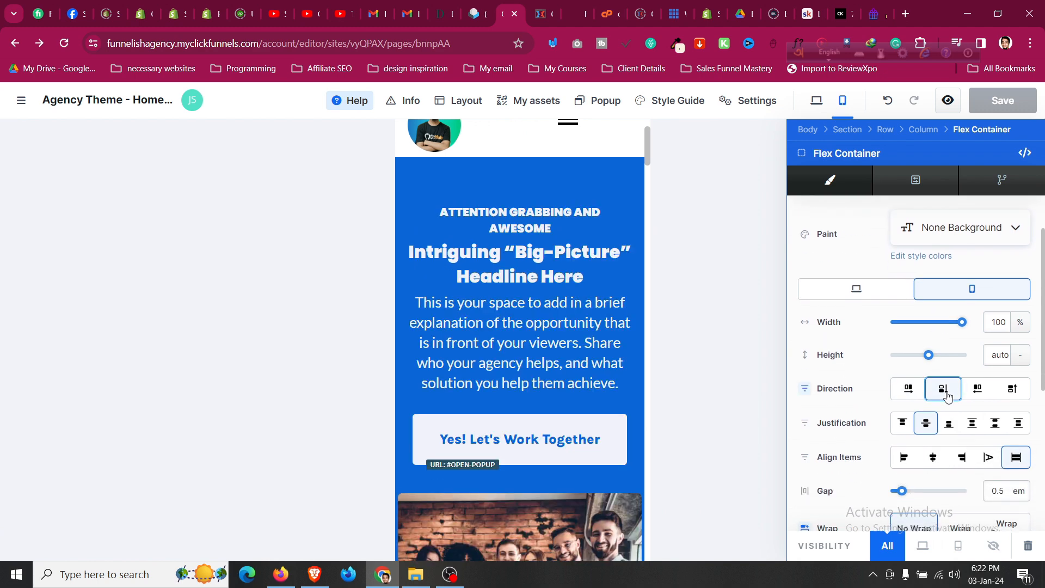
pyautogui.click(894, 394)
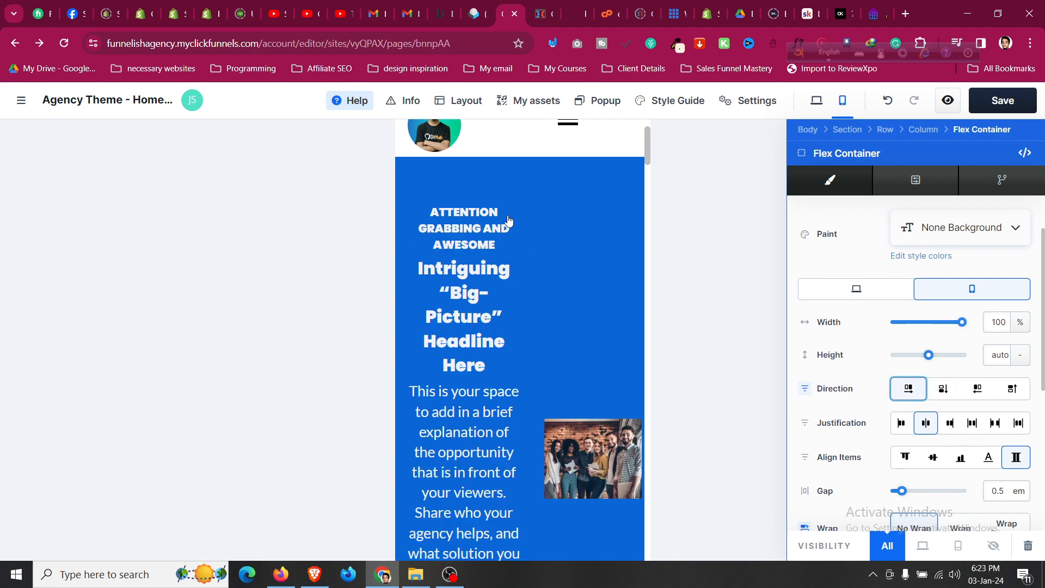
pyautogui.click(943, 389)
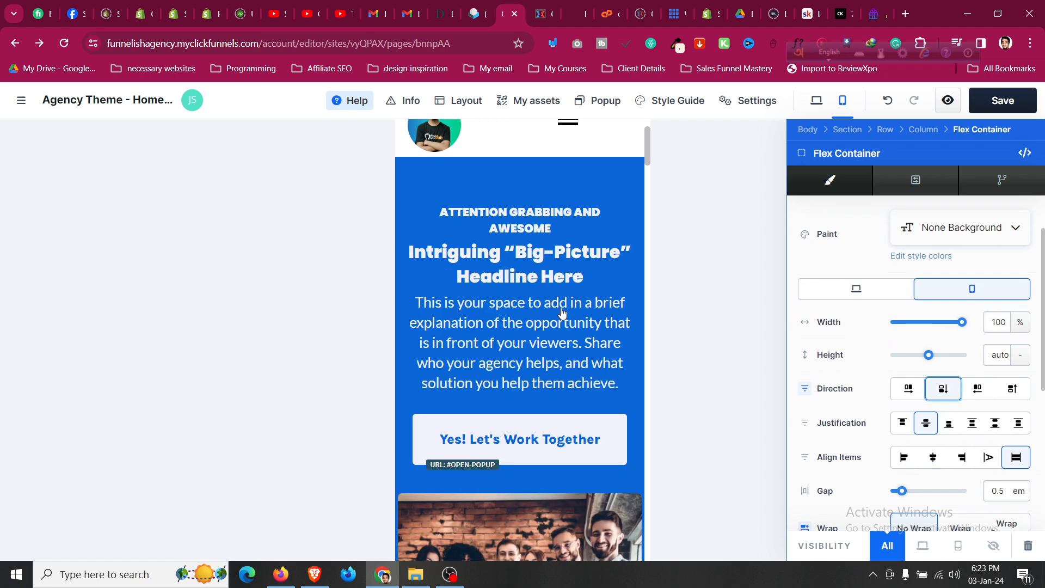
pyautogui.scroll(-10, 593, 320)
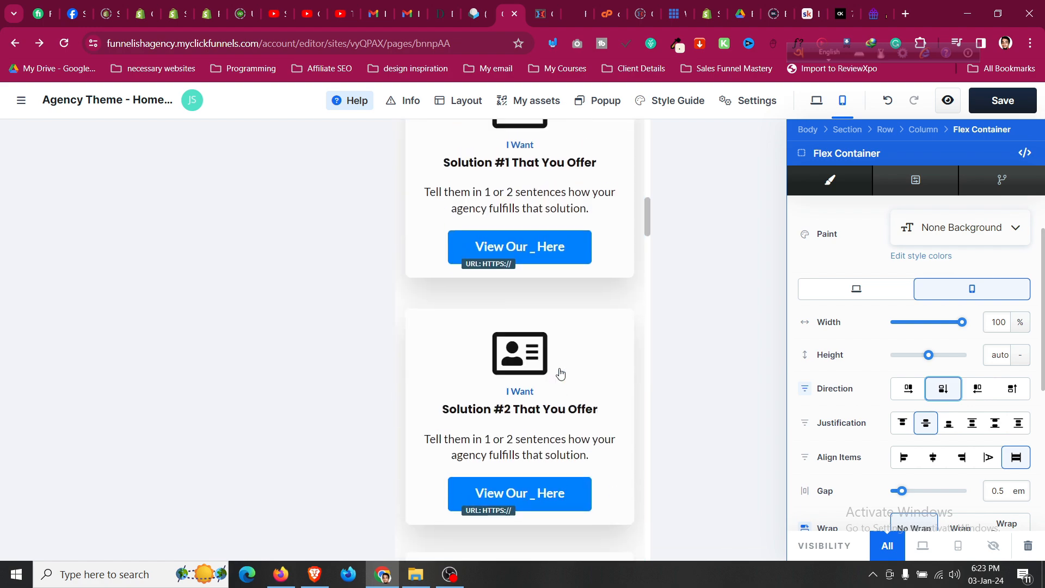
# Inspect the blue section's row and section settings to locate its layout container.
pyautogui.scroll(10, 565, 354)
pyautogui.scroll(-4, 573, 330)
pyautogui.scroll(-10, 573, 334)
pyautogui.scroll(5, 571, 338)
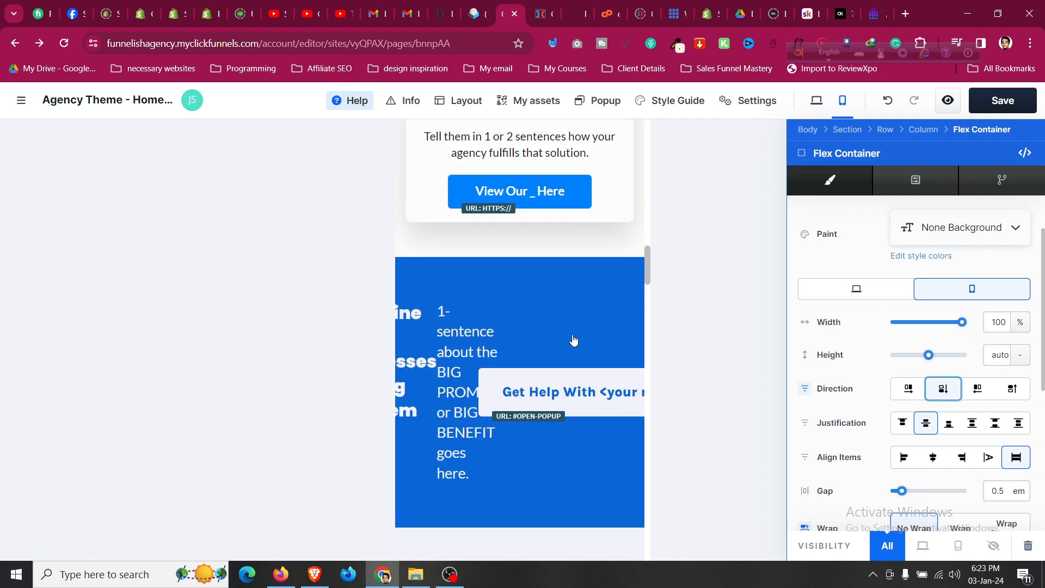
pyautogui.click(445, 298)
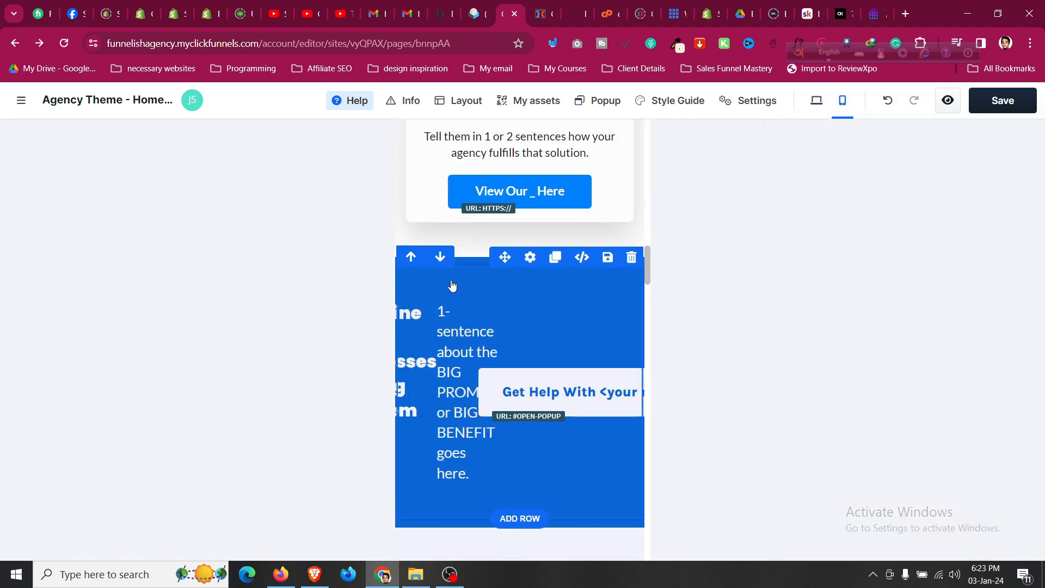
pyautogui.click(450, 281)
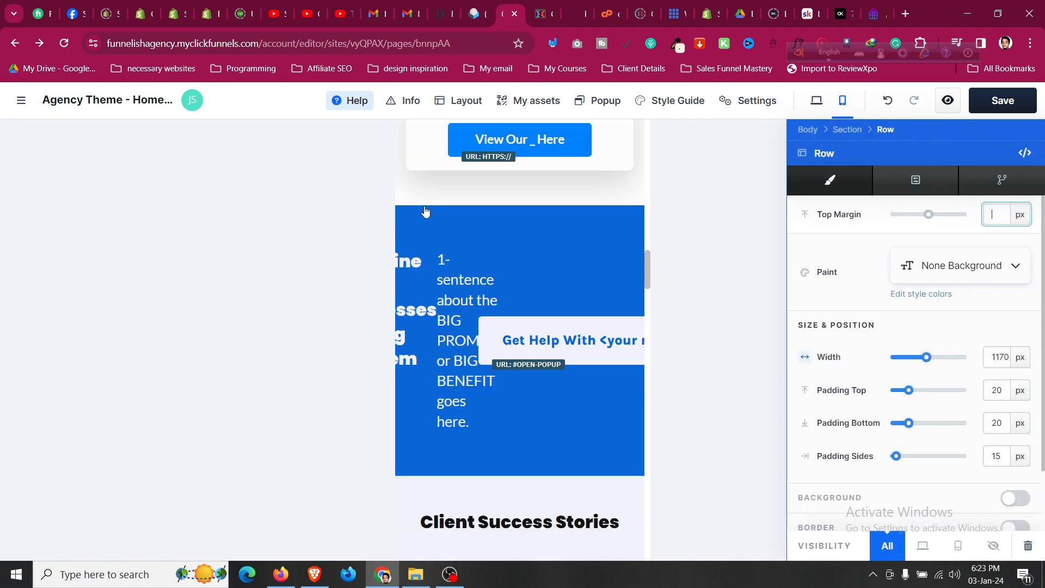
pyautogui.click(460, 217)
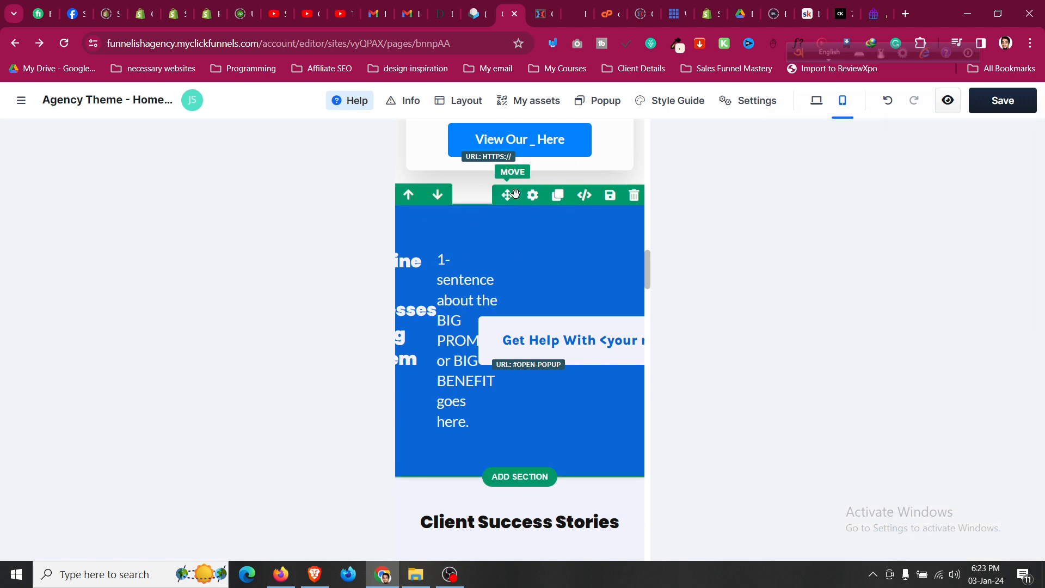
pyautogui.click(532, 194)
pyautogui.scroll(-5, 930, 399)
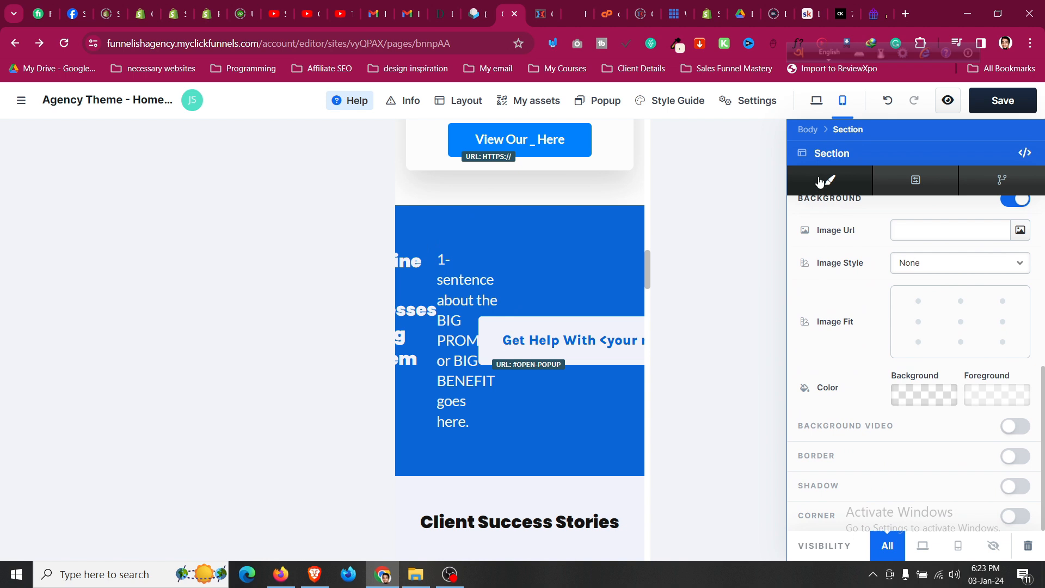
pyautogui.click(495, 276)
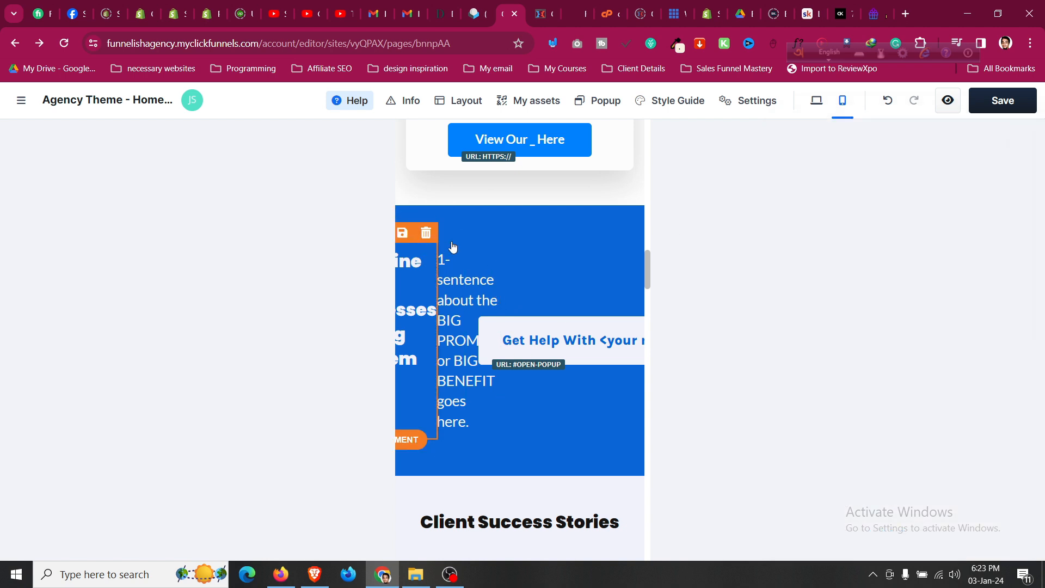
# Set the Get Help With button's parent Flex Container Direction to column, after trying reversed row.
pyautogui.click(504, 236)
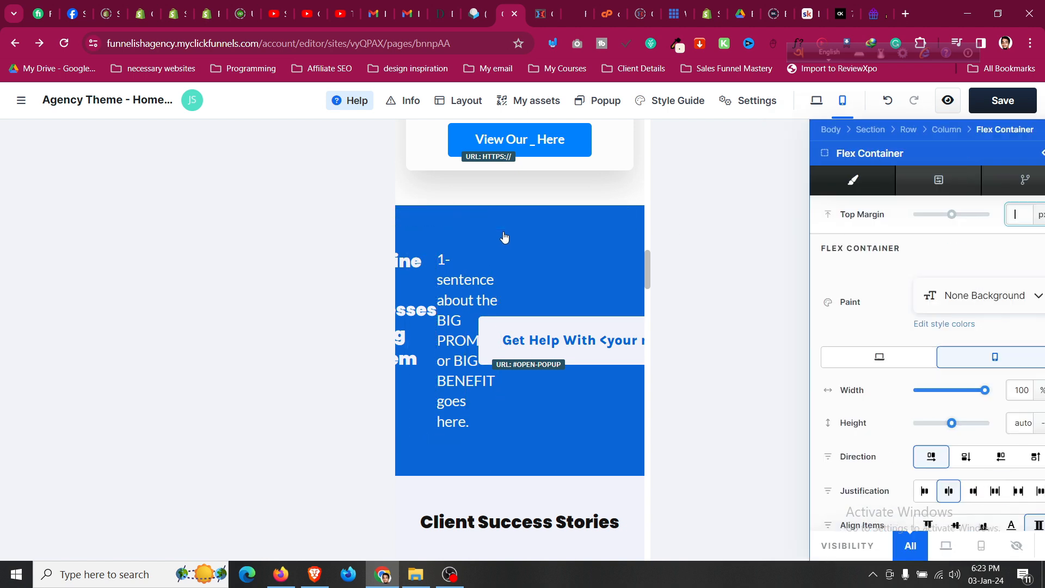
pyautogui.click(881, 129)
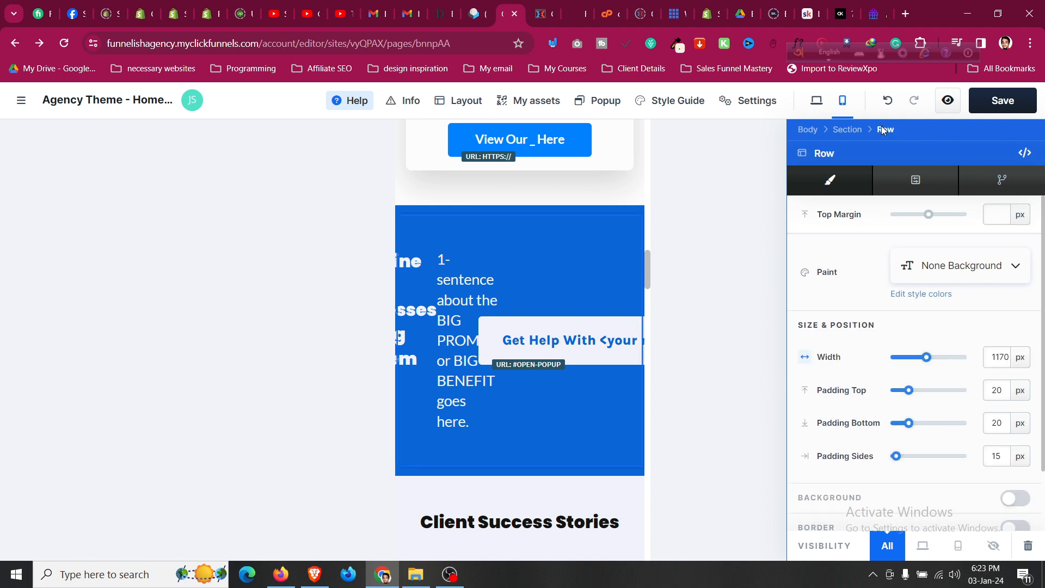
pyautogui.scroll(-2, 929, 423)
pyautogui.scroll(2, 931, 427)
pyautogui.click(846, 129)
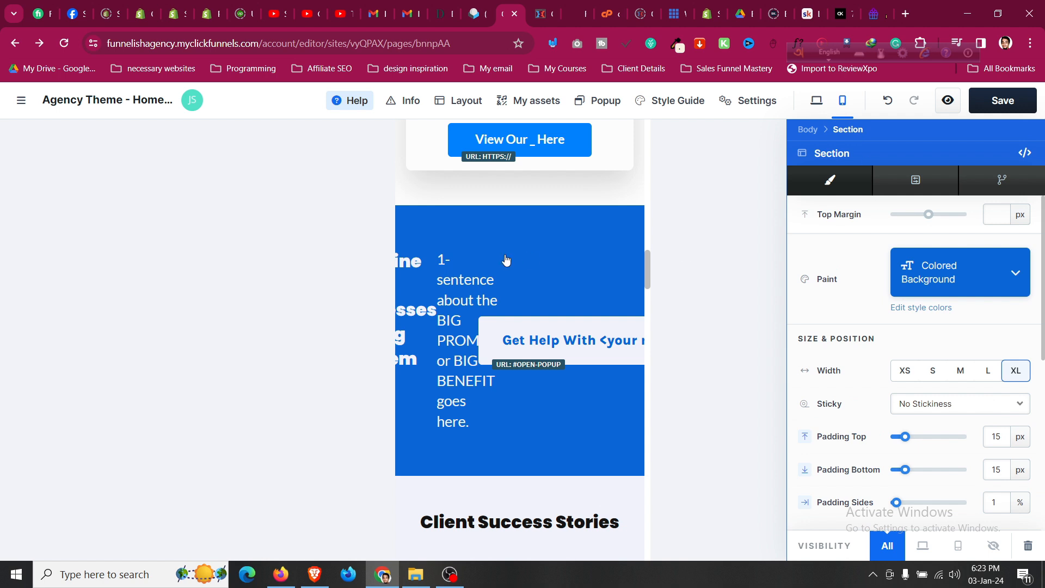
pyautogui.click(576, 348)
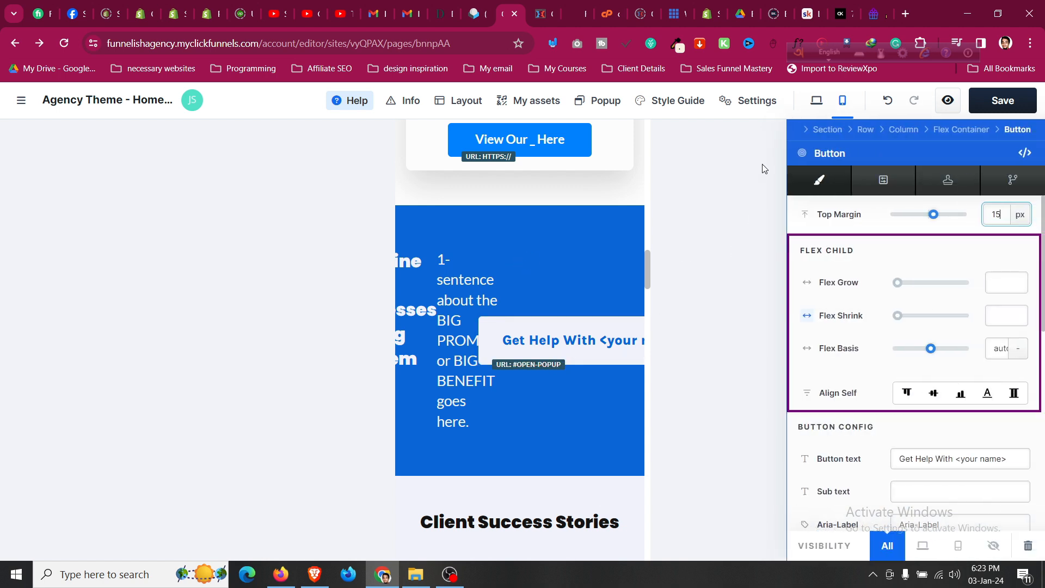
pyautogui.click(962, 130)
pyautogui.scroll(-1, 956, 386)
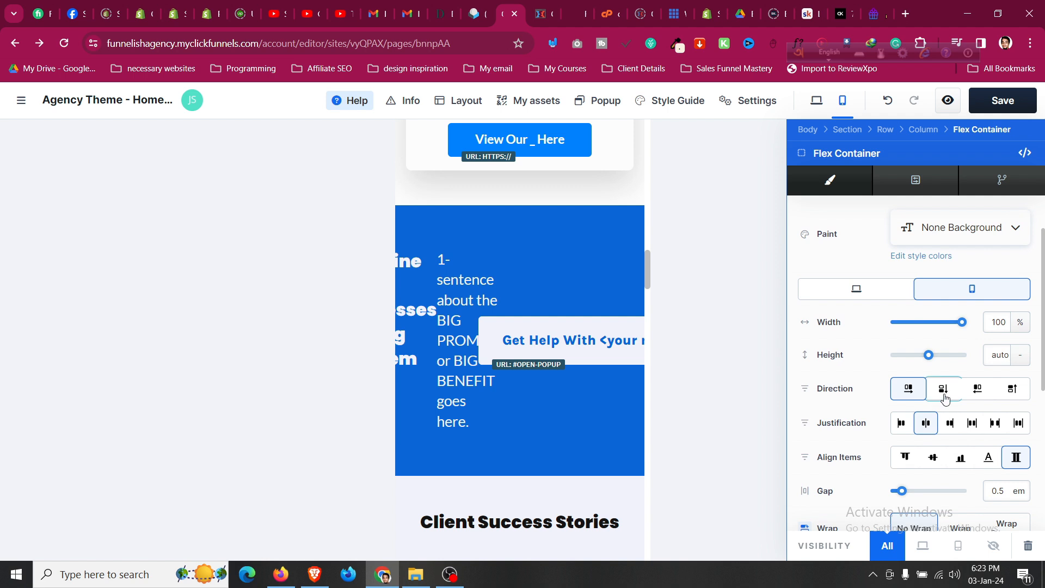
pyautogui.click(977, 390)
pyautogui.click(937, 396)
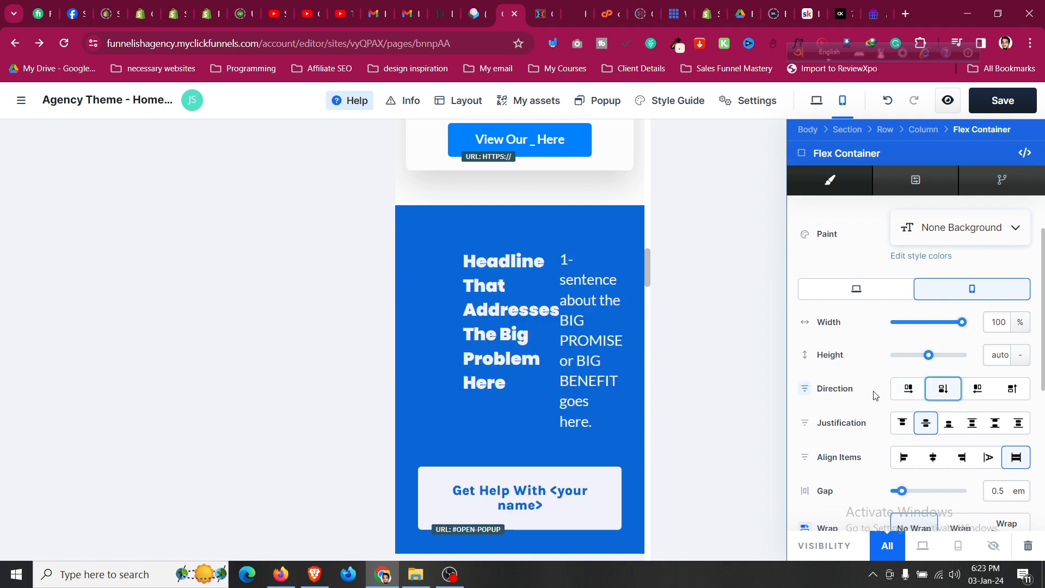
pyautogui.click(547, 320)
# Try row and reversed Direction options on the headline's container, ending on normal column.
pyautogui.click(526, 287)
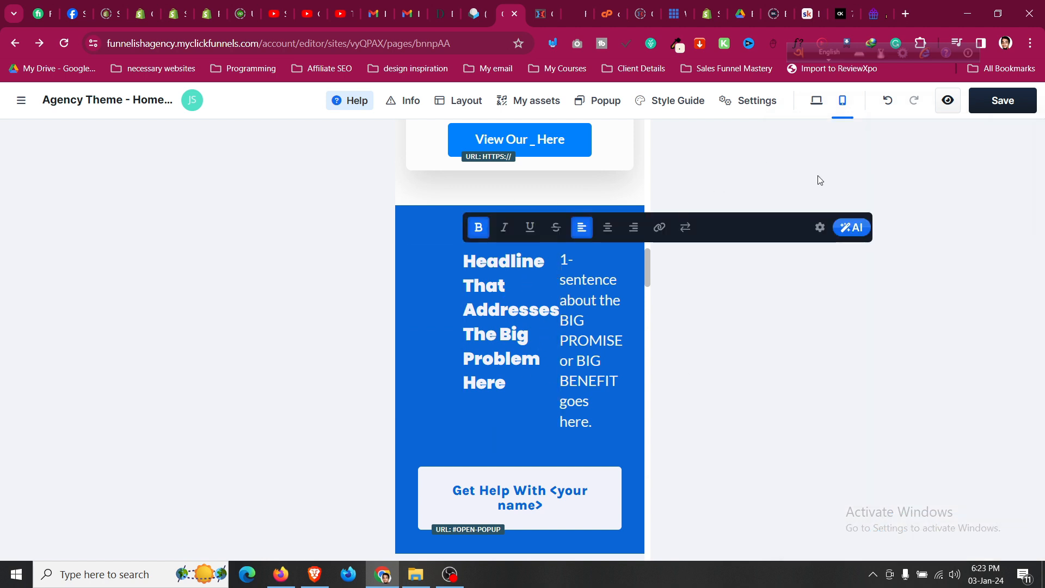
pyautogui.click(566, 305)
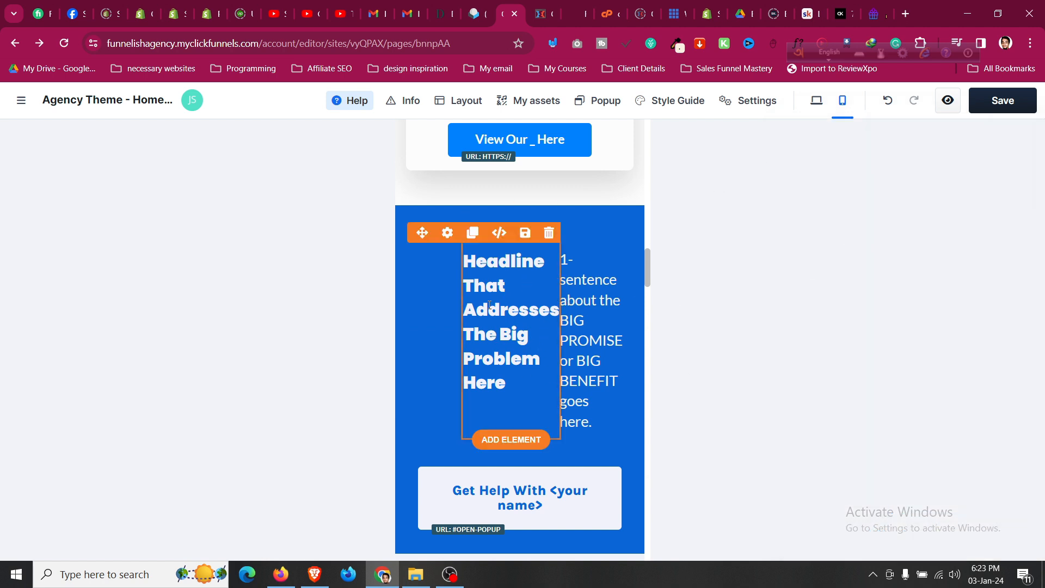
pyautogui.click(462, 243)
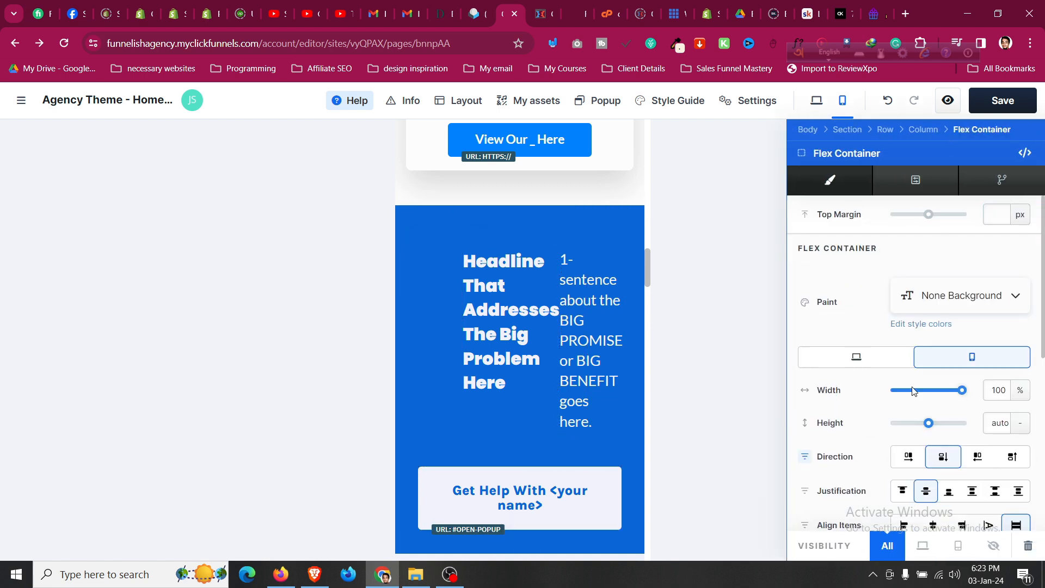
pyautogui.click(921, 457)
pyautogui.click(978, 457)
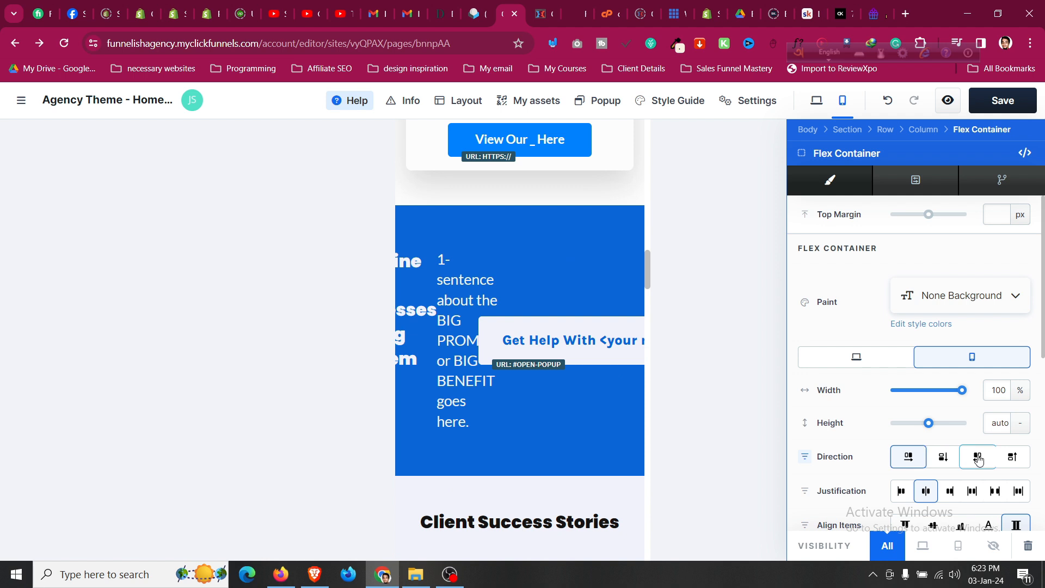
pyautogui.click(1006, 457)
pyautogui.click(942, 457)
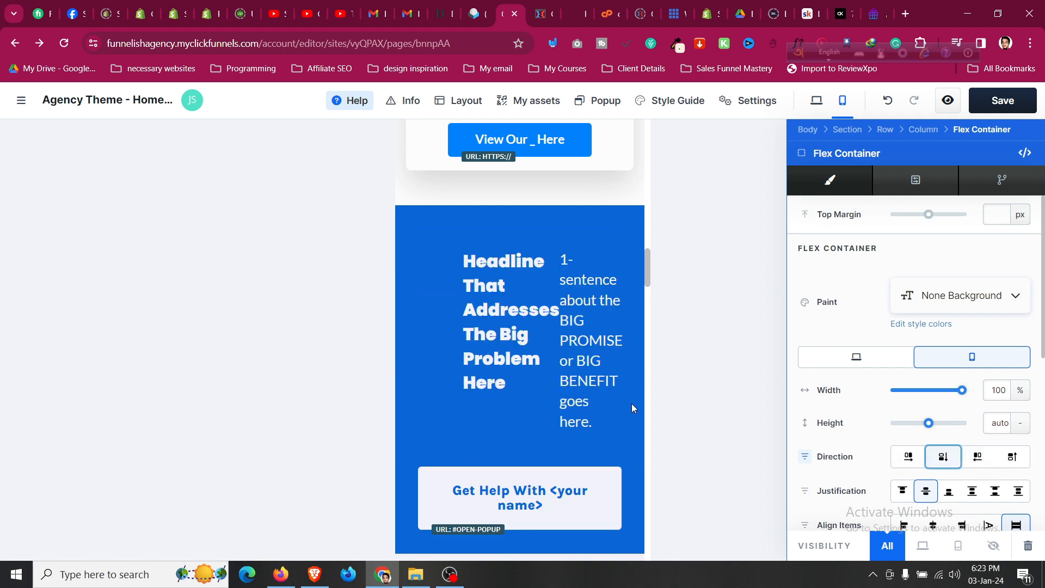
pyautogui.click(526, 375)
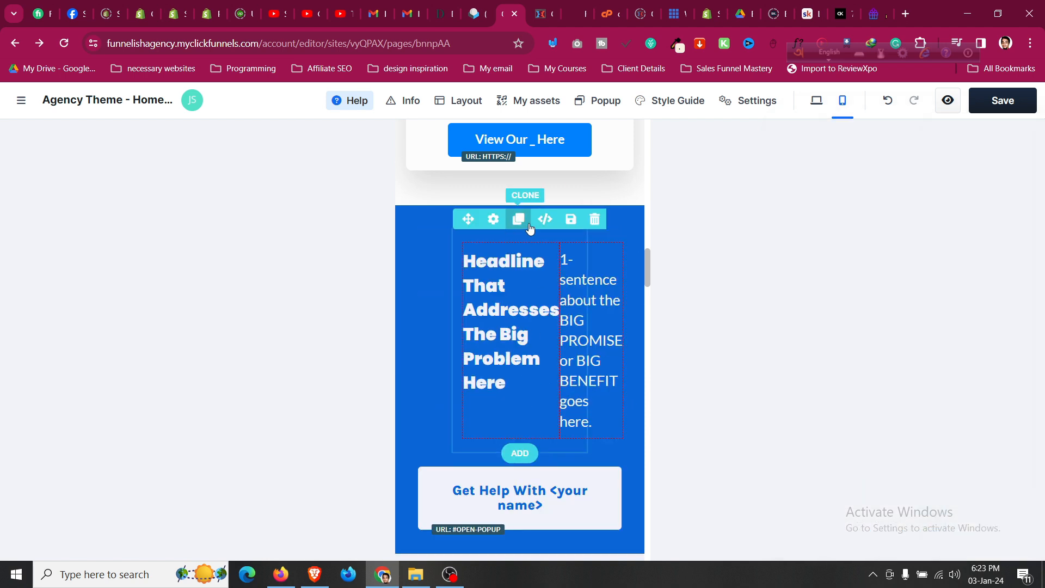
# Set the headline-and-paragraph container's Direction to column, placing the headline above the paragraph.
pyautogui.click(460, 258)
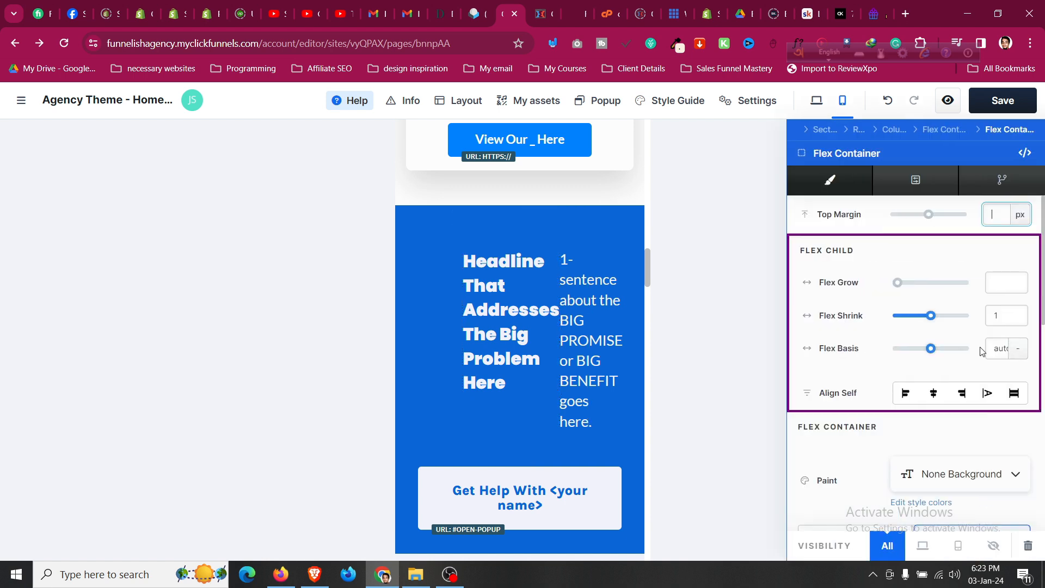
pyautogui.scroll(-4, 982, 351)
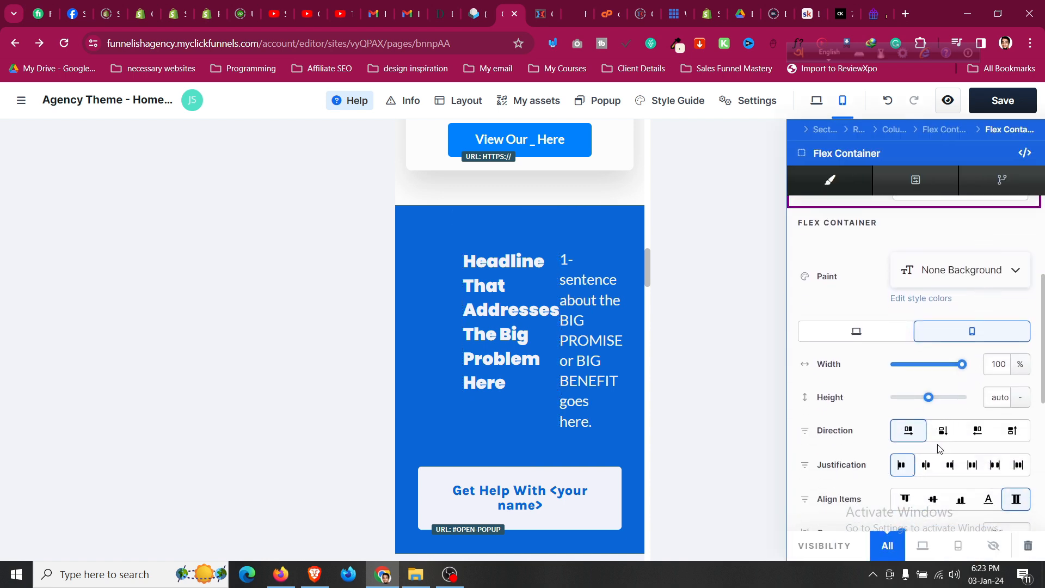
pyautogui.click(943, 430)
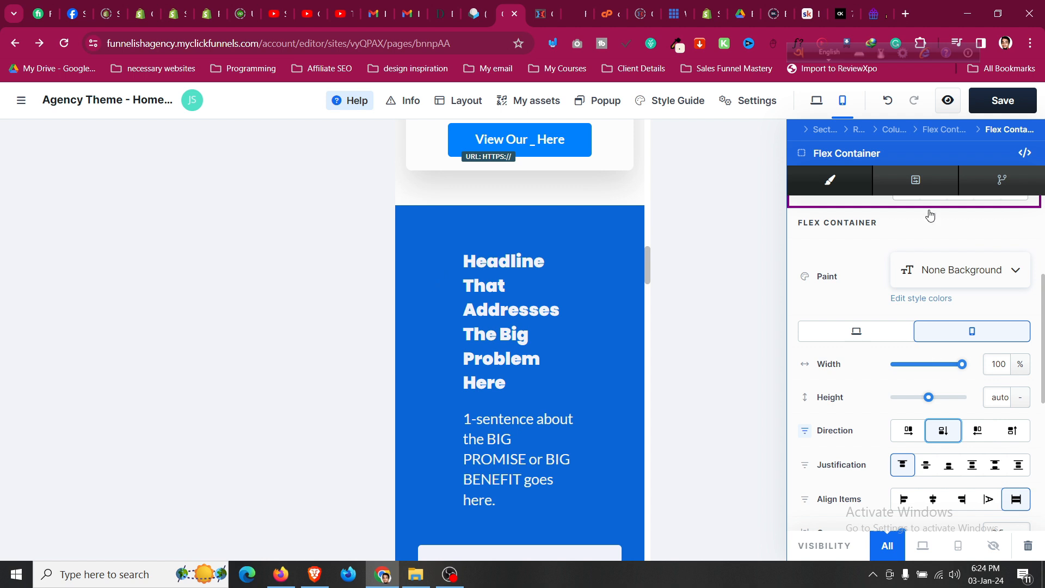
pyautogui.scroll(-5, 918, 251)
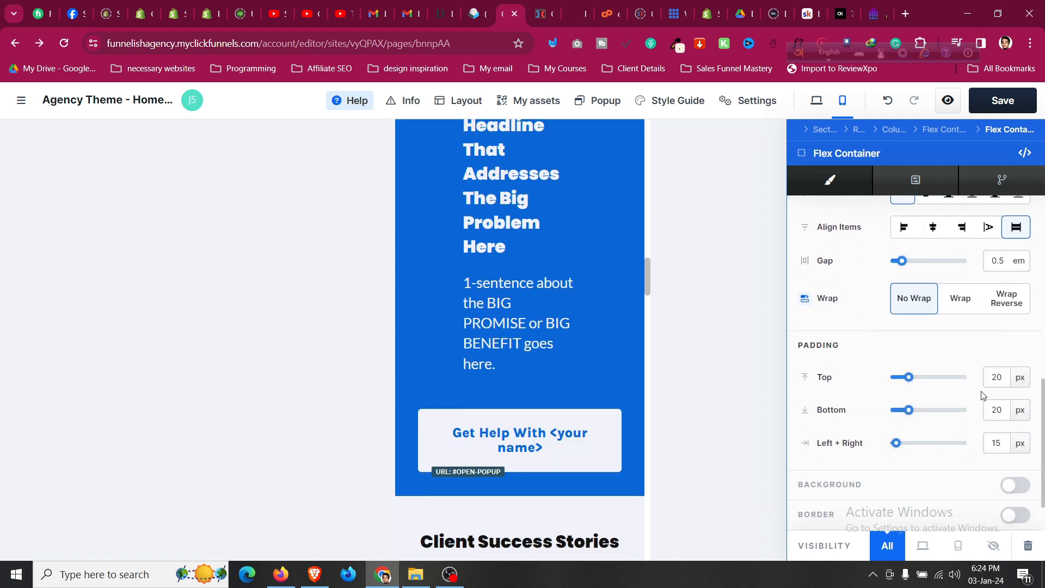
pyautogui.click(422, 339)
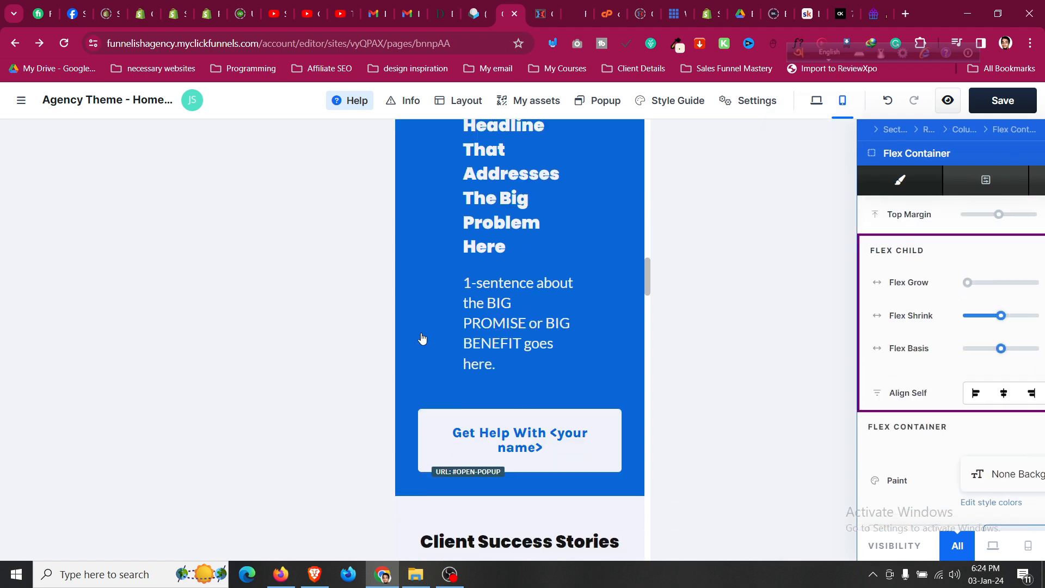
# Experiment with Align Items, Justification and Wrap on that container, then view its Advanced options.
pyautogui.scroll(3, 445, 318)
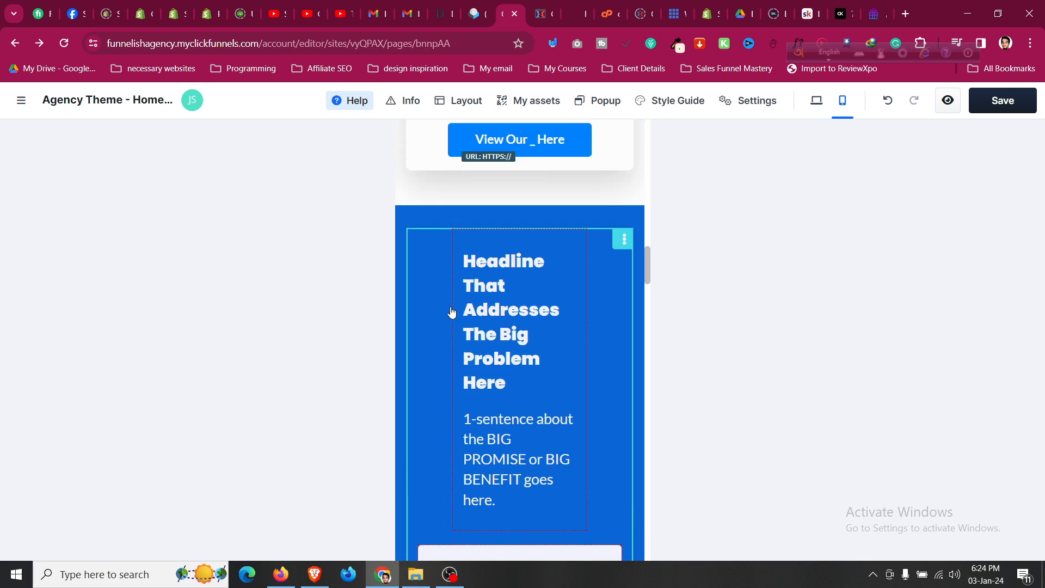
pyautogui.click(456, 308)
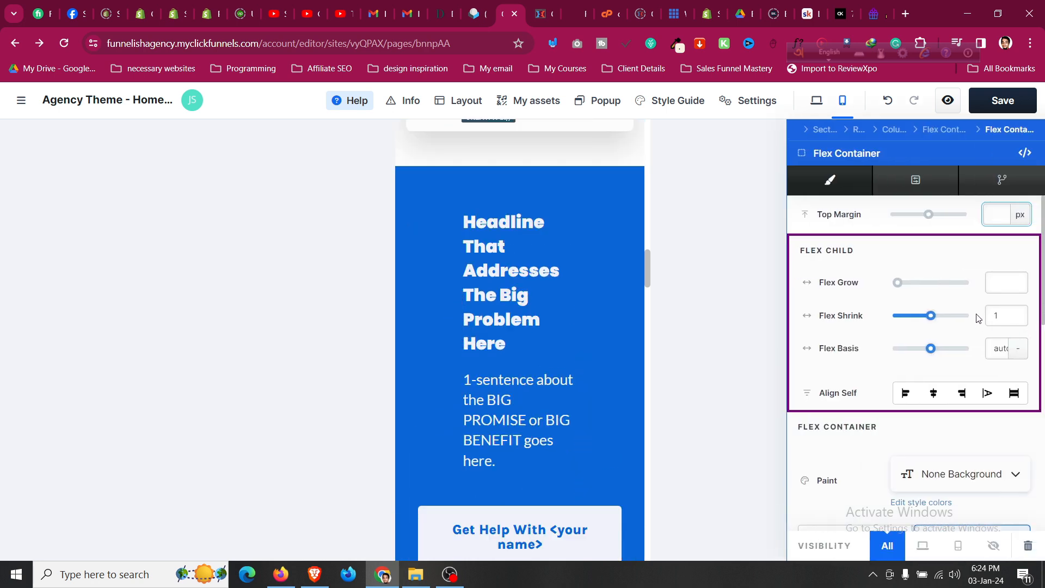
pyautogui.scroll(-6, 942, 298)
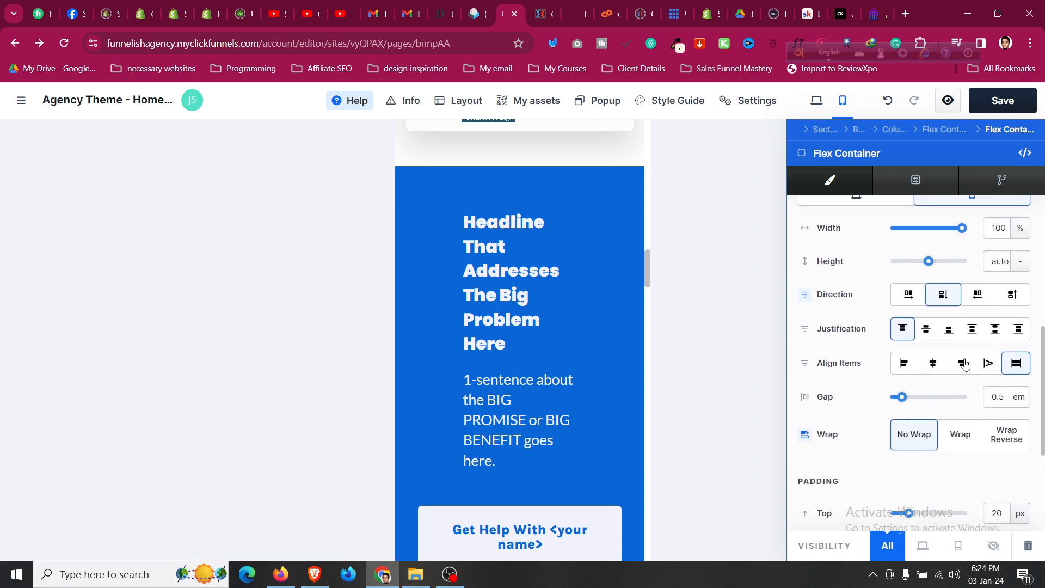
pyautogui.click(930, 364)
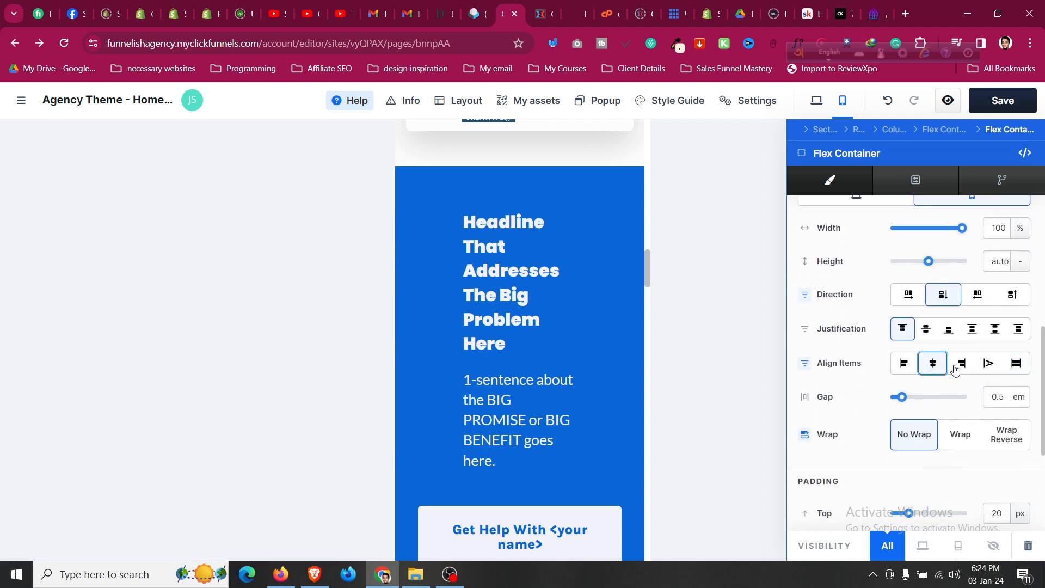
pyautogui.click(1008, 371)
pyautogui.click(927, 330)
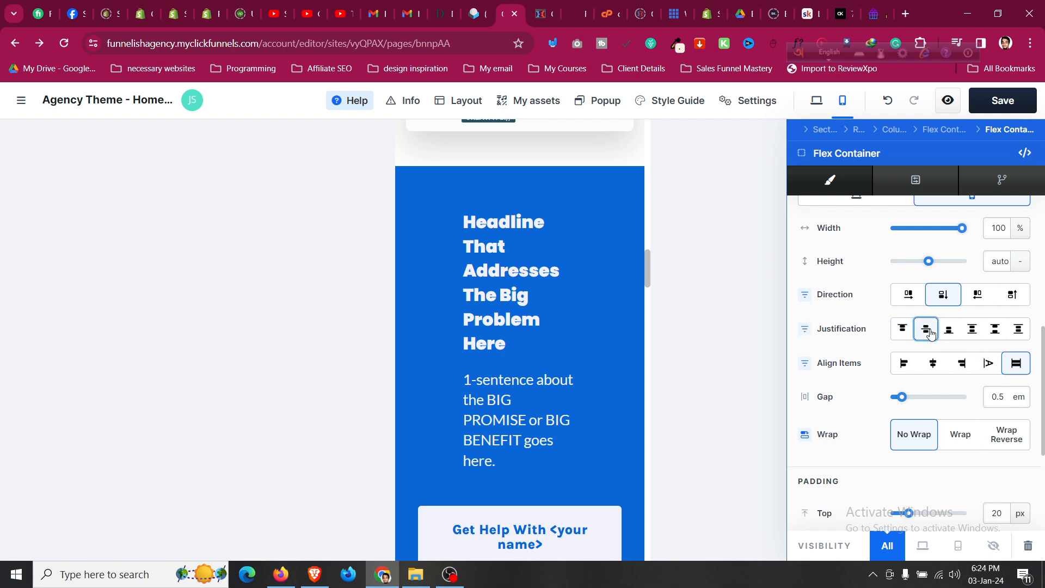
pyautogui.scroll(-2, 969, 409)
pyautogui.click(950, 300)
pyautogui.click(914, 302)
pyautogui.scroll(-1, 924, 414)
pyautogui.scroll(5, 923, 415)
pyautogui.click(925, 182)
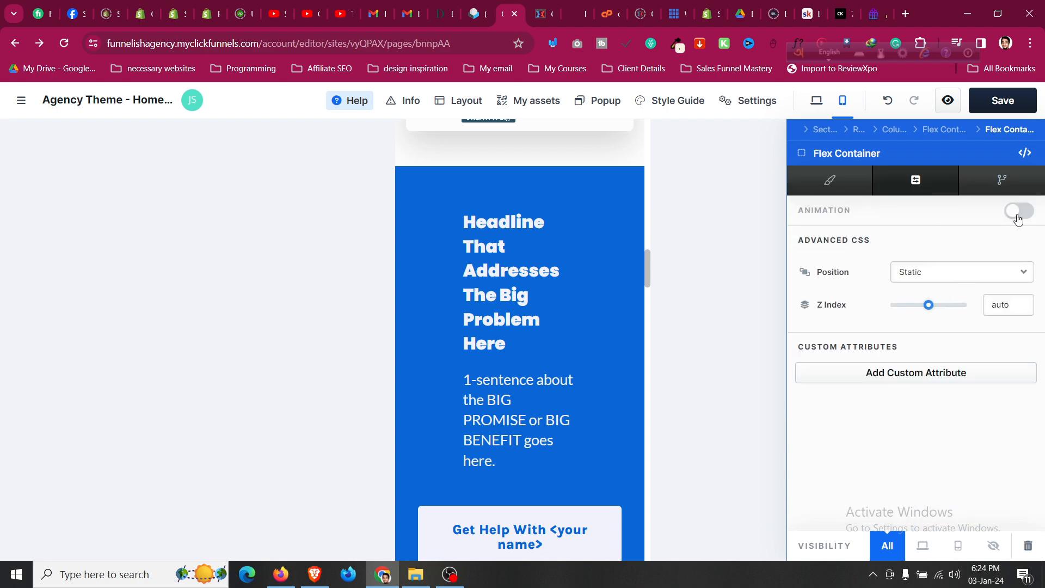
# Set the team section's Flex Container Direction to column so the photo sits above the text.
pyautogui.click(999, 195)
pyautogui.scroll(-4, 545, 381)
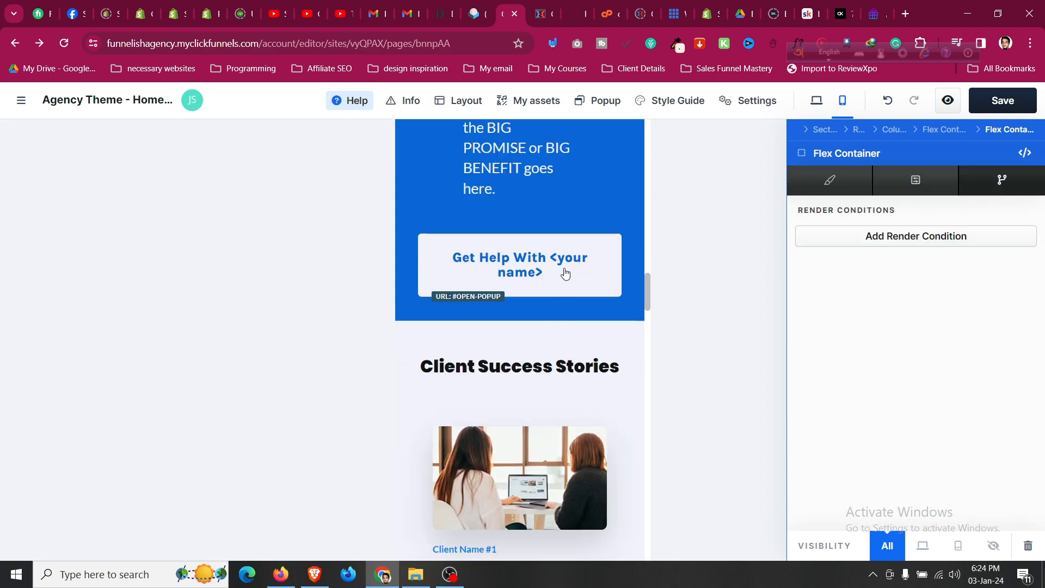
pyautogui.scroll(-12, 563, 279)
pyautogui.scroll(8, 565, 284)
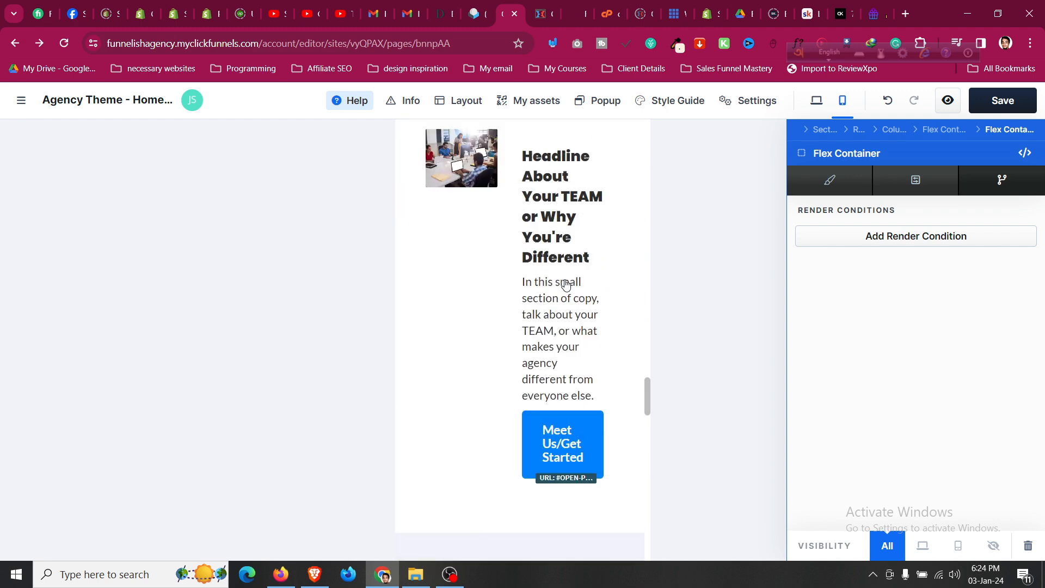
pyautogui.click(515, 231)
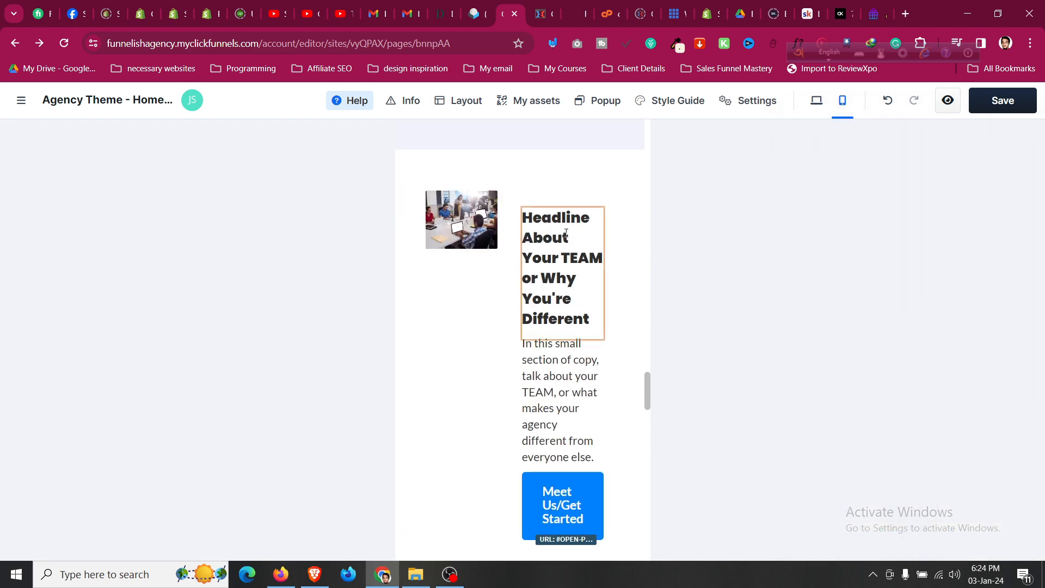
pyautogui.click(513, 192)
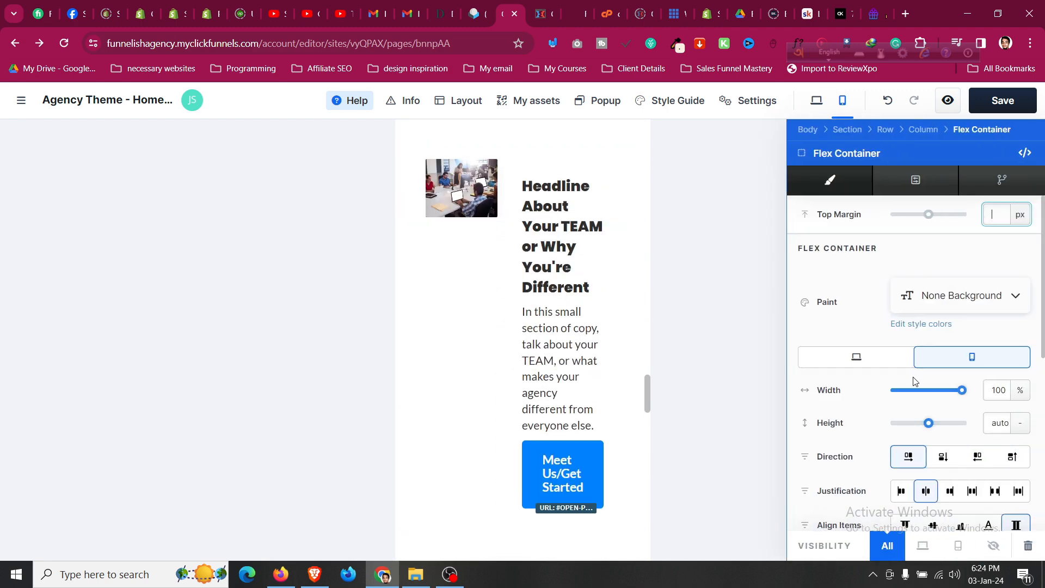
pyautogui.scroll(-1, 925, 378)
pyautogui.click(942, 389)
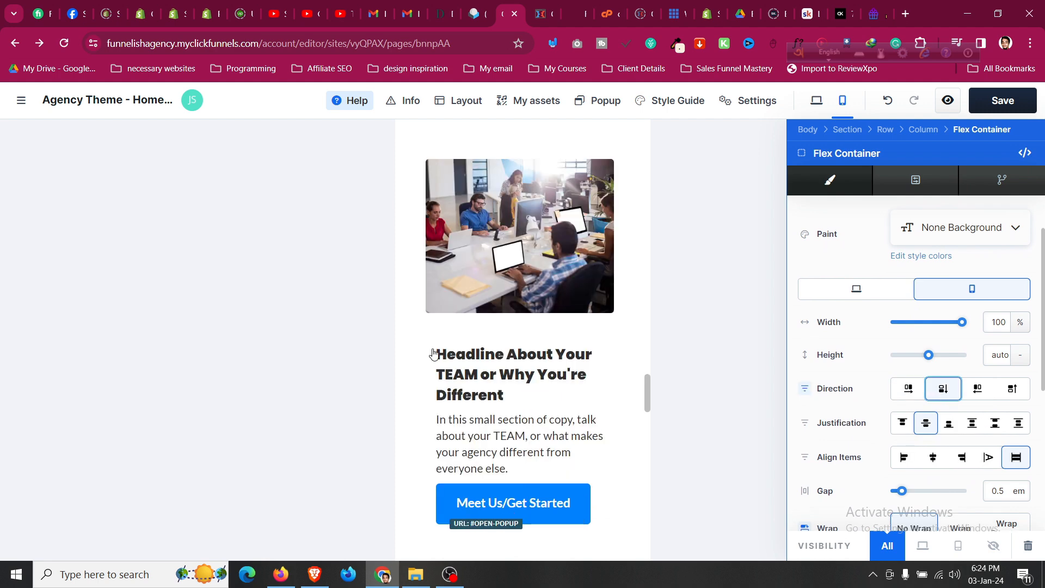
pyautogui.scroll(-10, 443, 350)
# Set the call-to-action section's container Direction to column.
pyautogui.scroll(3, 448, 345)
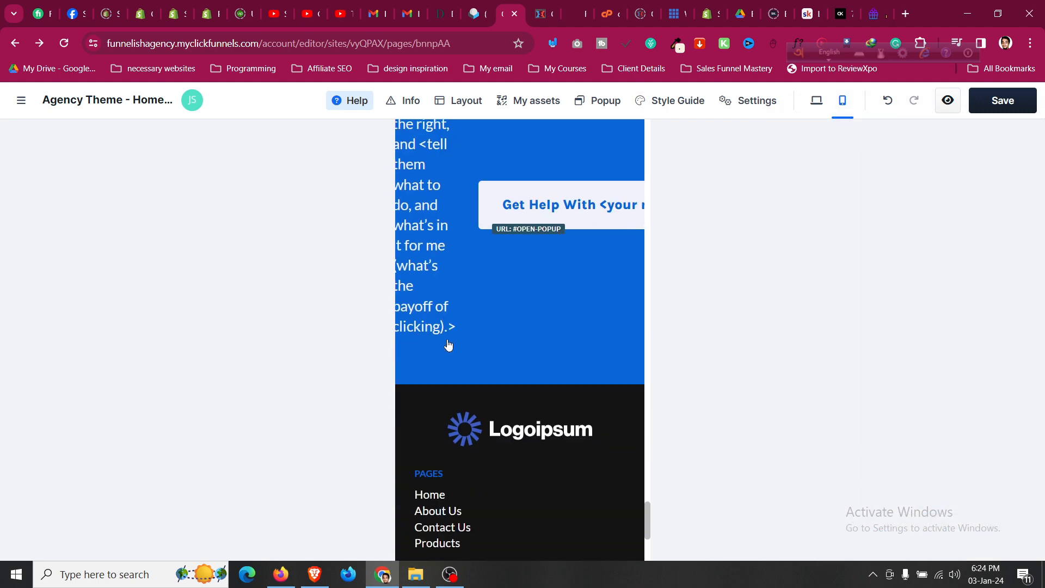
pyautogui.click(610, 277)
pyautogui.click(943, 458)
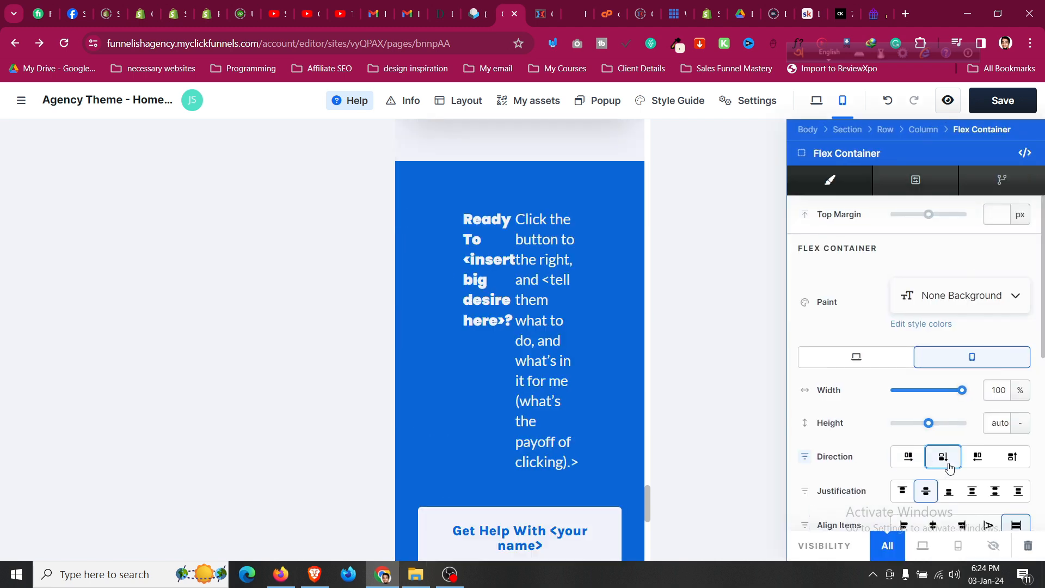
# Stack the 'Ready To…' headline and paragraph vertically in their inner text container.
pyautogui.click(481, 216)
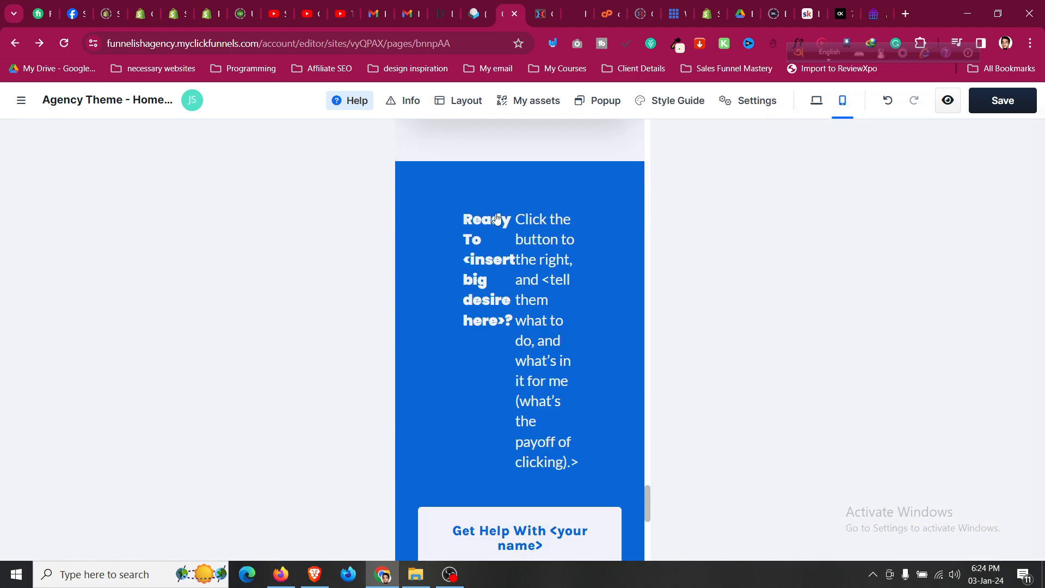
pyautogui.click(532, 240)
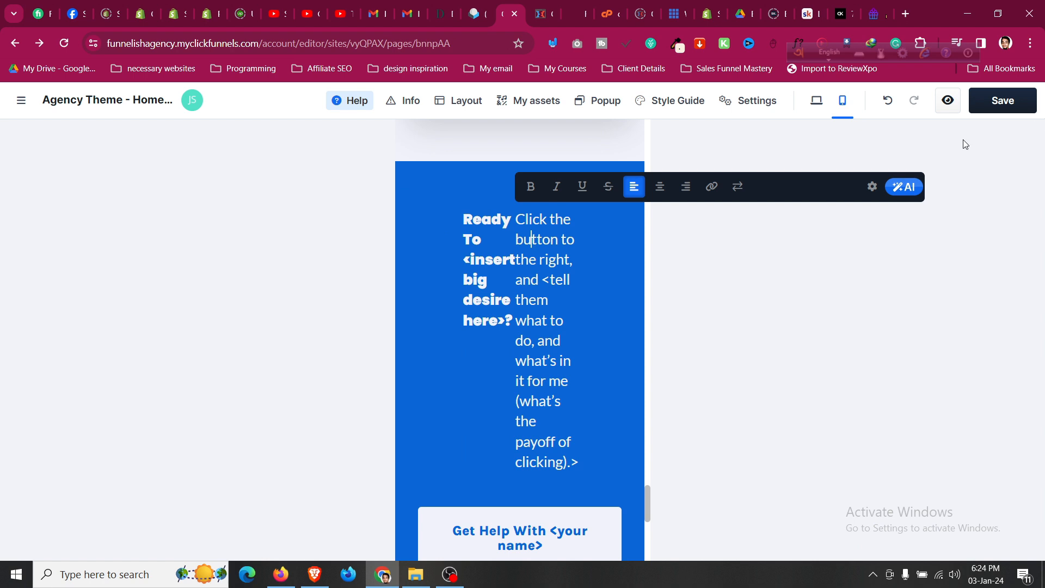
pyautogui.click(492, 208)
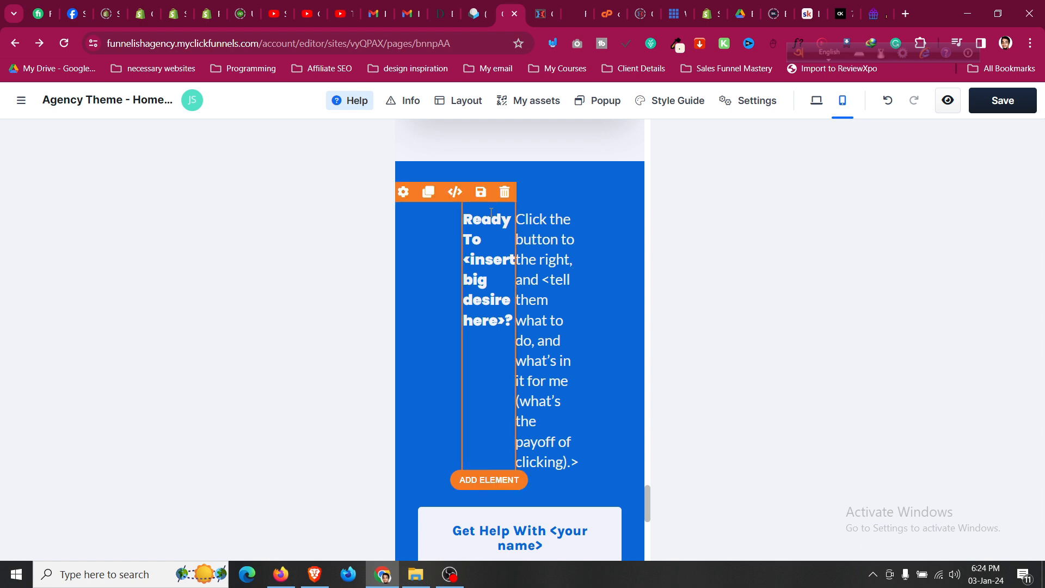
pyautogui.click(459, 211)
pyautogui.click(949, 126)
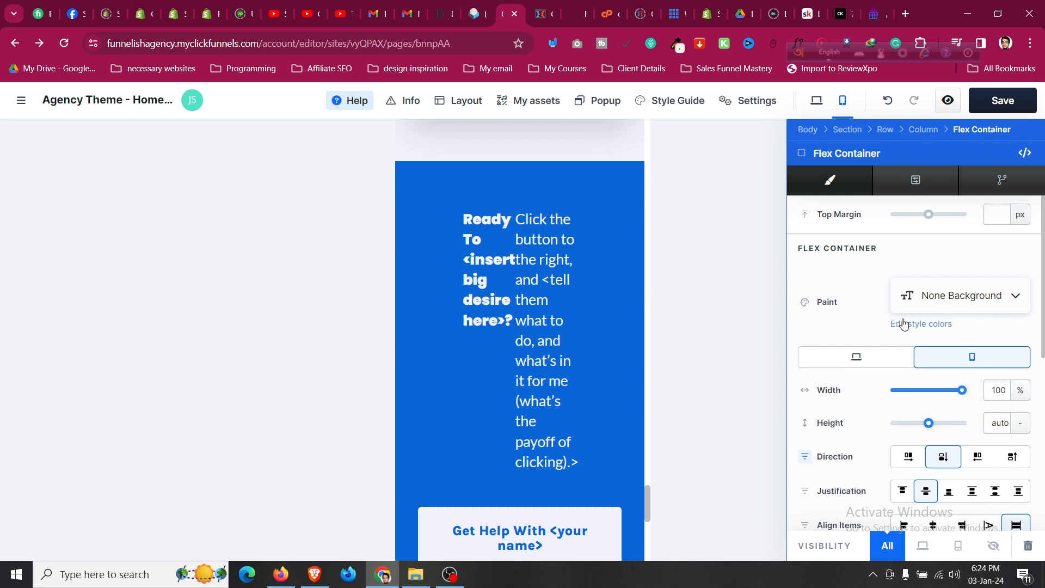
pyautogui.click(593, 302)
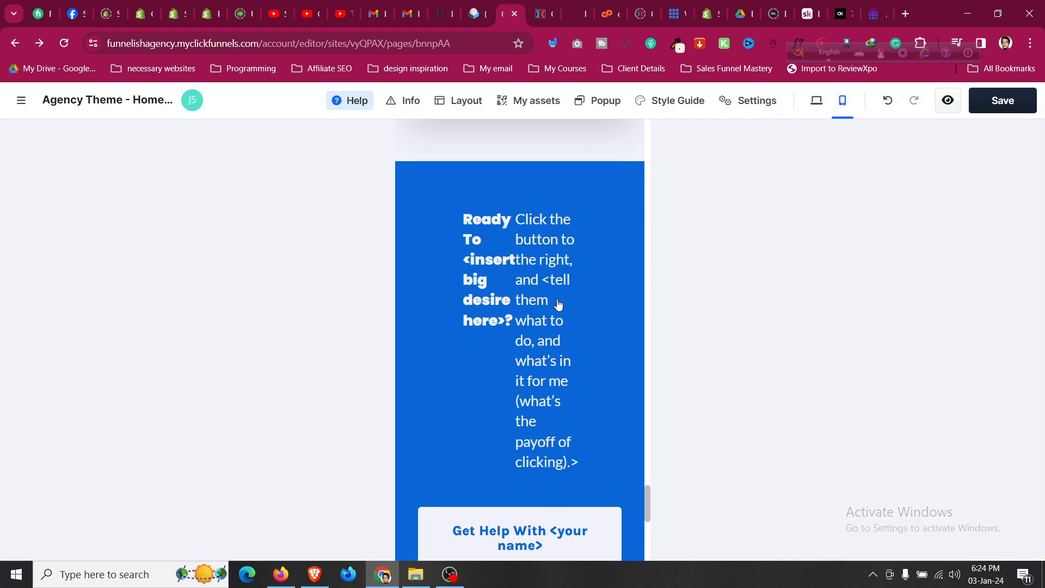
pyautogui.click(456, 272)
pyautogui.scroll(-3, 957, 386)
pyautogui.scroll(1, 914, 355)
pyautogui.scroll(-3, 934, 304)
pyautogui.click(944, 297)
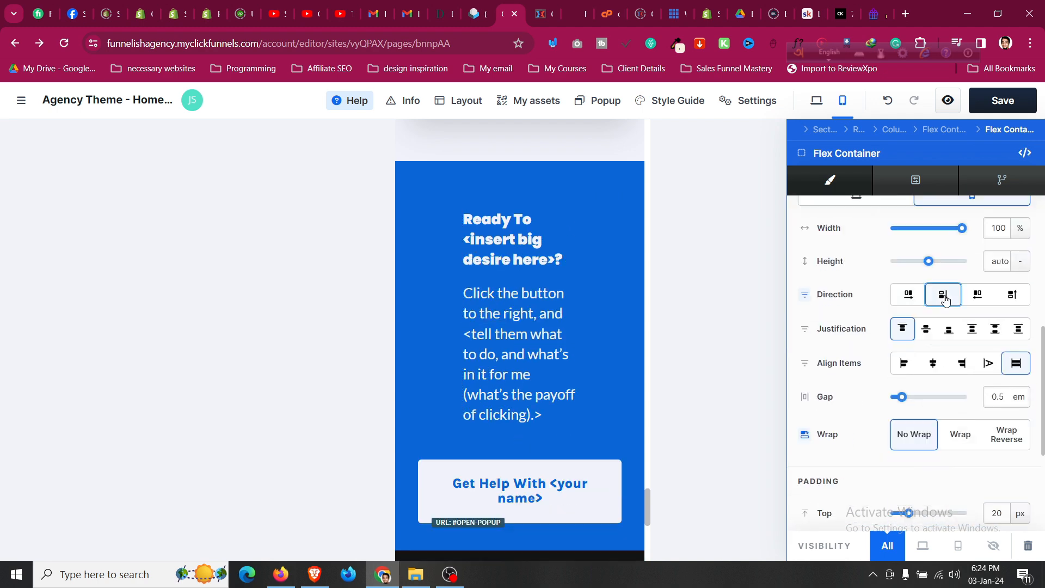
pyautogui.click(487, 283)
# Switch the editor back to desktop view and return to the page editor window.
pyautogui.scroll(-8, 487, 282)
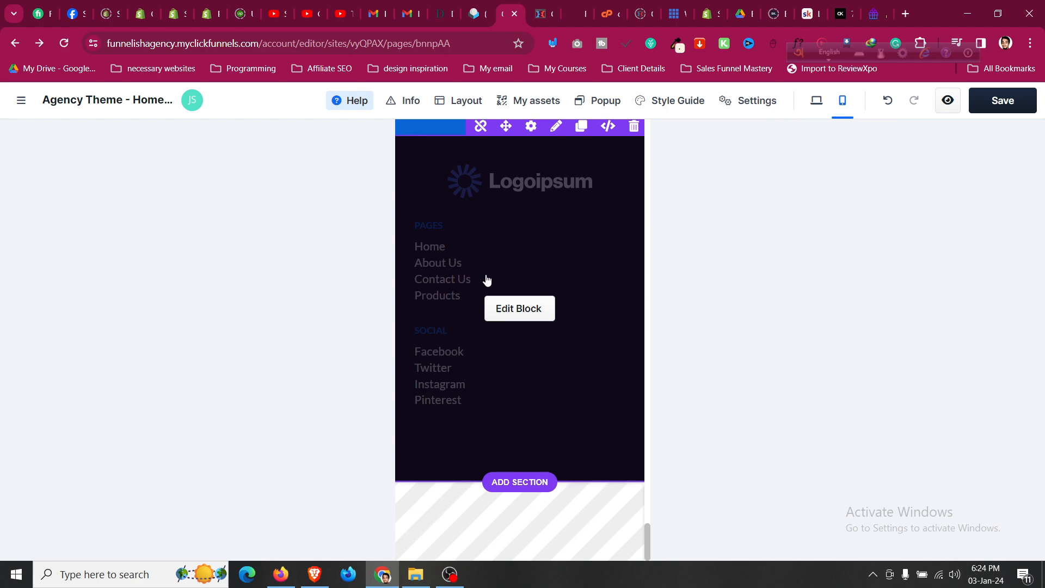
pyautogui.scroll(14, 488, 279)
pyautogui.scroll(10, 488, 279)
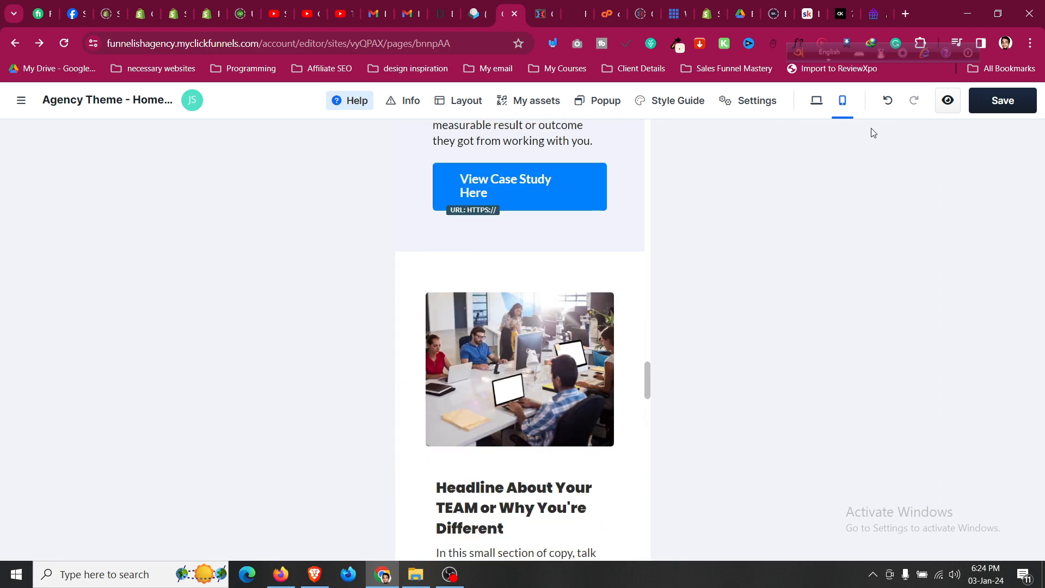
pyautogui.click(817, 101)
pyautogui.scroll(10, 689, 303)
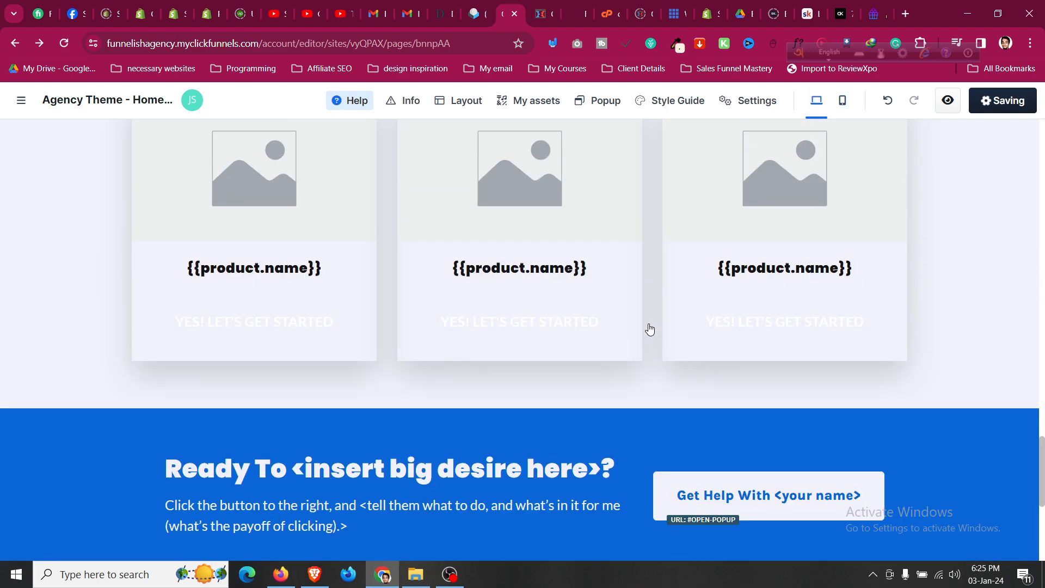
pyautogui.scroll(15, 649, 329)
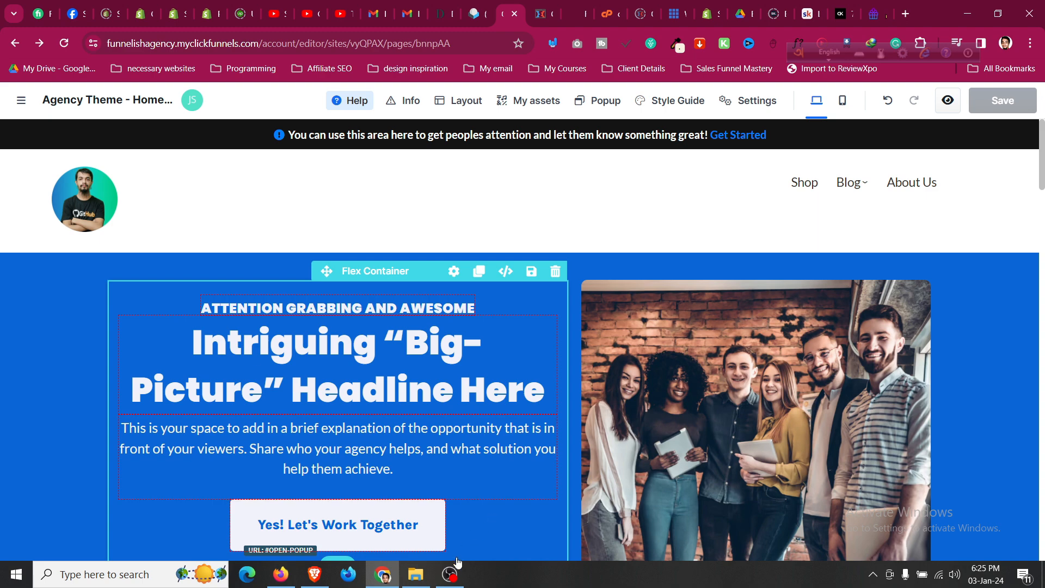
pyautogui.click(449, 574)
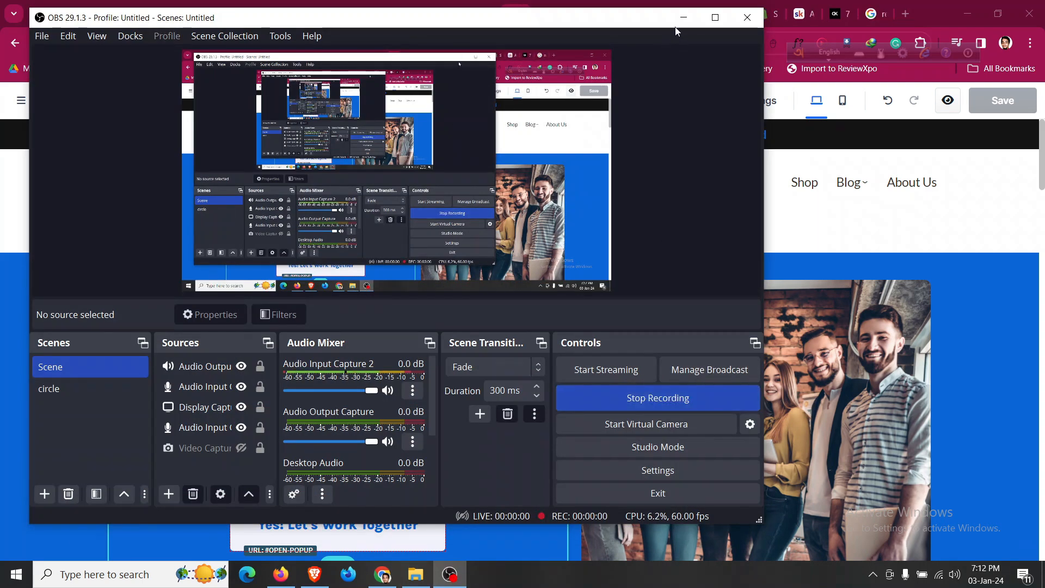
pyautogui.click(682, 18)
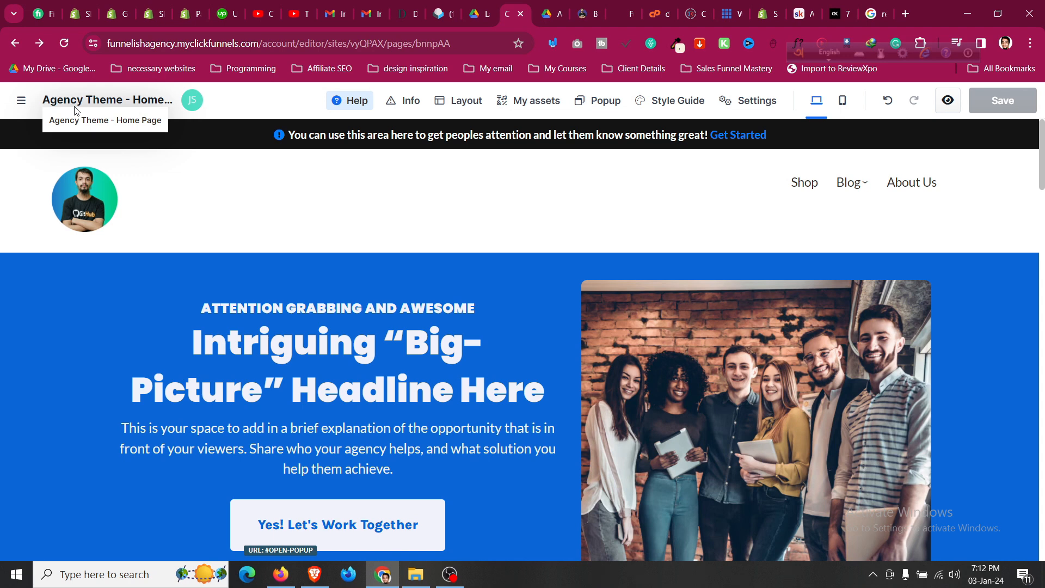
# Exit the page editor to the site overview and start downloading ATIDCOA.pdf from Google Drive.
pyautogui.click(20, 108)
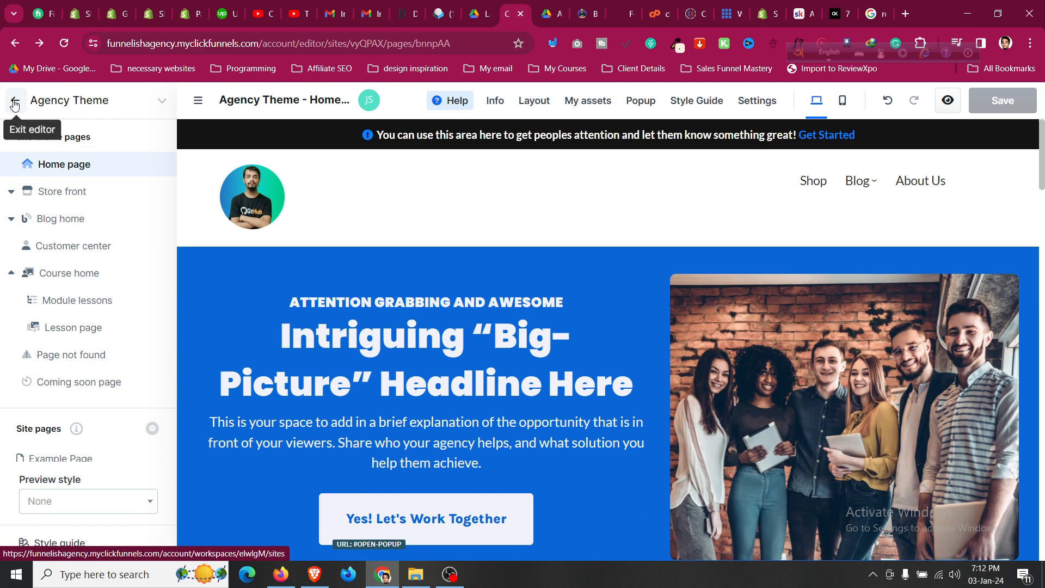
pyautogui.click(15, 104)
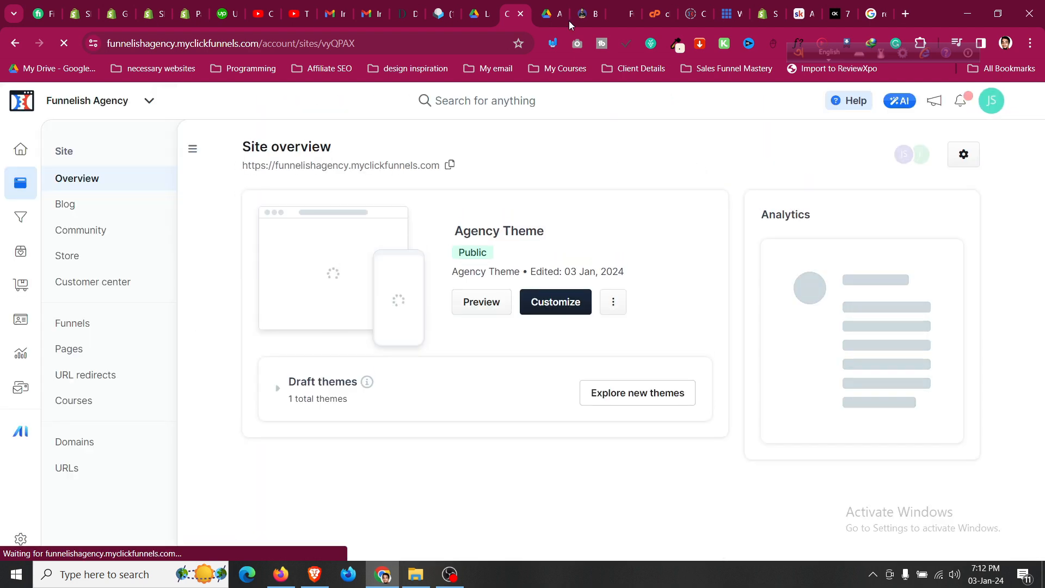
pyautogui.click(549, 14)
pyautogui.click(845, 104)
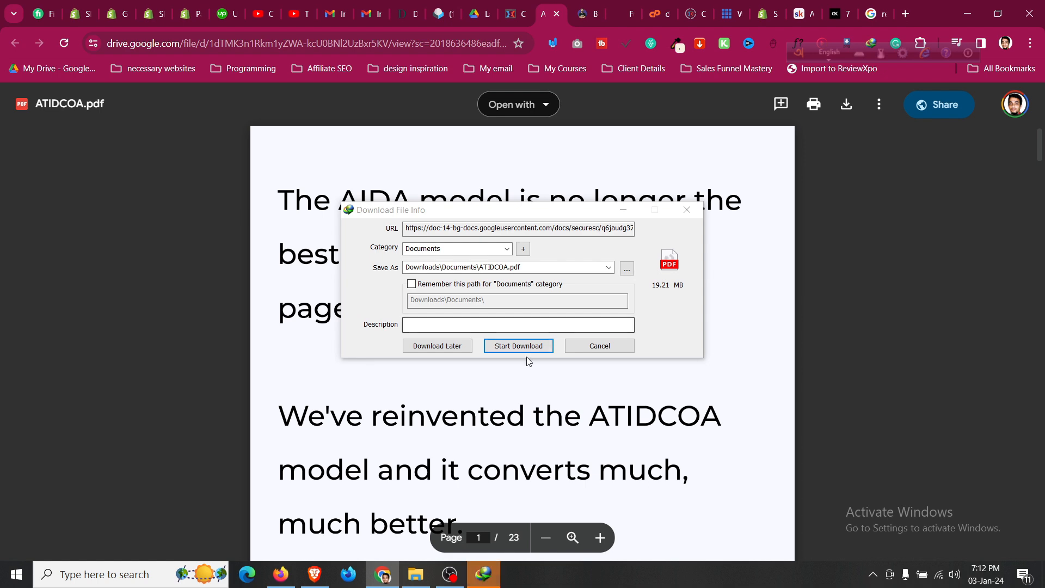
# Start the ATIDCOA.pdf download into Downloads\Documents and hide the progress window.
pyautogui.click(527, 348)
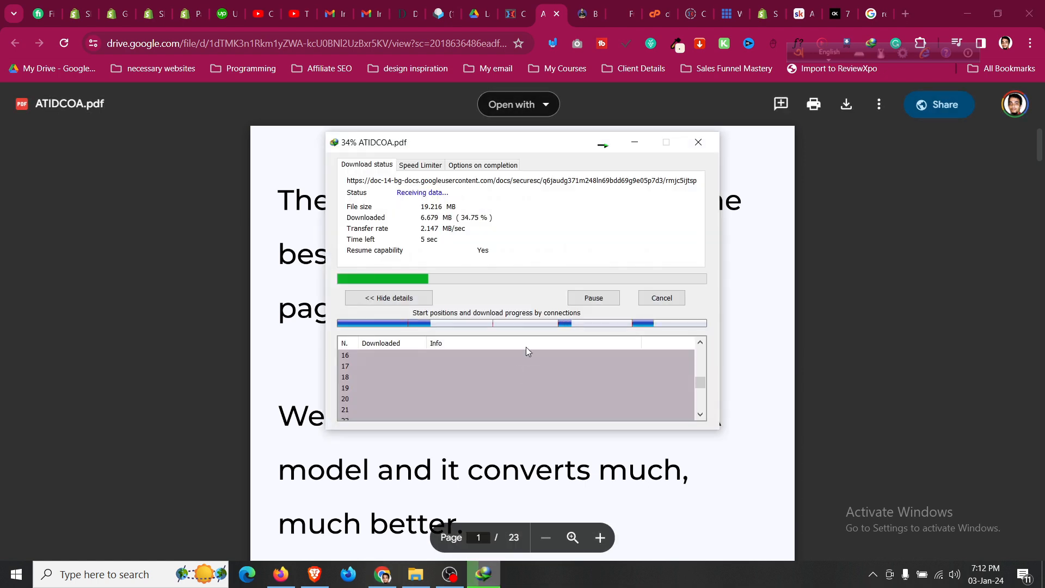
pyautogui.click(634, 142)
pyautogui.scroll(-10, 563, 399)
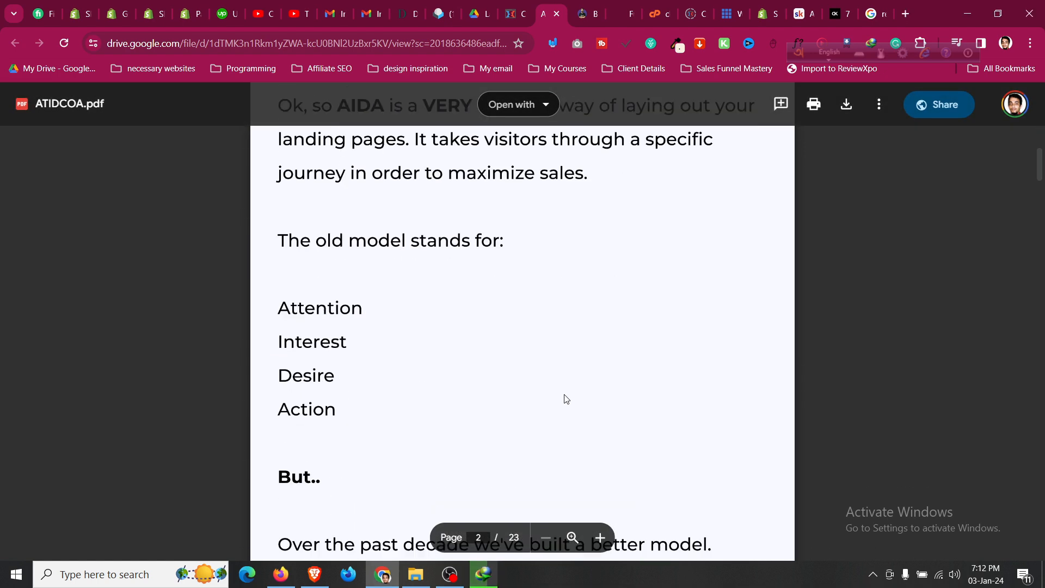
pyautogui.scroll(9, 566, 399)
pyautogui.scroll(1, 566, 399)
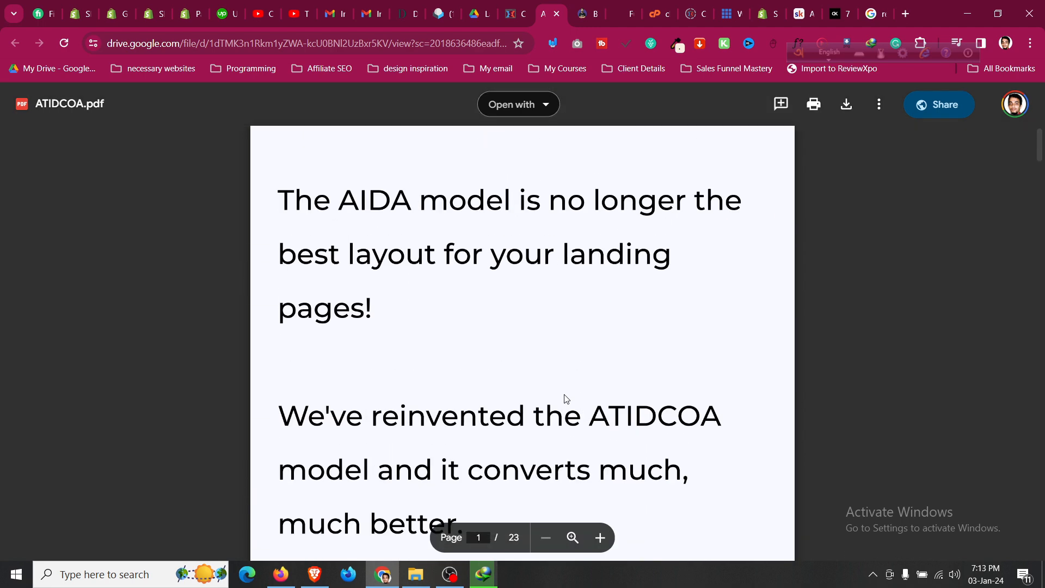
pyautogui.click(509, 10)
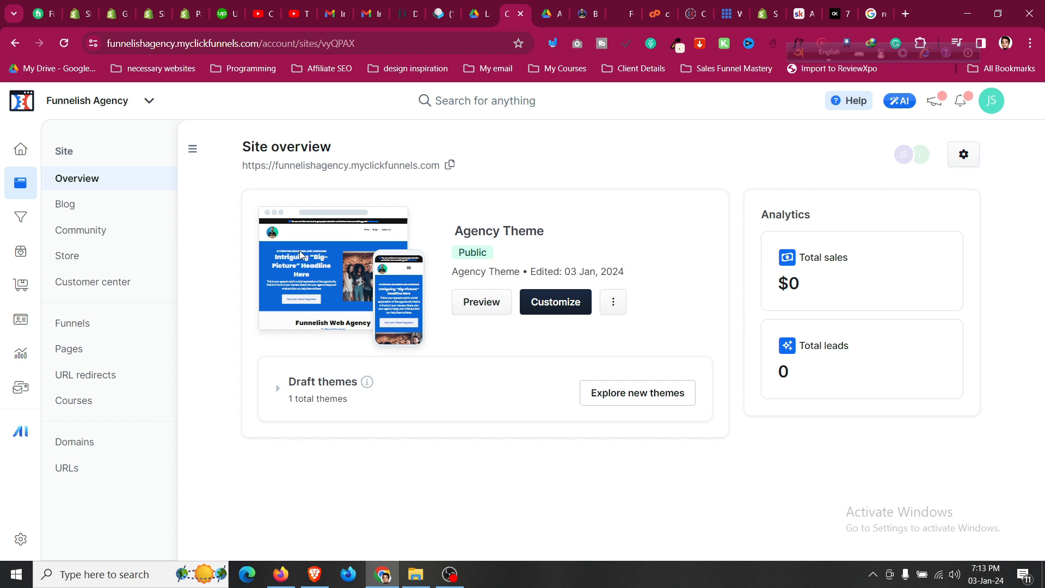
# Create a product named 'Ecommerce Conversion Boosting Checklist' from Products and call up AI description help.
pyautogui.click(19, 255)
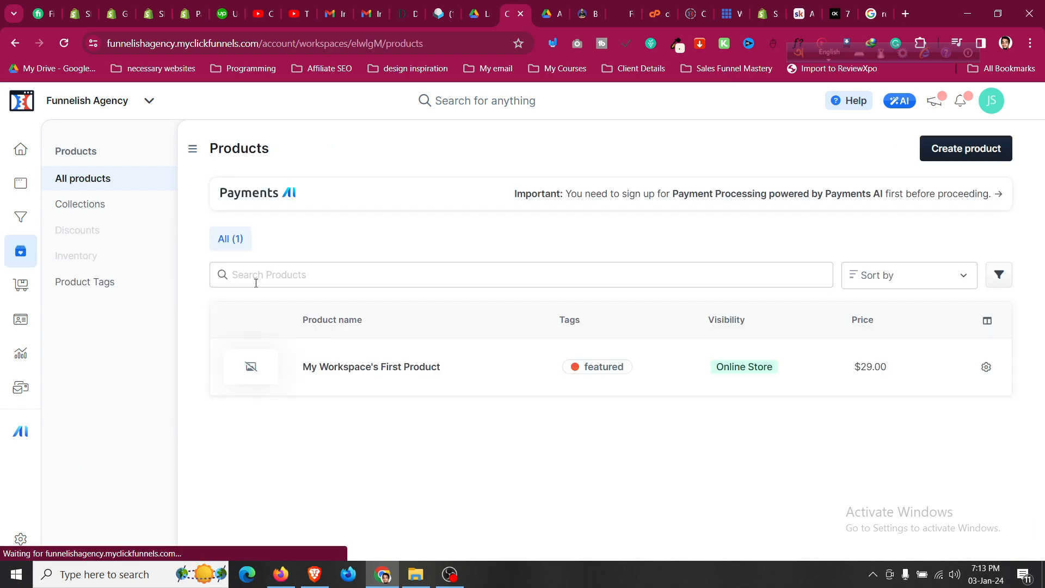
pyautogui.click(937, 158)
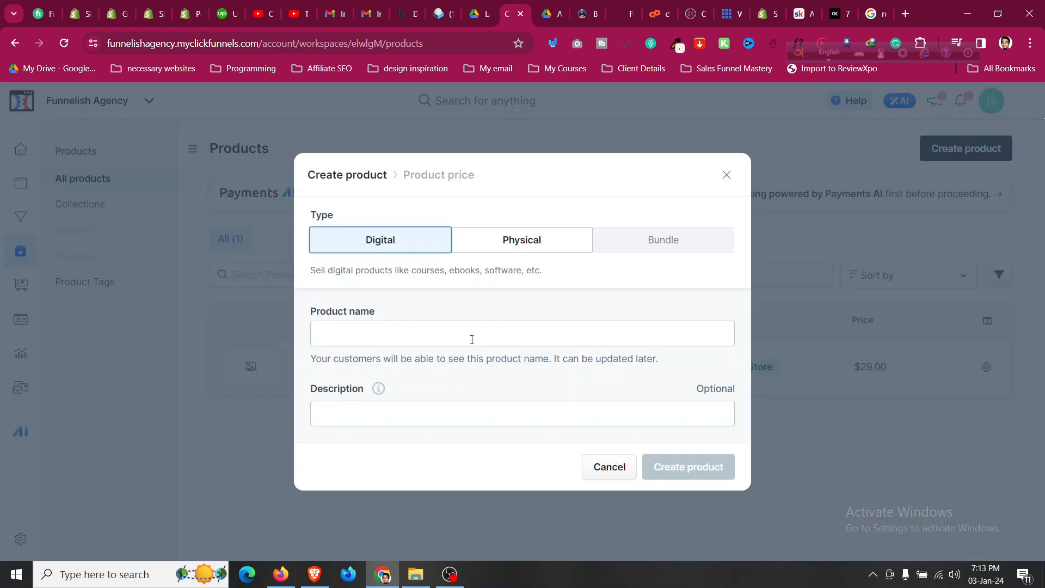
pyautogui.click(472, 339)
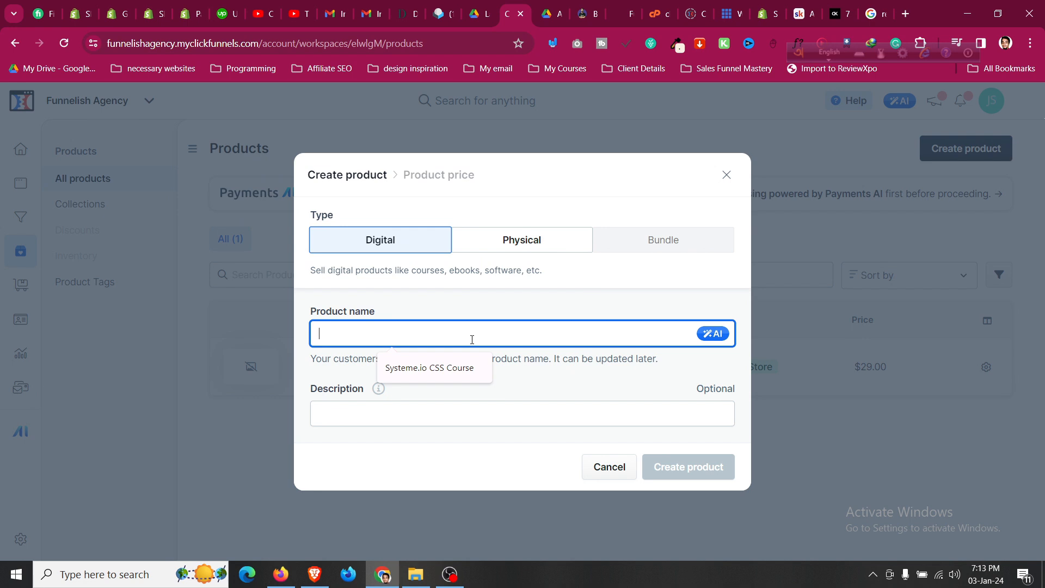
pyautogui.write('Ecommerce Conversion Boss')
pyautogui.press('BackSpace')
pyautogui.write('osting Checklist')
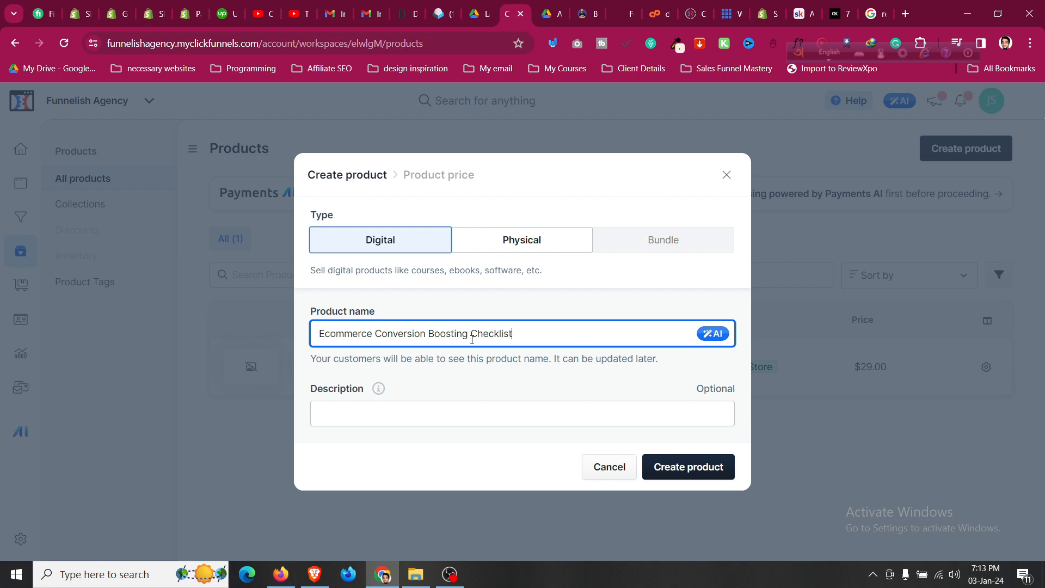
pyautogui.click(481, 416)
pyautogui.click(716, 413)
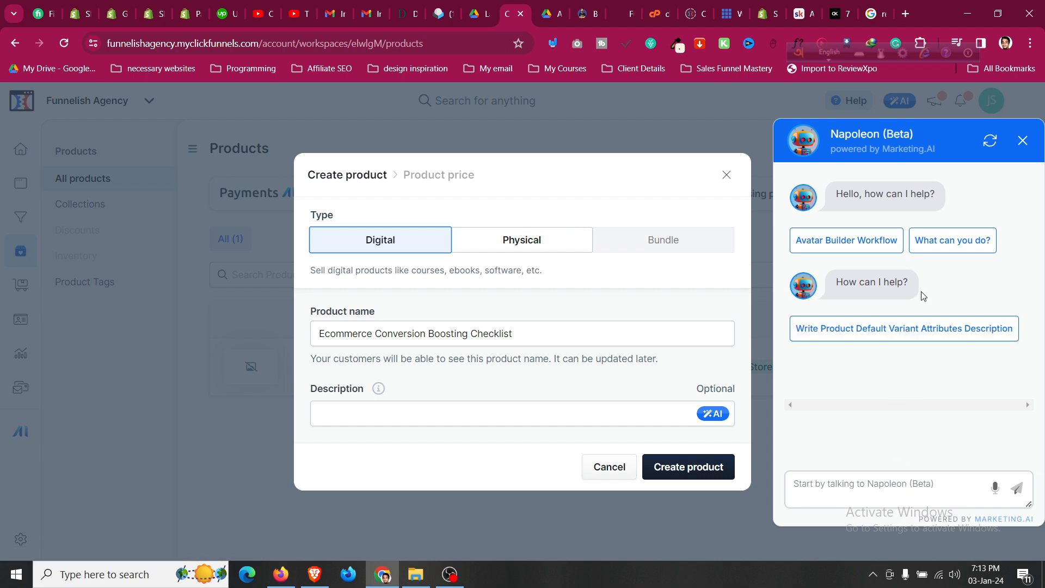
# Ask Napoleon to 'write a description for this product title' with the product name quoted.
pyautogui.click(871, 500)
pyautogui.write('write a description for this product title')
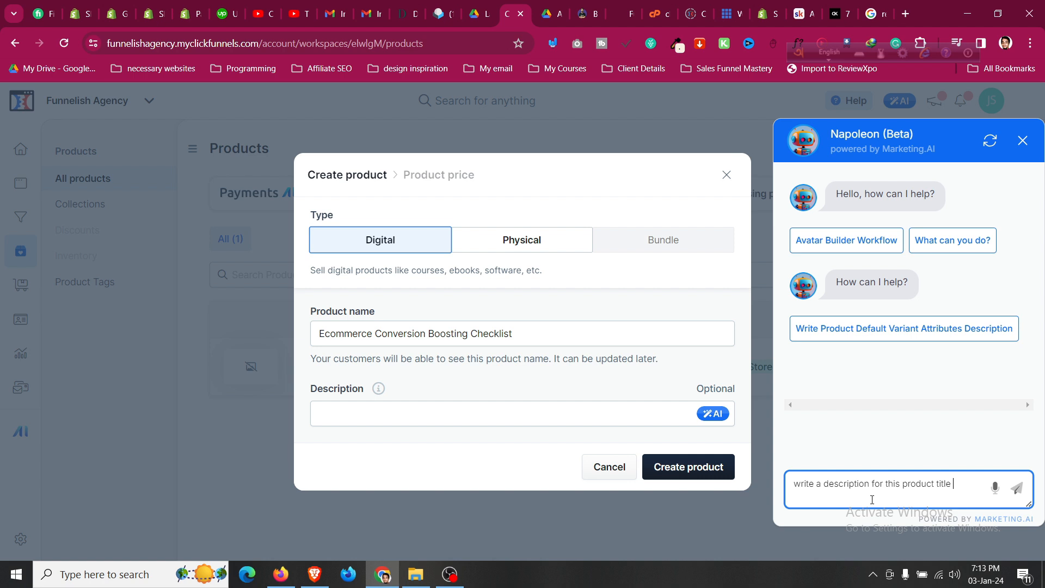
pyautogui.click(592, 343)
pyautogui.hotkey('ctrl', 'a')
pyautogui.hotkey('ctrl', 'c')
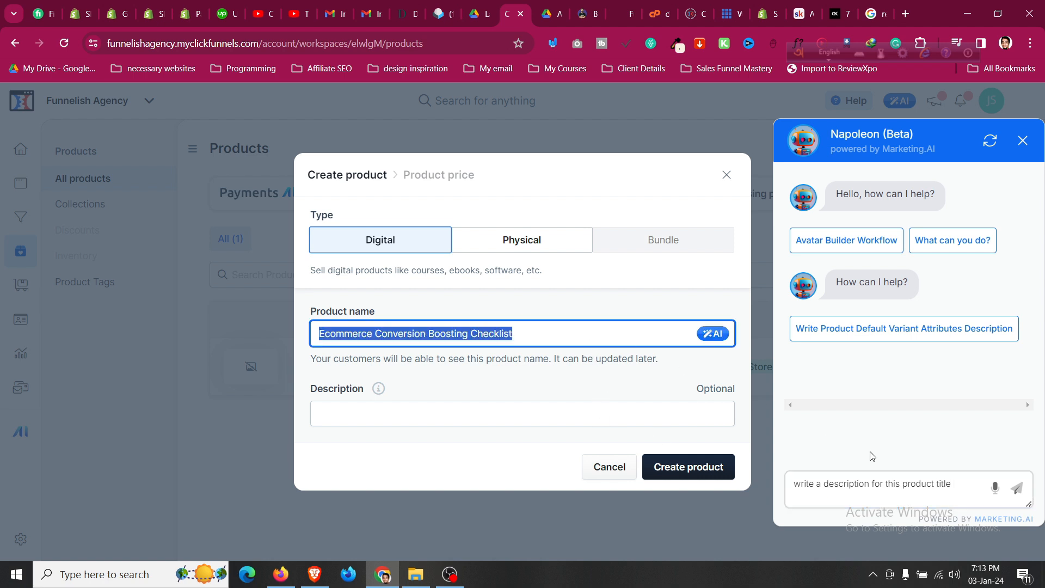
pyautogui.click(960, 485)
pyautogui.write("le '")
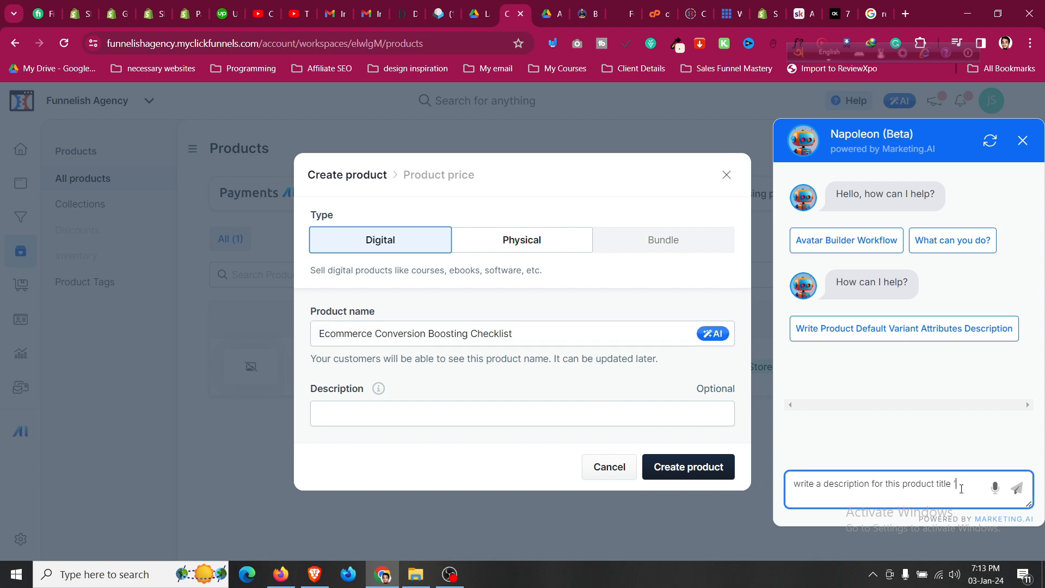
pyautogui.hotkey('ctrl', 'v')
pyautogui.write("'")
pyautogui.click(1018, 487)
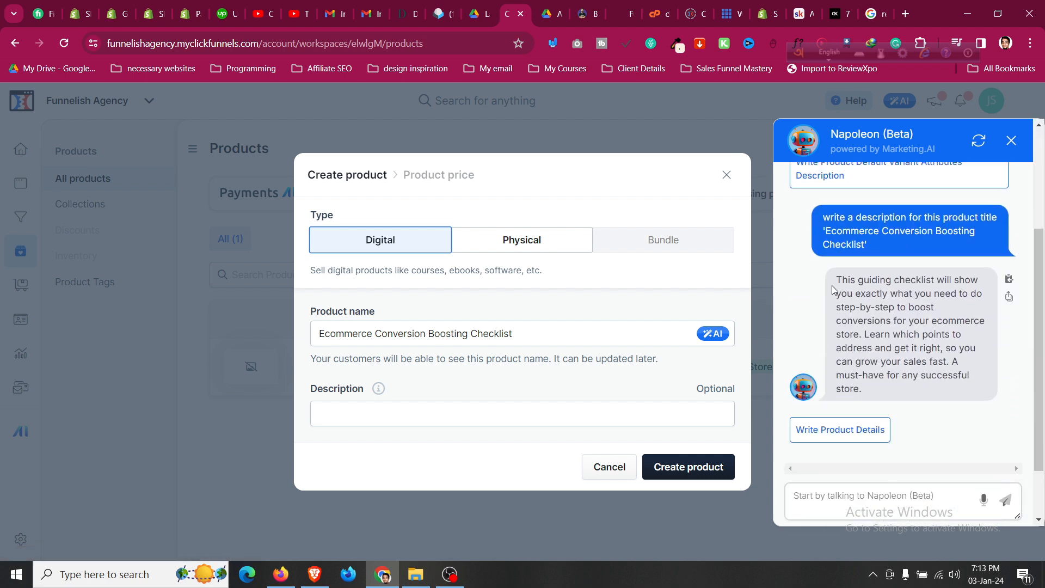
# Copy the generated reply and paste it into the product's Description field.
pyautogui.moveTo(836, 279); pyautogui.dragTo(881, 390)
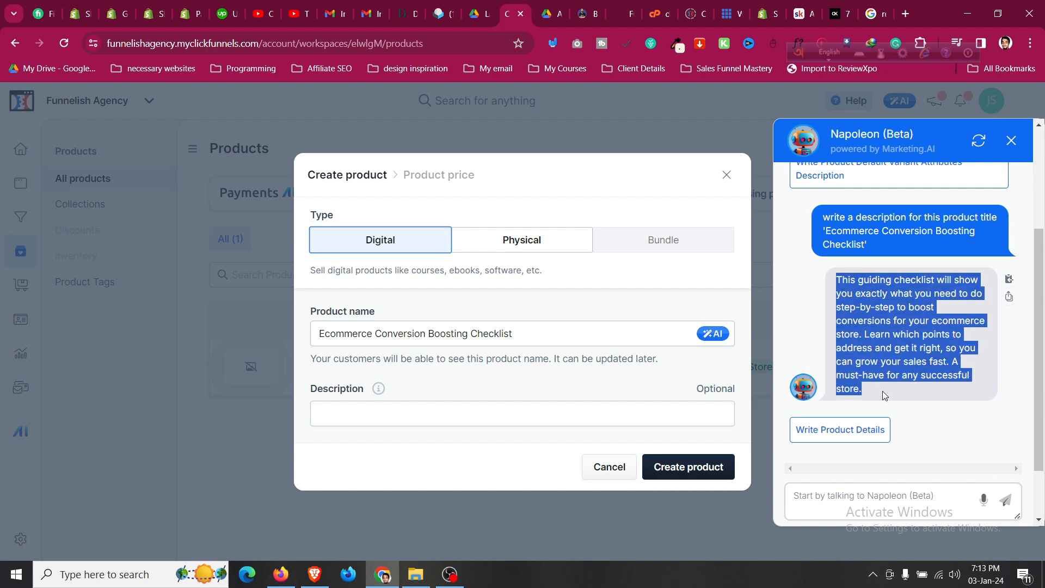
pyautogui.rightClick(869, 321)
pyautogui.click(639, 93)
pyautogui.click(481, 425)
pyautogui.hotkey('ctrl', 'v')
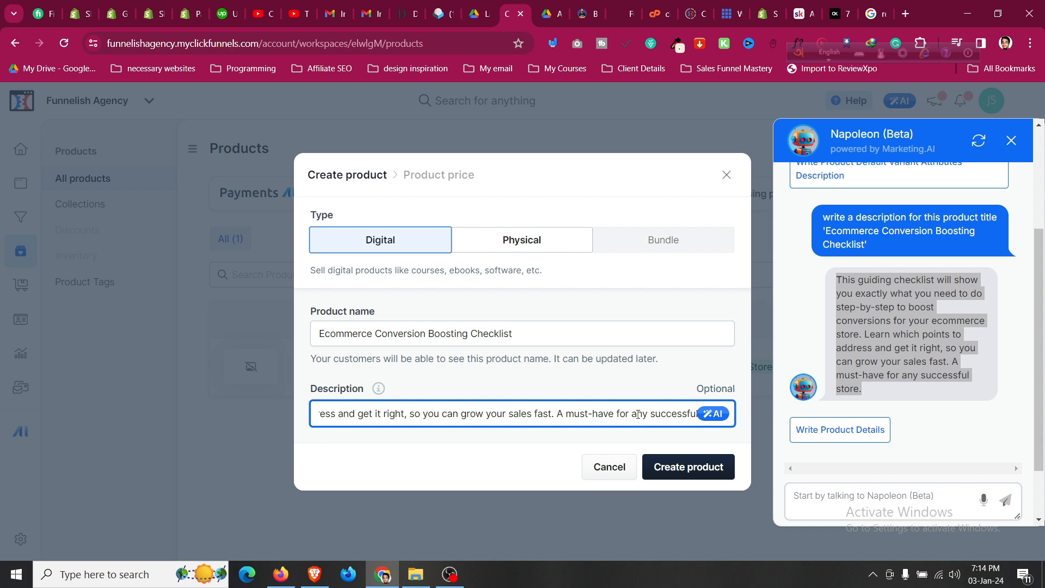
pyautogui.click(559, 440)
pyautogui.click(495, 415)
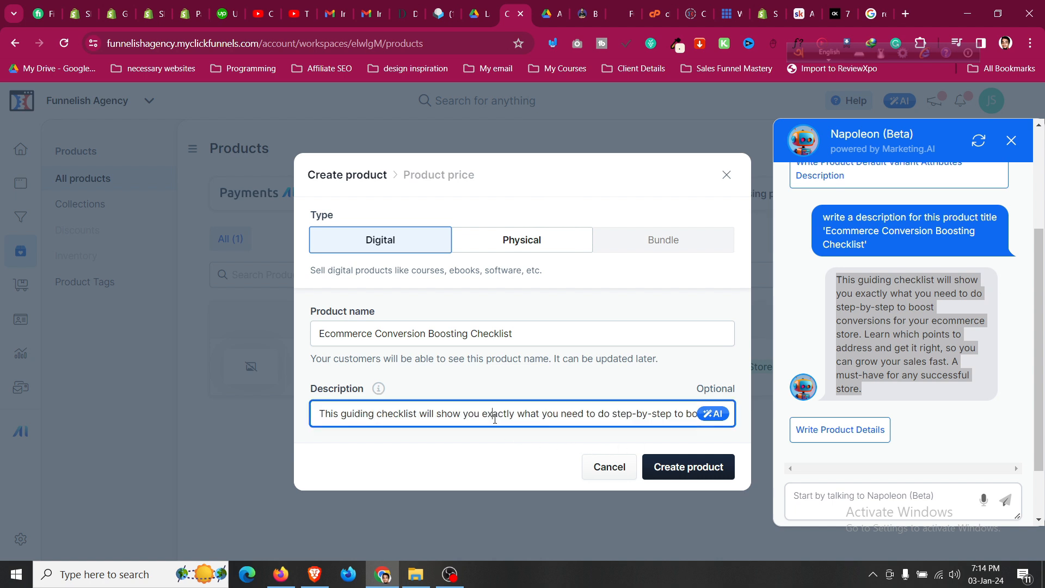
pyautogui.click(427, 309)
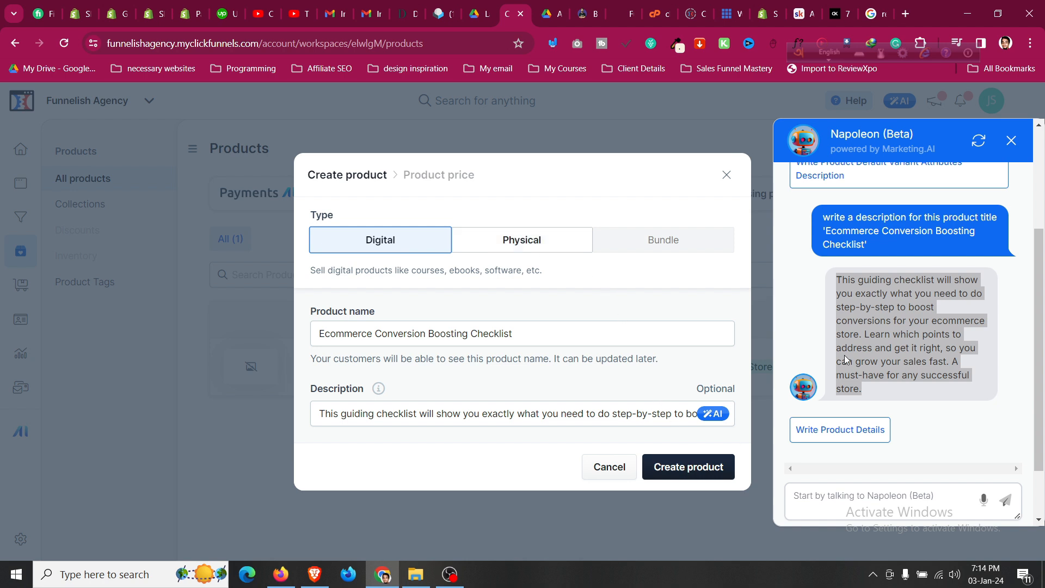
# Close the assistant, create the product and save a one-time price of $19.99.
pyautogui.click(1011, 140)
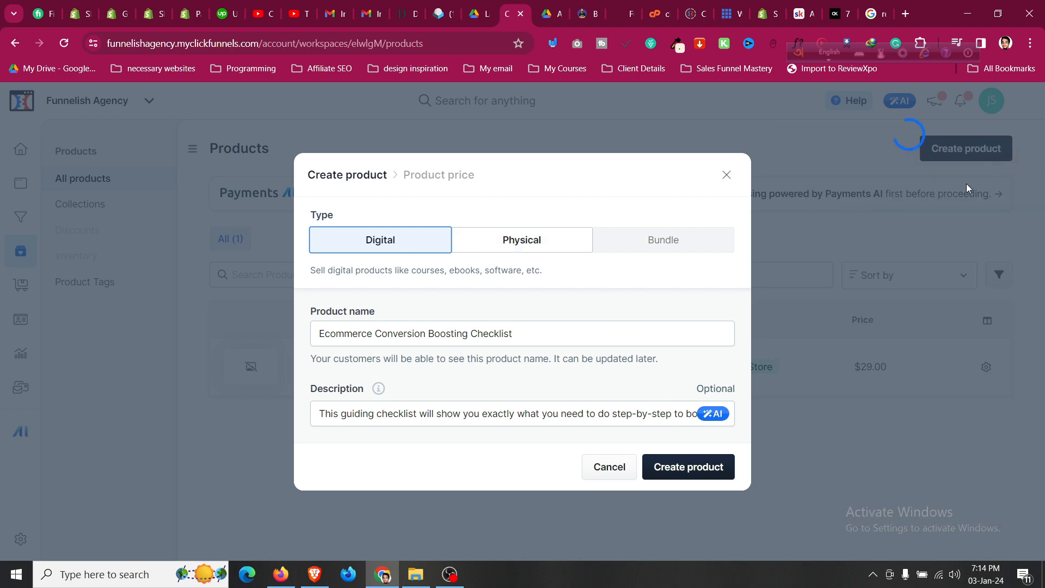
pyautogui.click(692, 469)
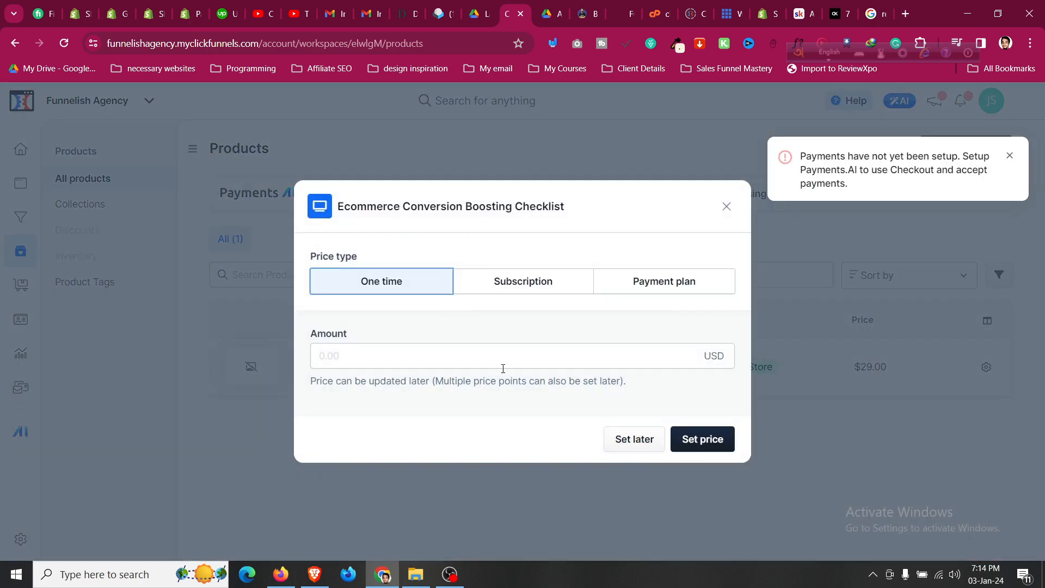
pyautogui.click(436, 362)
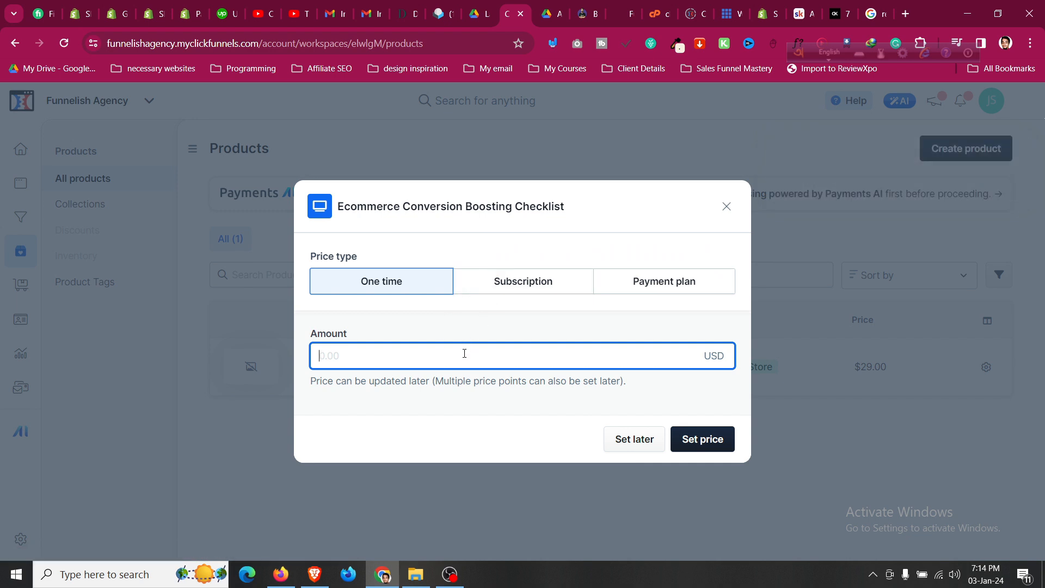
pyautogui.write('19.99')
pyautogui.click(715, 446)
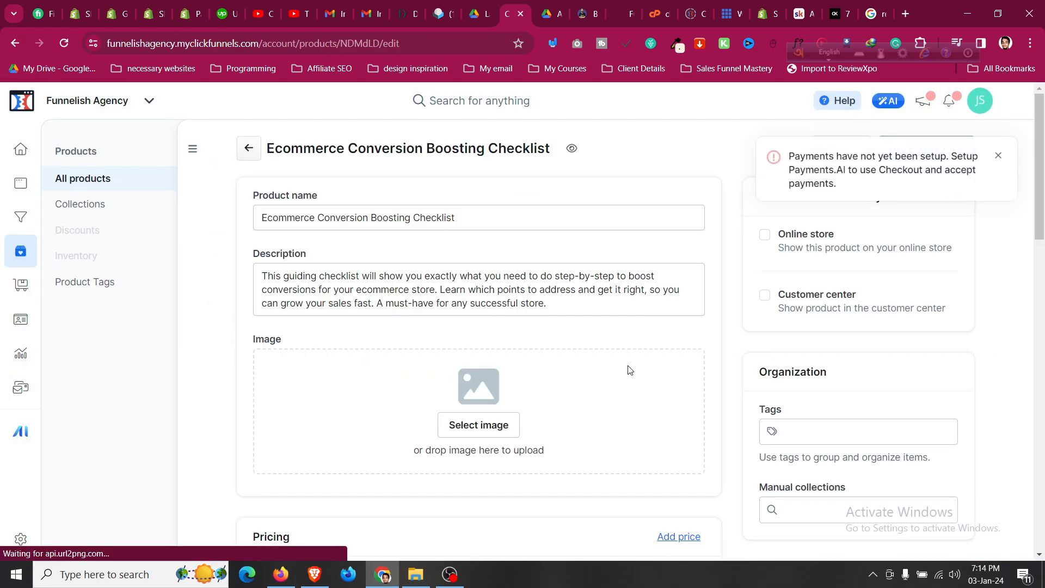
# Dismiss the 'Payments have not yet been setup' warning on the product page.
pyautogui.click(450, 295)
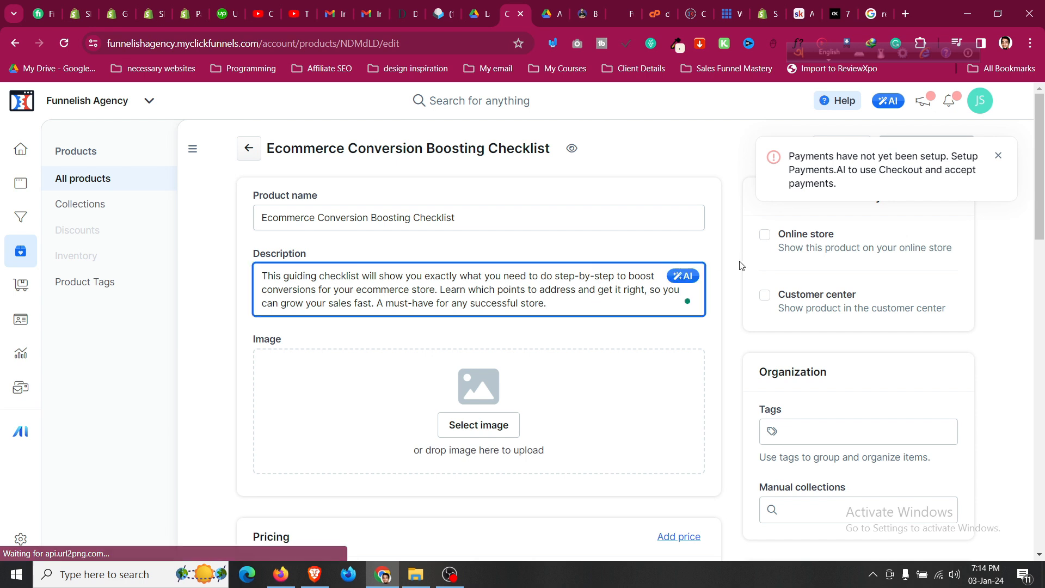
pyautogui.click(996, 159)
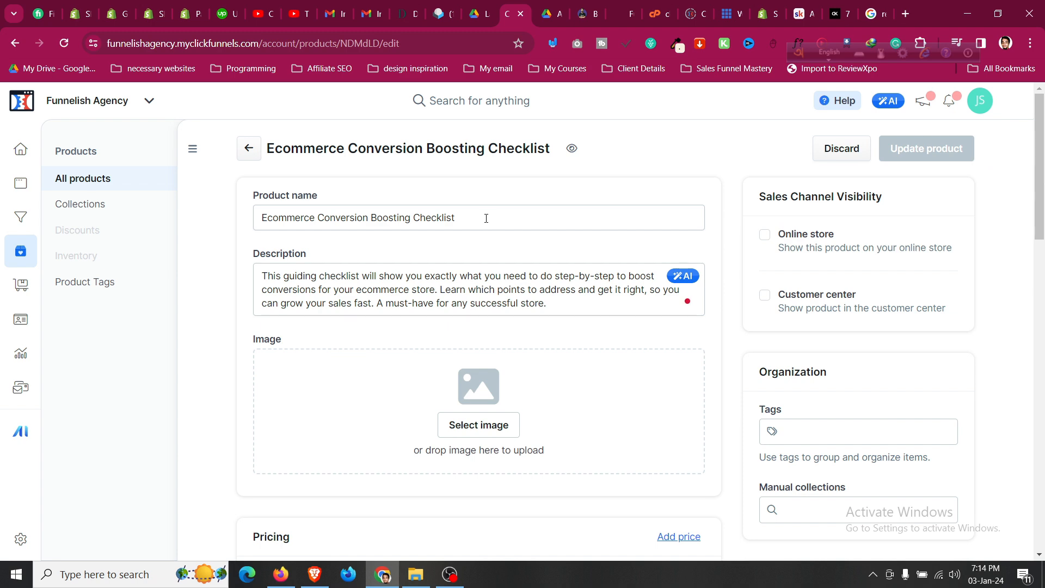
pyautogui.scroll(-4, 486, 218)
pyautogui.scroll(3, 497, 223)
# Upload 'Complete System.io tutorial.png' through the image gallery and select it as the product image.
pyautogui.click(489, 359)
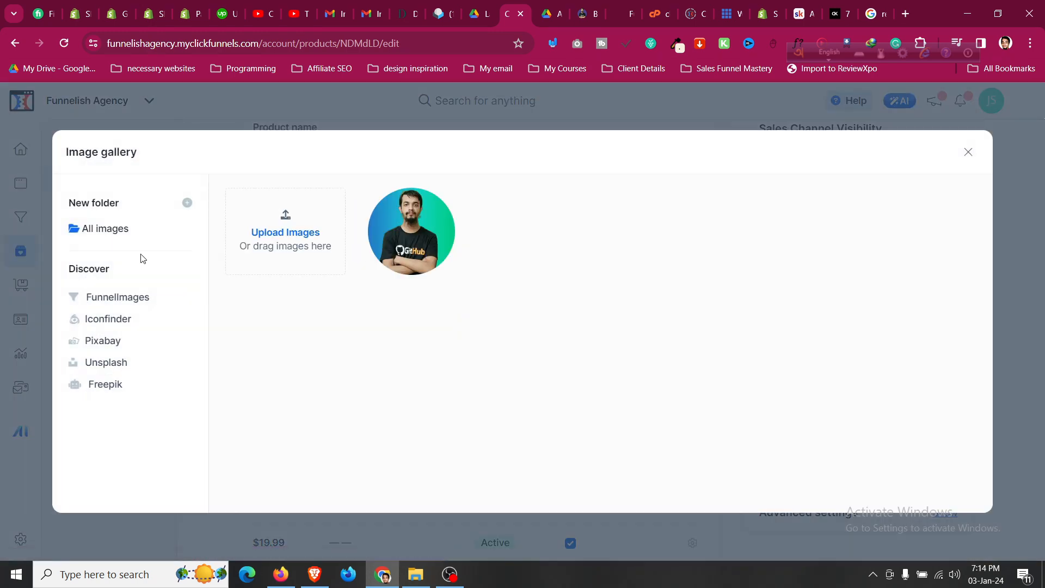
pyautogui.click(285, 233)
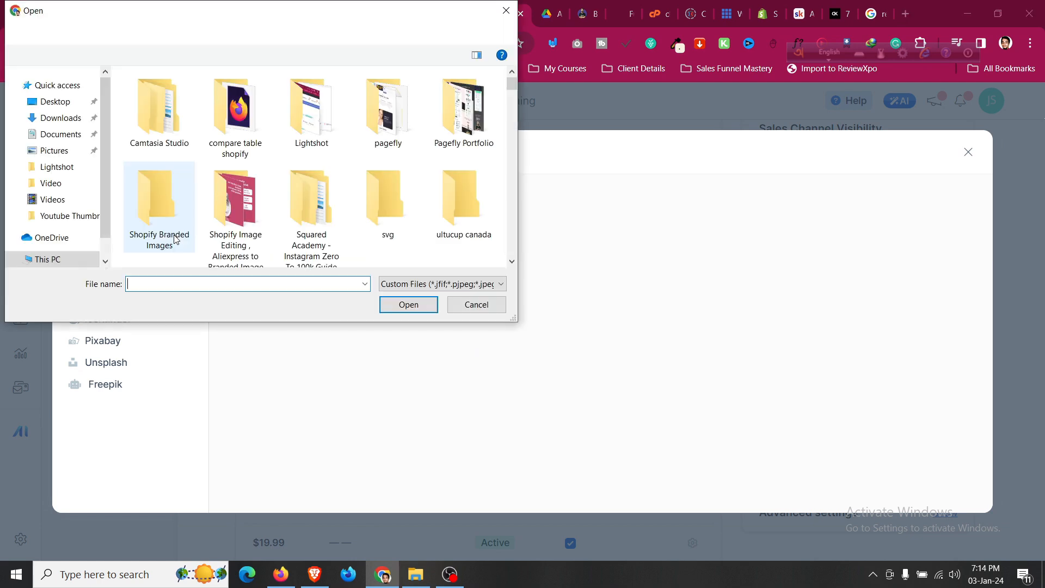
pyautogui.scroll(-2, 292, 173)
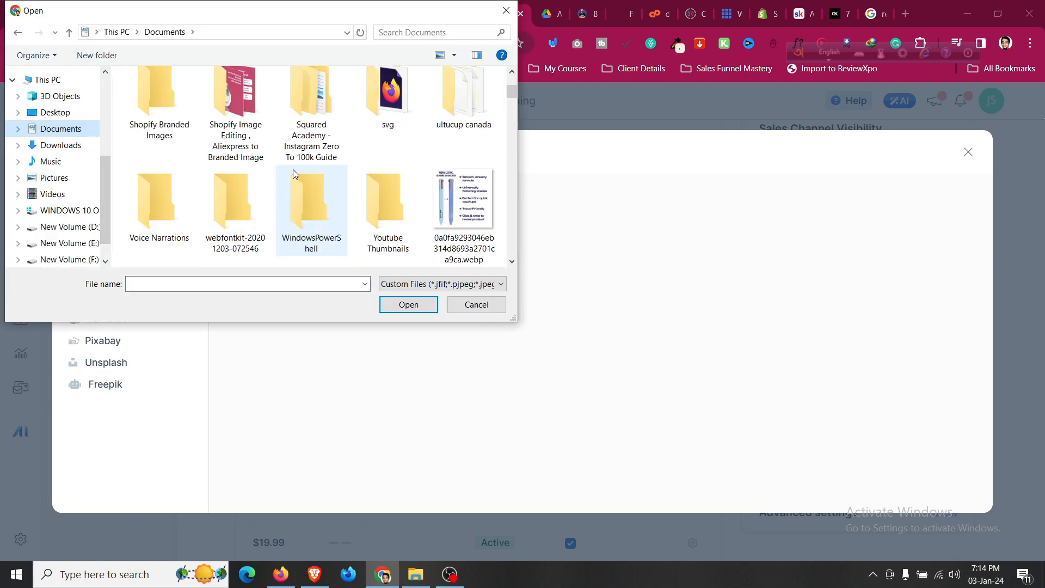
pyautogui.scroll(-3, 293, 173)
pyautogui.scroll(-5, 293, 173)
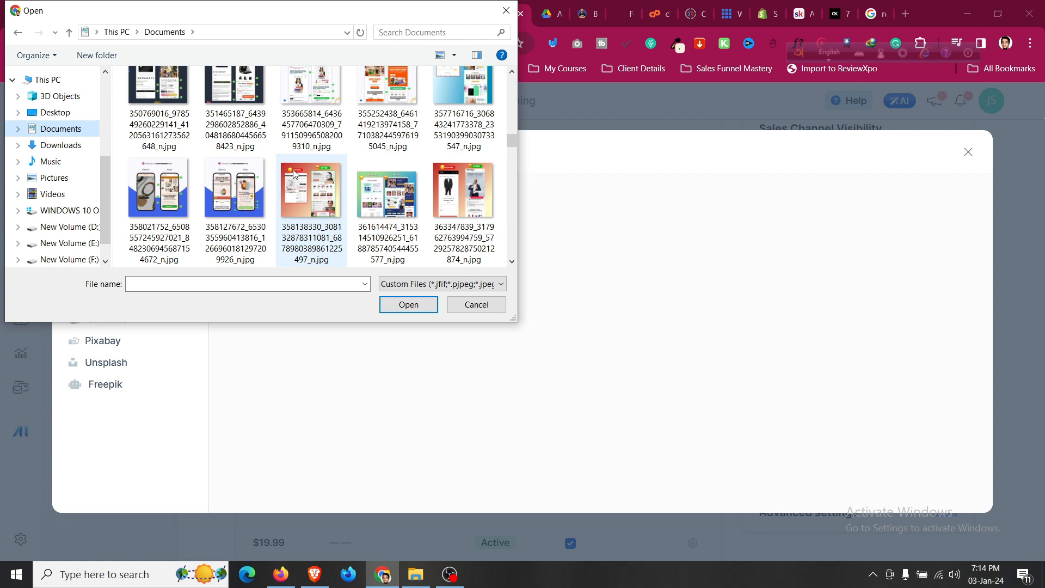
pyautogui.scroll(-5, 407, 193)
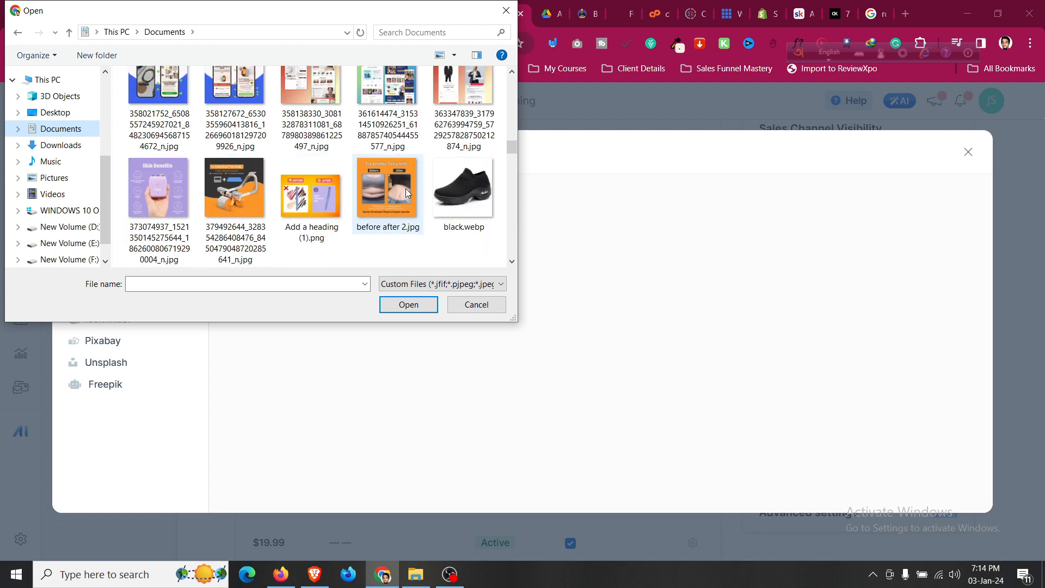
pyautogui.click(386, 101)
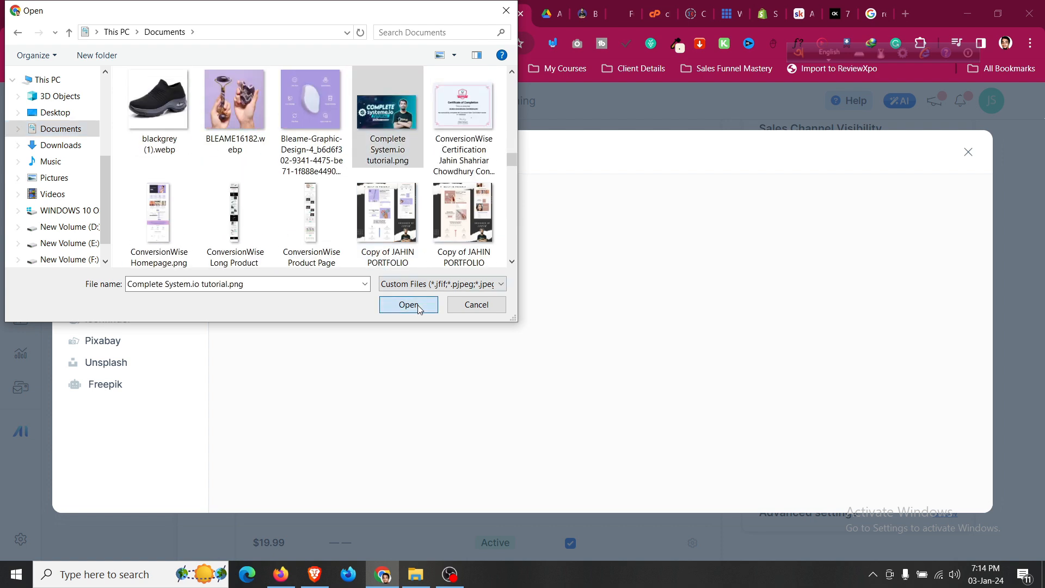
pyautogui.click(408, 305)
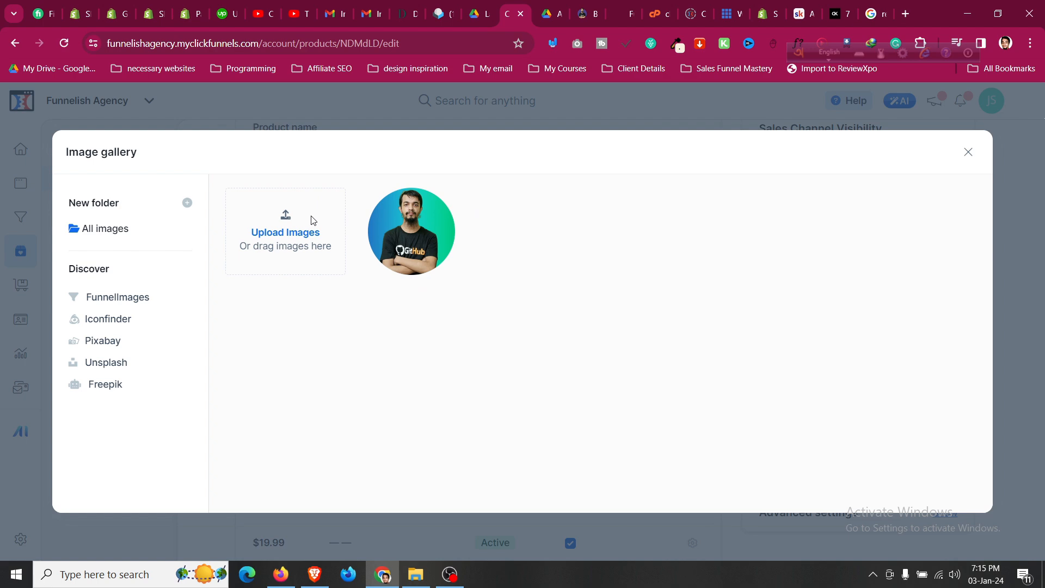
pyautogui.click(393, 225)
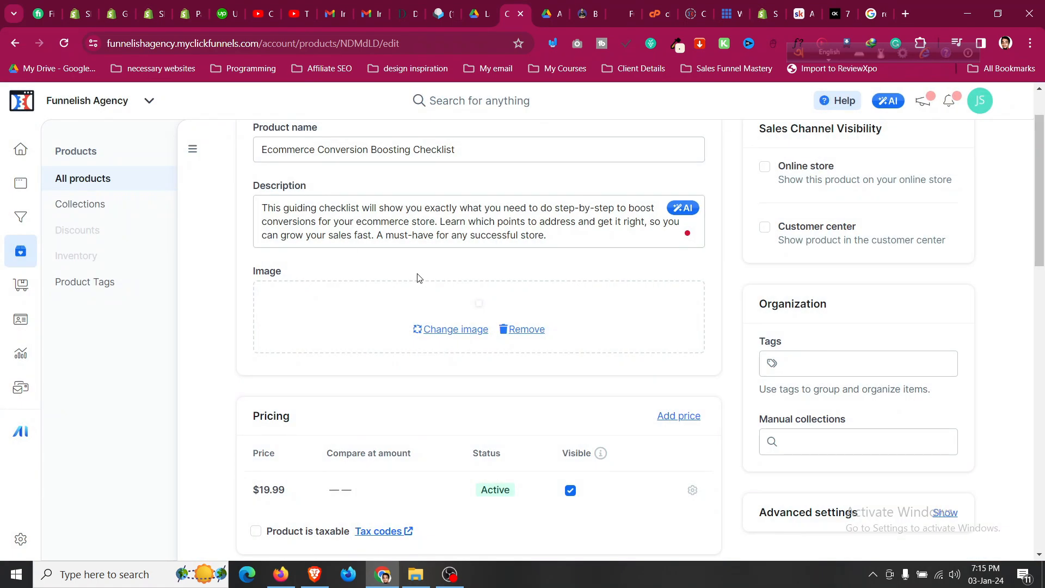
pyautogui.scroll(-5, 456, 304)
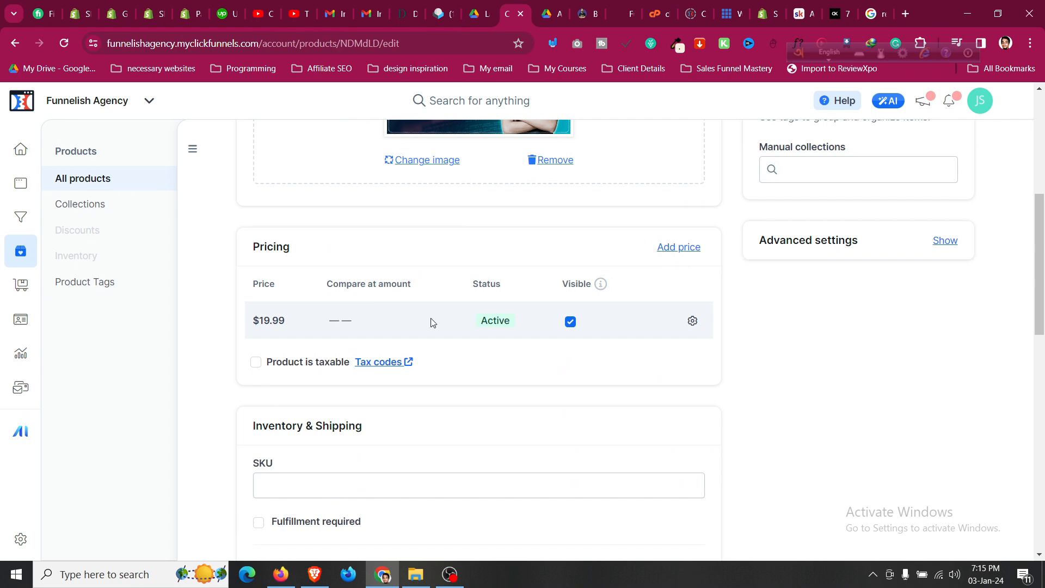
# Add a $49.99 compare-at amount to the $19.99 price and save it.
pyautogui.click(690, 322)
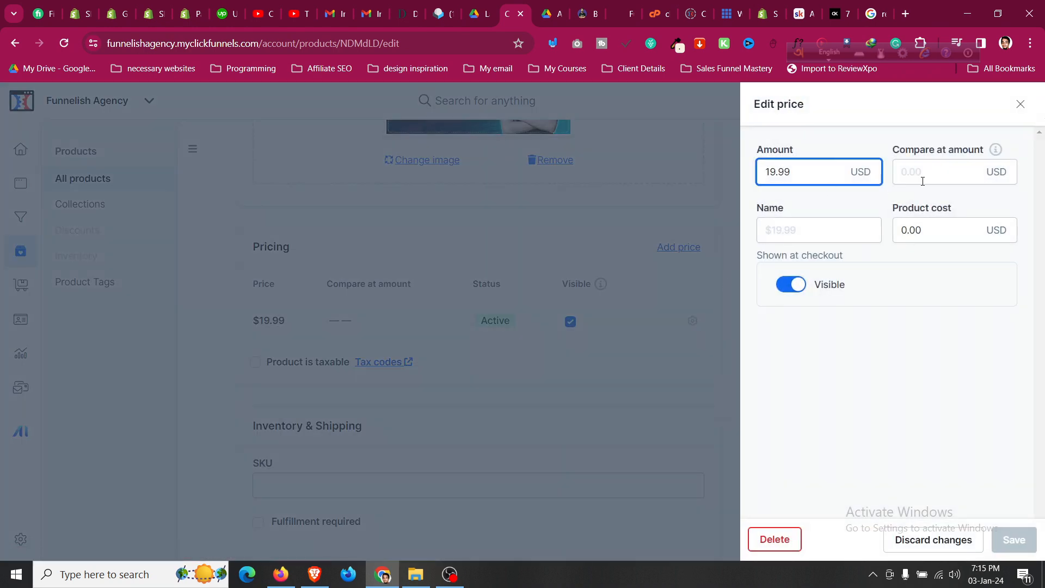
pyautogui.click(922, 181)
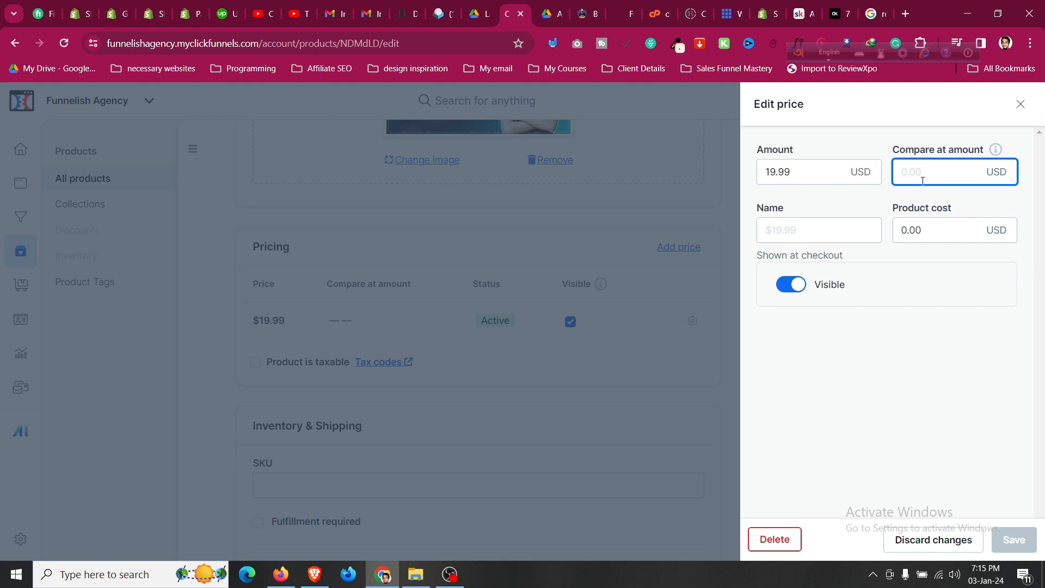
pyautogui.write('49.99')
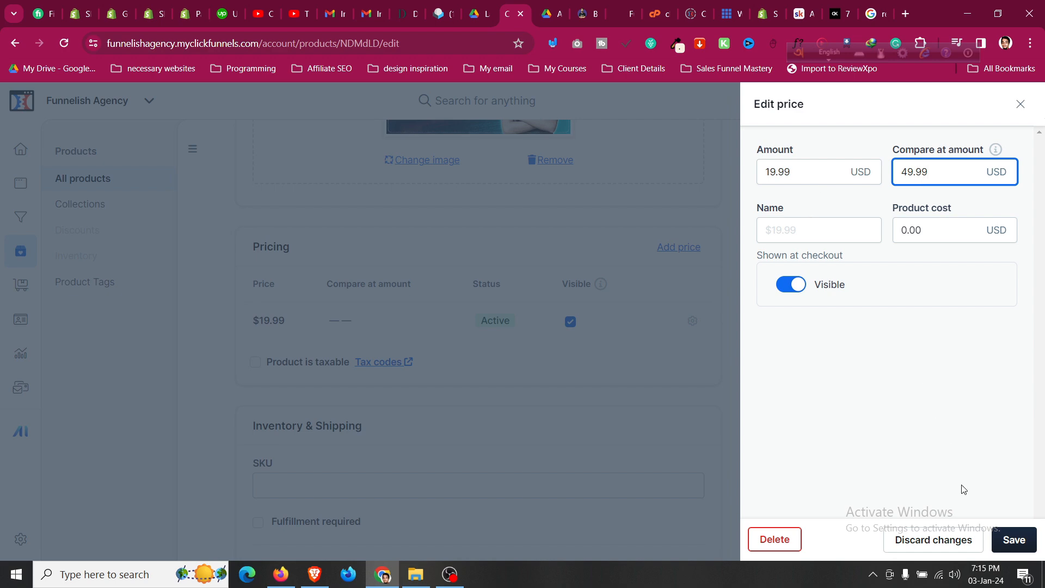
pyautogui.click(1013, 539)
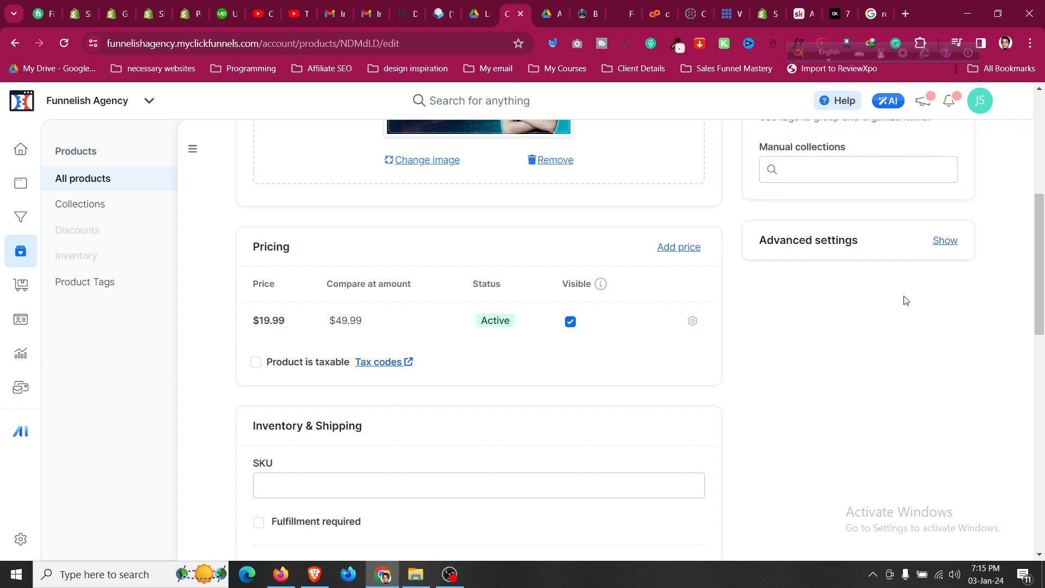
pyautogui.scroll(-5, 904, 327)
pyautogui.scroll(1, 356, 301)
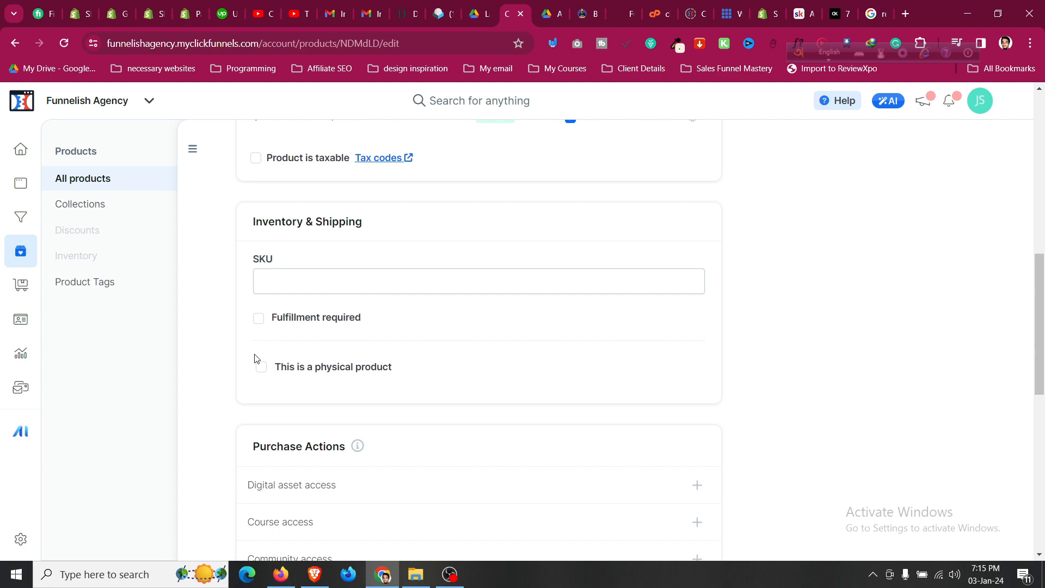
# Enable Online store and Customer center sales channel visibility, then update the product.
pyautogui.scroll(7, 276, 240)
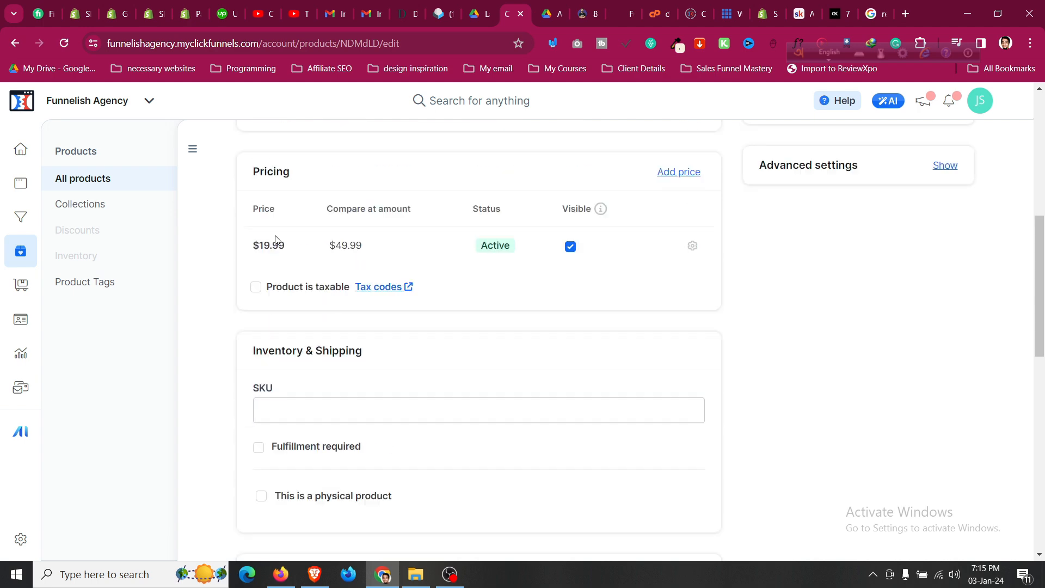
pyautogui.scroll(-6, 276, 240)
pyautogui.scroll(9, 276, 239)
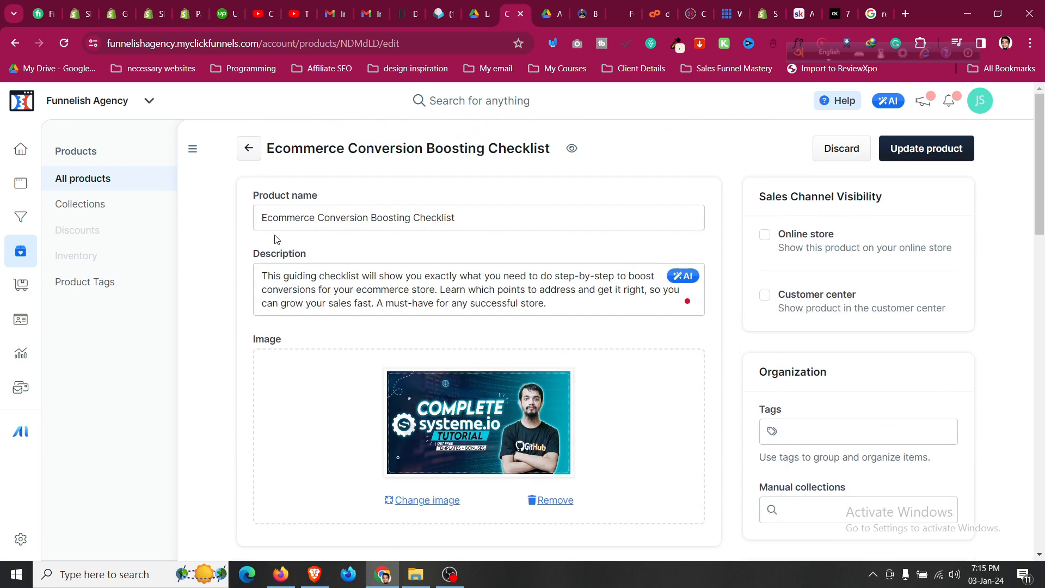
pyautogui.click(765, 235)
pyautogui.click(765, 295)
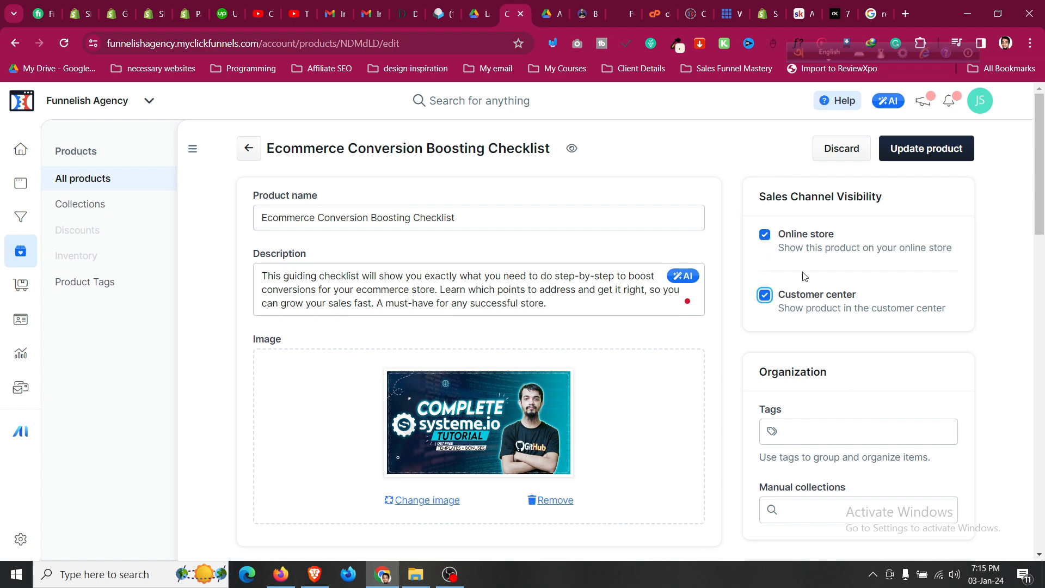
pyautogui.click(943, 163)
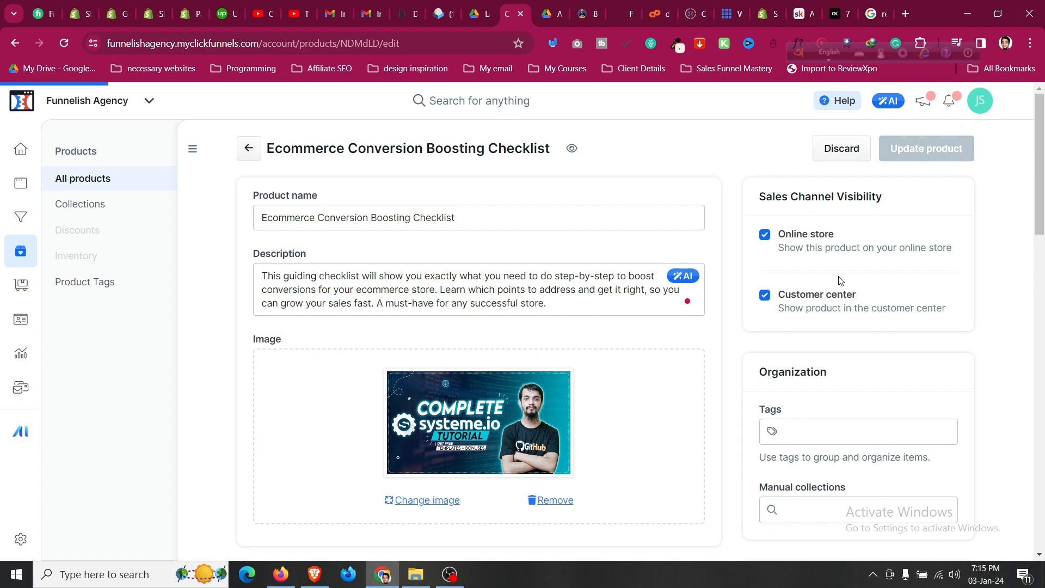
pyautogui.scroll(-3, 656, 370)
pyautogui.scroll(2, 656, 370)
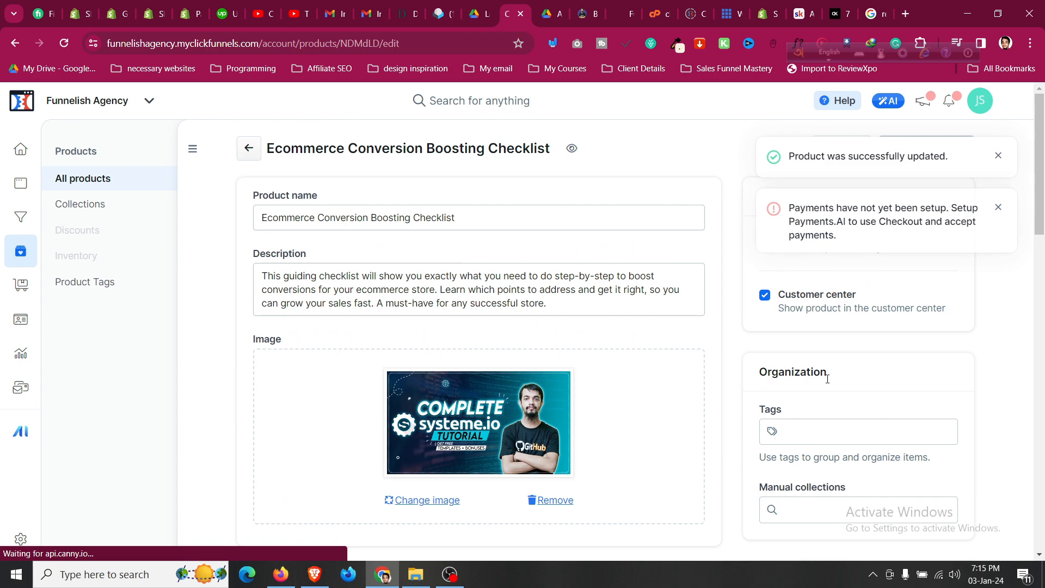
# Tag the product with 'ebook' and 'ecommerce' and update it.
pyautogui.click(834, 432)
pyautogui.write('ebook')
pyautogui.press('Return')
pyautogui.write('ecommerce')
pyautogui.press('Return')
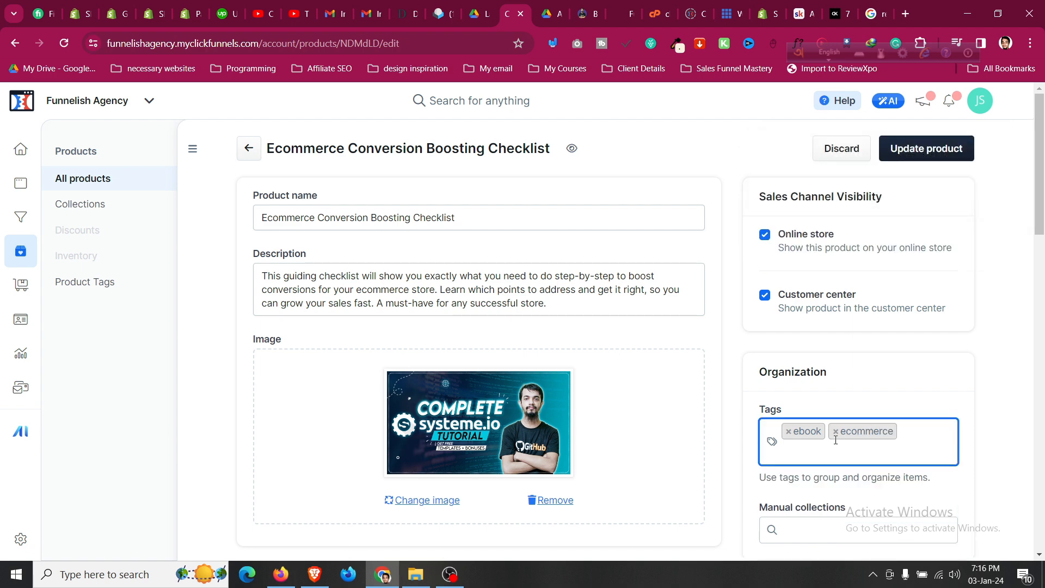
pyautogui.scroll(-2, 836, 440)
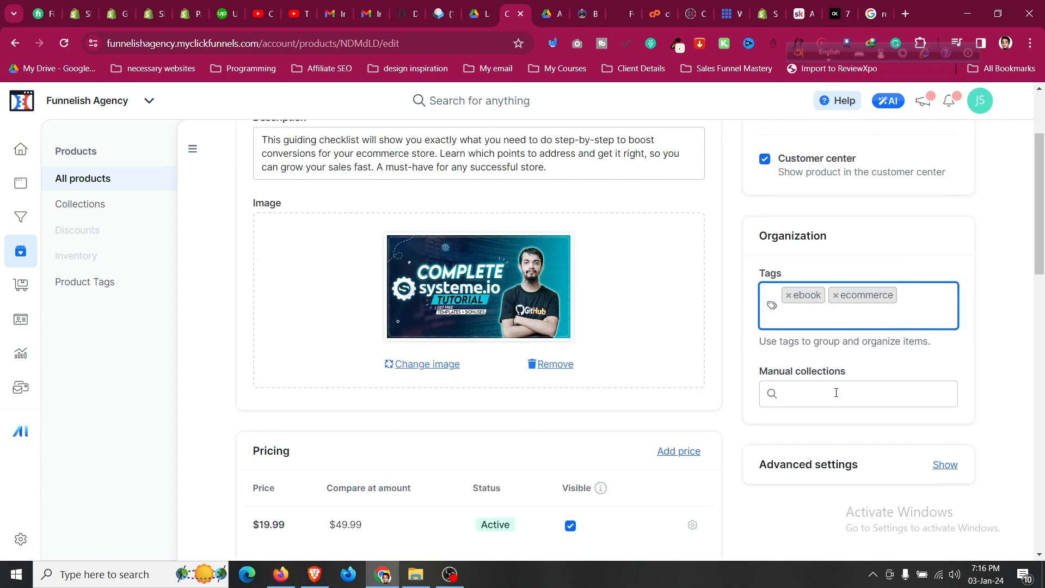
pyautogui.scroll(2, 836, 393)
pyautogui.click(939, 145)
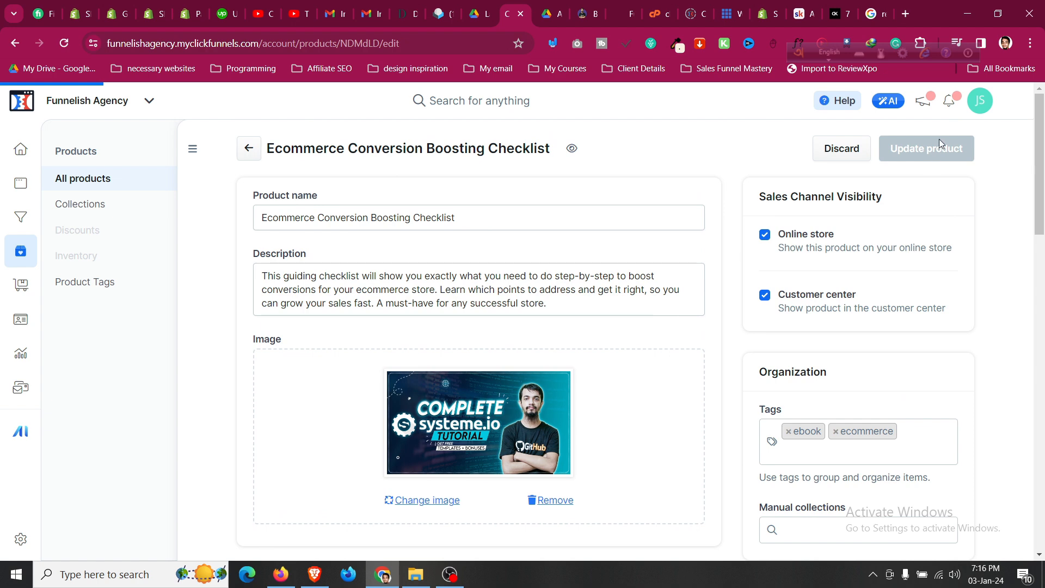
# Show the advanced settings and review the Purchase Actions options.
pyautogui.scroll(-3, 891, 315)
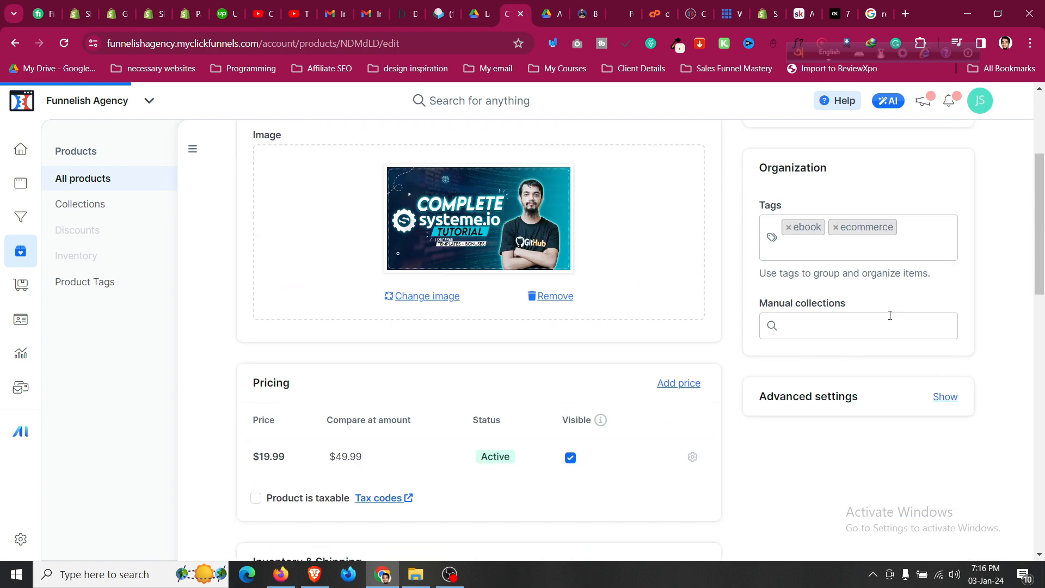
pyautogui.scroll(-5, 945, 407)
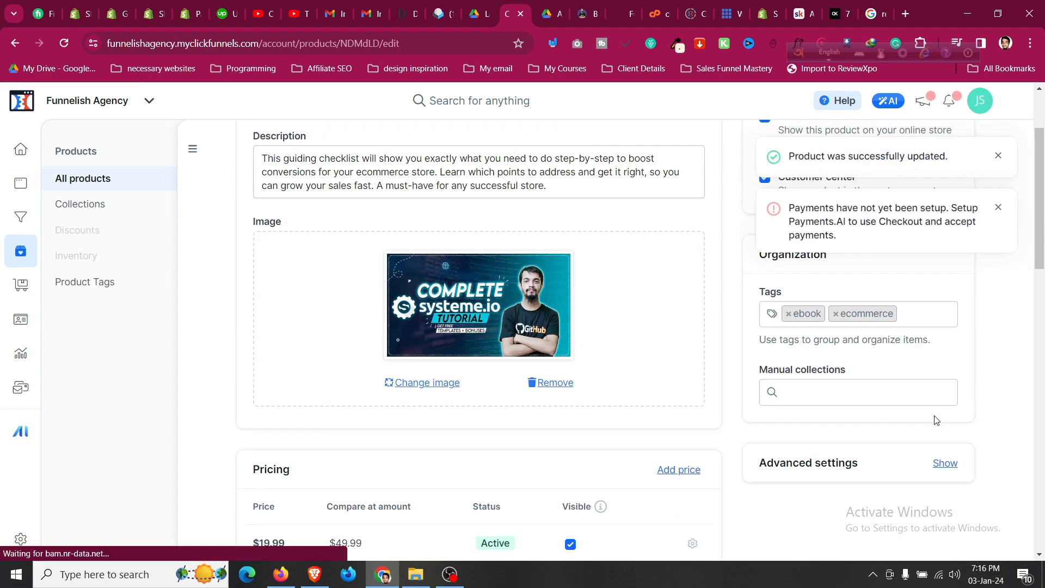
pyautogui.click(945, 309)
pyautogui.scroll(-2, 951, 312)
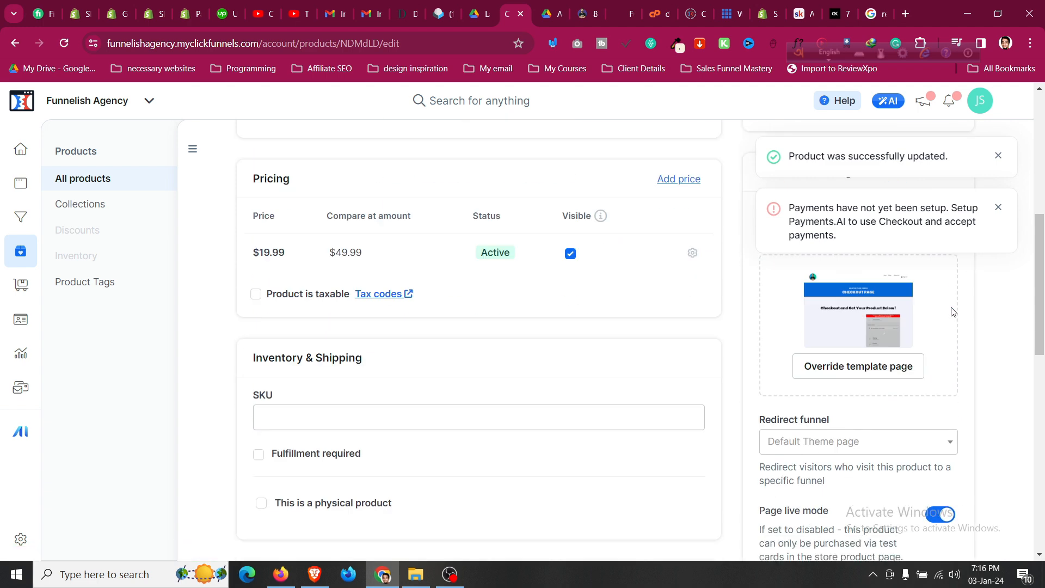
pyautogui.scroll(-2, 862, 369)
pyautogui.scroll(-1, 876, 377)
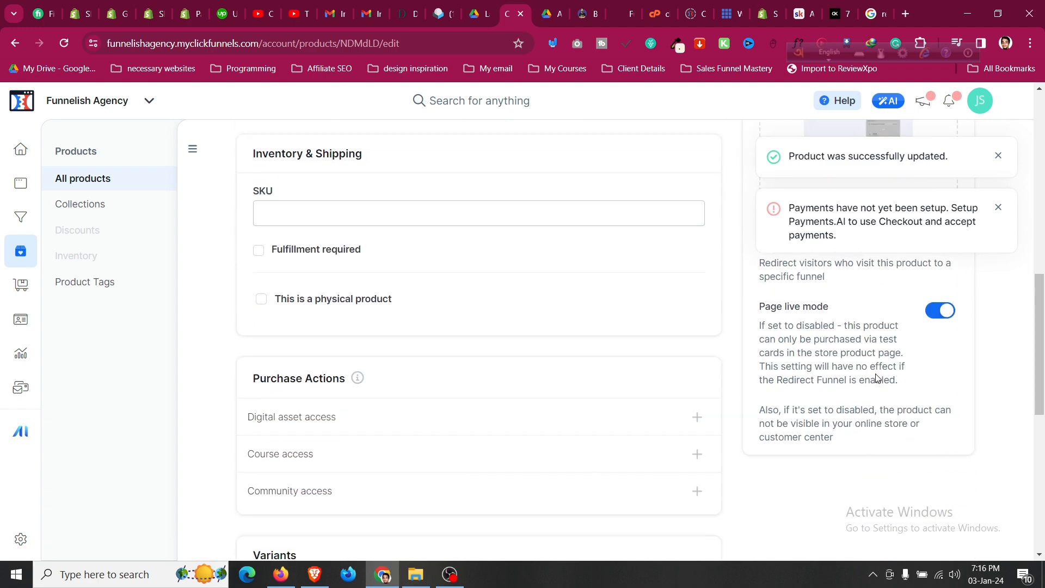
pyautogui.scroll(-2, 754, 346)
pyautogui.scroll(2, 753, 346)
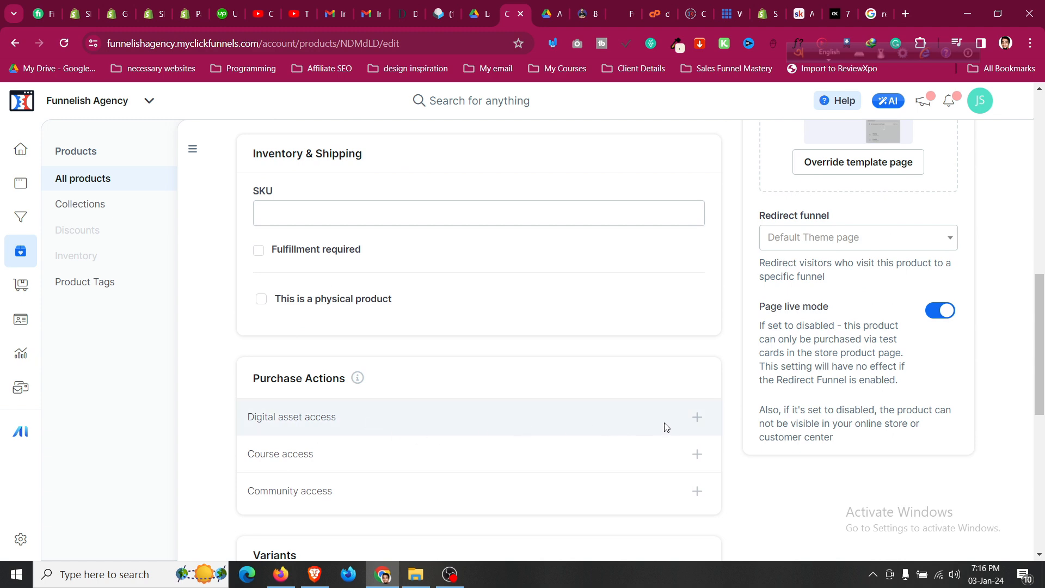
# Start a new digital asset named 'Ecommerce Convertion Boosting Framework'.
pyautogui.click(693, 418)
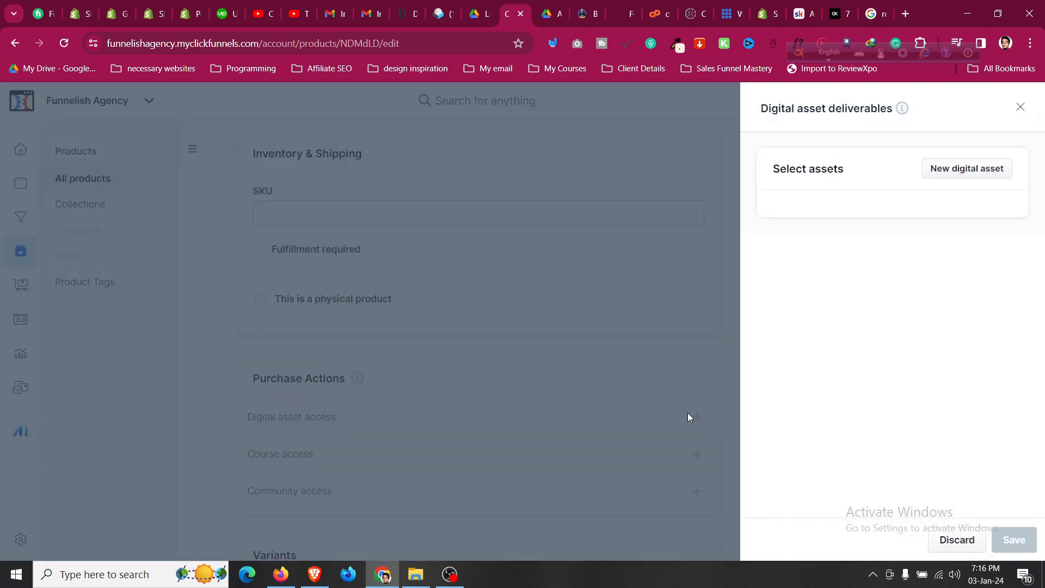
pyautogui.click(979, 167)
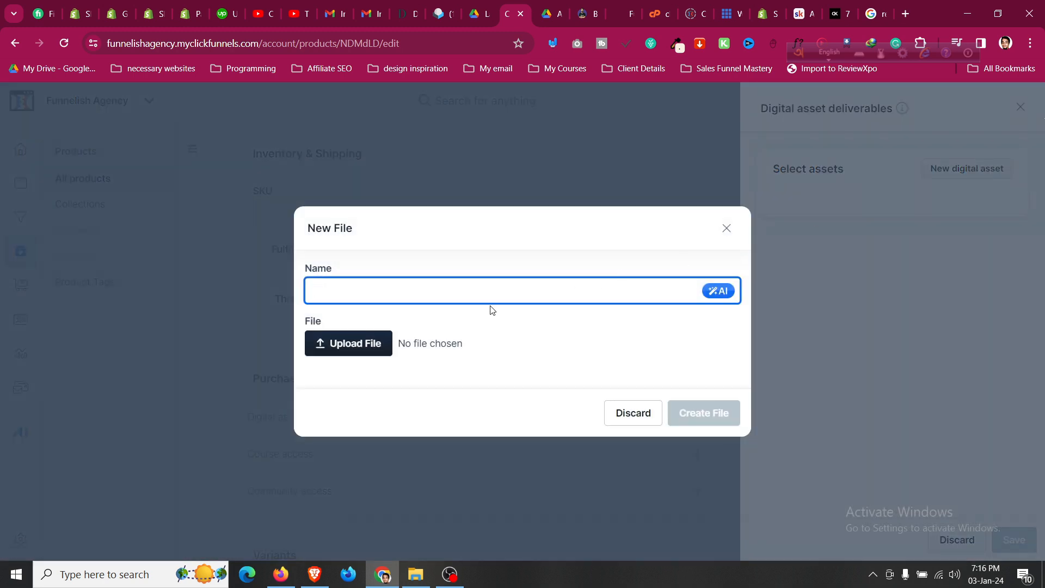
pyautogui.write('Ecomme')
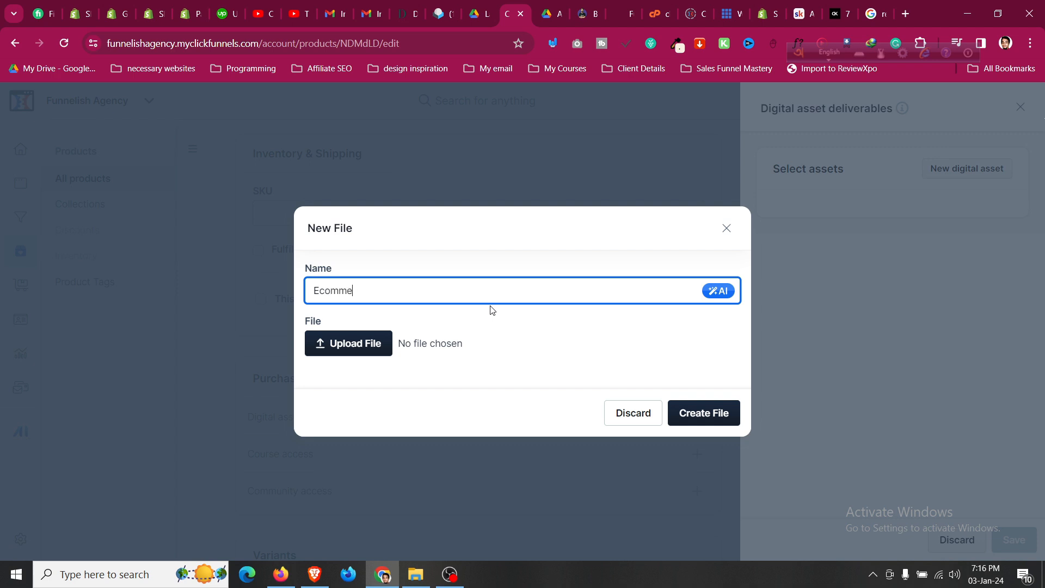
pyautogui.write('rce Convertion Boosting Check')
pyautogui.press('BackSpace')
pyautogui.press('BackSpace')
pyautogui.press('BackSpace')
pyautogui.press('BackSpace')
pyautogui.press('BackSpace')
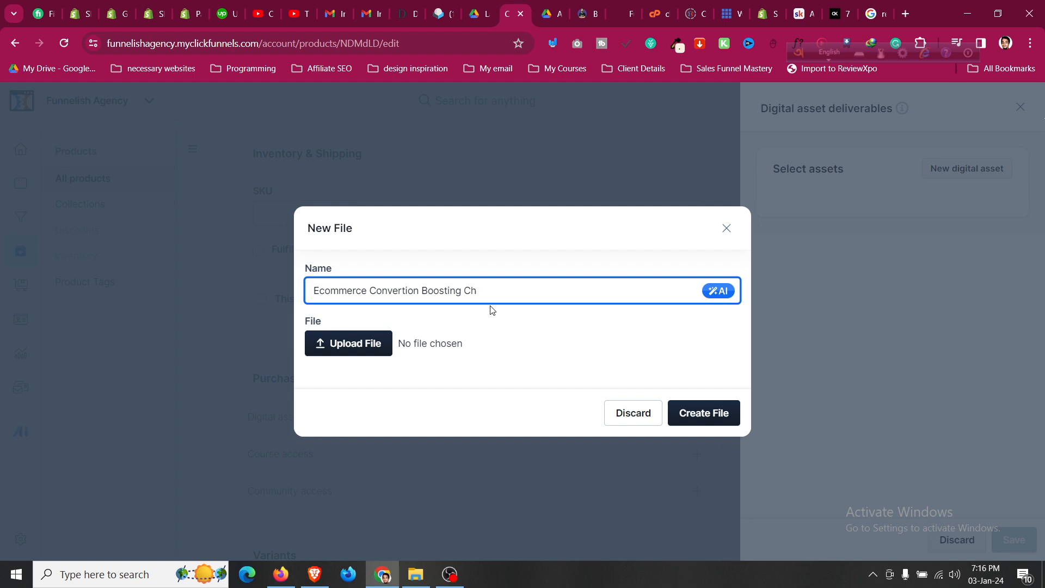
pyautogui.write('G')
pyautogui.press('BackSpace')
pyautogui.write('Framework')
# Upload ATIDCOA.pdf from Downloads > Documents, create the file, and save it as the deliverable.
pyautogui.click(361, 343)
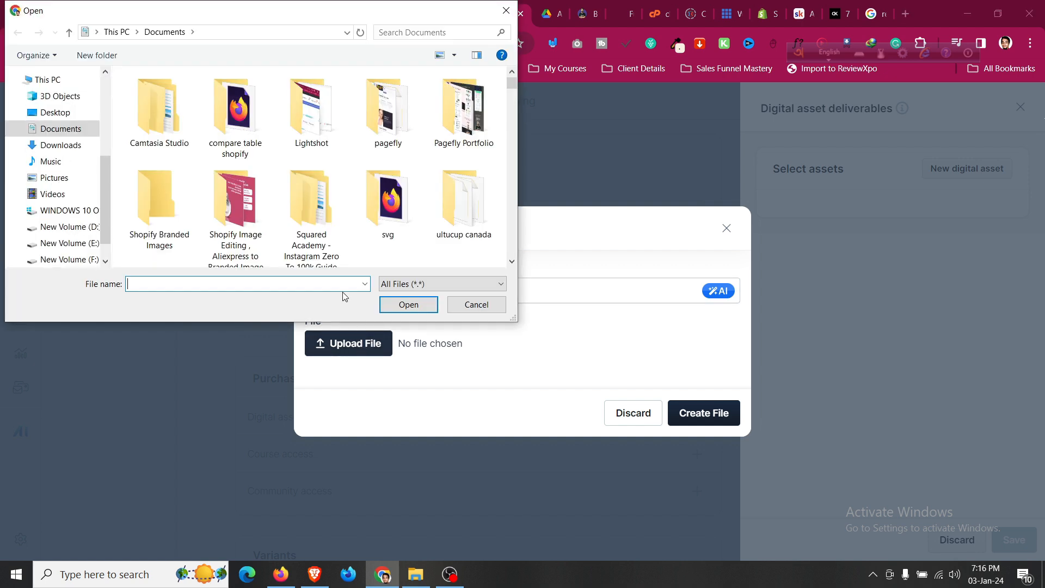
pyautogui.click(70, 145)
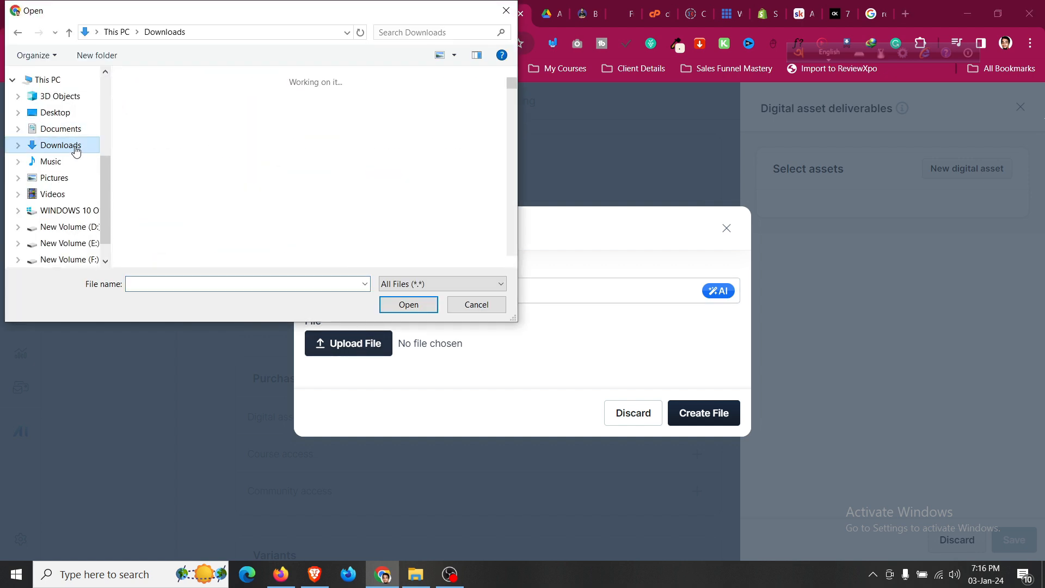
pyautogui.doubleClick(168, 157)
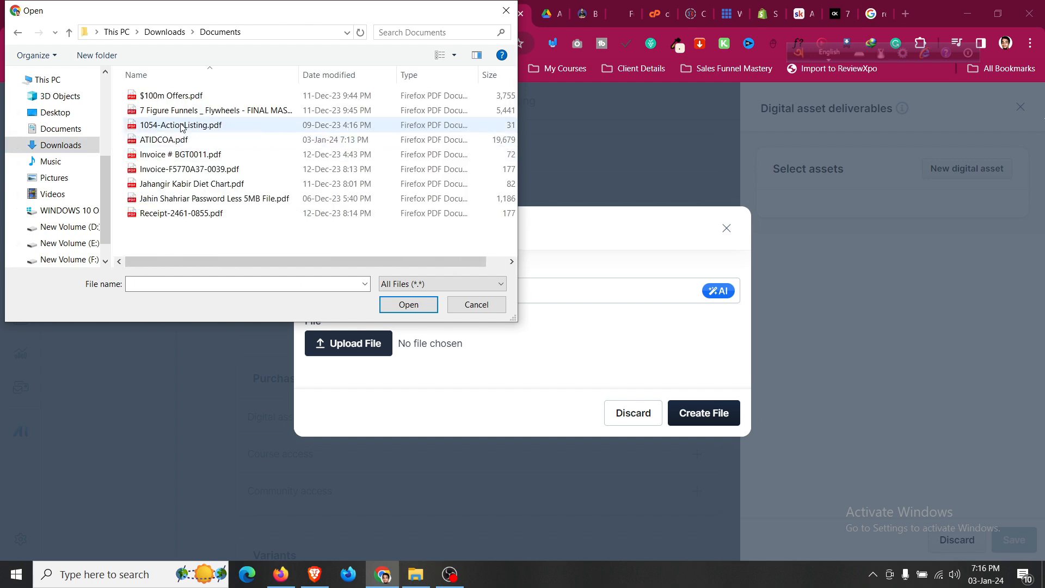
pyautogui.click(186, 142)
pyautogui.click(426, 314)
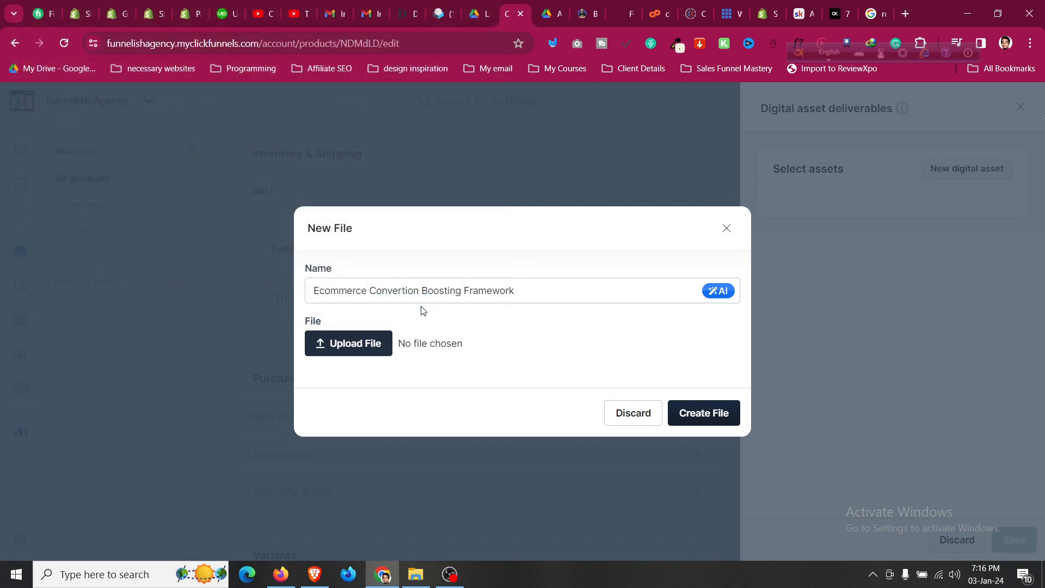
pyautogui.click(692, 409)
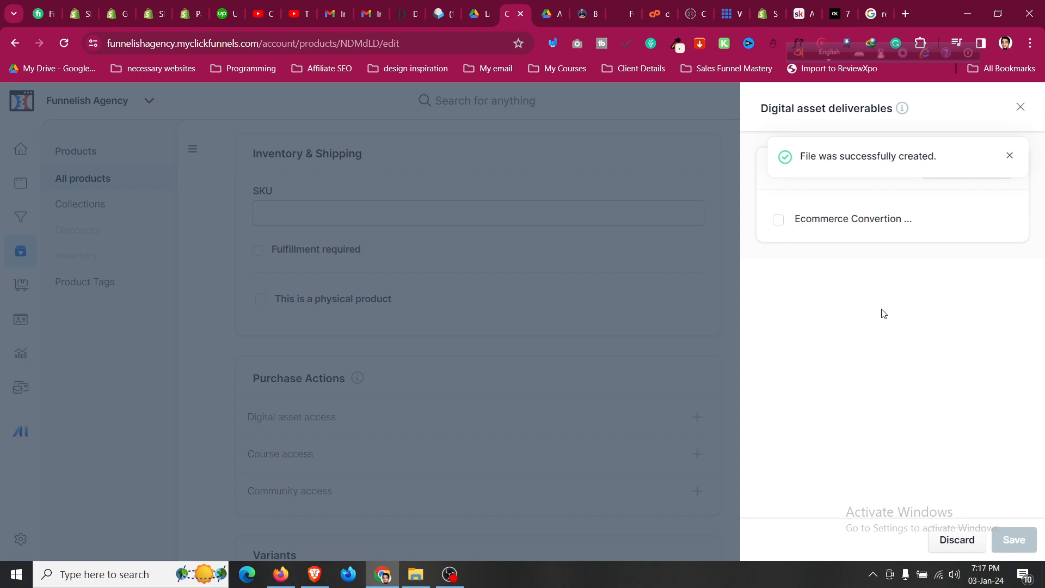
pyautogui.click(778, 220)
pyautogui.click(1013, 539)
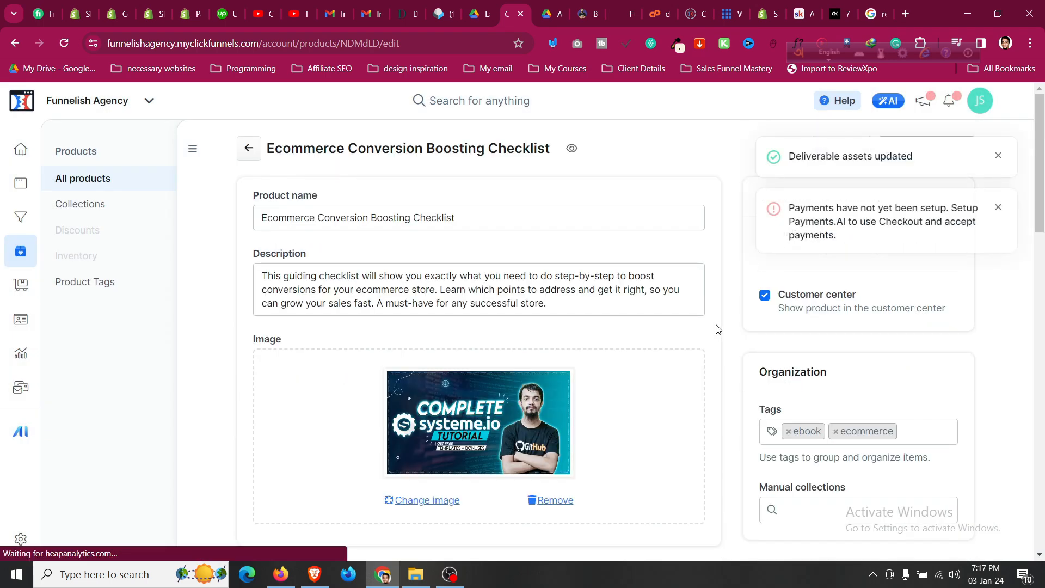
# Scroll to Purchase Actions to check the Framework file under Digital asset access, then return to the top.
pyautogui.scroll(-10, 717, 329)
pyautogui.scroll(-4, 716, 334)
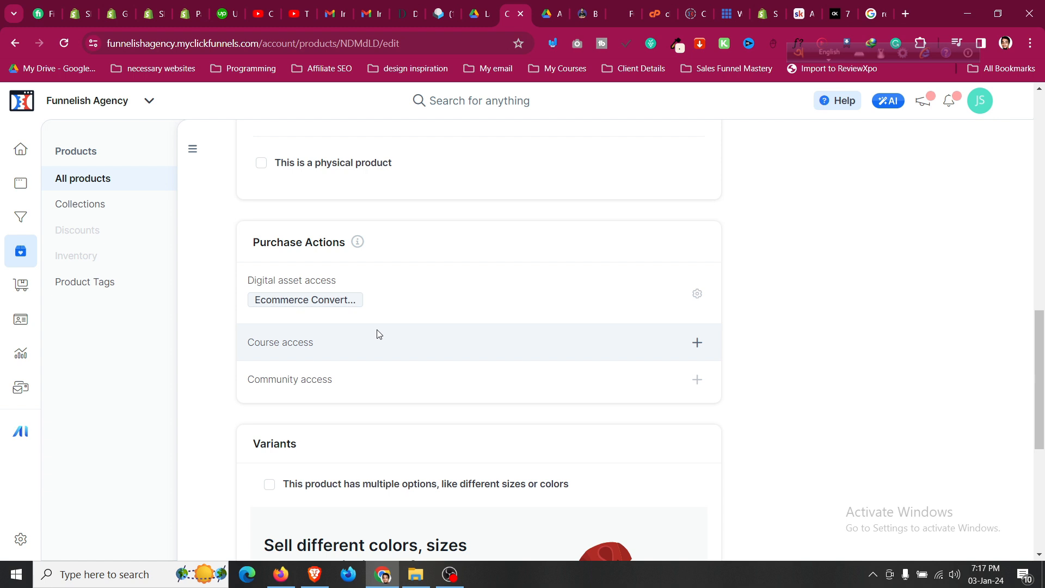
pyautogui.scroll(-3, 378, 333)
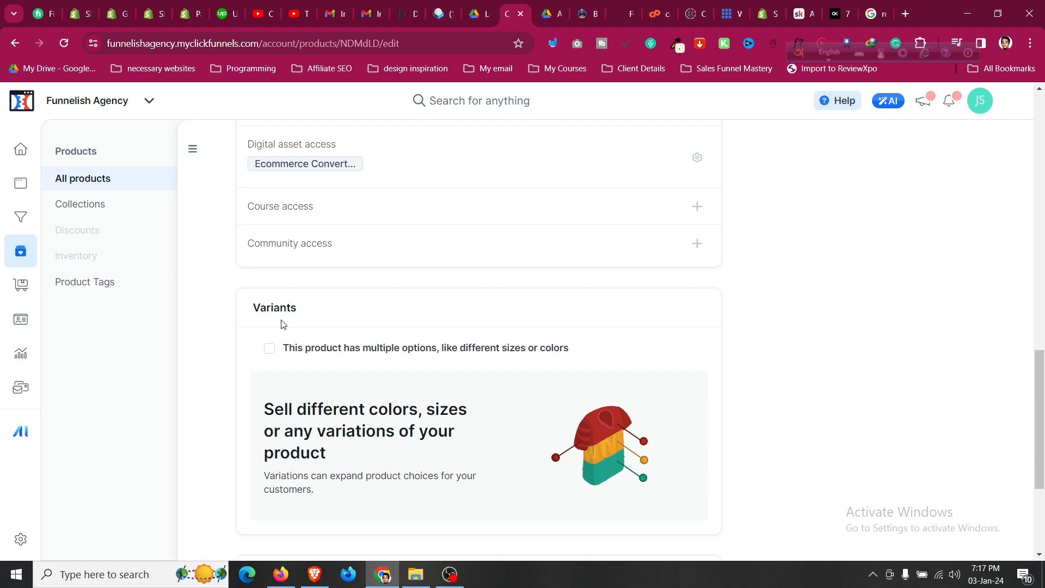
pyautogui.scroll(12, 282, 324)
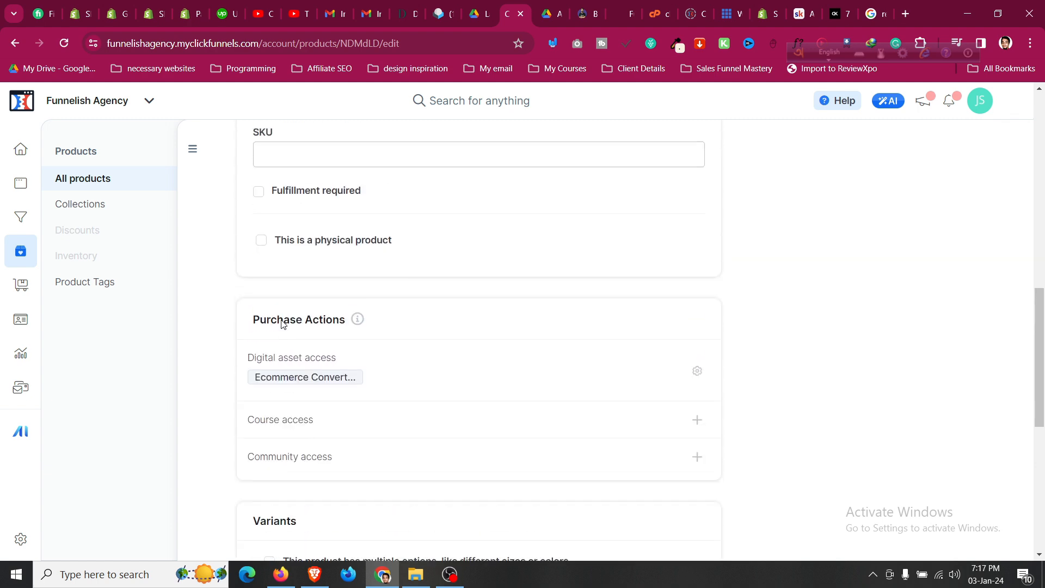
pyautogui.scroll(1, 282, 325)
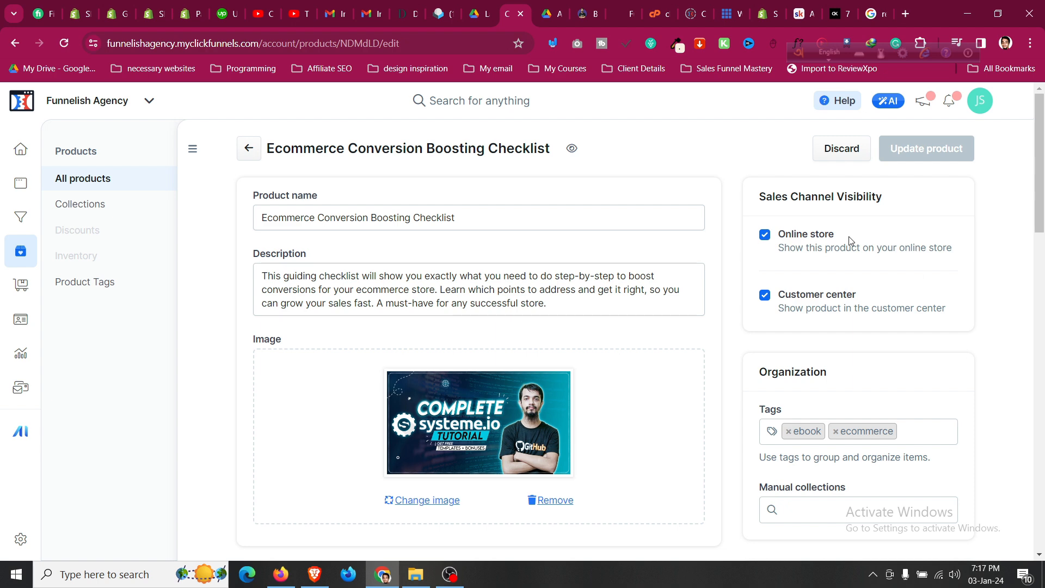
pyautogui.scroll(-5, 689, 210)
pyautogui.scroll(5, 692, 229)
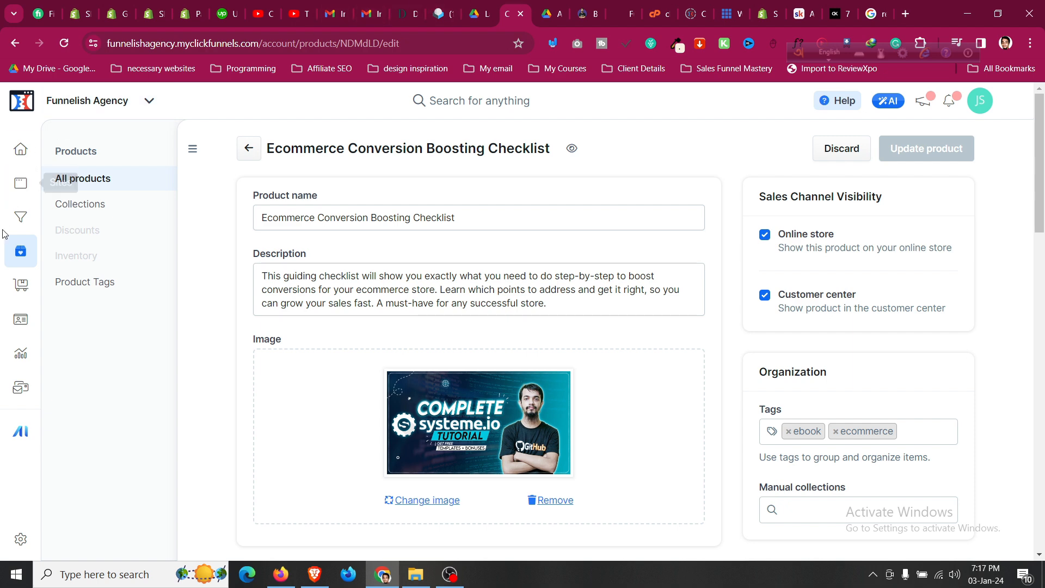
# Go to the site's Funnels page from the left sidebar.
pyautogui.click(21, 217)
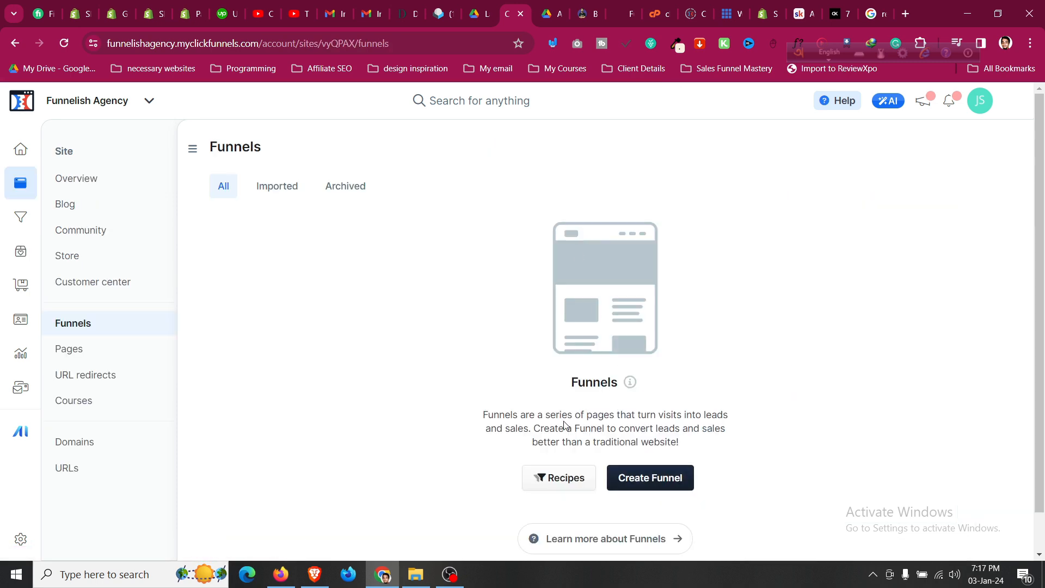
pyautogui.scroll(-1, 565, 425)
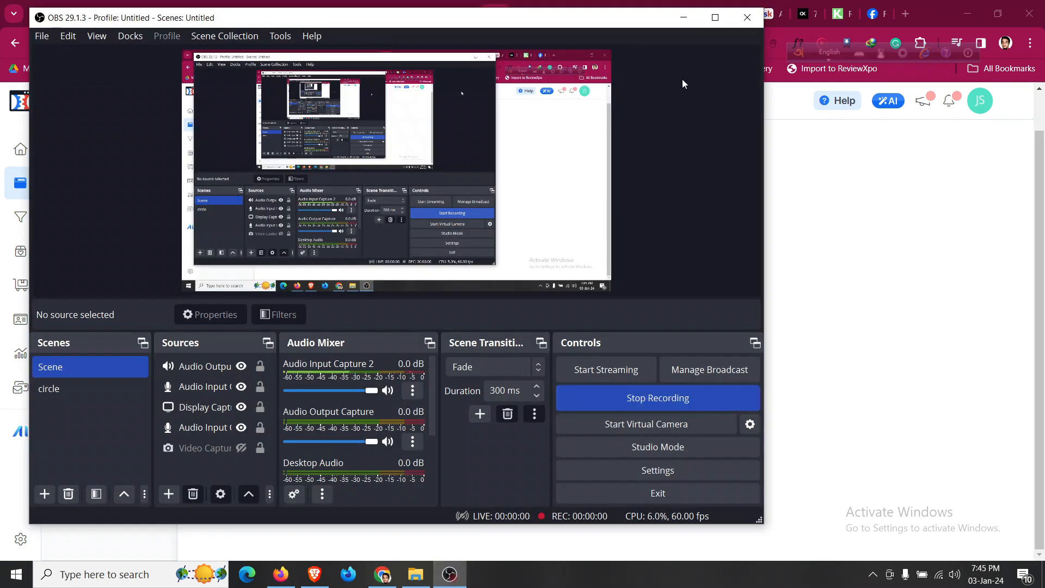
# Minimize the OBS window to reveal the ClickFunnels funnel template gallery.
pyautogui.click(684, 17)
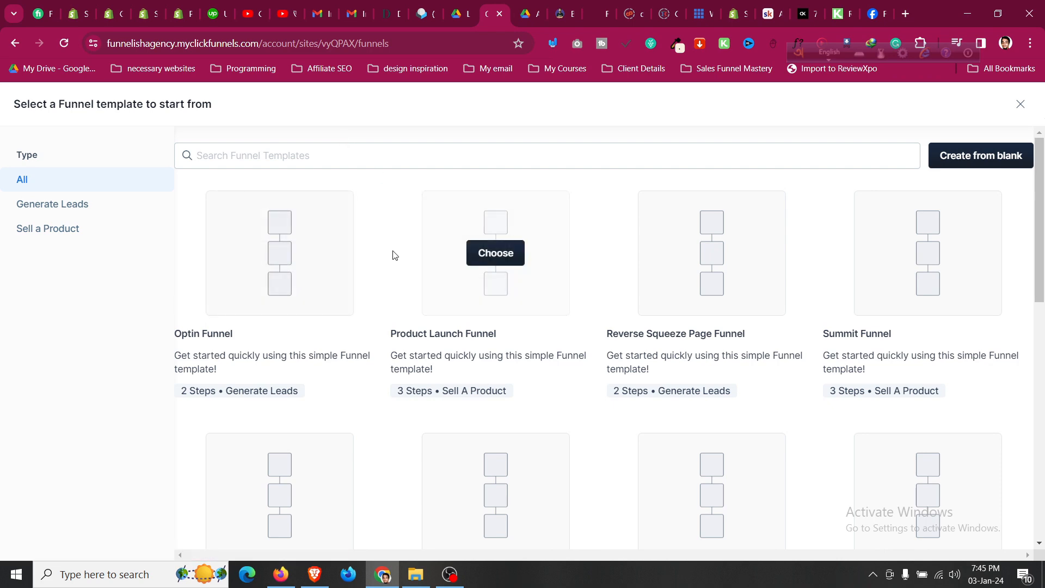
pyautogui.scroll(-3, 374, 297)
pyautogui.moveTo(373, 298)
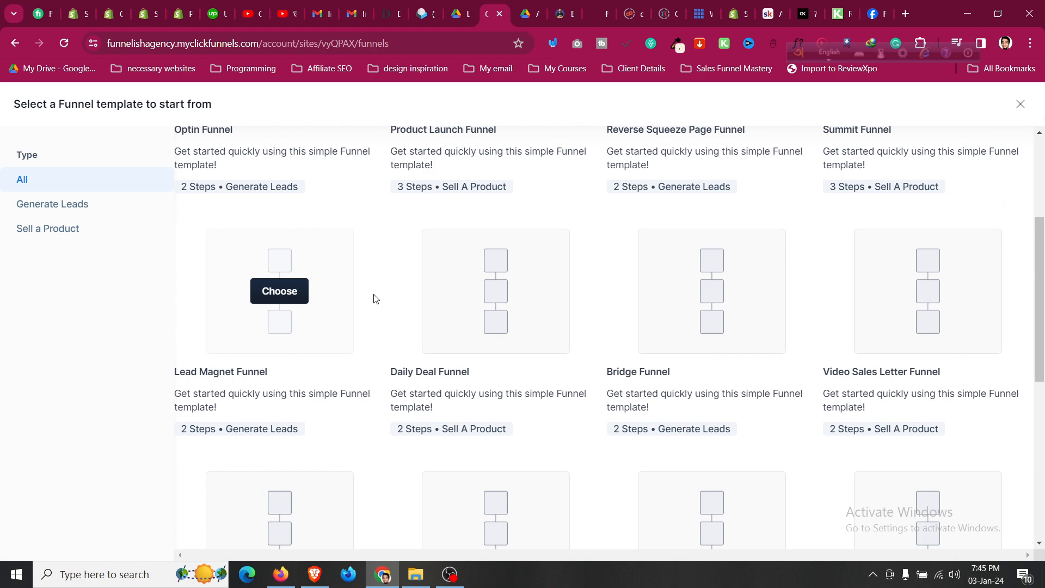
pyautogui.scroll(-2, 374, 297)
pyautogui.scroll(5, 374, 297)
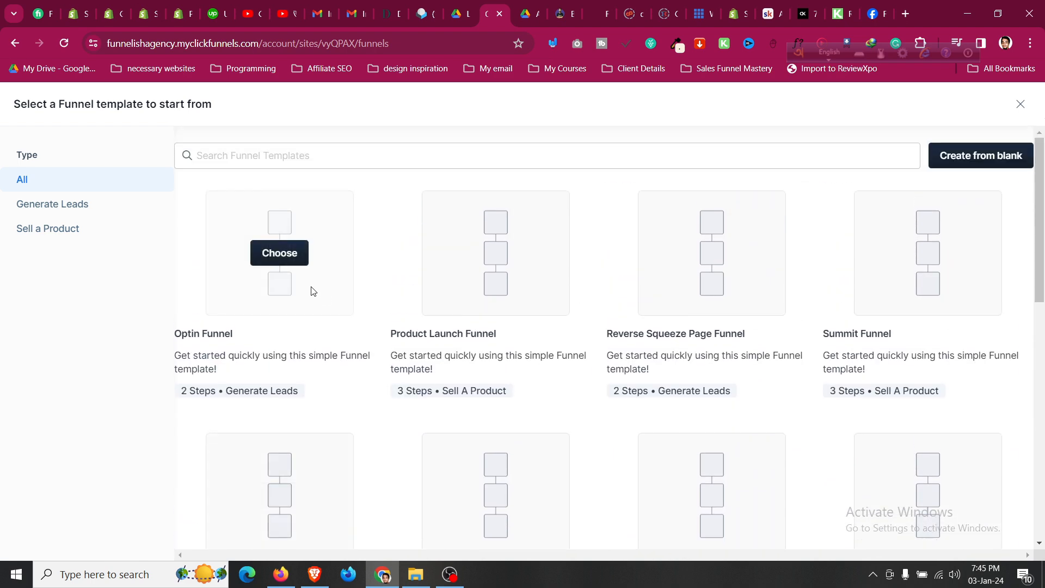
pyautogui.scroll(-3, 287, 287)
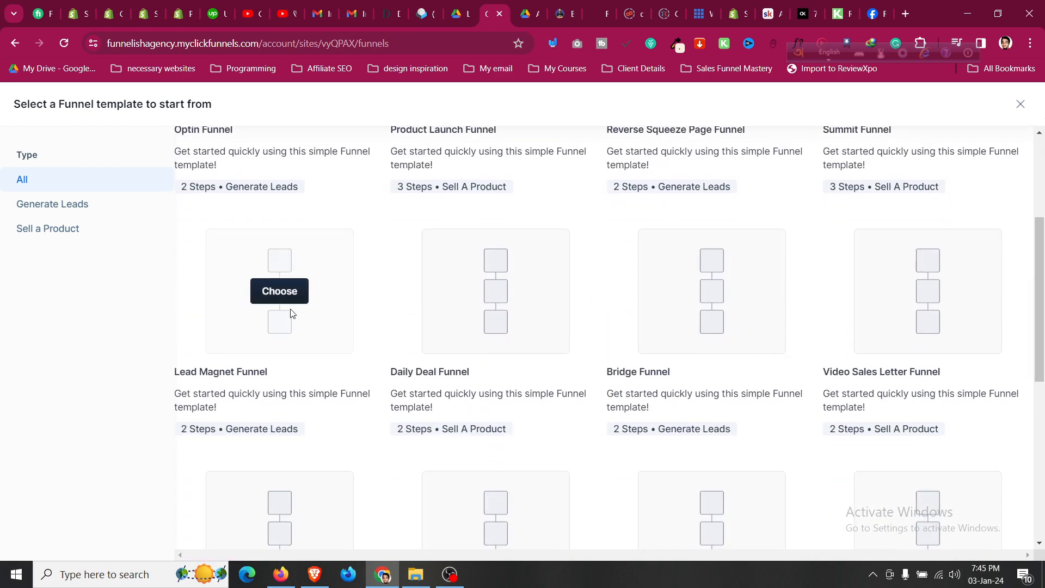
pyautogui.scroll(2, 288, 315)
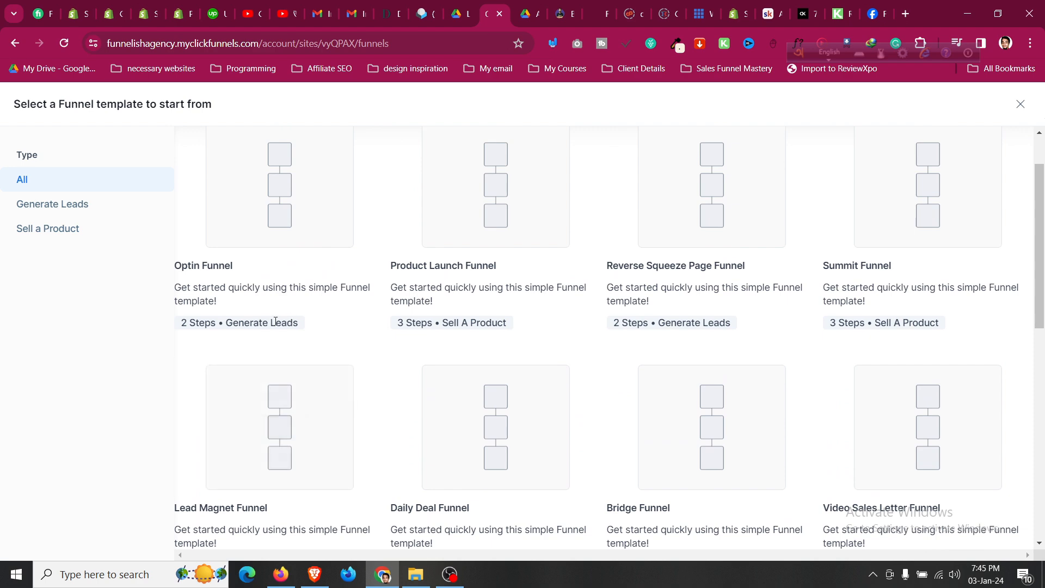
pyautogui.scroll(-3, 275, 322)
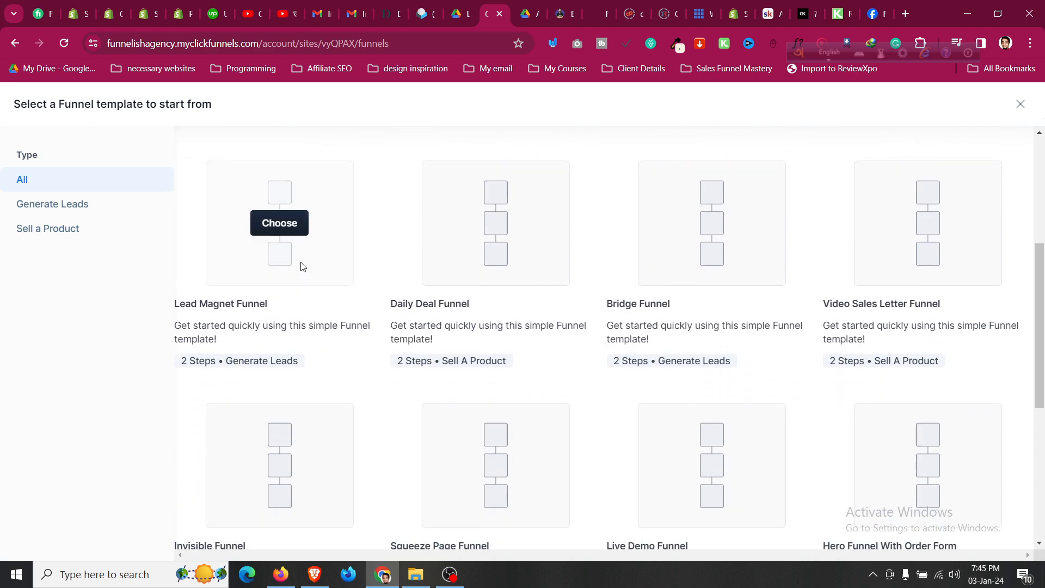
pyautogui.scroll(4, 411, 319)
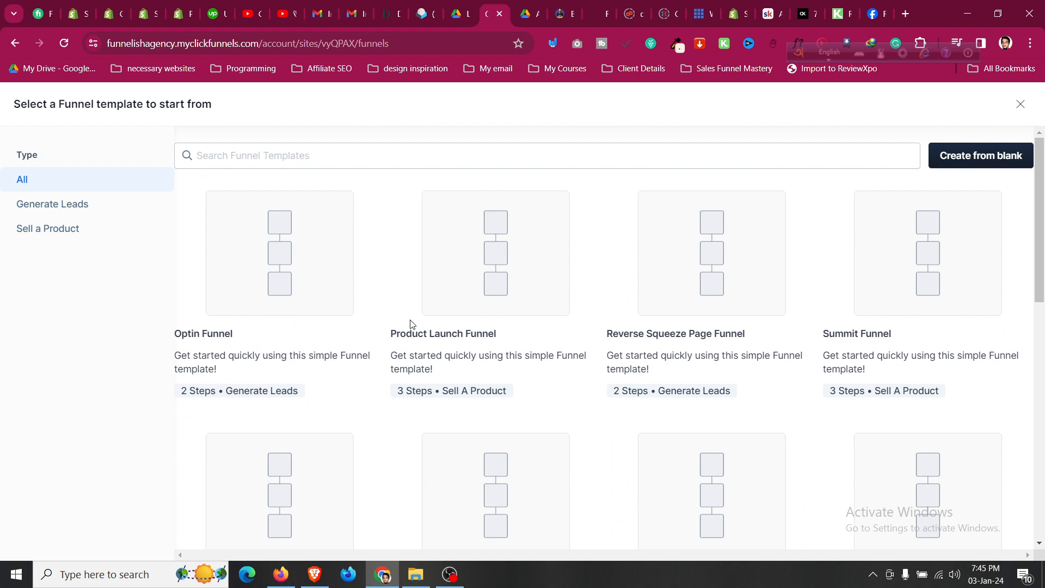
pyautogui.moveTo(417, 251)
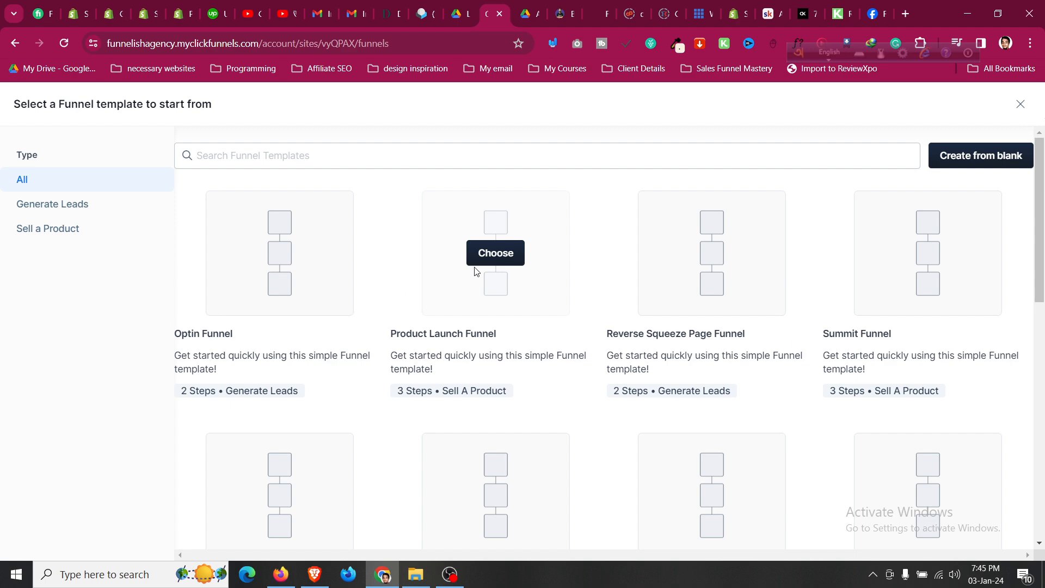
pyautogui.scroll(-7, 508, 311)
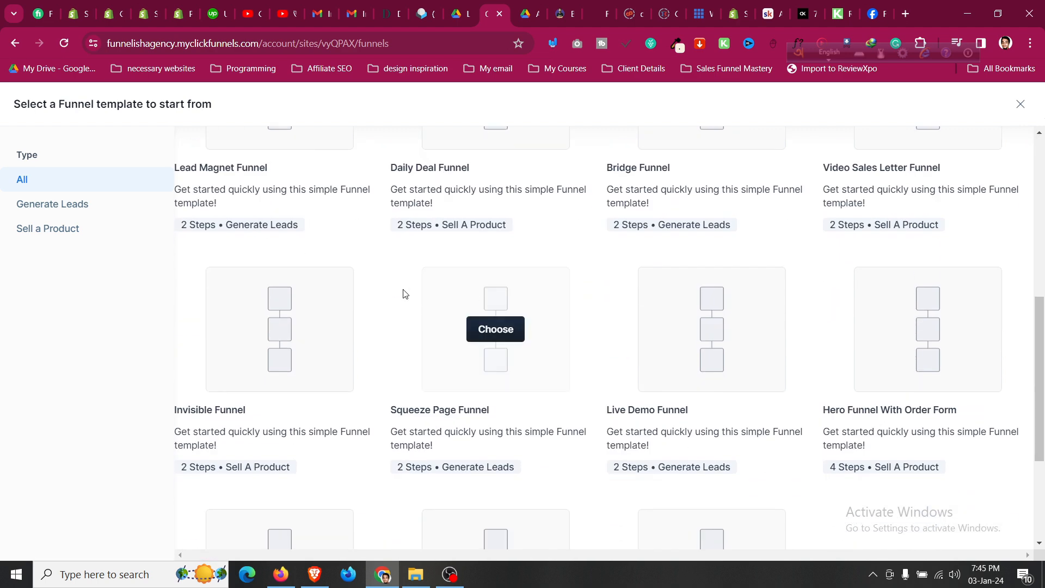
pyautogui.scroll(-3, 403, 293)
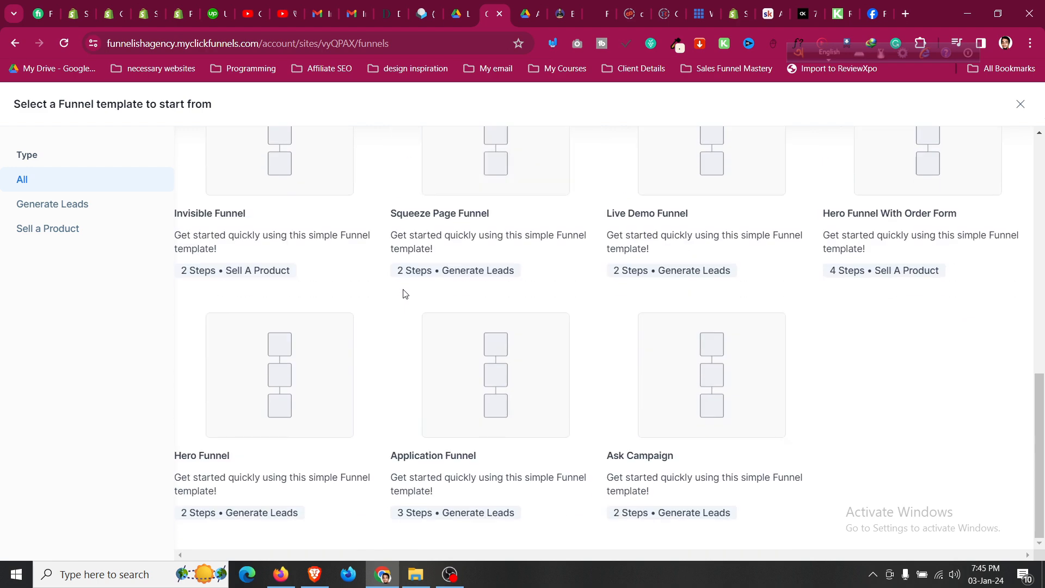
pyautogui.scroll(8, 403, 294)
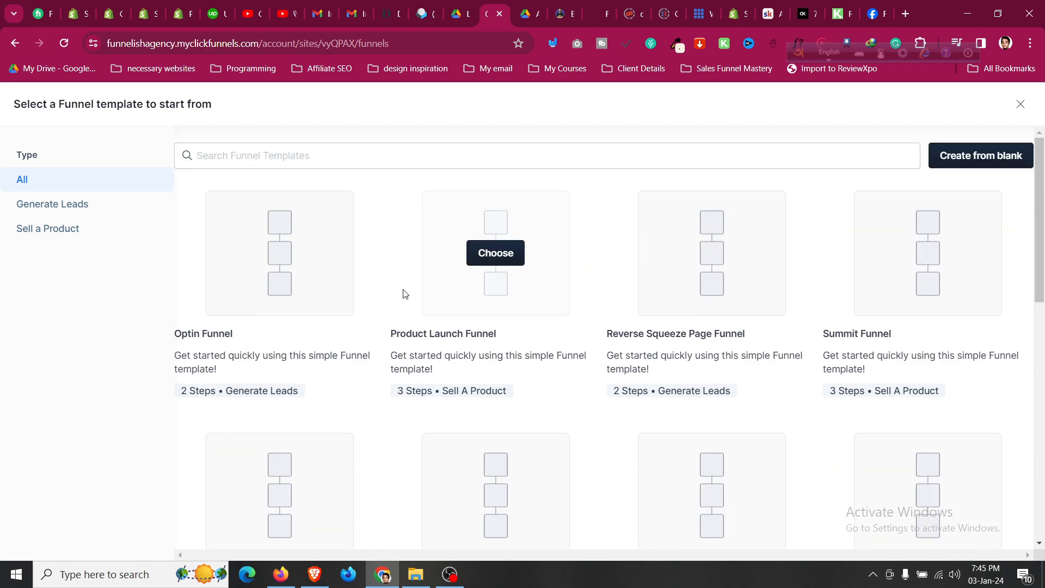
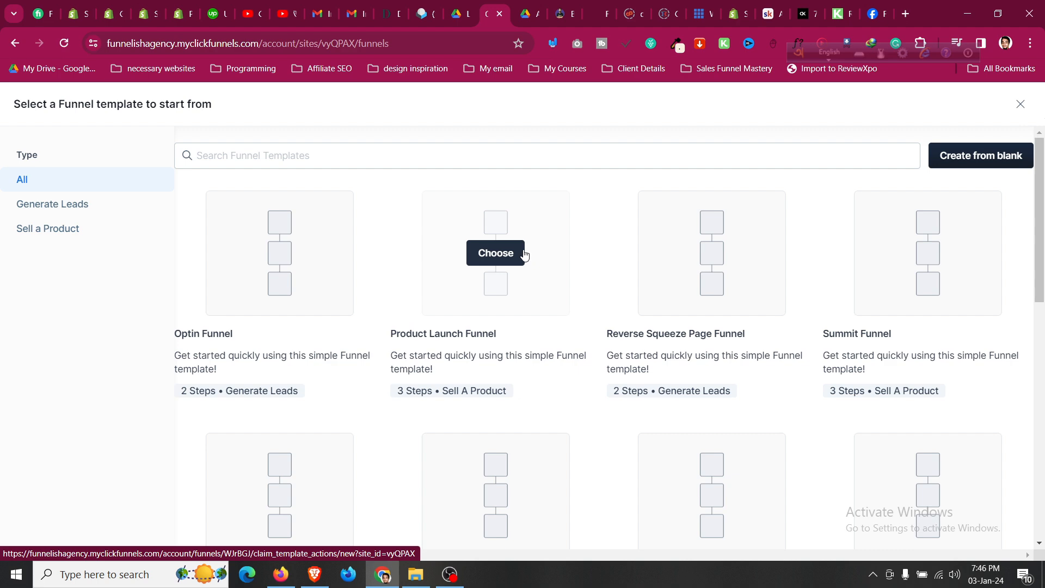
# Create a funnel named 'Ecommerce Checklist' from the Product Launch Funnel template.
pyautogui.click(523, 255)
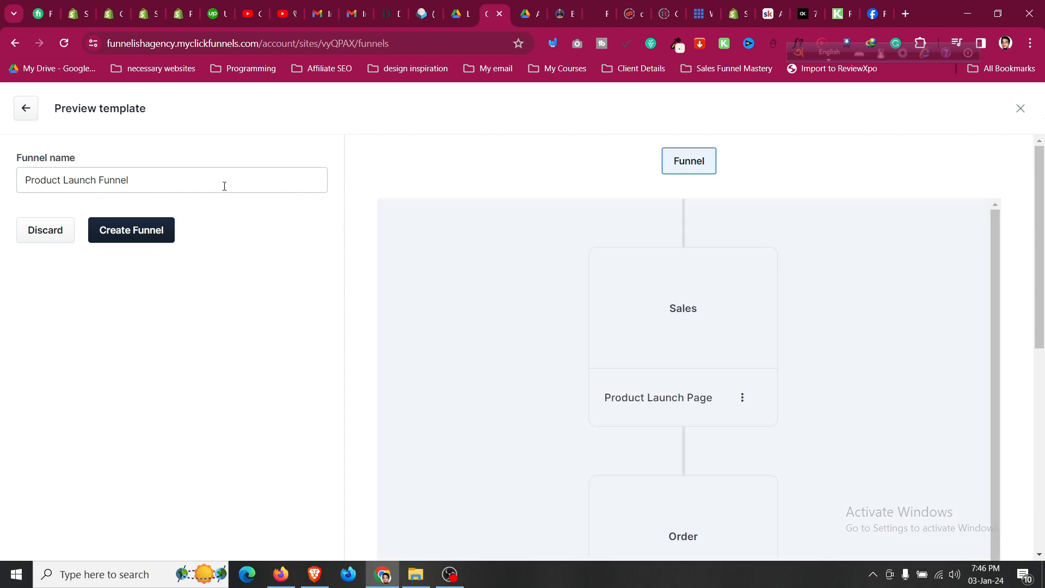
pyautogui.click(224, 185)
pyautogui.hotkey('ctrl', 'a')
pyautogui.write('Ecommerce C')
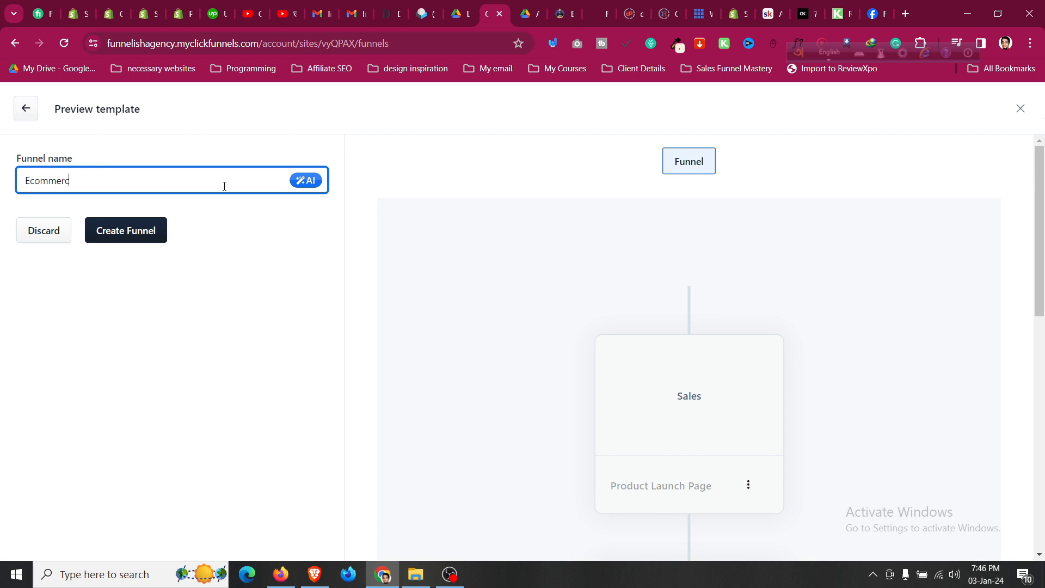
pyautogui.write('hecklist')
pyautogui.click(161, 236)
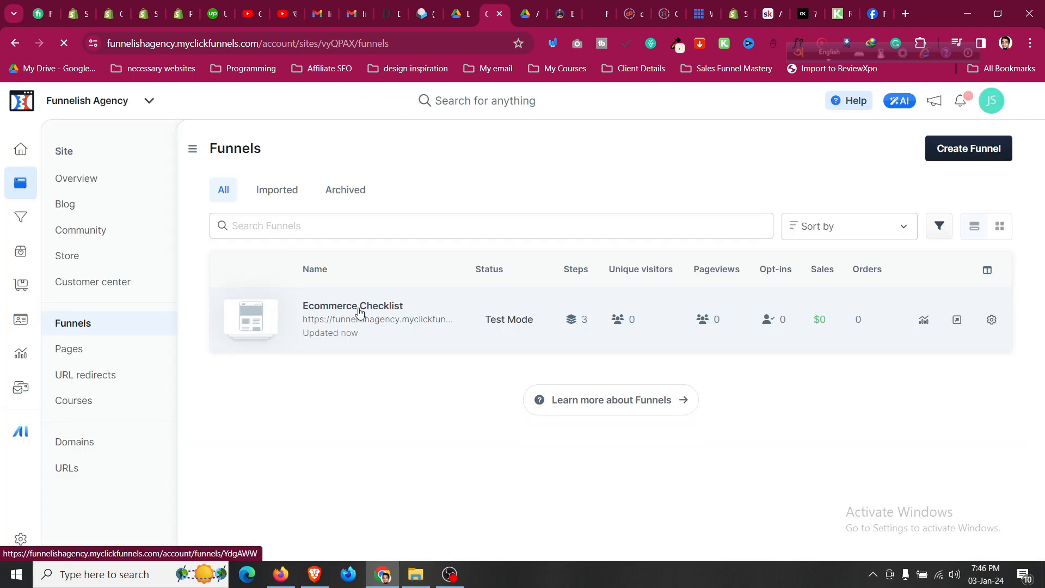
# Open the Ecommerce Checklist funnel and look over its steps.
pyautogui.click(359, 308)
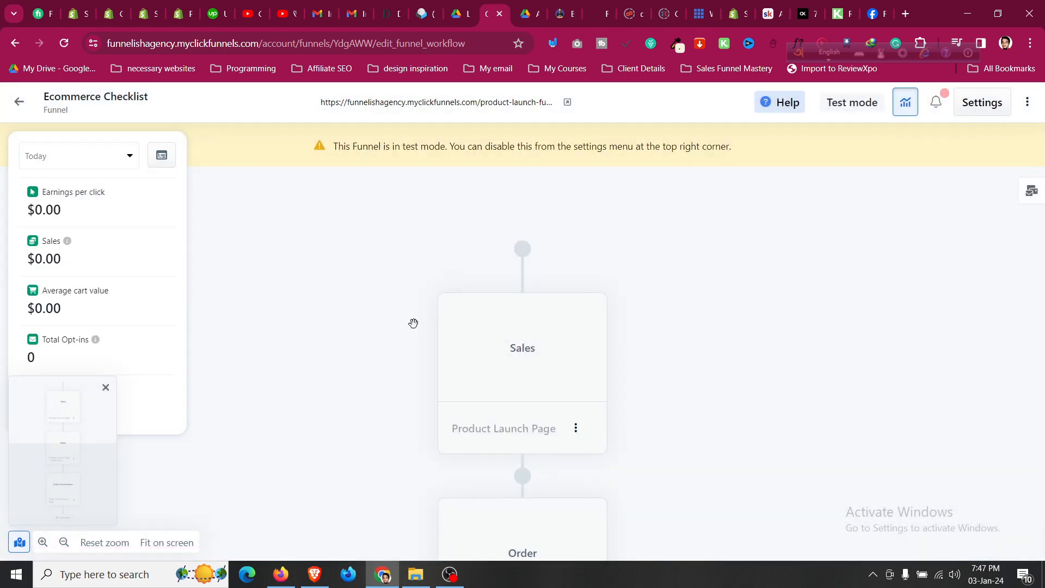
pyautogui.scroll(-4, 523, 352)
pyautogui.scroll(-4, 531, 365)
pyautogui.scroll(8, 534, 381)
pyautogui.scroll(-1, 539, 389)
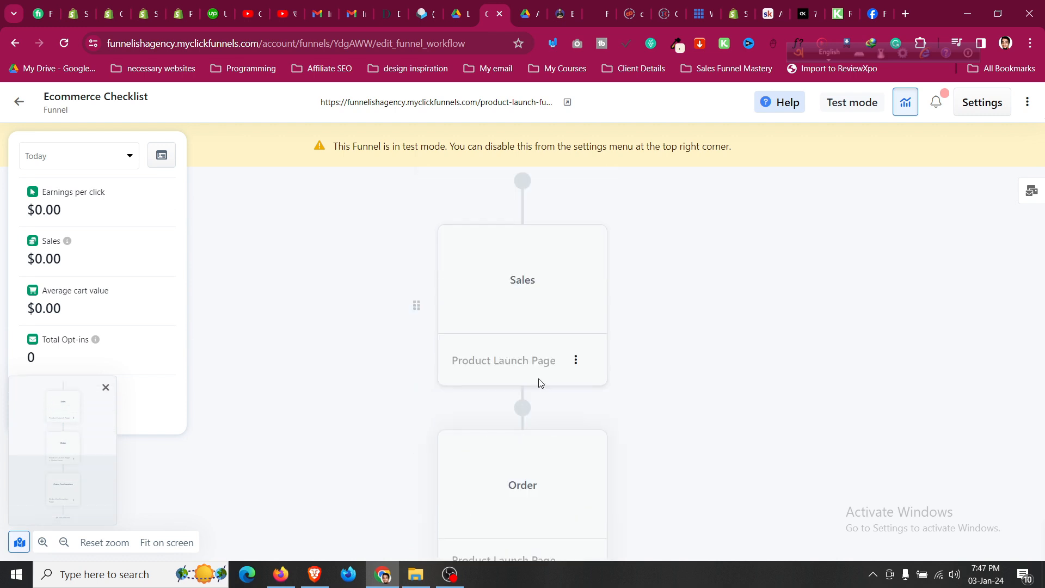
# Browse the Sales templates offered for the Sales step's existing page.
pyautogui.click(533, 300)
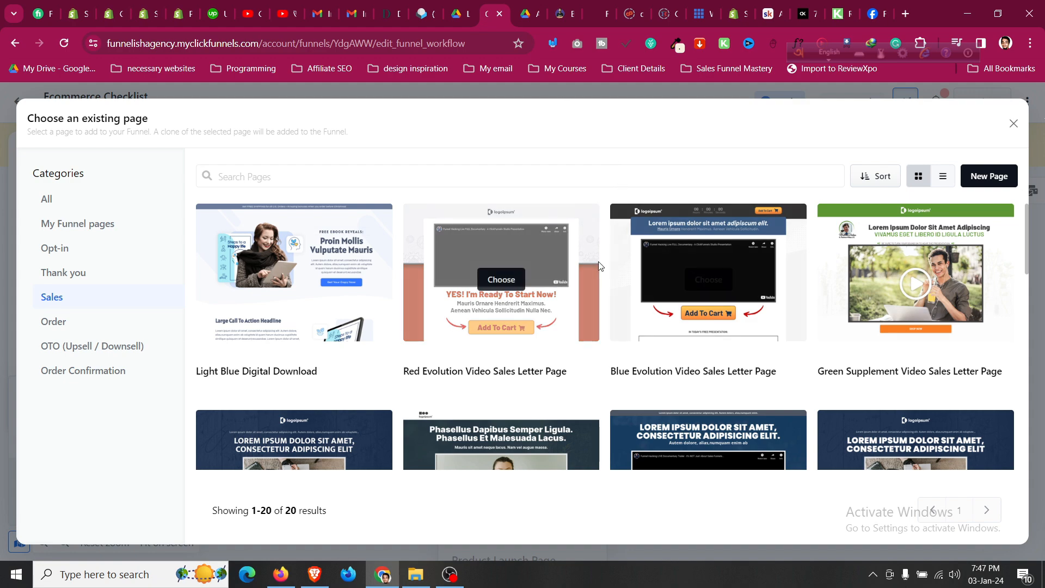
pyautogui.scroll(-10, 602, 267)
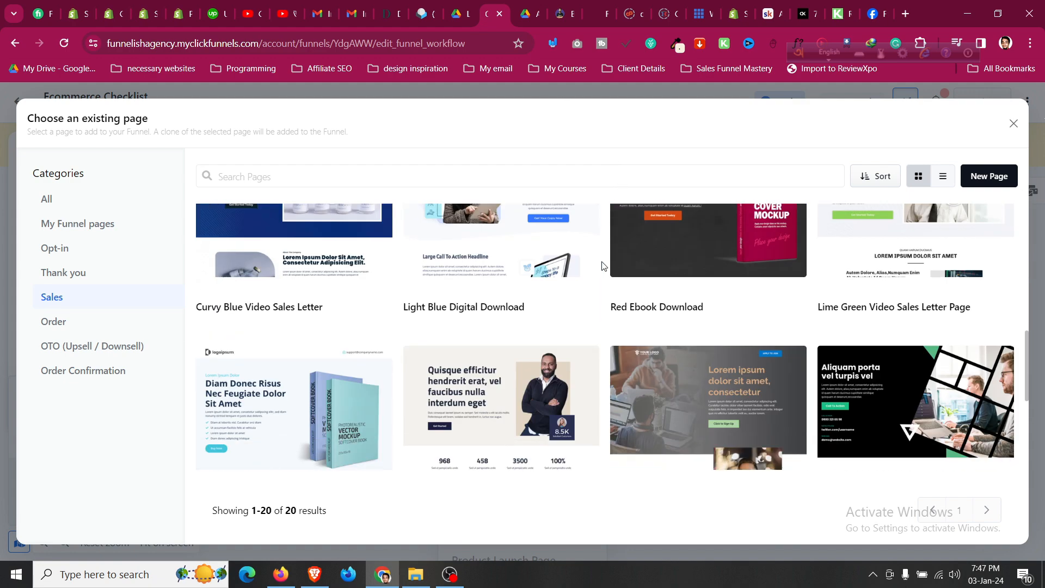
pyautogui.scroll(-4, 603, 266)
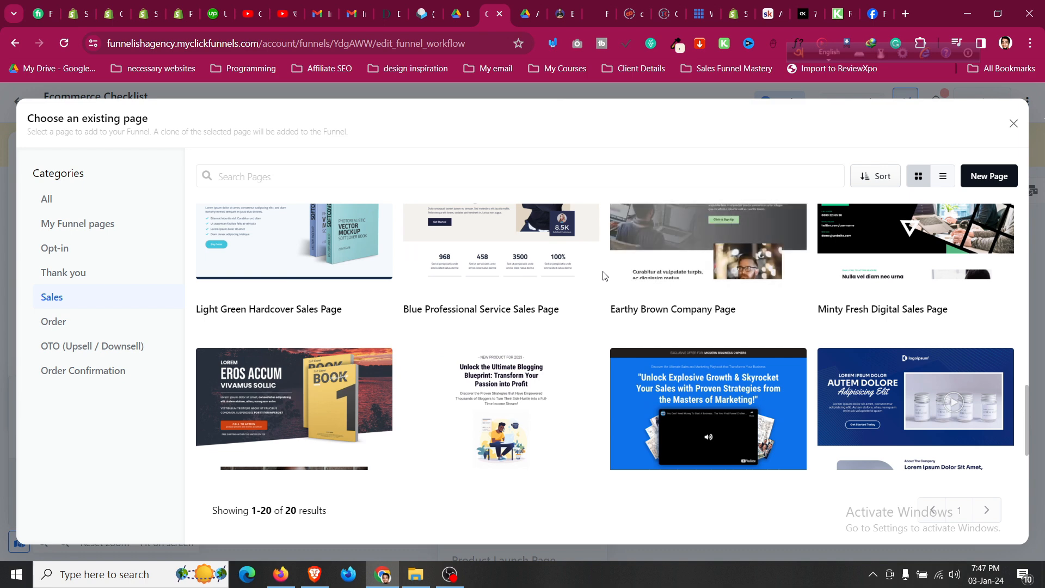
pyautogui.moveTo(242, 390)
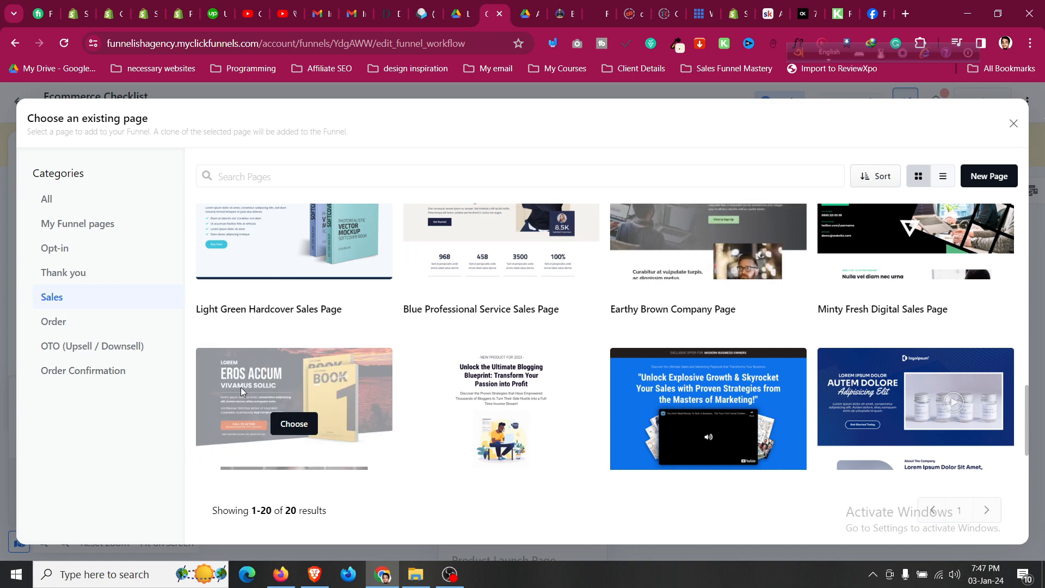
pyautogui.scroll(-1, 266, 374)
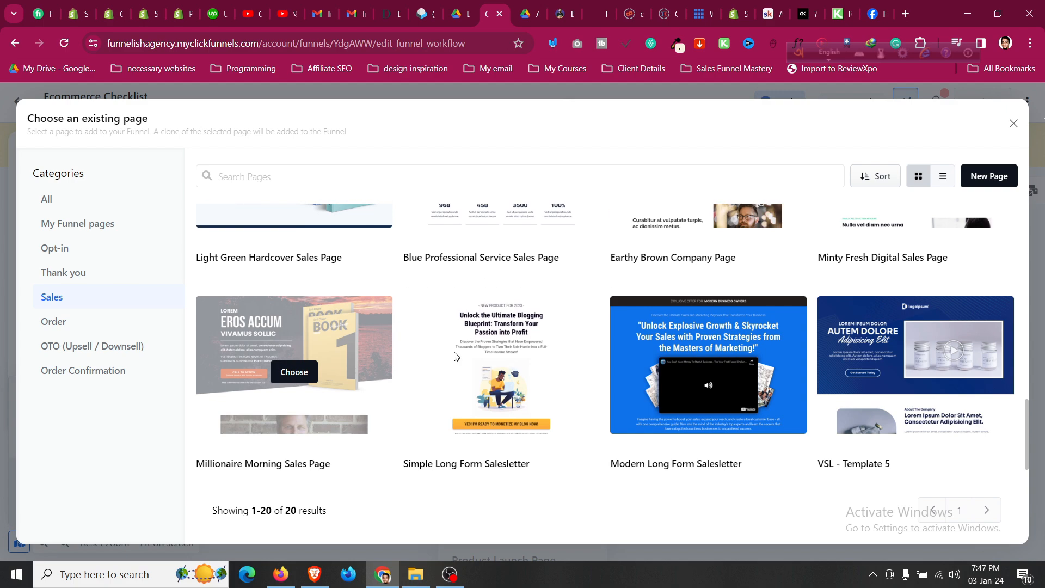
pyautogui.scroll(8, 596, 345)
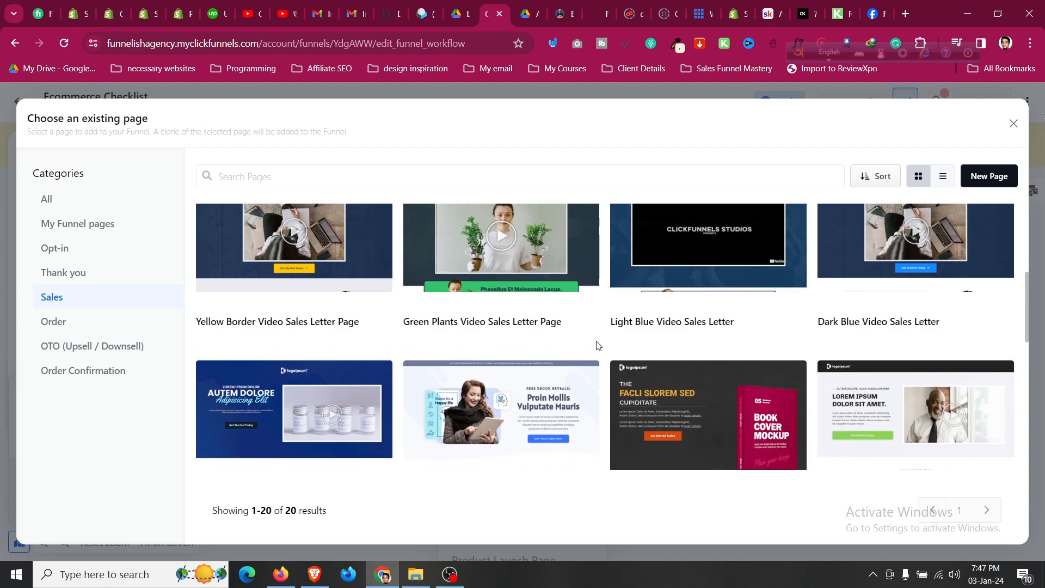
pyautogui.scroll(5, 597, 345)
pyautogui.moveTo(668, 307)
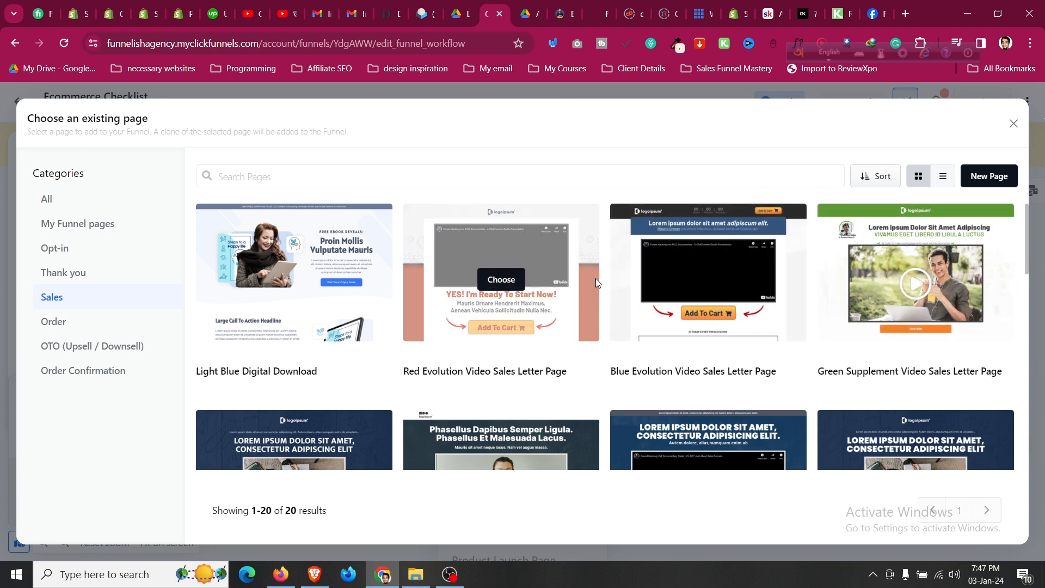
pyautogui.scroll(-10, 595, 279)
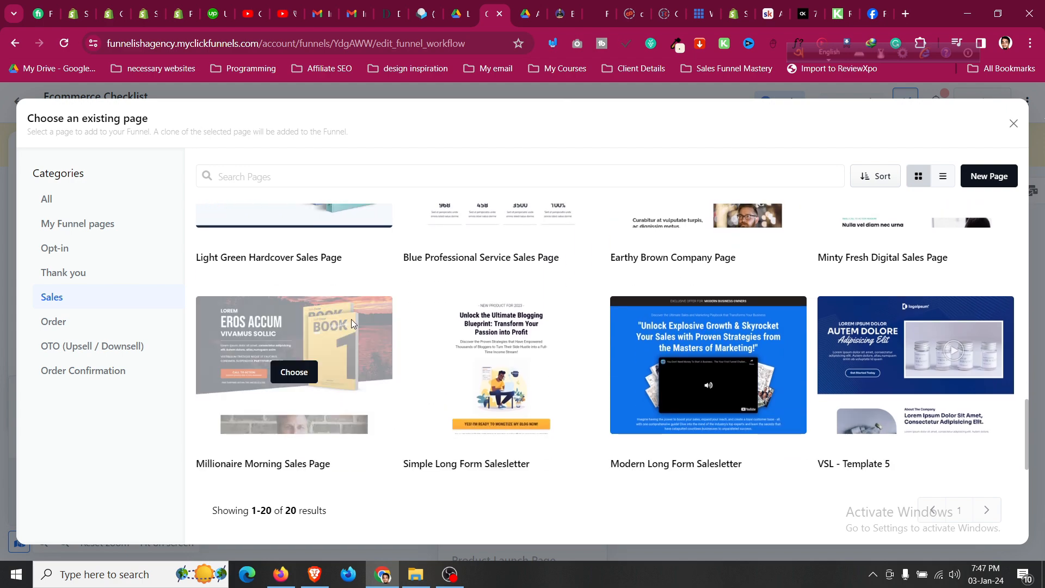
# Start from the Millionaire Morning Sales Page template and name it 'Ecommerce FrameWork eBook'.
pyautogui.click(305, 372)
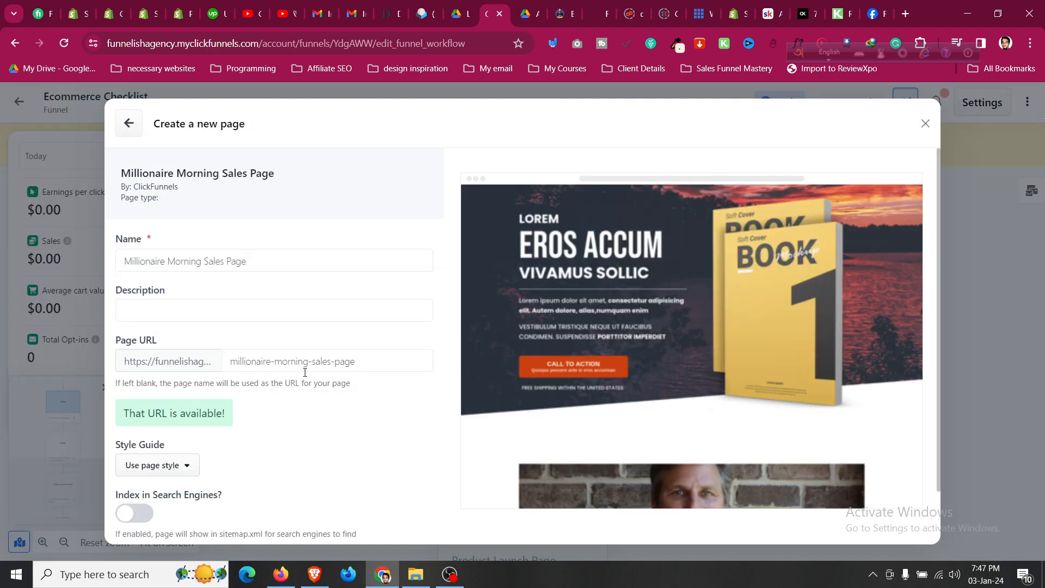
pyautogui.scroll(-1, 612, 333)
pyautogui.scroll(1, 612, 333)
pyautogui.tripleClick(221, 263)
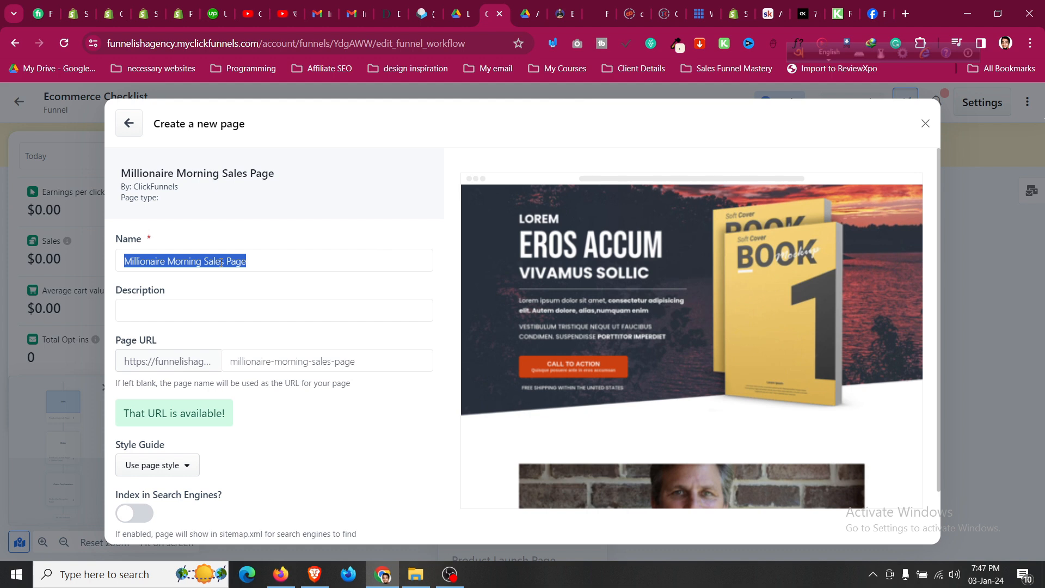
pyautogui.write('Ecom')
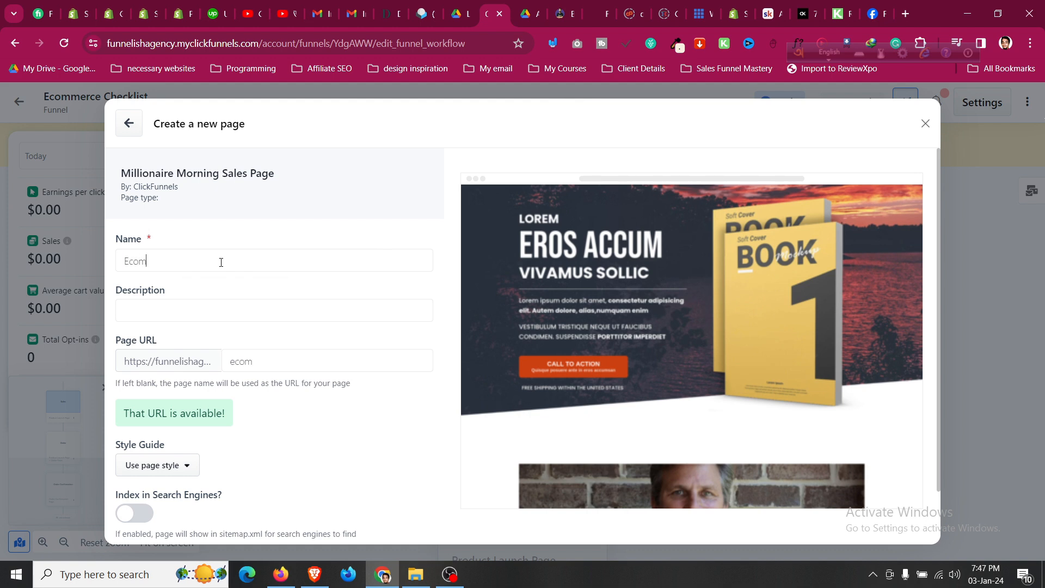
pyautogui.write('merce FrameWork')
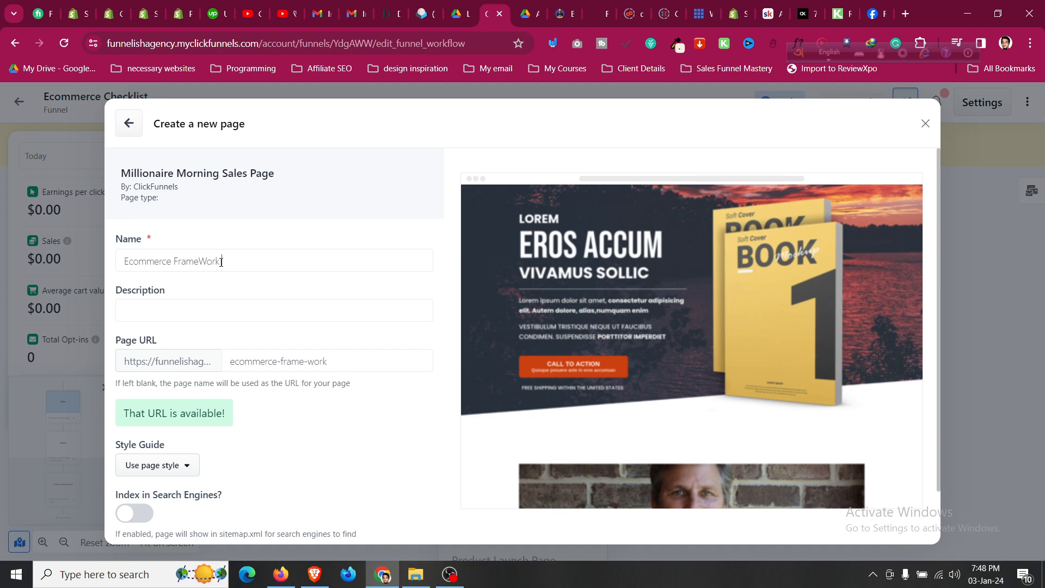
pyautogui.write(' eBook')
pyautogui.moveTo(226, 368); pyautogui.dragTo(359, 362)
pyautogui.click(206, 317)
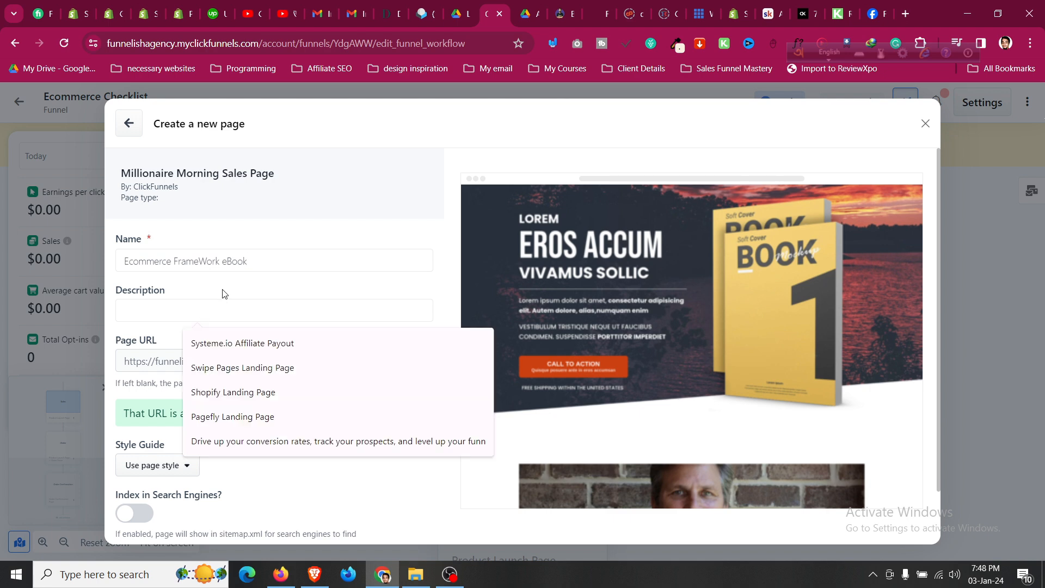
pyautogui.click(224, 294)
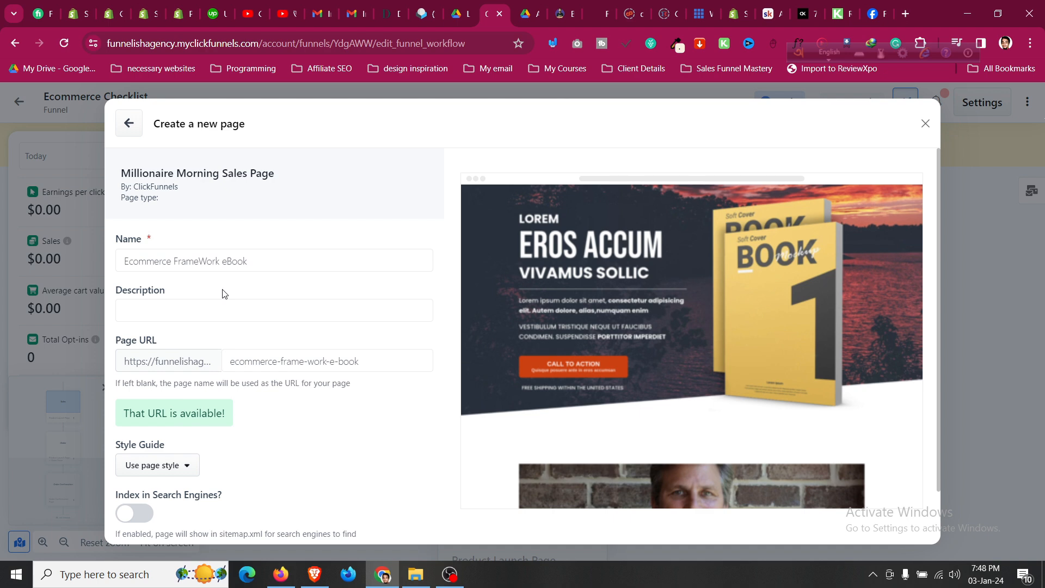
# Apply the CF2.0 - Agency Theme Style style guide, allow search indexing, and create the page.
pyautogui.scroll(-1, 228, 381)
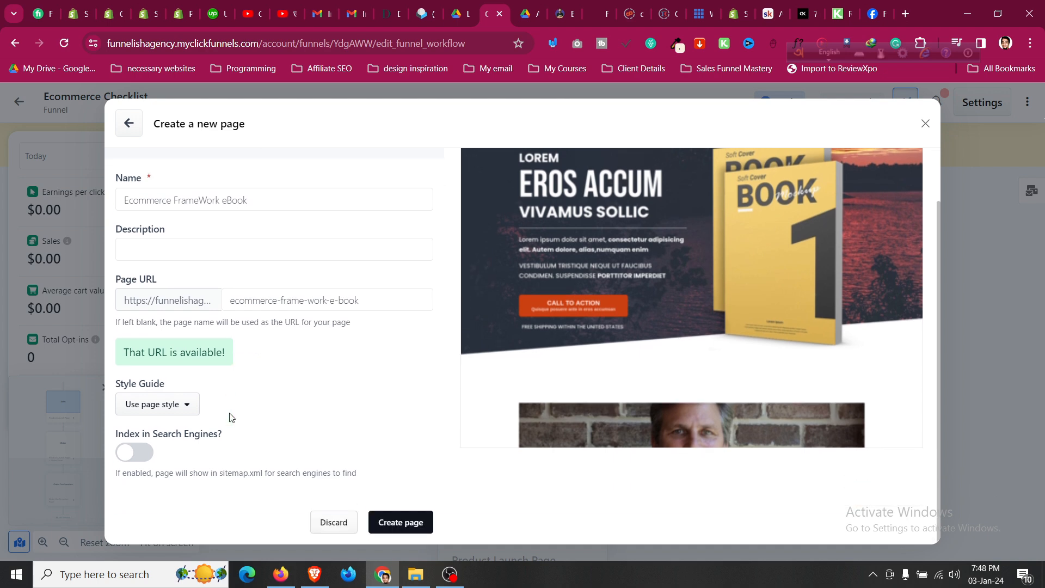
pyautogui.click(194, 412)
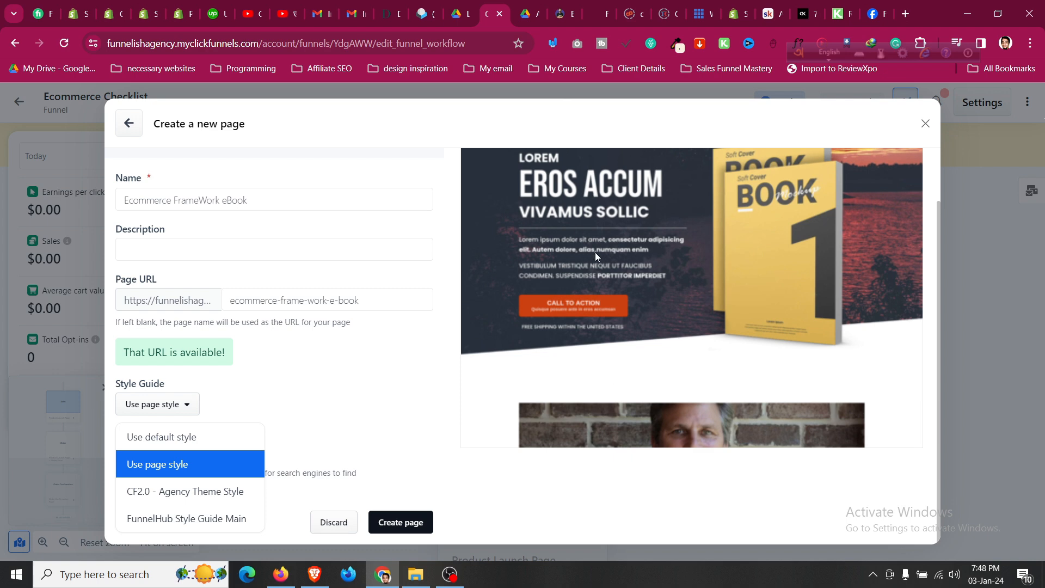
pyautogui.click(246, 485)
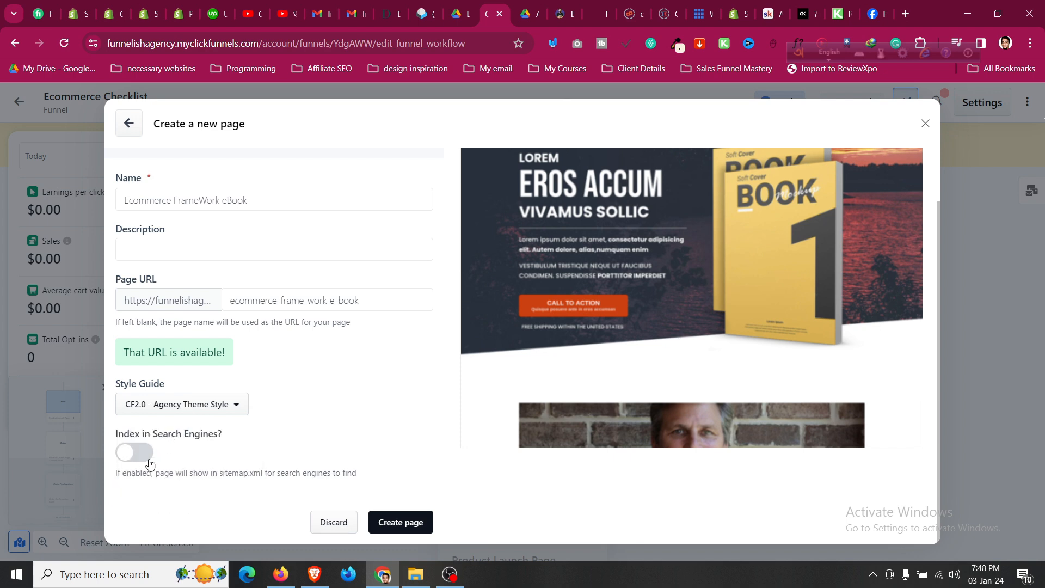
pyautogui.scroll(1, 203, 337)
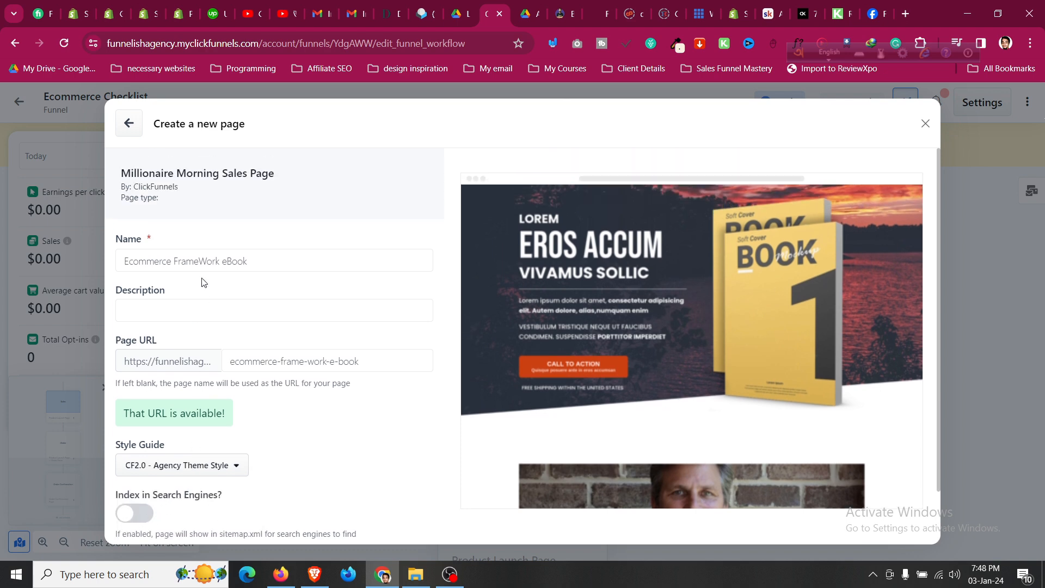
pyautogui.scroll(-1, 193, 275)
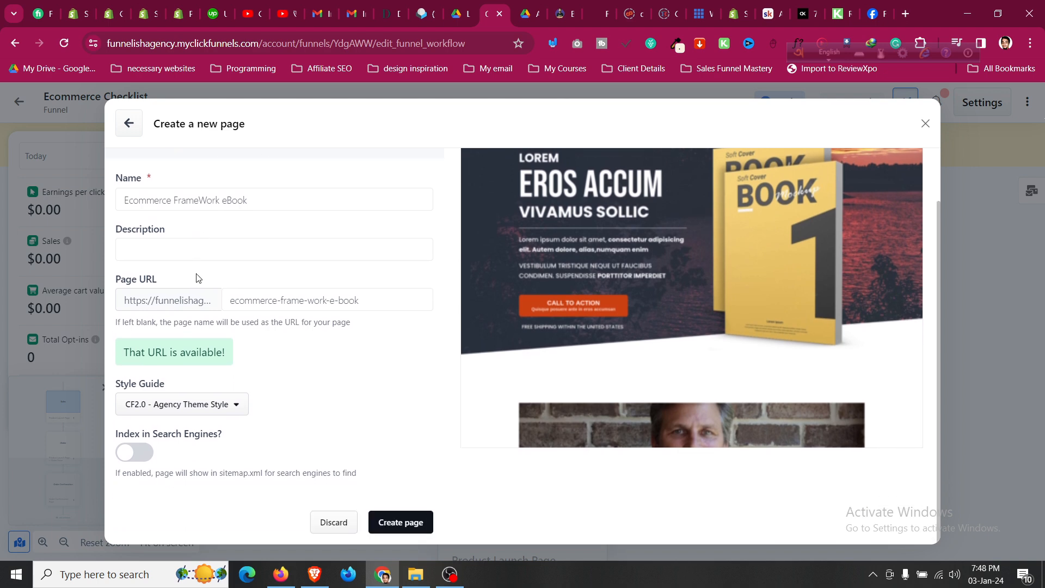
pyautogui.click(142, 452)
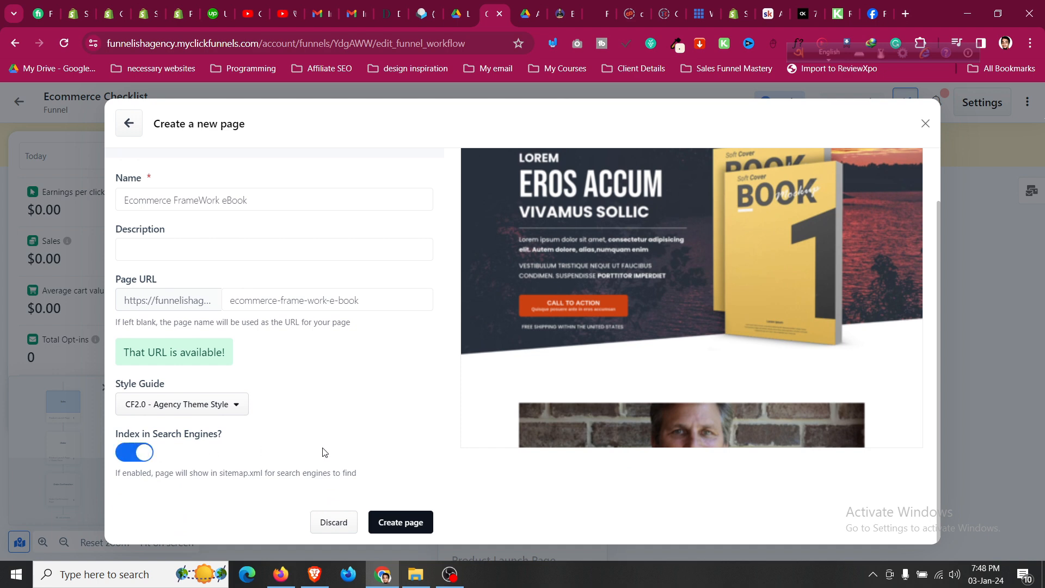
pyautogui.scroll(1, 339, 452)
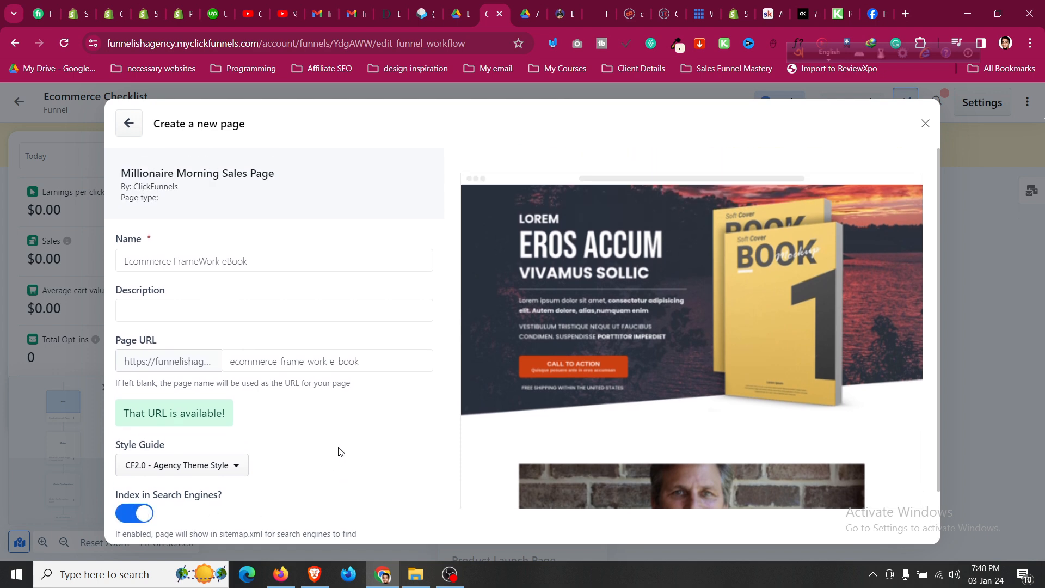
pyautogui.scroll(-1, 340, 452)
pyautogui.click(399, 522)
pyautogui.scroll(1, 415, 472)
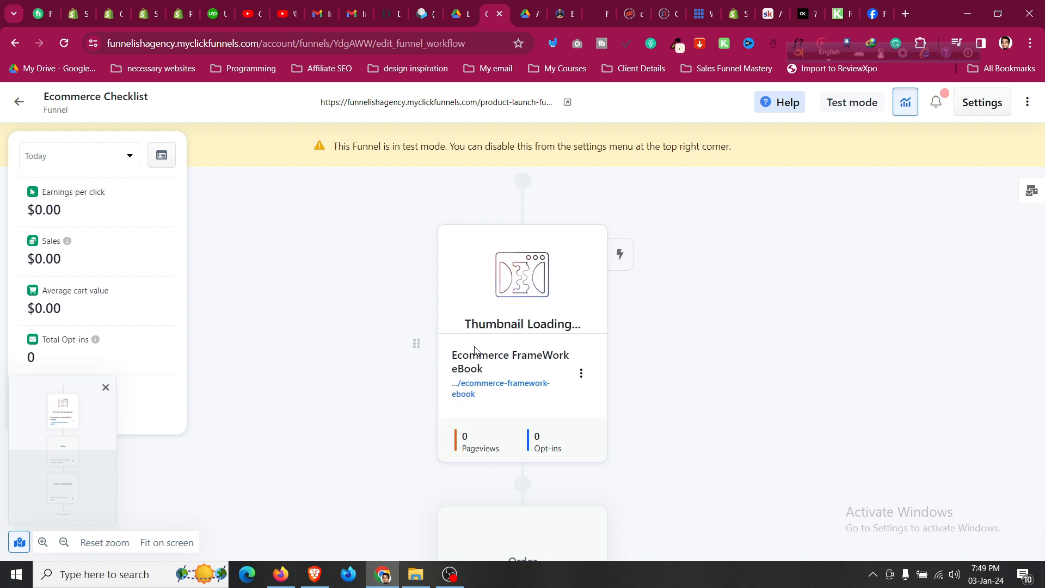
# Edit the Ecommerce FrameWork eBook page and scroll up to the top of its hero.
pyautogui.moveTo(539, 280)
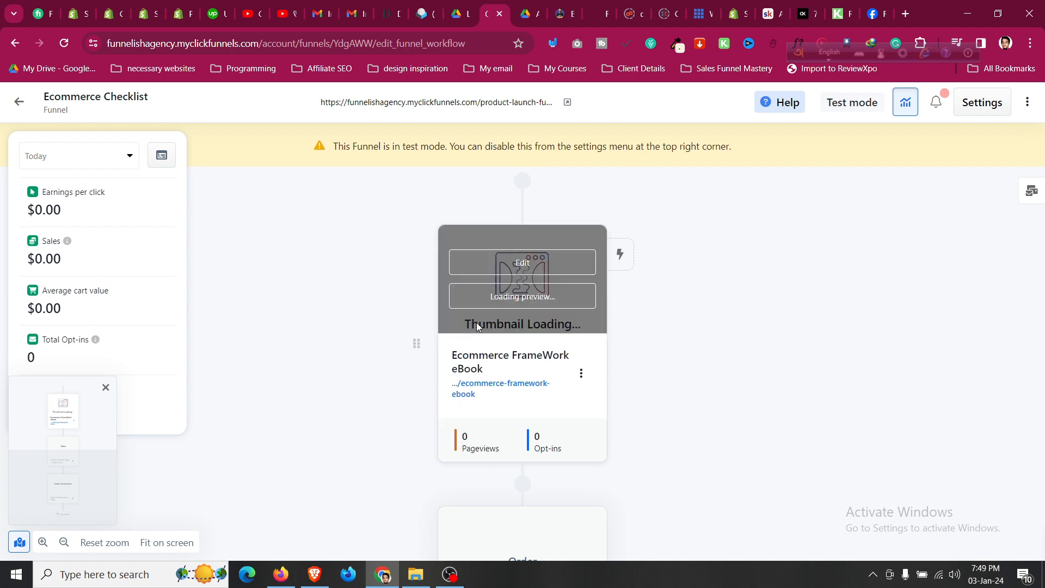
pyautogui.click(551, 264)
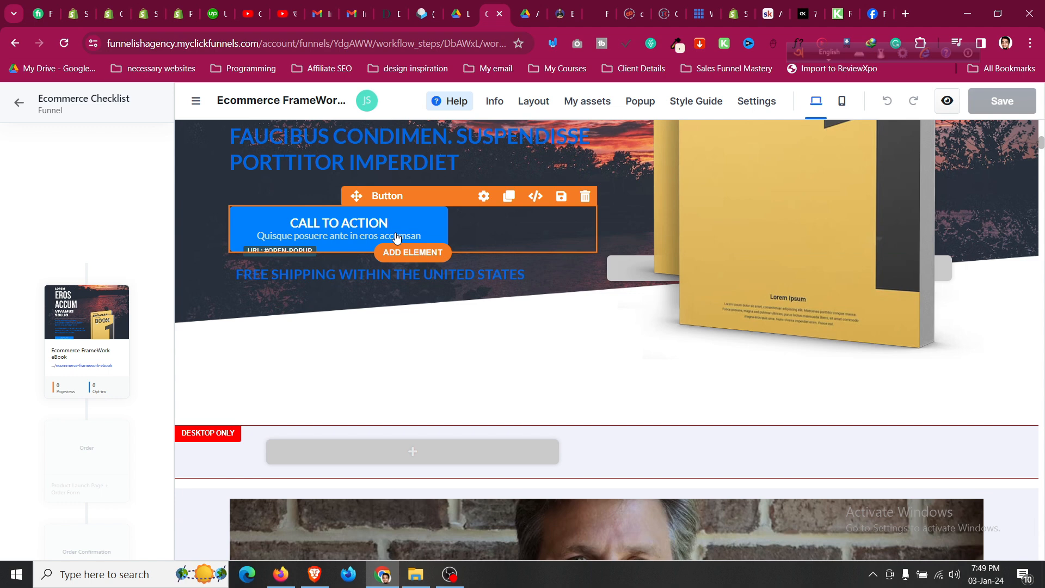
pyautogui.scroll(5, 368, 207)
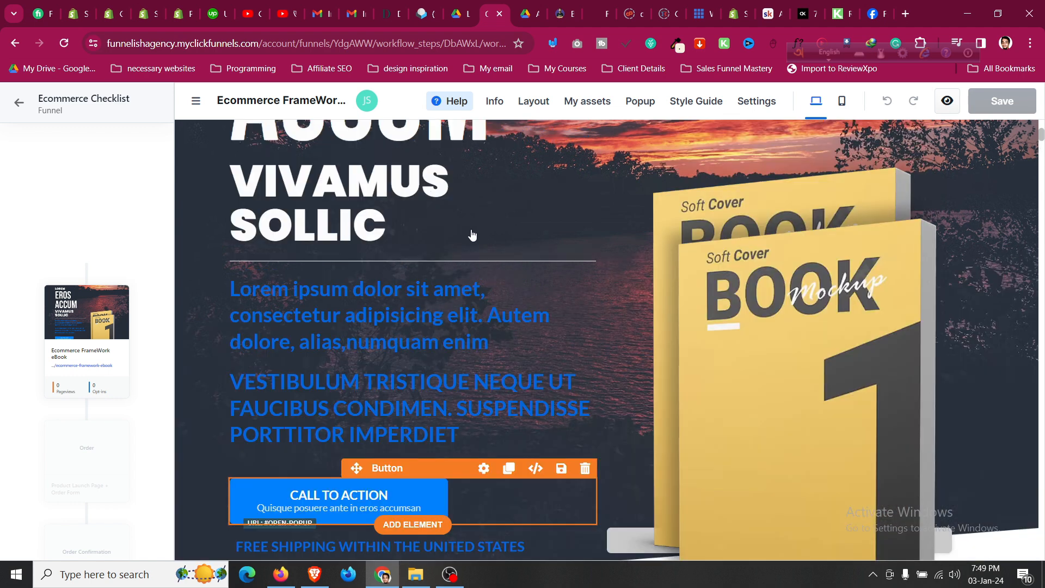
pyautogui.scroll(5, 486, 212)
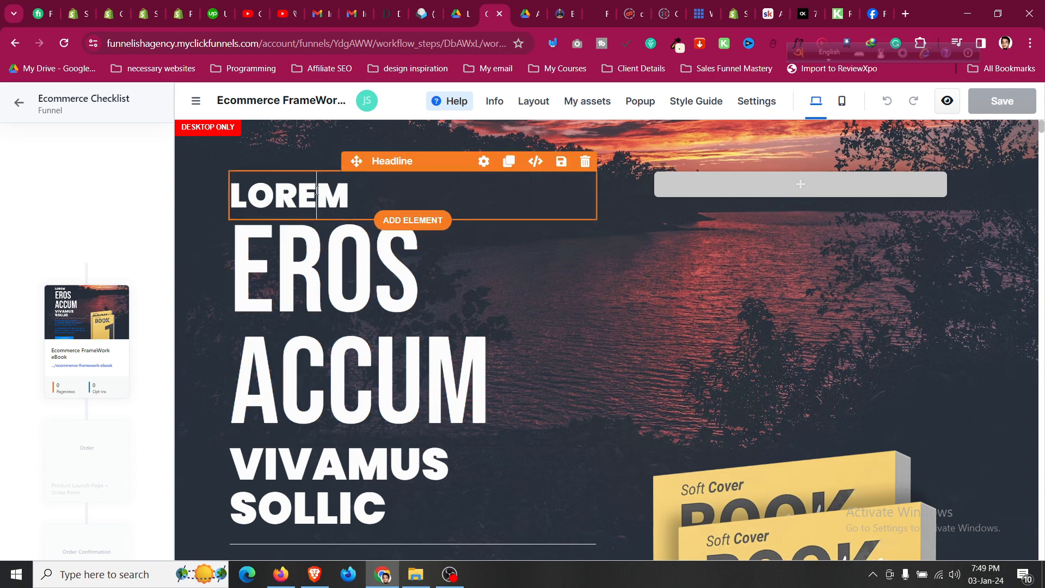
# Rewrite the hero headline as 'The Ultimate' and 'ECOMMERCE CHECKLIST'.
pyautogui.doubleClick(316, 190)
pyautogui.write('The Ultimate')
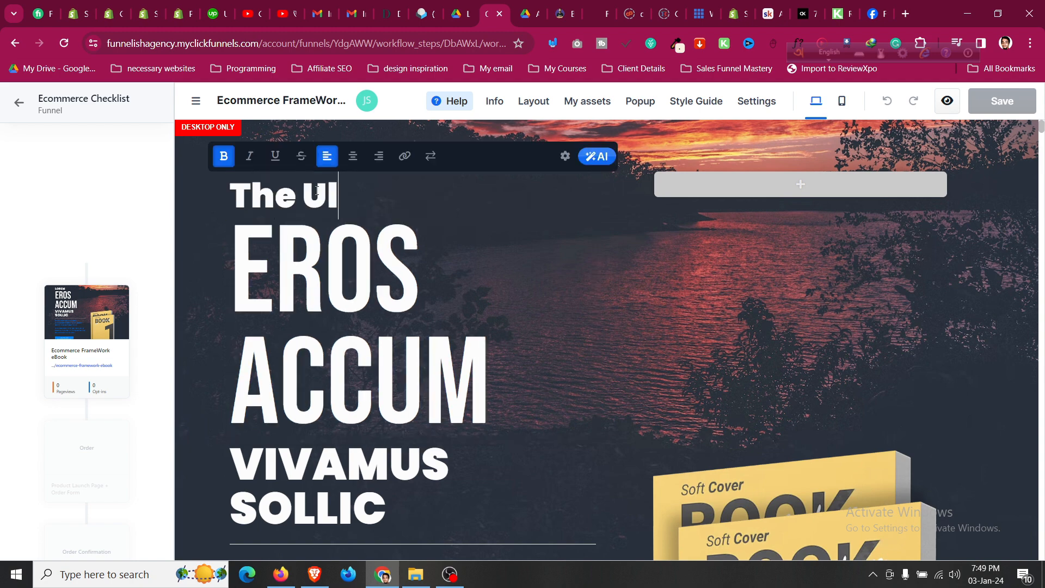
pyautogui.click(382, 315)
pyautogui.click(386, 322)
pyautogui.hotkey('ctrl', 'a')
pyautogui.write('EC')
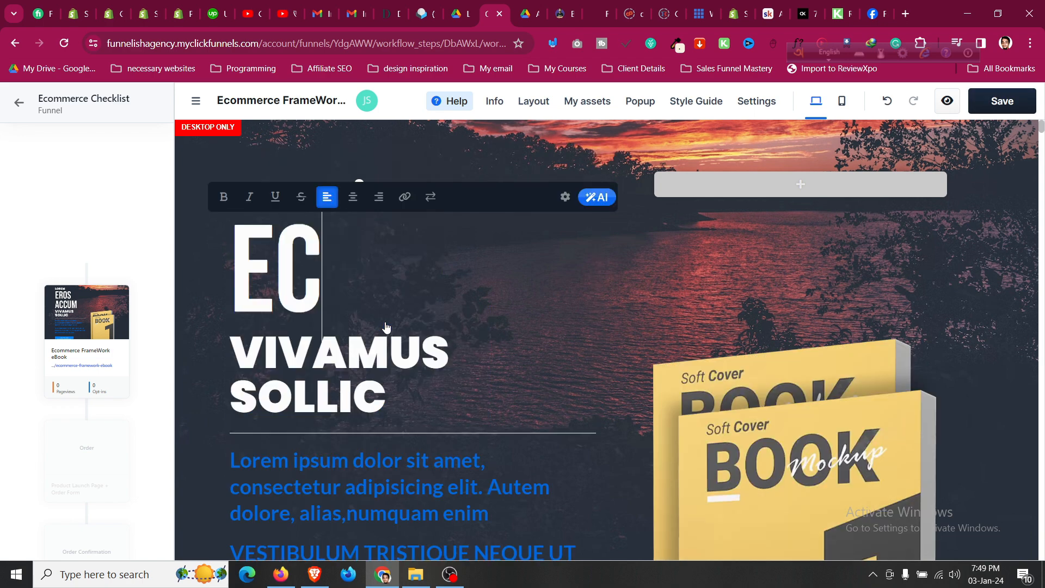
pyautogui.write('OMMERCE CHECKLIST')
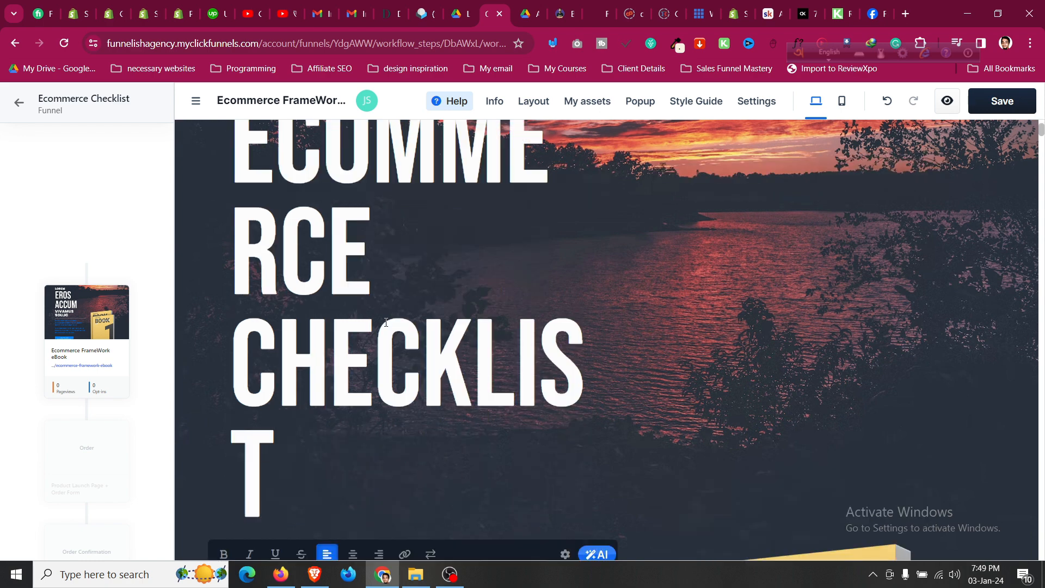
# Give the headline the large L preset and delete the VIVAMUS SOLLIC headline.
pyautogui.scroll(2, 540, 263)
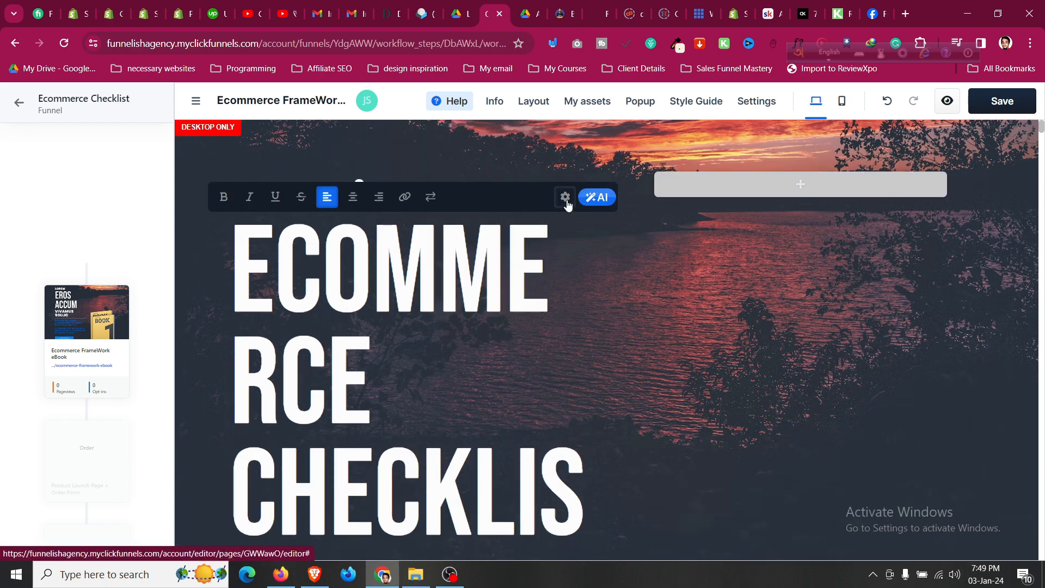
pyautogui.click(566, 203)
pyautogui.scroll(-1, 917, 469)
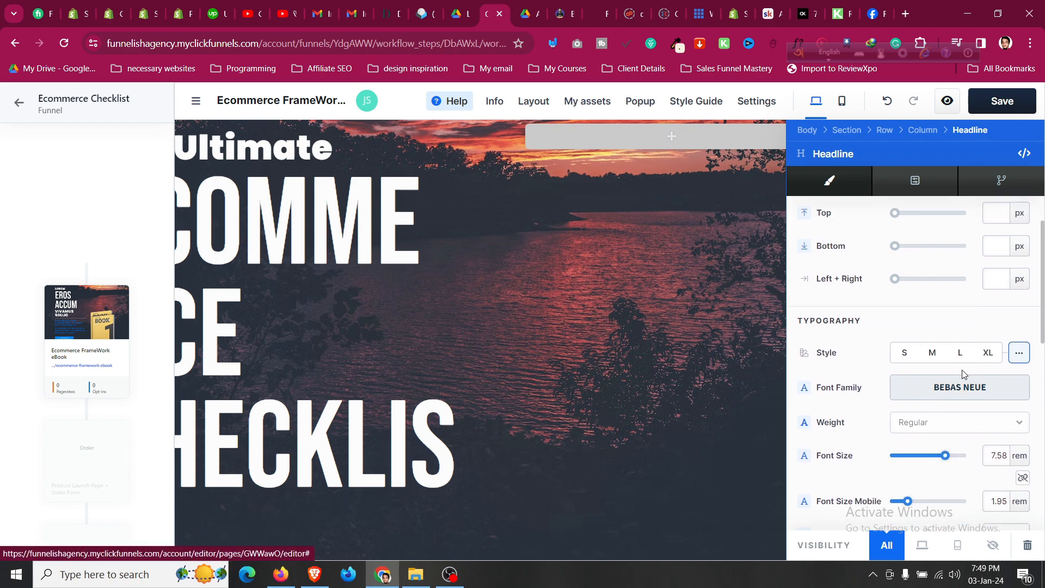
pyautogui.click(959, 353)
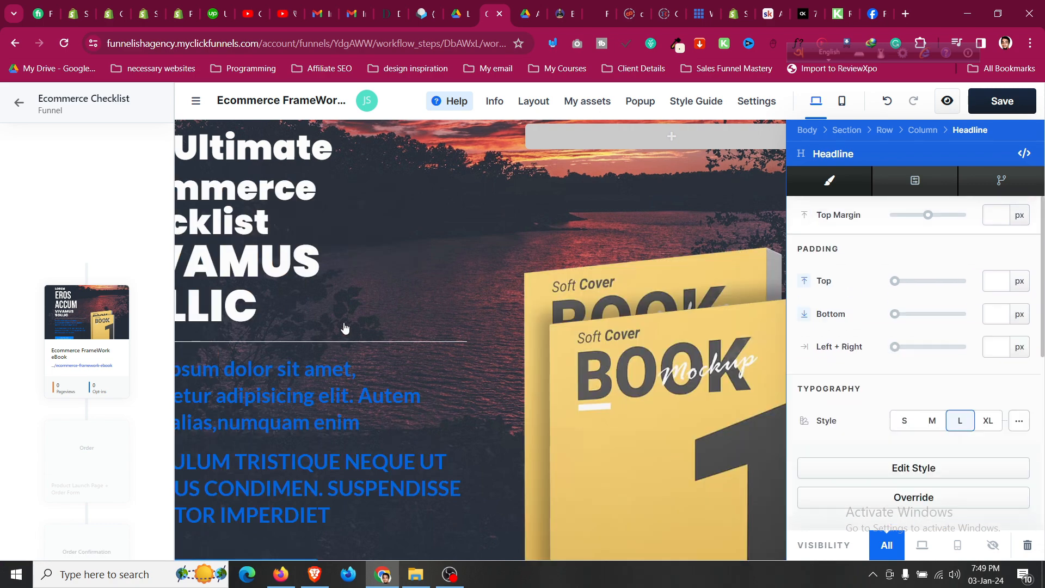
pyautogui.click(344, 327)
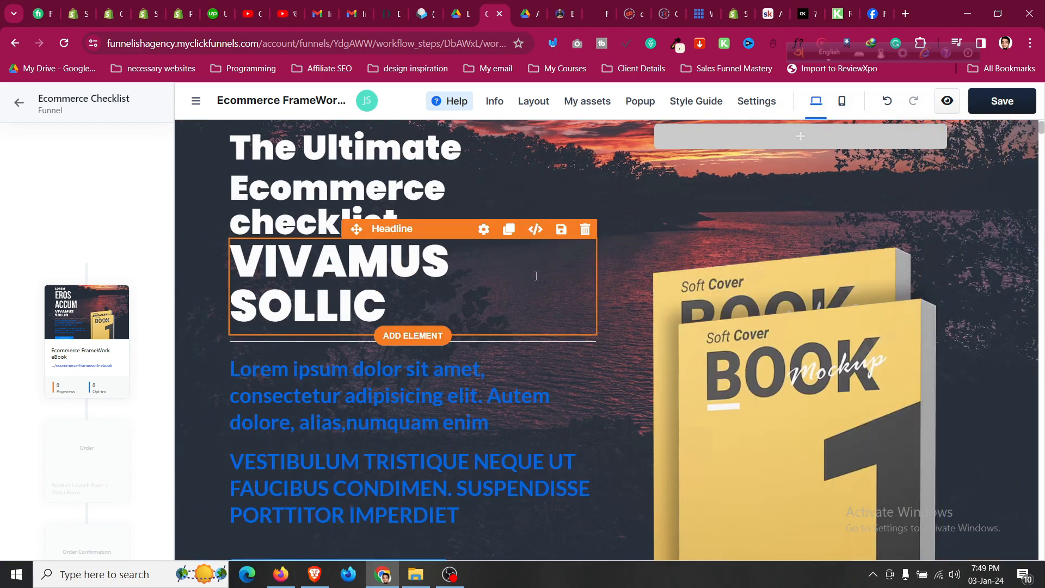
pyautogui.click(585, 233)
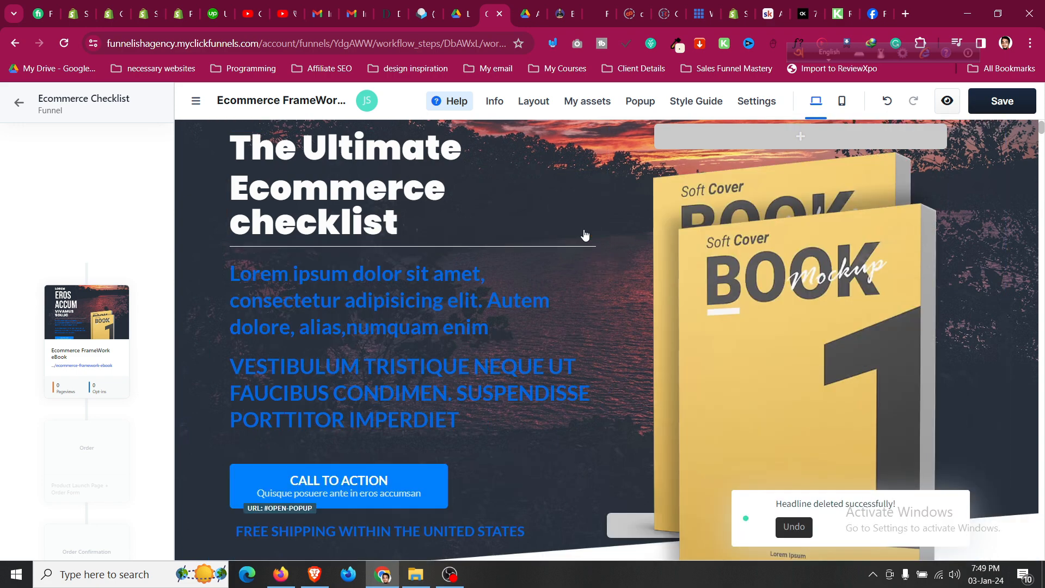
# Make both sub headlines white (#ffffff).
pyautogui.click(480, 262)
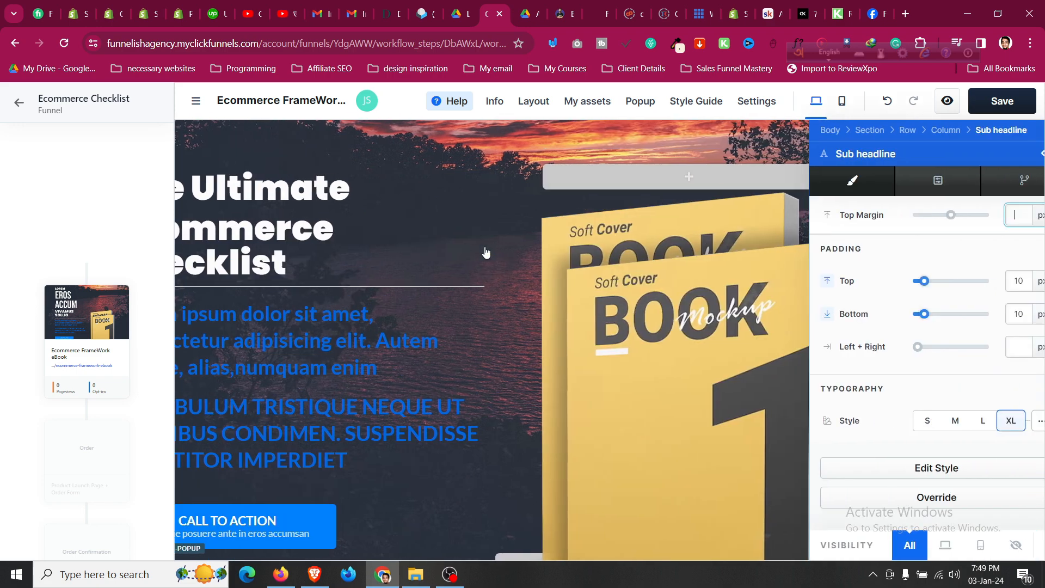
pyautogui.scroll(-3, 975, 407)
pyautogui.click(970, 411)
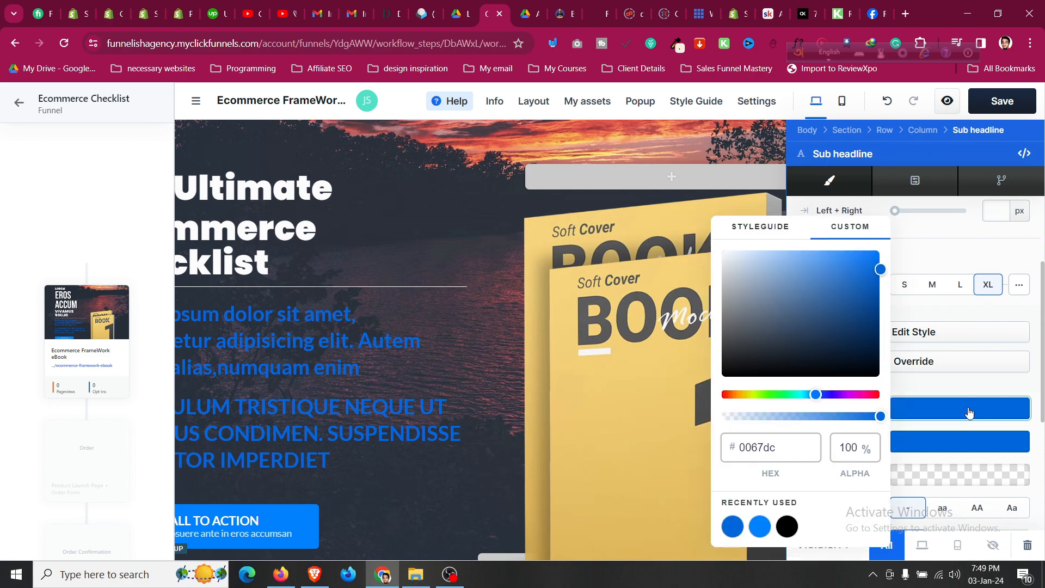
pyautogui.moveTo(811, 331); pyautogui.dragTo(711, 236)
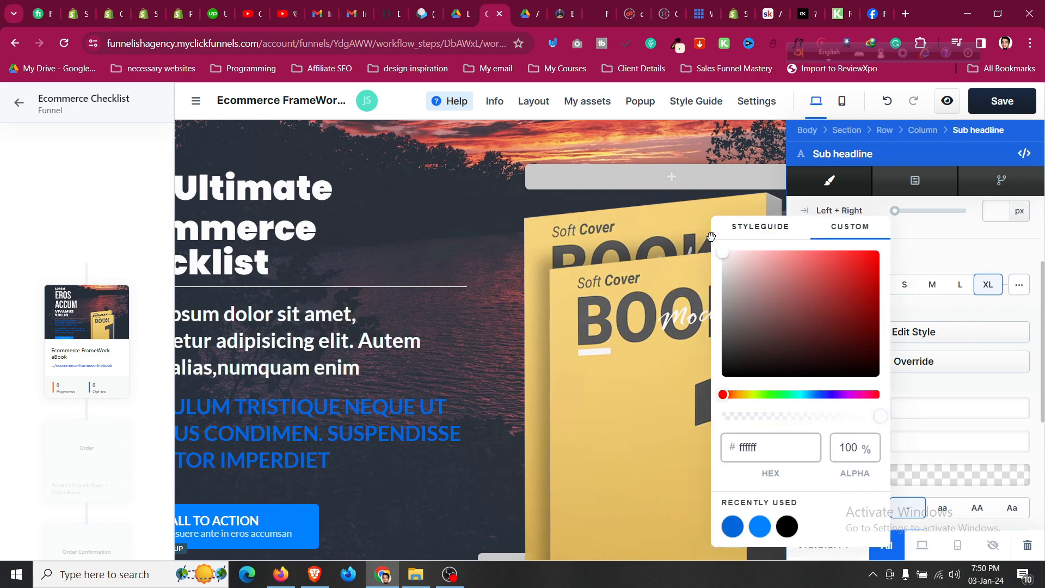
pyautogui.click(417, 444)
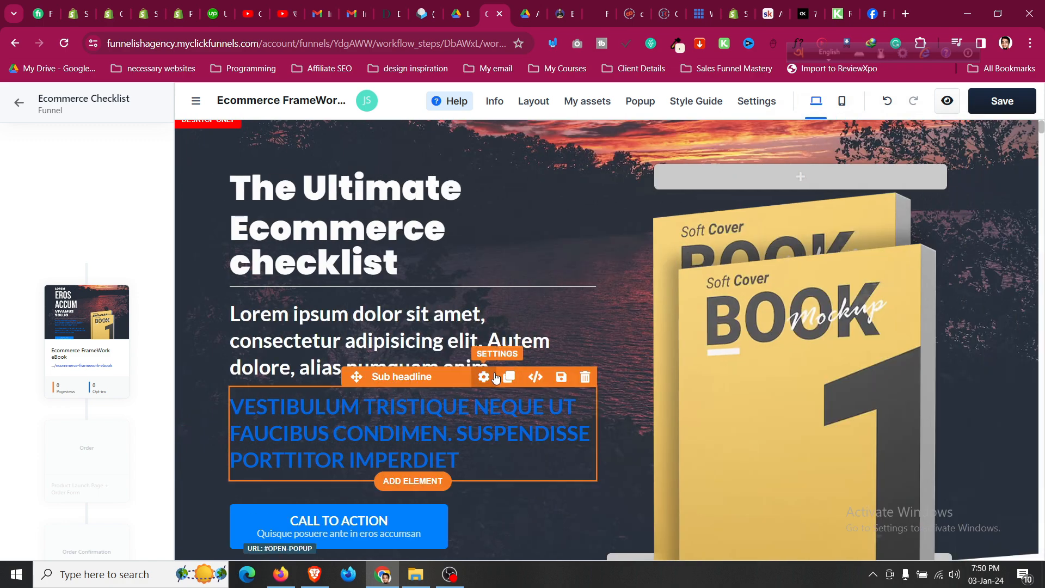
pyautogui.click(496, 377)
pyautogui.scroll(-3, 936, 403)
pyautogui.click(937, 412)
pyautogui.moveTo(867, 349)
pyautogui.mouseDown()
pyautogui.moveTo(844, 304)
pyautogui.moveTo(694, 227)
pyautogui.mouseUp()
pyautogui.click(325, 343)
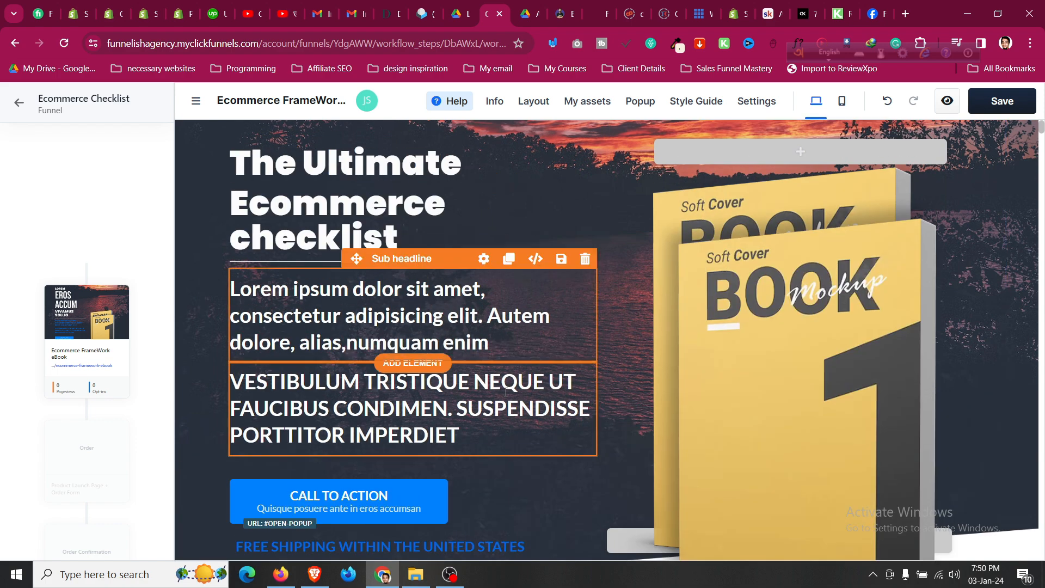
# Shrink the sub headlines to the medium M preset.
pyautogui.click(484, 352)
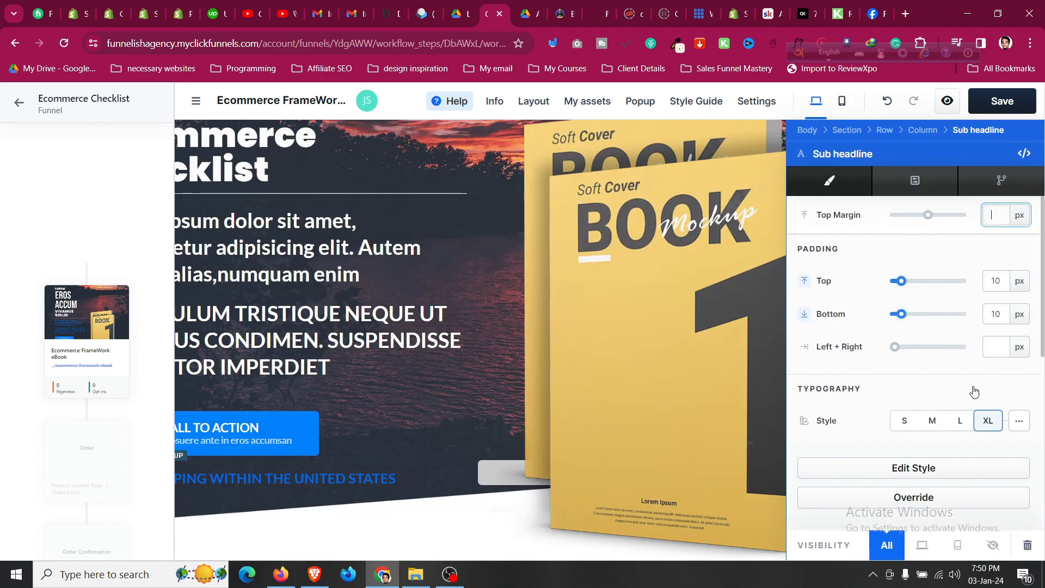
pyautogui.click(933, 422)
pyautogui.click(439, 335)
pyautogui.click(447, 274)
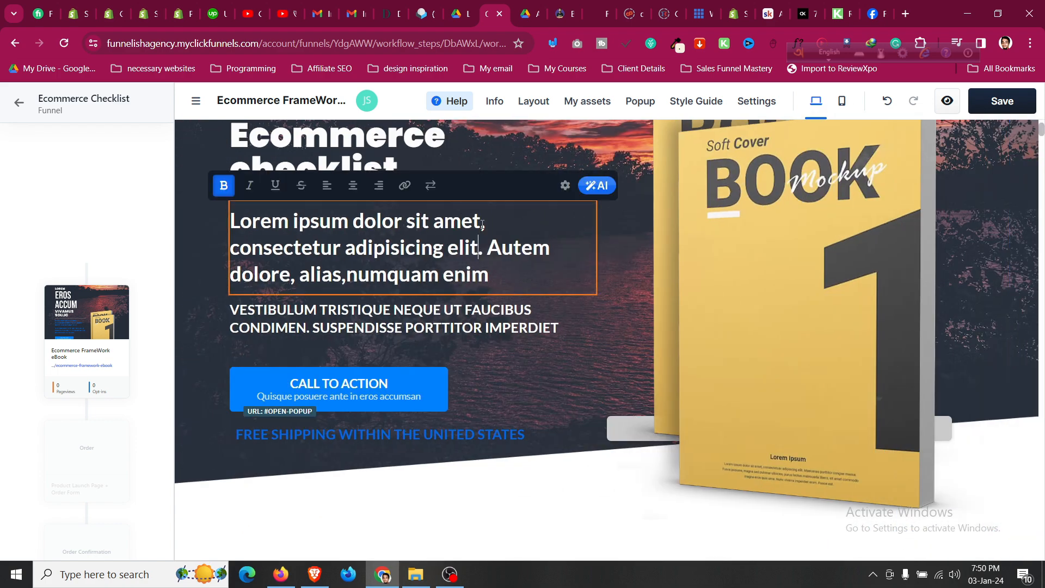
pyautogui.click(563, 190)
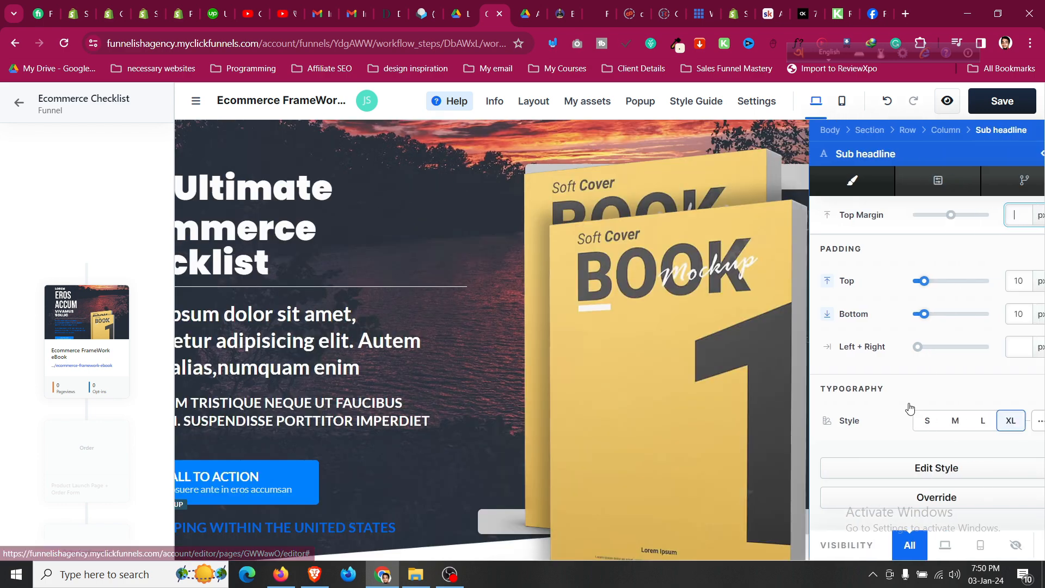
pyautogui.click(248, 325)
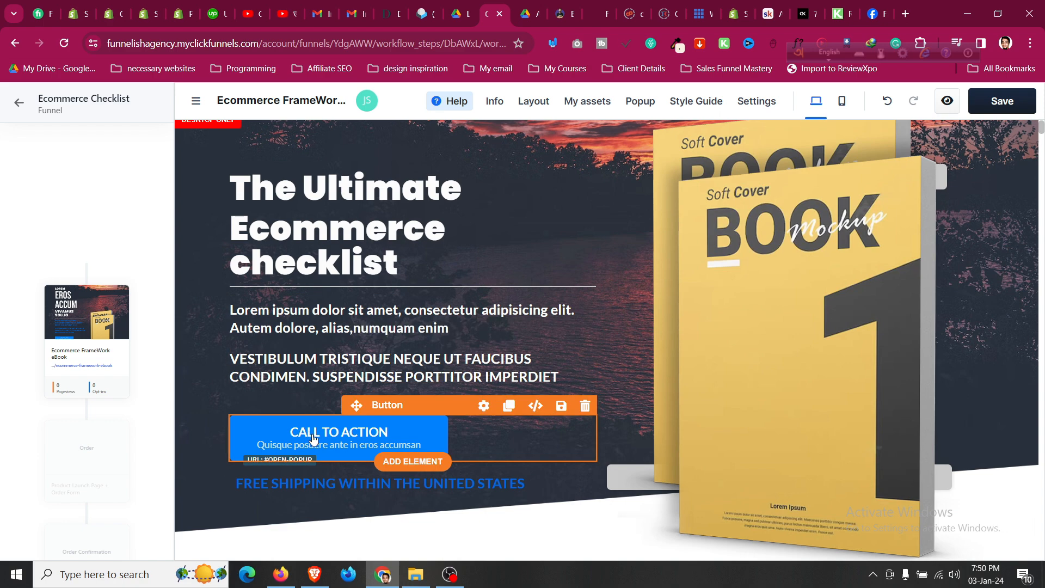
# Delete the section below the hero, undoing the accidental free-shipping line deletion.
pyautogui.scroll(-4, 595, 457)
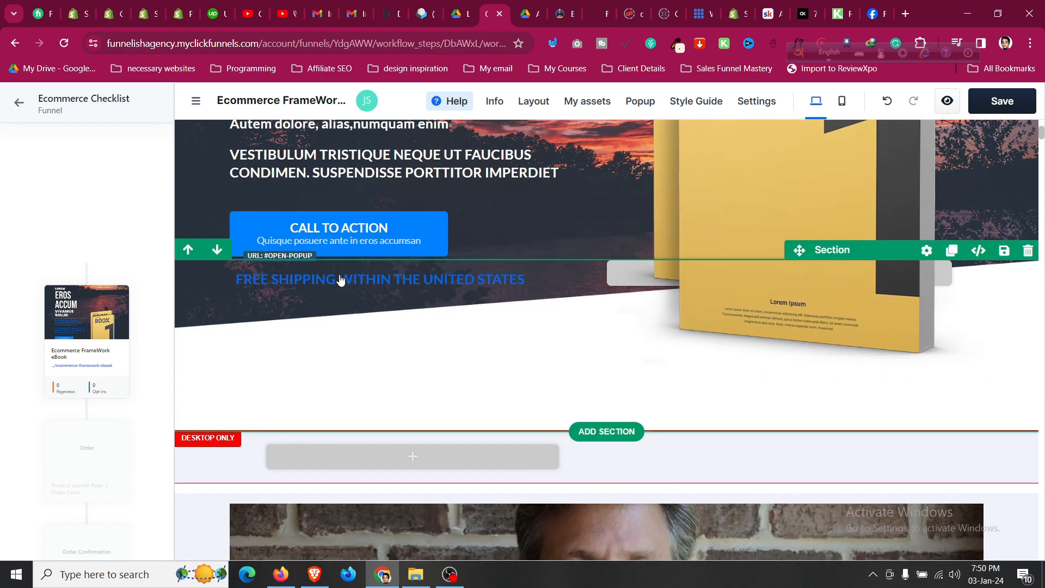
pyautogui.click(1027, 250)
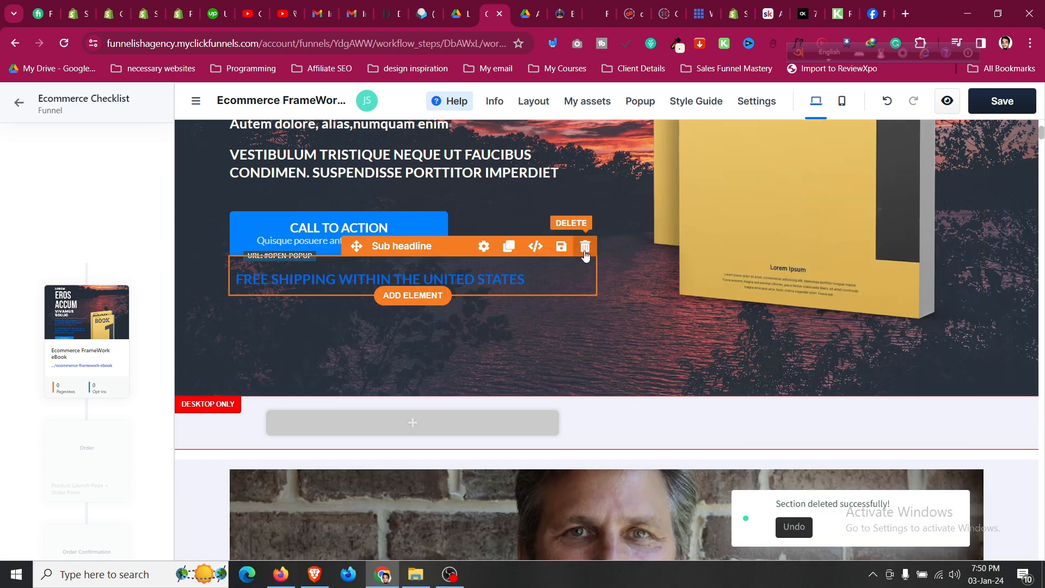
pyautogui.click(585, 248)
pyautogui.scroll(4, 264, 312)
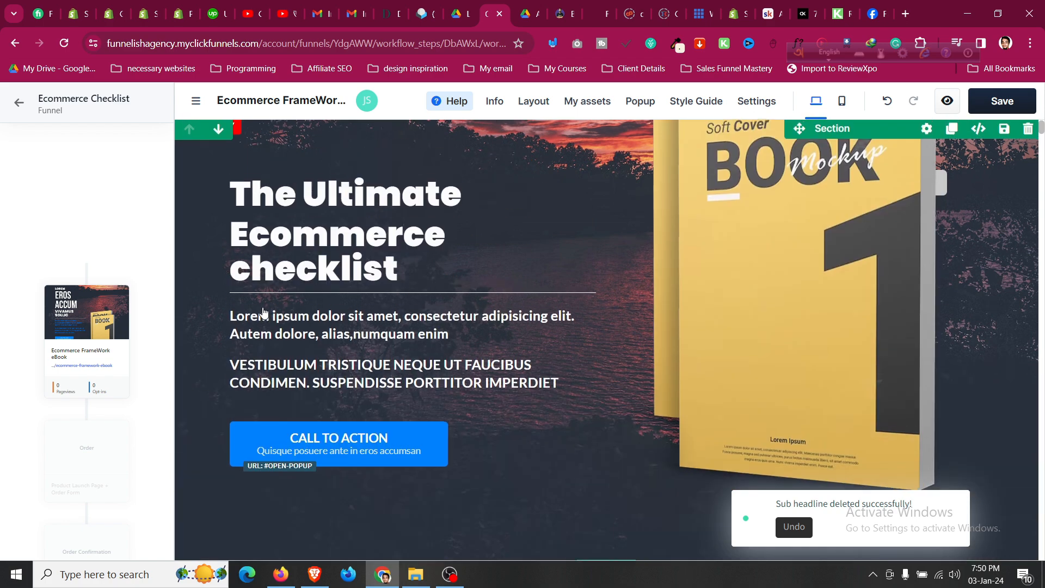
pyautogui.scroll(-4, 1004, 266)
pyautogui.scroll(4, 1001, 266)
pyautogui.hotkey('ctrl', 'z')
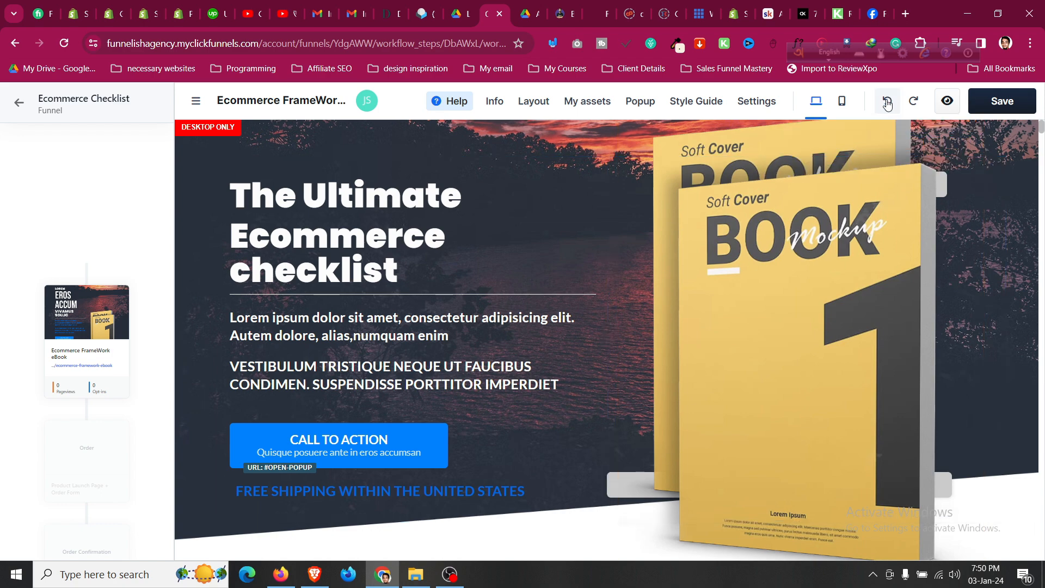
pyautogui.scroll(-4, 811, 462)
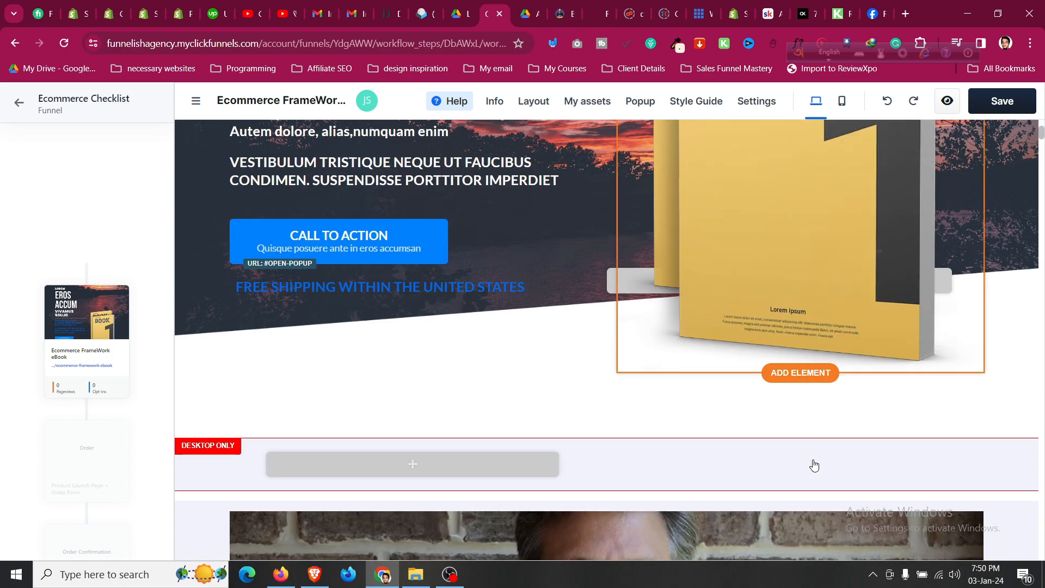
pyautogui.scroll(4, 816, 464)
pyautogui.scroll(-6, 543, 312)
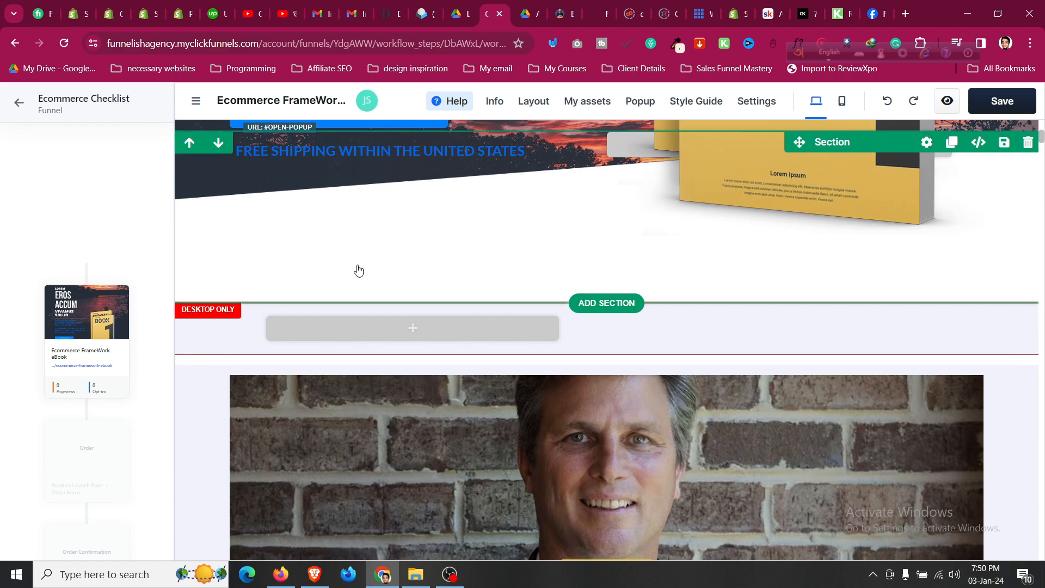
pyautogui.scroll(6, 357, 271)
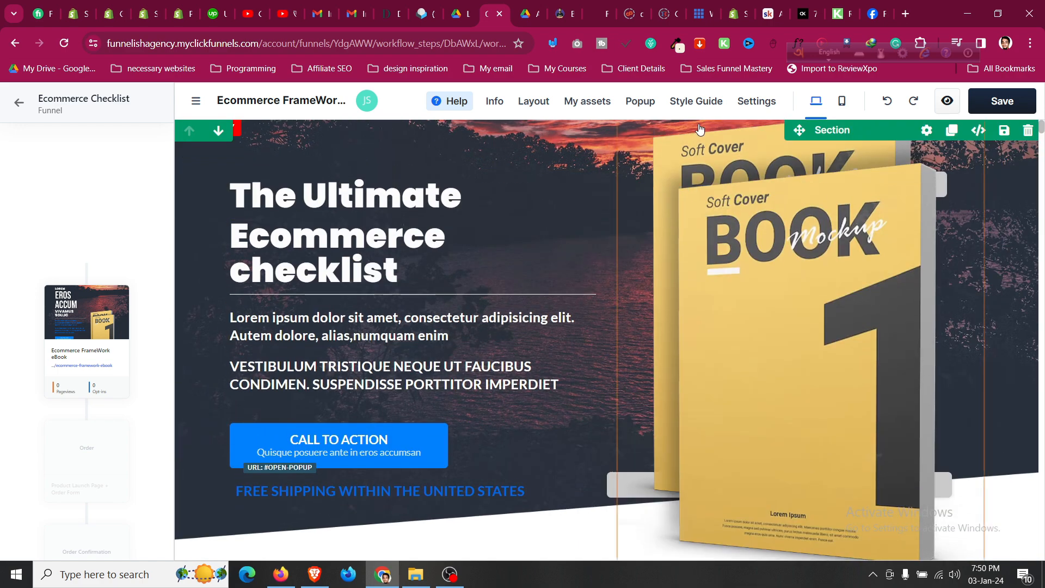
pyautogui.scroll(-10, 369, 168)
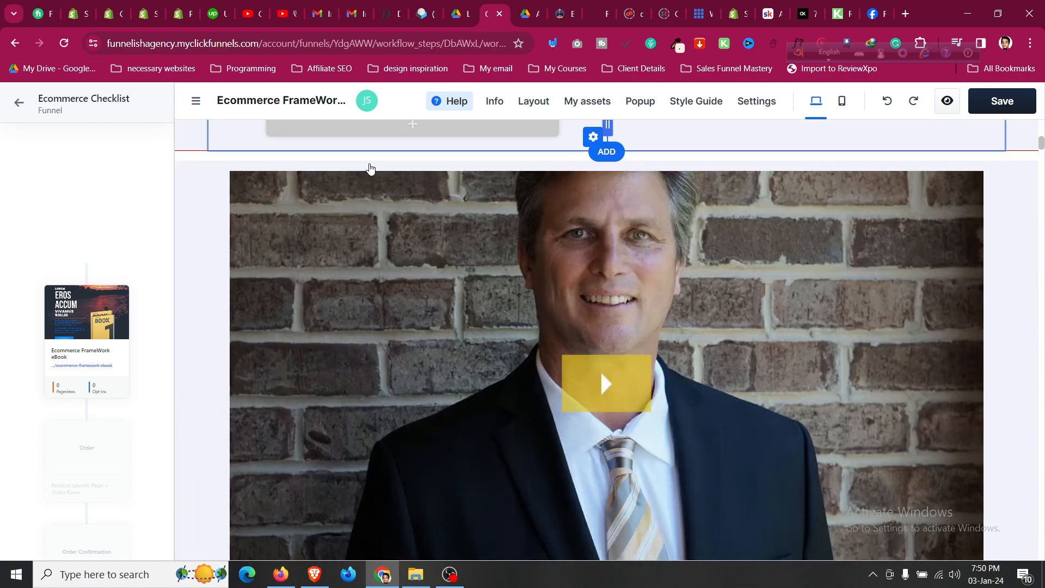
pyautogui.scroll(6, 368, 168)
# Check the page in mobile layout, then return to desktop view.
pyautogui.click(842, 103)
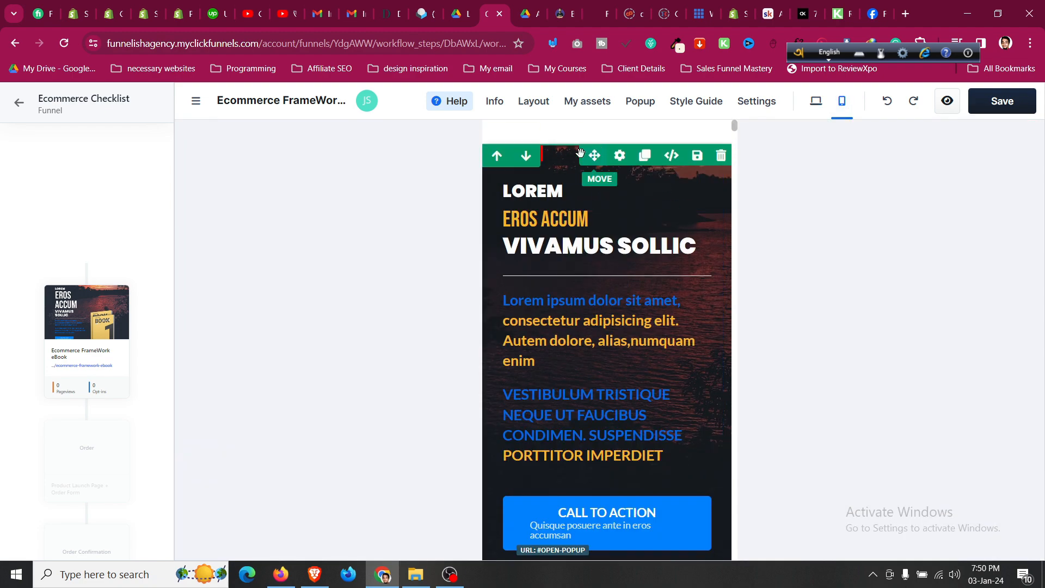
pyautogui.scroll(-6, 582, 243)
pyautogui.scroll(6, 582, 244)
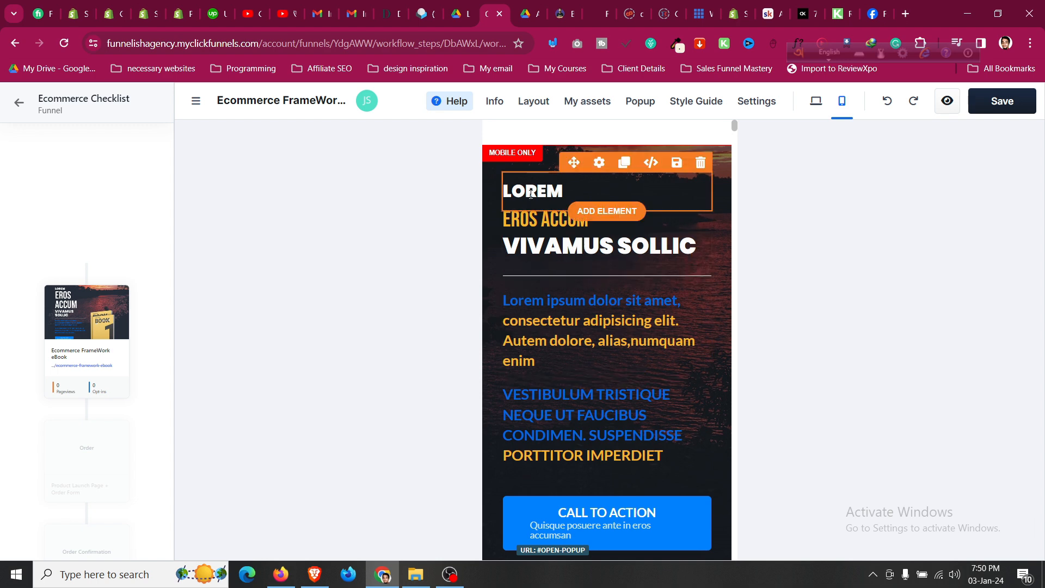
pyautogui.click(816, 102)
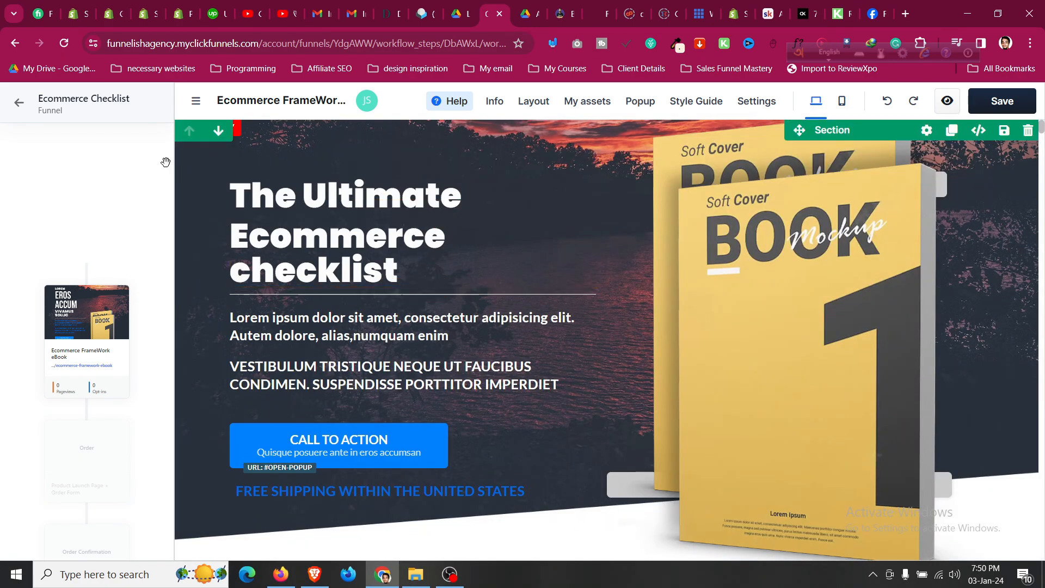
pyautogui.scroll(-5, 199, 207)
pyautogui.scroll(5, 198, 207)
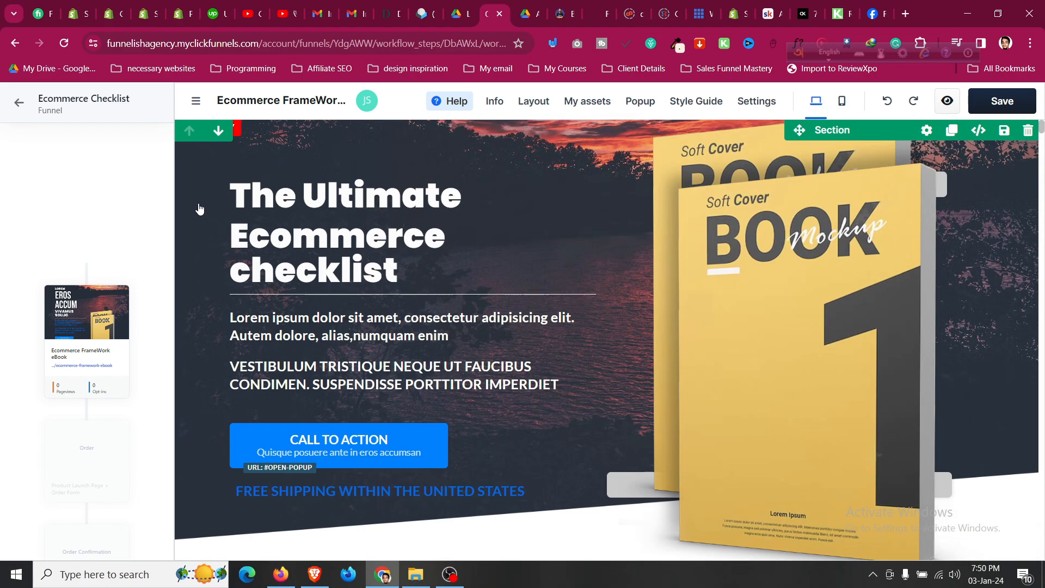
pyautogui.click(825, 231)
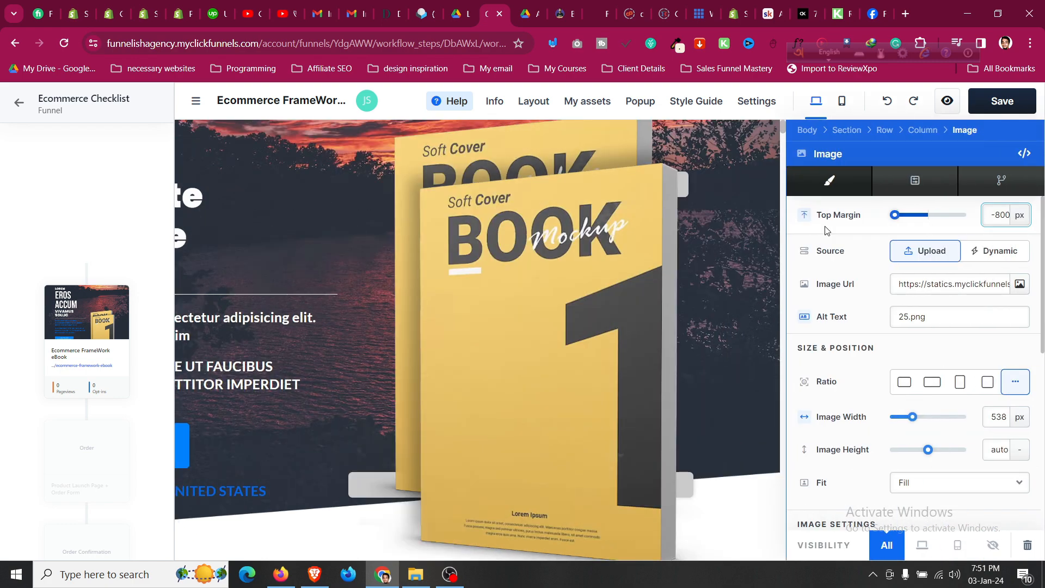
pyautogui.click(1019, 284)
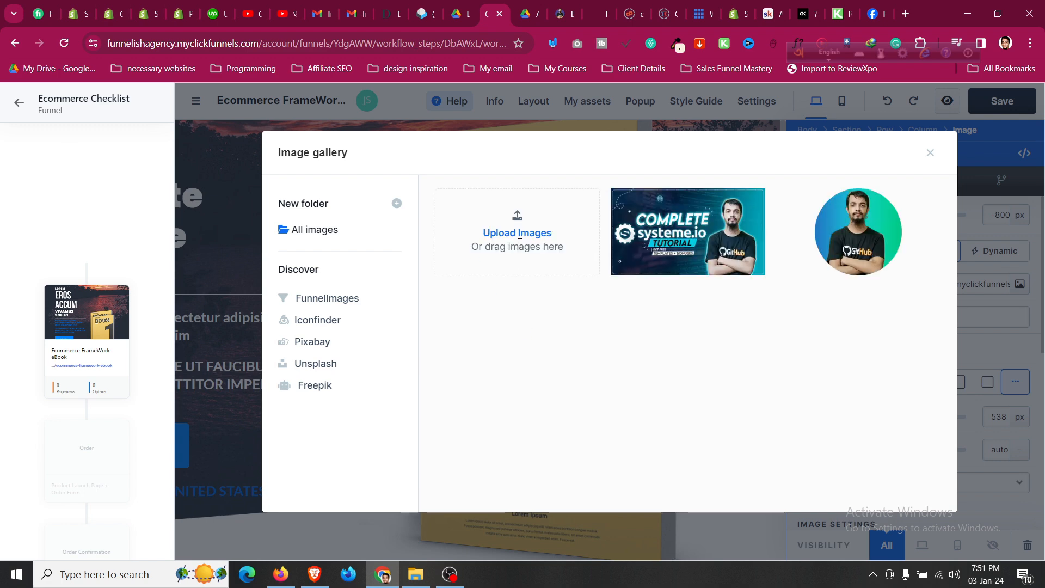
pyautogui.click(671, 232)
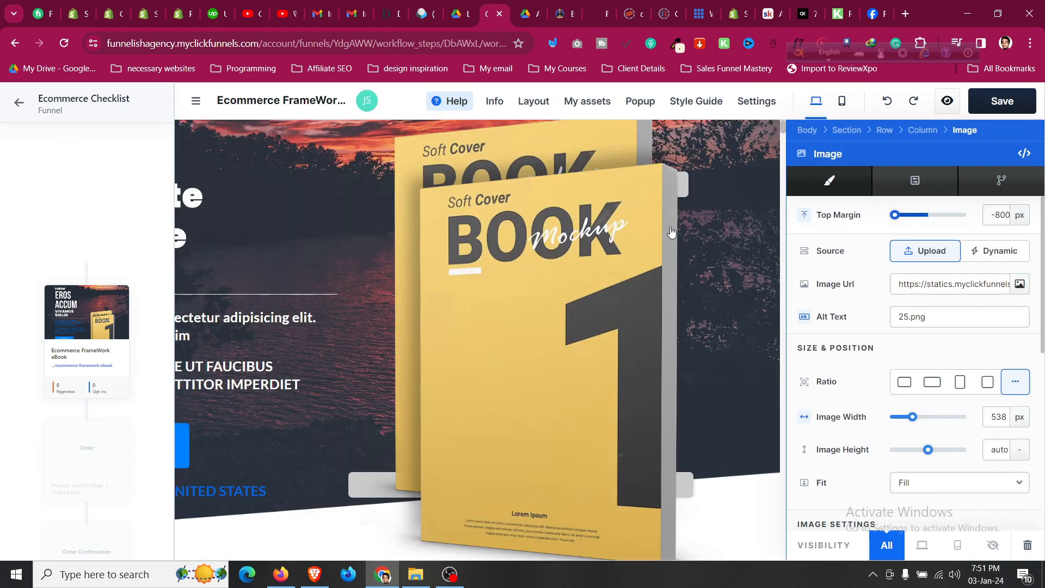
pyautogui.click(607, 361)
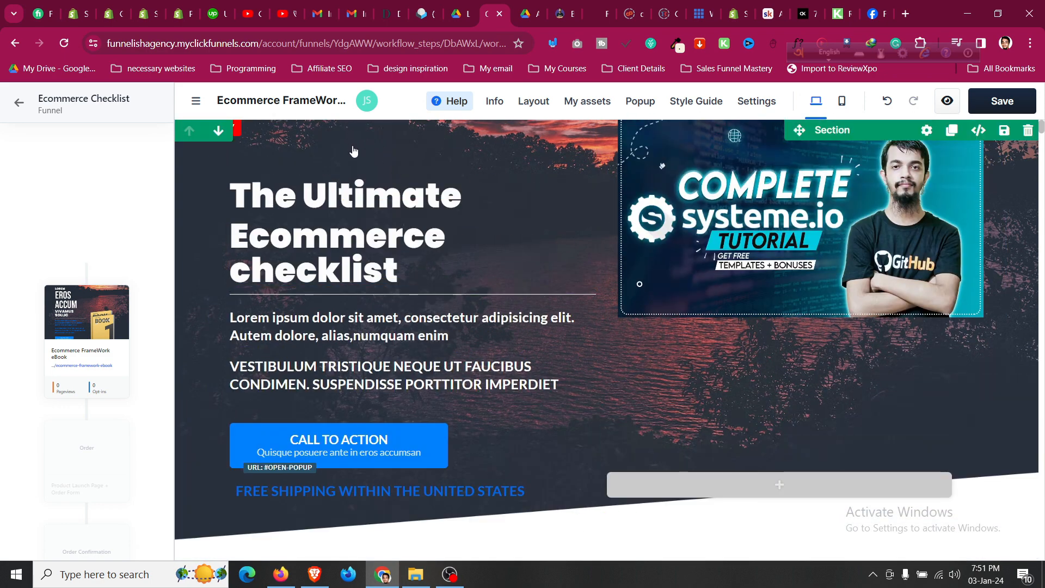
pyautogui.scroll(-7, 352, 145)
pyautogui.scroll(7, 355, 171)
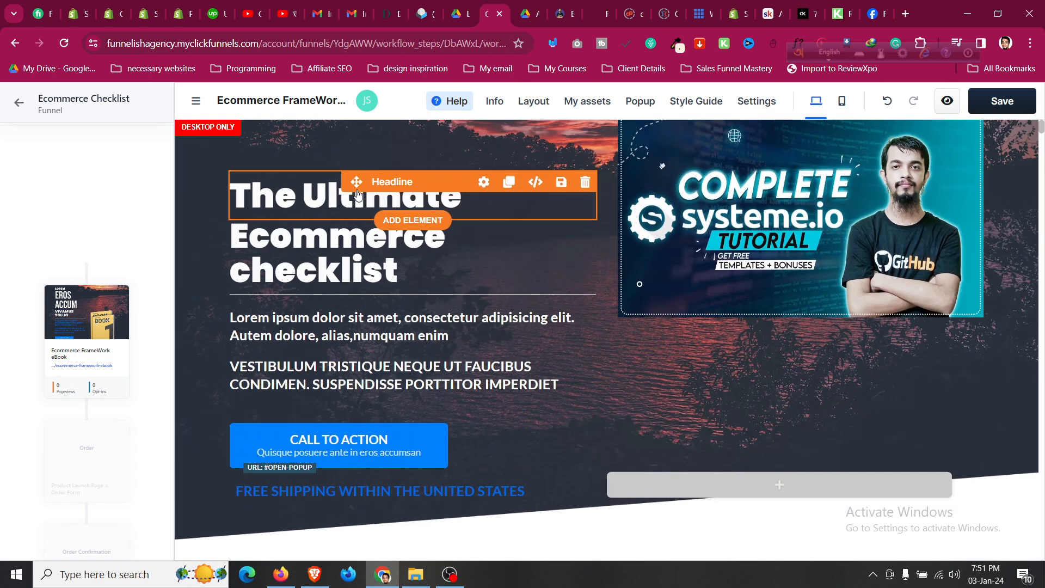
# Confirm the Call To Action's on-click opens a pop-up, then show that pop-up.
pyautogui.click(385, 441)
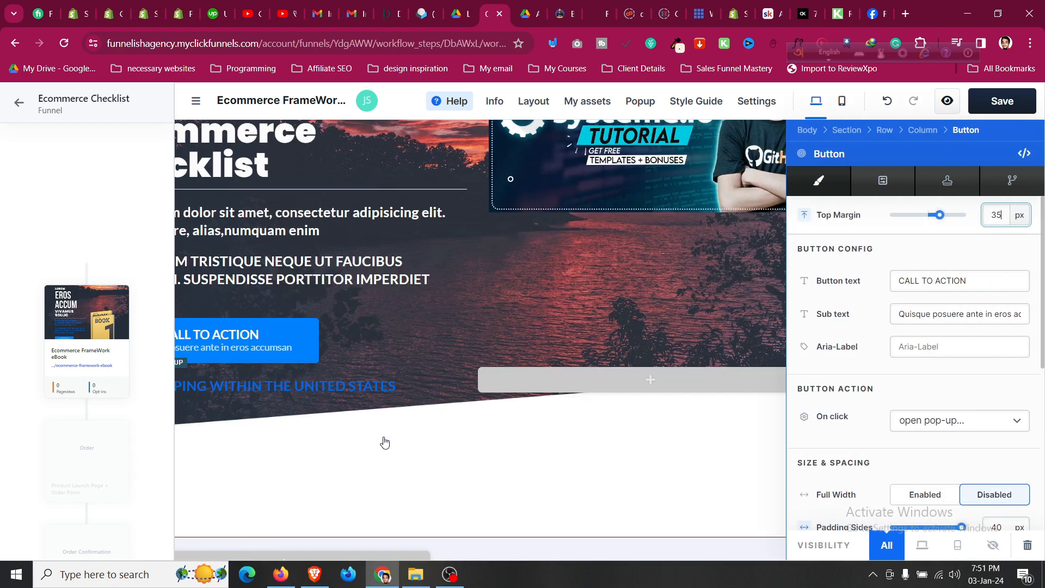
pyautogui.click(923, 433)
pyautogui.click(923, 433)
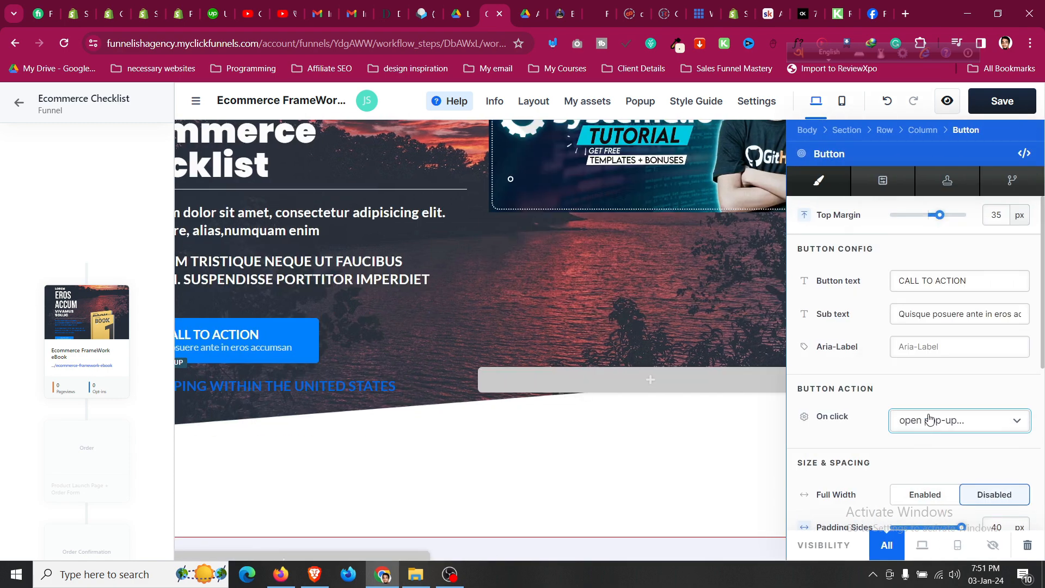
pyautogui.scroll(-3, 929, 418)
pyautogui.click(641, 104)
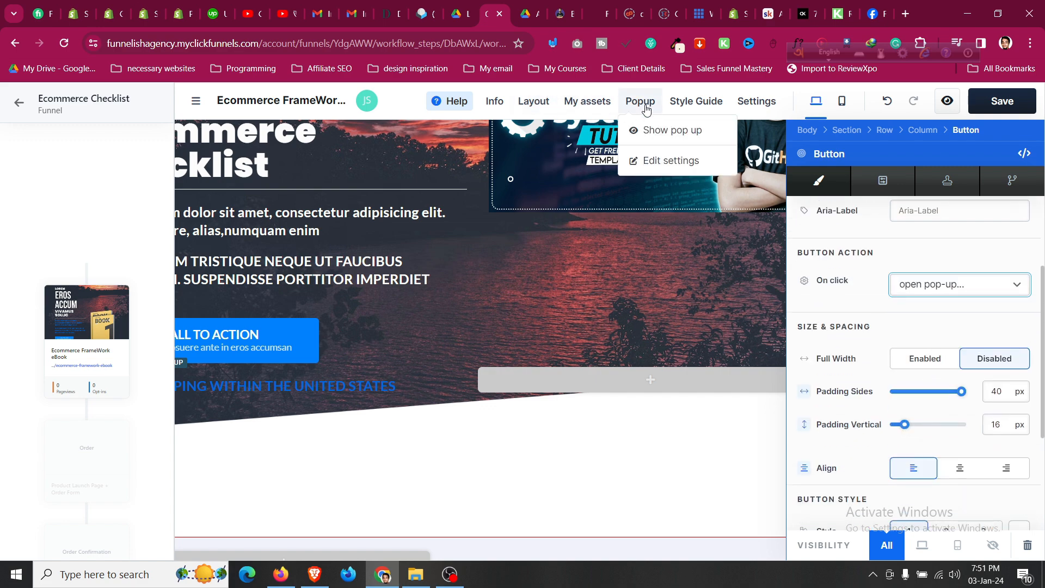
pyautogui.click(647, 135)
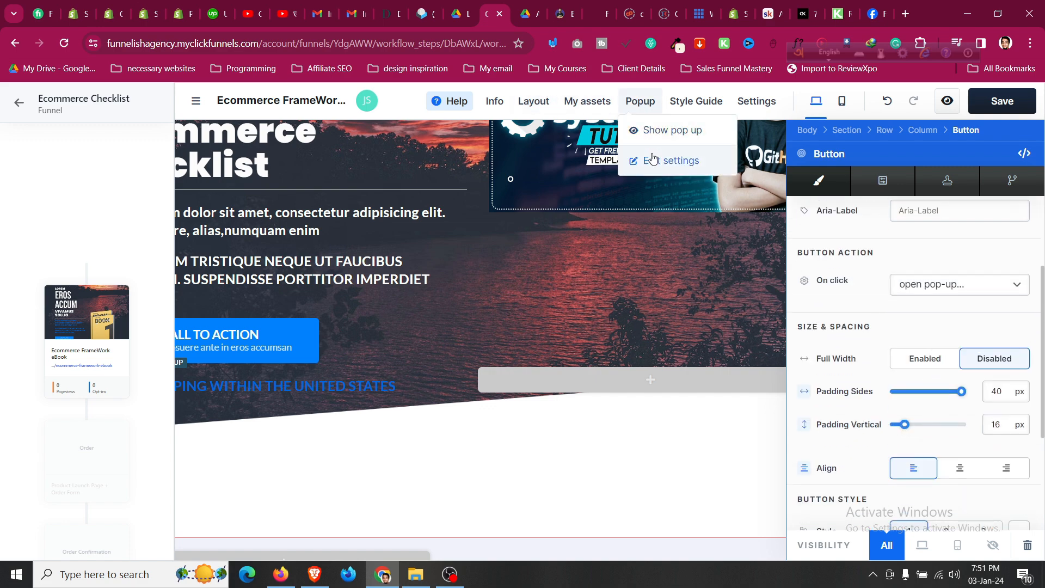
pyautogui.click(473, 264)
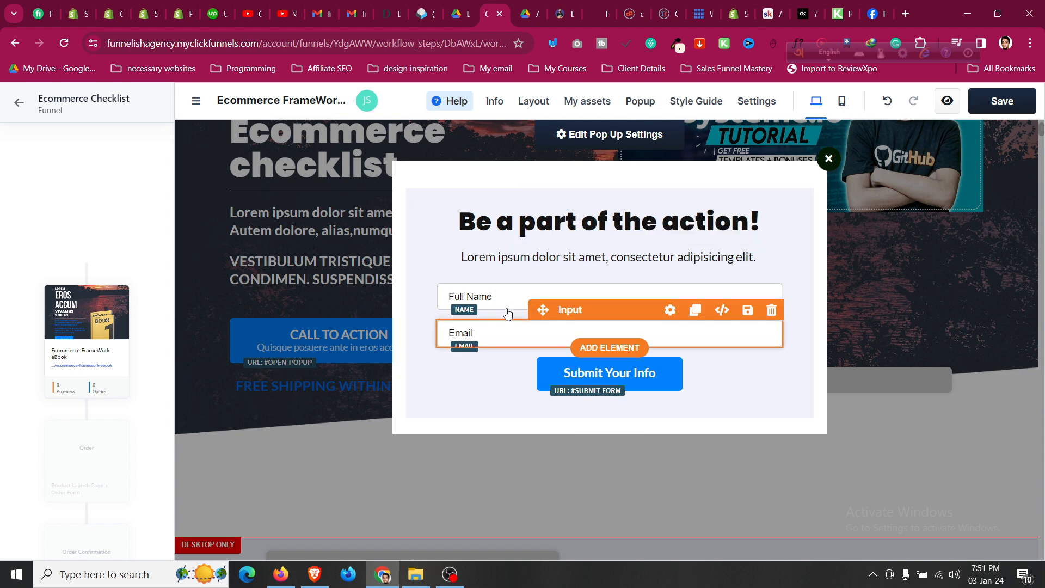
# Replace the pop-up headline with 'Get Your Ecommerce Checklist With One Click', fixing the capitalisation typo.
pyautogui.click(508, 233)
pyautogui.hotkey('ctrl', 'a')
pyautogui.press('BackSpace')
pyautogui.write('Get Your ')
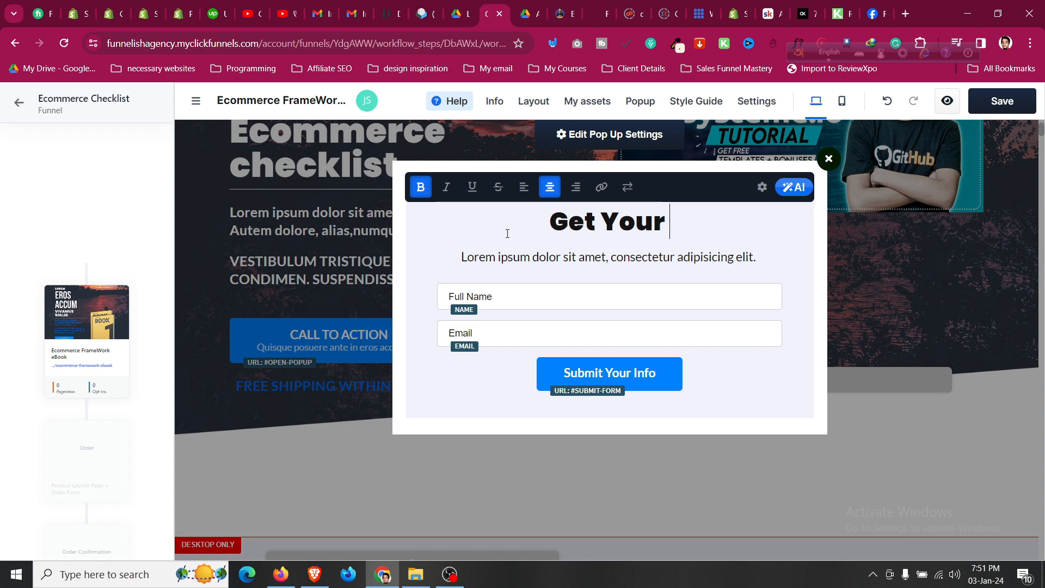
pyautogui.write('Ecommerce')
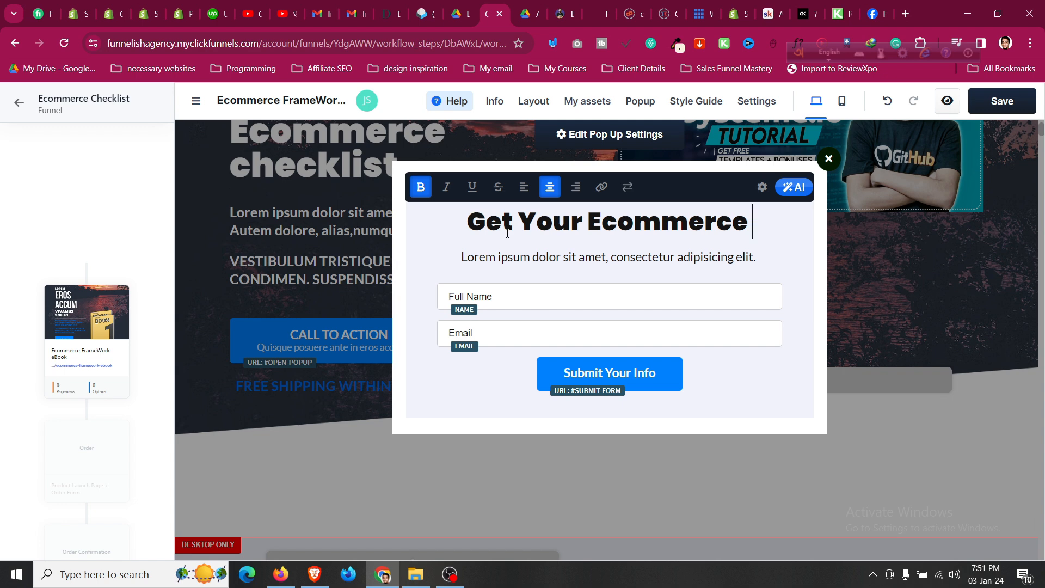
pyautogui.write('Chec')
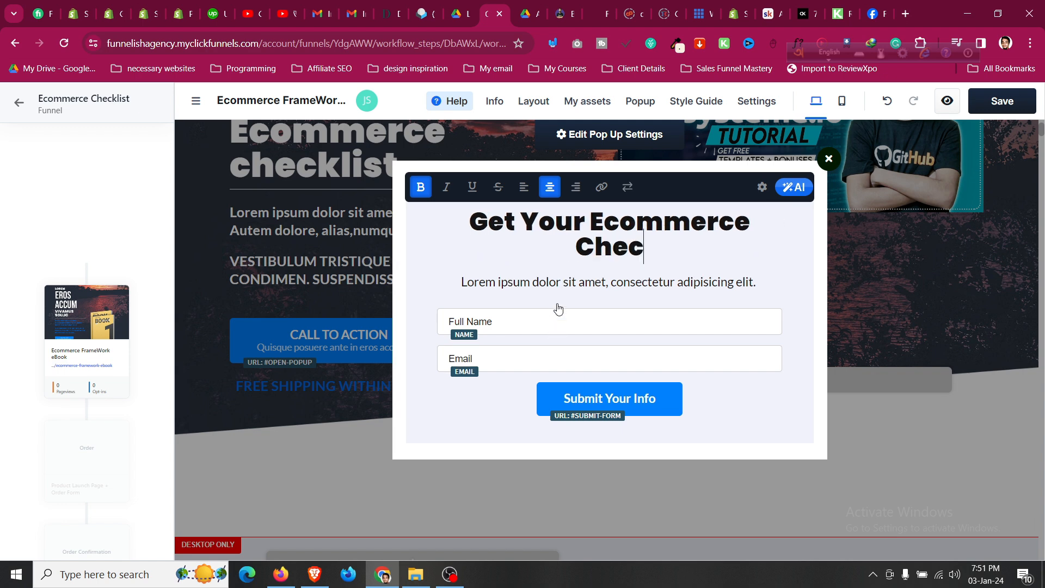
pyautogui.write('klist With O')
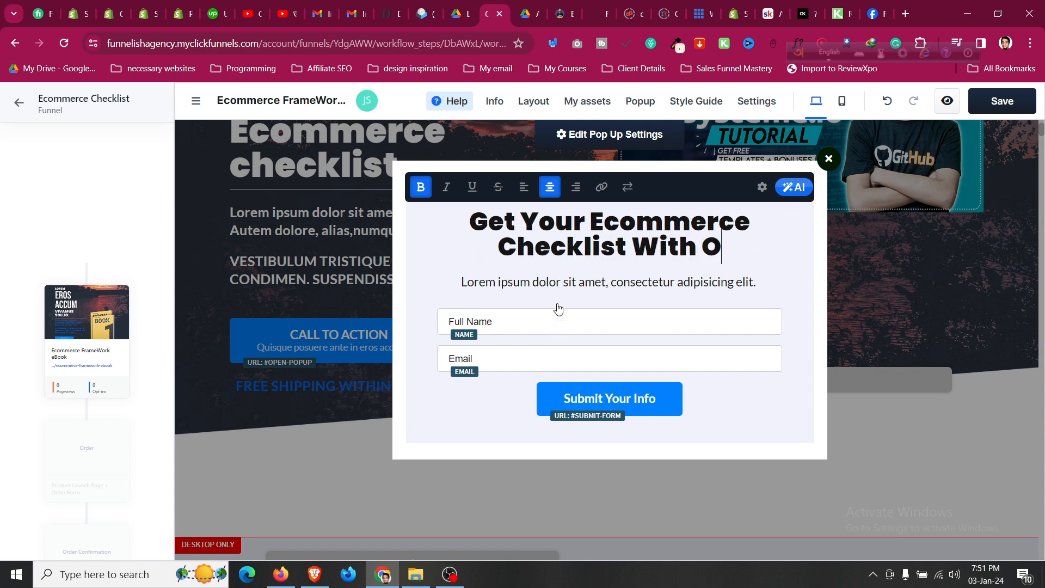
pyautogui.write('ne CLick')
pyautogui.press('BackSpace')
pyautogui.press('BackSpace')
pyautogui.press('BackSpace')
pyautogui.press('BackSpace')
pyautogui.write('lick')
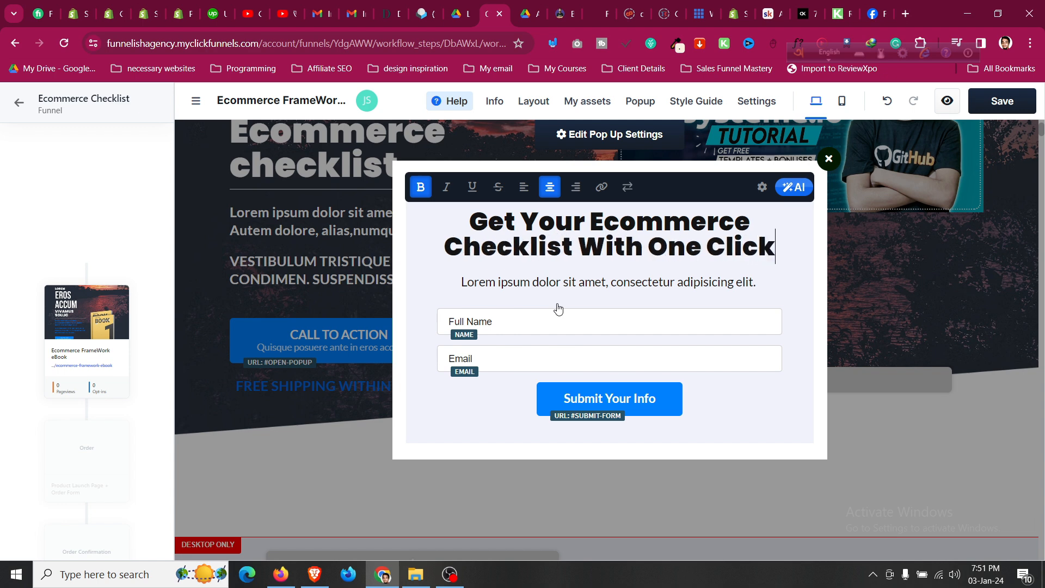
pyautogui.click(563, 308)
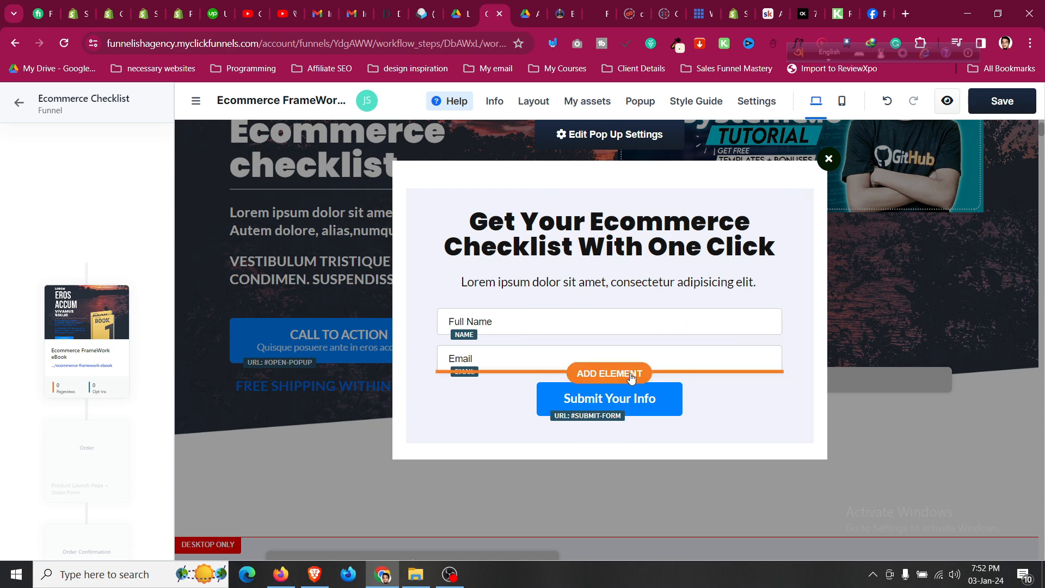
# Add an input below Email in the pop-up form and make it a Phone Number field.
pyautogui.click(623, 374)
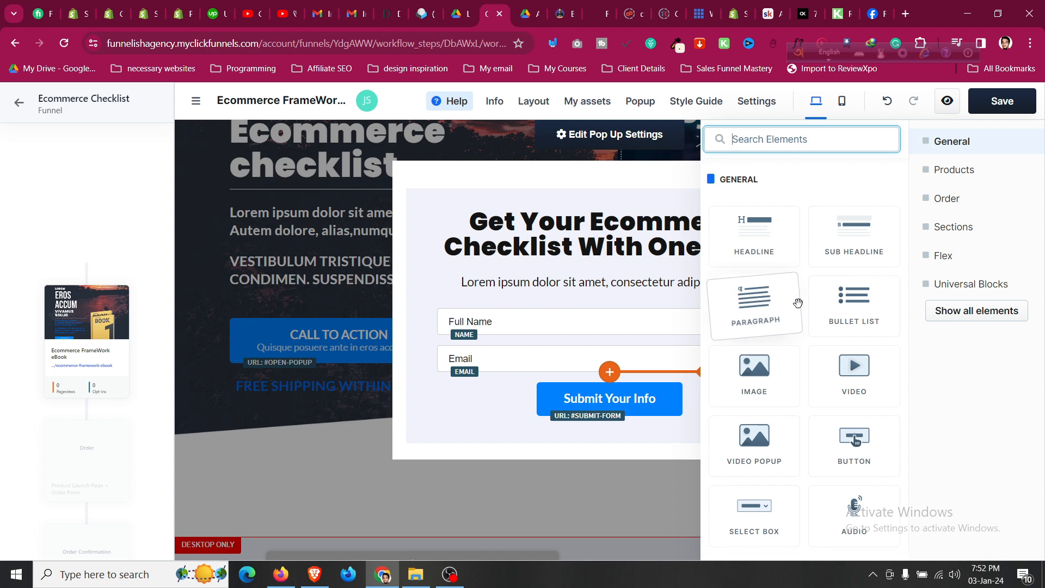
pyautogui.scroll(-5, 797, 301)
pyautogui.scroll(-10, 798, 302)
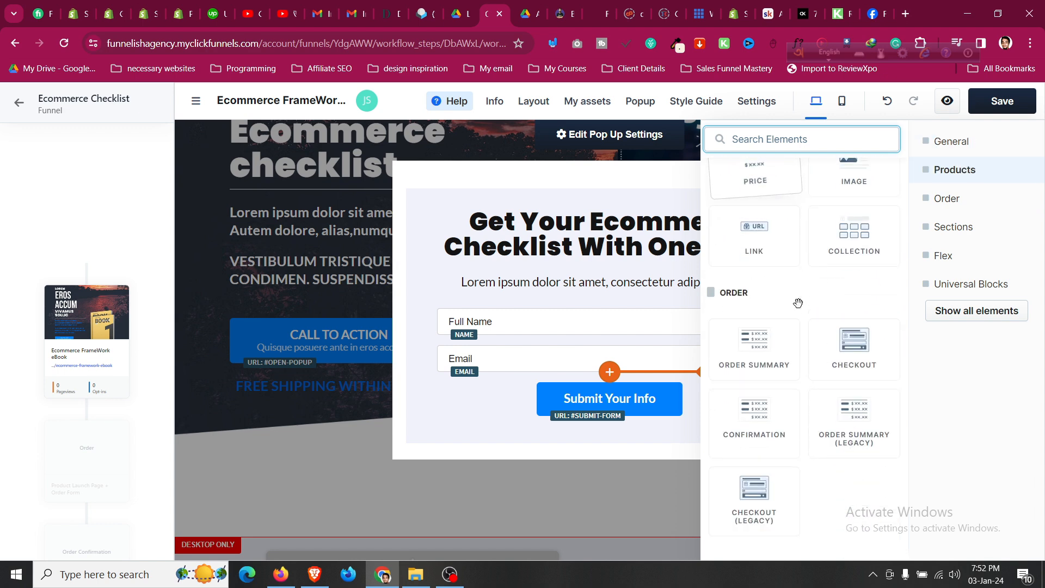
pyautogui.scroll(-12, 798, 303)
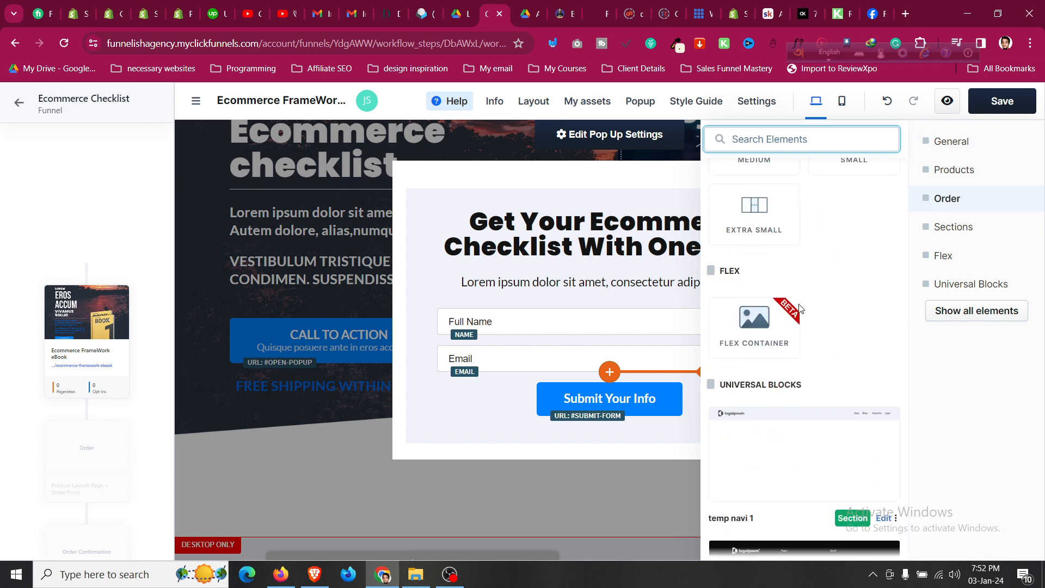
pyautogui.scroll(15, 797, 308)
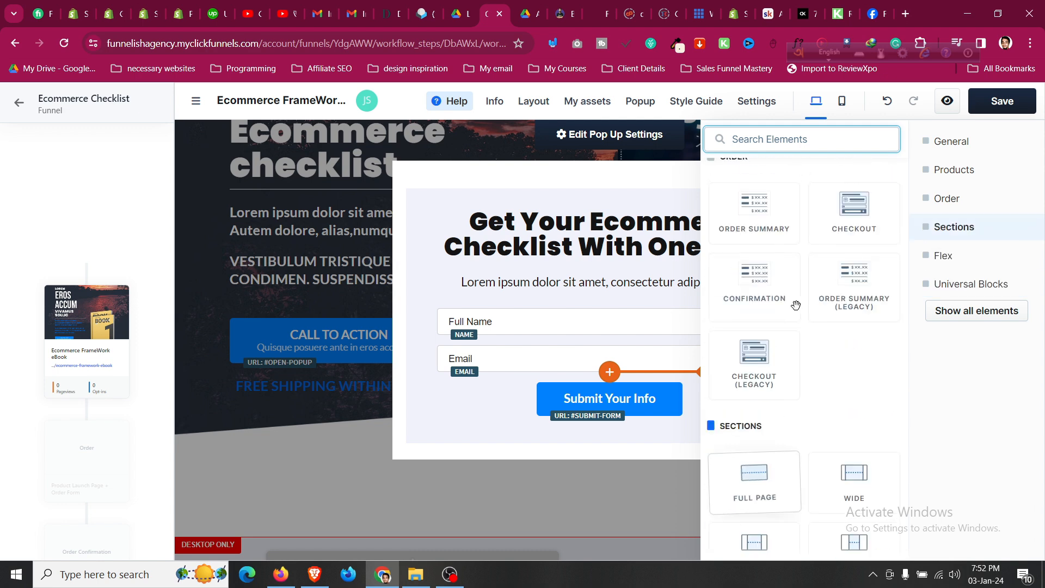
pyautogui.scroll(5, 796, 305)
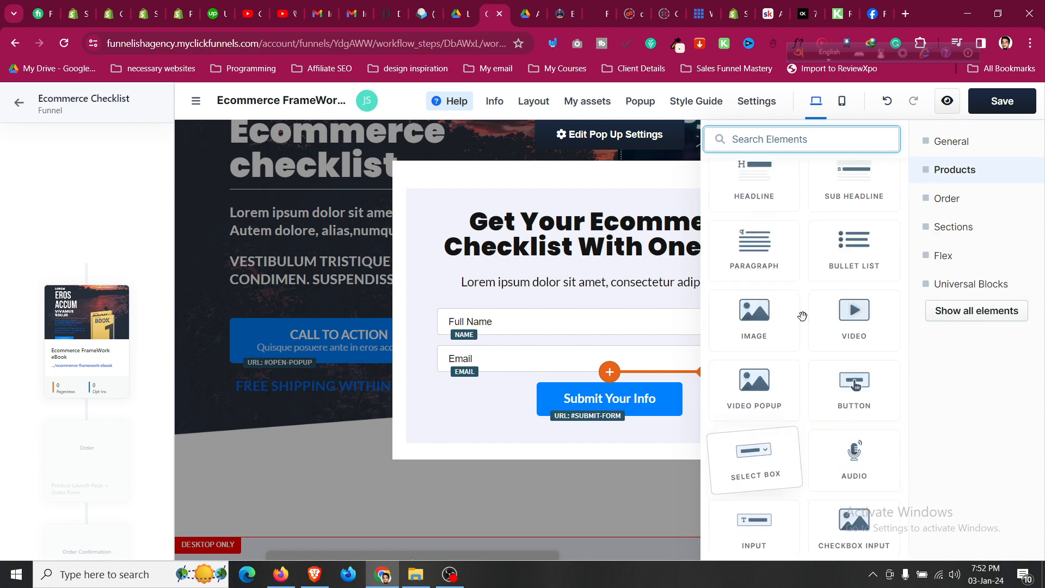
pyautogui.scroll(-5, 802, 316)
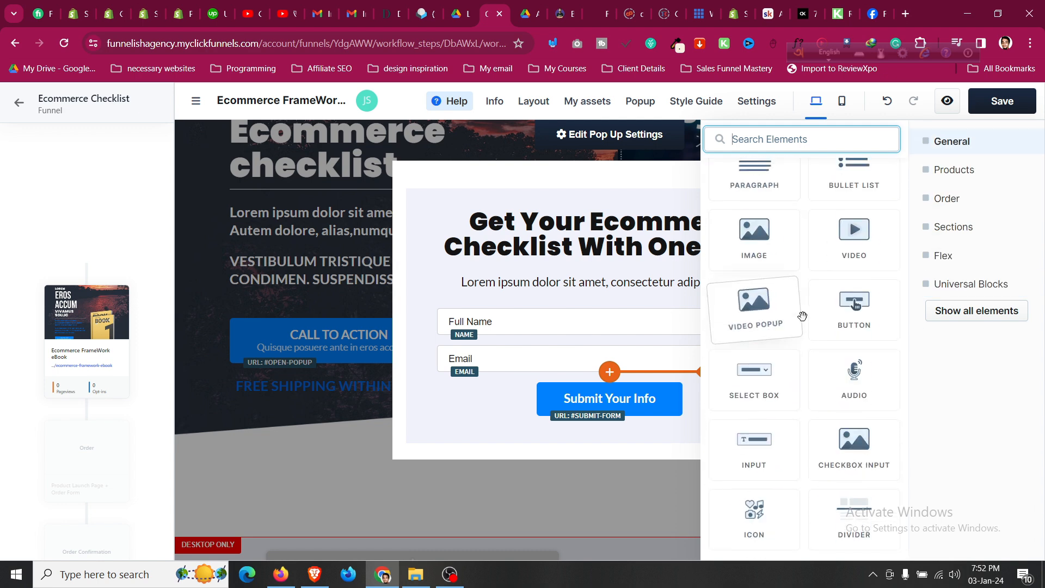
pyautogui.moveTo(685, 342); pyautogui.dragTo(663, 390)
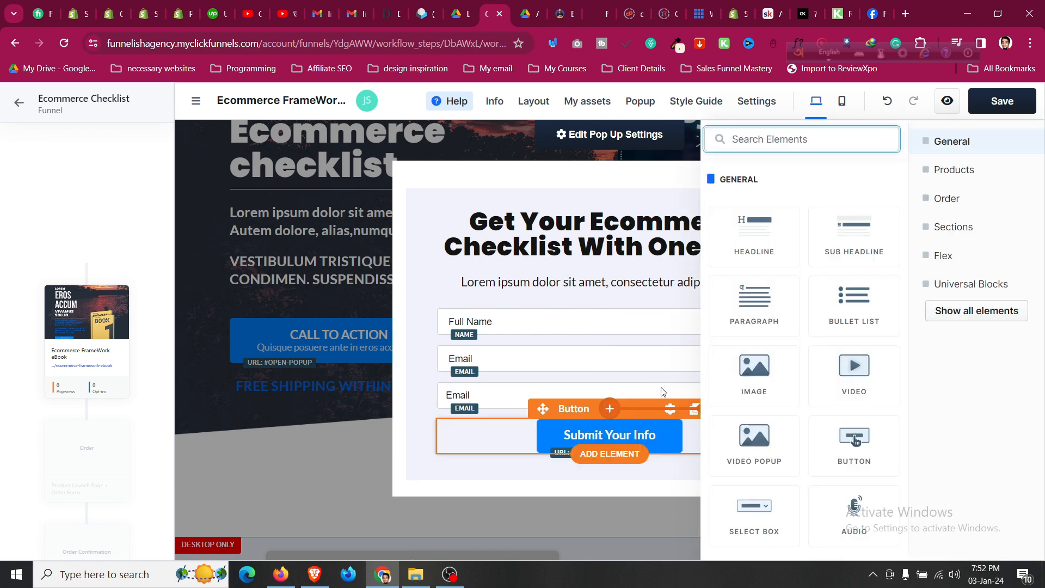
pyautogui.click(488, 396)
pyautogui.click(953, 248)
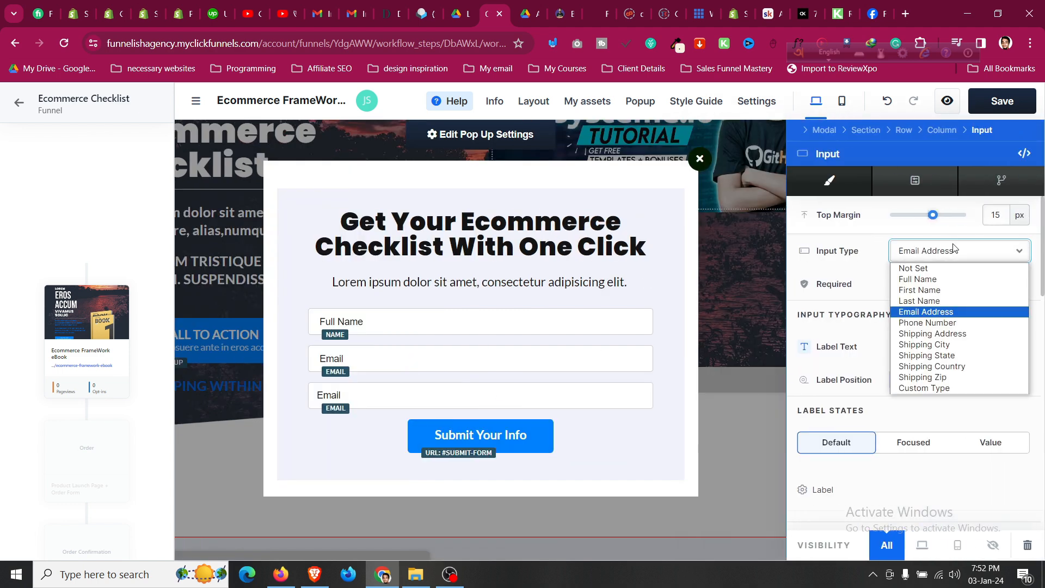
pyautogui.click(955, 323)
pyautogui.click(367, 368)
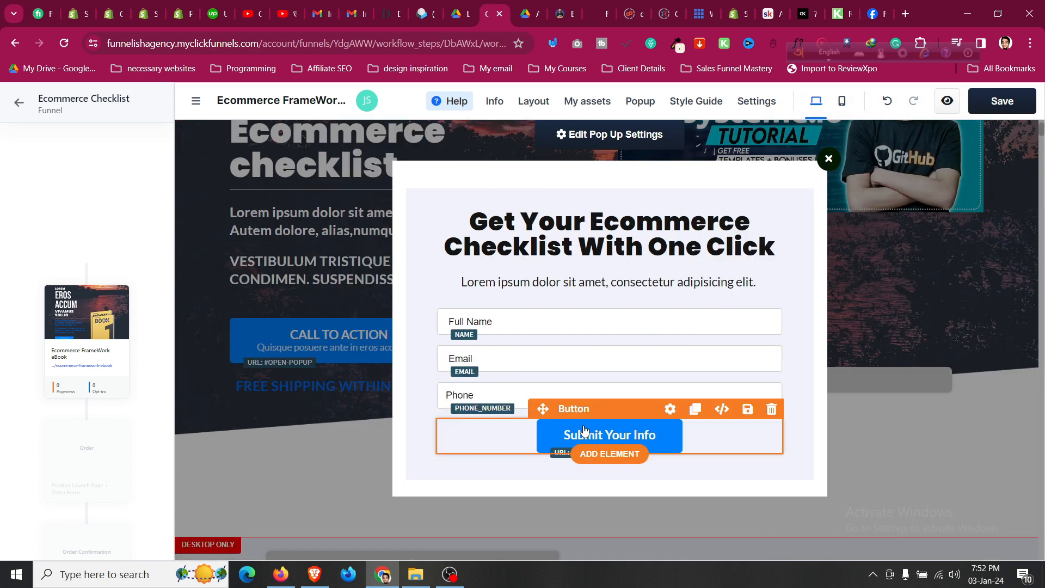
# Keep submit order/form as the Submit Your Info button's action, then close the pop-up.
pyautogui.click(584, 431)
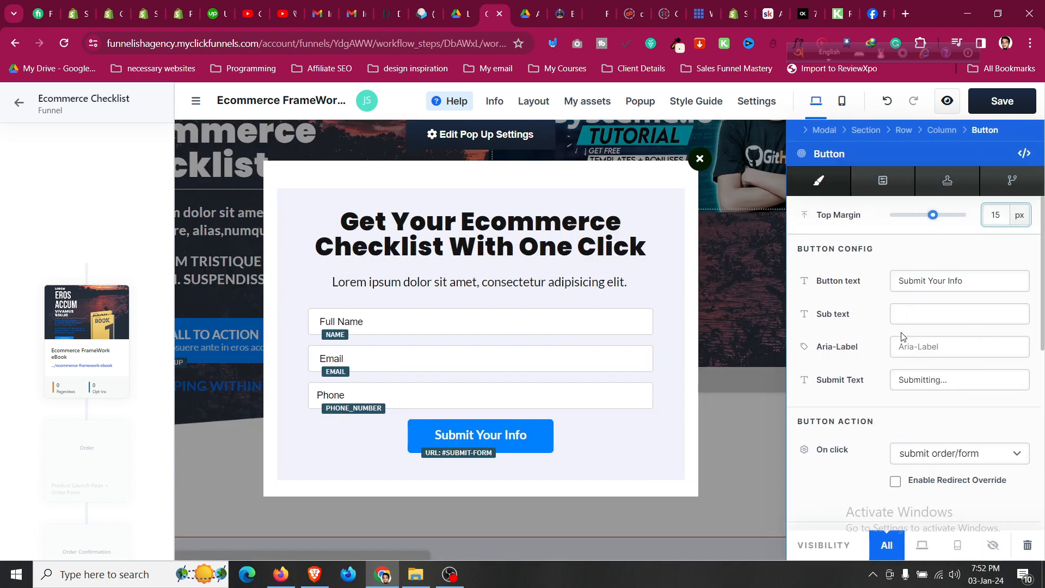
pyautogui.scroll(-1, 932, 399)
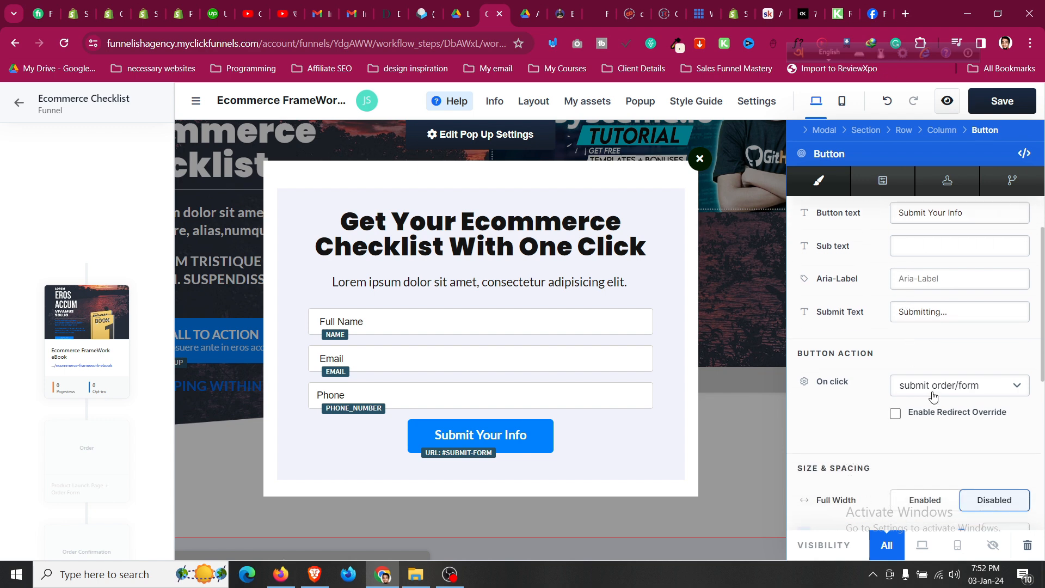
pyautogui.click(937, 387)
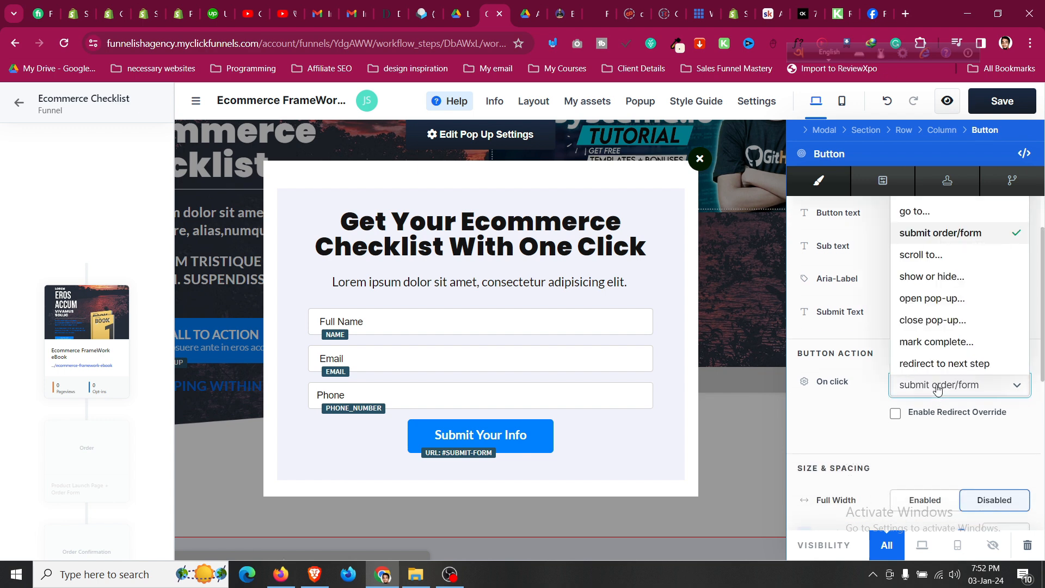
pyautogui.click(936, 389)
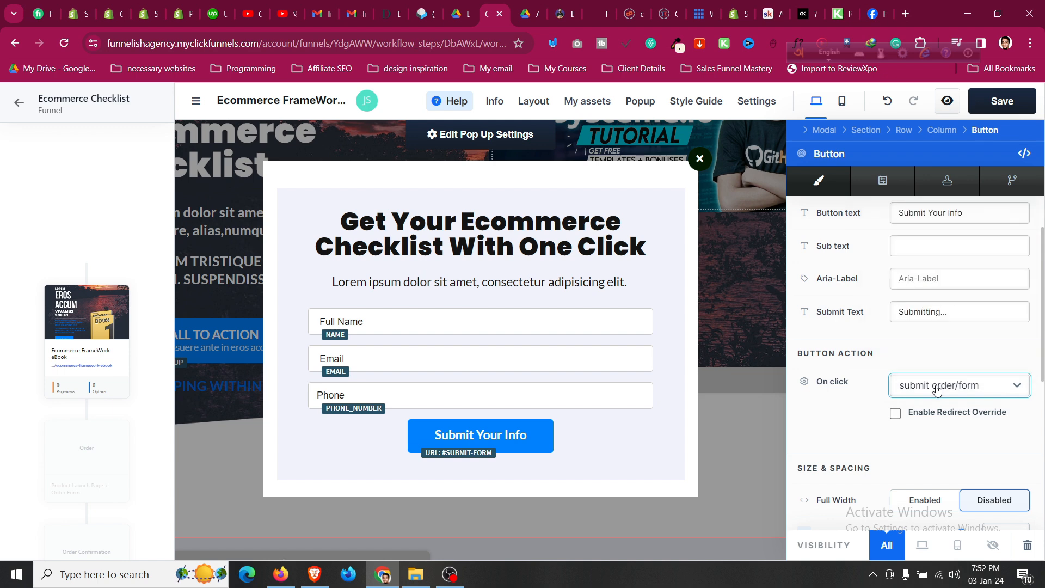
pyautogui.scroll(-3, 929, 382)
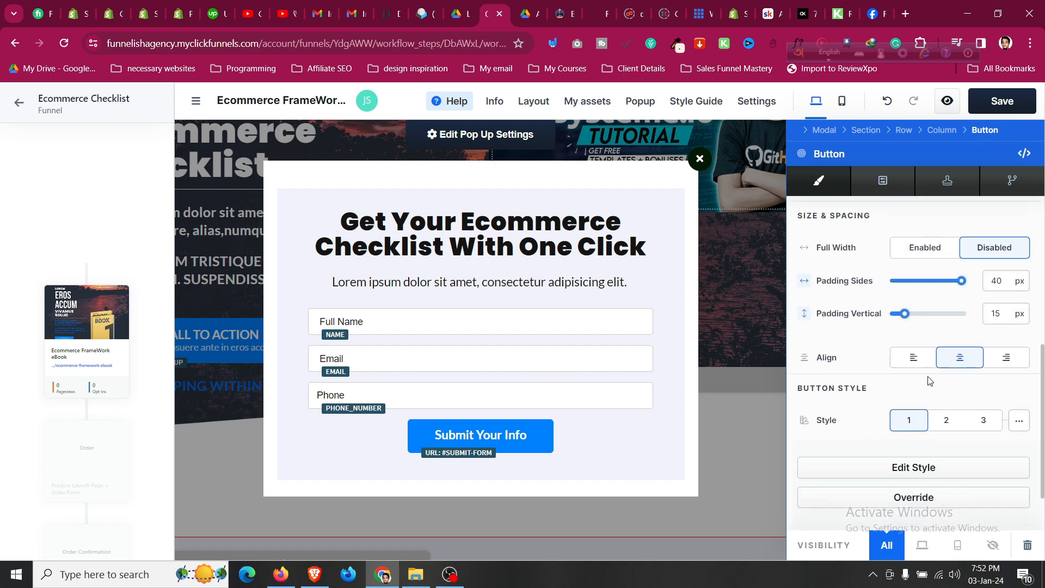
pyautogui.click(692, 393)
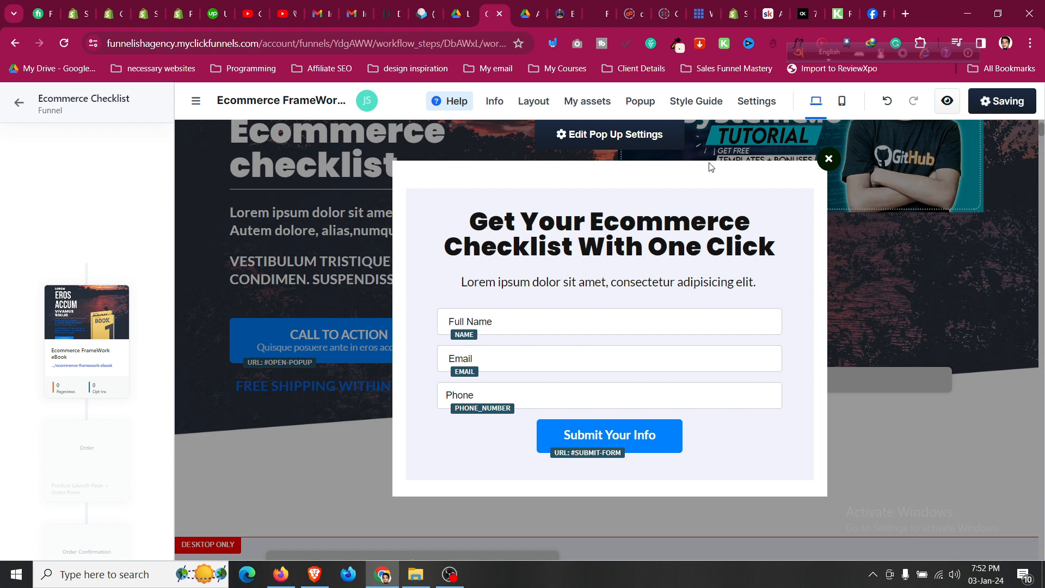
pyautogui.click(829, 159)
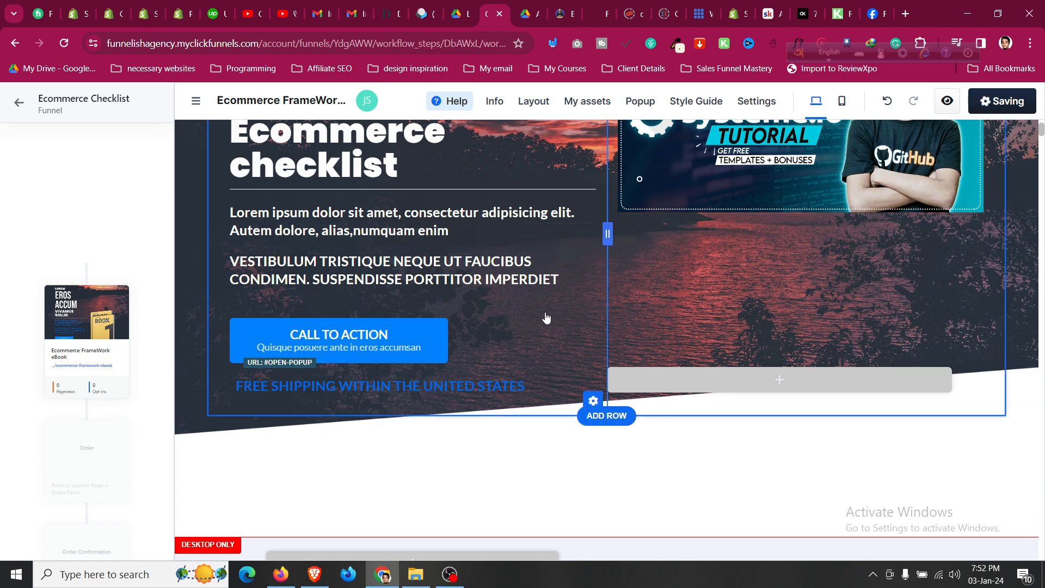
# Delete the 'With your order of the booklet' section with its $175 total-value table.
pyautogui.scroll(-10, 544, 316)
pyautogui.scroll(-15, 546, 317)
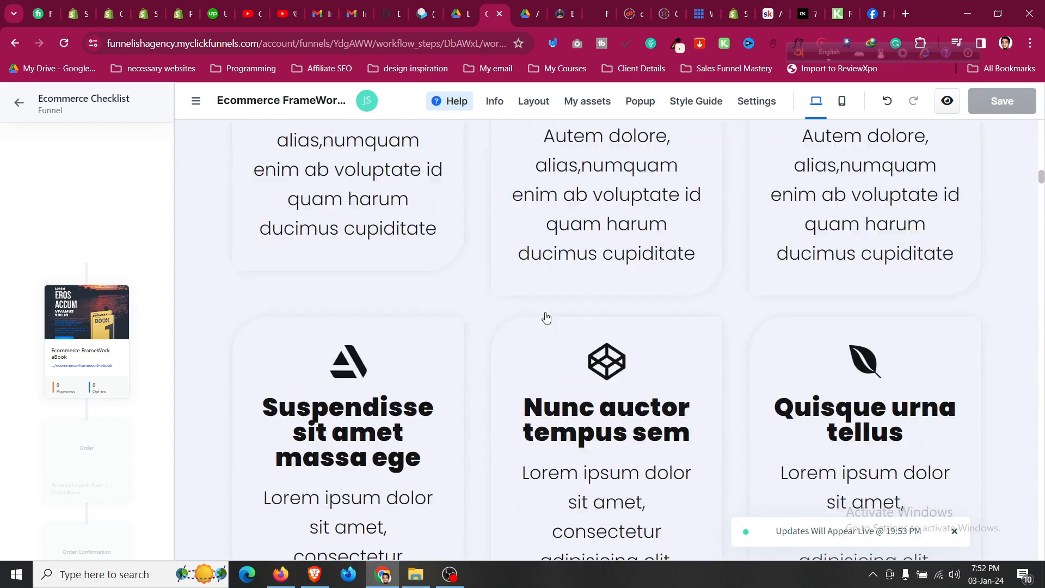
pyautogui.scroll(-20, 546, 318)
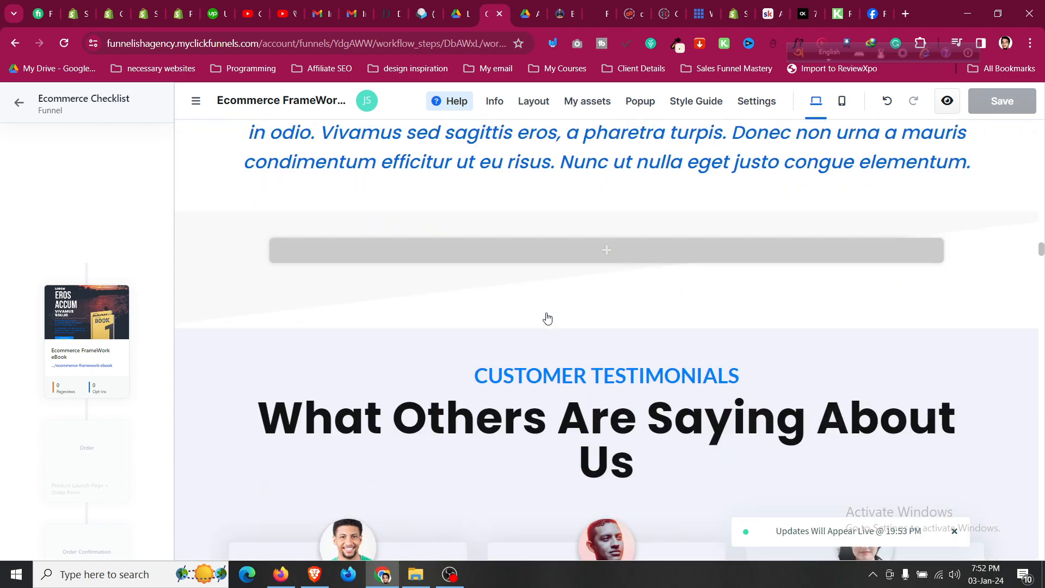
pyautogui.scroll(11, 921, 328)
pyautogui.scroll(10, 921, 333)
pyautogui.scroll(-5, 921, 333)
pyautogui.scroll(7, 1008, 315)
pyautogui.scroll(8, 1008, 310)
pyautogui.scroll(-3, 1007, 326)
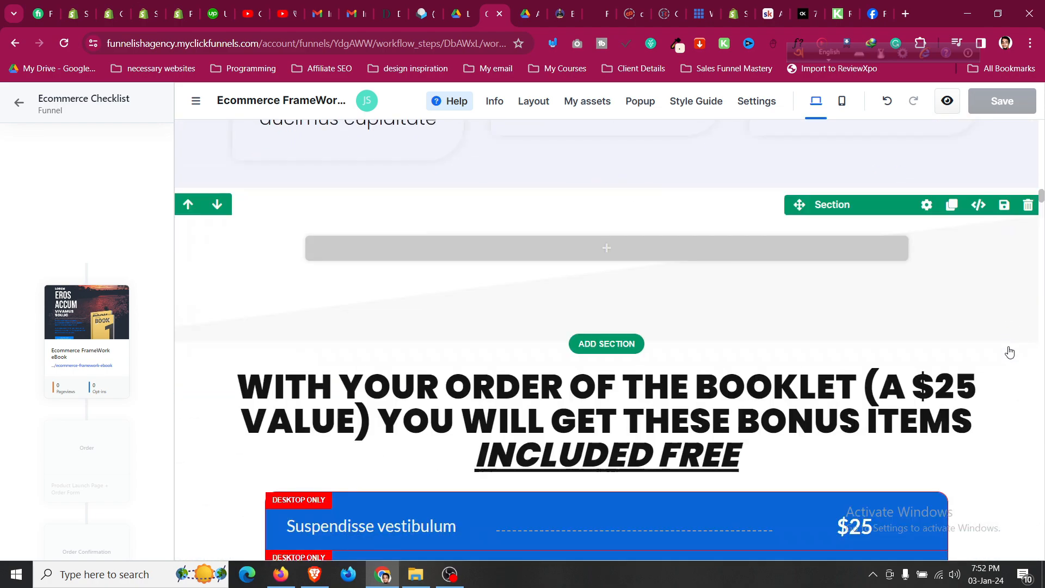
pyautogui.click(1027, 332)
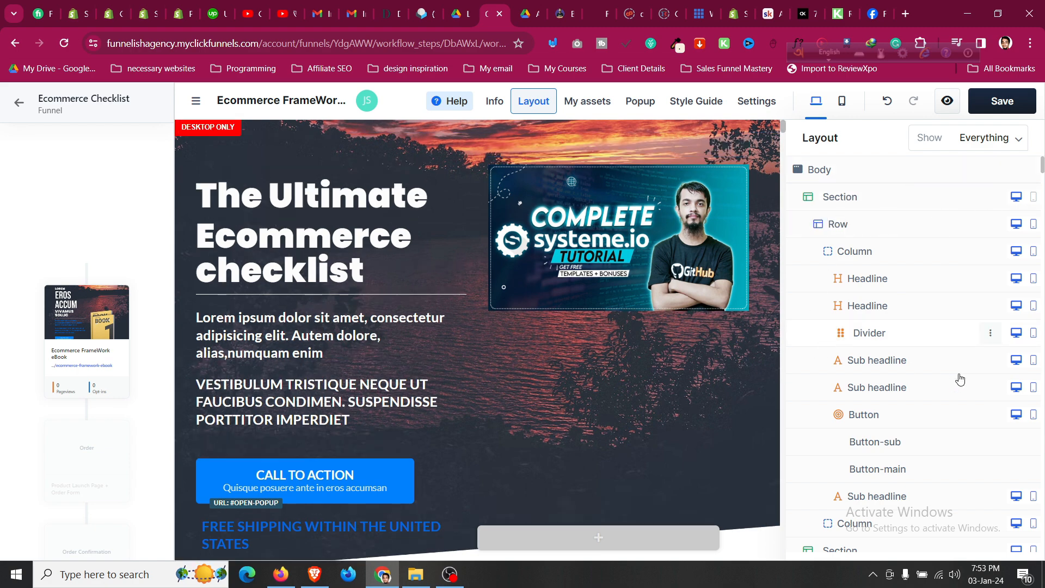
# Switch the editor back to the desktop preview.
pyautogui.scroll(-10, 806, 203)
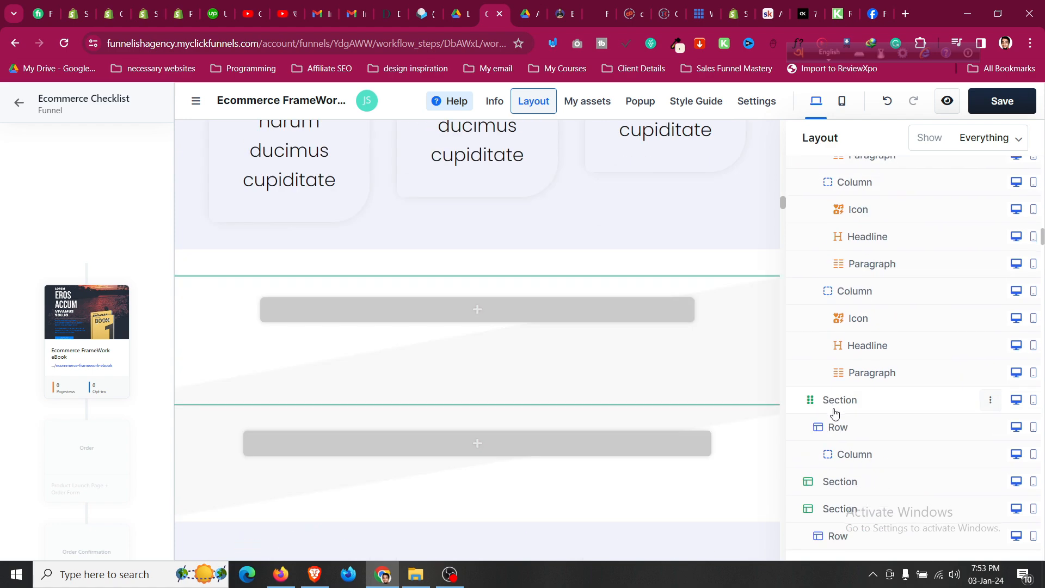
pyautogui.scroll(-20, 835, 416)
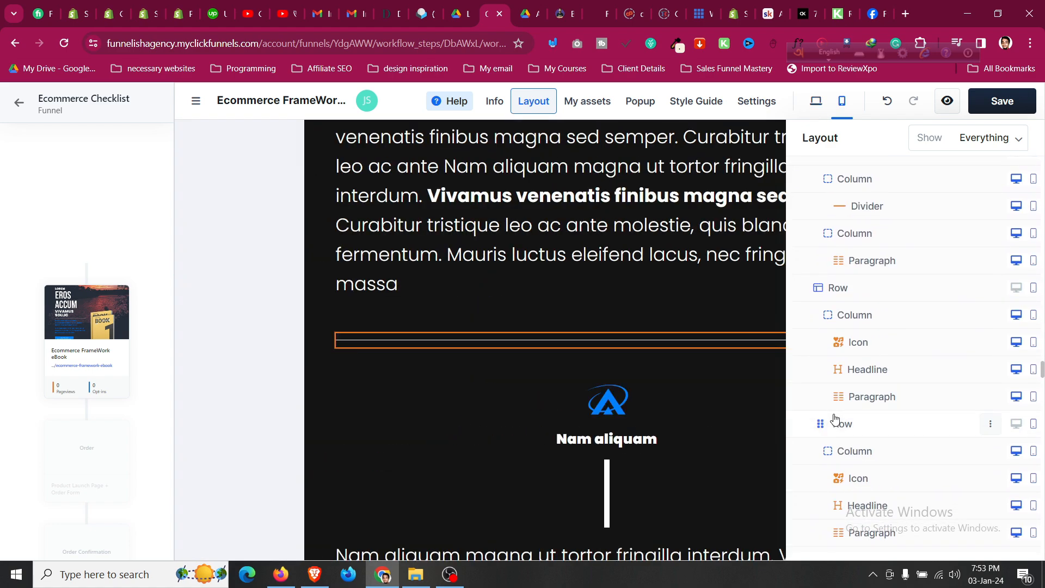
pyautogui.scroll(-15, 835, 435)
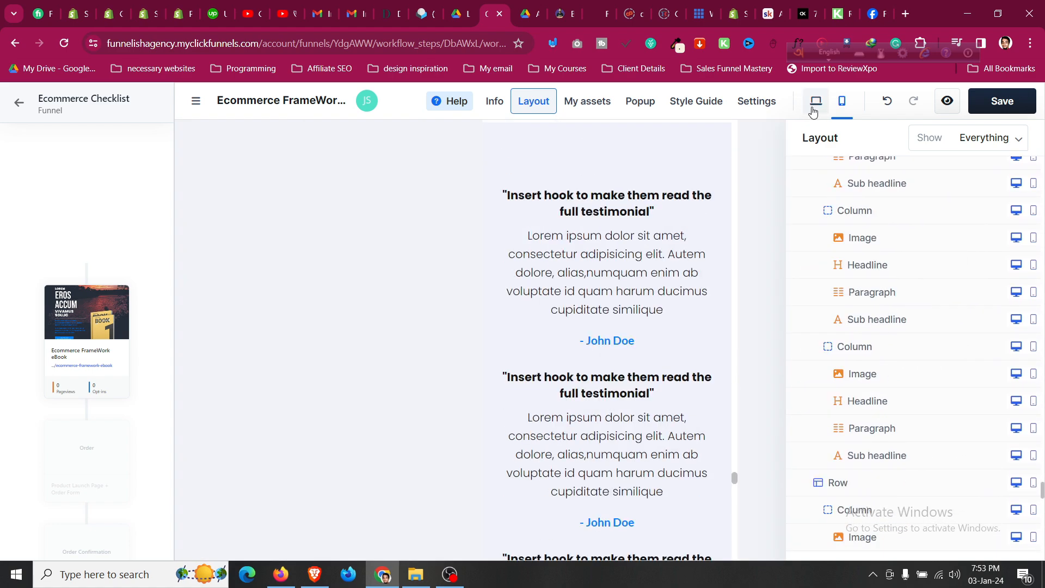
pyautogui.click(814, 108)
# Close the page layout outline so the page fills the editor width.
pyautogui.scroll(5, 425, 299)
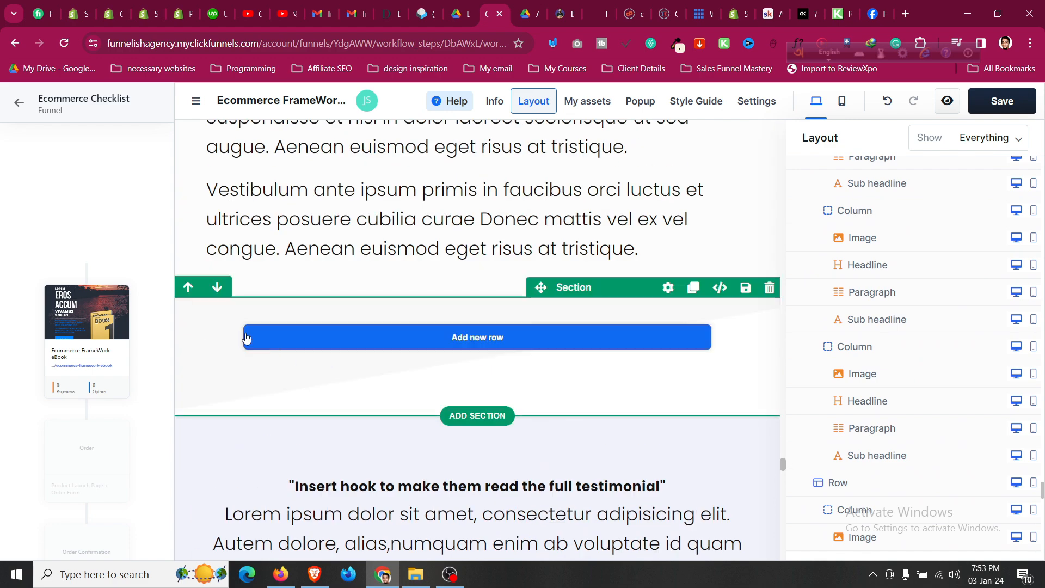
pyautogui.scroll(-5, 648, 228)
pyautogui.scroll(7, 648, 228)
pyautogui.scroll(-5, 648, 227)
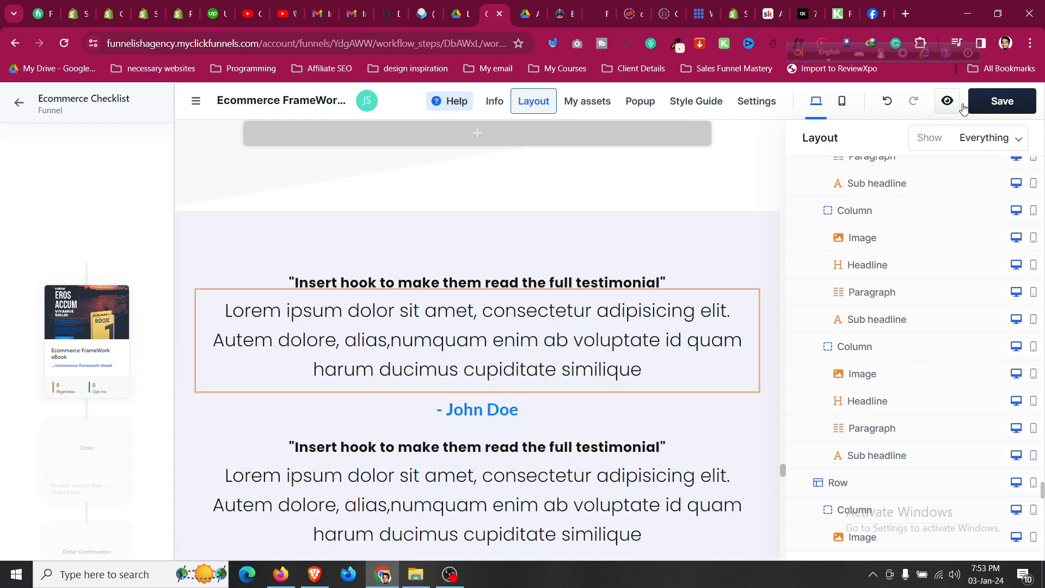
pyautogui.click(534, 101)
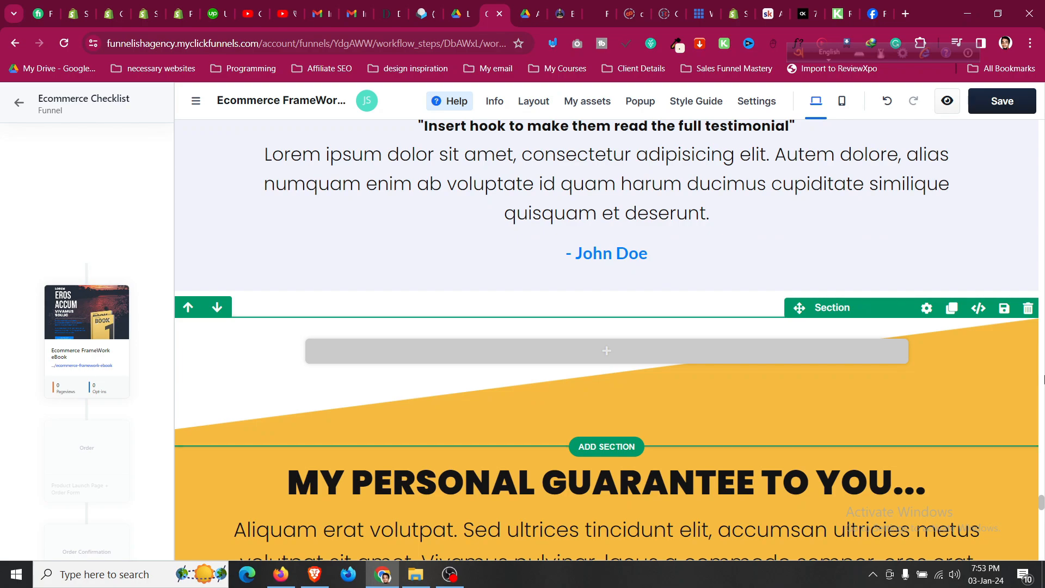
pyautogui.scroll(10, 976, 303)
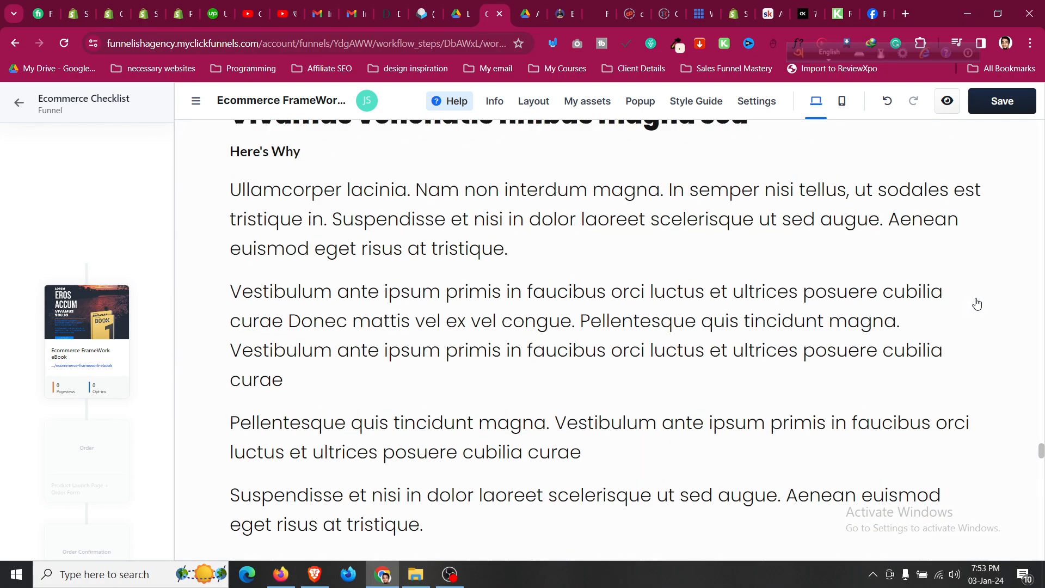
pyautogui.scroll(5, 977, 304)
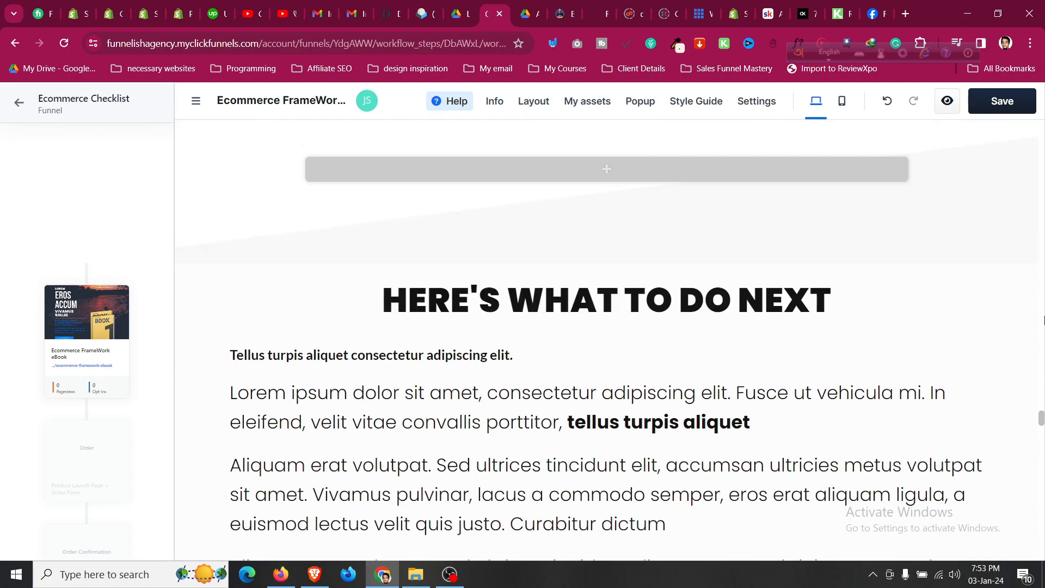
pyautogui.scroll(15, 997, 303)
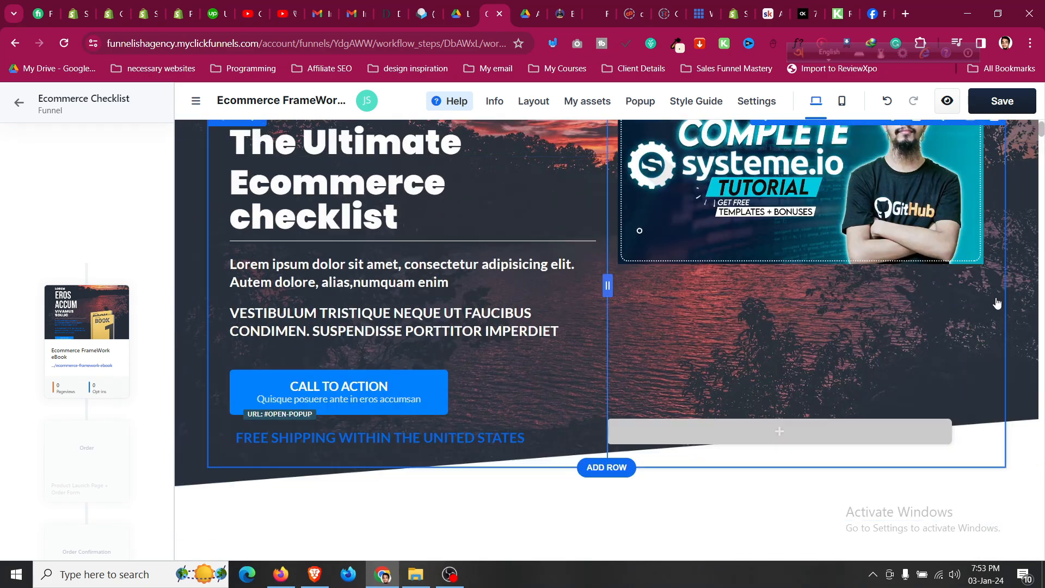
pyautogui.scroll(-6, 997, 303)
pyautogui.scroll(1, 996, 299)
# Delete the video, leftover desktop-only, feature cards, empty and Customer Testimonials sections.
pyautogui.click(1032, 221)
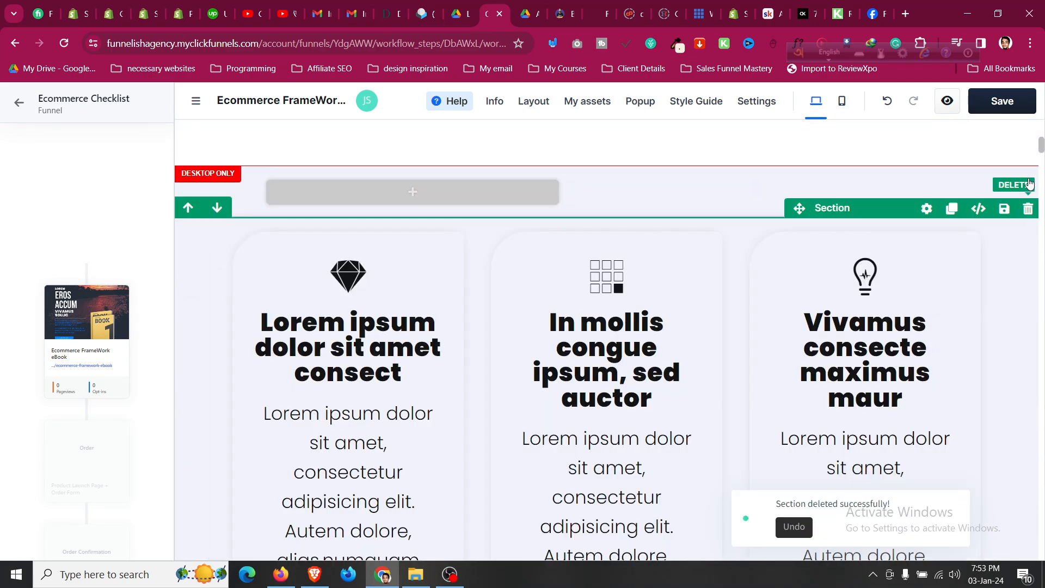
pyautogui.click(1028, 158)
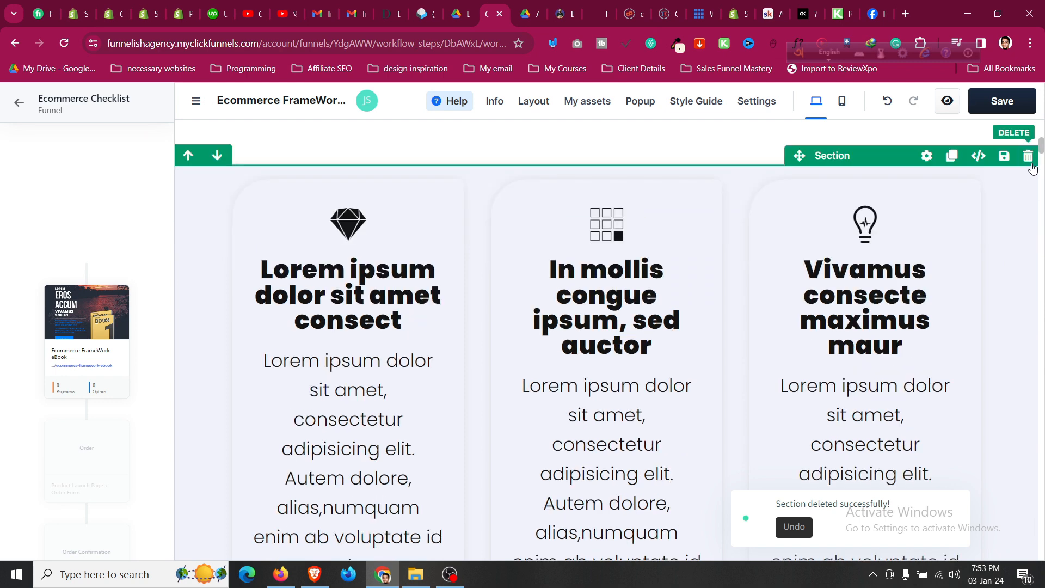
pyautogui.click(1027, 158)
pyautogui.click(1028, 183)
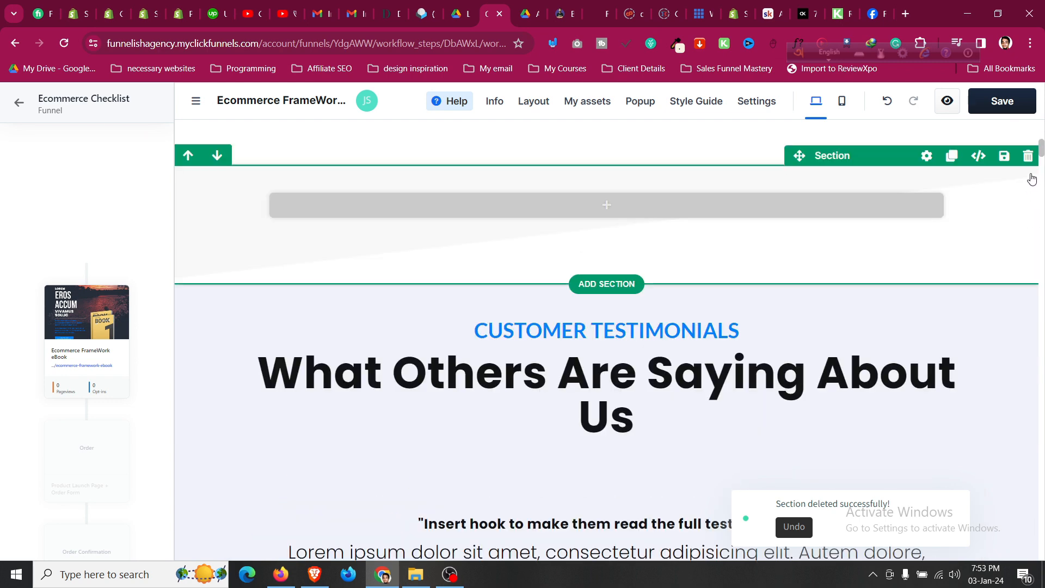
pyautogui.click(1028, 155)
pyautogui.click(1028, 156)
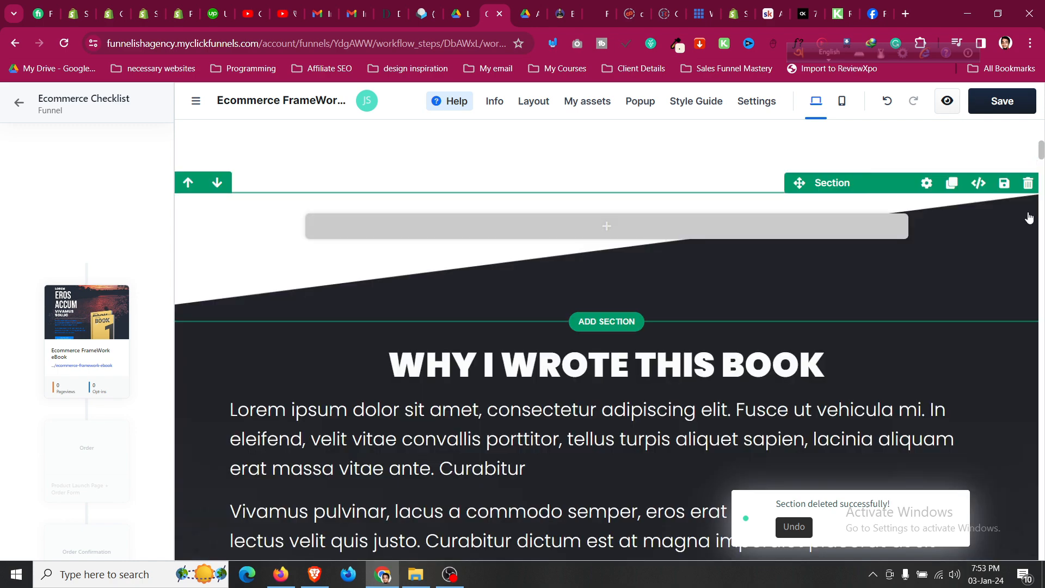
# Delete the Nam aliquam section, the You Will Learn Here section and nearby empty sections.
pyautogui.scroll(-12, 1015, 234)
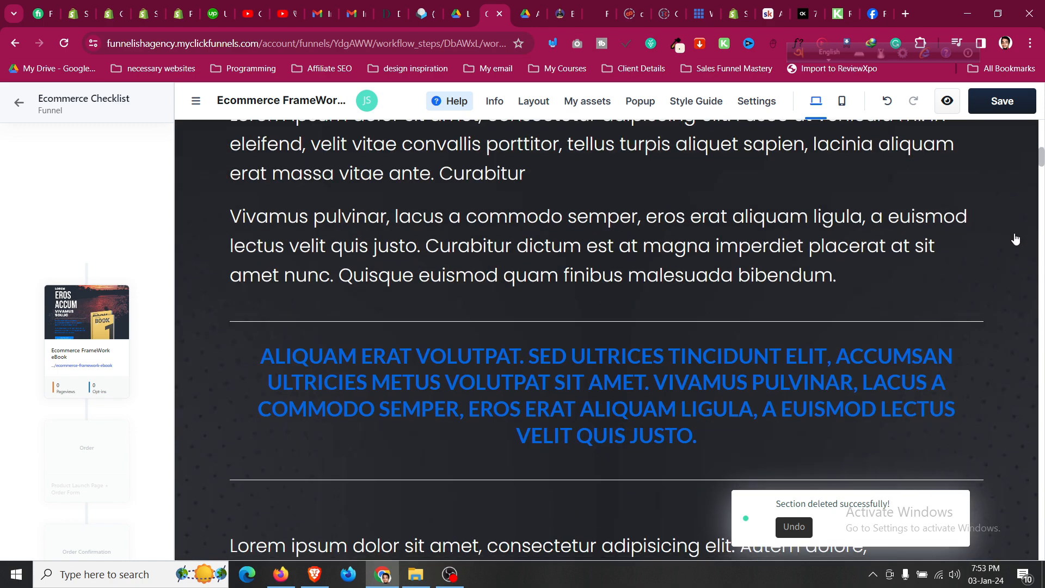
pyautogui.scroll(-4, 1012, 271)
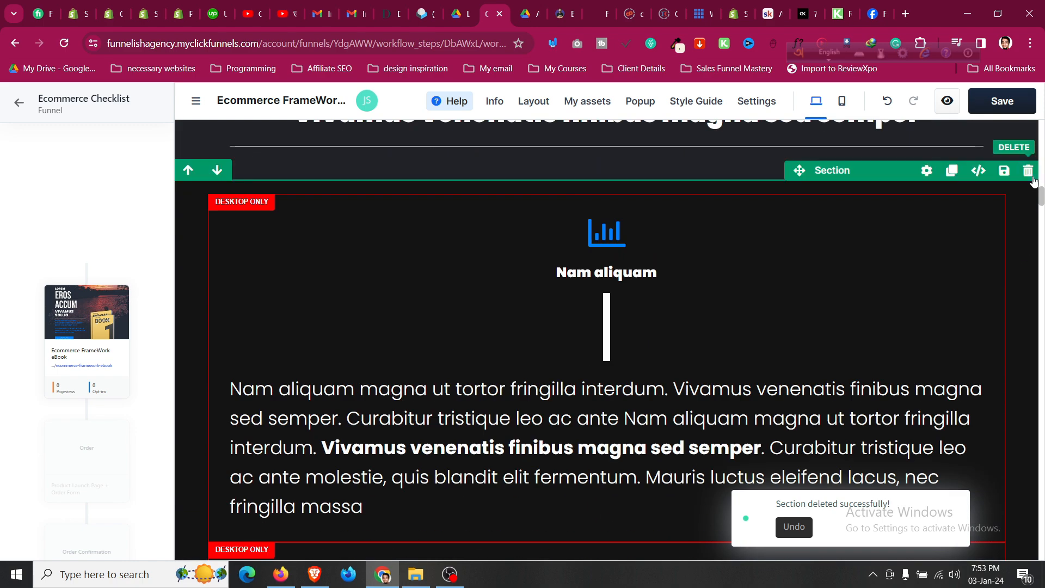
pyautogui.click(1027, 171)
pyautogui.click(1028, 170)
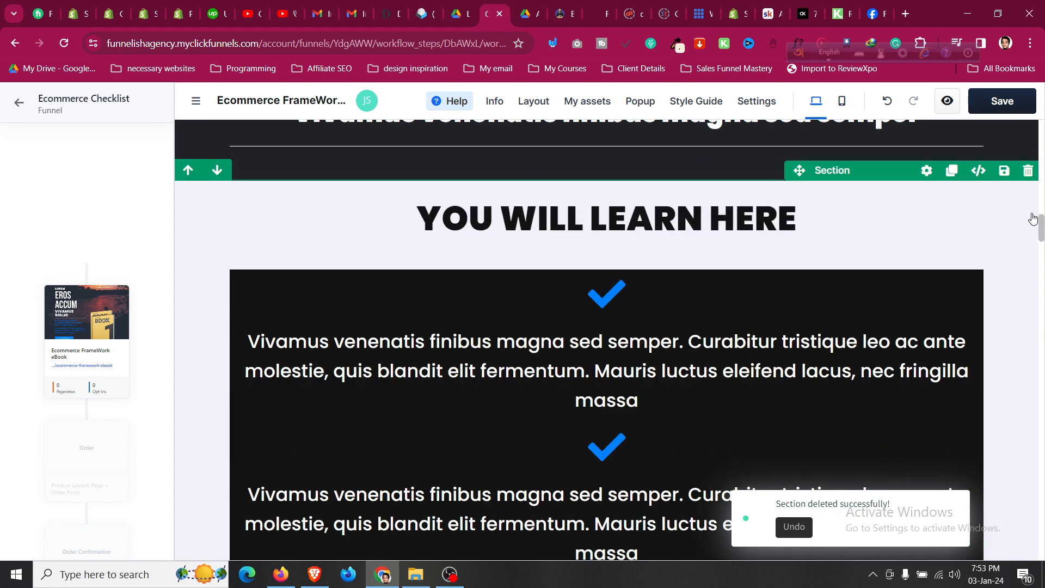
pyautogui.click(1028, 170)
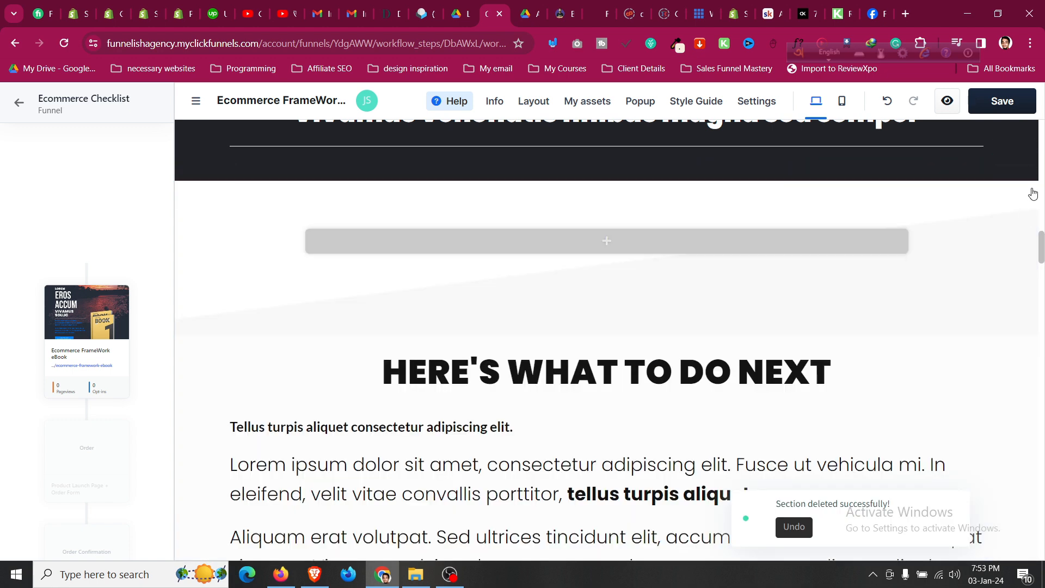
pyautogui.click(1028, 200)
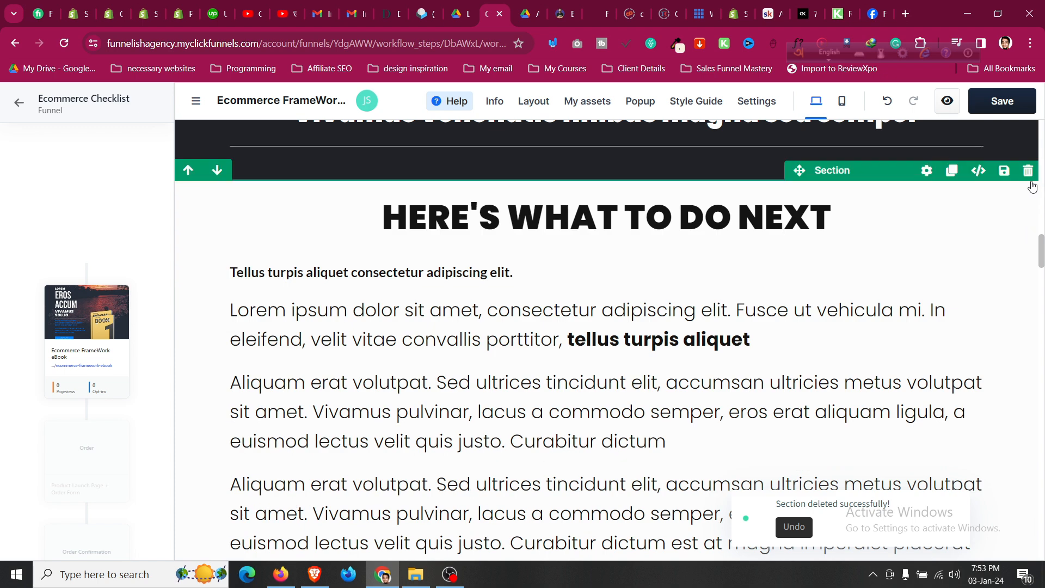
# Delete the next-steps, testimonials, personal guarantee, About the Author and yellow diagonal sections.
pyautogui.click(1029, 172)
pyautogui.click(1027, 172)
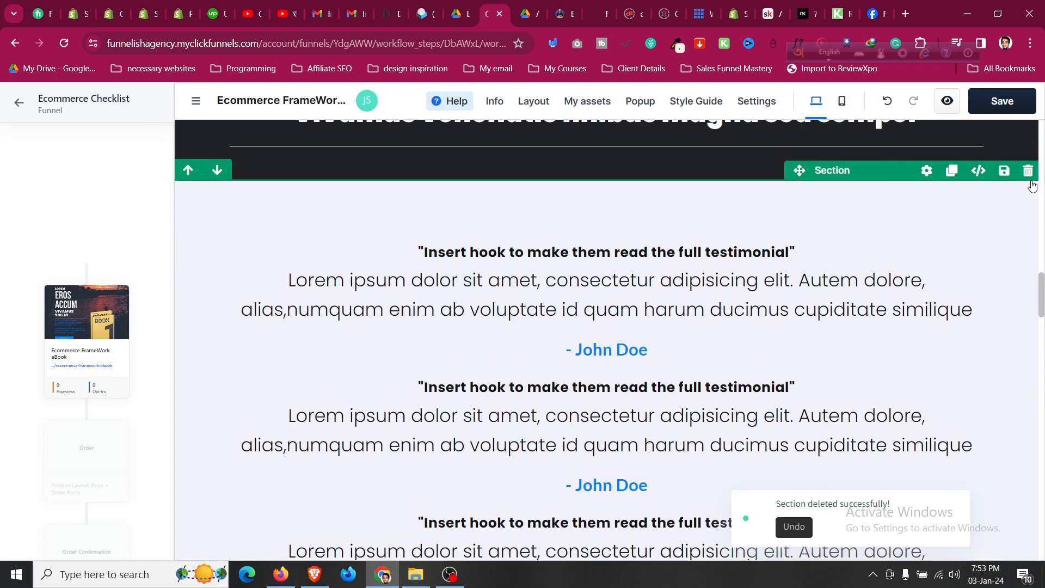
pyautogui.click(1028, 172)
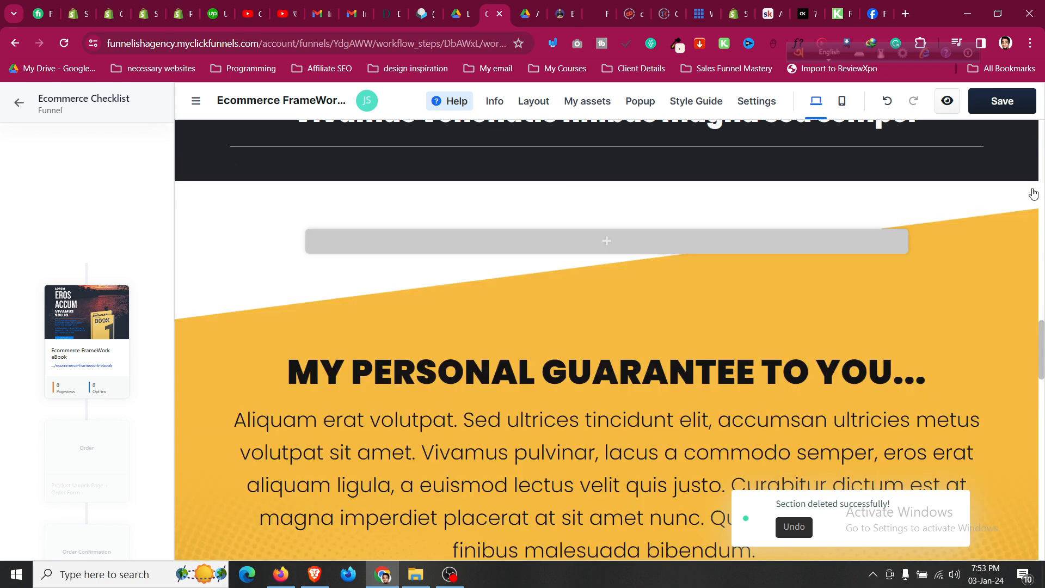
pyautogui.click(1029, 198)
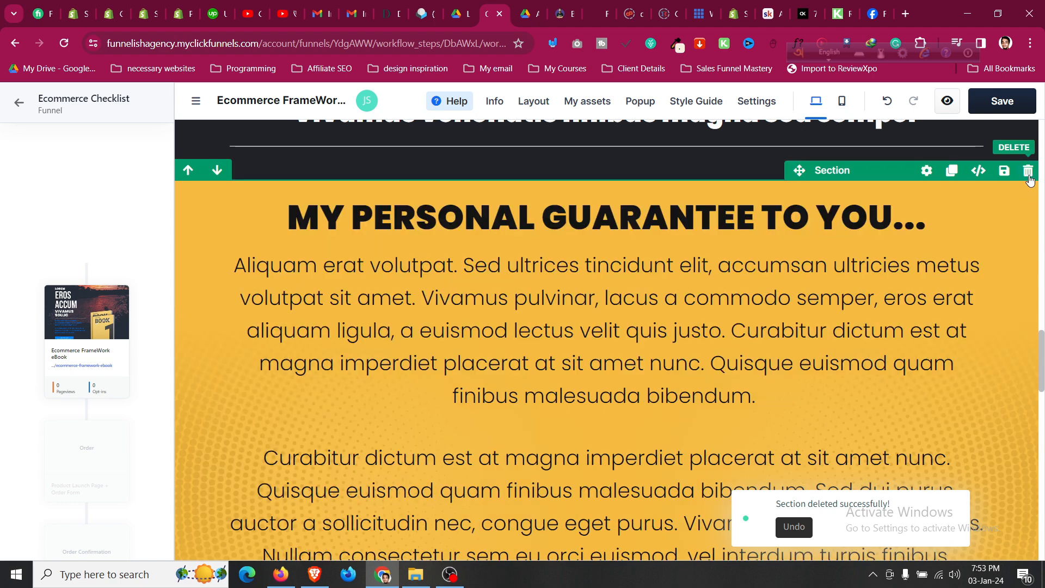
pyautogui.click(1028, 172)
pyautogui.click(1028, 172)
pyautogui.click(1028, 171)
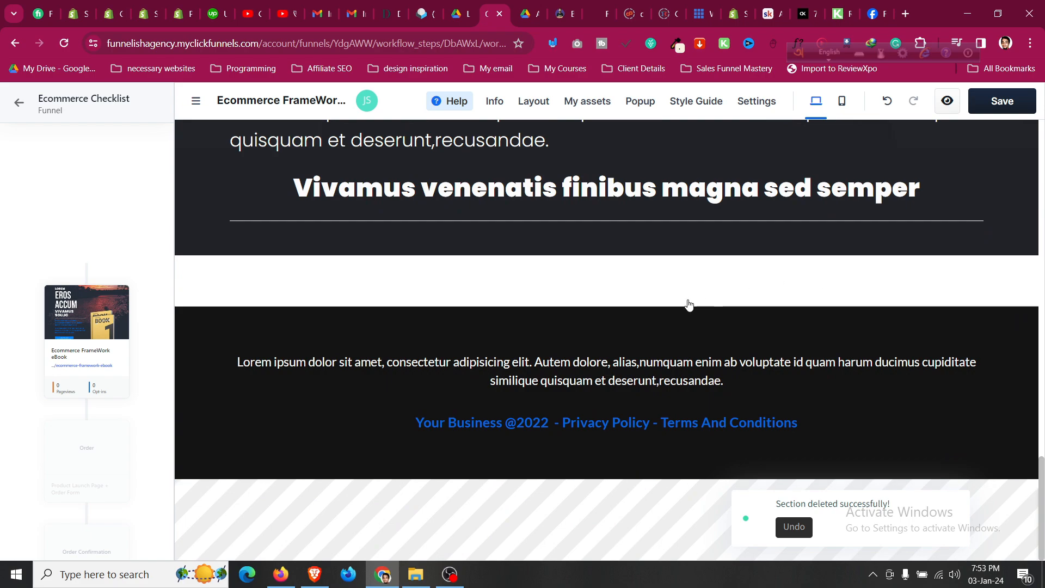
pyautogui.scroll(15, 636, 348)
# Add an image element to the hero showing the systeme.io tutorial thumbnail.
pyautogui.scroll(5, 643, 352)
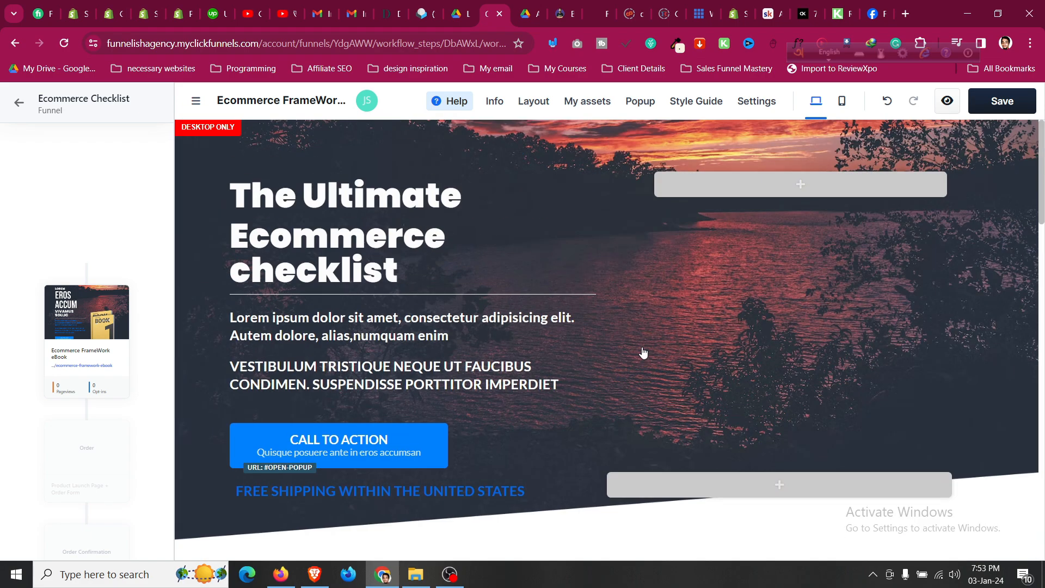
pyautogui.click(755, 188)
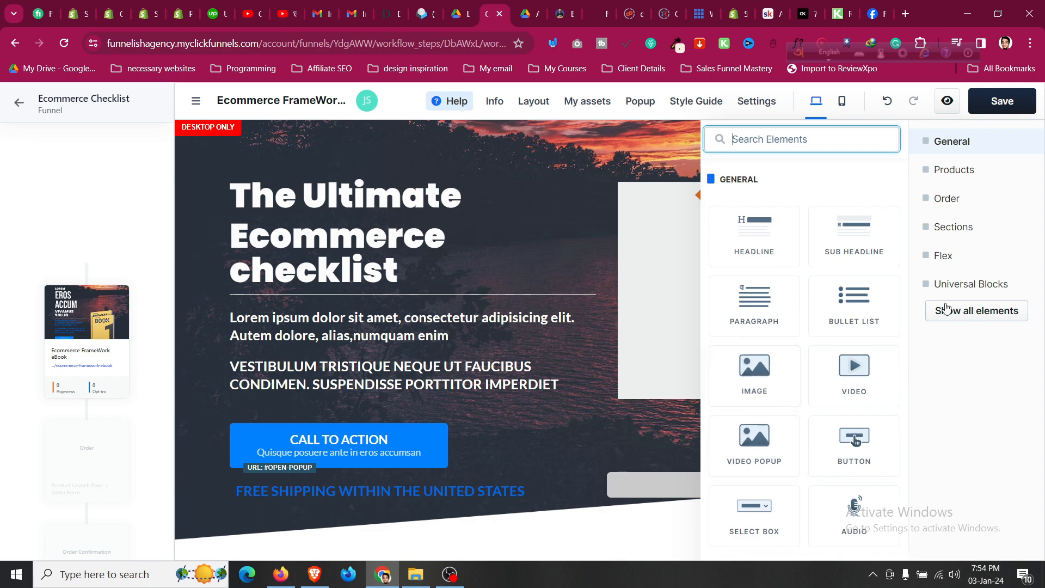
pyautogui.click(684, 301)
pyautogui.click(665, 296)
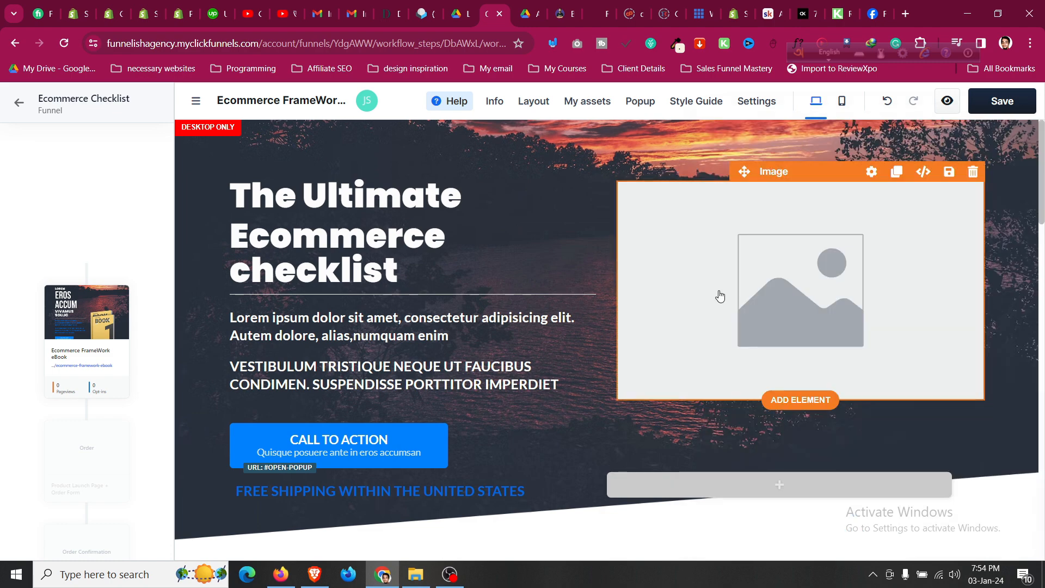
pyautogui.click(1017, 285)
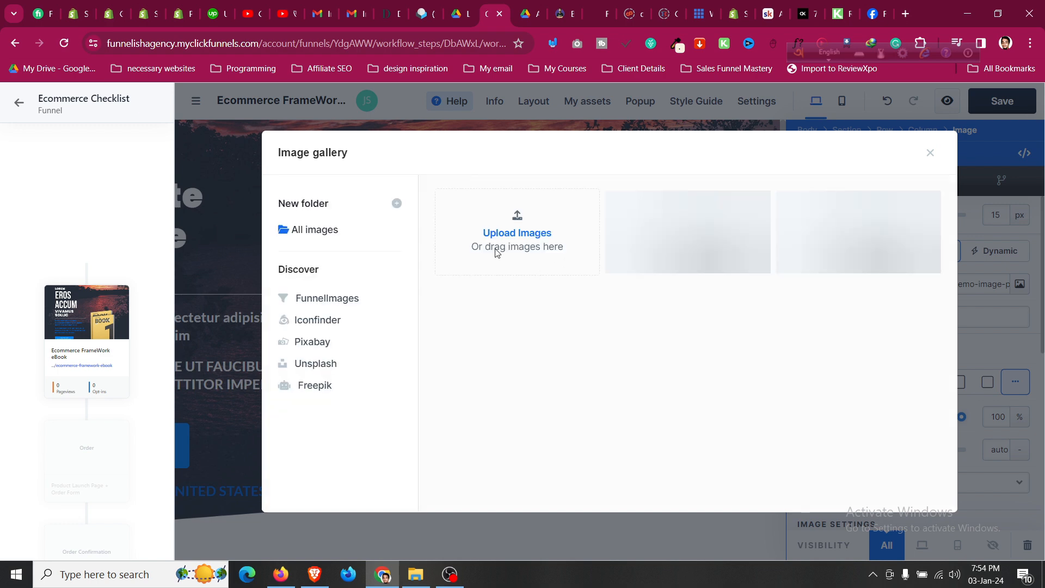
pyautogui.click(671, 242)
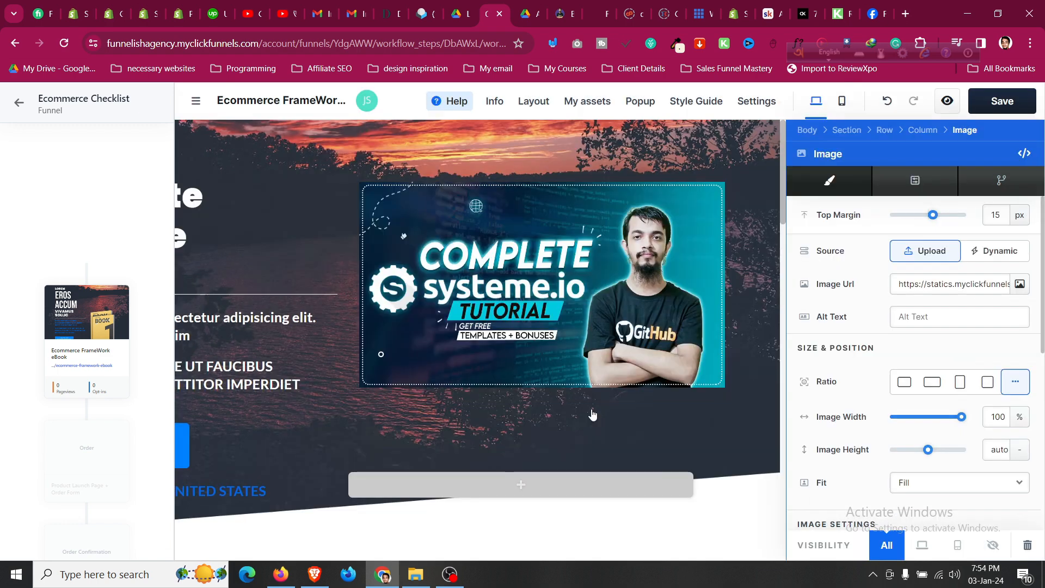
pyautogui.click(525, 387)
pyautogui.scroll(-3, 538, 257)
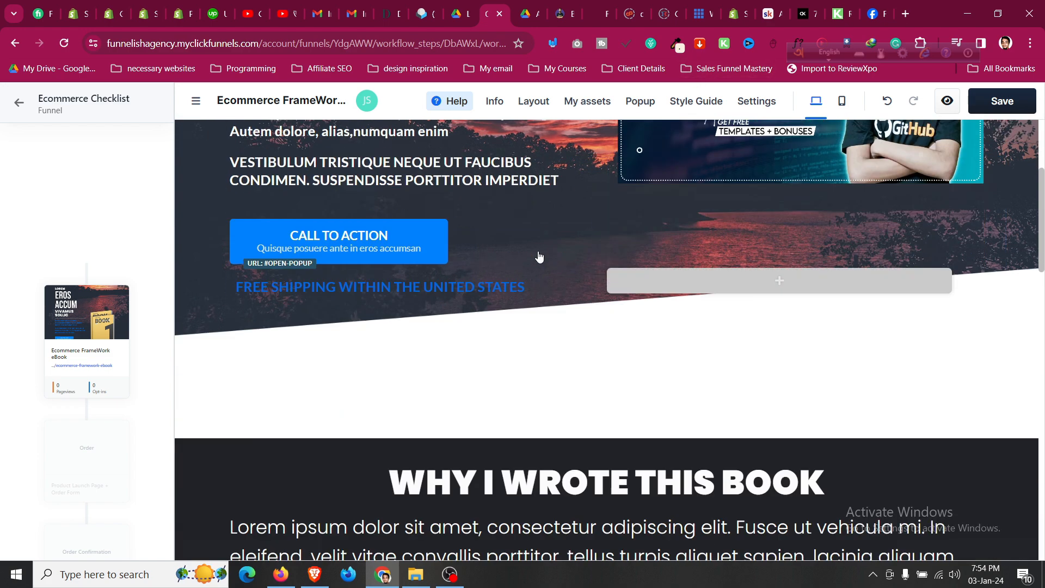
pyautogui.scroll(3, 538, 256)
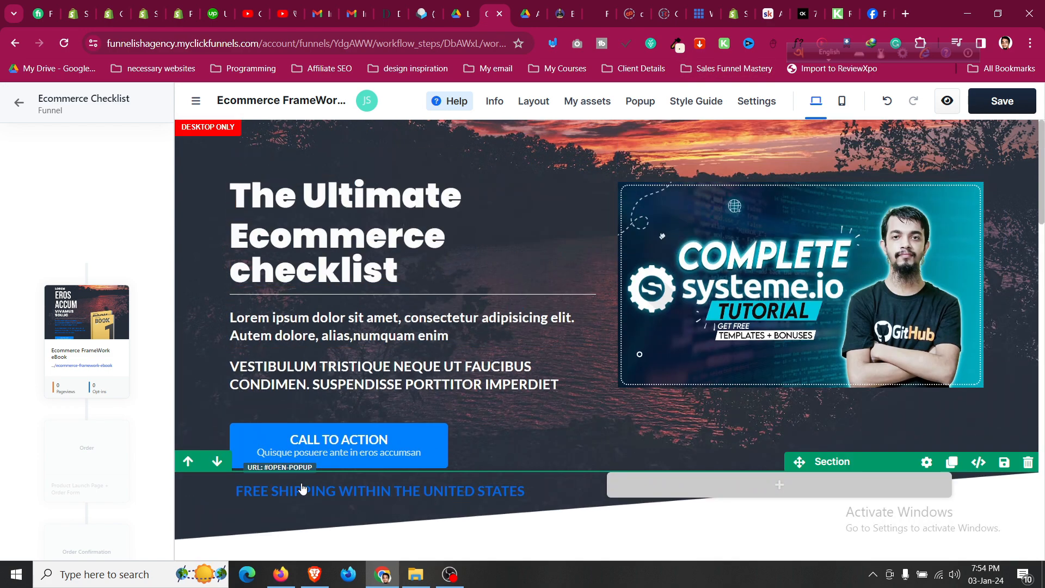
pyautogui.scroll(-3, 303, 488)
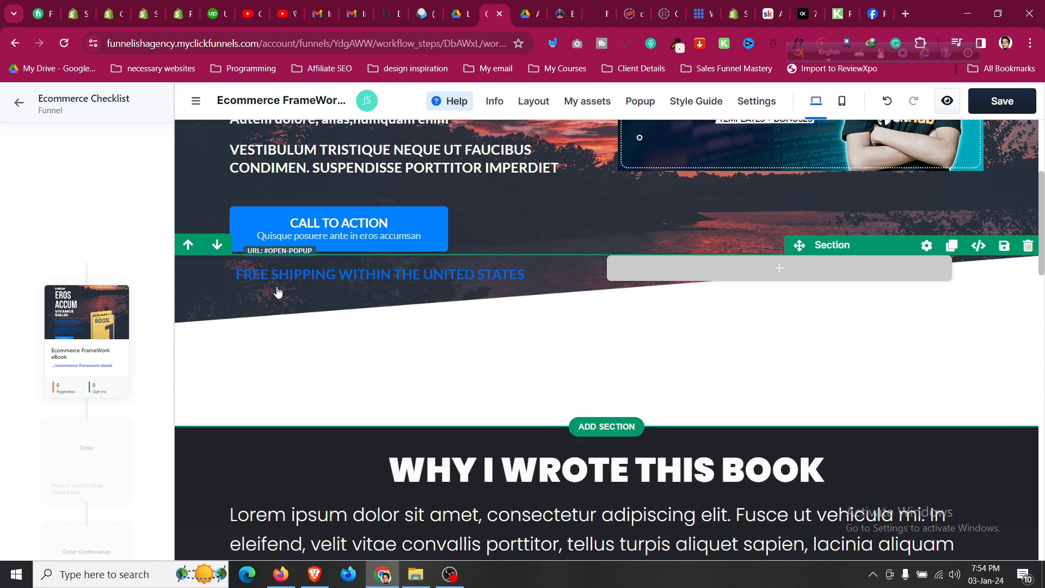
# Turn the 'FREE SHIPPING WITHIN THE UNITED STATES' sub headline white.
pyautogui.click(343, 256)
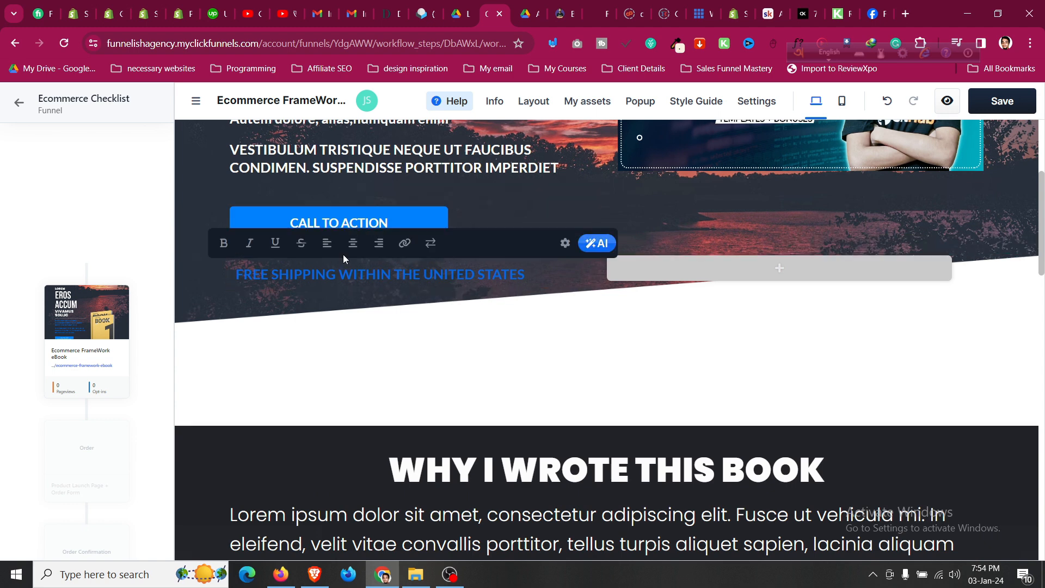
pyautogui.click(565, 243)
pyautogui.scroll(-5, 967, 302)
pyautogui.click(963, 280)
pyautogui.moveTo(765, 260); pyautogui.dragTo(666, 228)
pyautogui.click(383, 296)
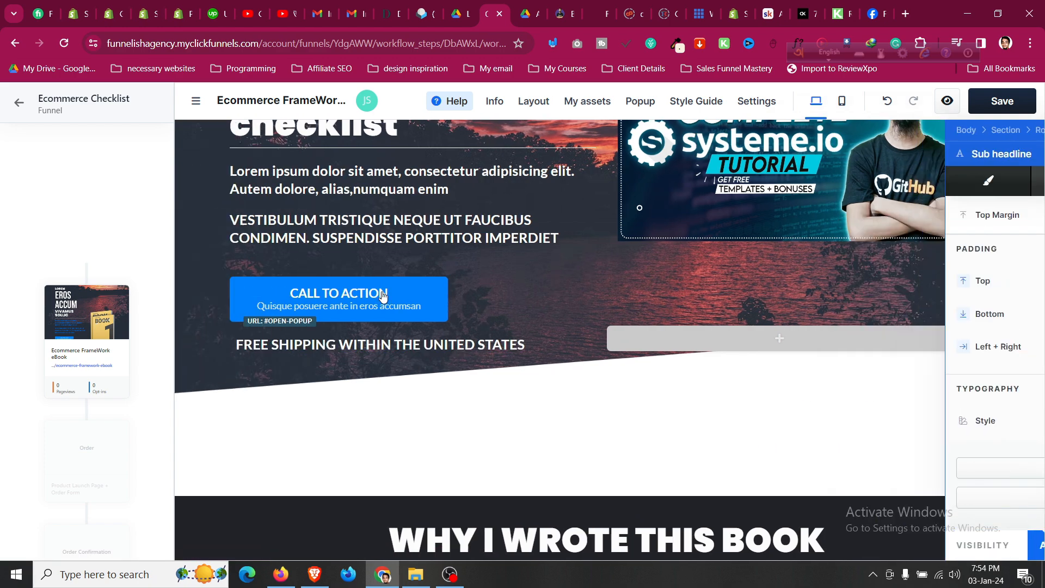
# Switch the editor to the mobile layout preview.
pyautogui.click(841, 101)
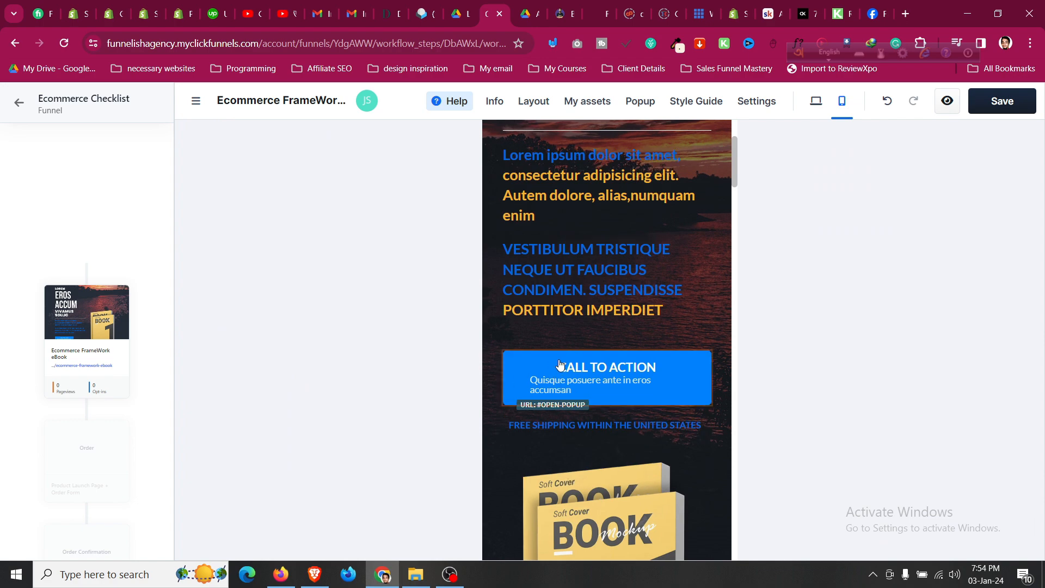
pyautogui.scroll(3, 562, 364)
pyautogui.scroll(-10, 496, 228)
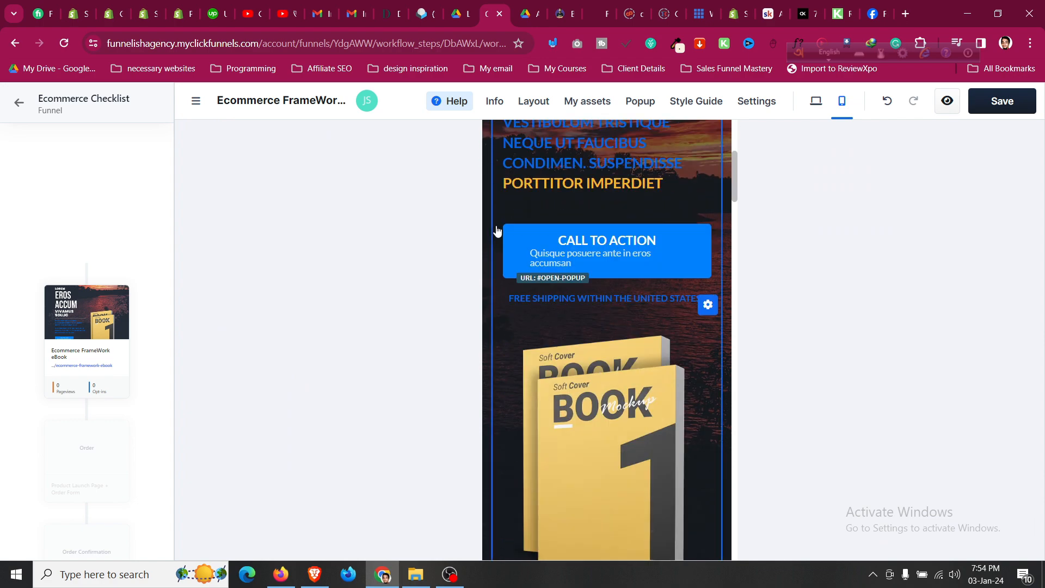
pyautogui.scroll(6, 507, 295)
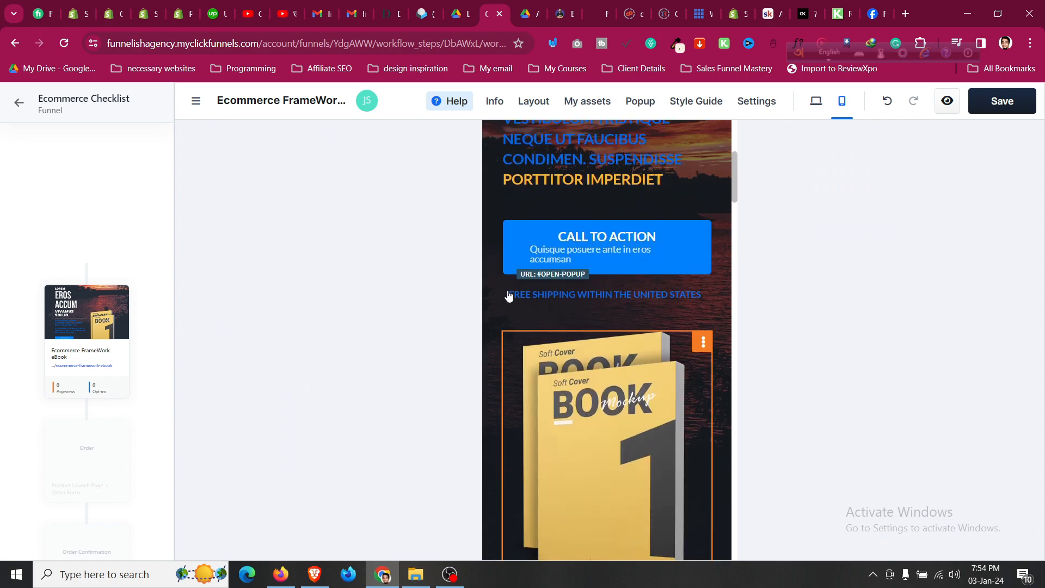
pyautogui.scroll(-3, 509, 296)
# Open the book mockup image's gallery twice, closing it each time without changing the image.
pyautogui.click(594, 310)
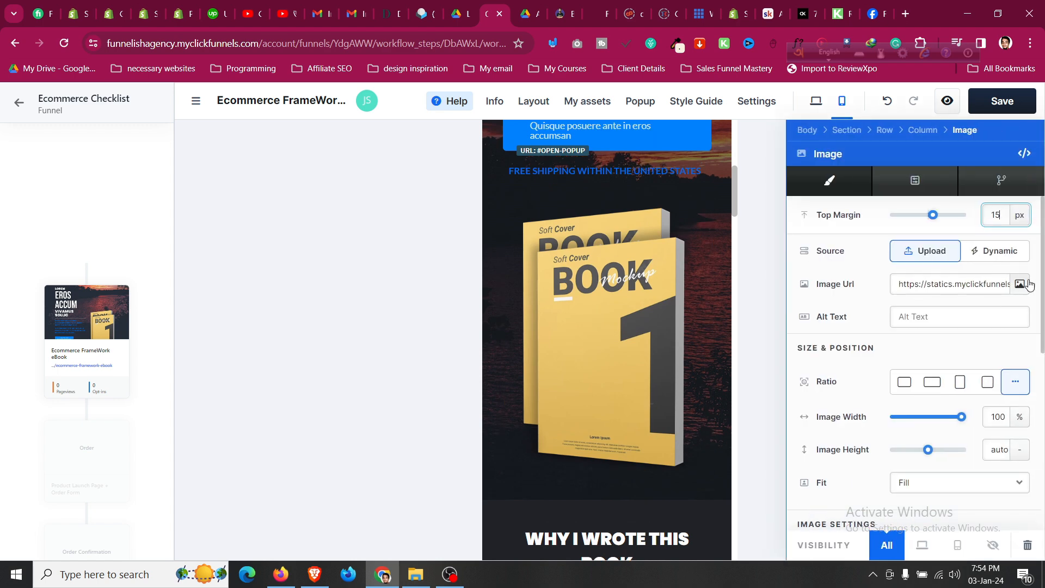
pyautogui.click(1019, 283)
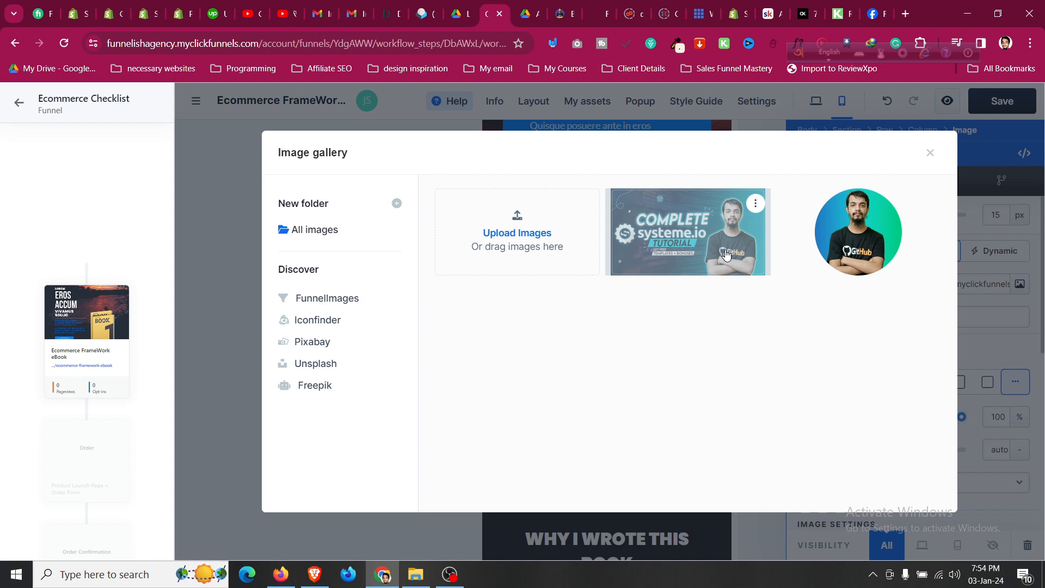
pyautogui.click(739, 276)
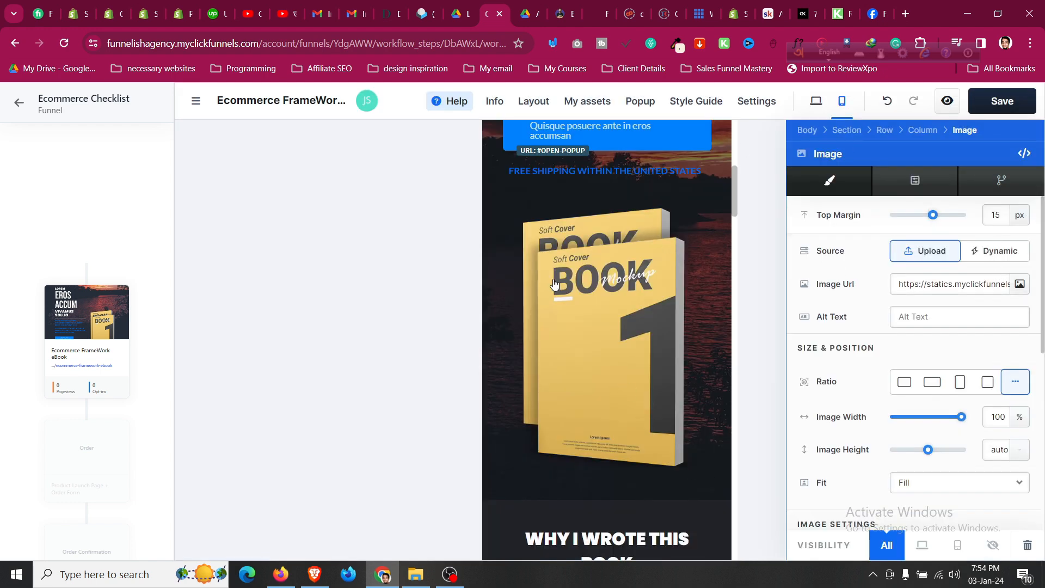
pyautogui.click(1019, 284)
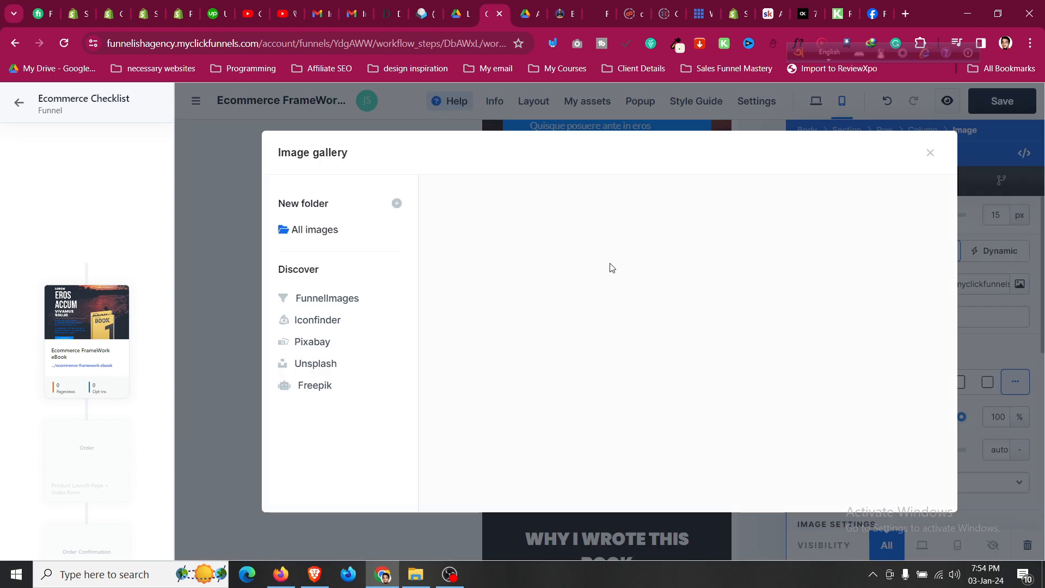
pyautogui.click(651, 249)
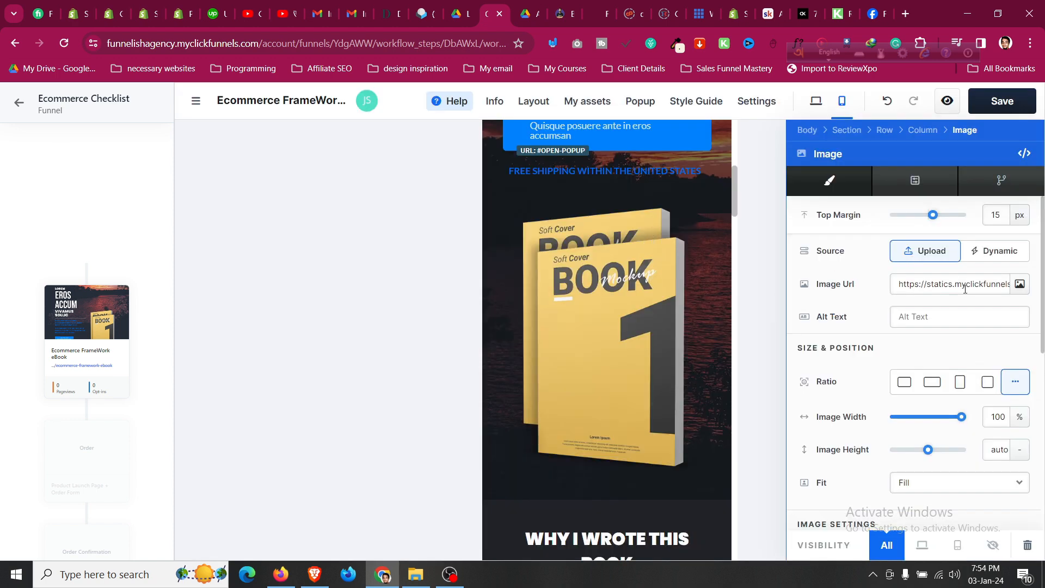
pyautogui.scroll(7, 631, 334)
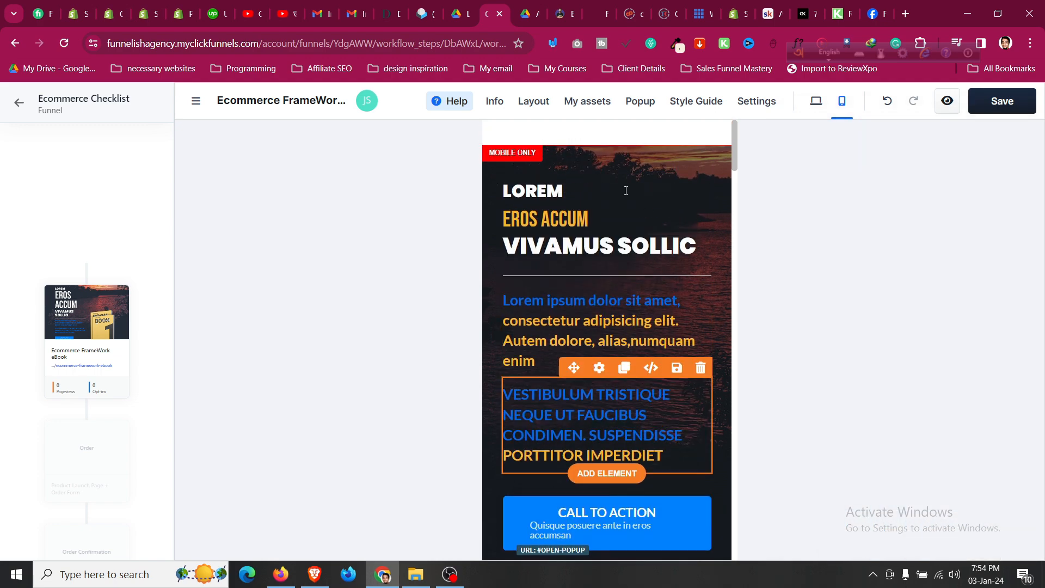
pyautogui.scroll(-9, 646, 270)
pyautogui.scroll(9, 630, 328)
pyautogui.scroll(-9, 651, 301)
pyautogui.scroll(9, 651, 304)
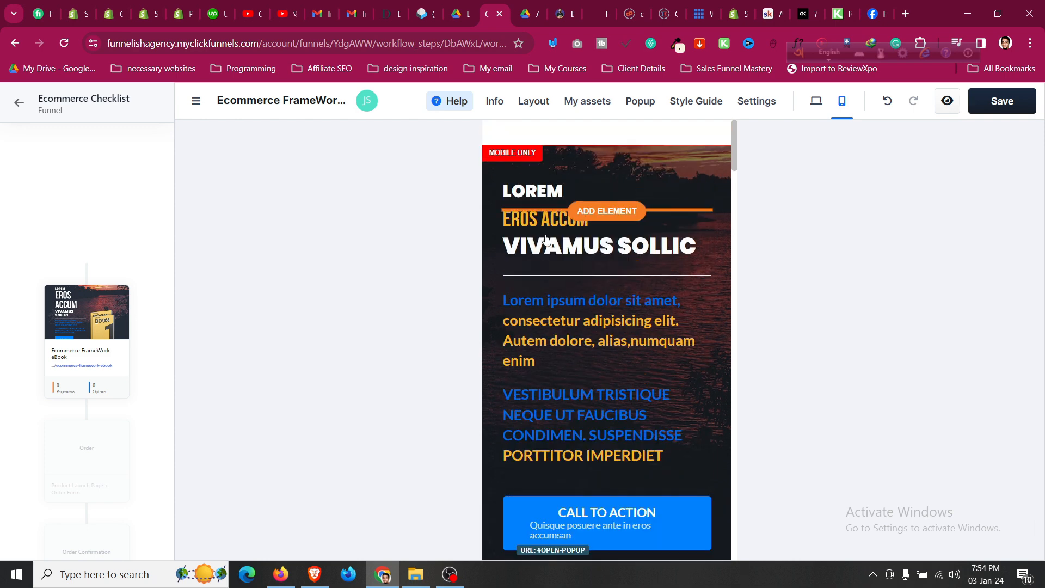
# Replace the mobile heading LOREM with 'Ecommerce Checlist' and save the page.
pyautogui.click(534, 189)
pyautogui.doubleClick(534, 189)
pyautogui.write('Ecommerce Checlist')
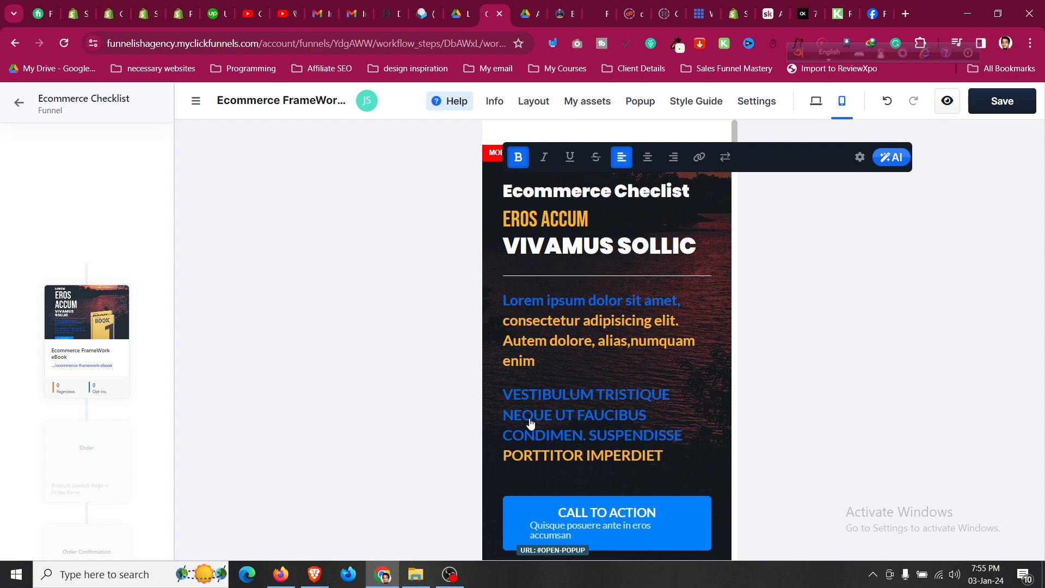
pyautogui.click(542, 426)
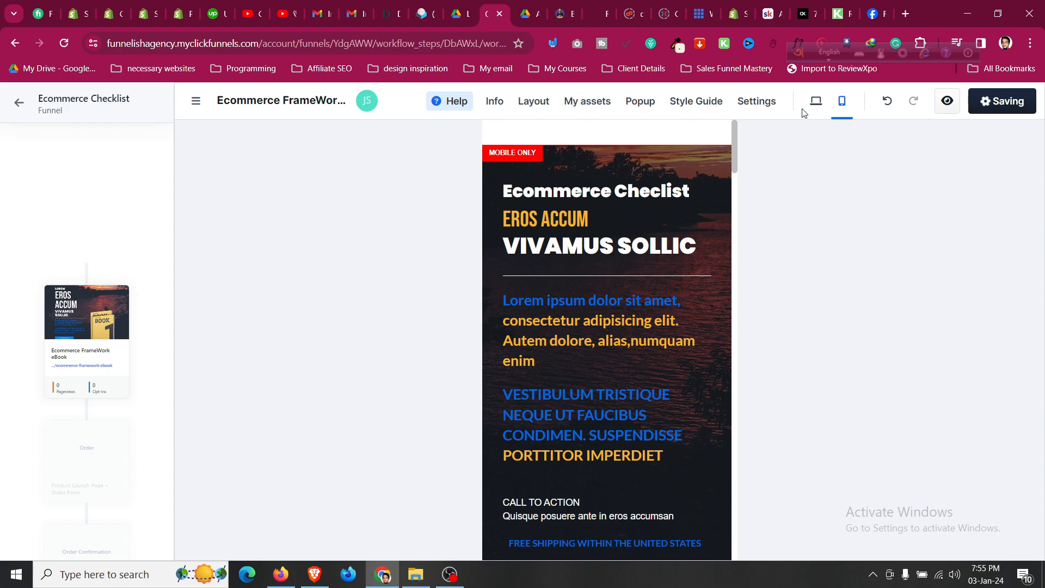
# Switch the editor back to the desktop layout.
pyautogui.click(815, 101)
pyautogui.scroll(-10, 509, 313)
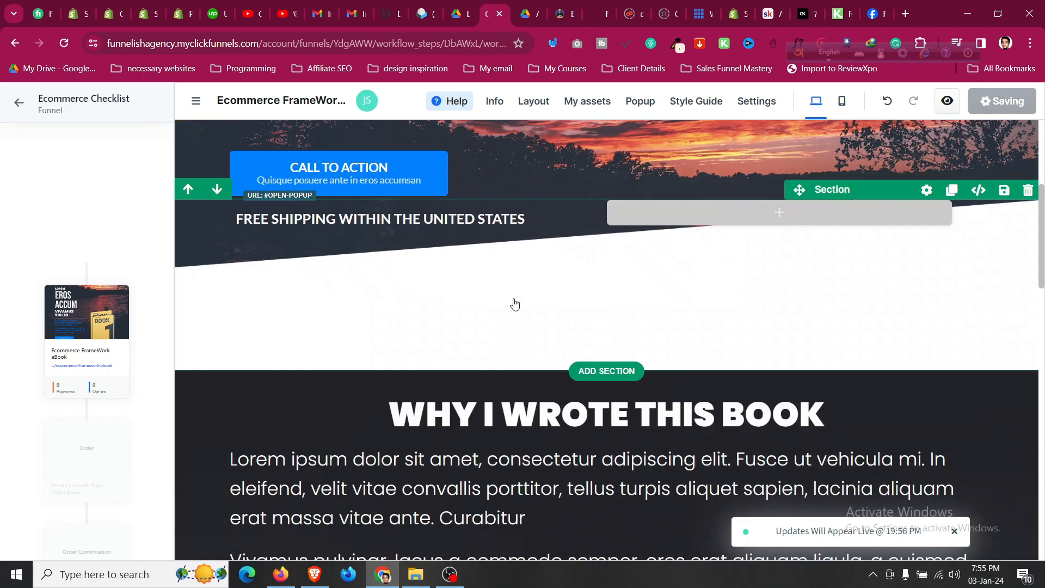
pyautogui.scroll(7, 514, 304)
pyautogui.scroll(3, 514, 304)
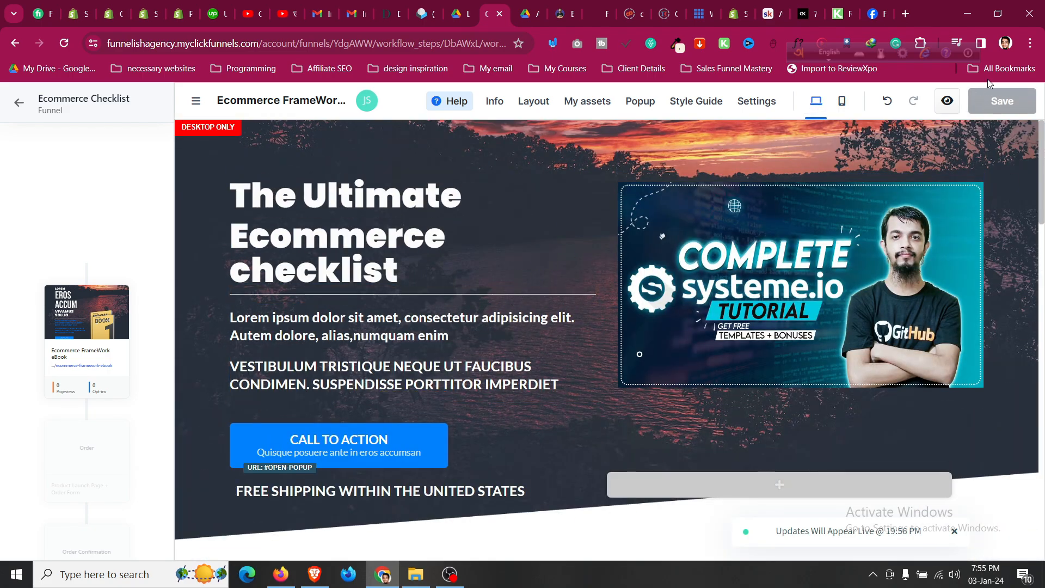
pyautogui.scroll(-3, 71, 423)
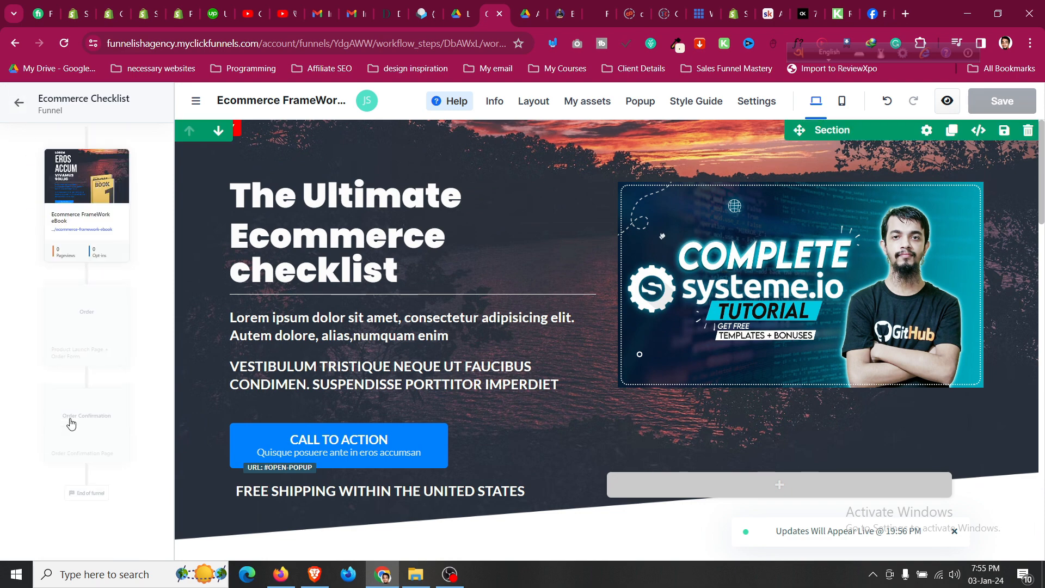
# Go to the empty Order step and browse its 19 Order page templates.
pyautogui.click(91, 327)
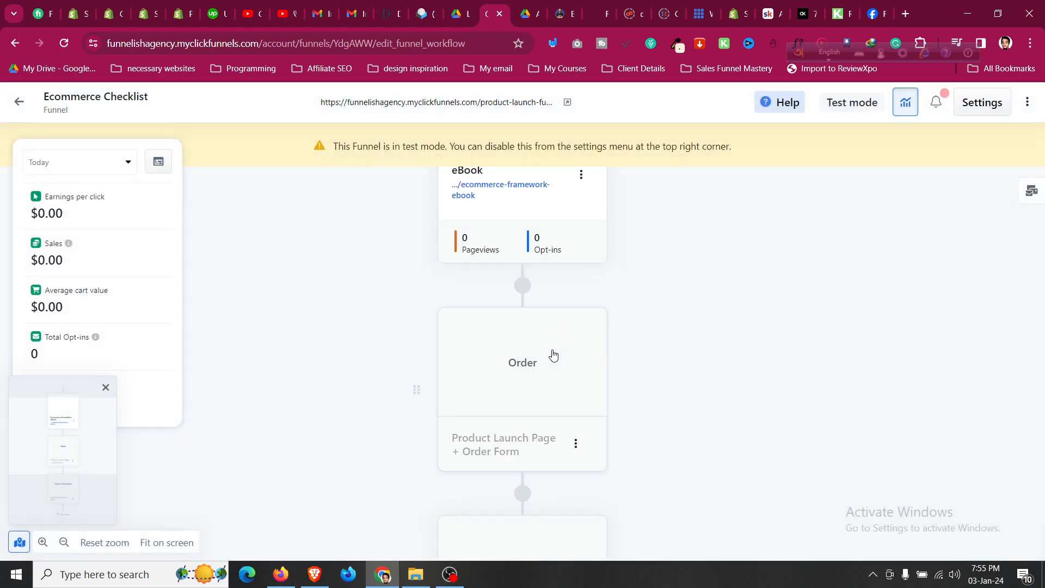
pyautogui.scroll(1, 553, 354)
pyautogui.scroll(-2, 553, 349)
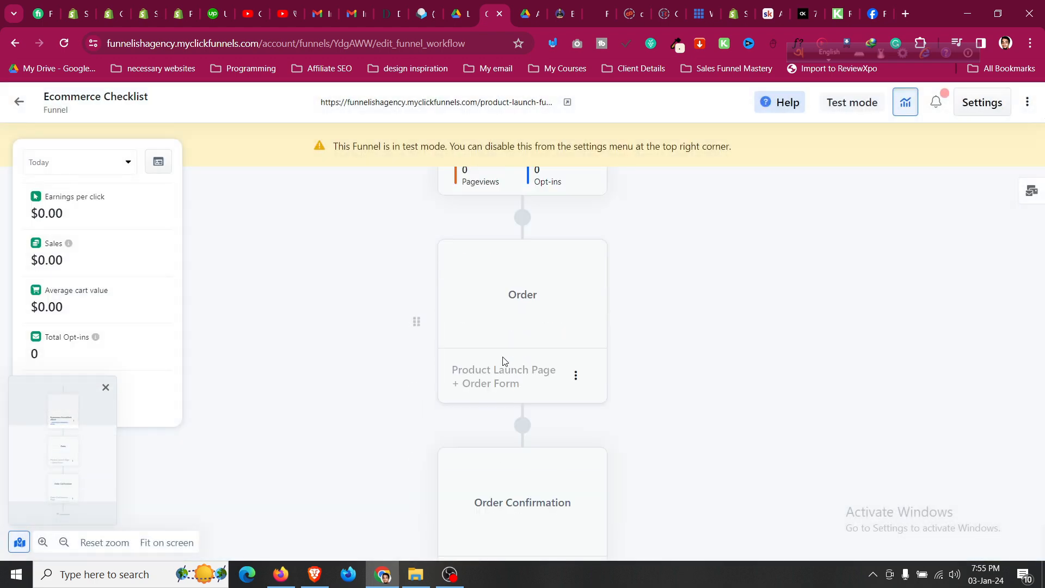
pyautogui.click(515, 296)
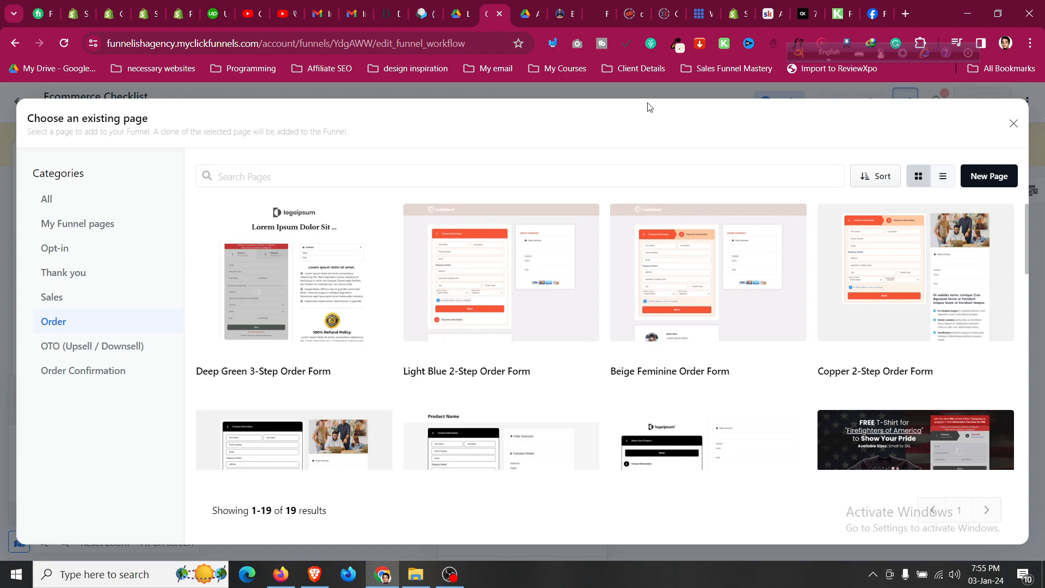
pyautogui.scroll(-13, 577, 298)
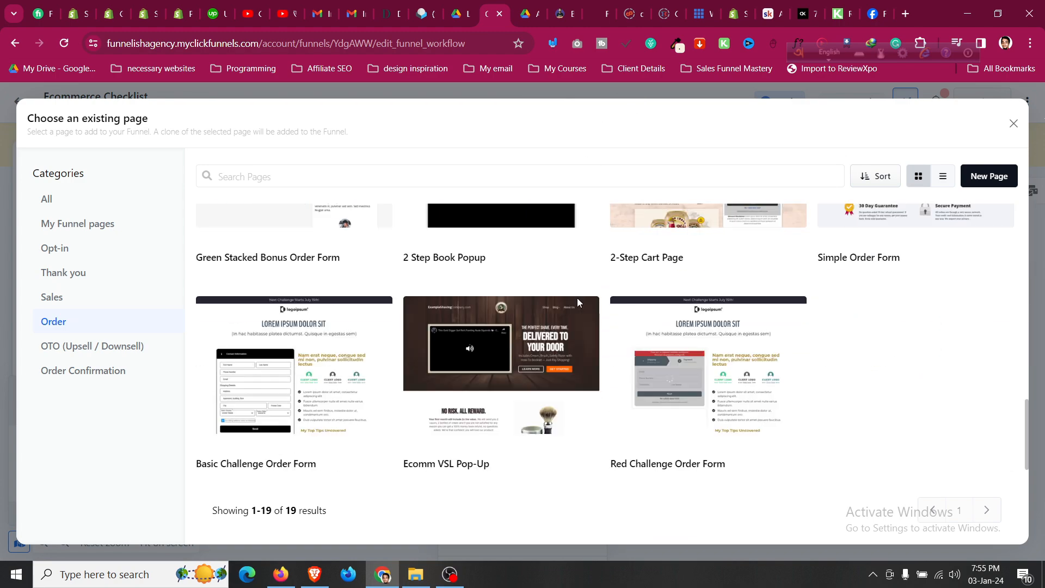
pyautogui.scroll(12, 577, 298)
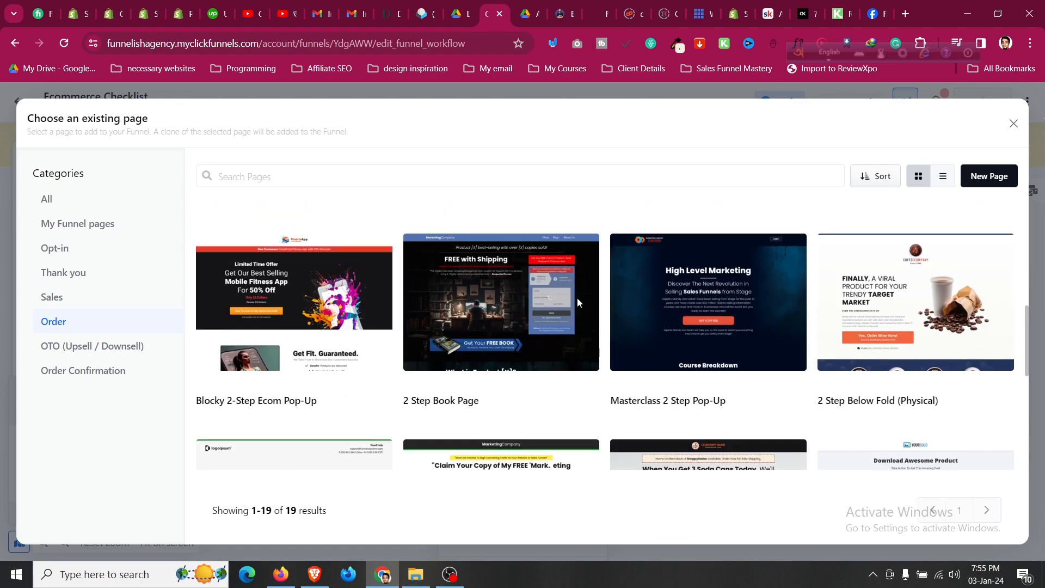
pyautogui.moveTo(578, 302)
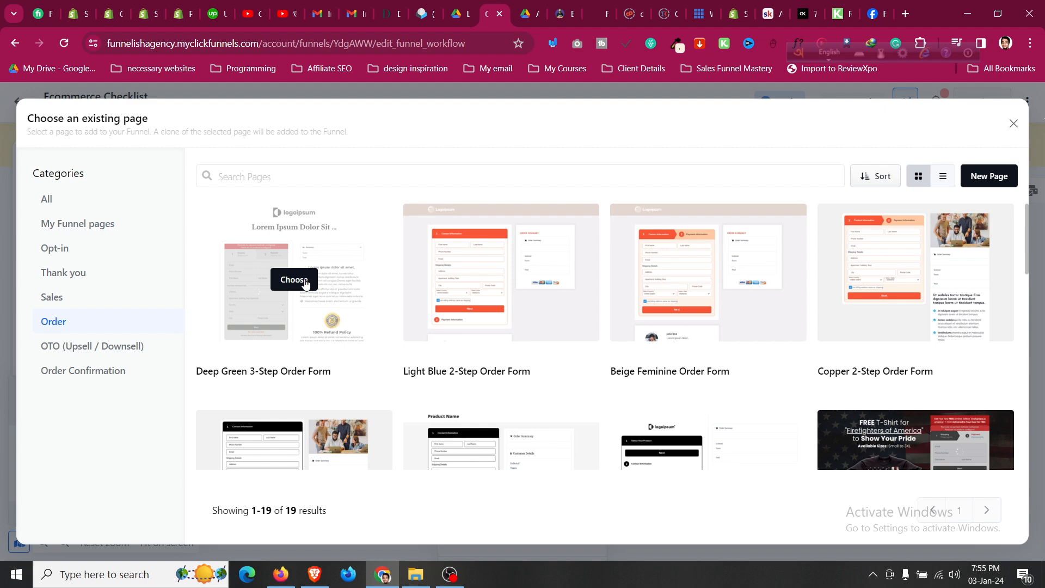
pyautogui.scroll(-3, 310, 415)
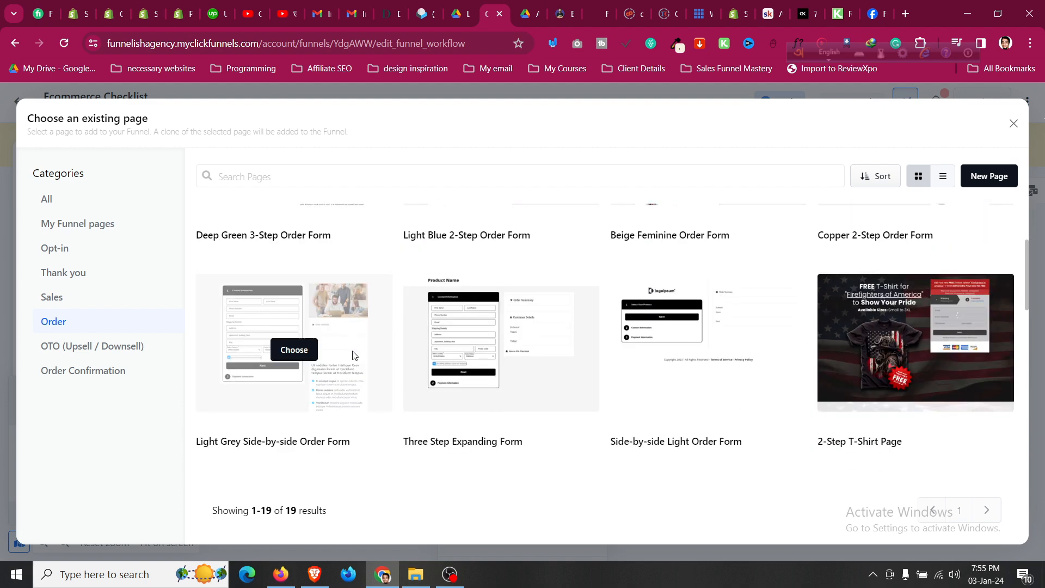
pyautogui.scroll(-10, 353, 355)
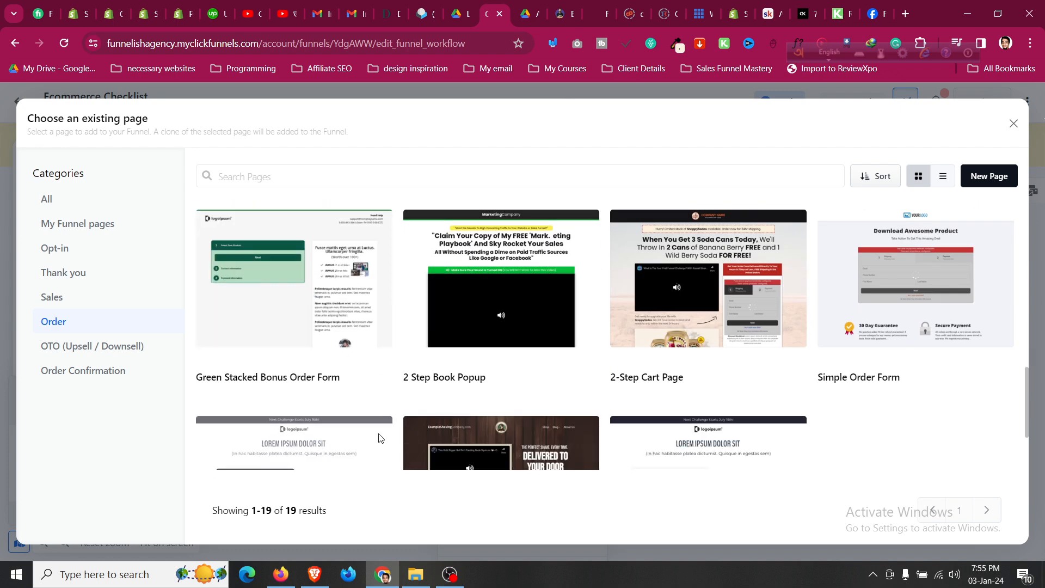
pyautogui.scroll(-2, 392, 444)
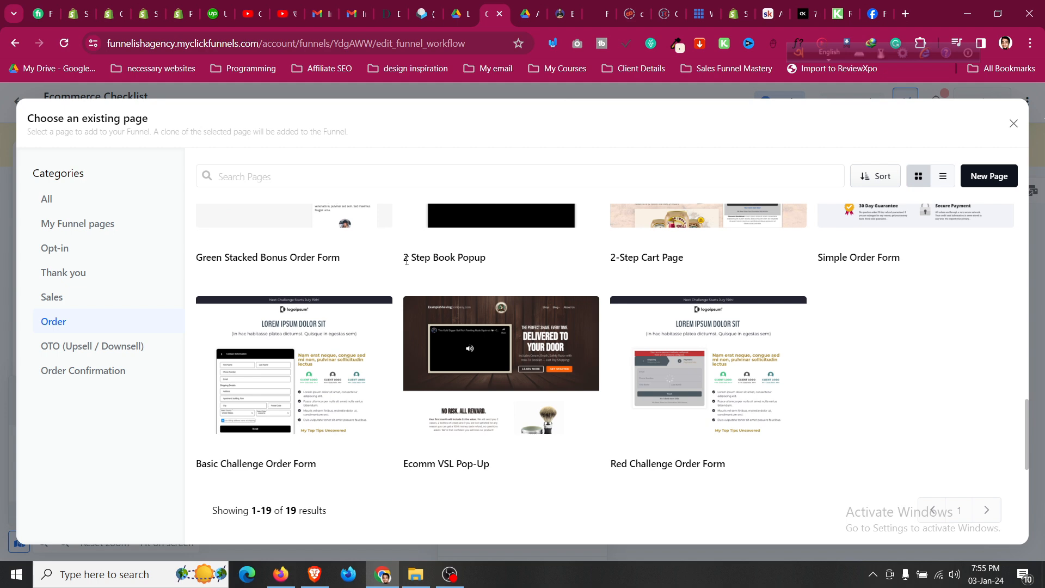
pyautogui.scroll(10, 399, 266)
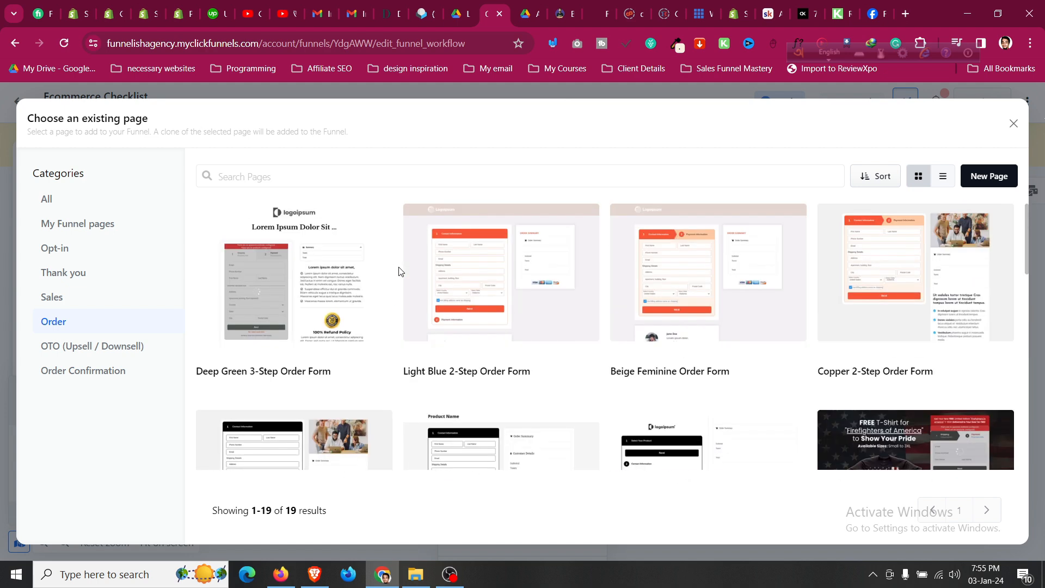
# Create the Order page from Deep Green 3-Step Order Form as 'Ecommerce Framework 3-Step Order Form', search-indexed.
pyautogui.click(302, 272)
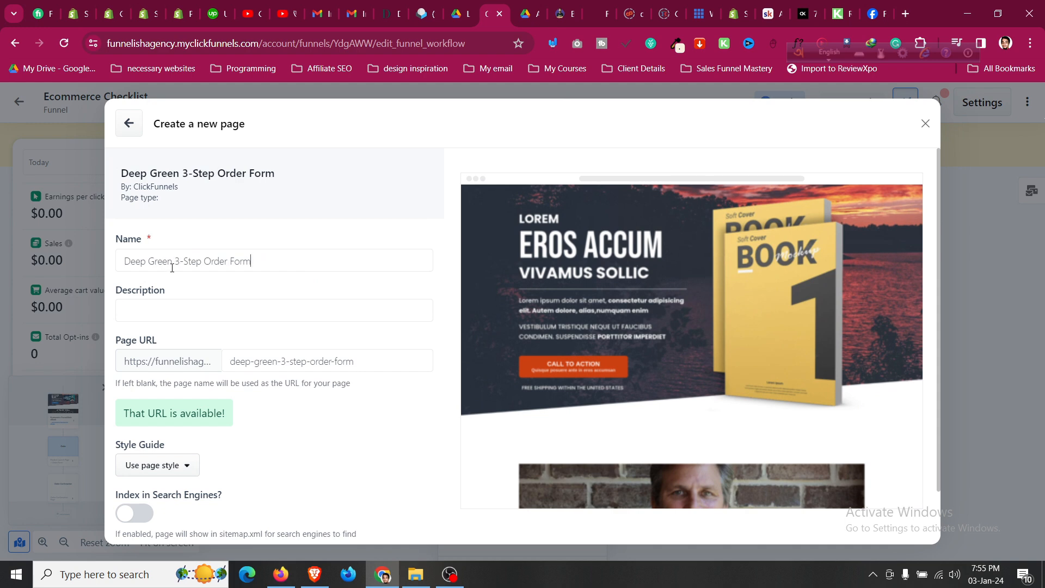
pyautogui.press('BackSpace')
pyautogui.press('BackSpace')
pyautogui.press('BackSpace')
pyautogui.press('BackSpace')
pyautogui.press('BackSpace')
pyautogui.press('BackSpace')
pyautogui.press('BackSpace')
pyautogui.press('BackSpace')
pyautogui.press('BackSpace')
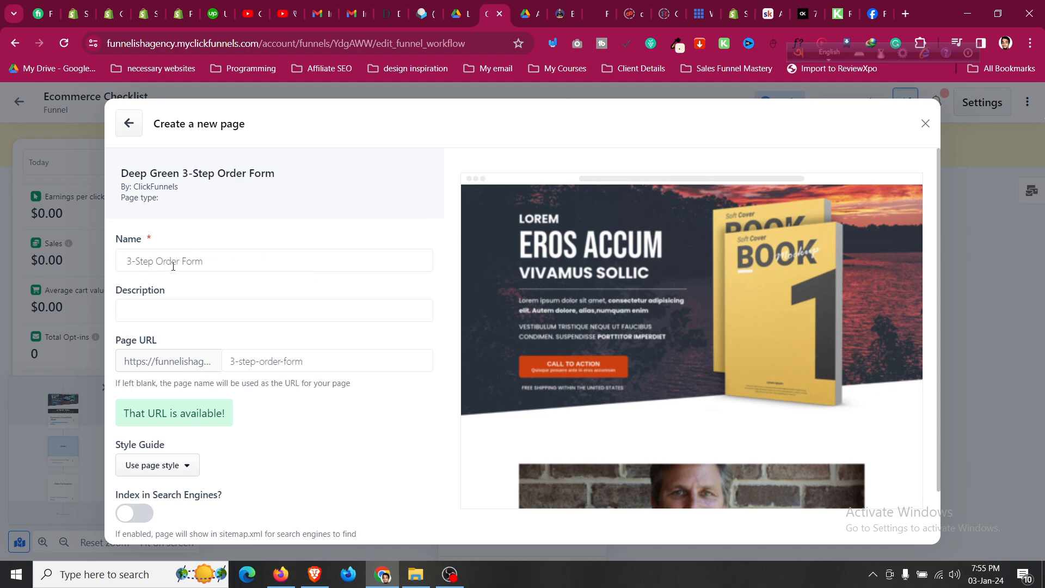
pyautogui.write('Ecommerce-f')
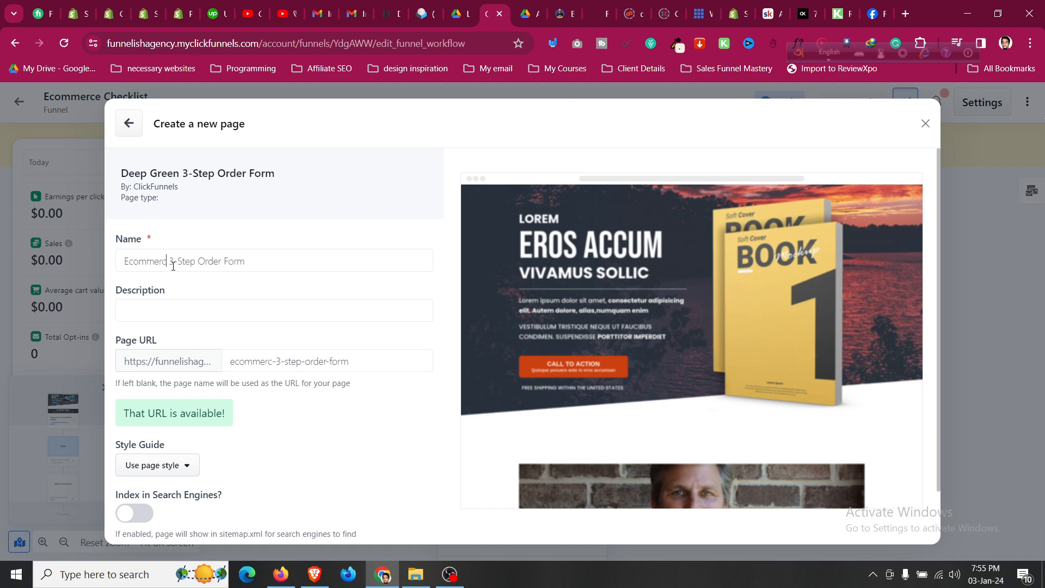
pyautogui.write('ramework')
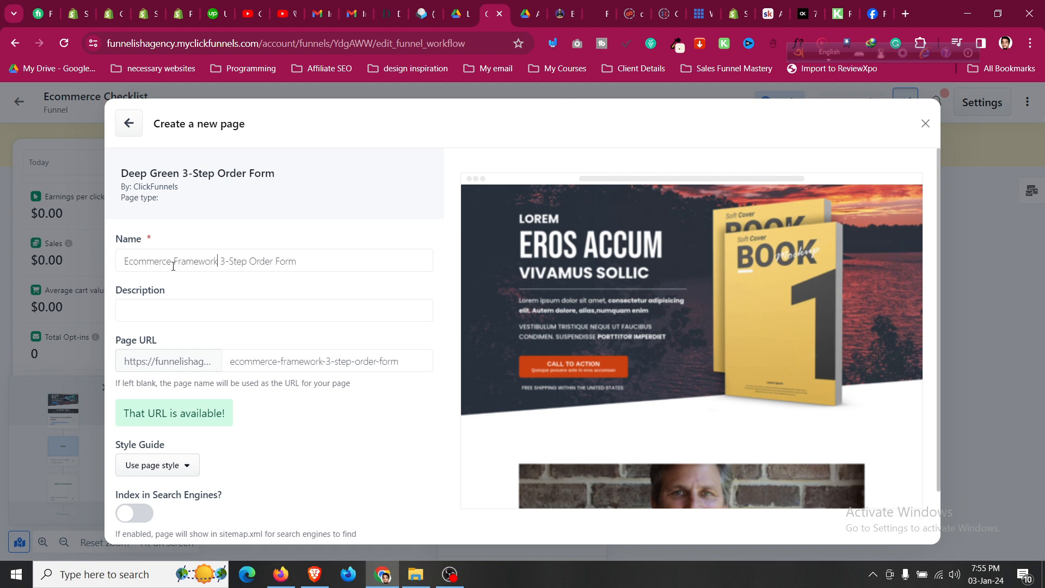
pyautogui.scroll(-1, 268, 449)
pyautogui.click(154, 458)
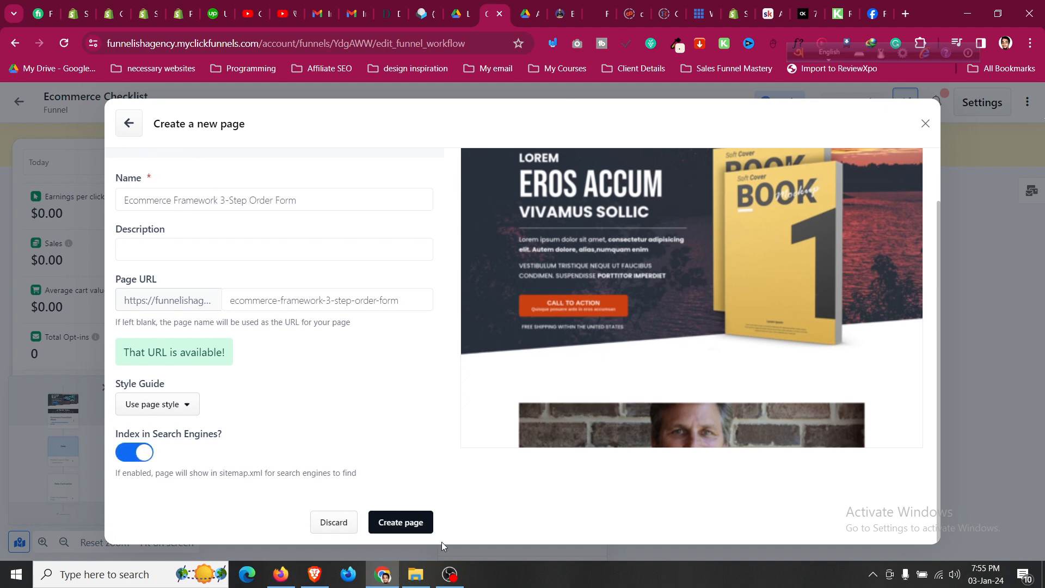
pyautogui.click(409, 522)
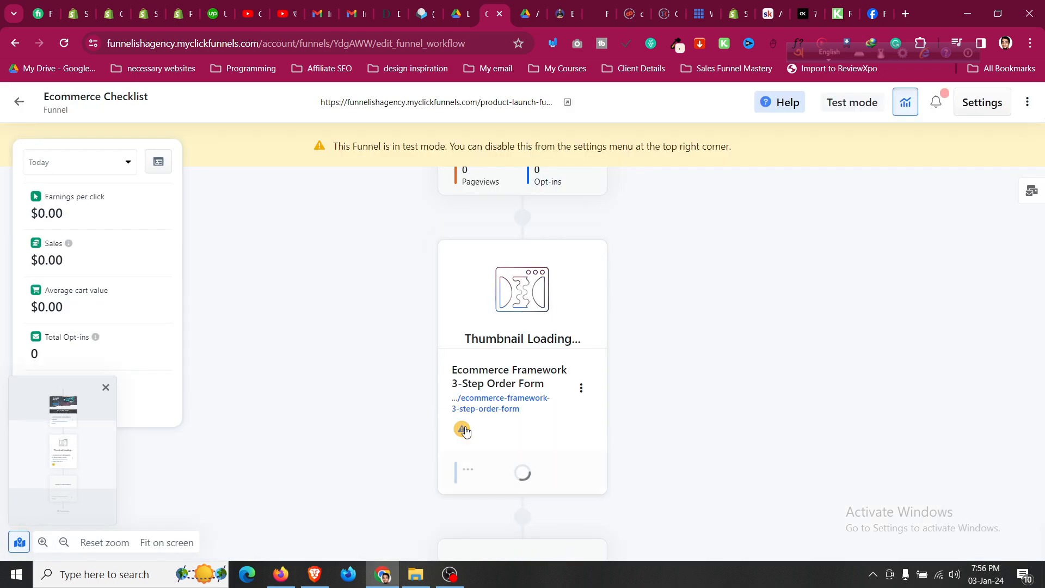
# Attach the $19.99 Ecommerce Conversion Boosting Checklist product to the order form step.
pyautogui.click(462, 429)
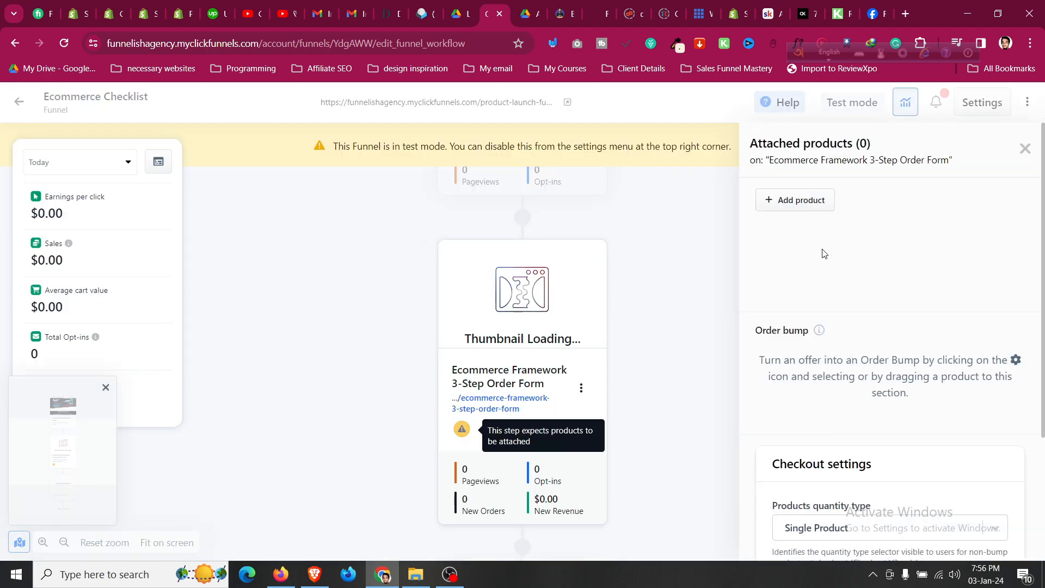
pyautogui.click(798, 201)
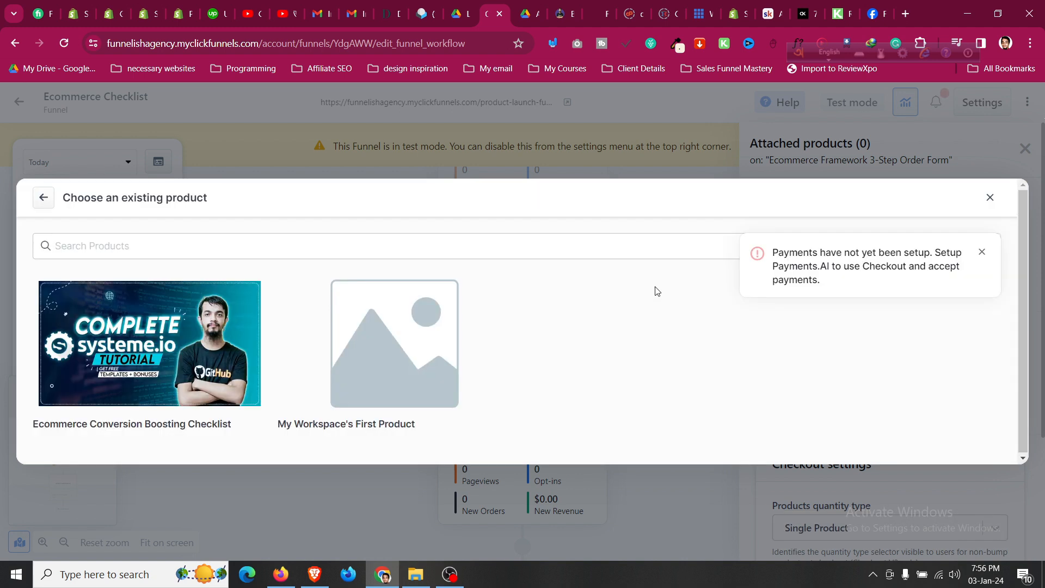
pyautogui.click(142, 351)
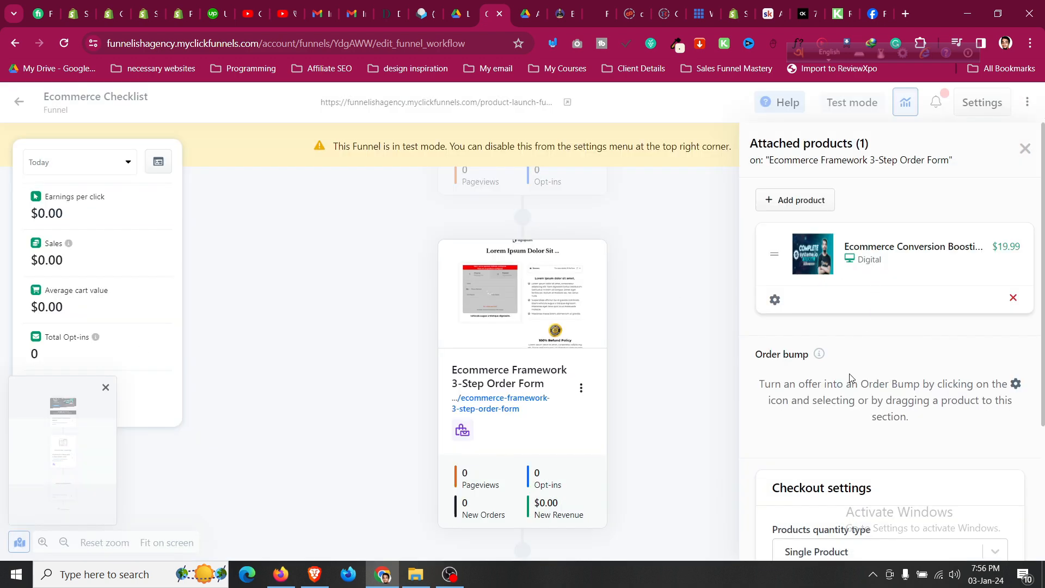
pyautogui.scroll(-3, 850, 376)
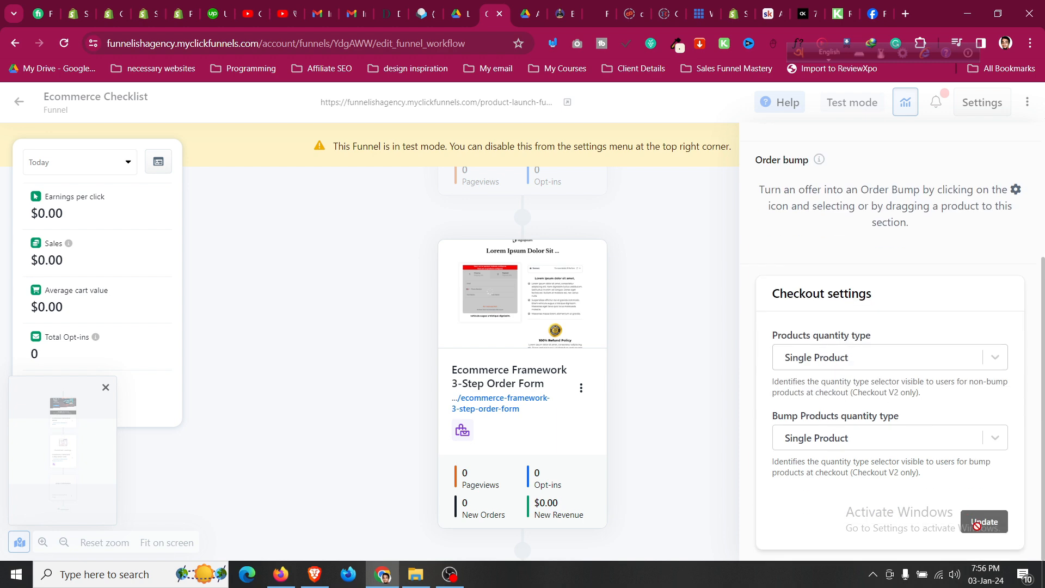
pyautogui.scroll(3, 947, 373)
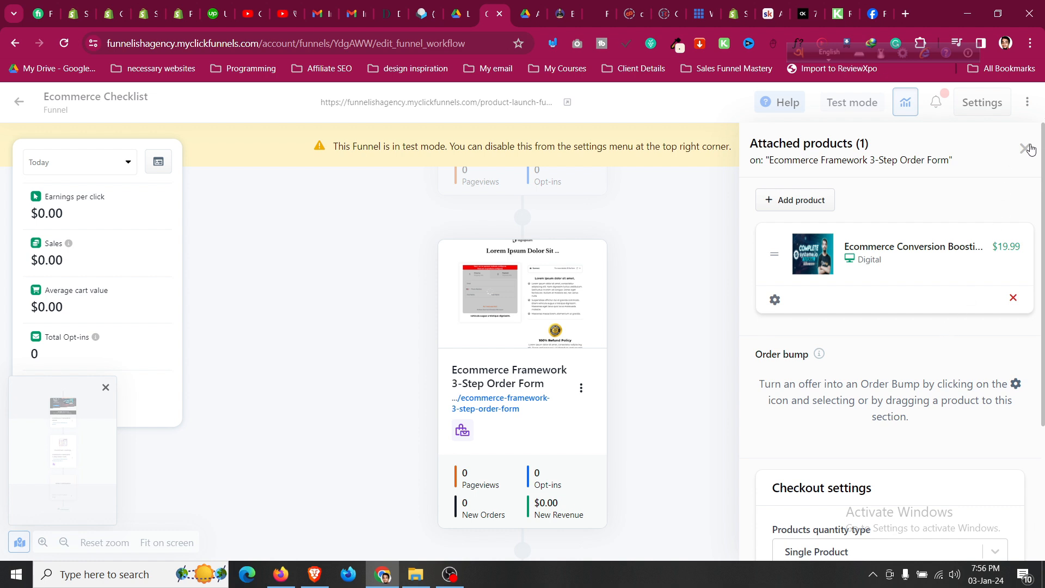
pyautogui.scroll(-3, 1029, 303)
pyautogui.scroll(3, 1029, 149)
pyautogui.click(1024, 149)
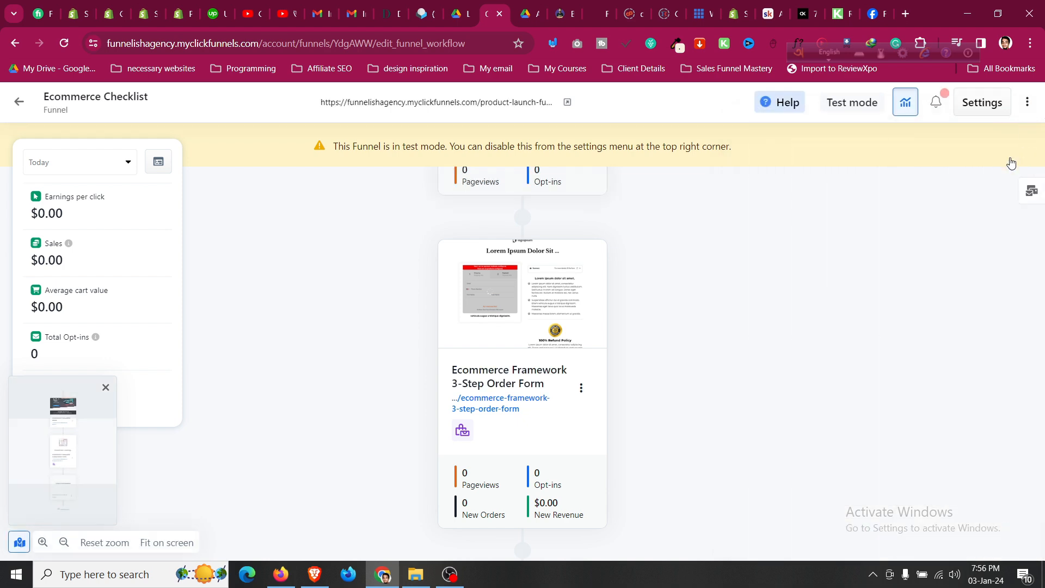
pyautogui.scroll(-4, 483, 402)
pyautogui.scroll(4, 522, 271)
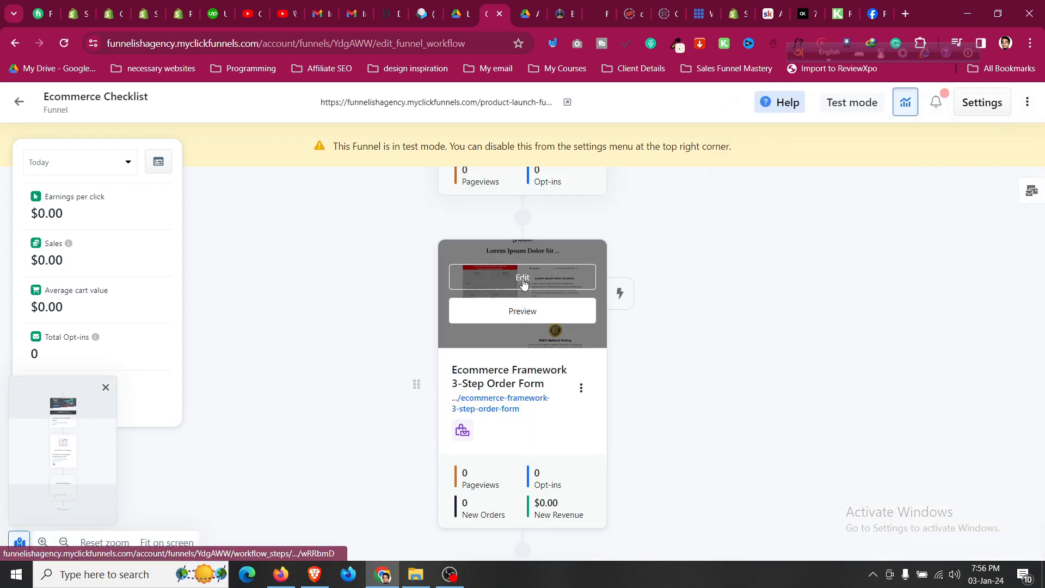
# Review the order form in the editor, with the checklist at $19.99, then go to Order Confirmation.
pyautogui.click(524, 278)
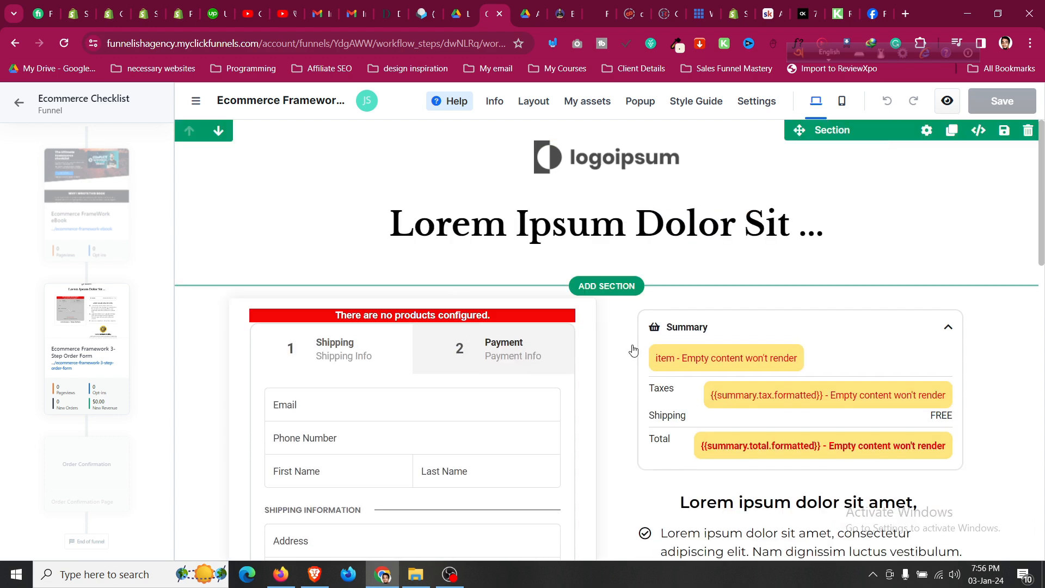
pyautogui.scroll(-4, 687, 341)
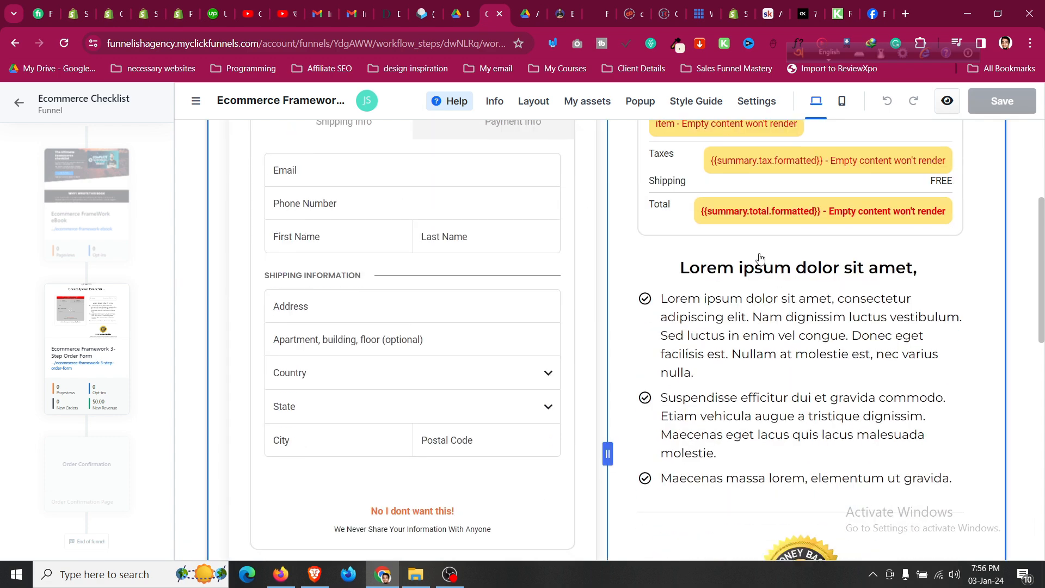
pyautogui.scroll(-4, 759, 266)
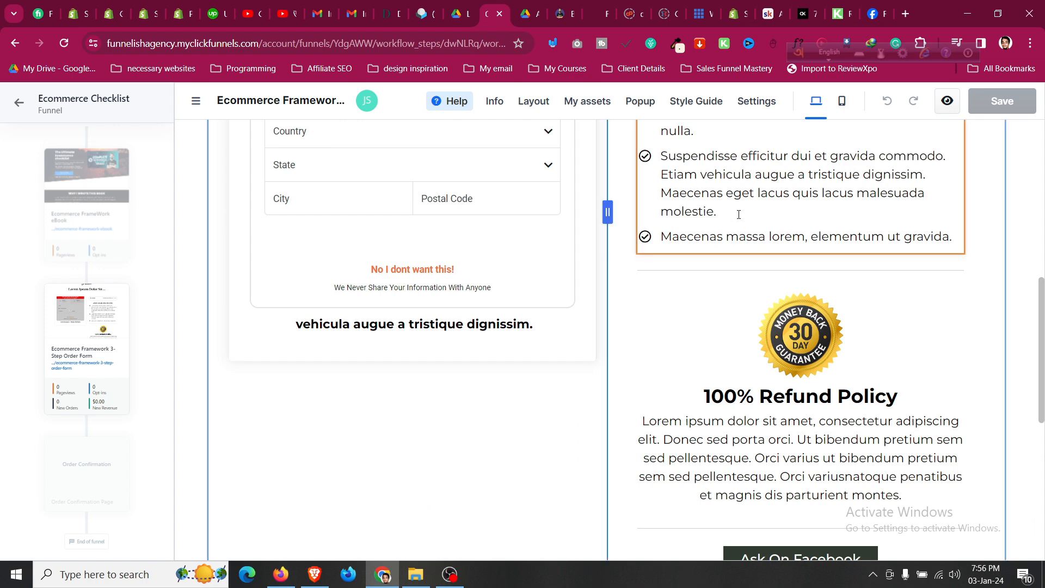
pyautogui.scroll(5, 738, 218)
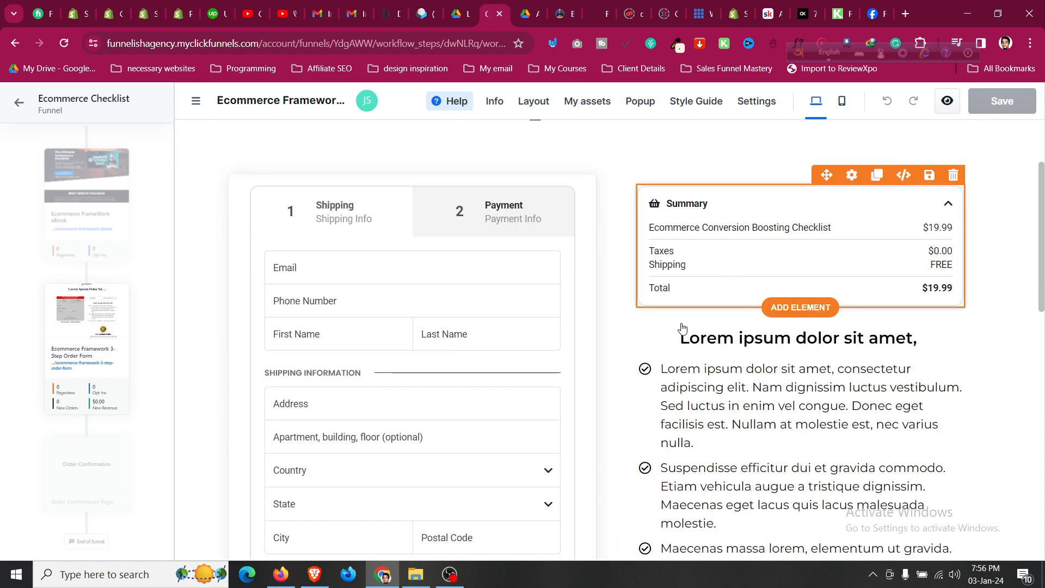
pyautogui.scroll(-10, 680, 314)
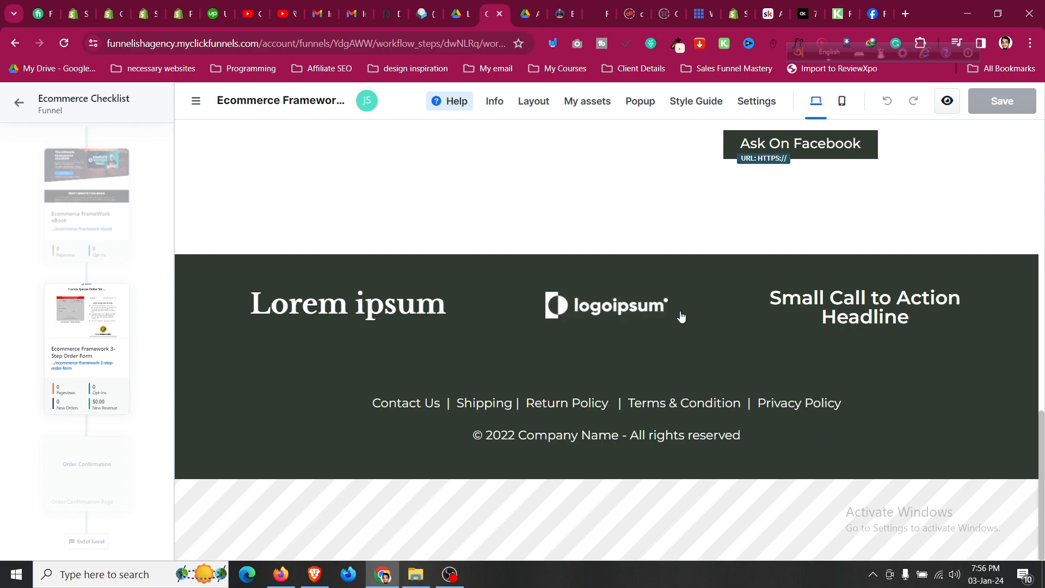
pyautogui.scroll(15, 681, 316)
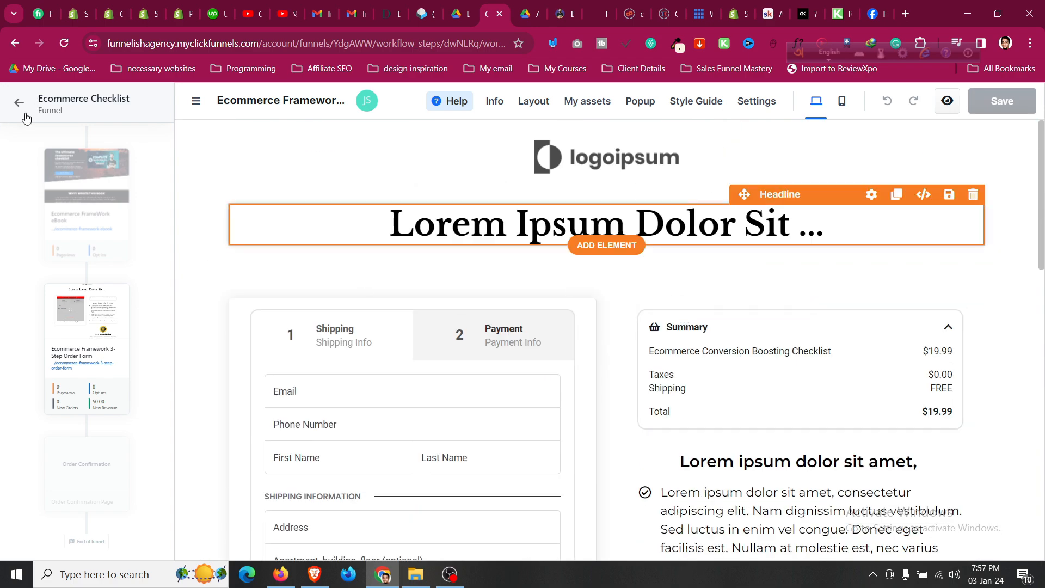
pyautogui.scroll(-3, 90, 327)
pyautogui.click(96, 331)
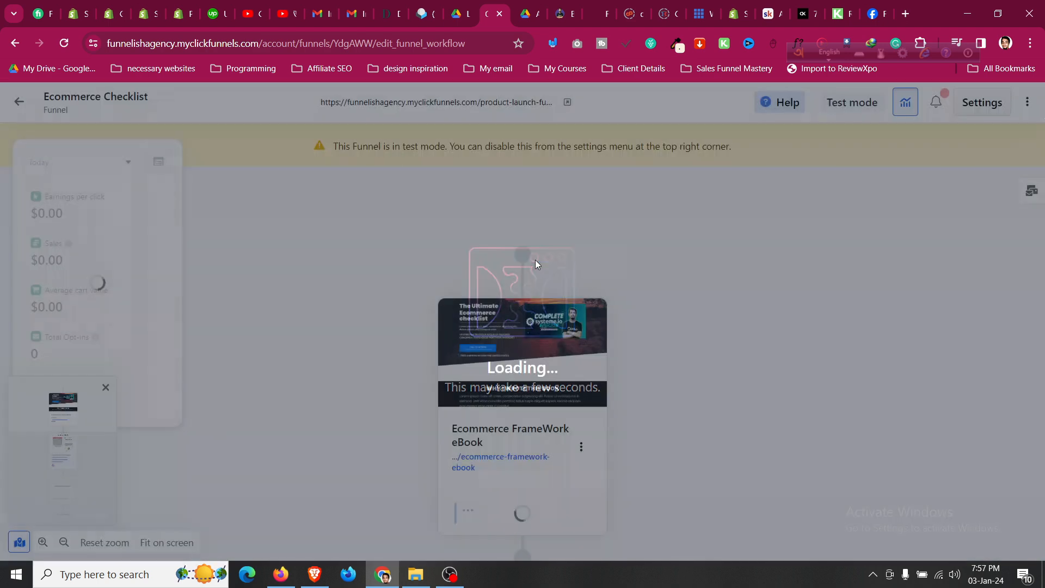
# Pick the List Building Order Confirmation Page template for the empty Order Confirmation step.
pyautogui.scroll(-10, 558, 357)
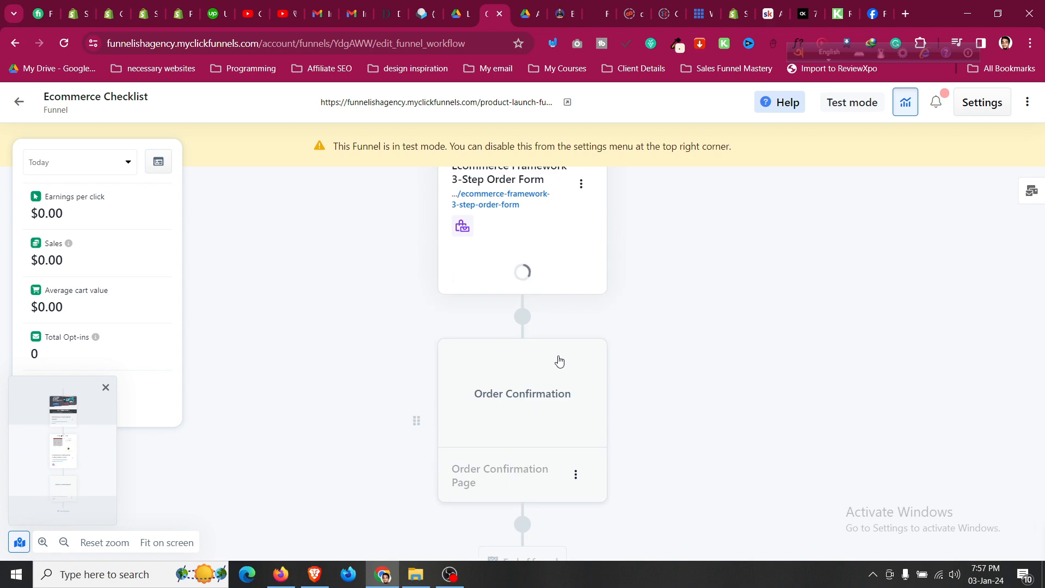
pyautogui.scroll(-1, 533, 381)
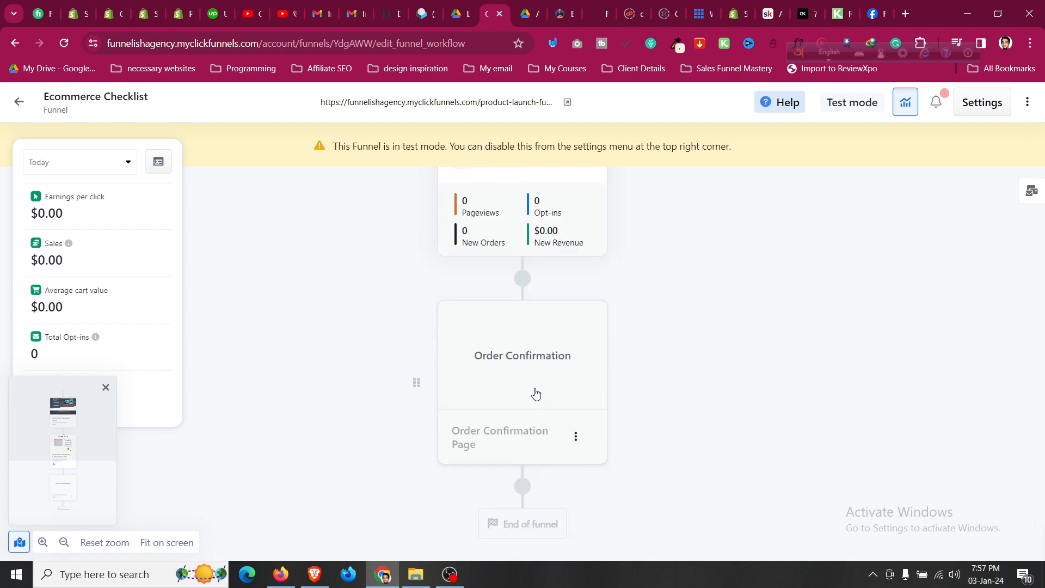
pyautogui.click(530, 370)
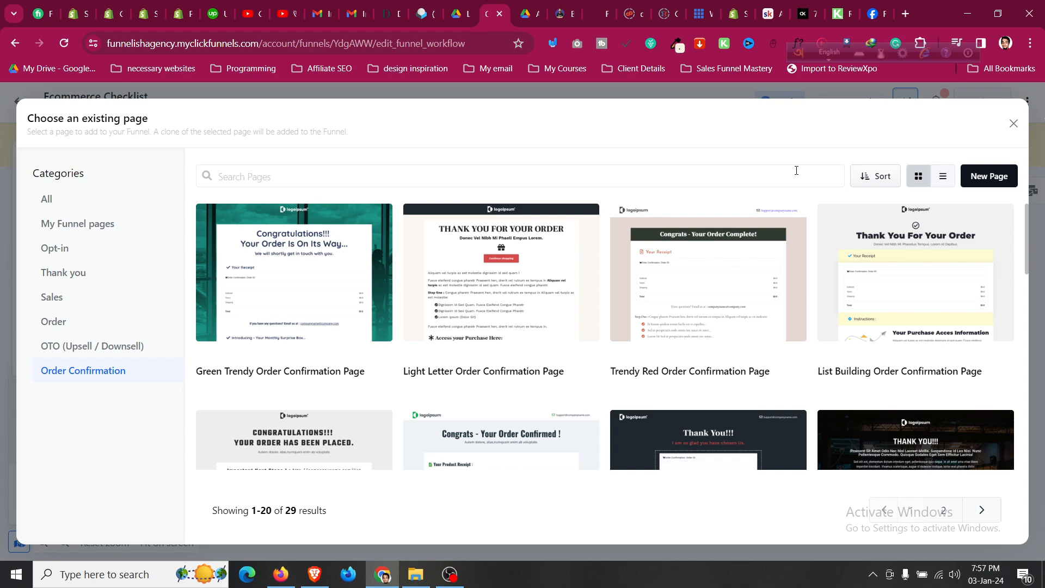
pyautogui.scroll(-15, 811, 271)
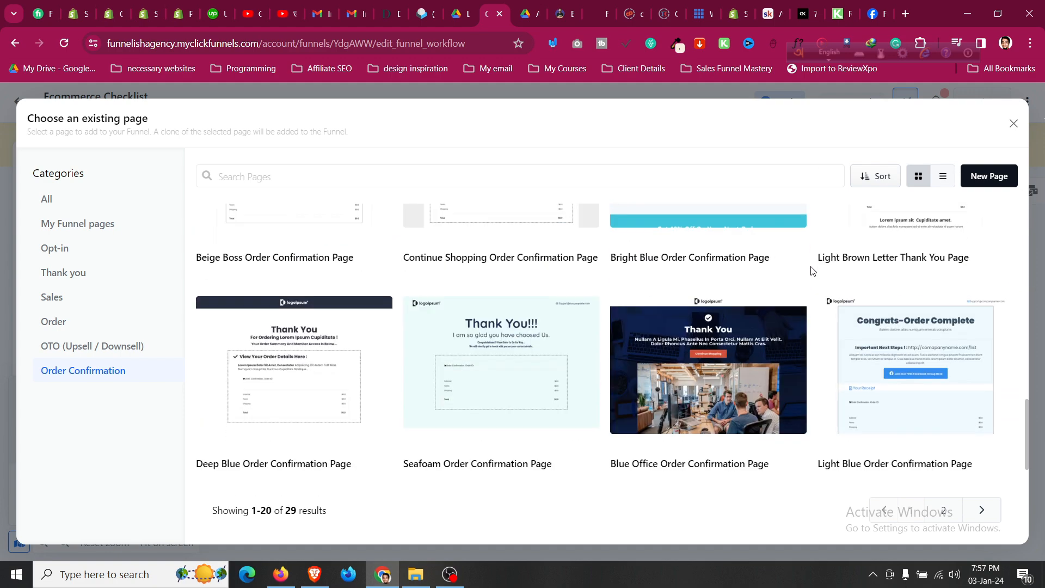
pyautogui.scroll(15, 812, 270)
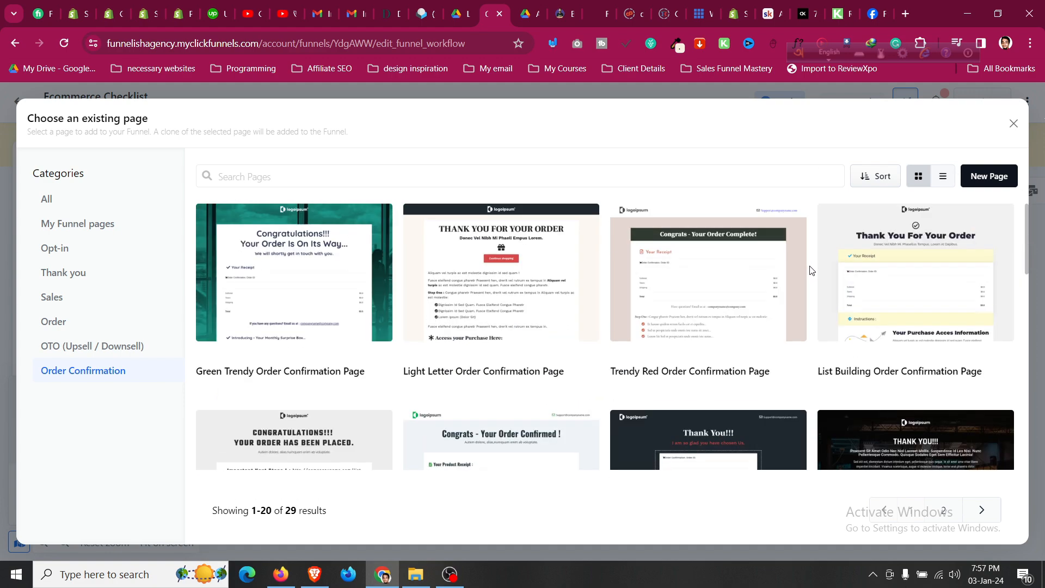
pyautogui.moveTo(914, 258)
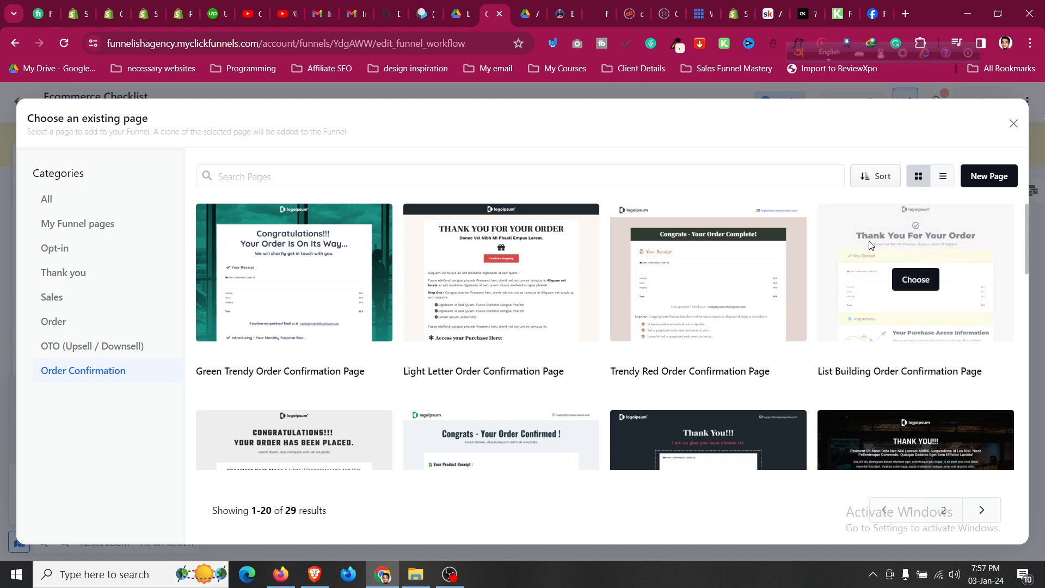
pyautogui.scroll(-7, 868, 242)
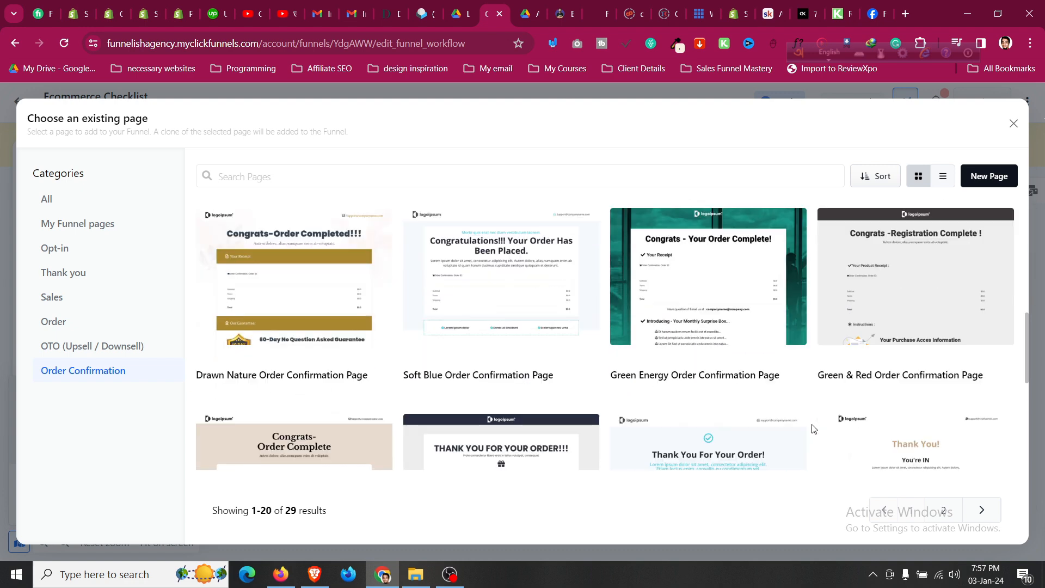
pyautogui.scroll(7, 812, 429)
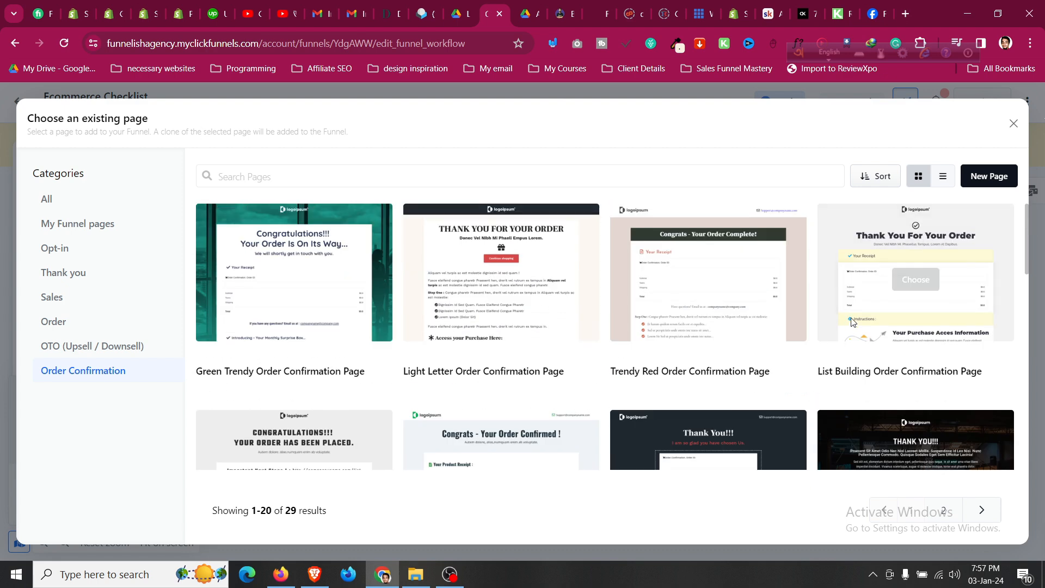
pyautogui.click(904, 280)
# Remove 'List Building' from the name and create the 'Order Confirmation Page'.
pyautogui.scroll(-1, 682, 276)
pyautogui.scroll(1, 231, 299)
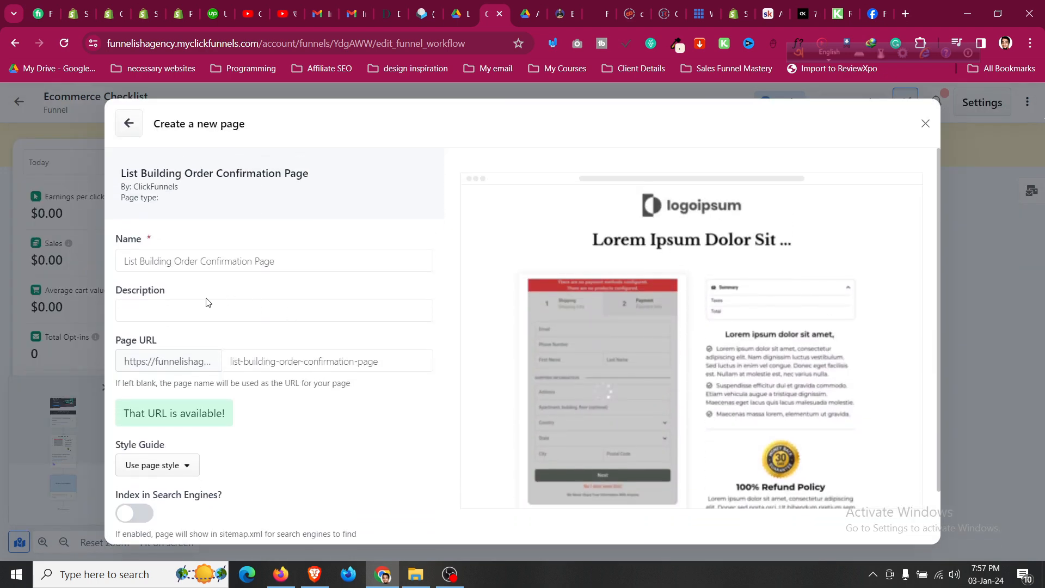
pyautogui.moveTo(172, 261); pyautogui.dragTo(114, 271)
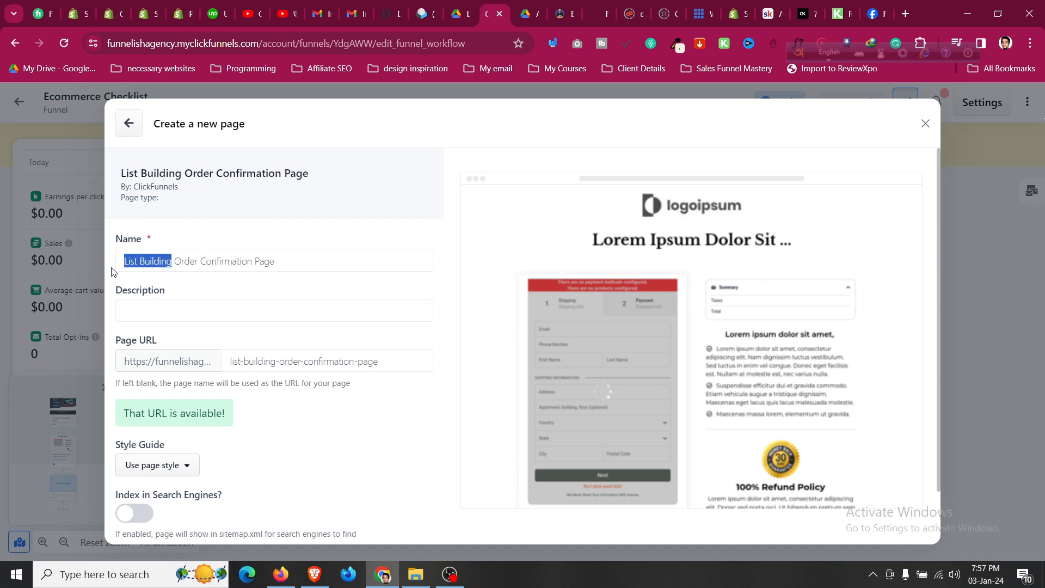
pyautogui.press('BackSpace')
pyautogui.scroll(-1, 265, 511)
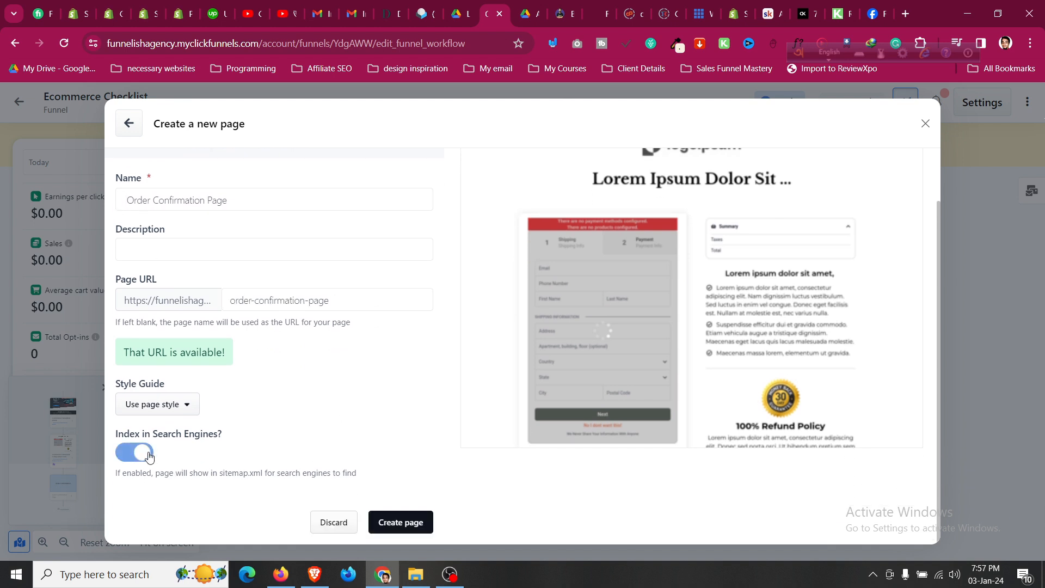
pyautogui.click(398, 524)
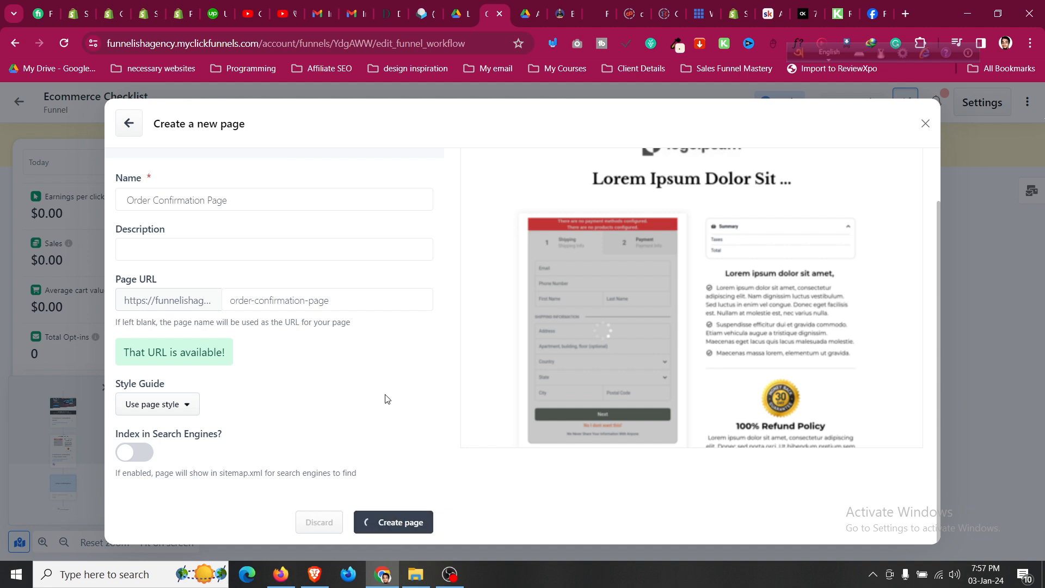
pyautogui.scroll(1, 383, 397)
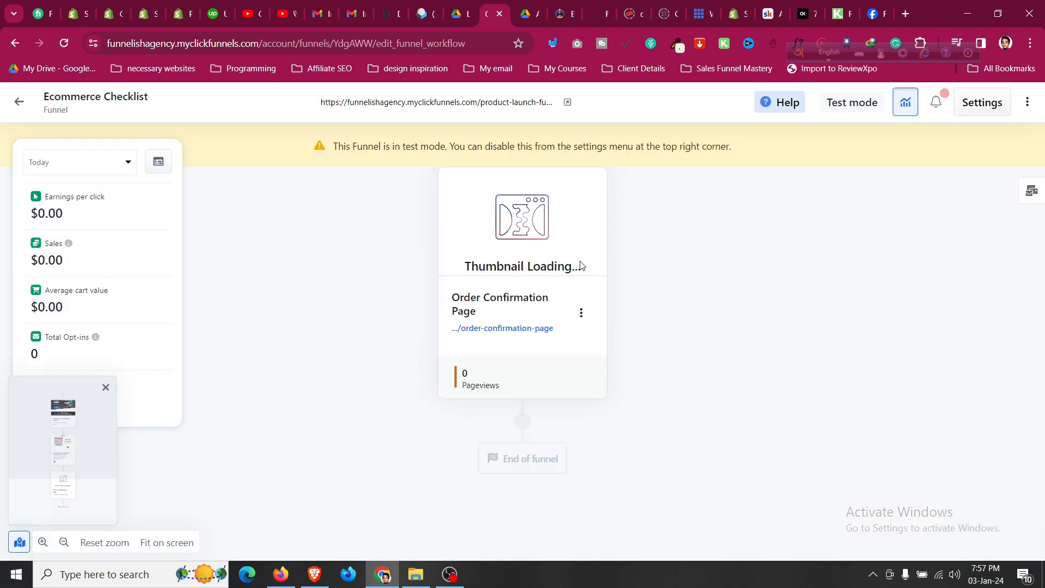
# Change the Order Confirmation Page subheadline to 'Please Check Your Email To Receive Ebook PDF'.
pyautogui.moveTo(570, 260)
pyautogui.click(552, 211)
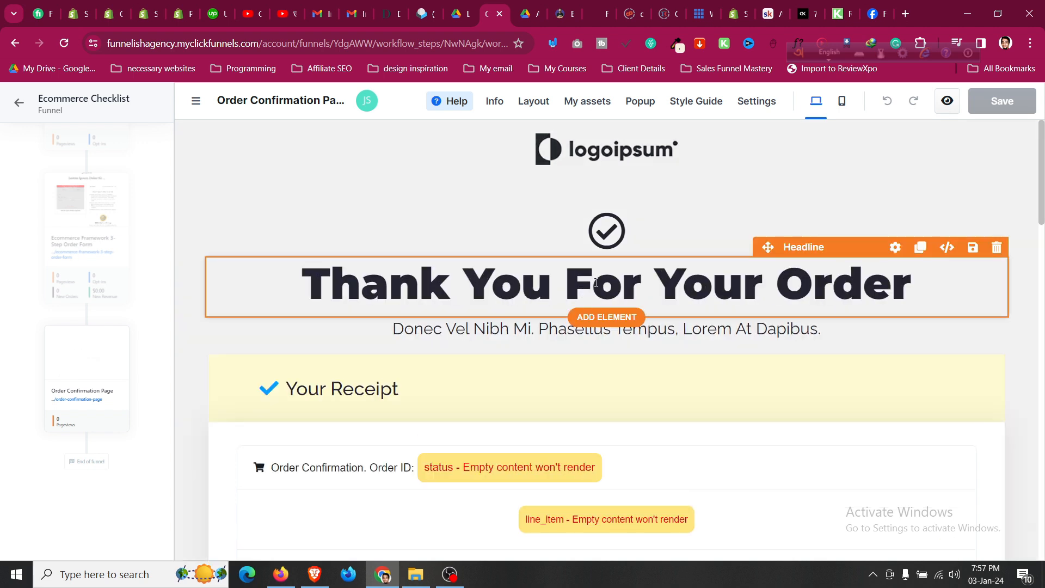
pyautogui.tripleClick(508, 328)
pyautogui.write('Please ')
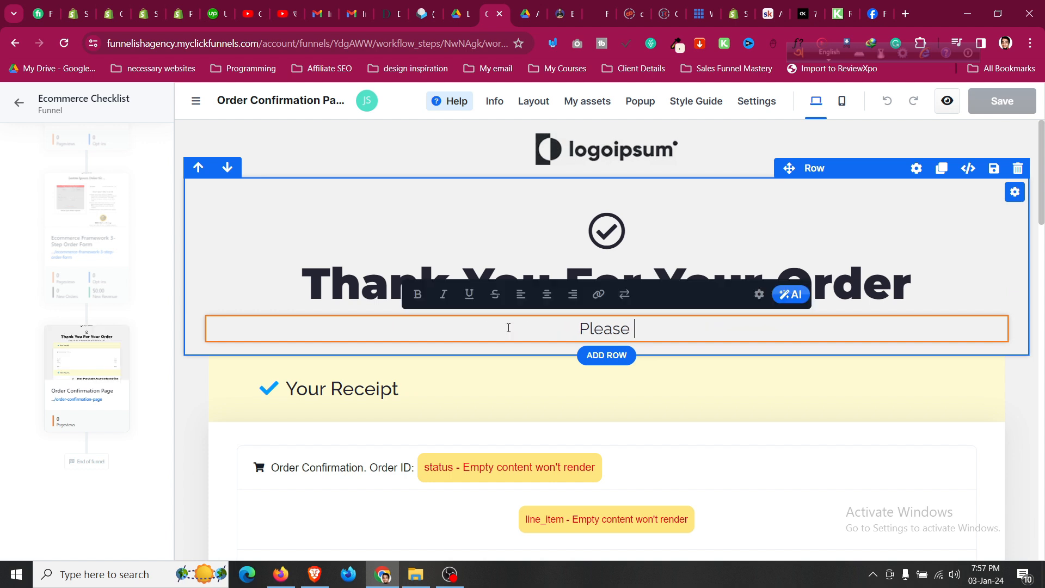
pyautogui.write('Check Your Email To')
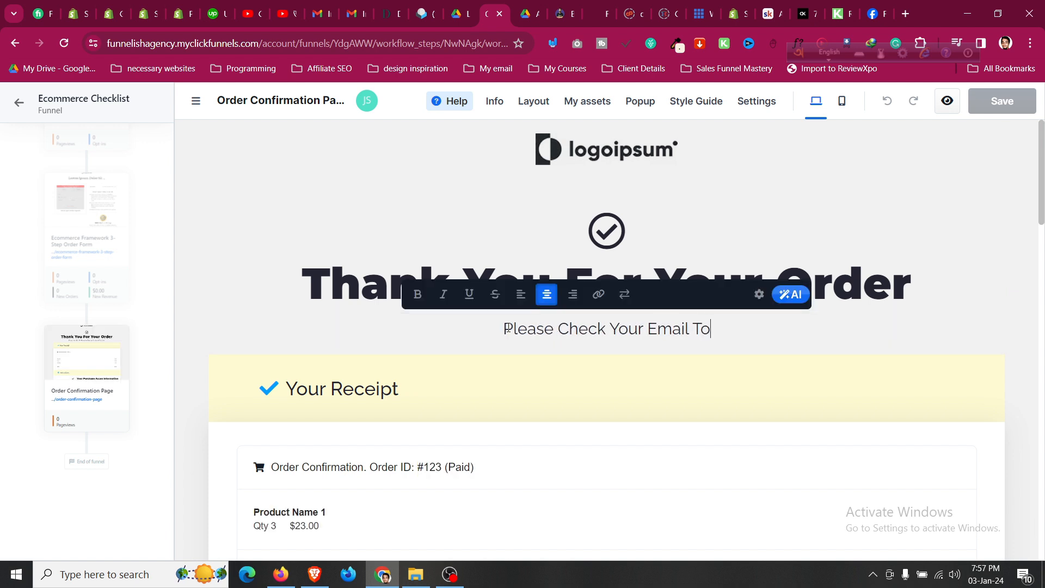
pyautogui.write(' Receive ')
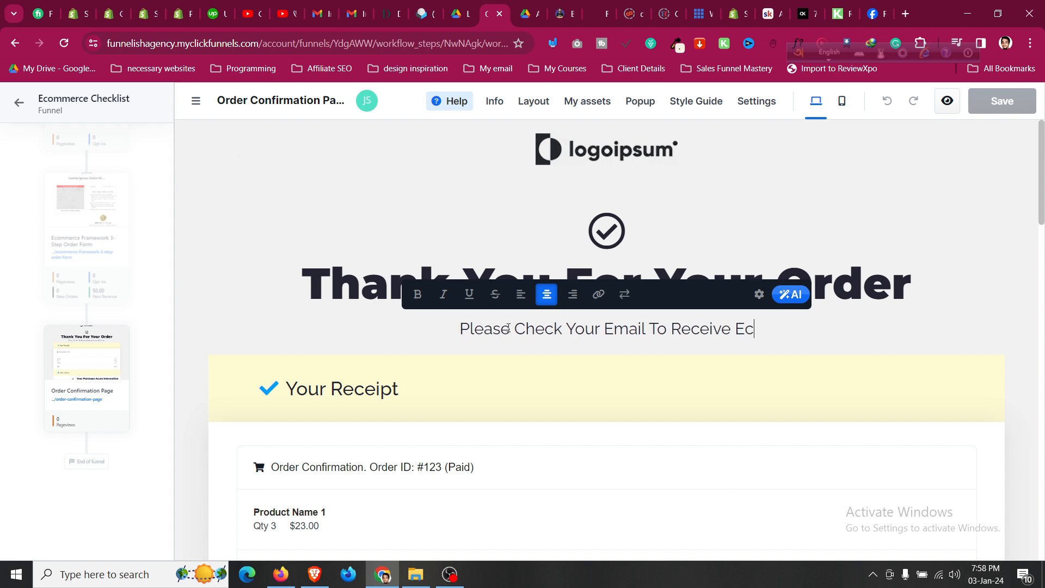
pyautogui.write('Ebook PDF')
pyautogui.click(601, 188)
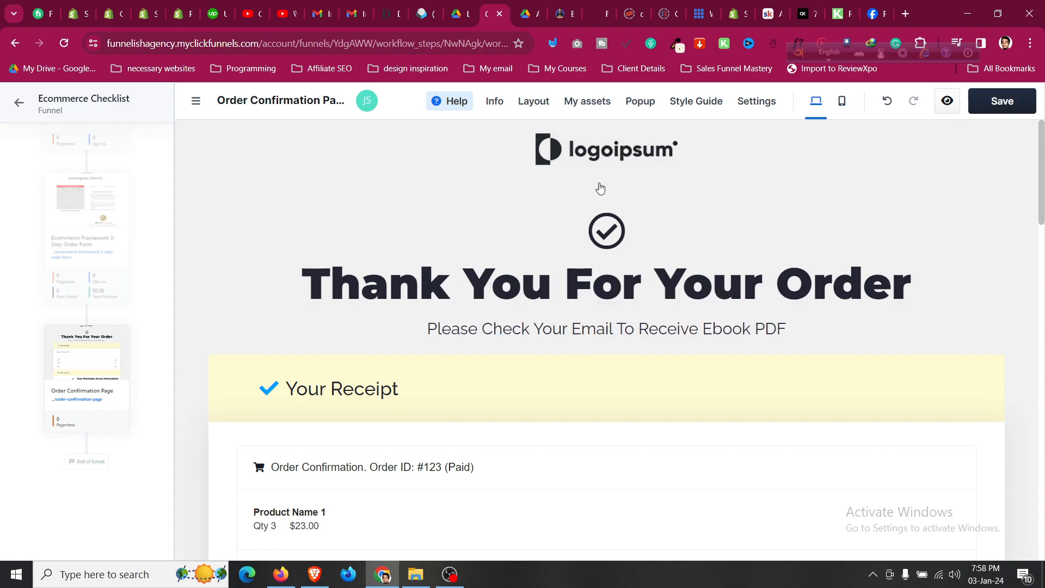
# Review the Thank You For Your Order layout and save the page changes.
pyautogui.scroll(-15, 574, 226)
pyautogui.scroll(-2, 576, 254)
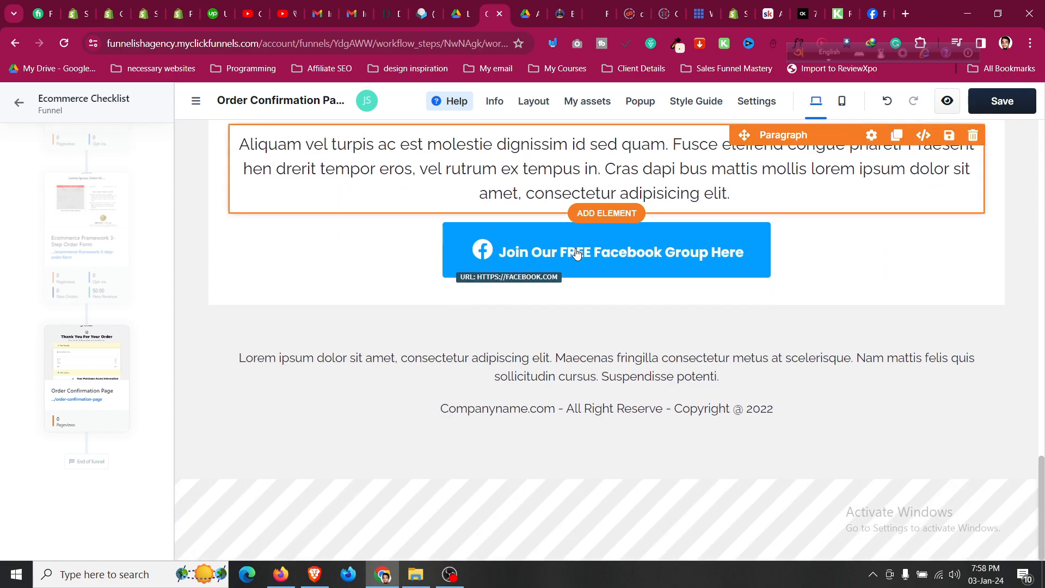
pyautogui.scroll(1, 696, 285)
pyautogui.scroll(8, 696, 285)
pyautogui.scroll(-9, 695, 284)
pyautogui.scroll(-1, 695, 285)
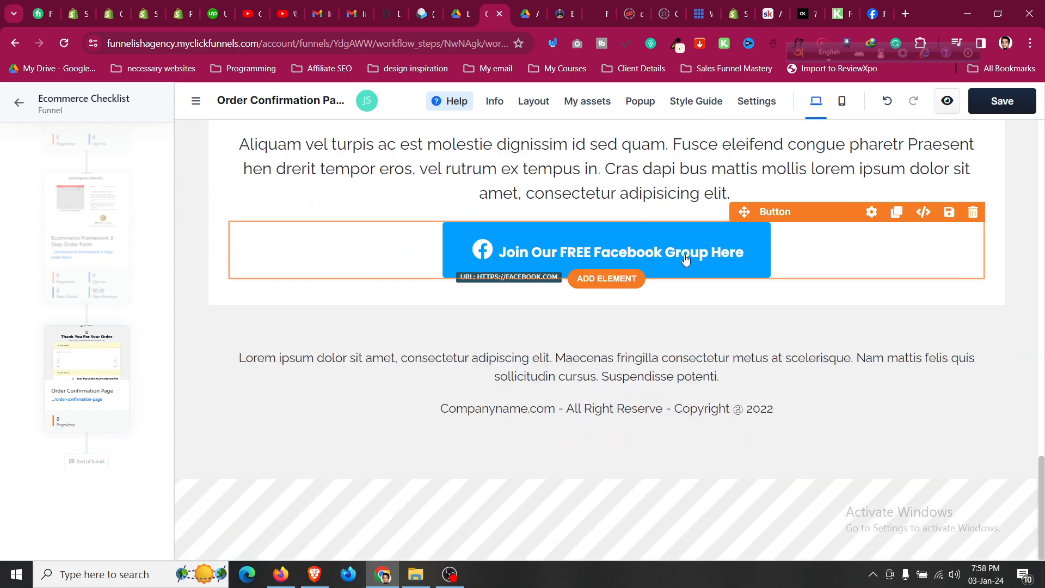
pyautogui.scroll(12, 683, 259)
pyautogui.scroll(5, 434, 373)
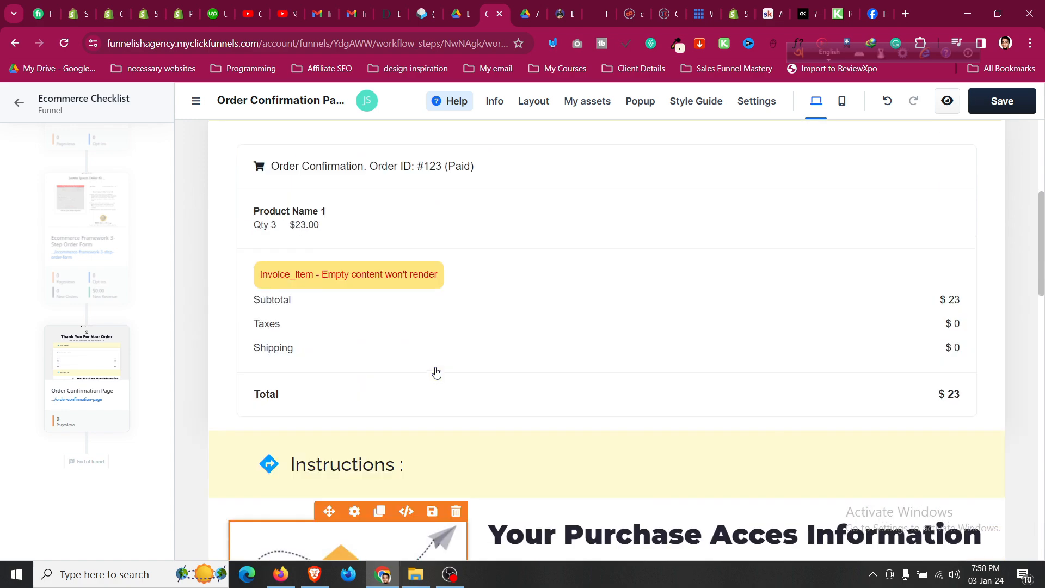
pyautogui.scroll(-6, 618, 352)
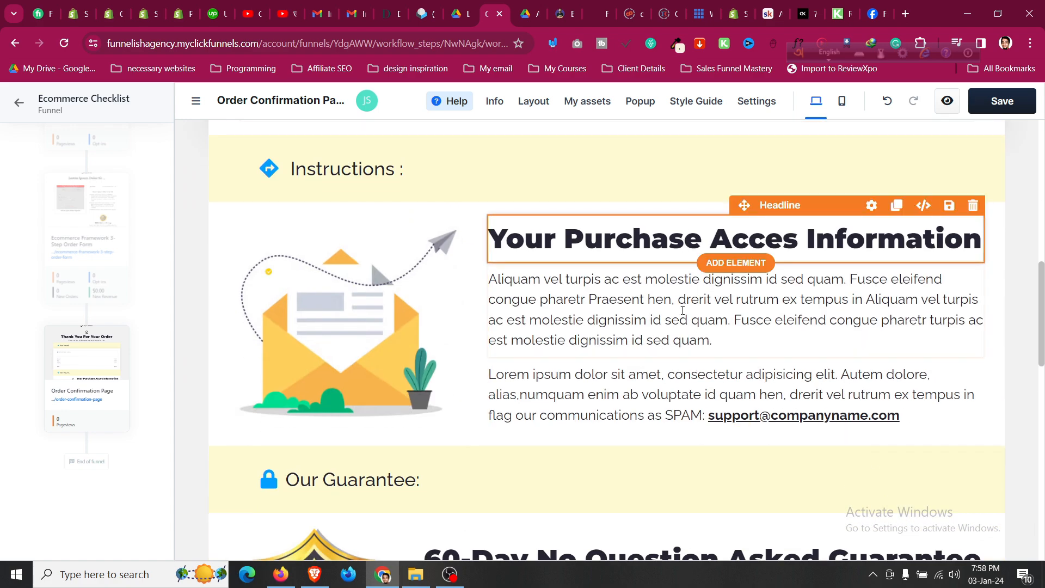
pyautogui.scroll(8, 689, 375)
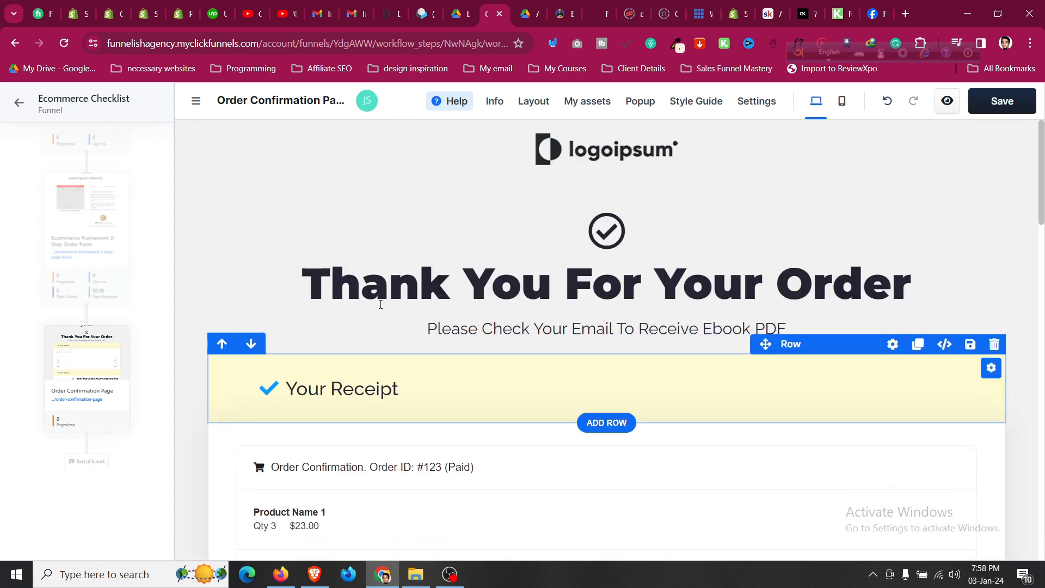
pyautogui.scroll(-10, 389, 381)
pyautogui.click(1002, 103)
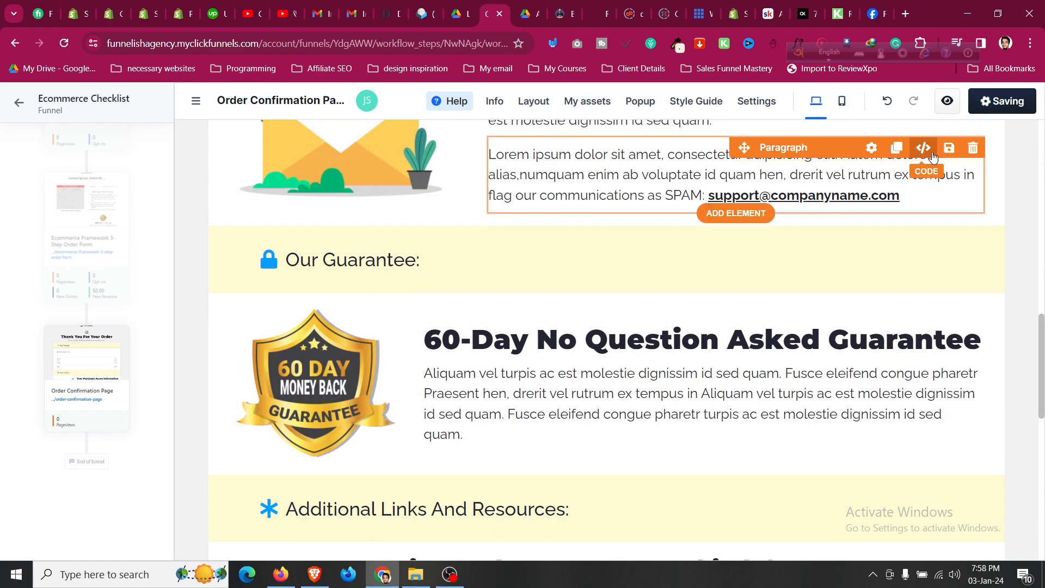
pyautogui.scroll(6, 527, 353)
pyautogui.scroll(10, 528, 354)
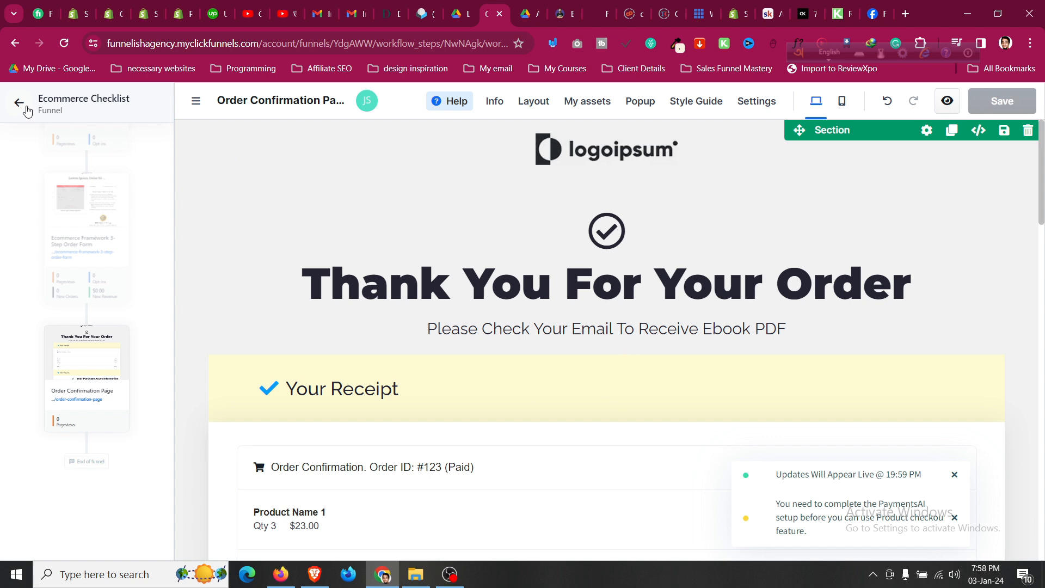
# Return to the funnel overview and copy the opt-in page's live link.
pyautogui.click(24, 108)
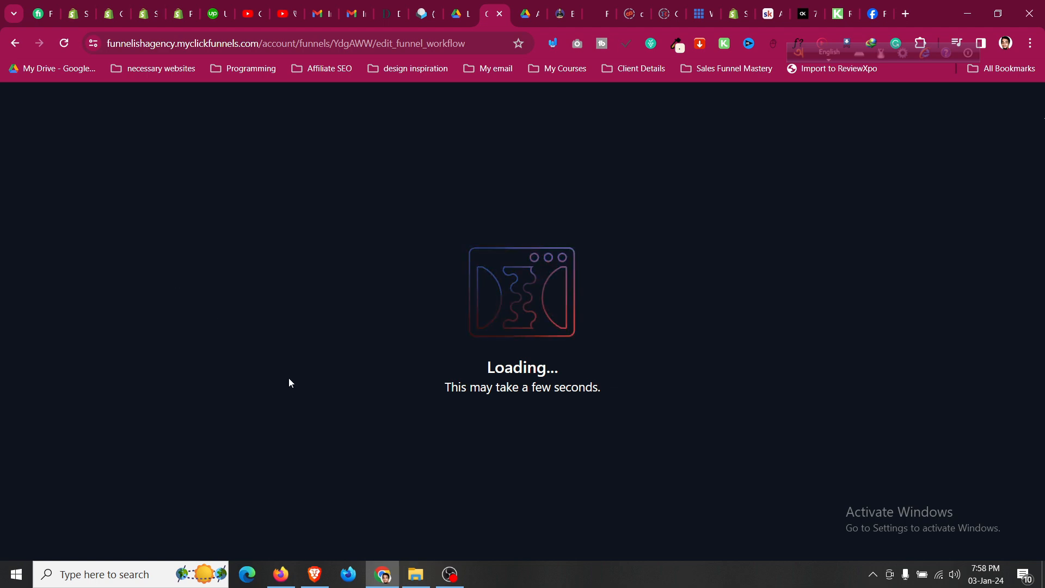
pyautogui.scroll(-1, 480, 428)
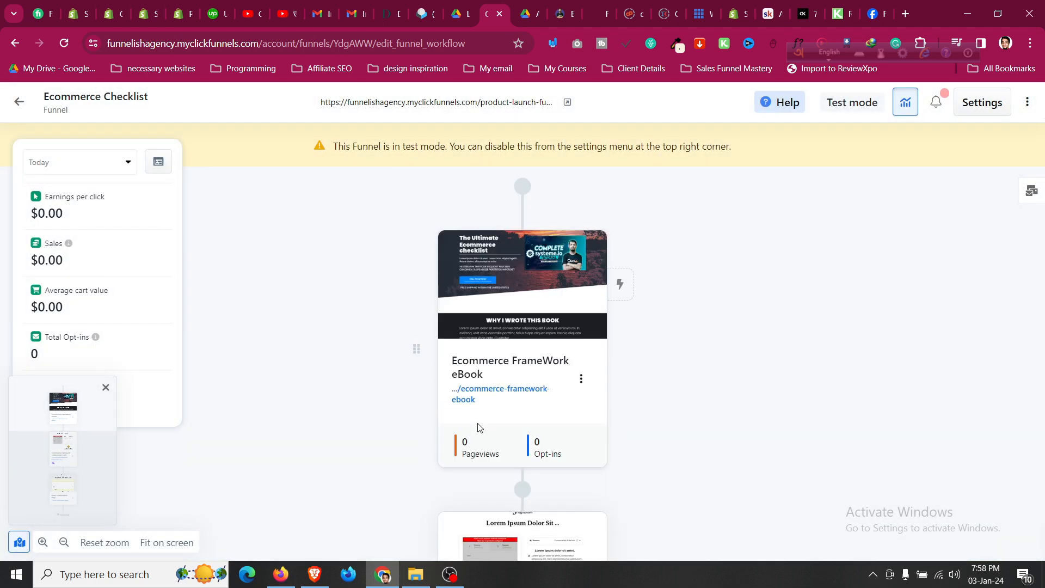
pyautogui.moveTo(520, 283)
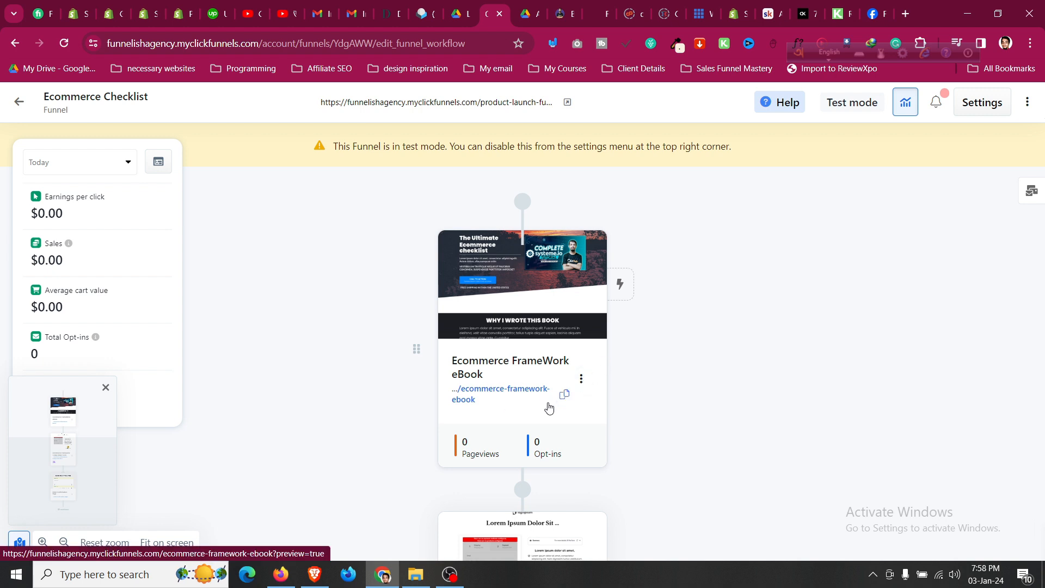
pyautogui.click(564, 397)
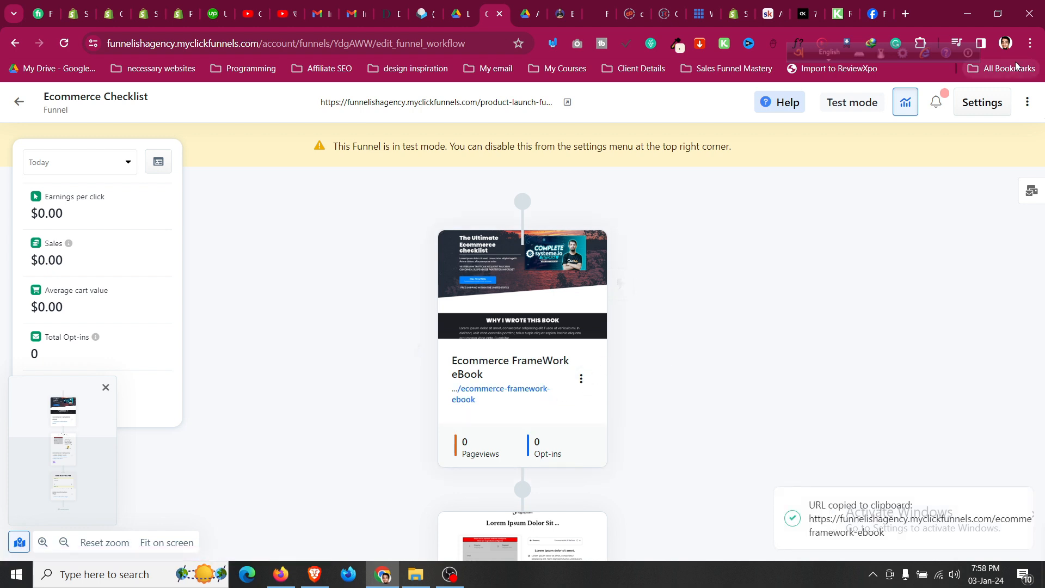
# Load the copied opt-in page link in a new Incognito window.
pyautogui.click(1027, 44)
pyautogui.click(973, 110)
pyautogui.hotkey('ctrl', 'v')
pyautogui.press('Return')
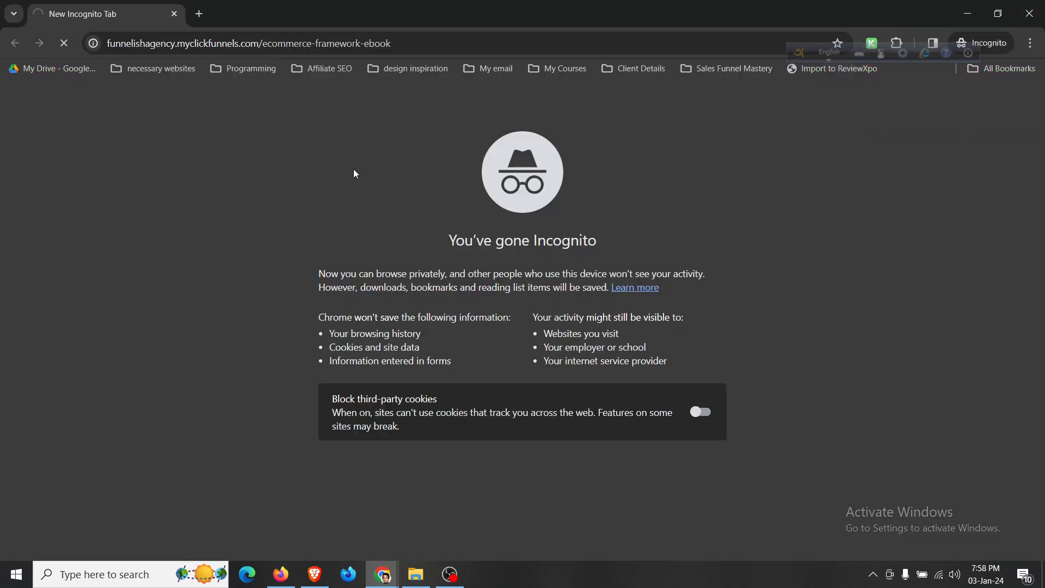
pyautogui.click(344, 44)
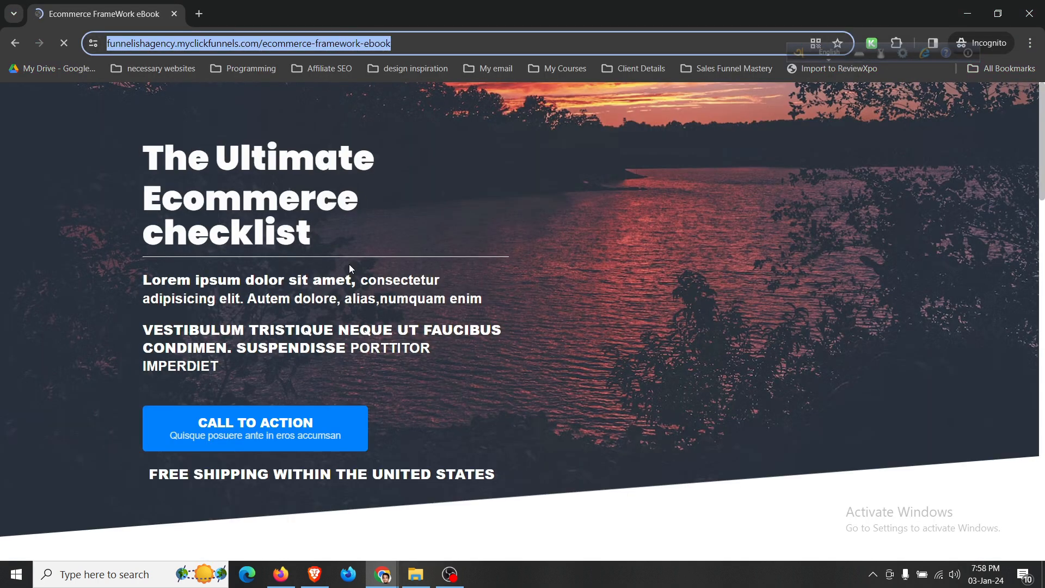
# Autofill and submit the Call to Action pop-up form, then review the 3-step order form.
pyautogui.scroll(-2, 364, 303)
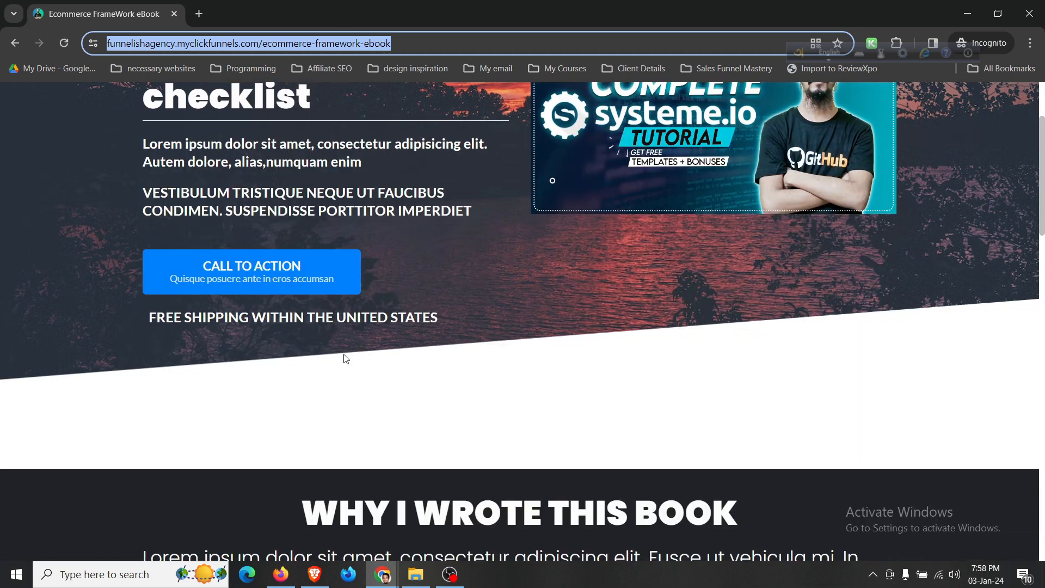
pyautogui.click(295, 289)
pyautogui.click(492, 288)
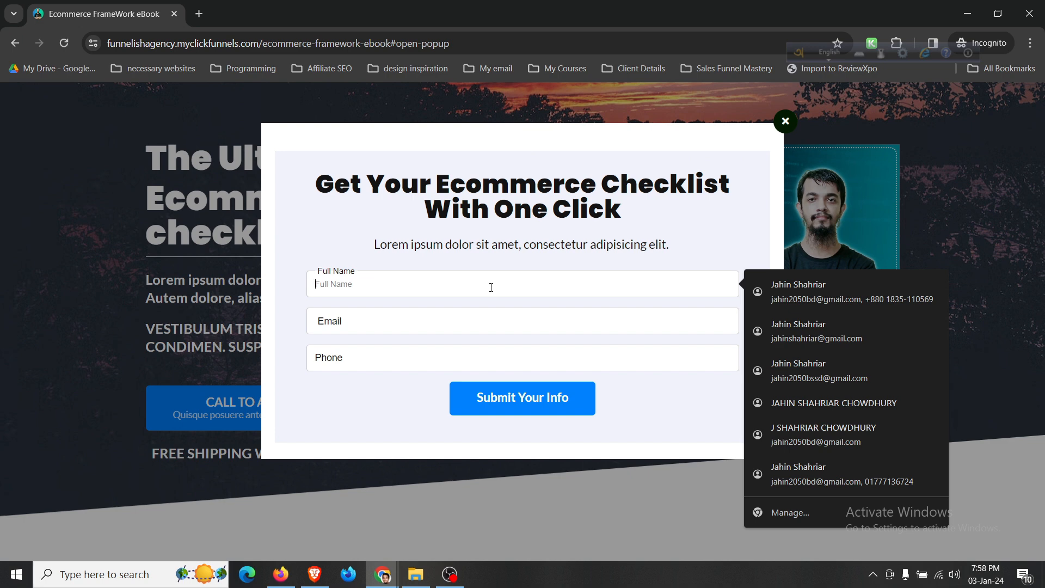
pyautogui.click(935, 294)
pyautogui.click(351, 325)
pyautogui.click(375, 360)
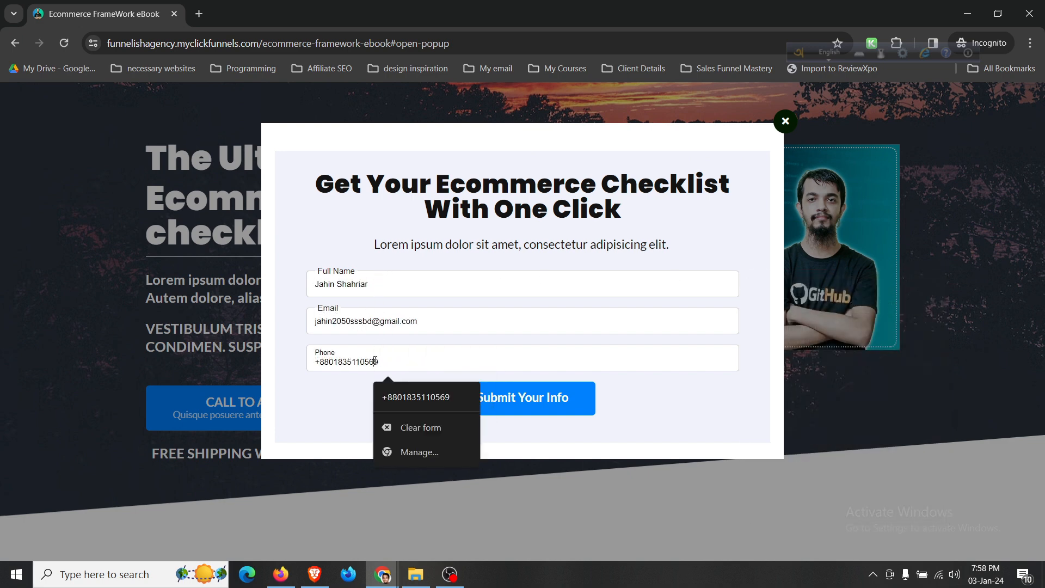
pyautogui.click(471, 384)
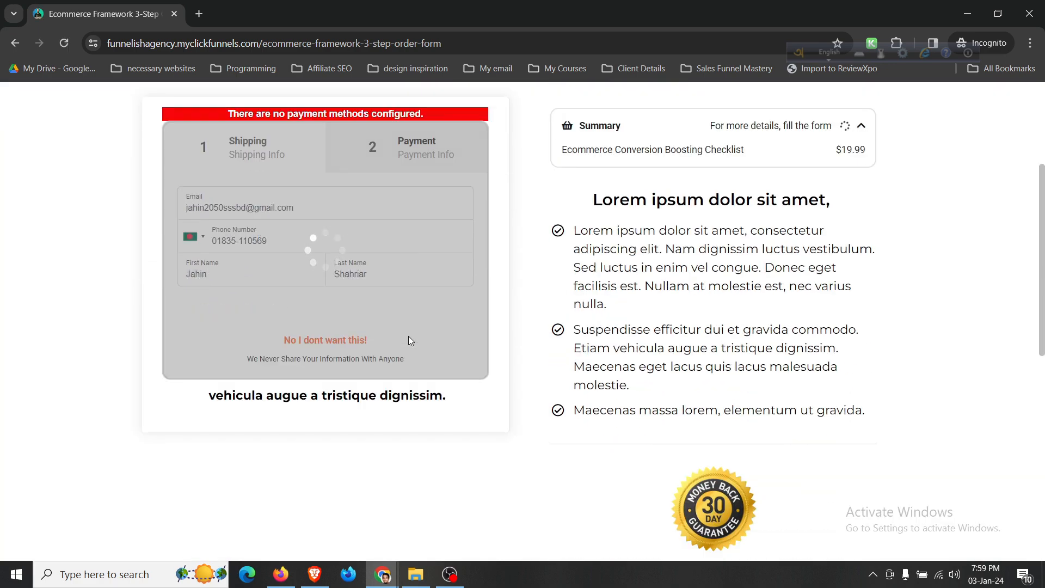
pyautogui.scroll(-3, 410, 340)
pyautogui.scroll(-4, 410, 341)
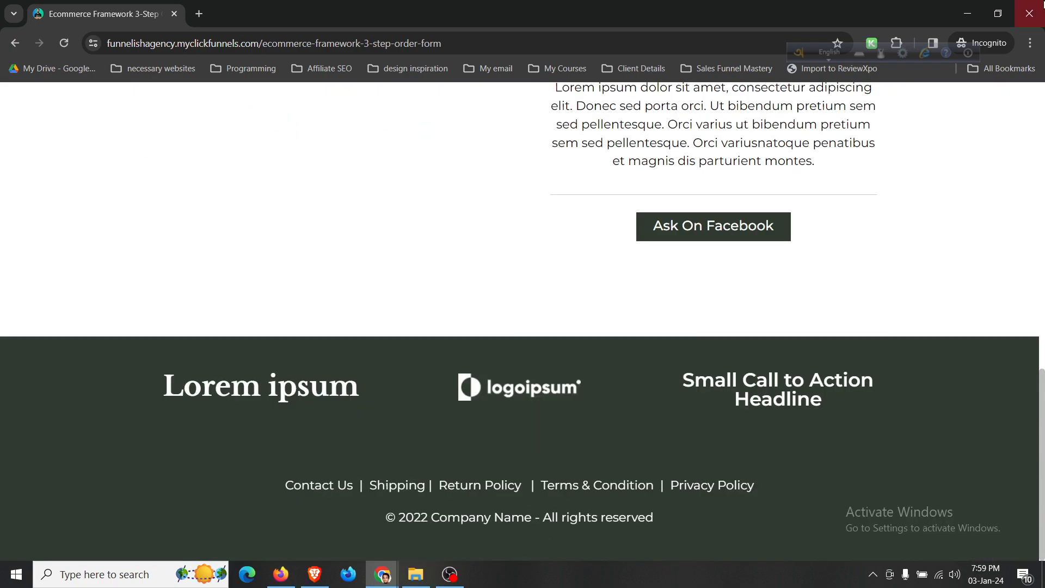
# Close the private window and leave the funnel for the funnels list.
pyautogui.click(1041, 4)
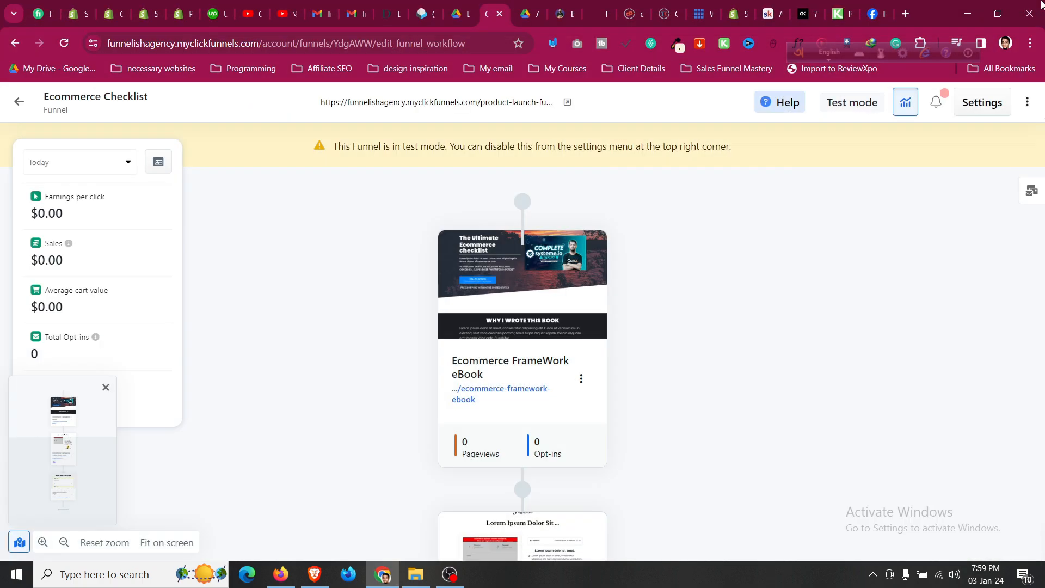
pyautogui.moveTo(471, 315)
pyautogui.click(19, 103)
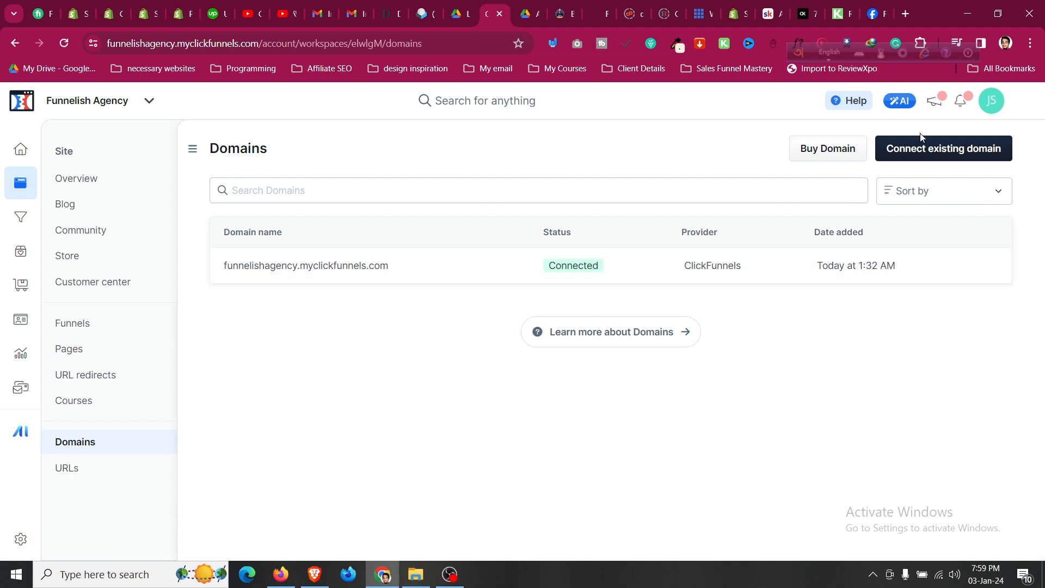
pyautogui.click(945, 147)
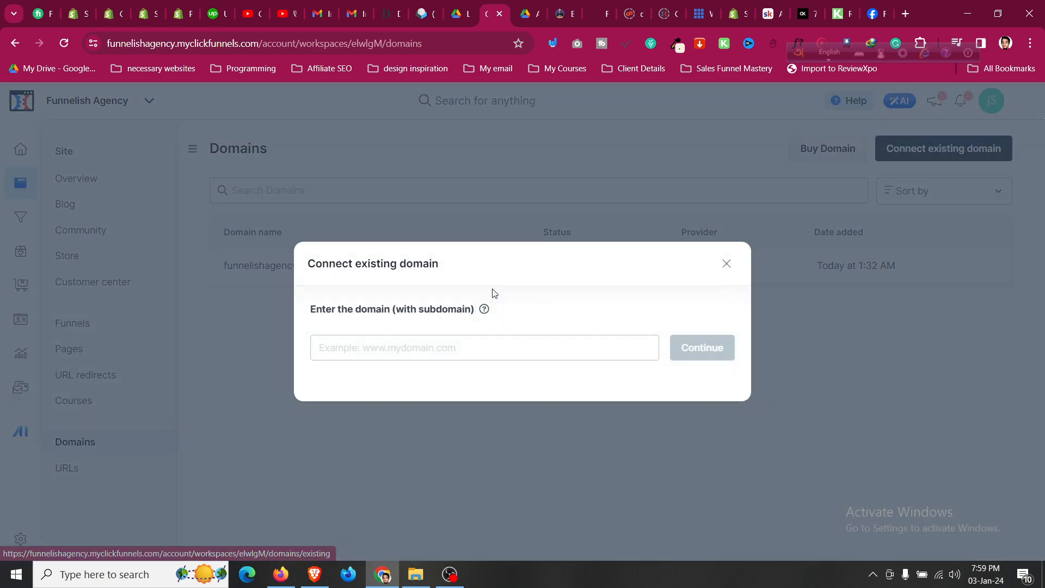
pyautogui.click(454, 340)
pyautogui.click(447, 381)
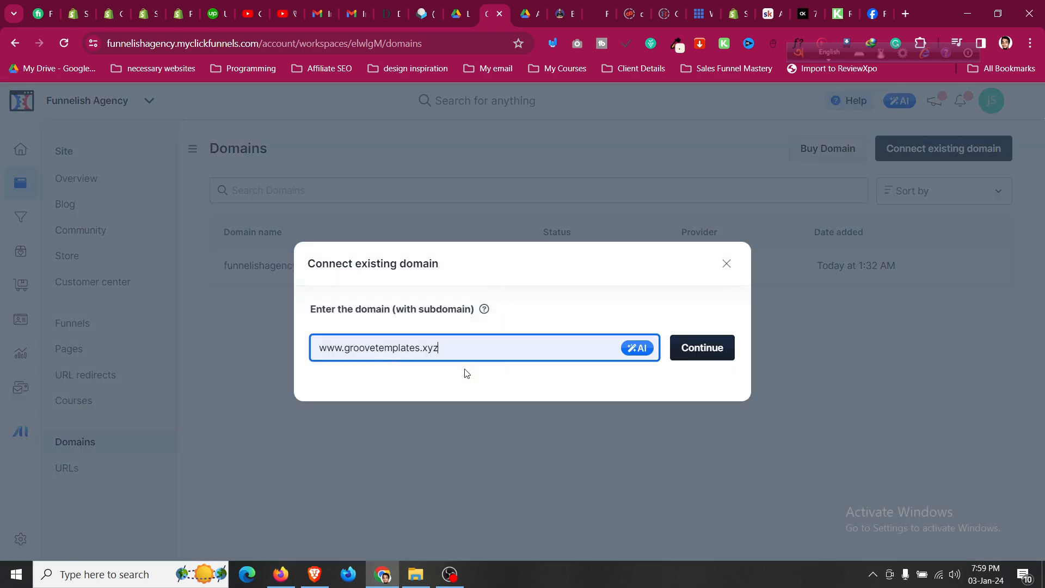
pyautogui.click(700, 347)
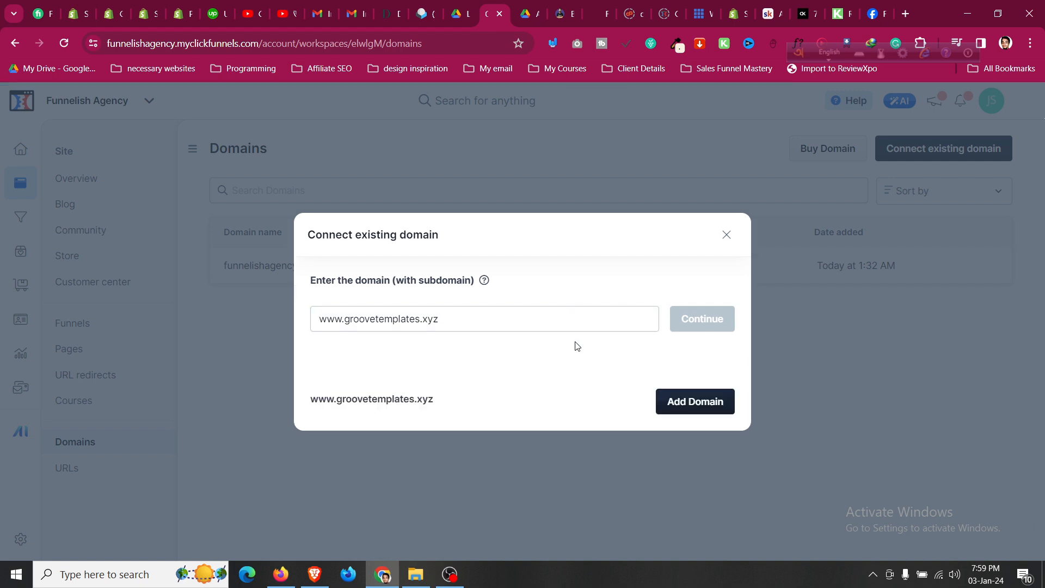
pyautogui.click(681, 401)
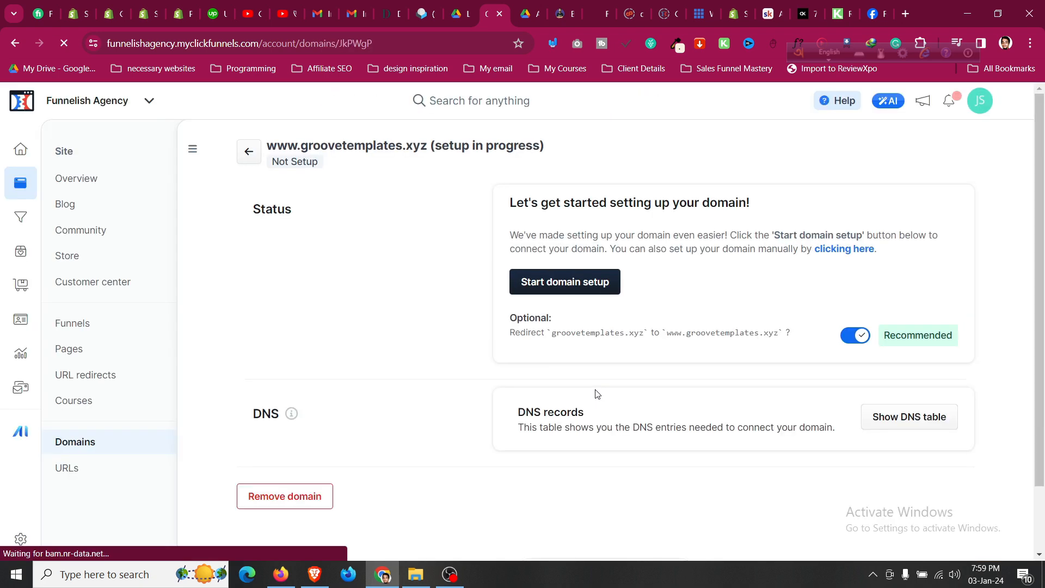
pyautogui.scroll(-2, 585, 333)
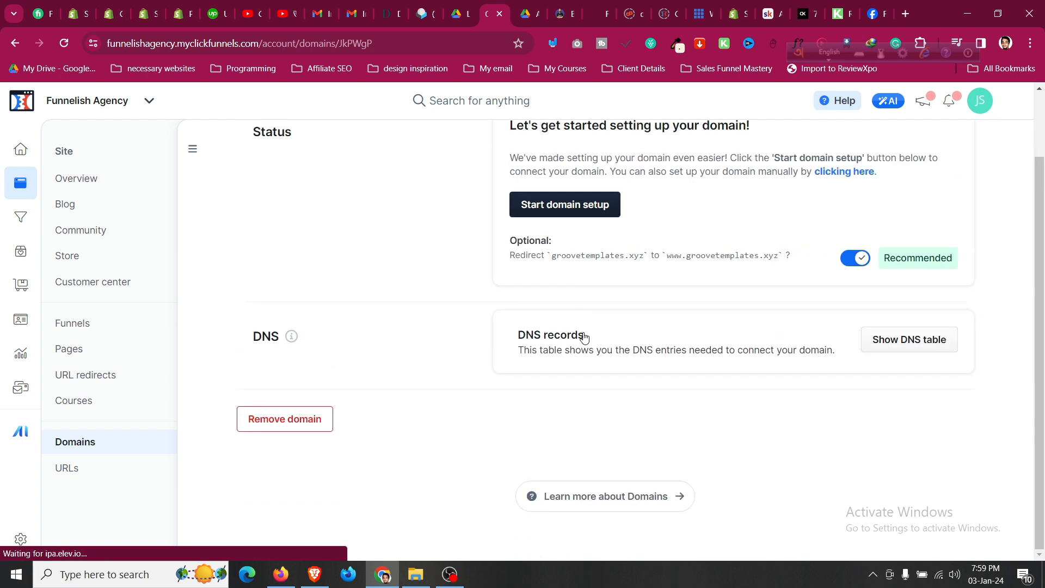
pyautogui.scroll(2, 584, 337)
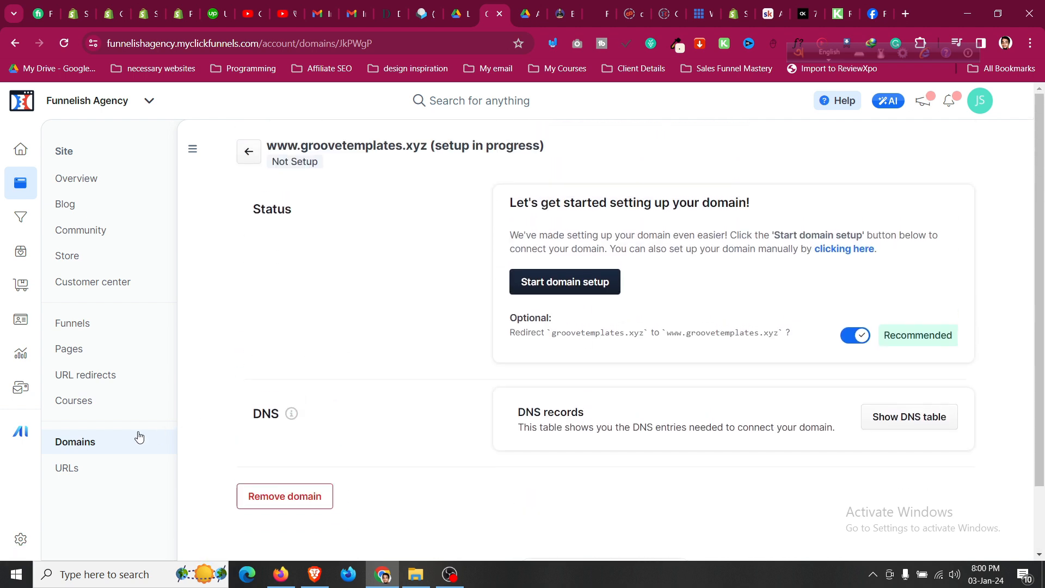
pyautogui.click(318, 494)
pyautogui.click(648, 369)
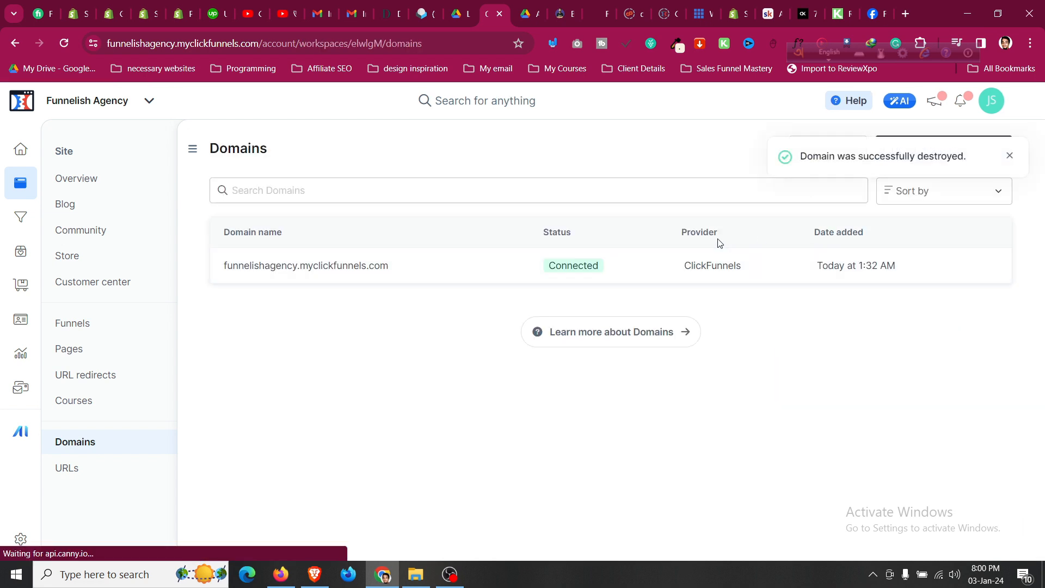
# Dismiss the removal notice, close the Buy Domain window, and open Marketing settings.
pyautogui.click(1010, 156)
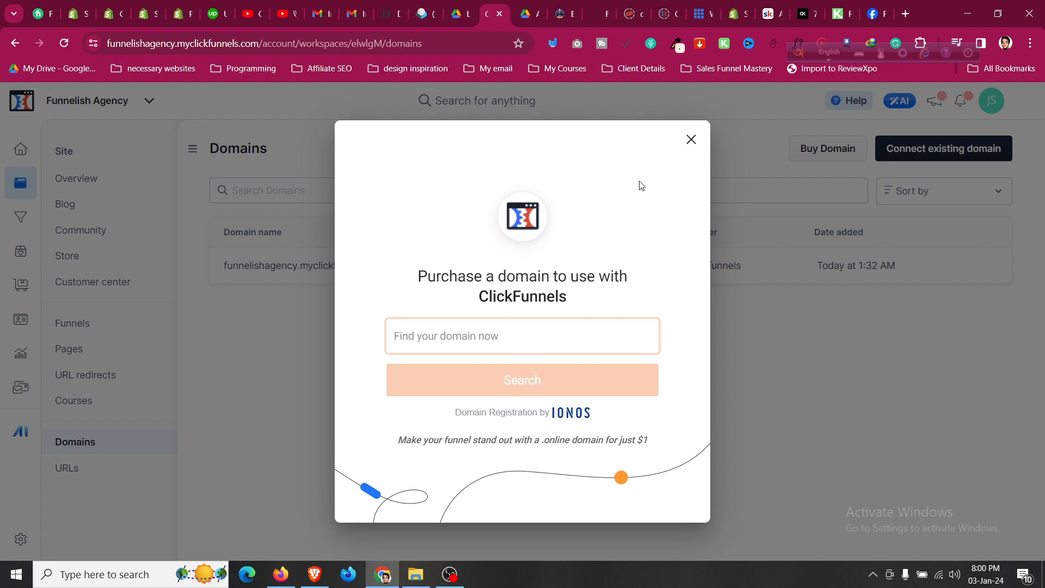
pyautogui.click(690, 140)
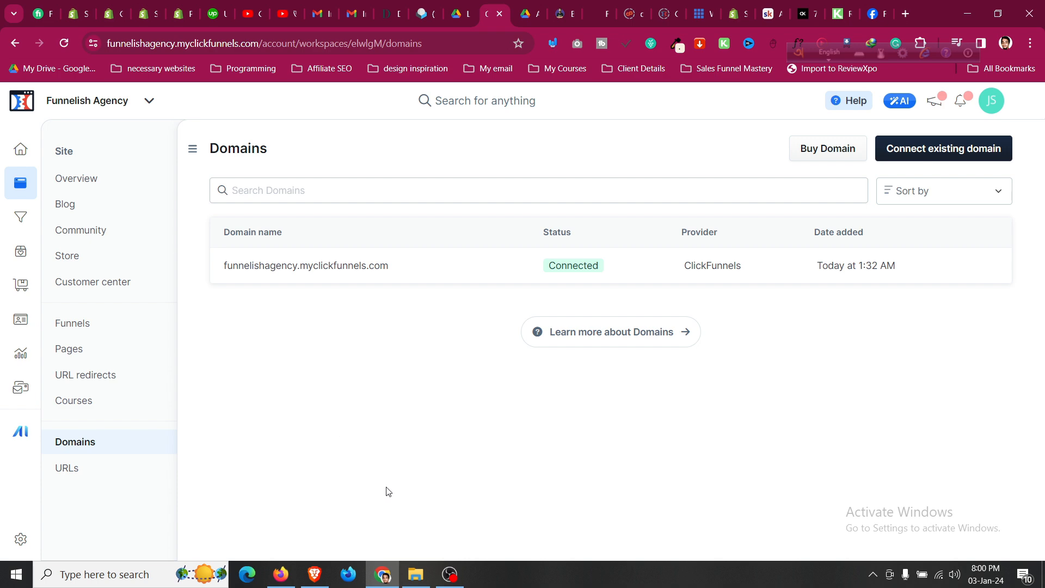
pyautogui.click(449, 567)
pyautogui.click(607, 392)
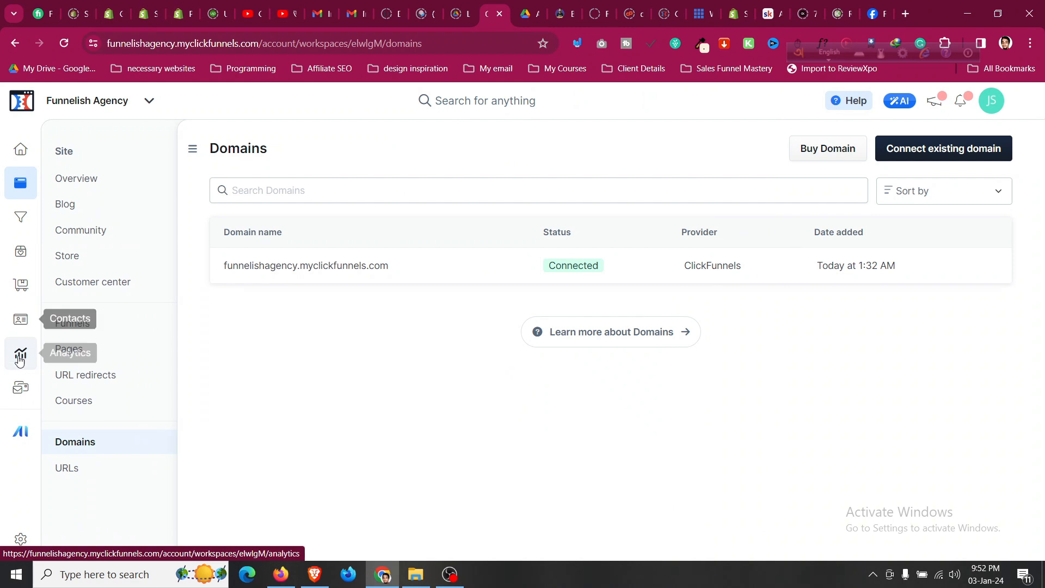
pyautogui.click(20, 390)
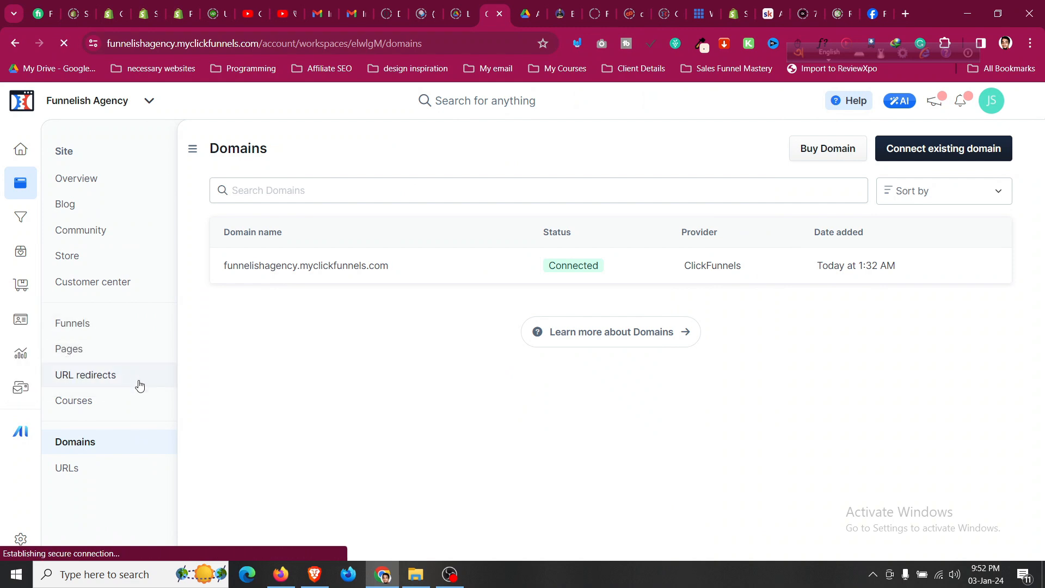
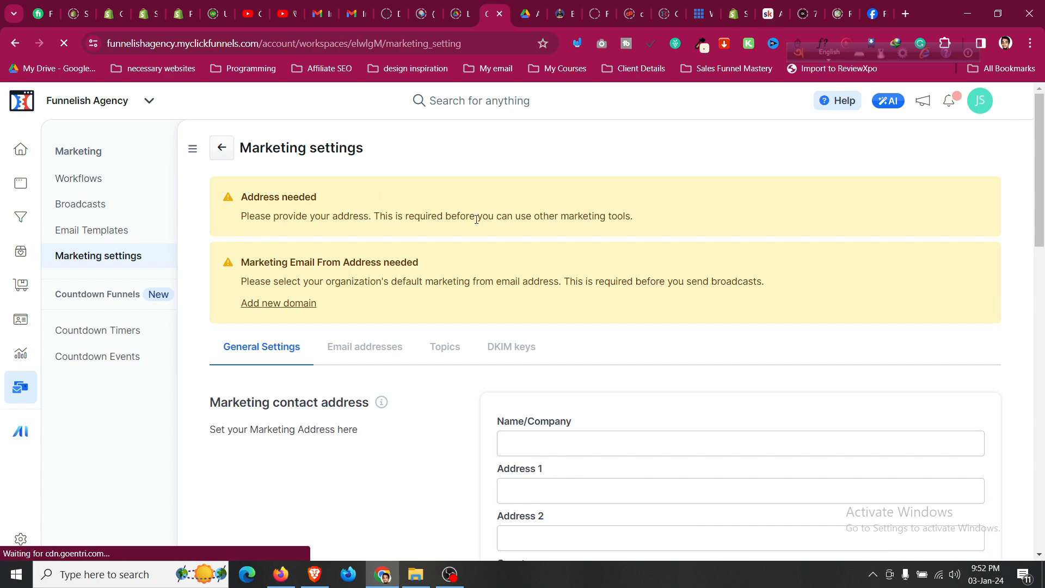
# Autofill the marketing contact address from a saved address, keeping Bangladesh as the country.
pyautogui.scroll(-4, 469, 263)
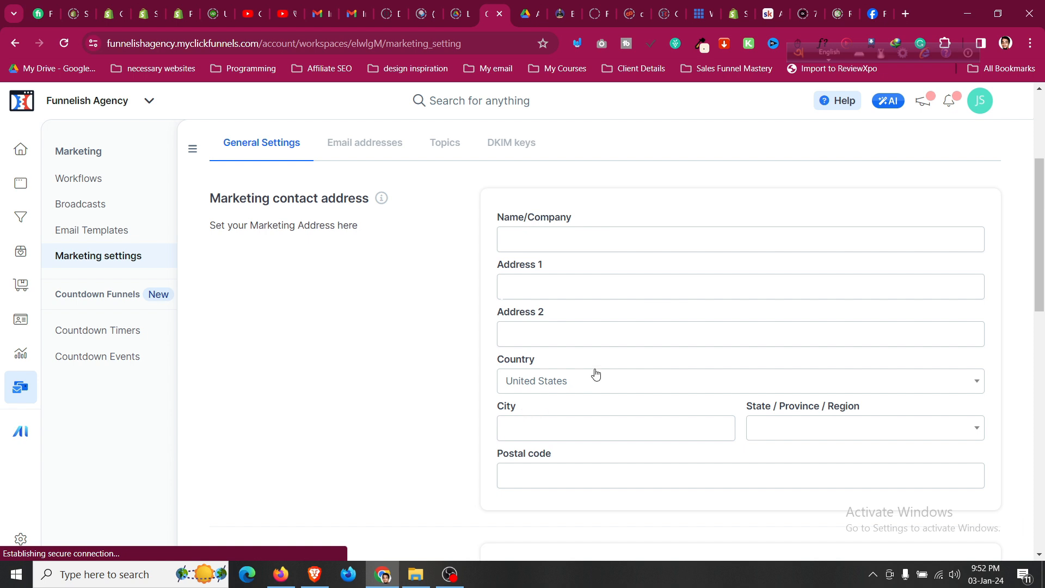
pyautogui.click(598, 429)
pyautogui.click(710, 259)
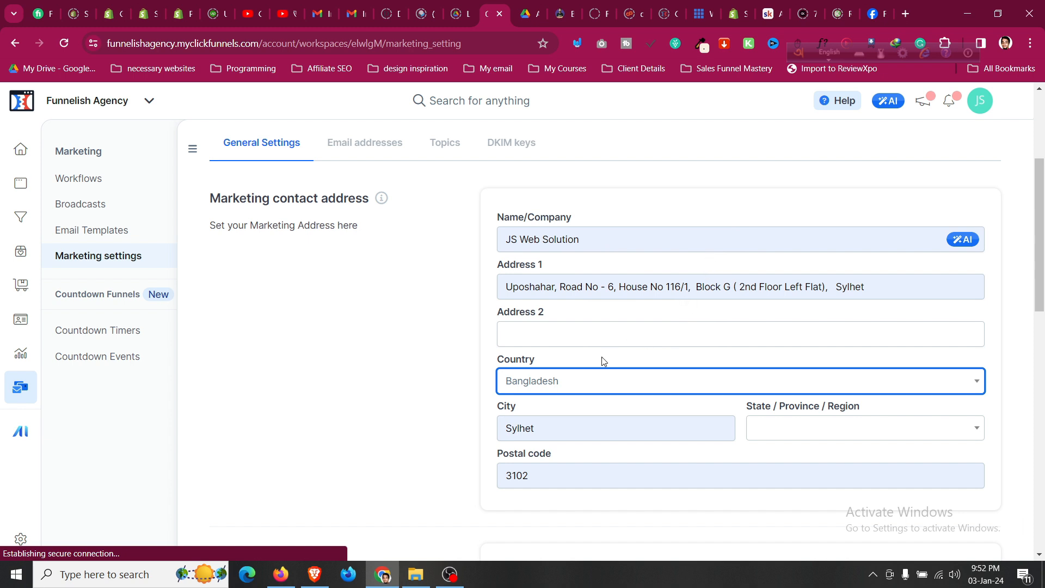
pyautogui.click(590, 380)
pyautogui.click(430, 402)
# Set the region to Sylhet District and correct the postal code's last digit to 0.
pyautogui.click(858, 428)
pyautogui.write('syl')
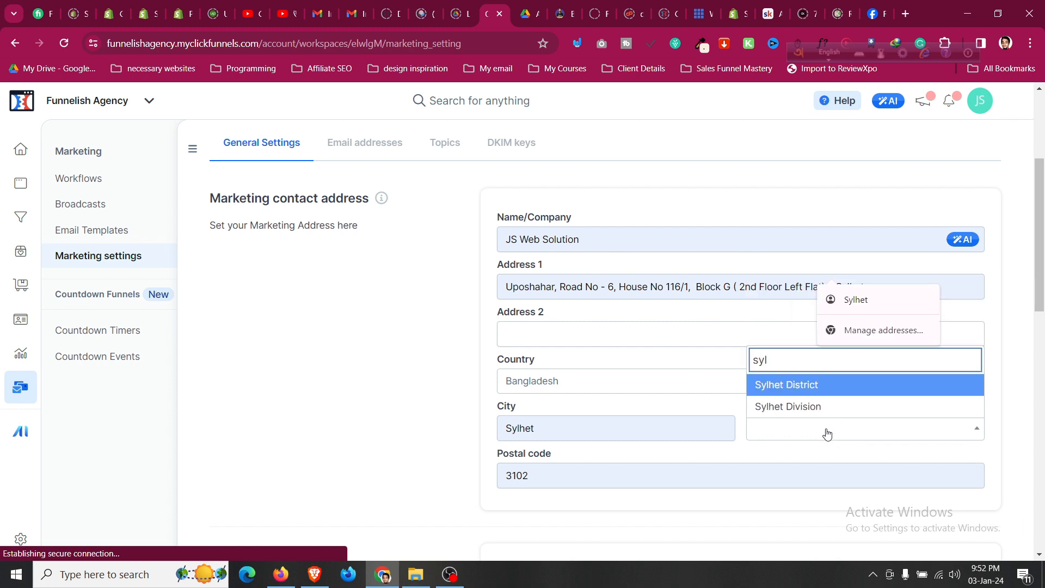
pyautogui.click(820, 387)
pyautogui.click(644, 468)
pyautogui.press('BackSpace')
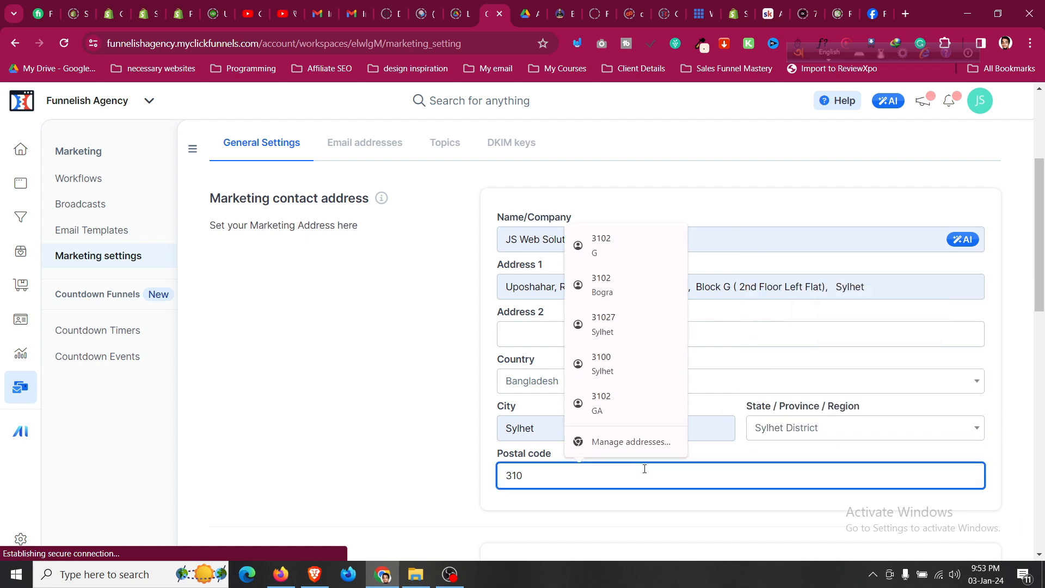
pyautogui.write('0')
pyautogui.click(370, 309)
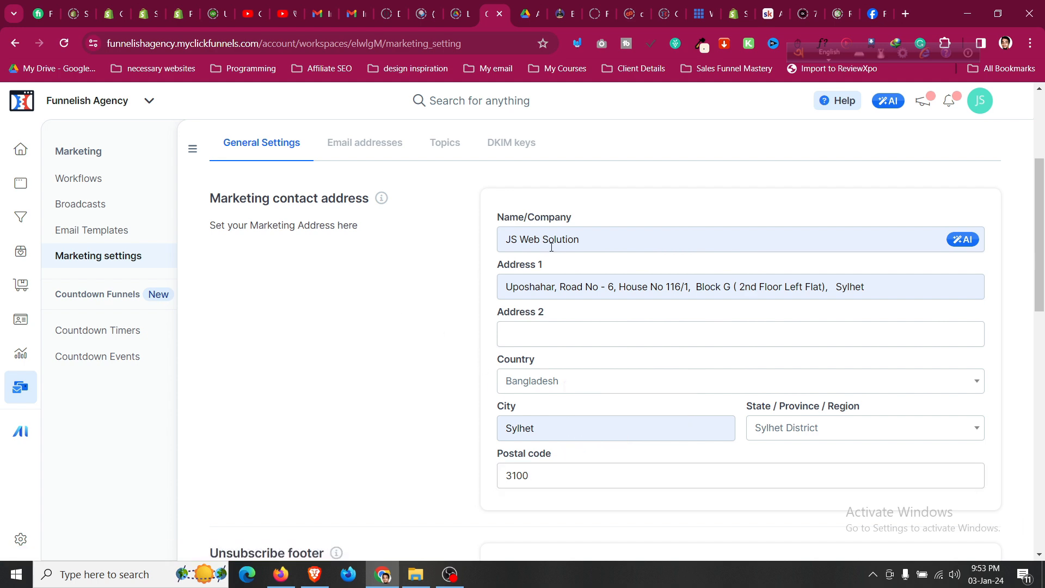
pyautogui.scroll(-6, 699, 273)
# Set the email footer text to 'Unsubscribe' and hide the Powered by ClickFunnels badge.
pyautogui.click(634, 251)
pyautogui.write('Un')
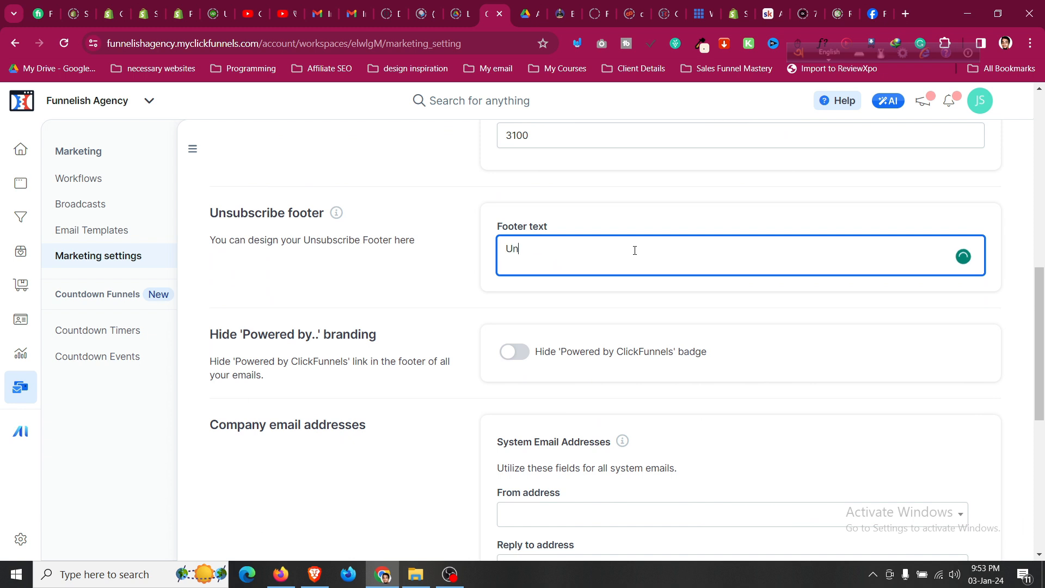
pyautogui.write('subscribe')
pyautogui.click(337, 213)
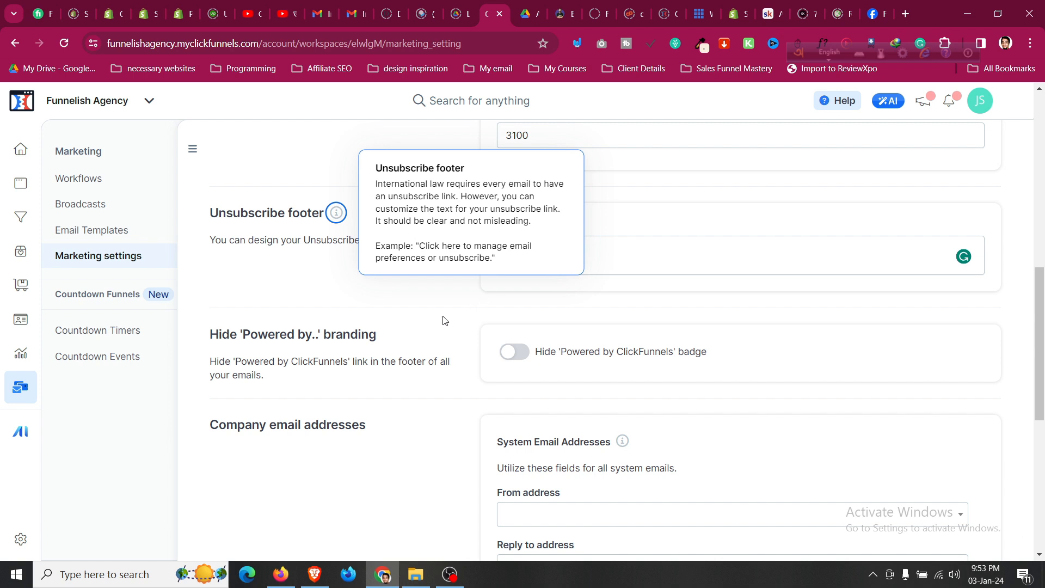
pyautogui.click(581, 259)
pyautogui.click(422, 288)
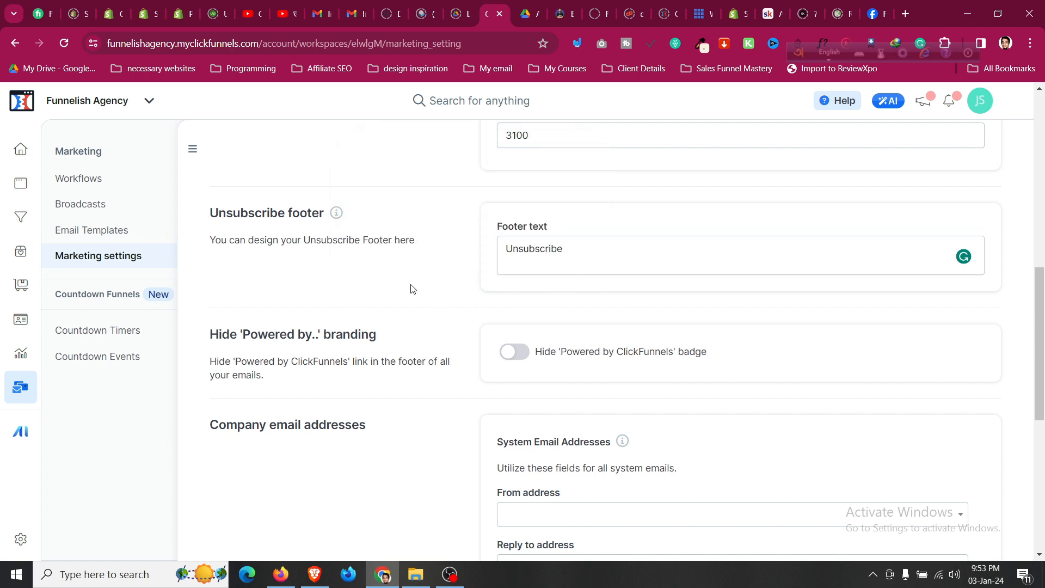
pyautogui.click(519, 359)
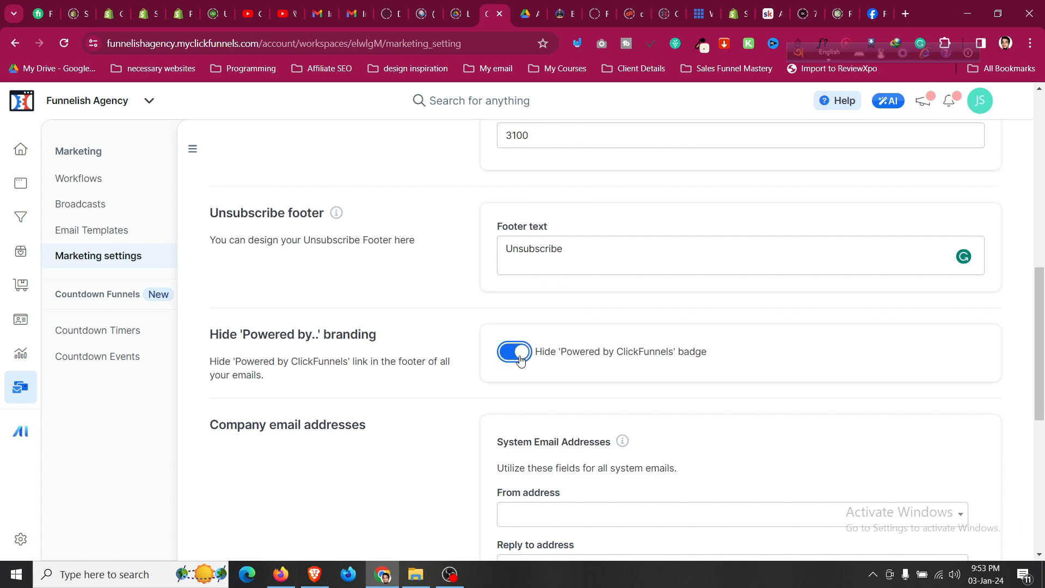
# Choose the account owner's email as the reply-to address for system emails.
pyautogui.scroll(-2, 520, 359)
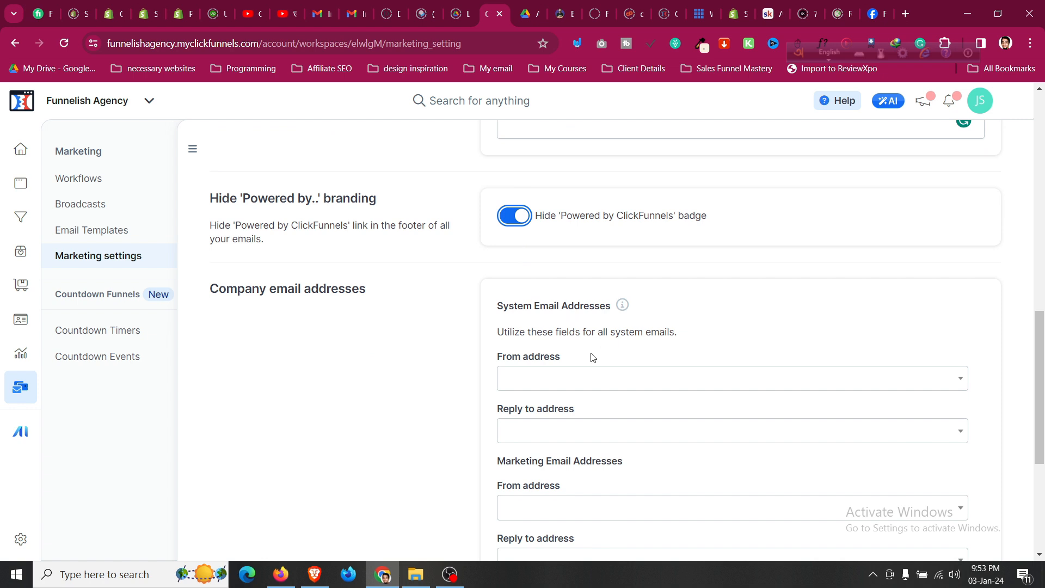
pyautogui.click(594, 375)
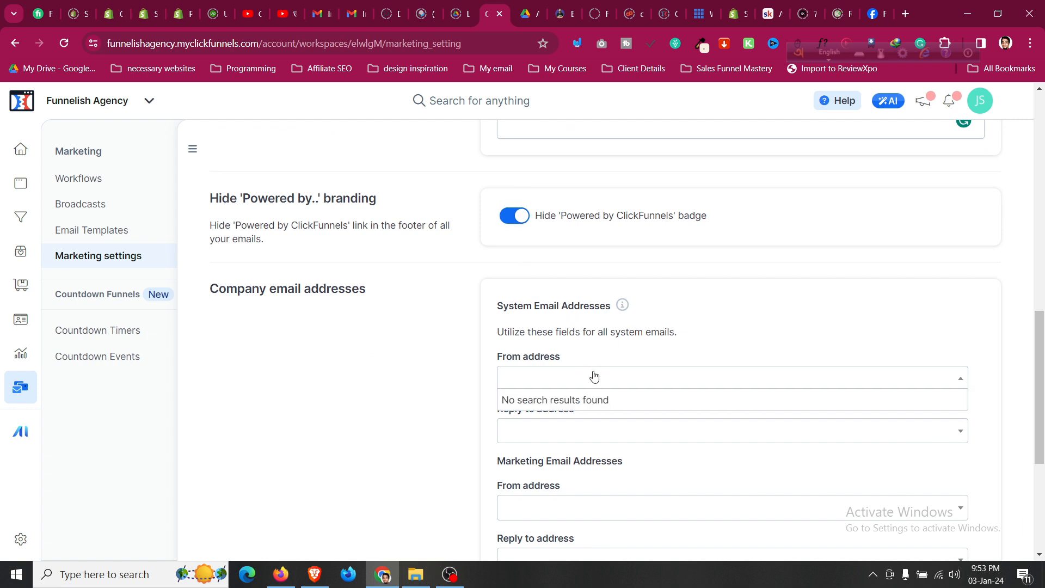
pyautogui.scroll(-2, 598, 370)
pyautogui.click(568, 299)
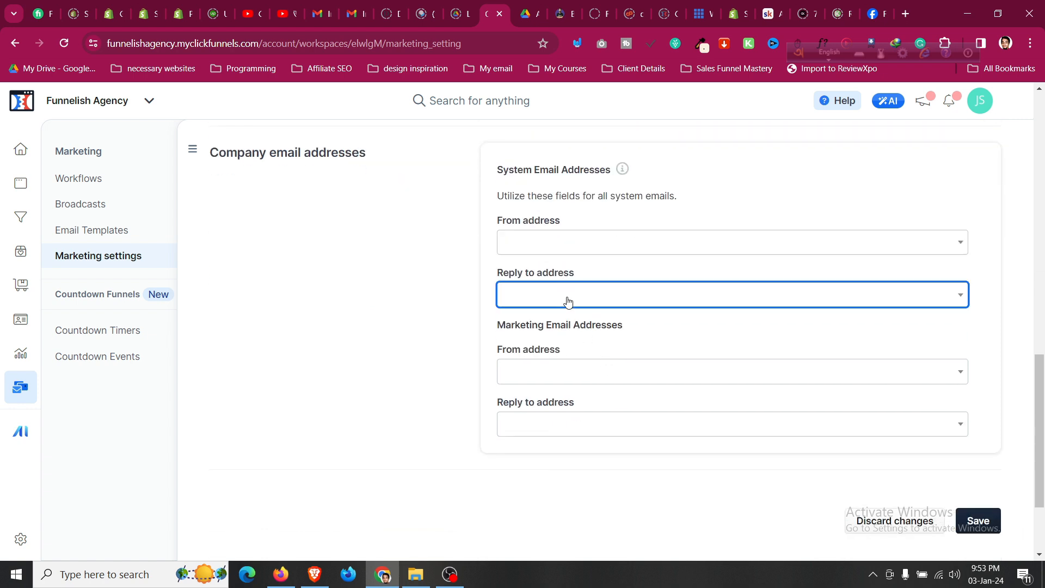
pyautogui.click(579, 317)
pyautogui.click(560, 241)
pyautogui.click(561, 242)
# Choose the account owner's email as the reply-to address for marketing emails.
pyautogui.click(570, 372)
pyautogui.click(567, 373)
pyautogui.click(561, 433)
pyautogui.click(562, 443)
pyautogui.click(569, 376)
pyautogui.click(569, 376)
pyautogui.scroll(10, 475, 368)
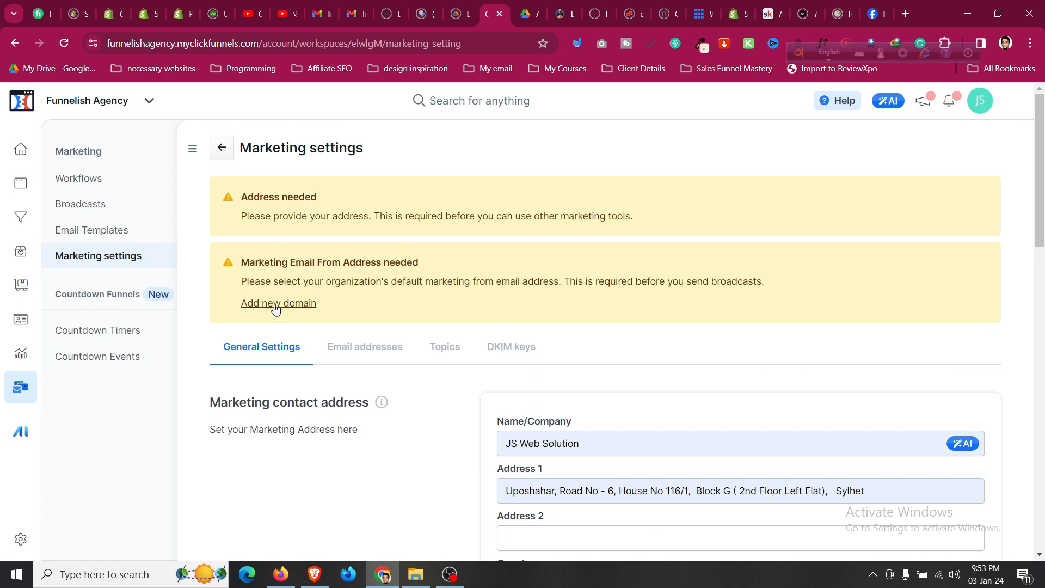
# Save the marketing settings, dismiss the browser's address prompt, and review the sender email addresses.
pyautogui.scroll(-15, 441, 309)
pyautogui.click(979, 391)
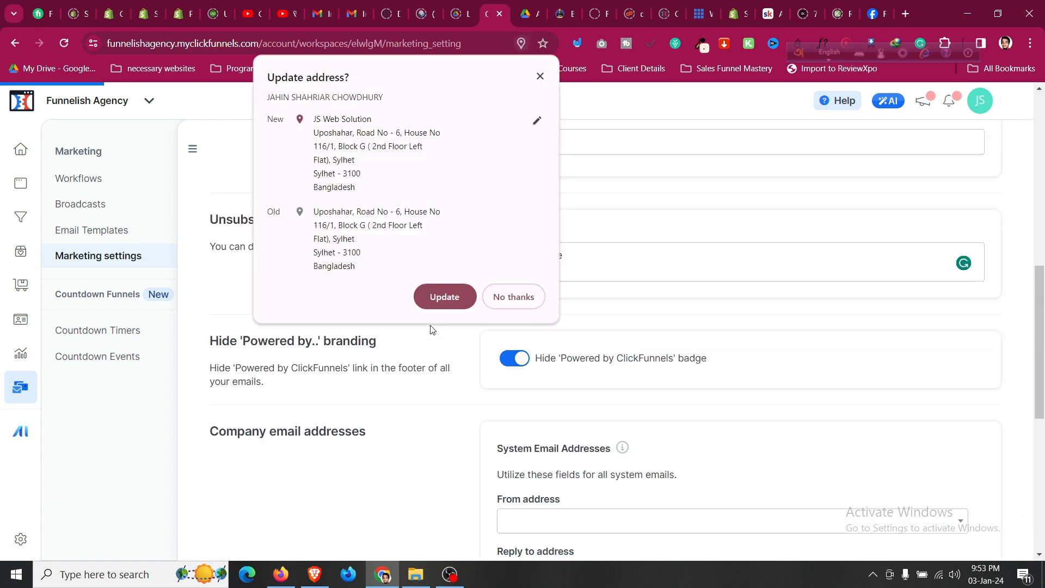
pyautogui.click(538, 73)
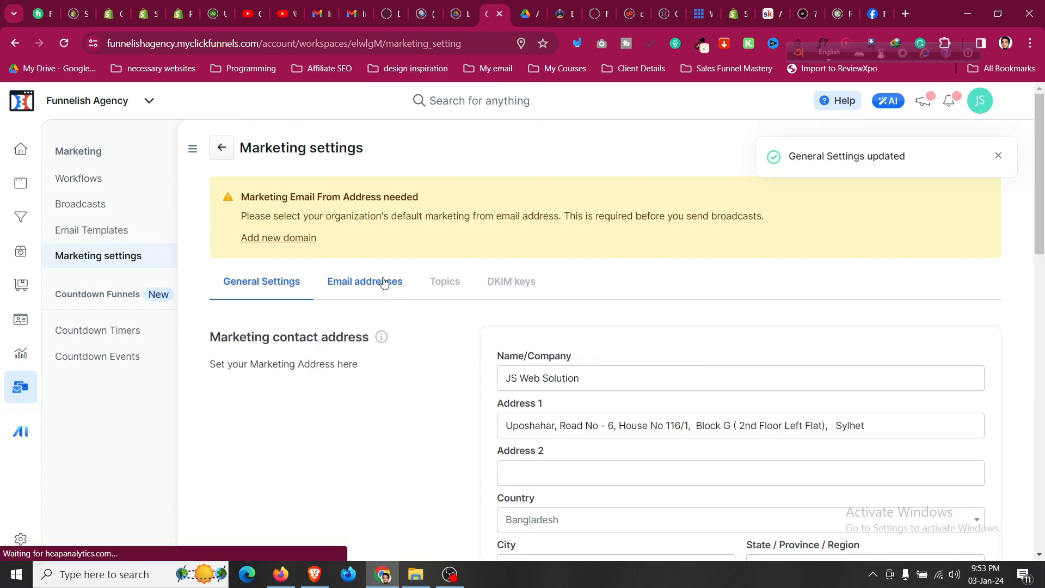
pyautogui.click(384, 283)
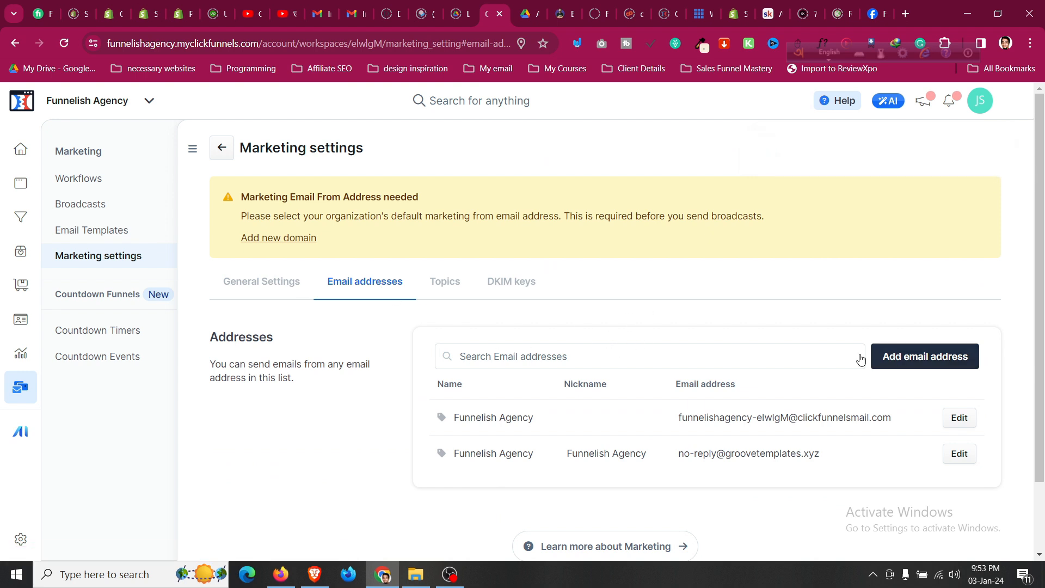
pyautogui.scroll(-2, 611, 390)
pyautogui.scroll(2, 611, 389)
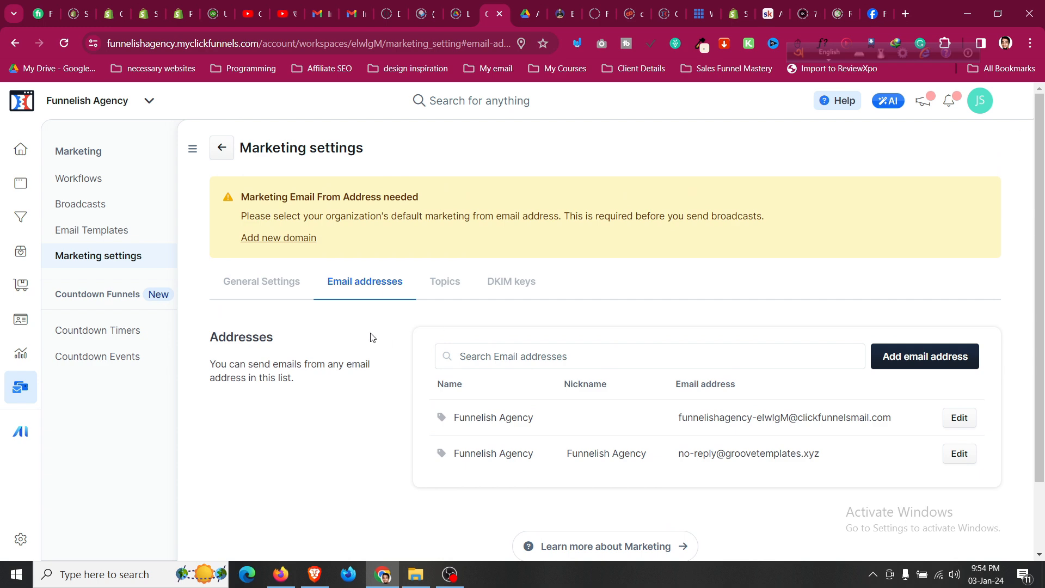
# Recheck the system from and reply-to address options, keeping the current reply-to address.
pyautogui.click(295, 280)
pyautogui.scroll(-5, 357, 402)
pyautogui.scroll(-4, 505, 404)
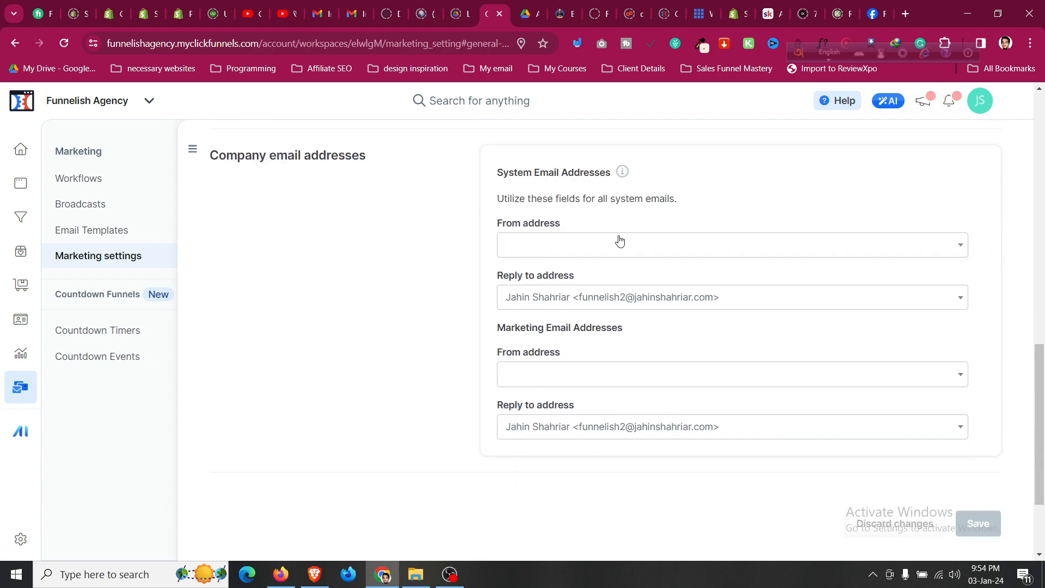
pyautogui.click(614, 244)
pyautogui.click(614, 245)
pyautogui.click(612, 244)
pyautogui.click(598, 254)
pyautogui.click(414, 262)
pyautogui.click(603, 297)
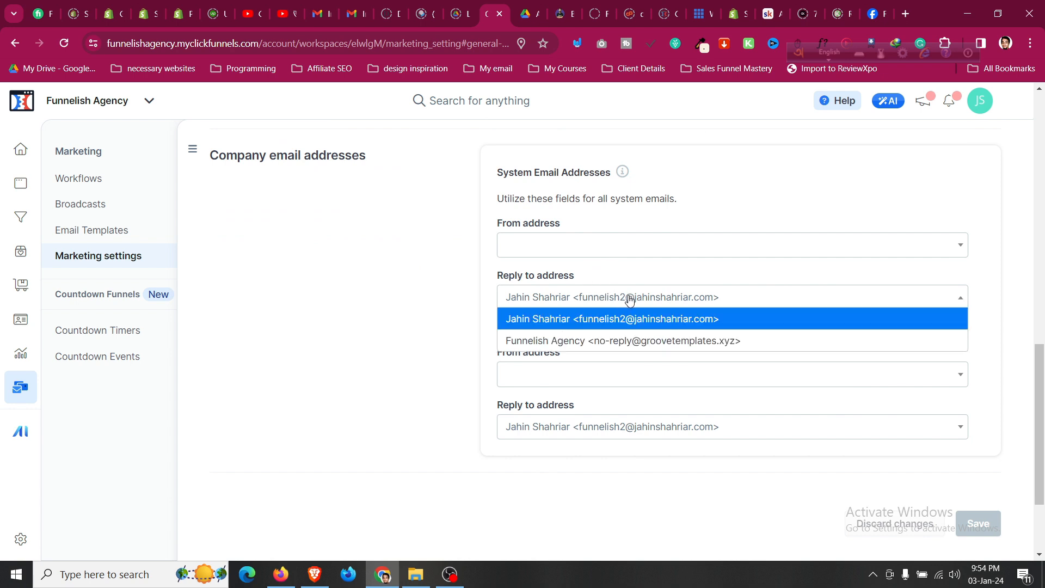
pyautogui.click(609, 254)
pyautogui.click(609, 255)
# Look over the sender email addresses list again, then go to the Workflows page.
pyautogui.scroll(10, 468, 300)
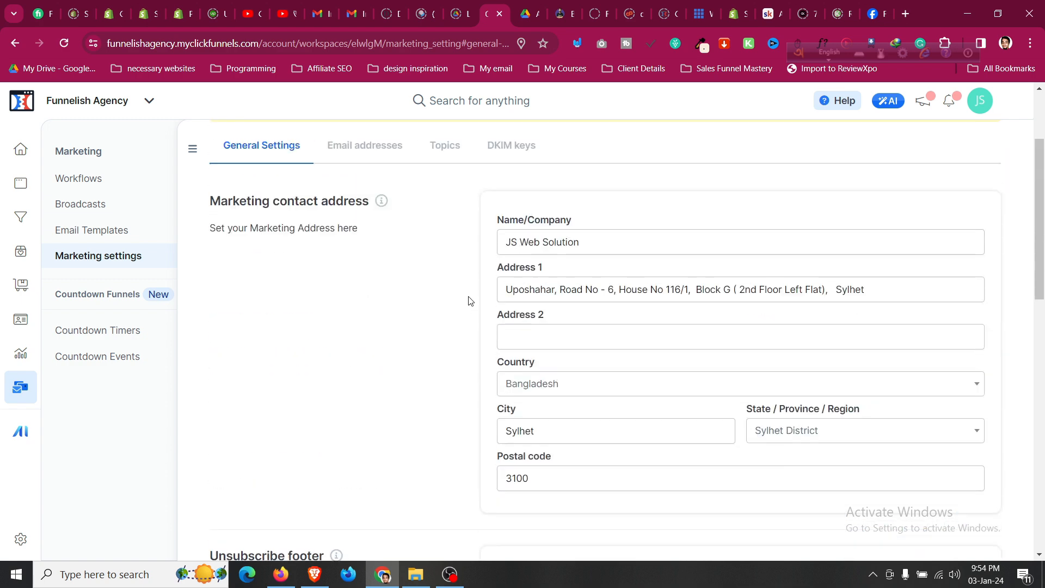
pyautogui.scroll(3, 470, 301)
pyautogui.click(400, 284)
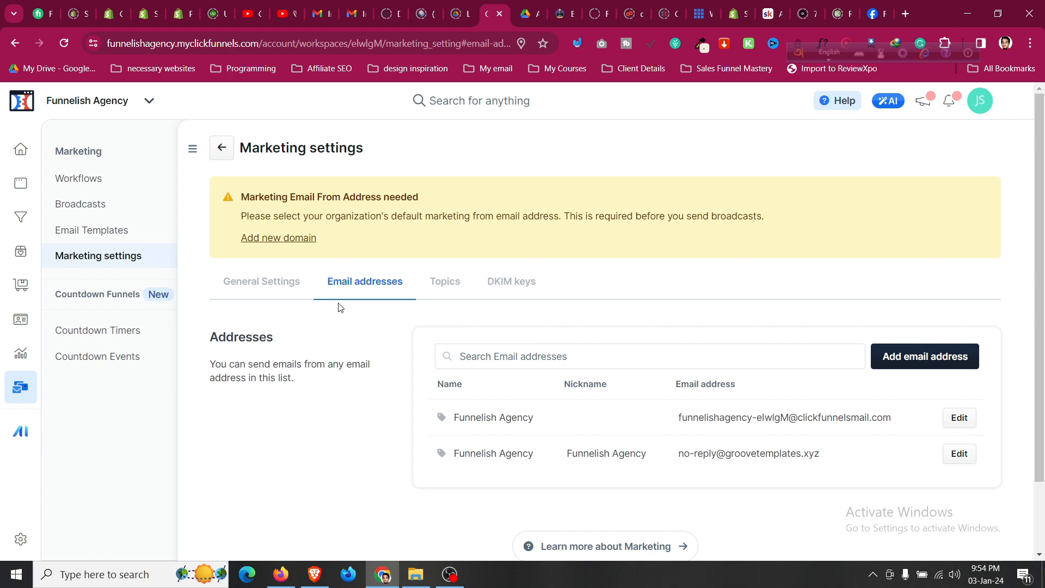
pyautogui.click(88, 186)
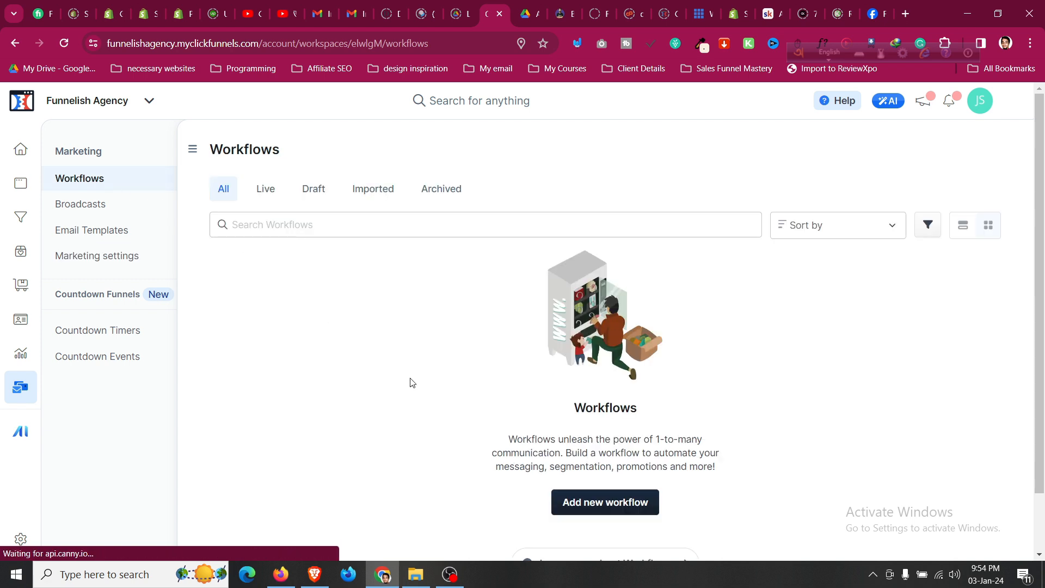
pyautogui.scroll(-2, 435, 394)
# Create the workflow 'Ecommerce Checklist' with run type Multiple runs per contact (back to back).
pyautogui.click(558, 433)
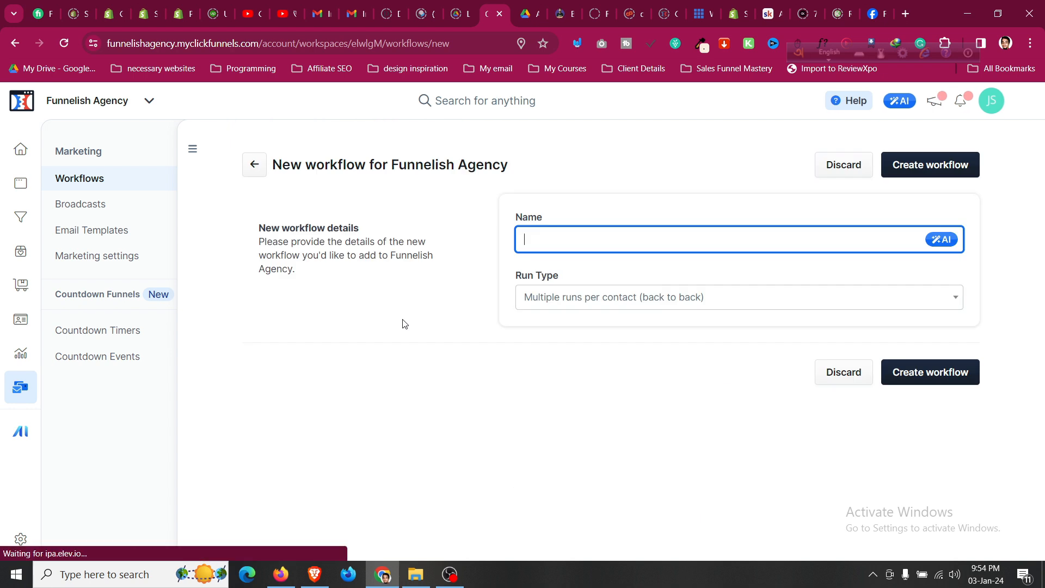
pyautogui.write('Ecomme')
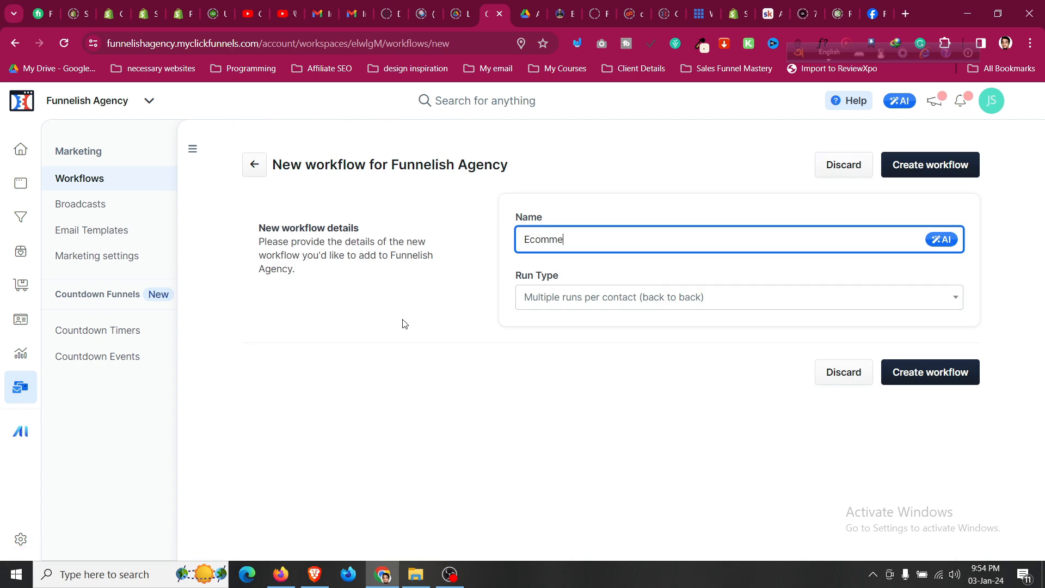
pyautogui.write('rce Check')
pyautogui.click(613, 297)
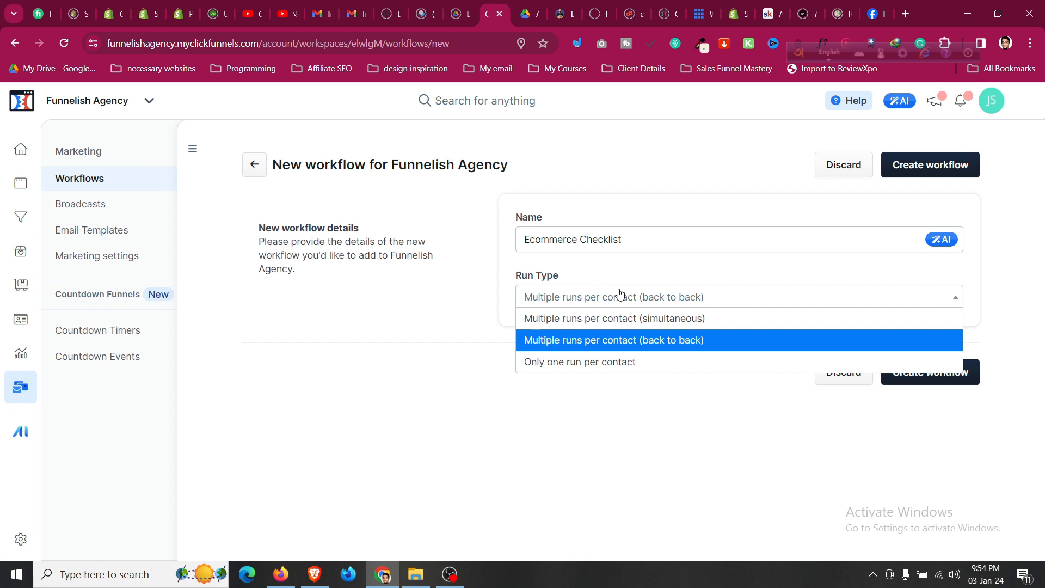
pyautogui.click(619, 295)
pyautogui.click(951, 381)
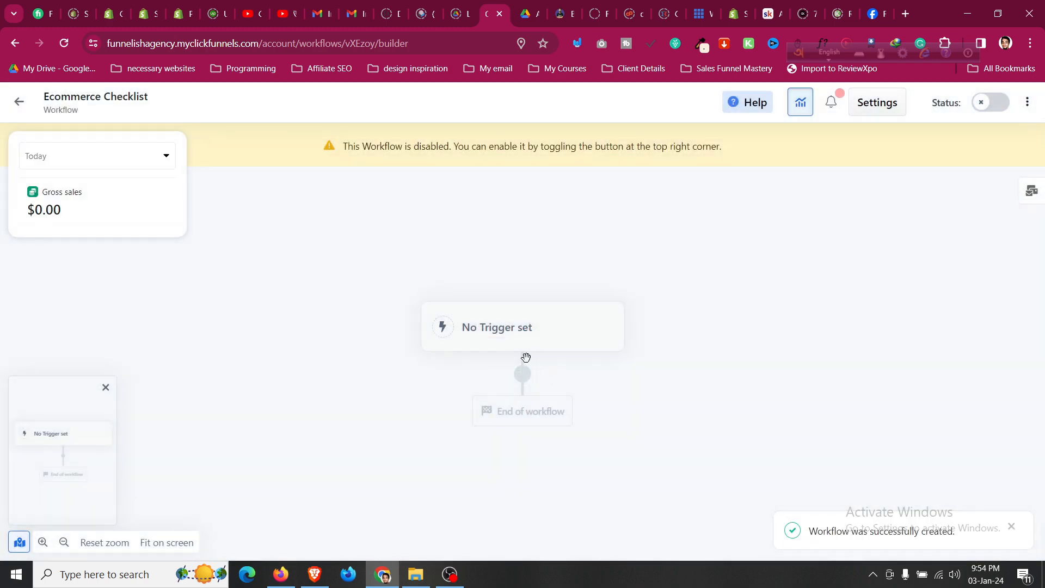
# Add a trigger firing on Opt-In for the Ecommerce Checklist funnel's Ecommerce FrameWork eBook page.
pyautogui.click(485, 340)
pyautogui.click(502, 341)
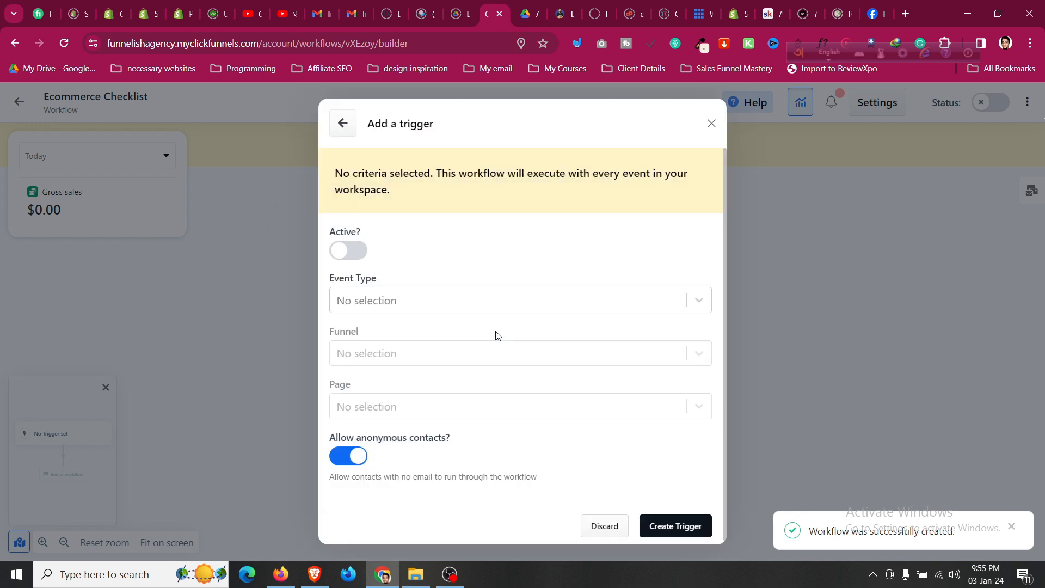
pyautogui.click(399, 300)
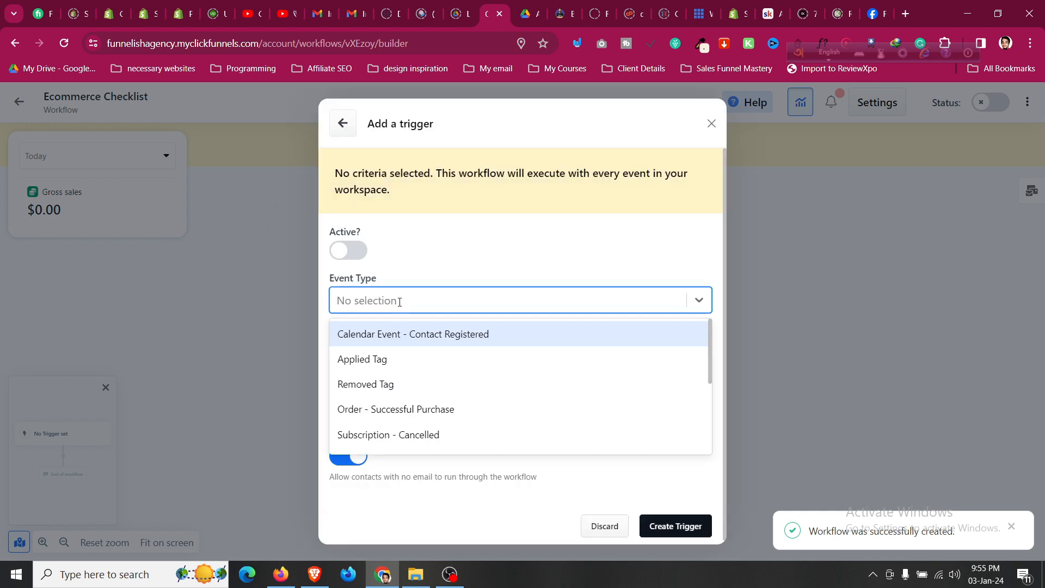
pyautogui.scroll(-4, 413, 338)
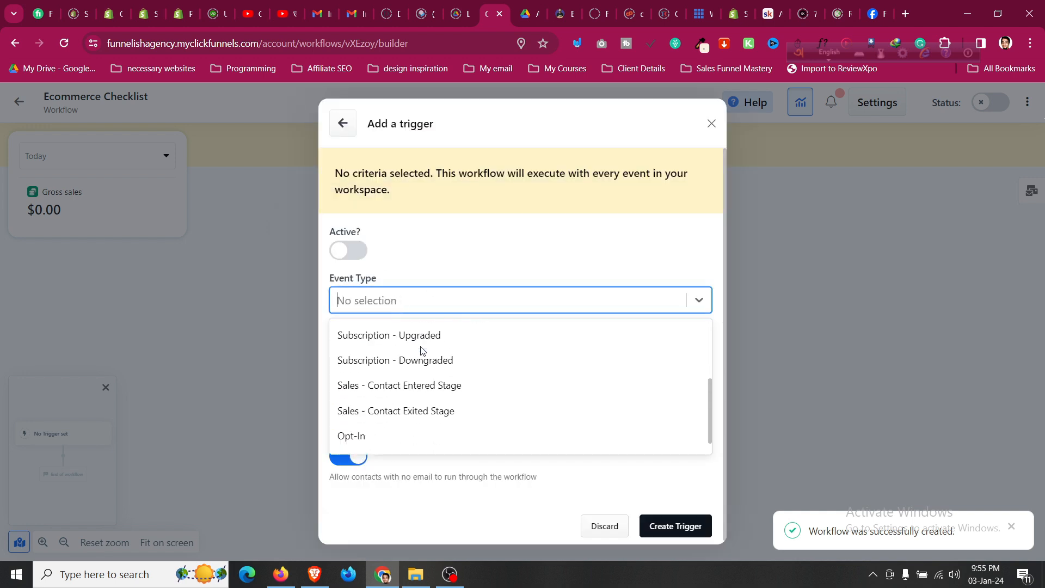
pyautogui.scroll(2, 421, 350)
pyautogui.scroll(-1, 422, 351)
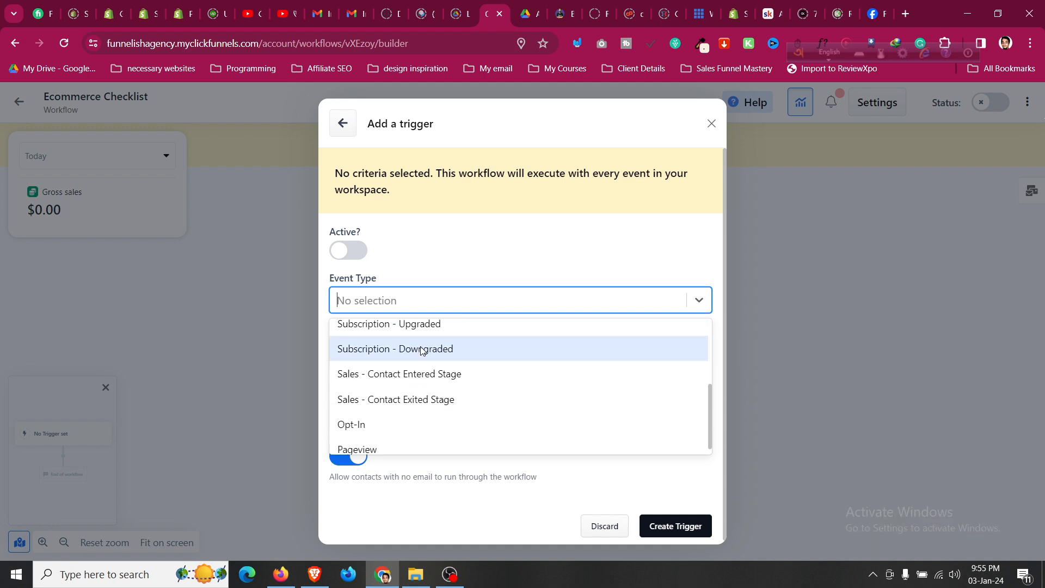
pyautogui.click(416, 420)
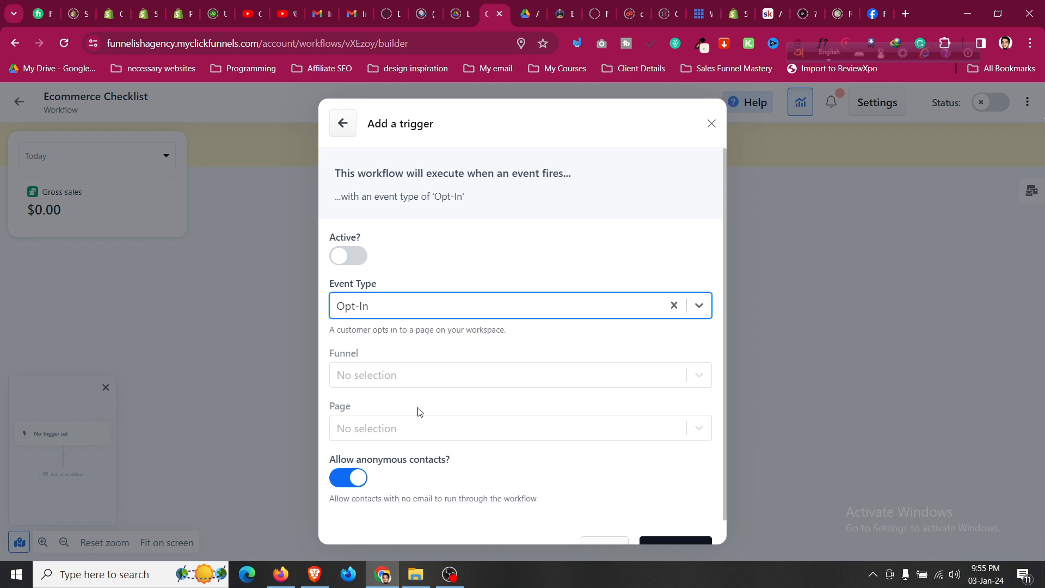
pyautogui.click(420, 373)
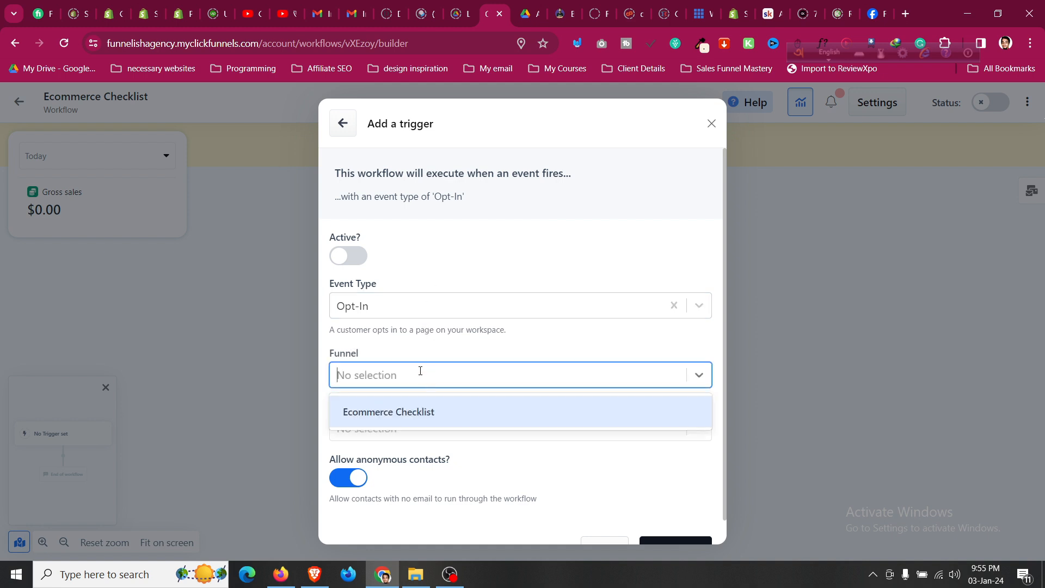
pyautogui.click(433, 412)
pyautogui.click(416, 445)
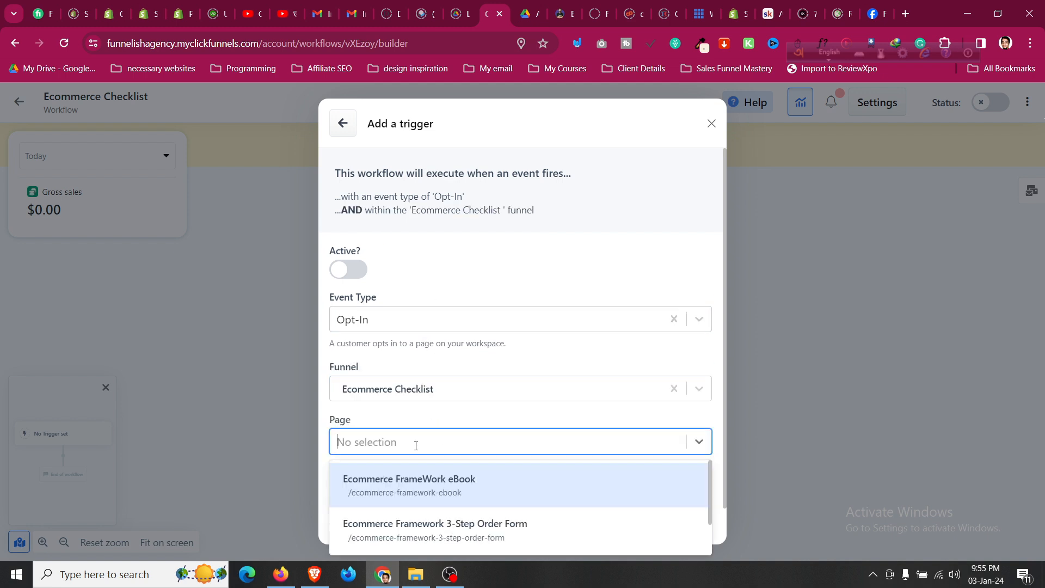
pyautogui.click(465, 478)
pyautogui.scroll(-1, 509, 386)
pyautogui.scroll(2, 510, 385)
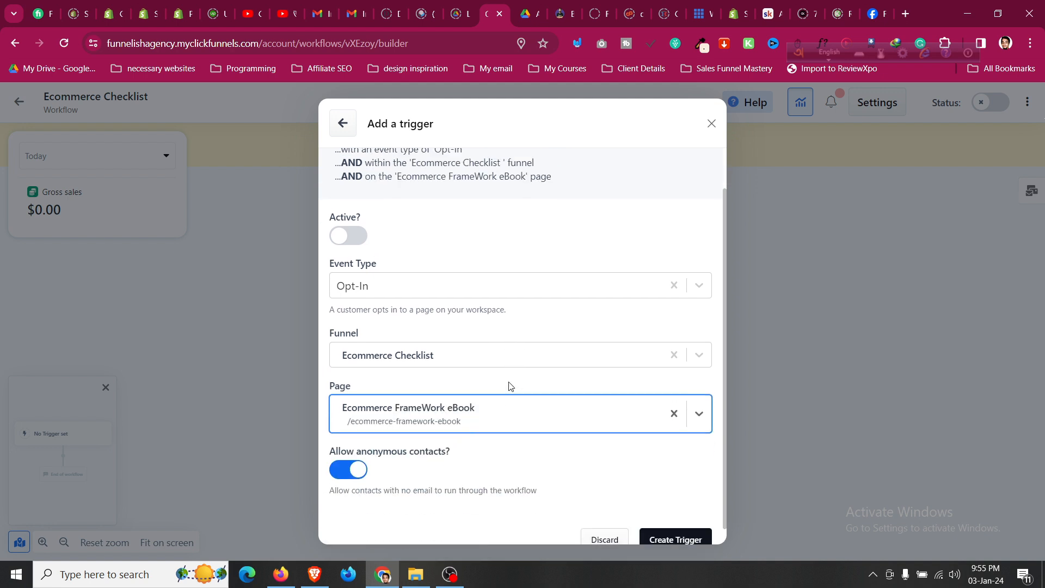
# Make the trigger active, save it, and close the triggers list.
pyautogui.click(357, 288)
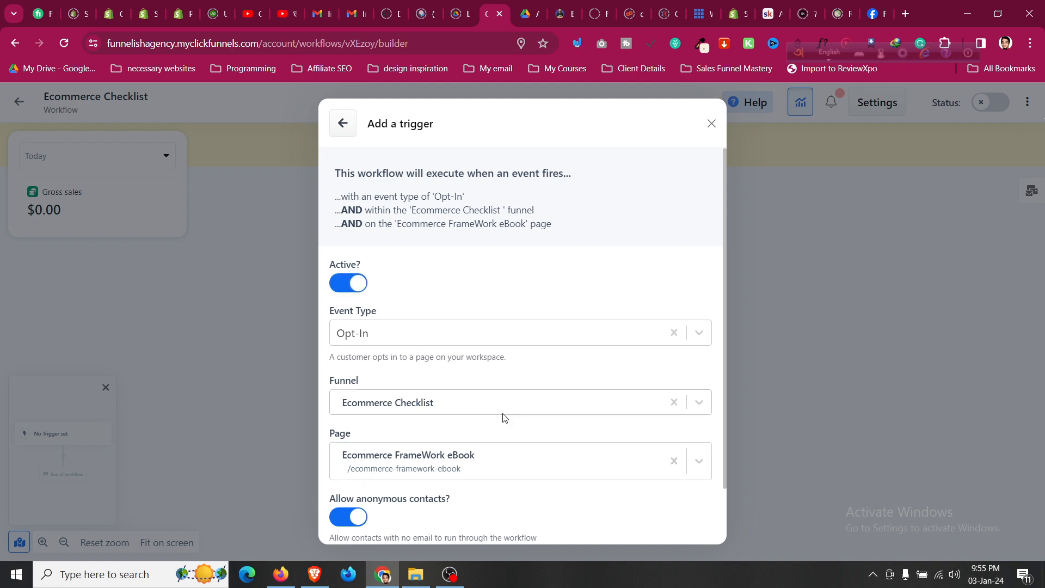
pyautogui.scroll(-1, 499, 411)
pyautogui.click(680, 520)
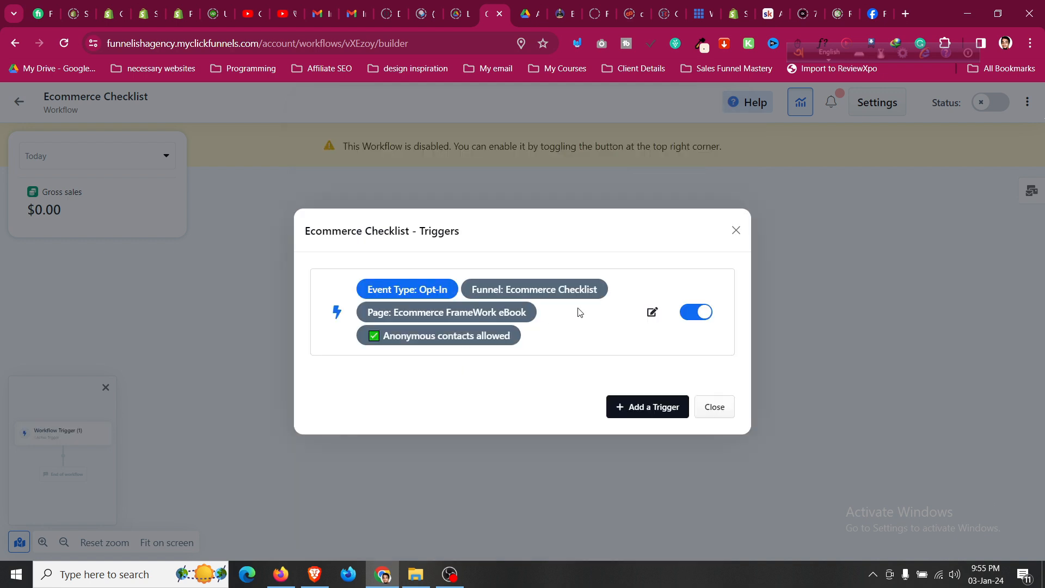
pyautogui.click(644, 407)
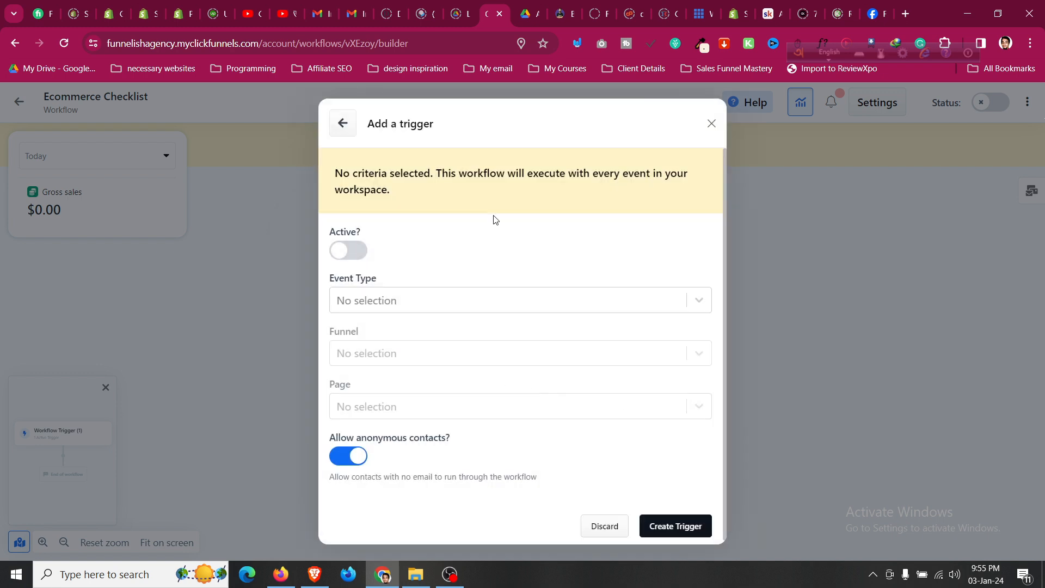
pyautogui.click(711, 124)
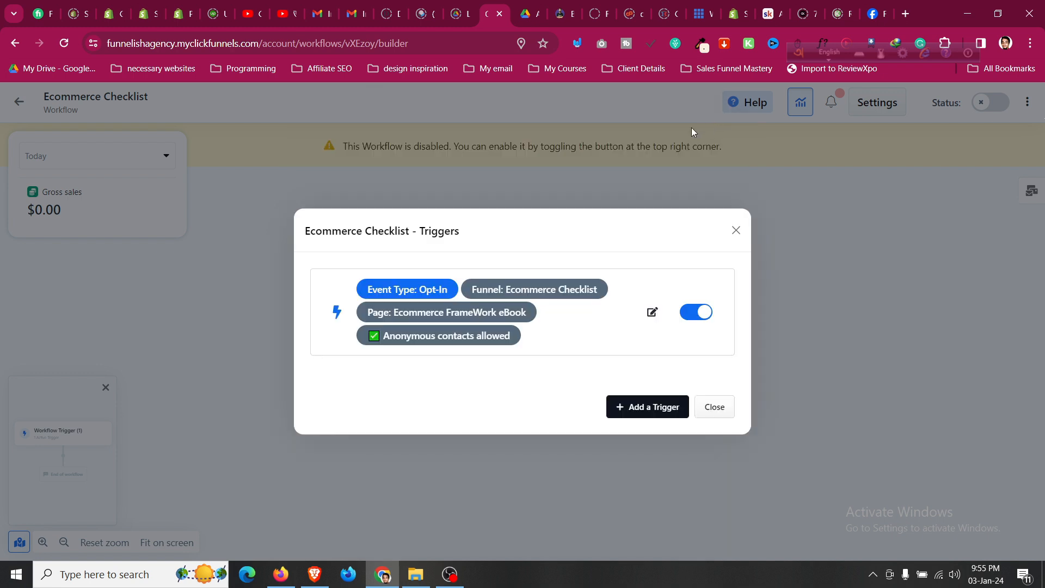
pyautogui.click(714, 408)
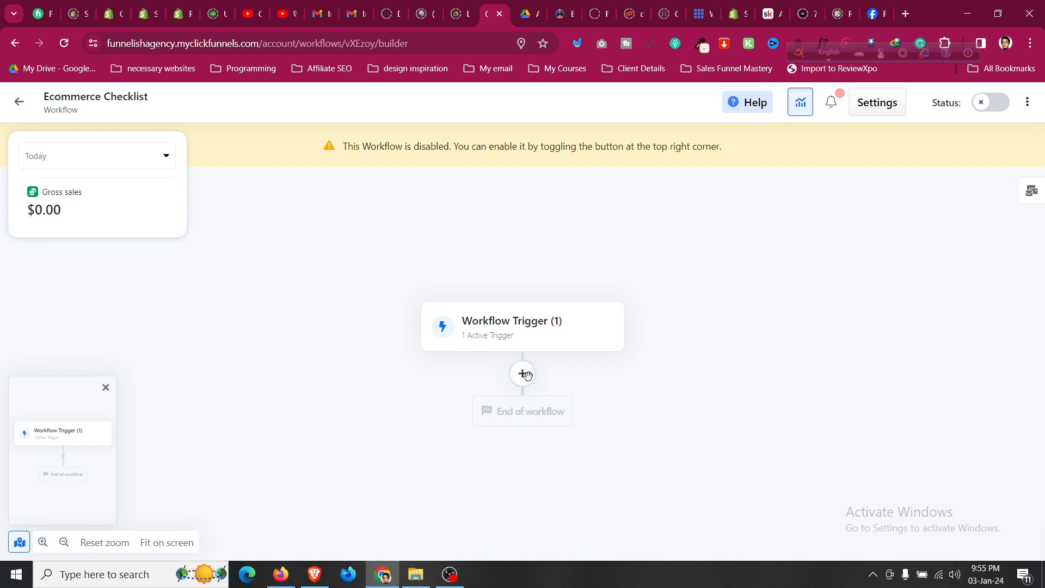
pyautogui.click(523, 374)
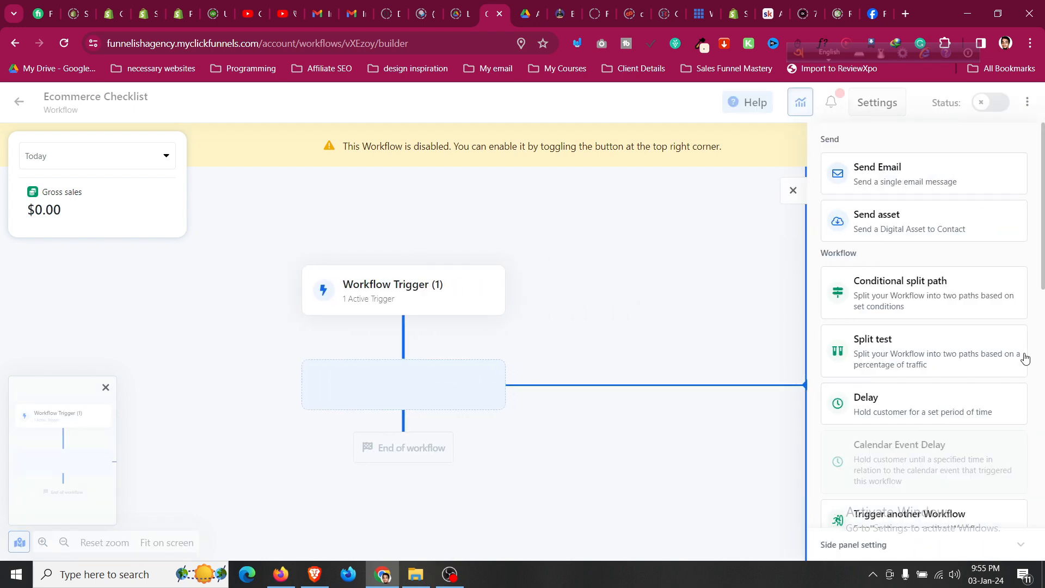
# Add a Tag contact step applying the tags 'ebook' and 'ecommerce', then review it.
pyautogui.scroll(-5, 1019, 323)
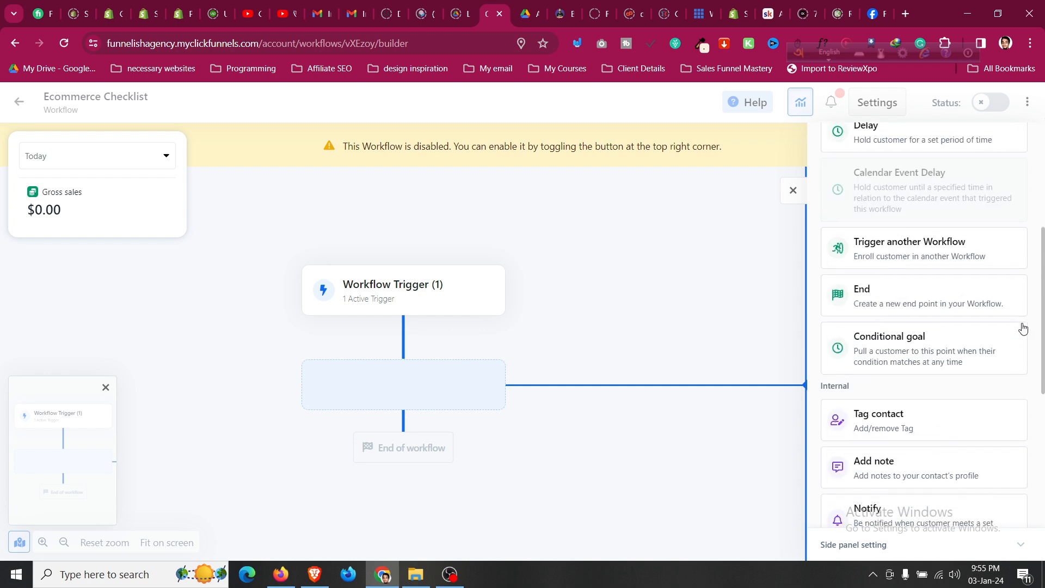
pyautogui.click(874, 417)
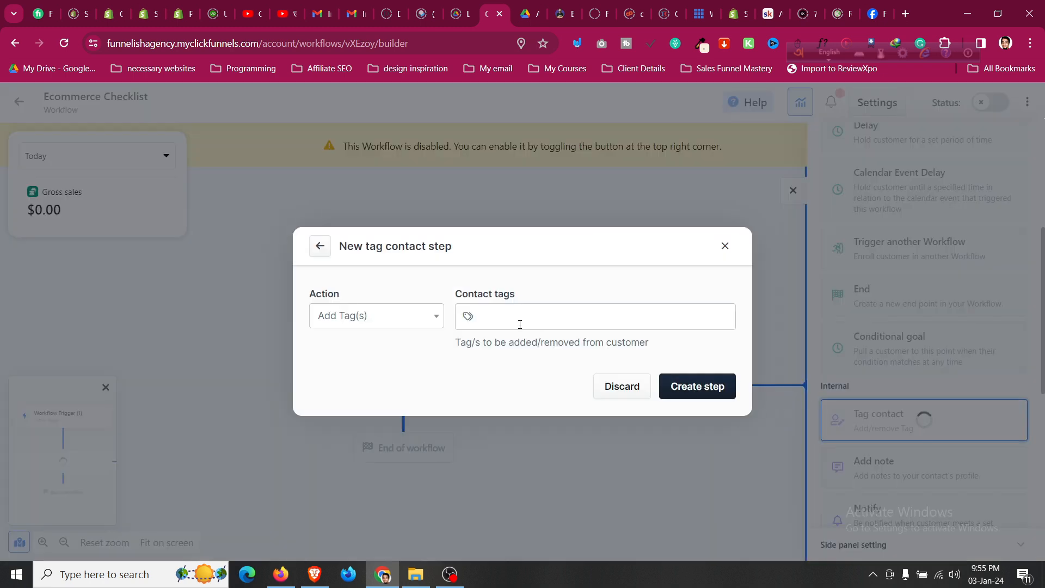
pyautogui.click(519, 324)
pyautogui.write('ebook')
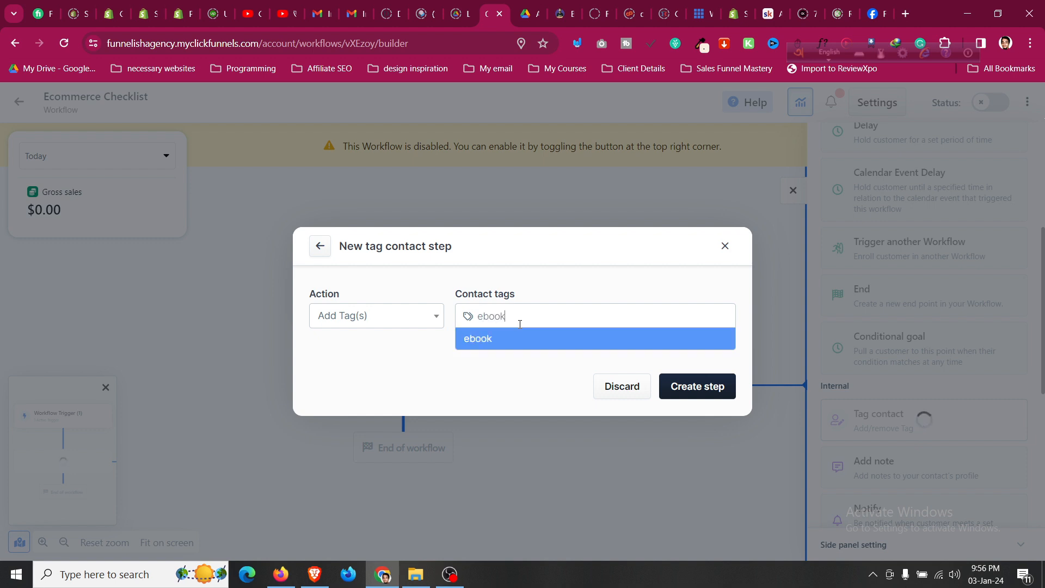
pyautogui.press('Return')
pyautogui.write('e')
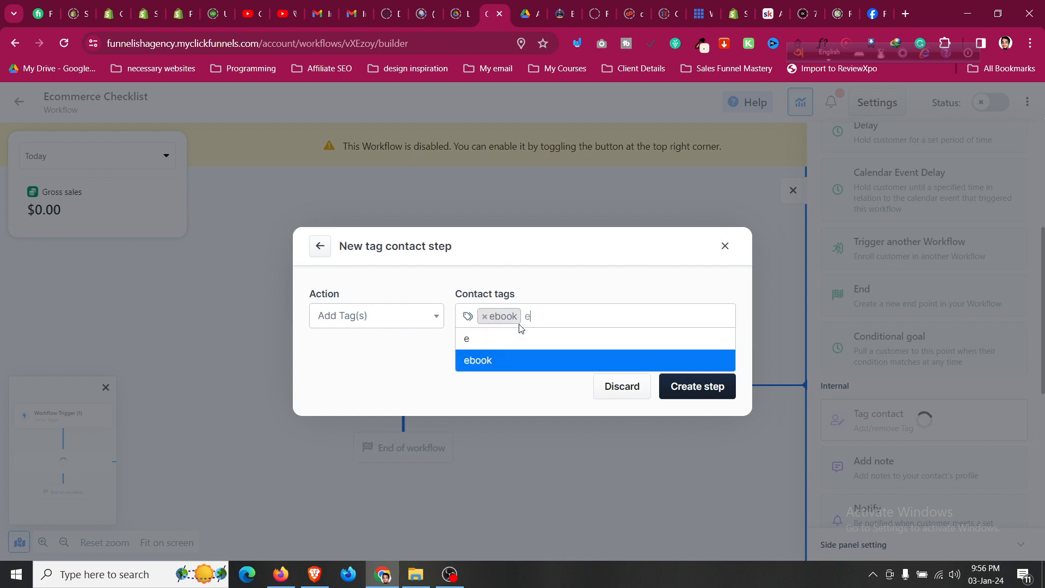
pyautogui.write('commerce')
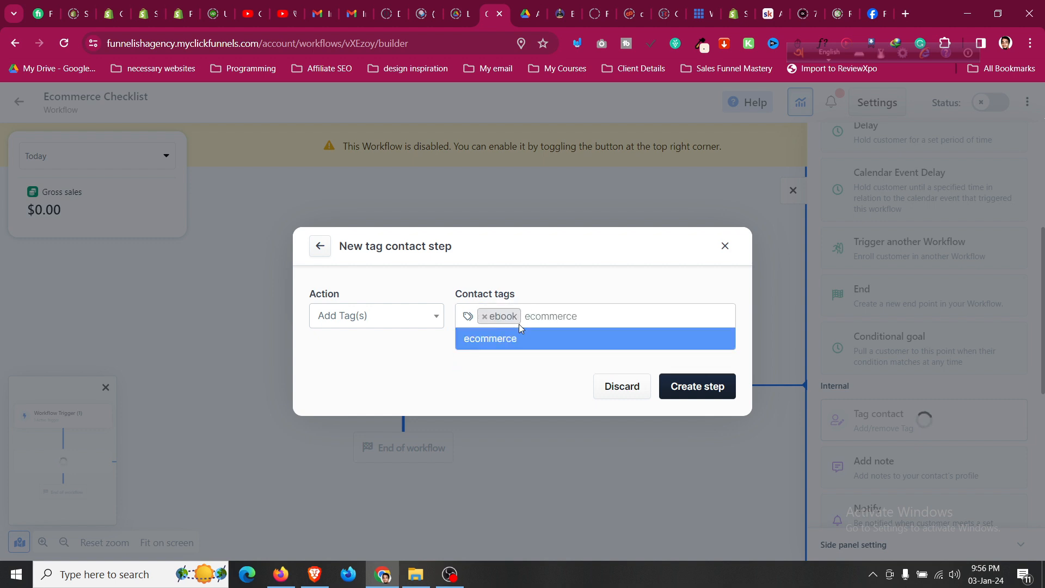
pyautogui.press('Return')
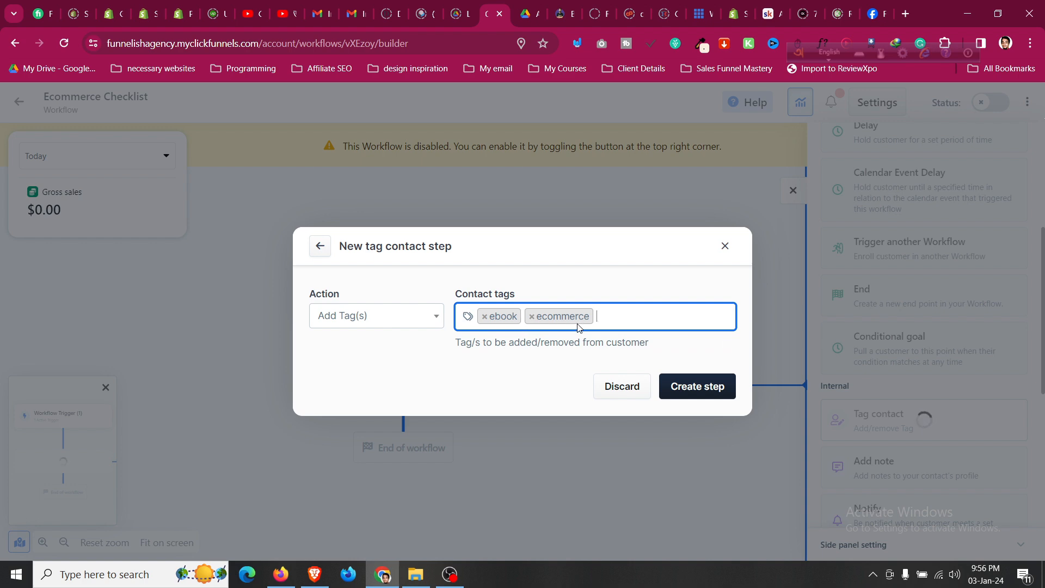
pyautogui.click(709, 390)
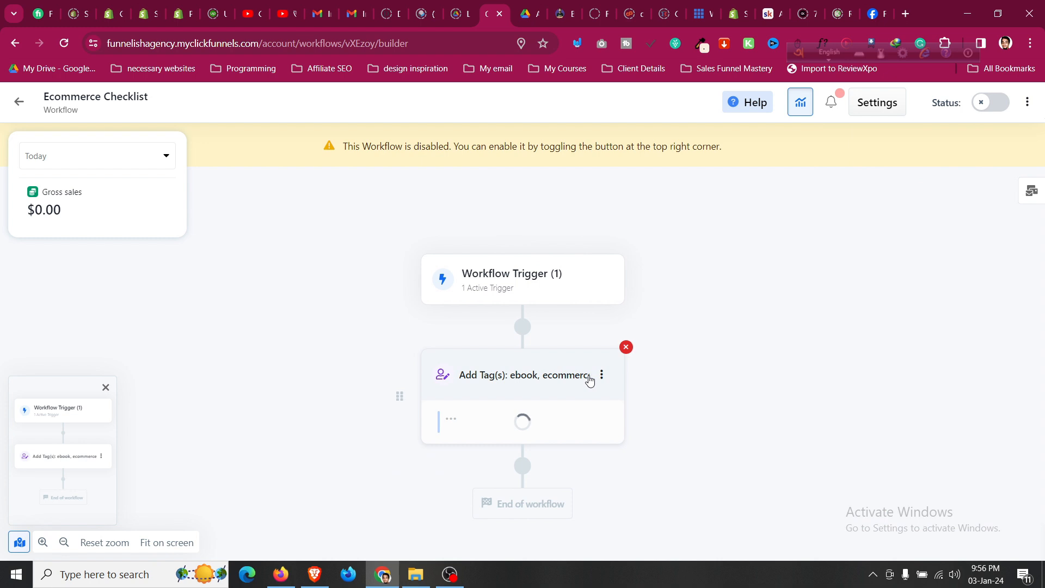
pyautogui.scroll(-1, 544, 317)
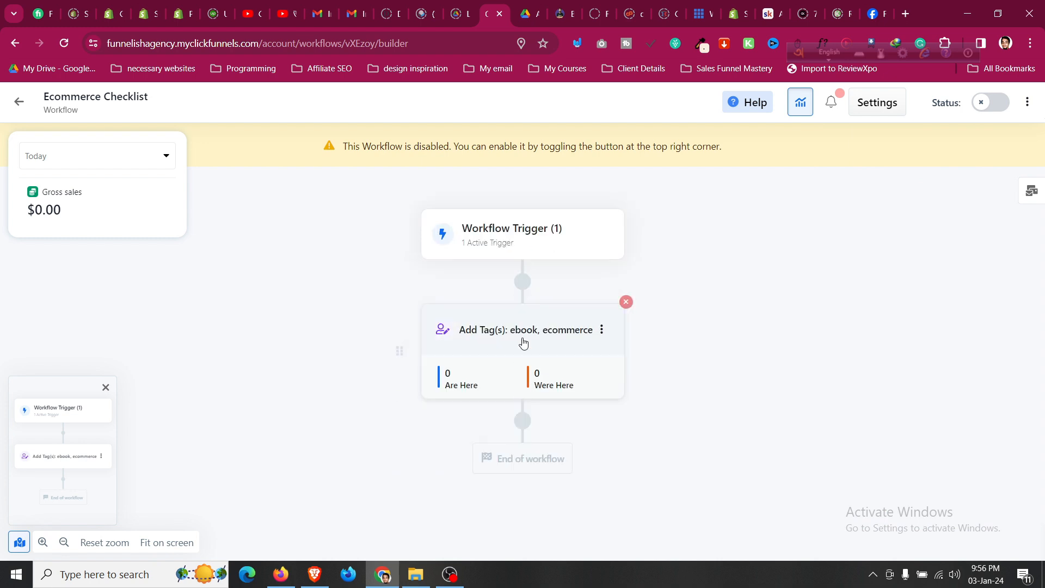
pyautogui.click(522, 342)
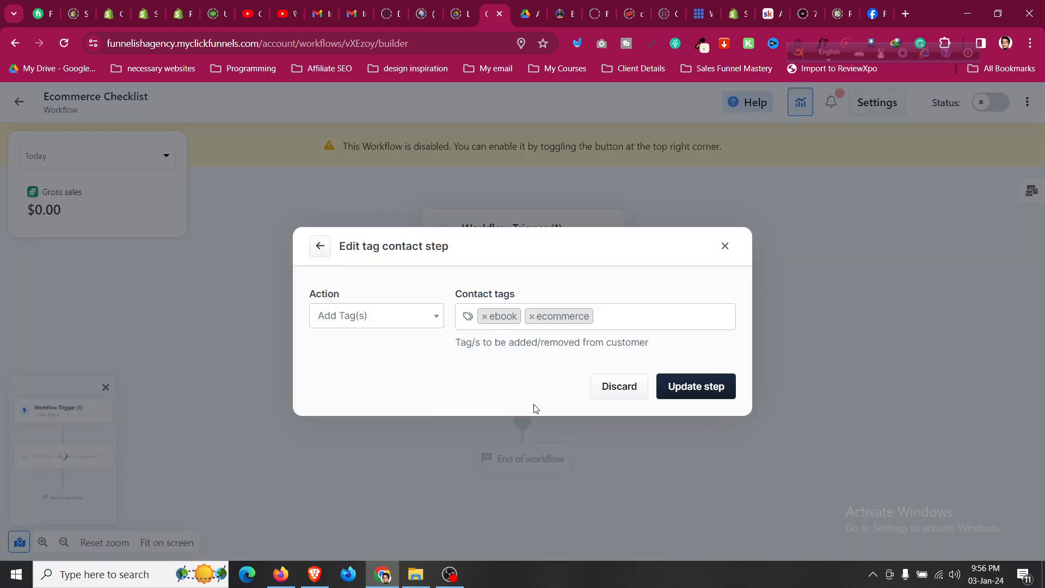
pyautogui.click(723, 246)
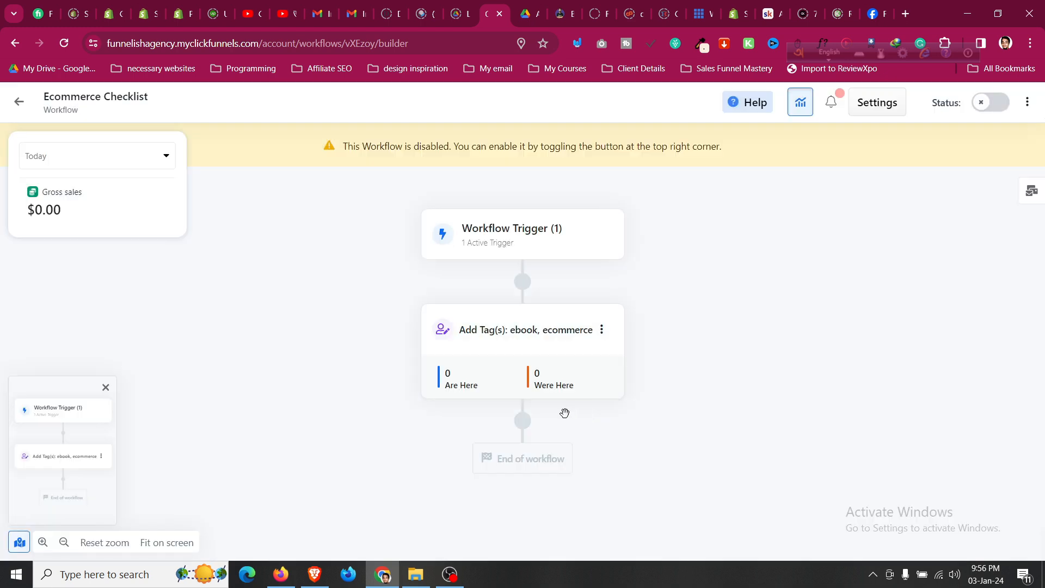
# Add a Send Email step after the tagging step and browse the ClickFunnels Templates.
pyautogui.click(529, 430)
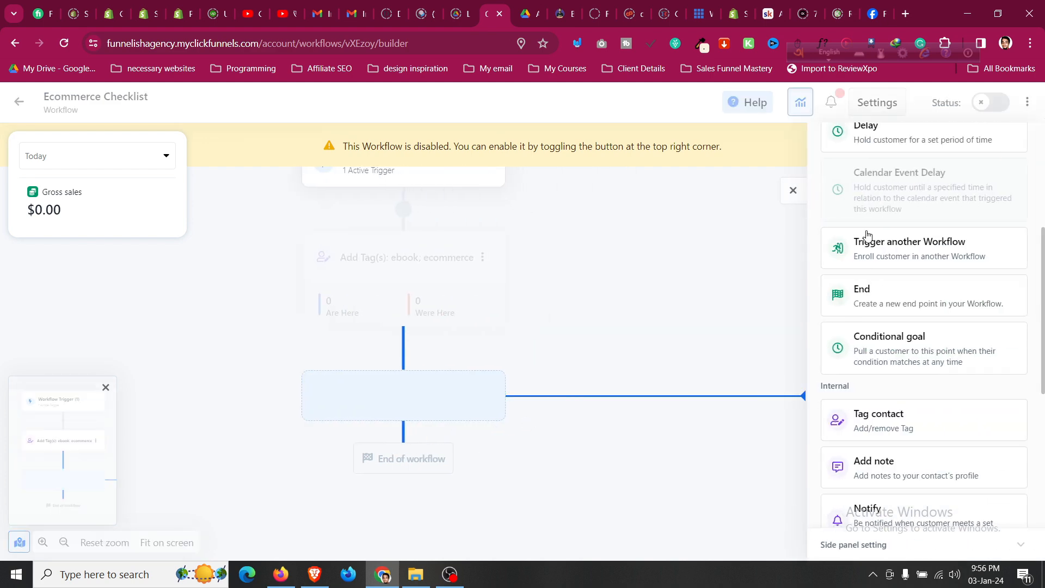
pyautogui.scroll(5, 866, 272)
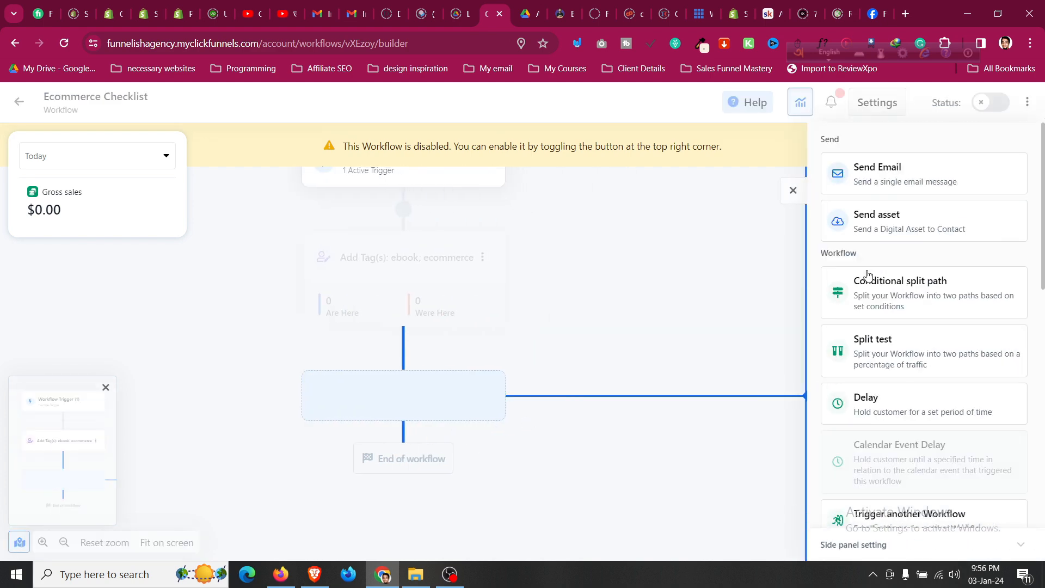
pyautogui.click(894, 184)
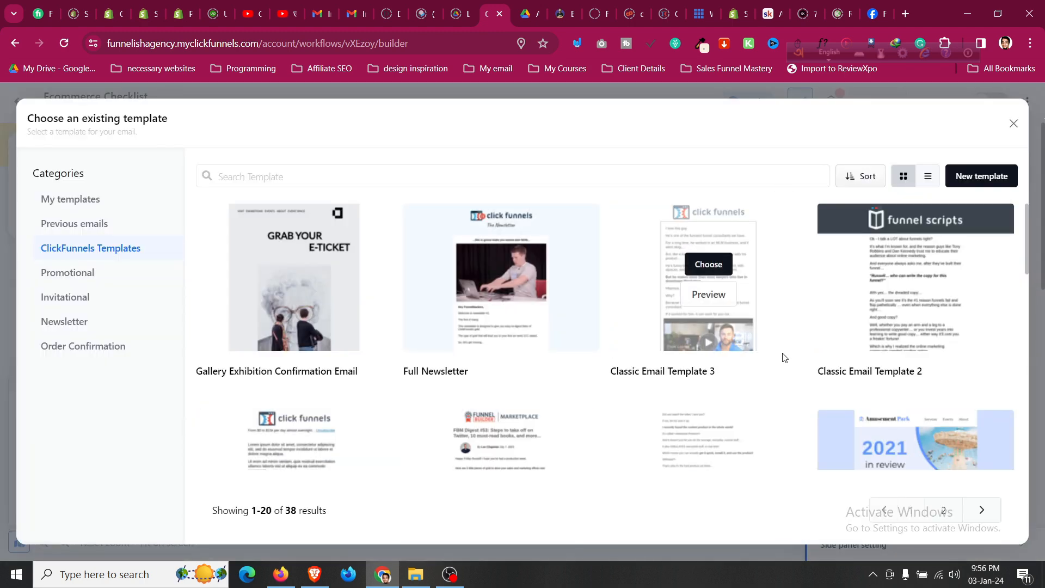
pyautogui.scroll(-3, 784, 357)
pyautogui.scroll(-8, 801, 355)
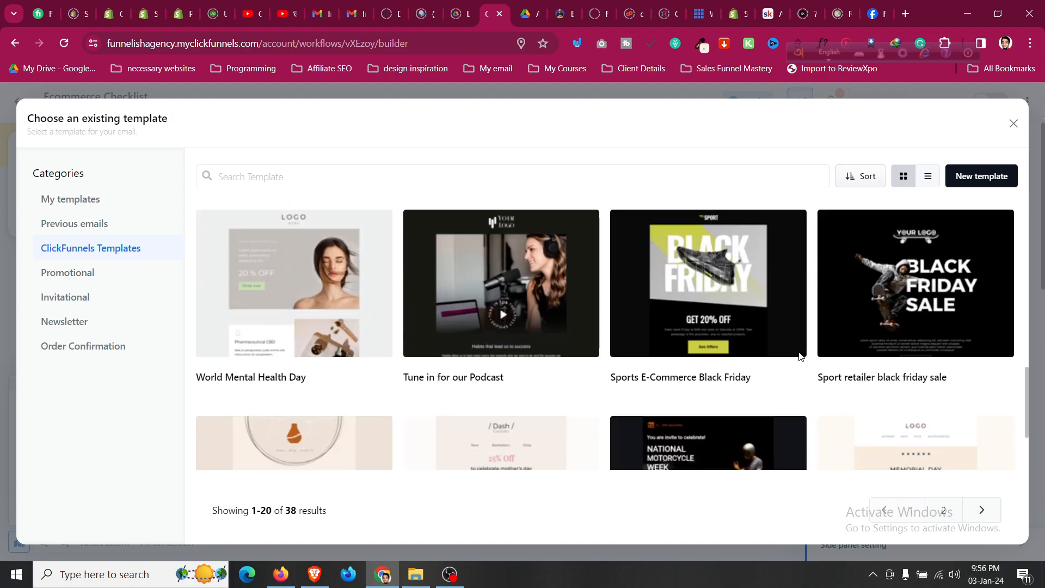
pyautogui.scroll(10, 811, 356)
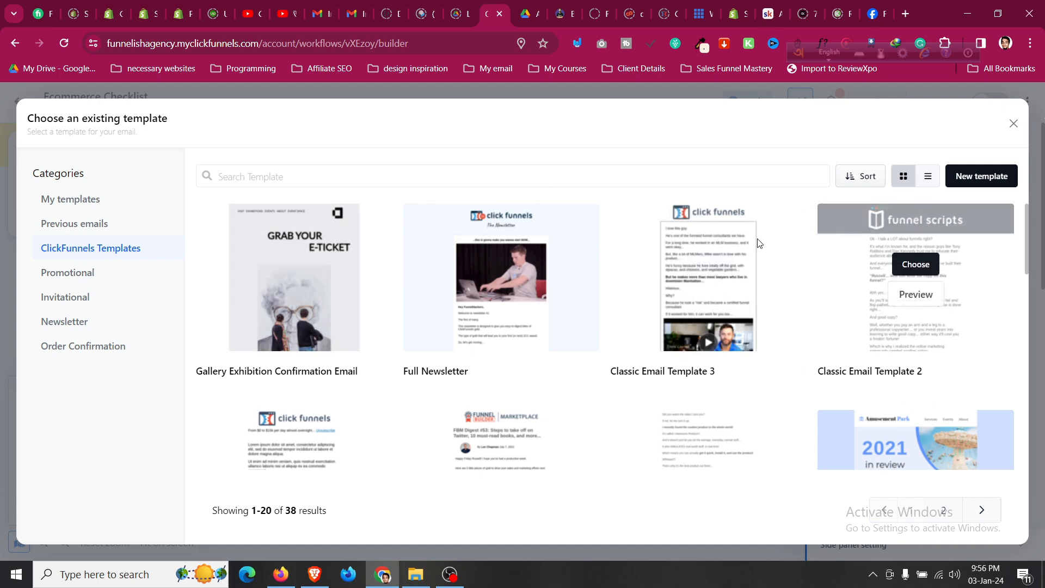
# Create the email from Classic Email Template 3 with subject 'Ecommerce Checklist', sent from the agency's address.
pyautogui.click(710, 270)
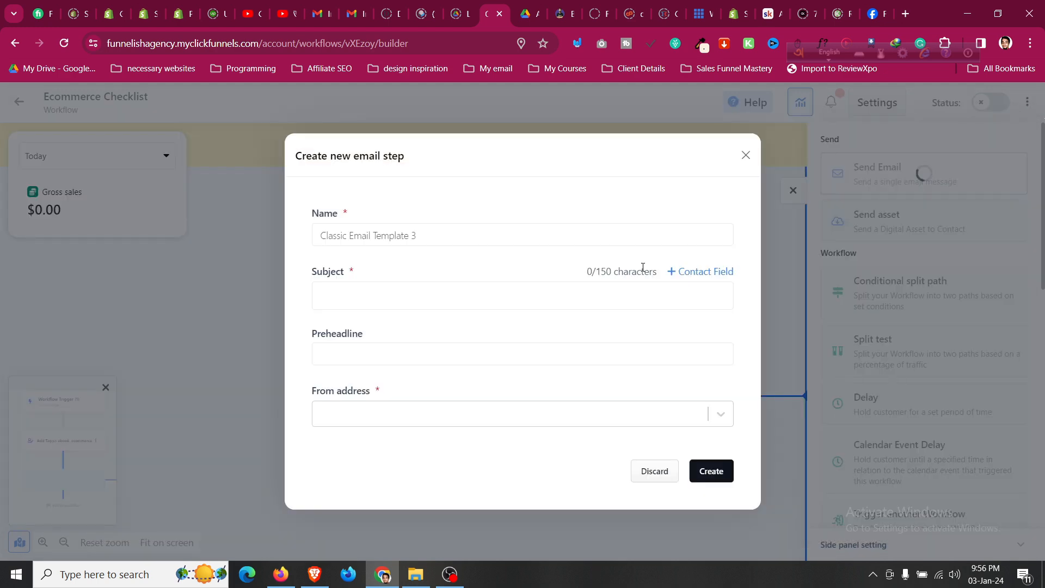
pyautogui.click(468, 297)
pyautogui.write('Ecommerce Checklist')
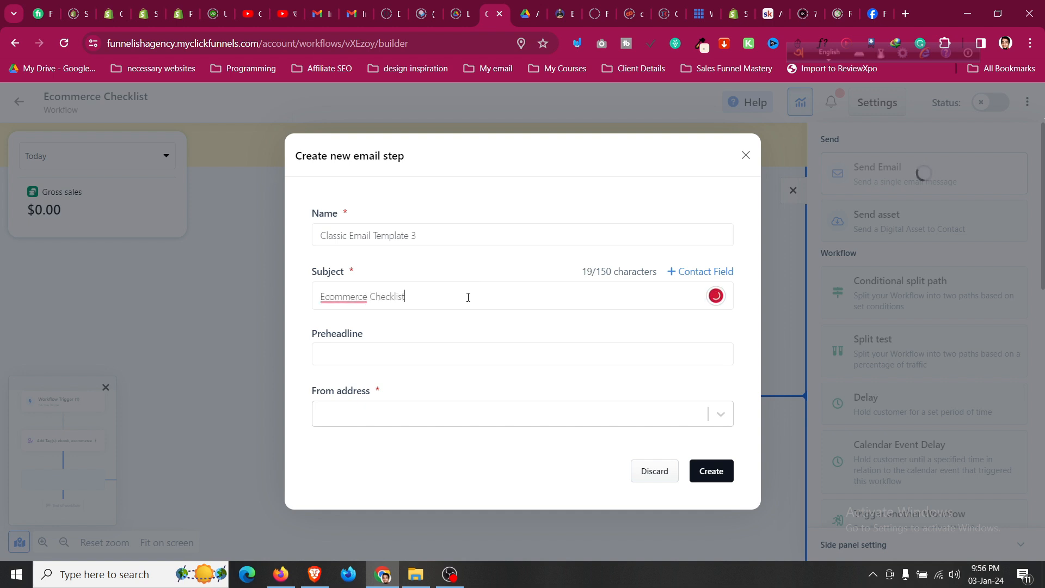
pyautogui.click(467, 407)
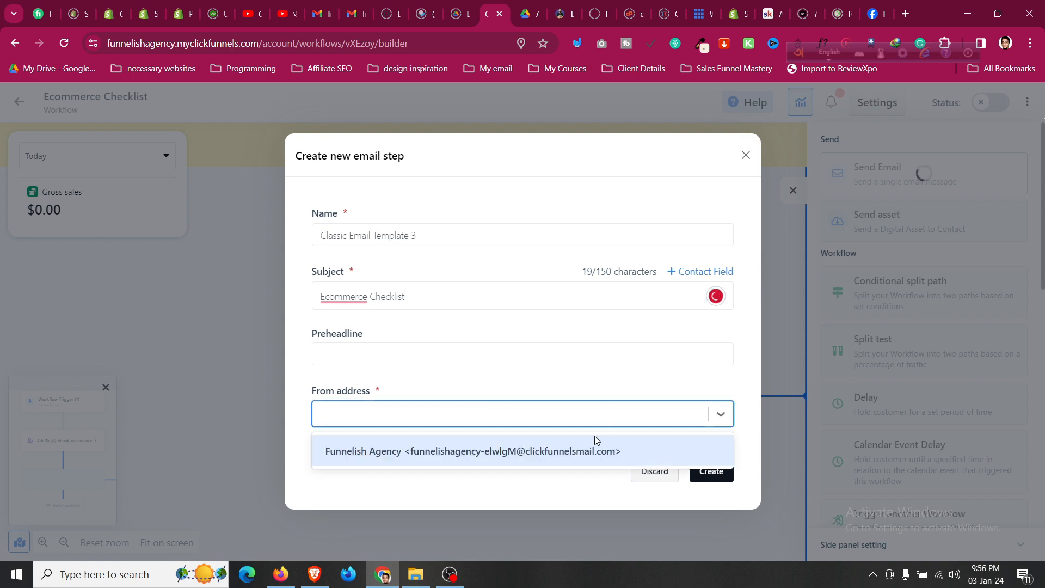
pyautogui.click(595, 450)
pyautogui.click(716, 471)
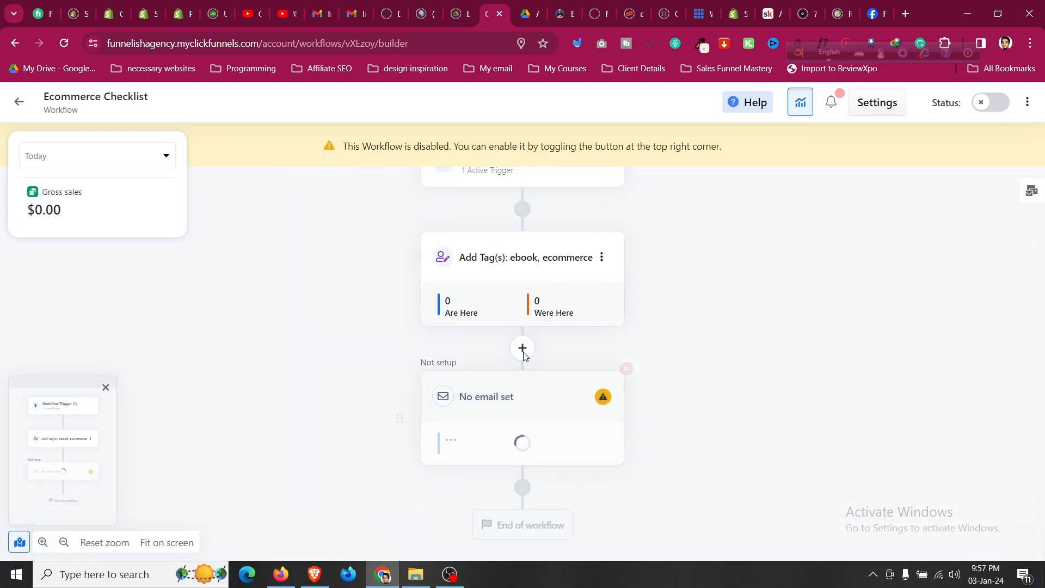
# Review the new email step's settings, then open its email content editor.
pyautogui.scroll(-1, 523, 355)
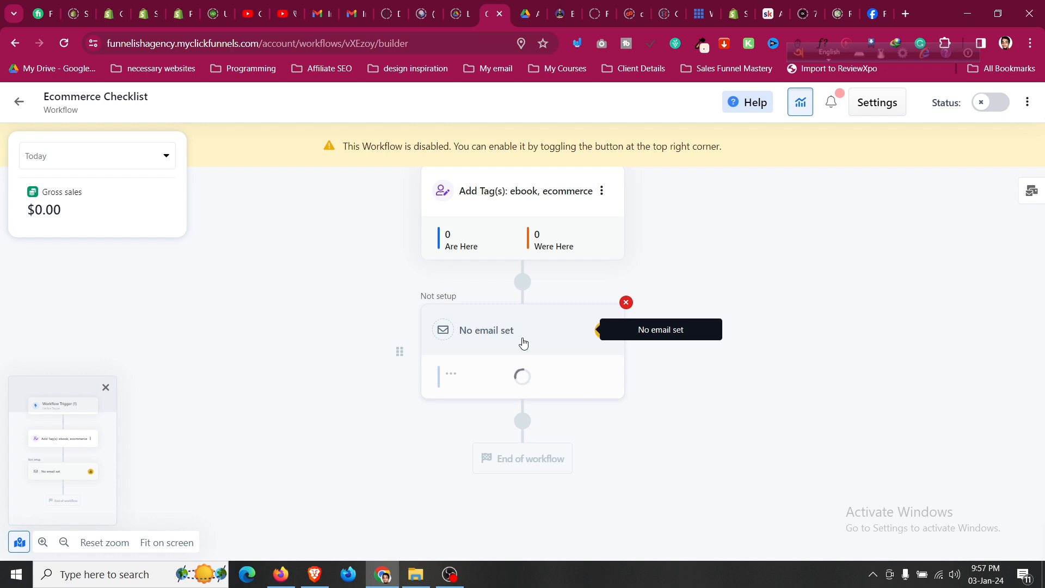
pyautogui.click(494, 331)
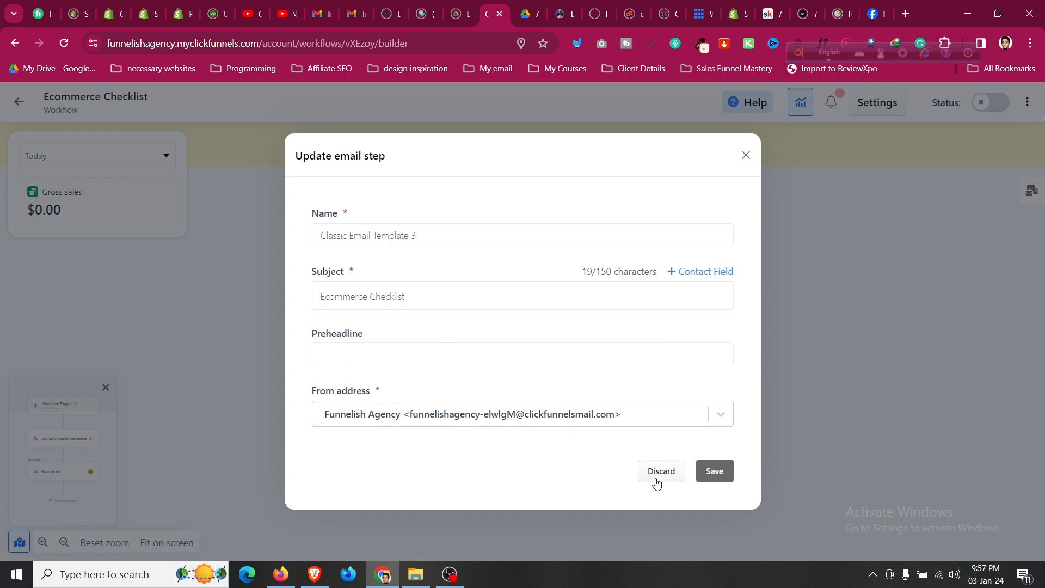
pyautogui.click(747, 156)
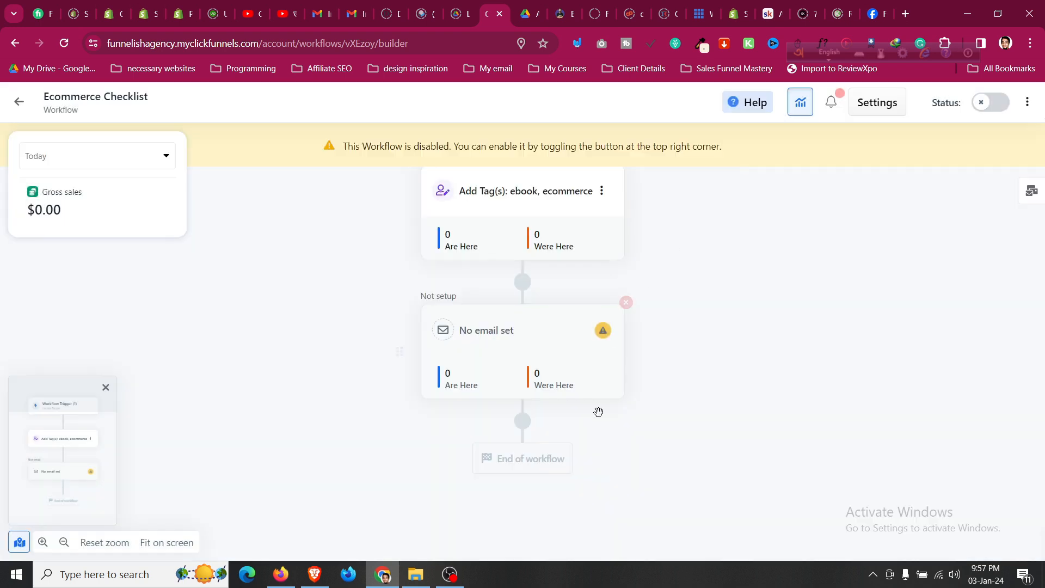
pyautogui.click(604, 330)
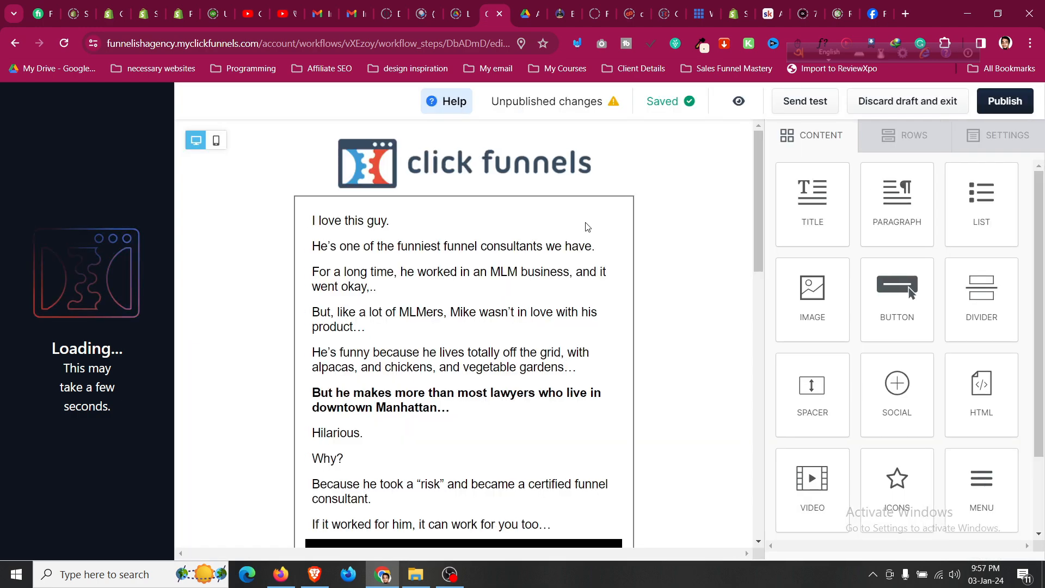
# Drag a Paragraph block to the top of the email, publish it, and exit to the workflow.
pyautogui.scroll(-8, 499, 404)
pyautogui.scroll(-6, 498, 404)
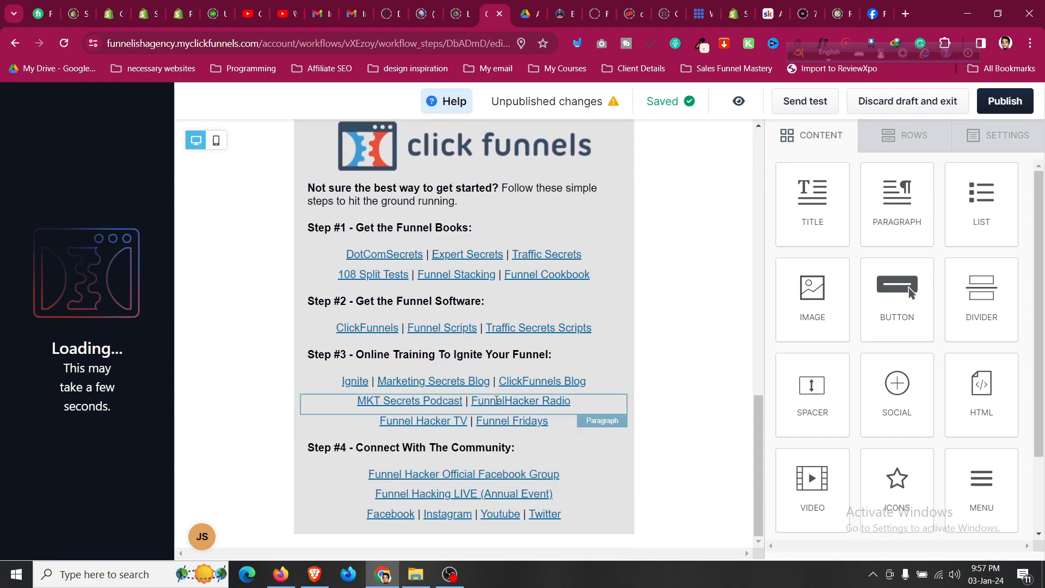
pyautogui.scroll(15, 341, 450)
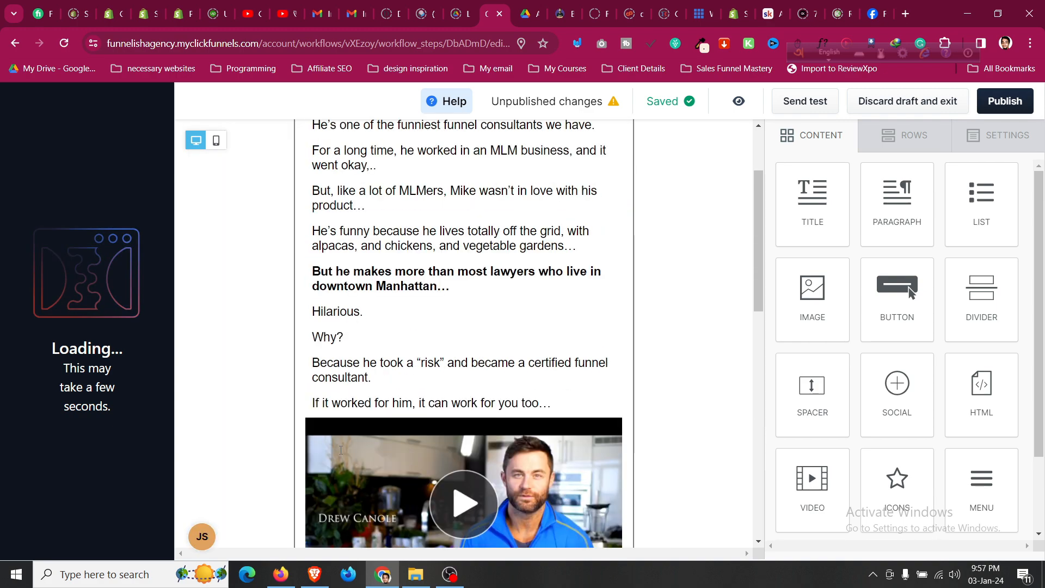
pyautogui.moveTo(896, 198); pyautogui.dragTo(490, 253)
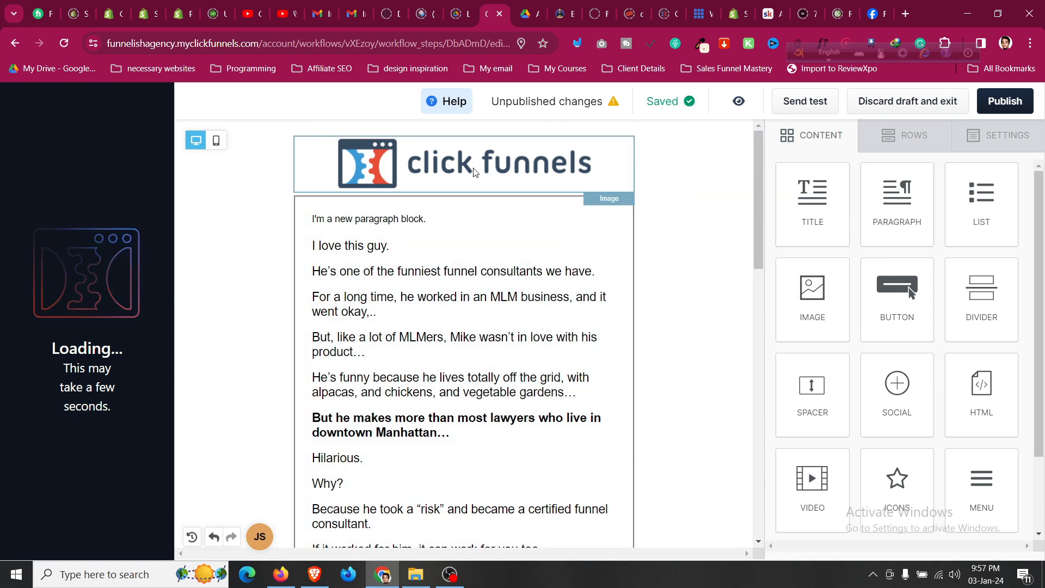
pyautogui.click(1011, 109)
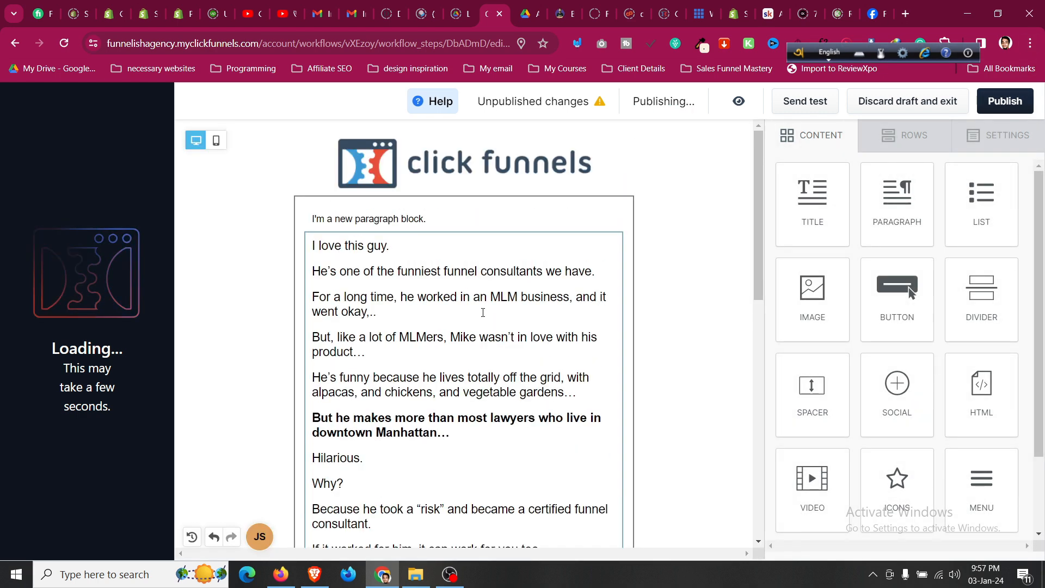
pyautogui.scroll(-5, 448, 315)
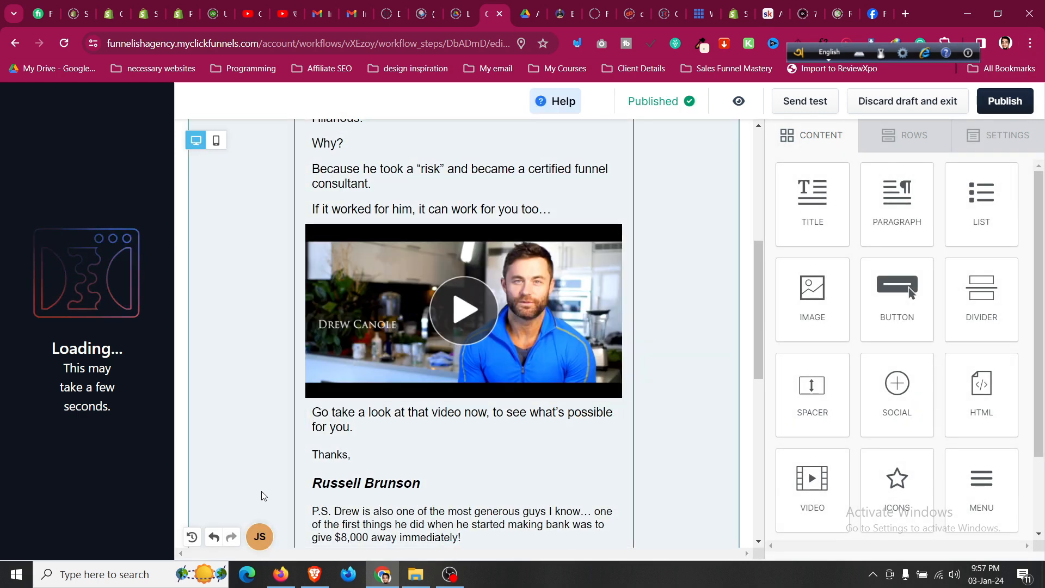
pyautogui.scroll(5, 626, 285)
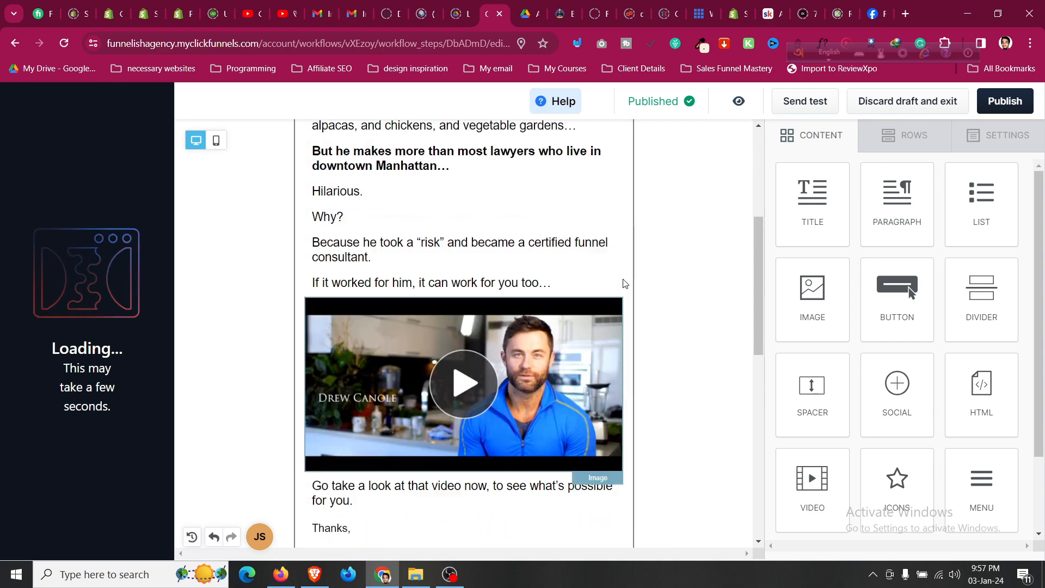
pyautogui.click(739, 104)
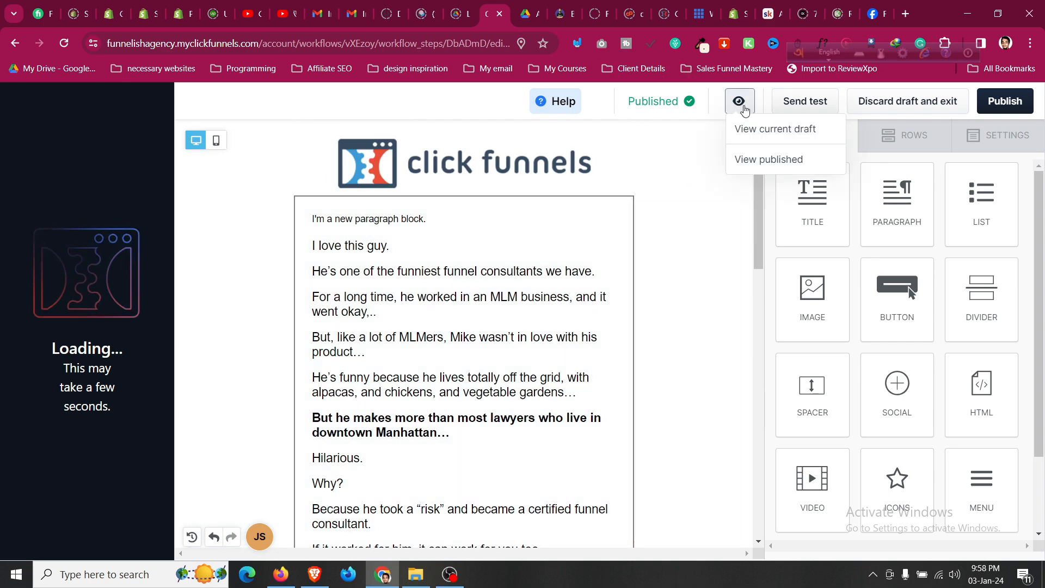
pyautogui.click(890, 112)
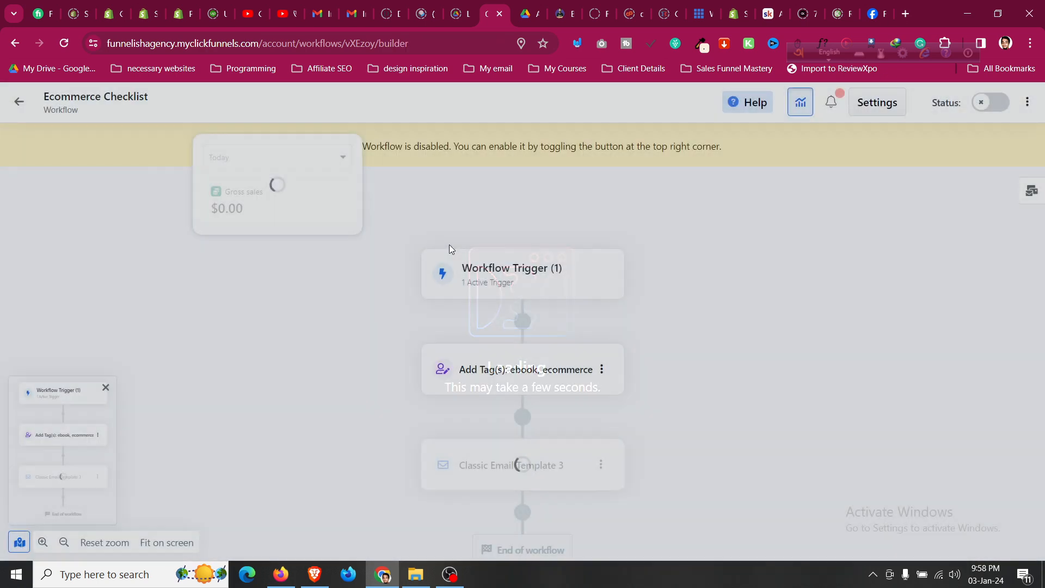
# Rename the email step to '1st email for checklist' in its step settings and save.
pyautogui.scroll(-3, 350, 359)
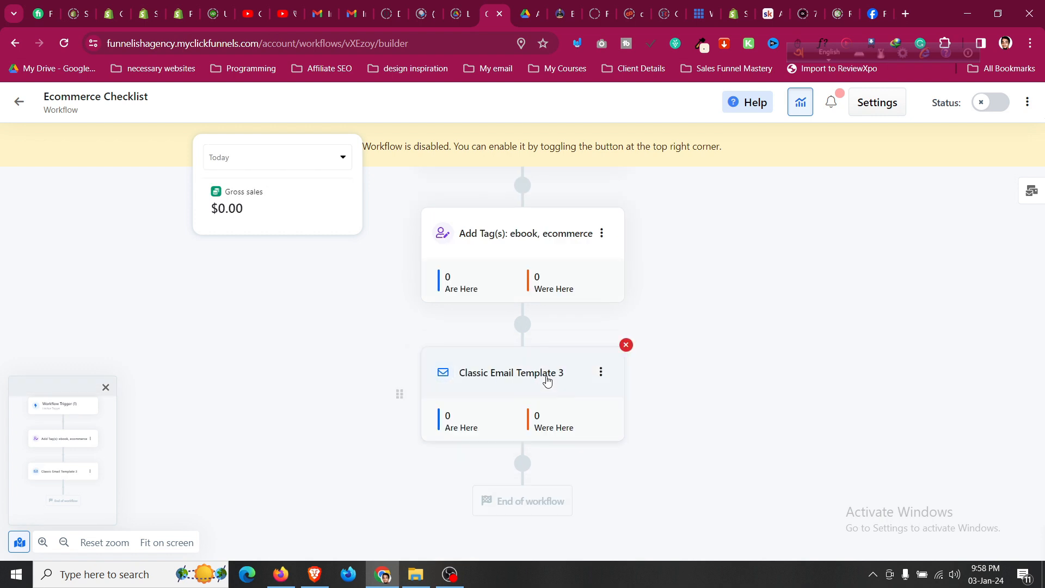
pyautogui.click(601, 375)
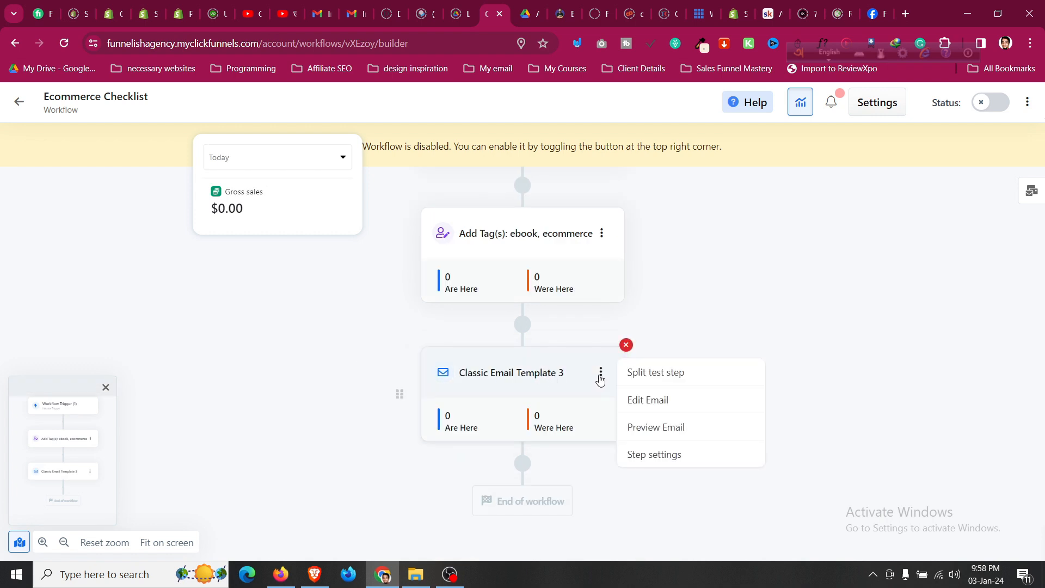
pyautogui.click(652, 455)
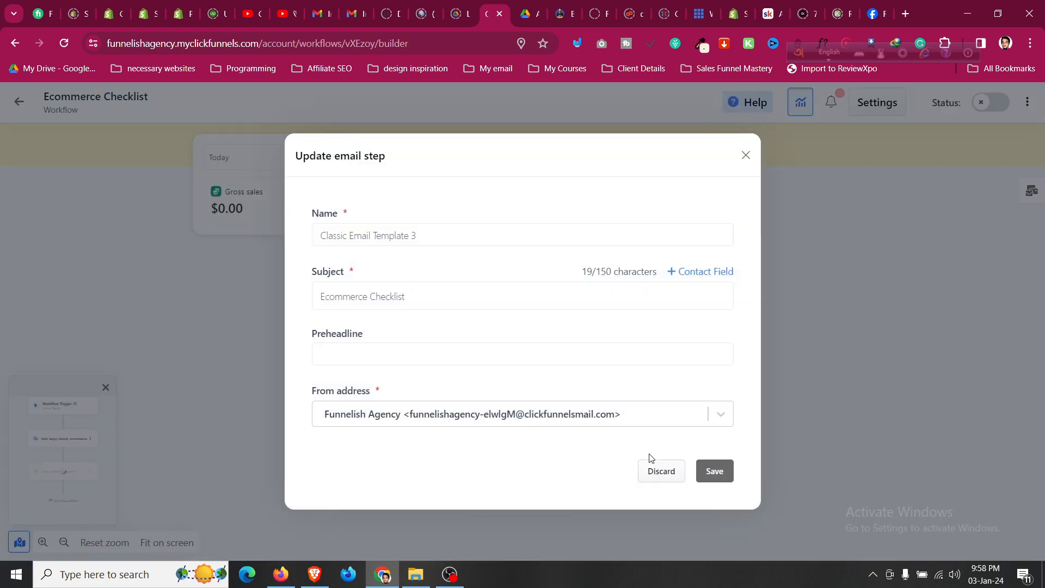
pyautogui.tripleClick(381, 229)
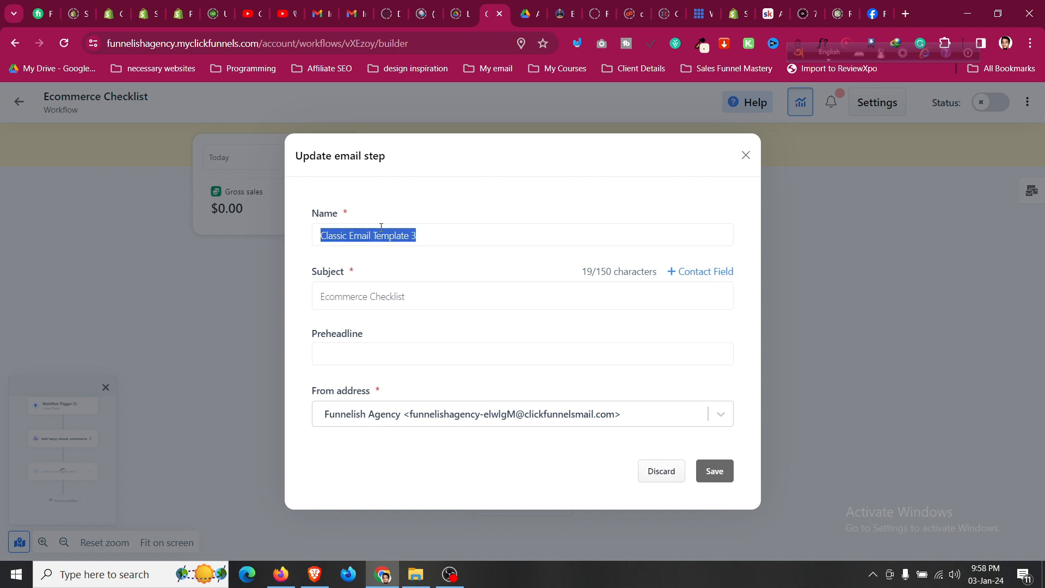
pyautogui.write('1st email for checklist')
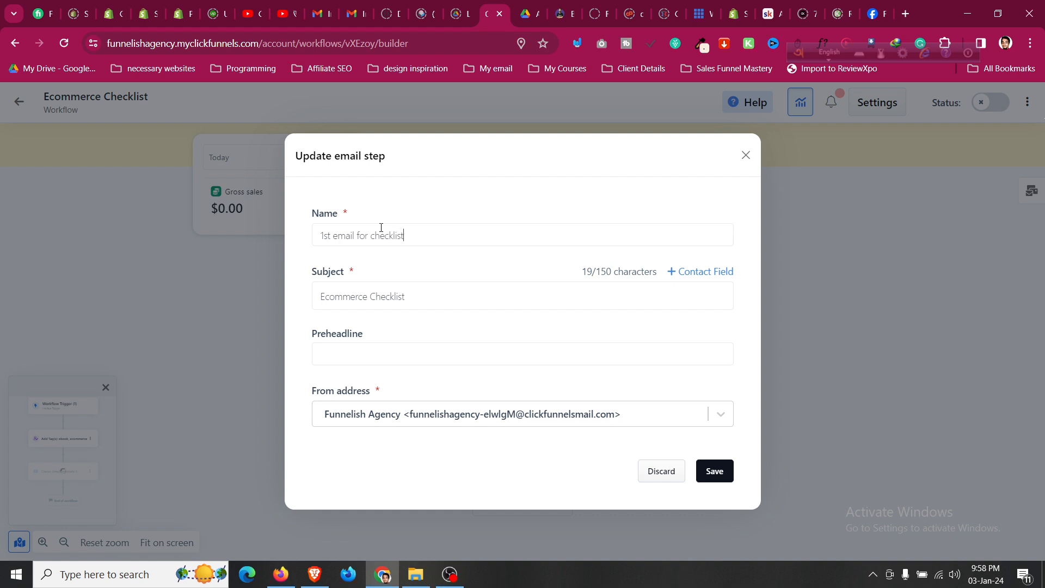
pyautogui.click(722, 474)
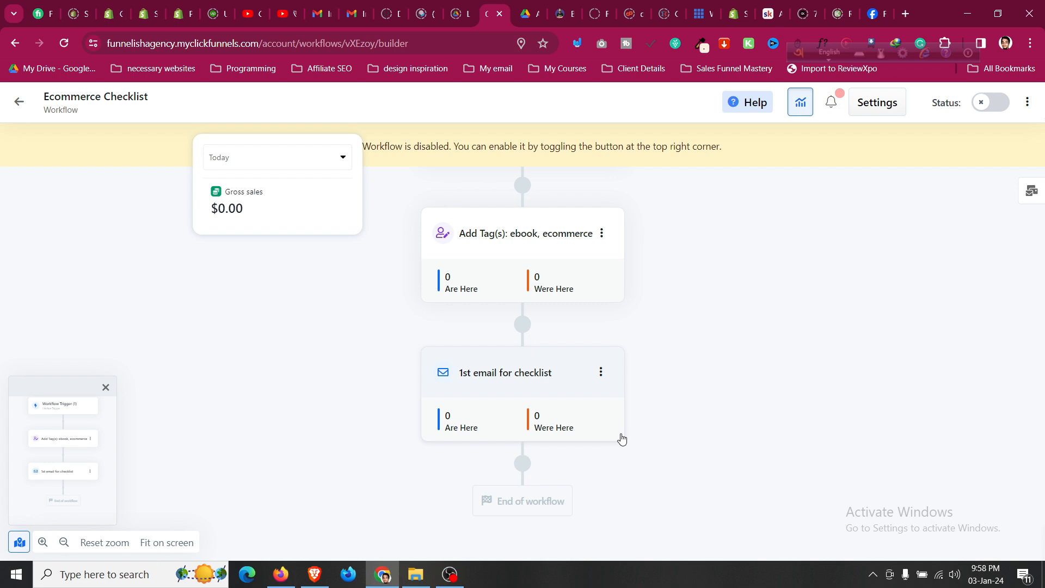
pyautogui.scroll(-1, 608, 426)
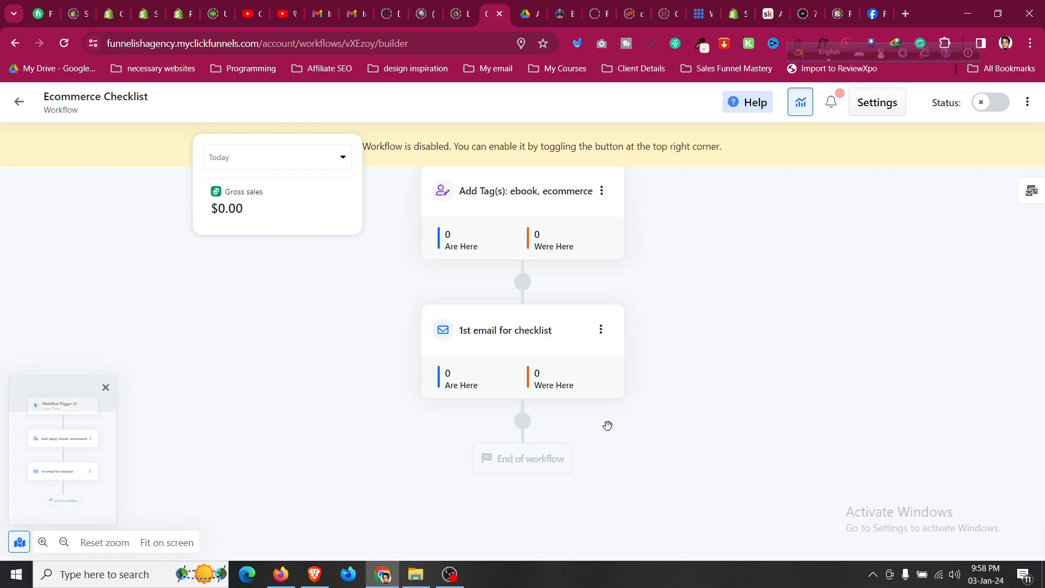
# Add a 1-day delay step after the '1st email for checklist' email, then start another step below it.
pyautogui.click(522, 422)
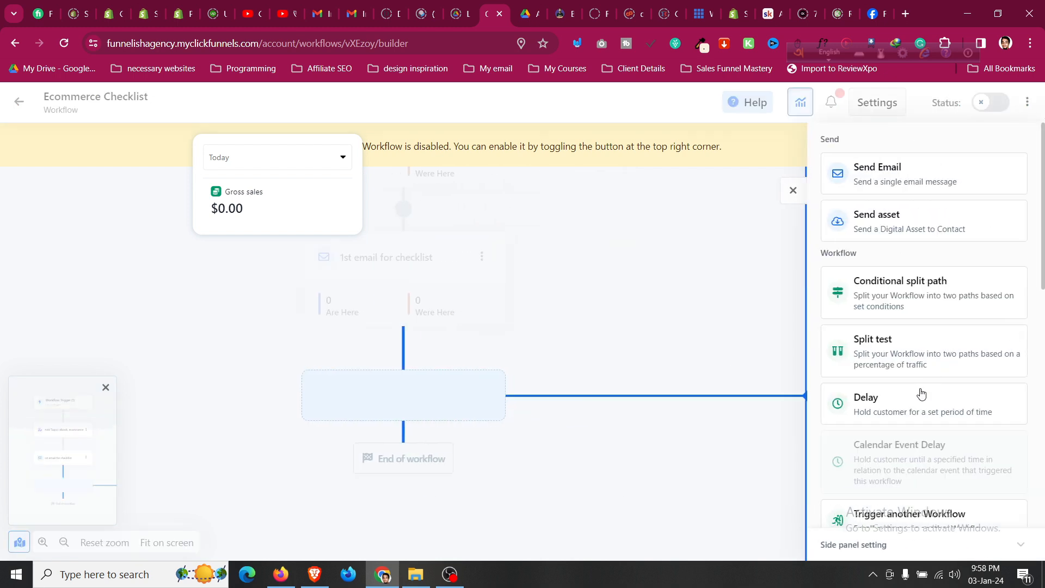
pyautogui.click(912, 409)
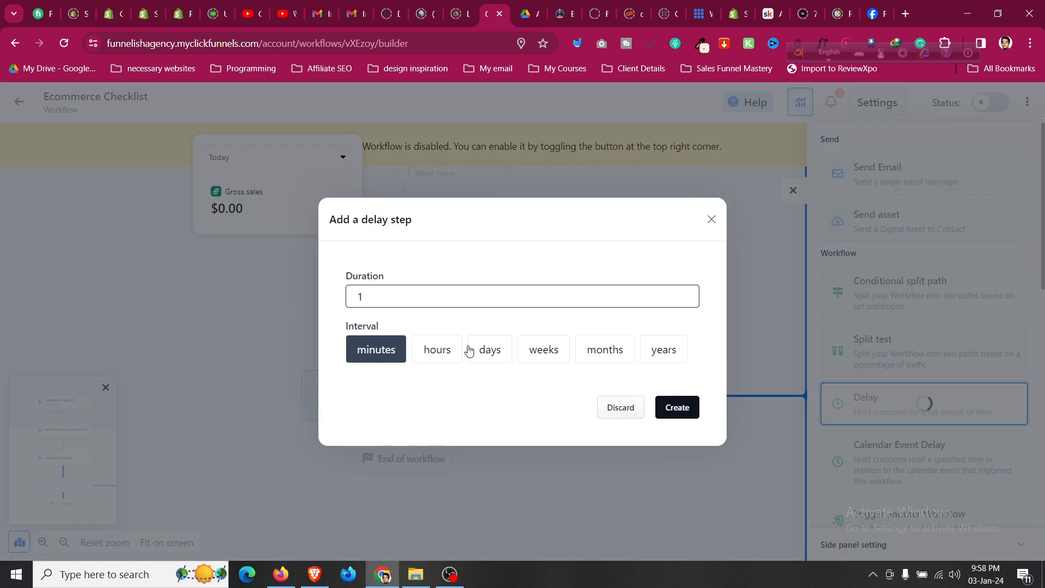
pyautogui.click(488, 352)
pyautogui.click(674, 406)
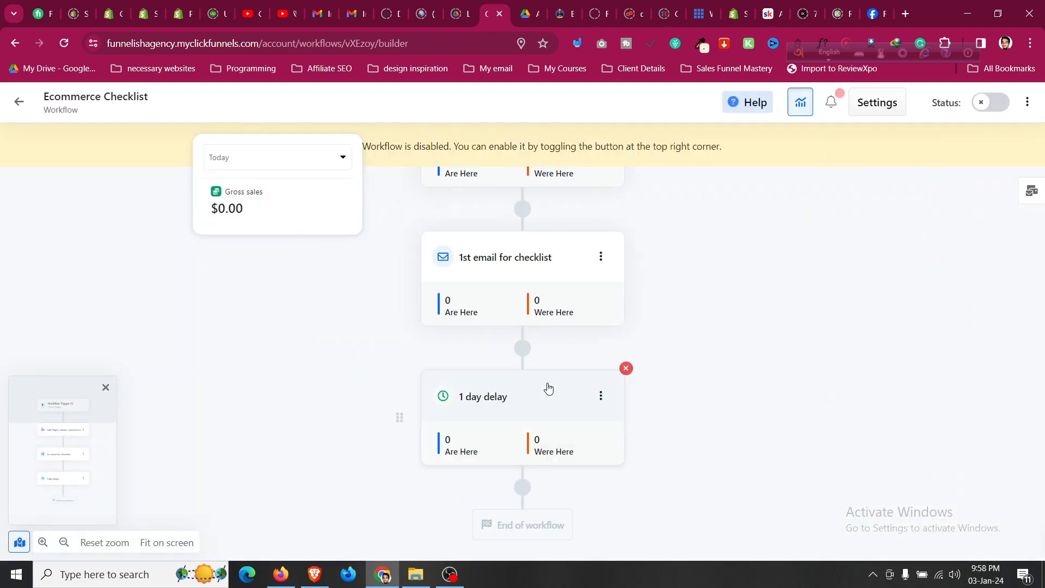
pyautogui.scroll(-1, 525, 392)
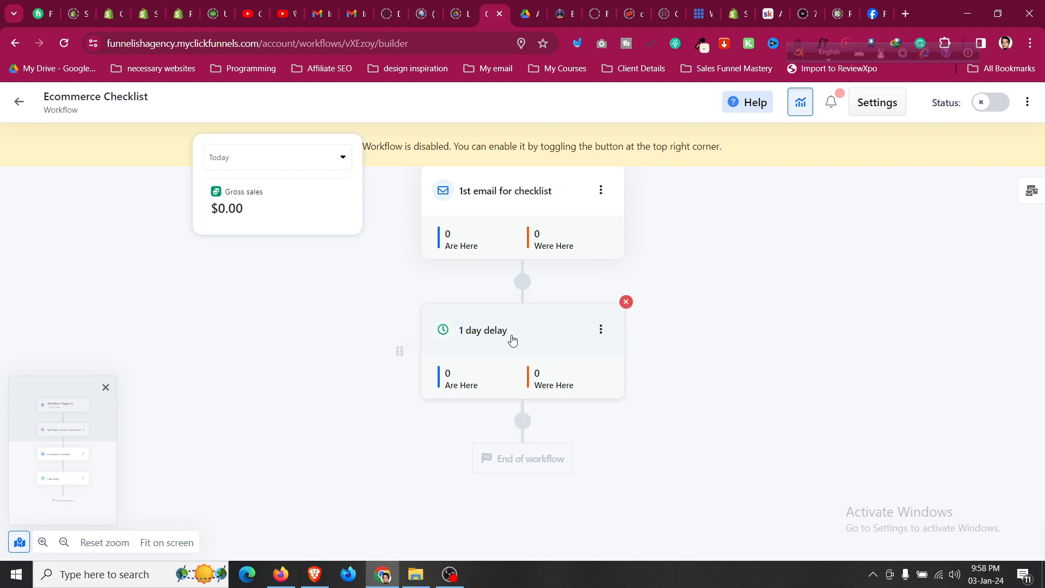
pyautogui.click(523, 422)
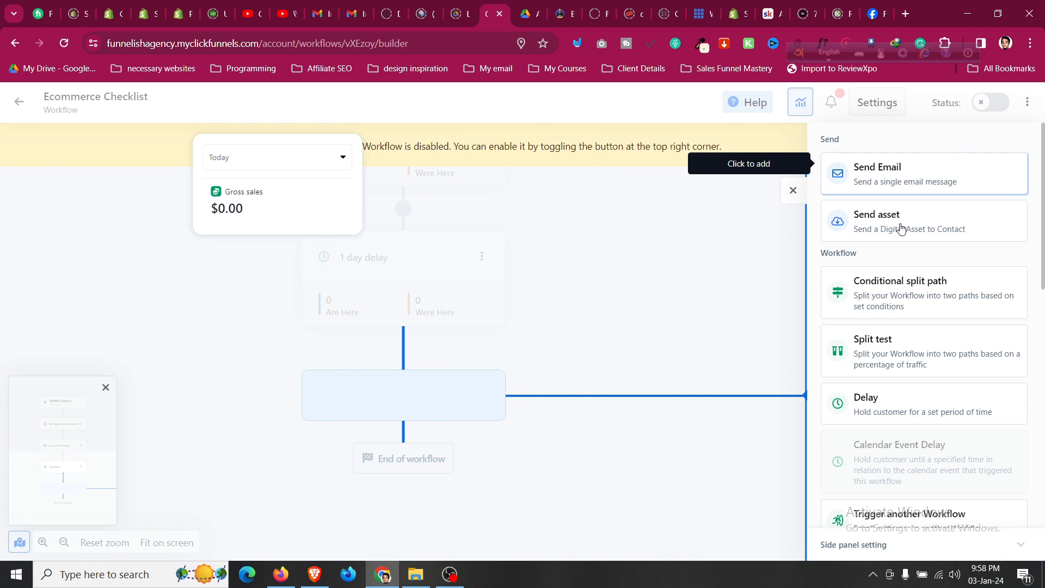
# Add a conditional split whose Yes path is contacts who purchased Ecommerce Conversion Boosting Checklist.
pyautogui.click(913, 295)
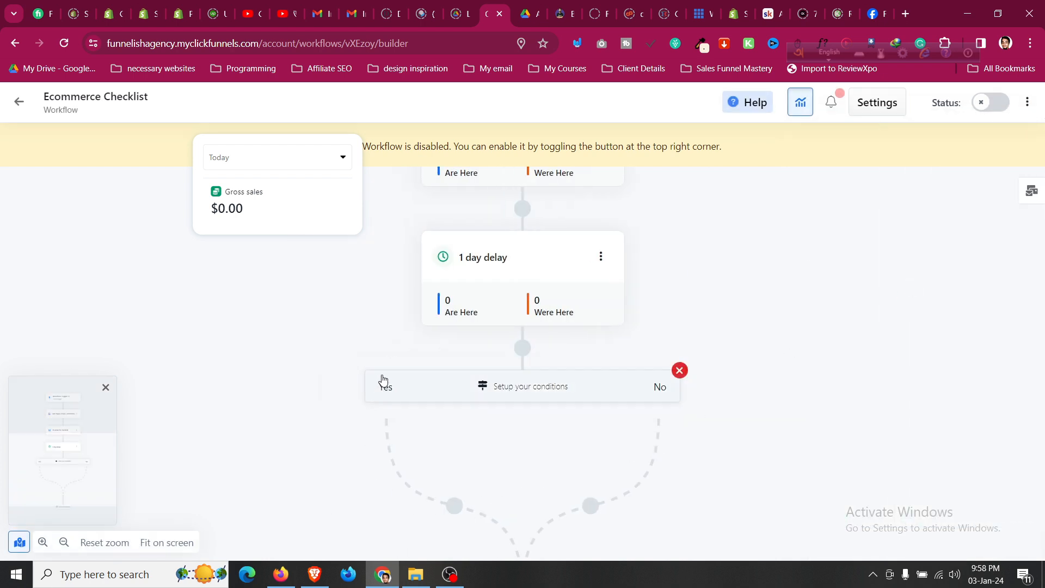
pyautogui.click(493, 396)
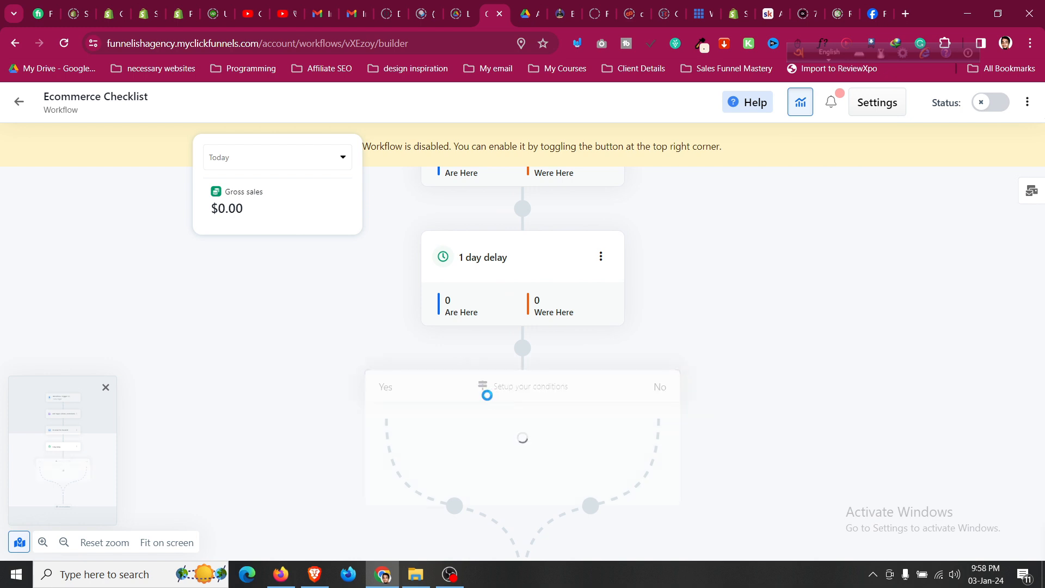
pyautogui.scroll(-2, 498, 398)
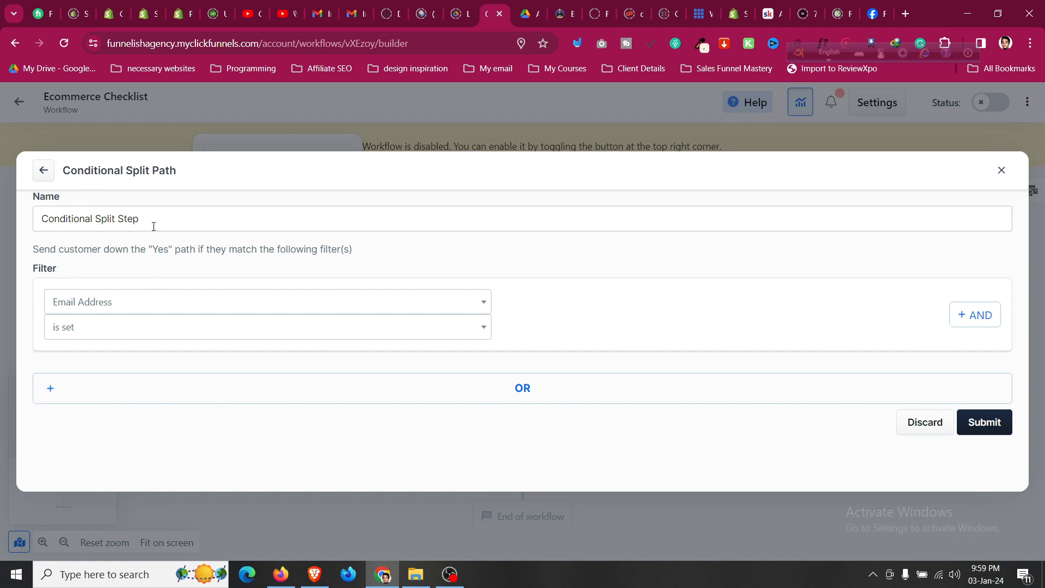
pyautogui.click(126, 309)
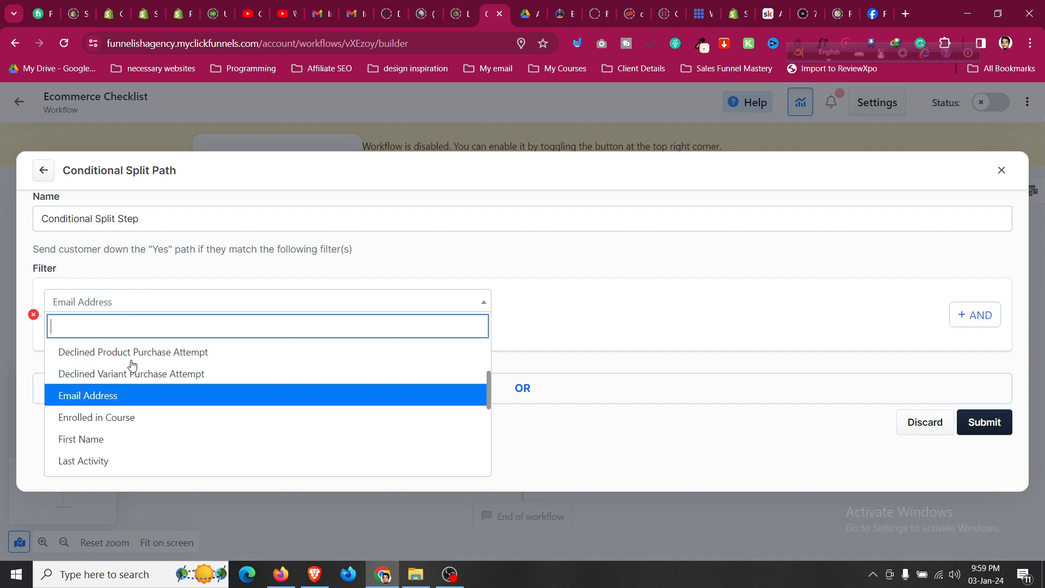
pyautogui.scroll(-5, 145, 401)
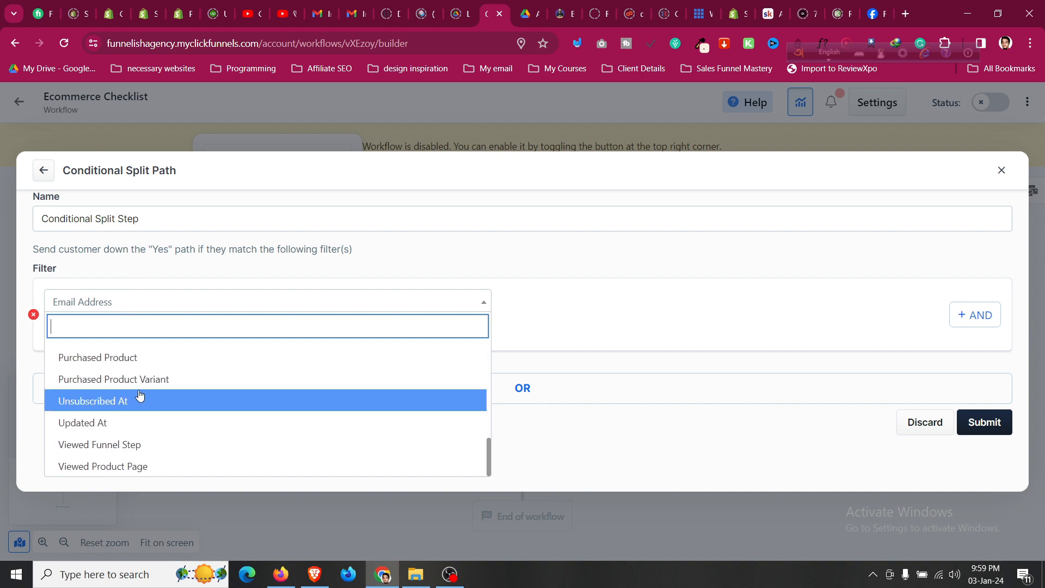
pyautogui.click(143, 365)
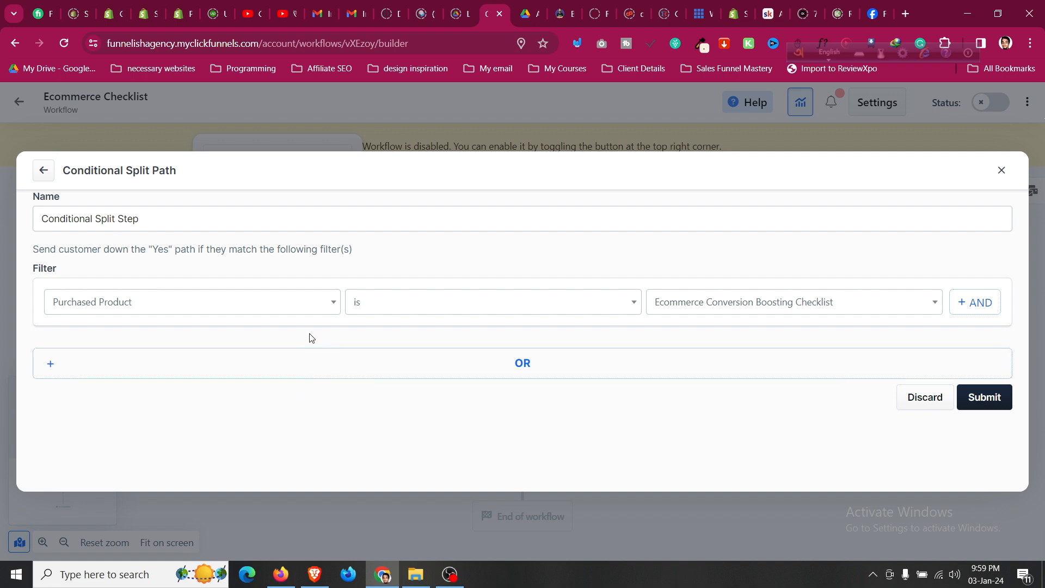
pyautogui.click(970, 398)
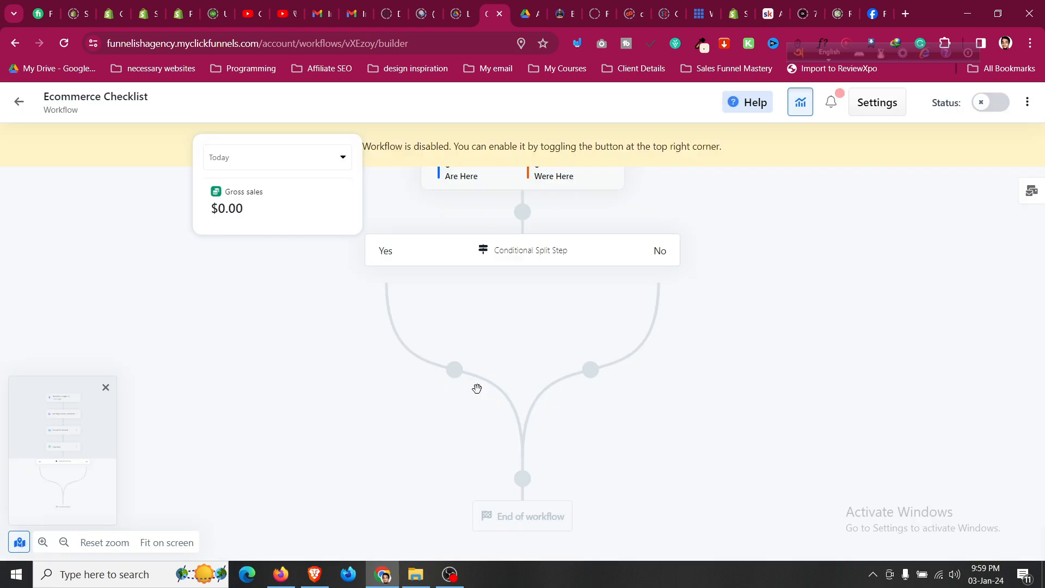
# Review the split's Purchased Product condition, then start adding a step on the Yes branch.
pyautogui.moveTo(399, 249)
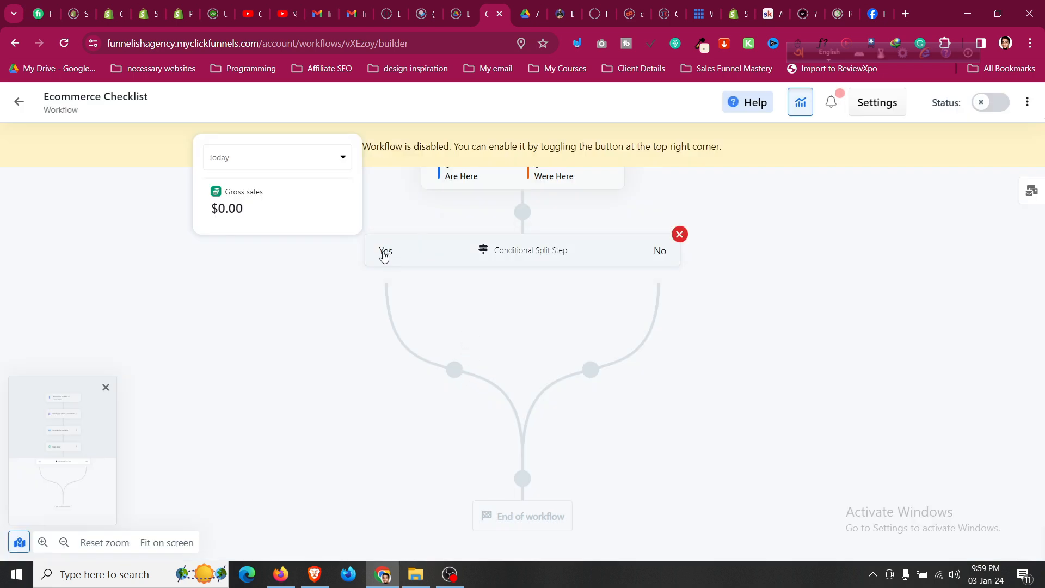
pyautogui.click(394, 250)
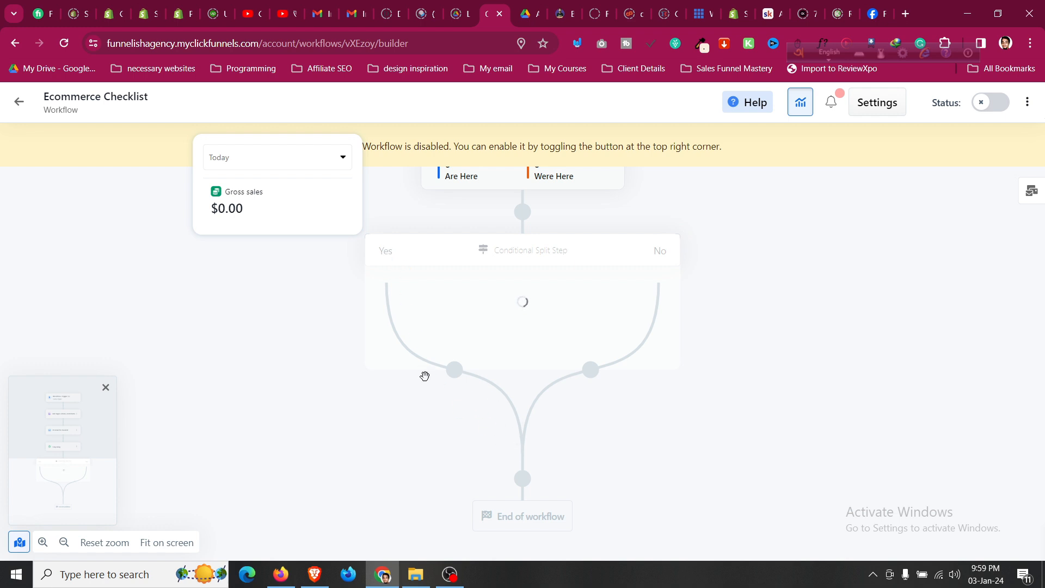
pyautogui.click(455, 370)
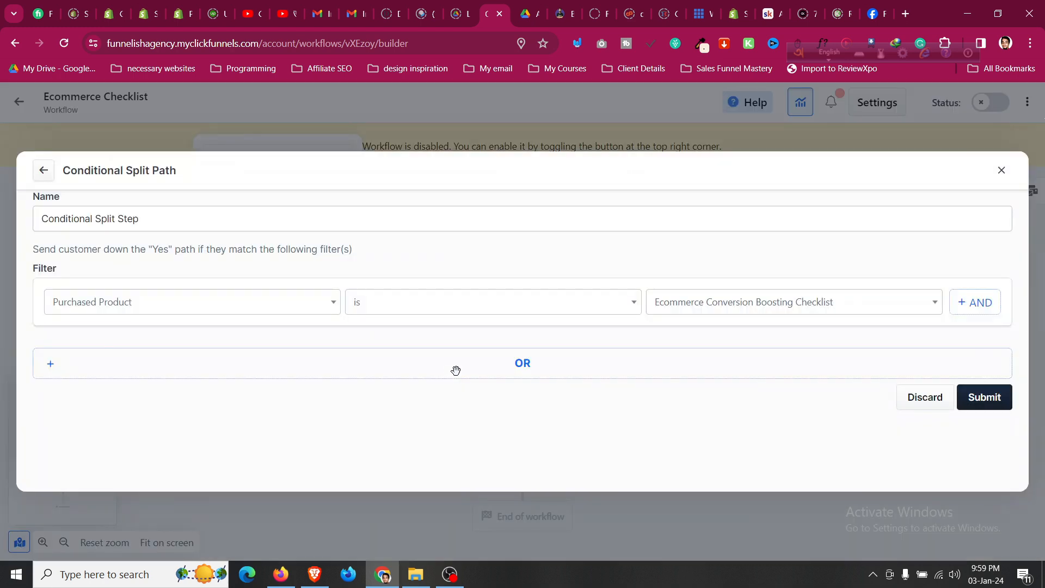
pyautogui.click(1001, 170)
pyautogui.click(455, 370)
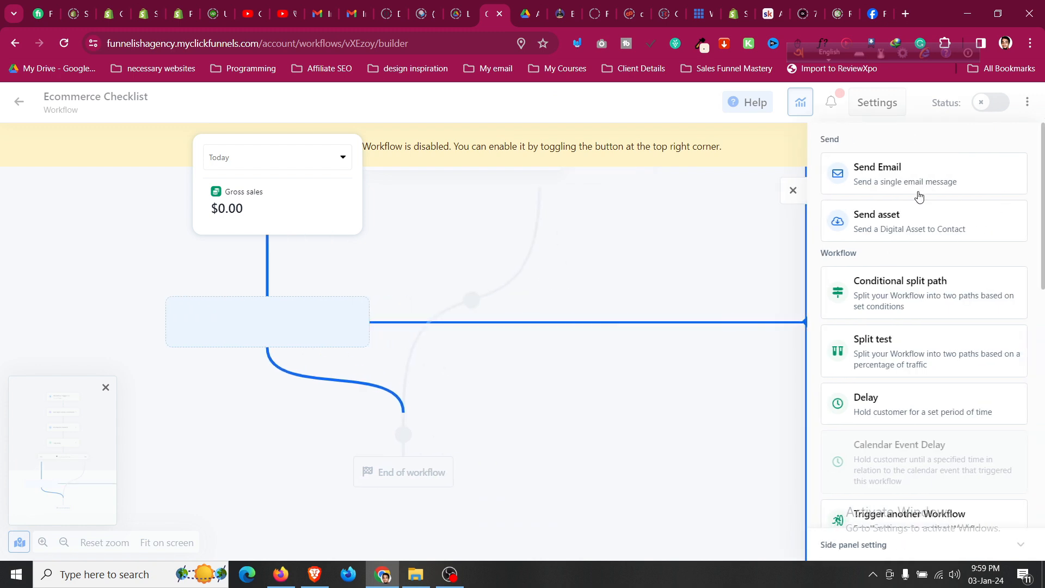
# Back out of adding steps to both the Yes and No branches of the split.
pyautogui.click(792, 191)
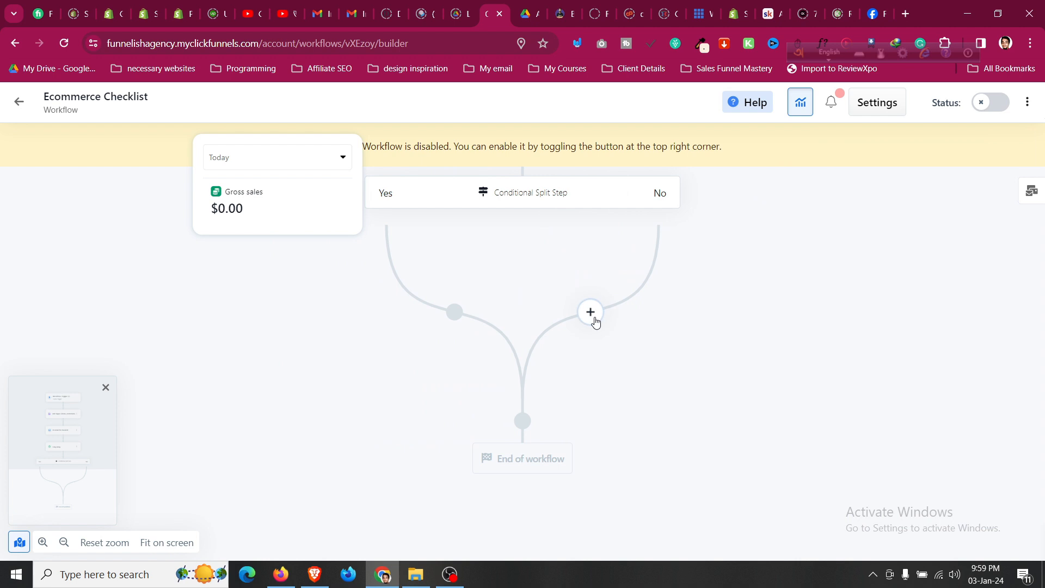
pyautogui.click(591, 313)
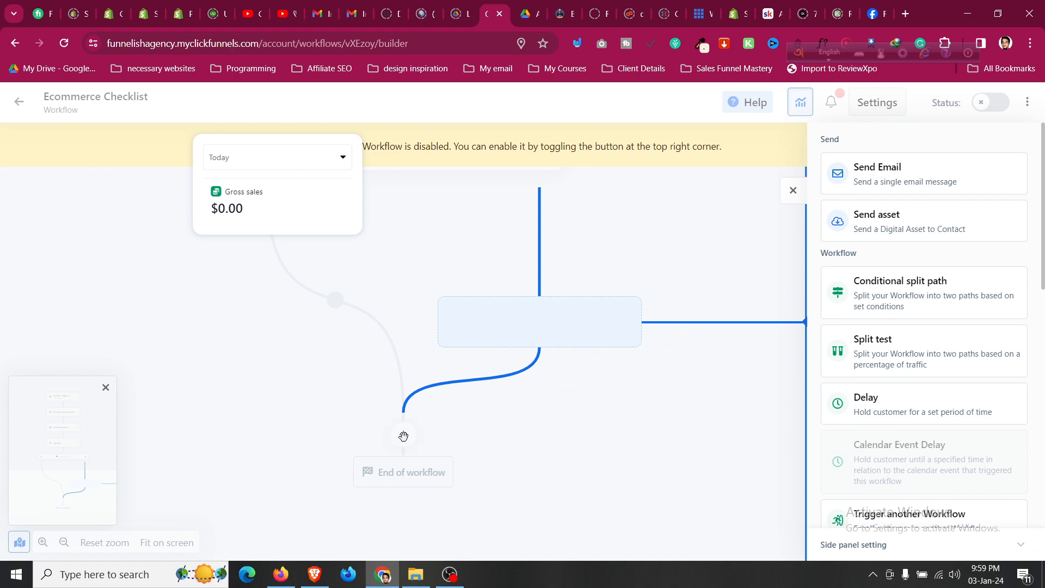
pyautogui.click(792, 191)
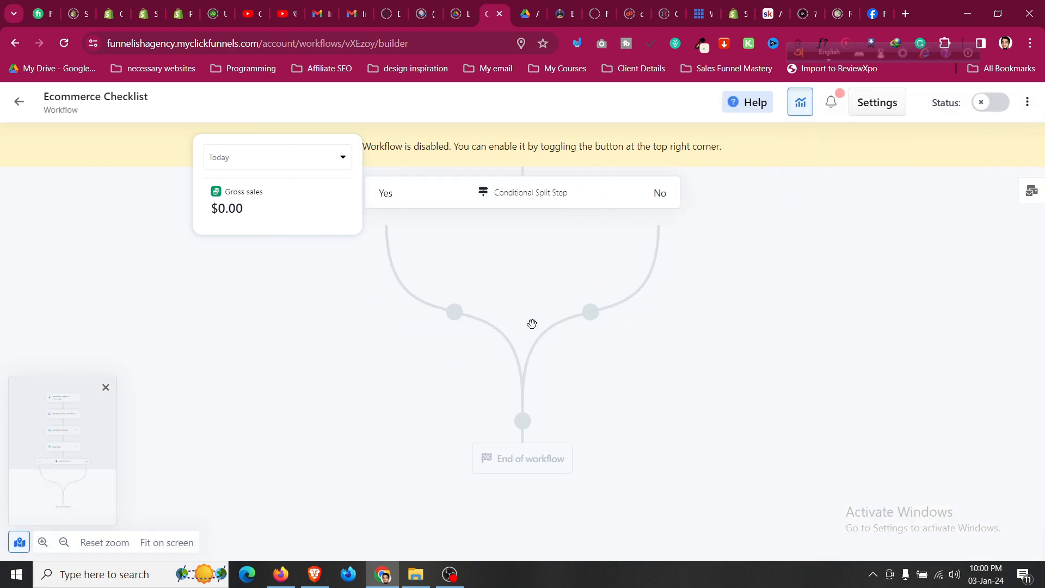
# Flip the Ecommerce Checklist workflow's Status toggle to bring up the enable prompt.
pyautogui.scroll(6, 532, 324)
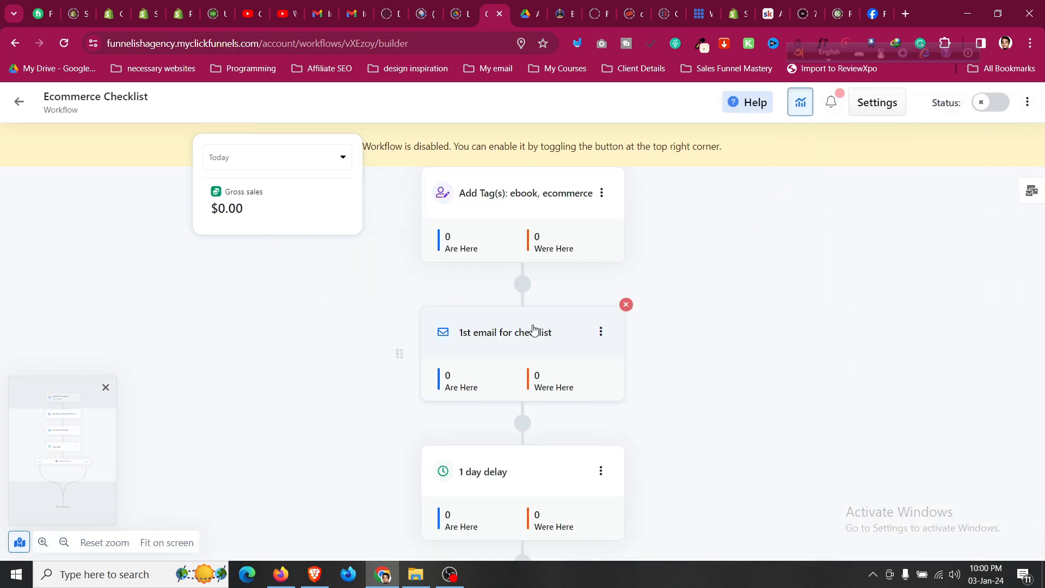
pyautogui.scroll(-5, 531, 362)
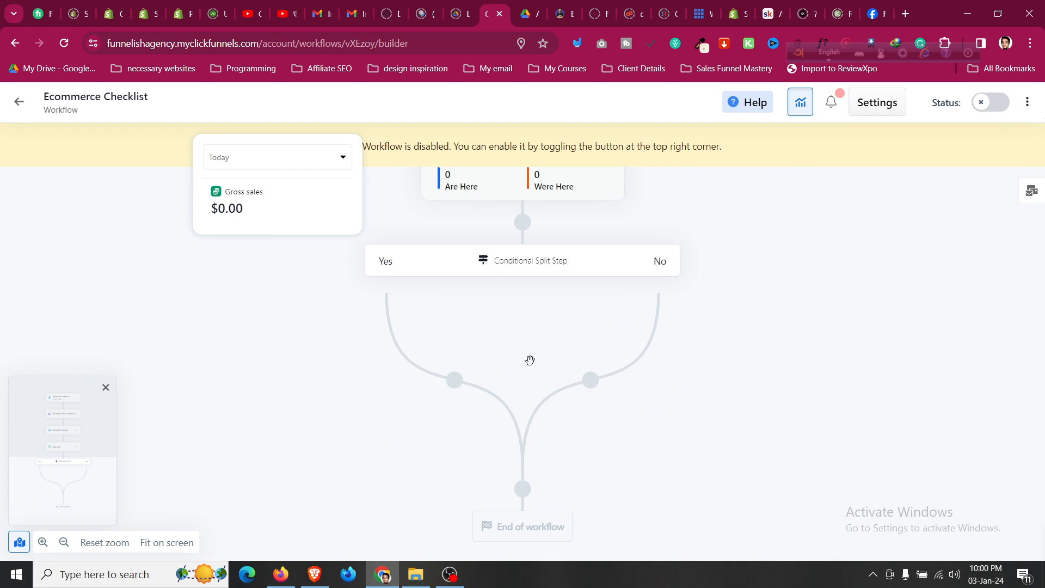
pyautogui.scroll(4, 529, 360)
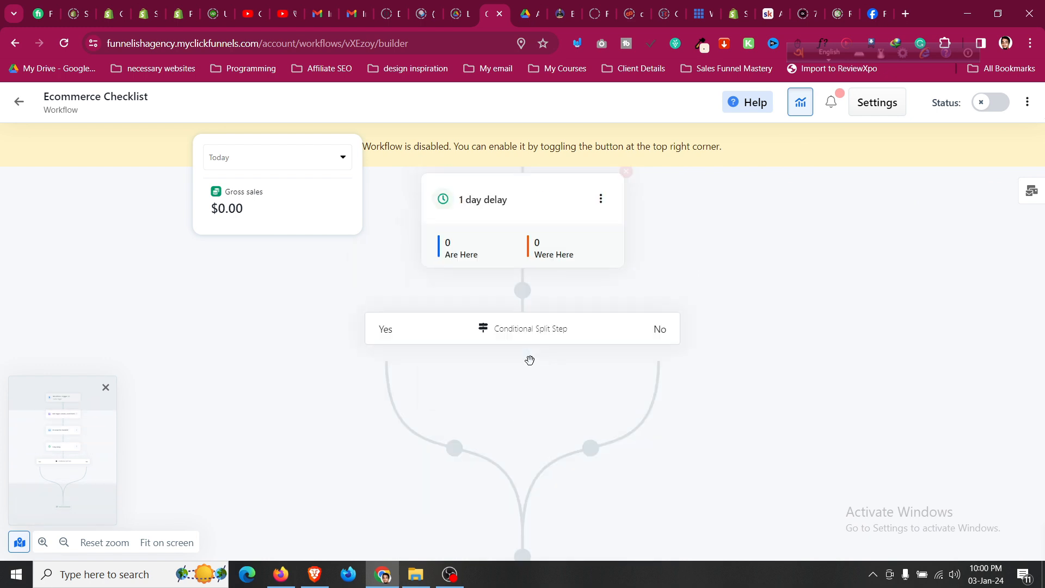
pyautogui.scroll(-5, 529, 359)
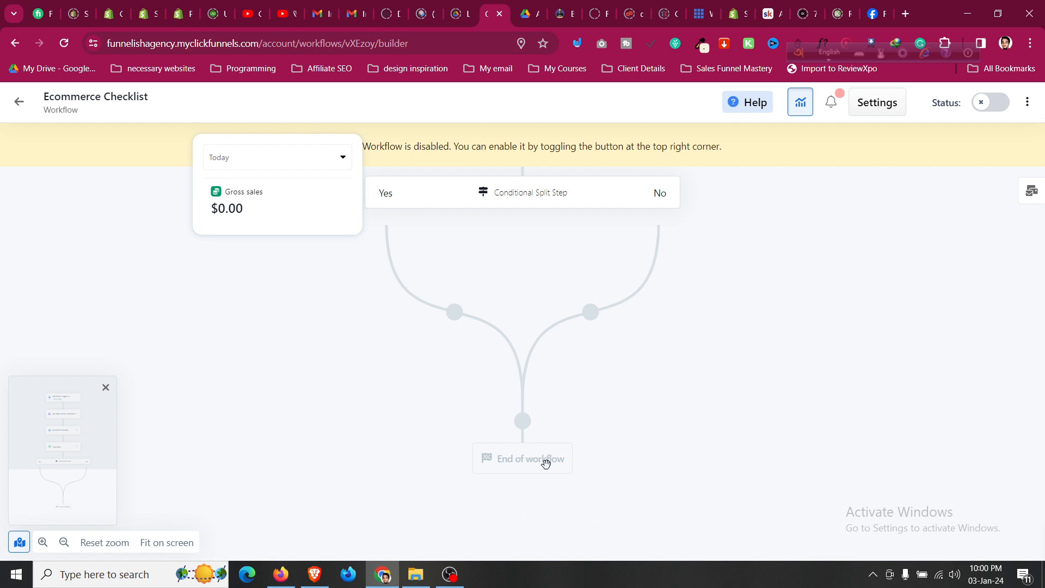
pyautogui.scroll(5, 537, 397)
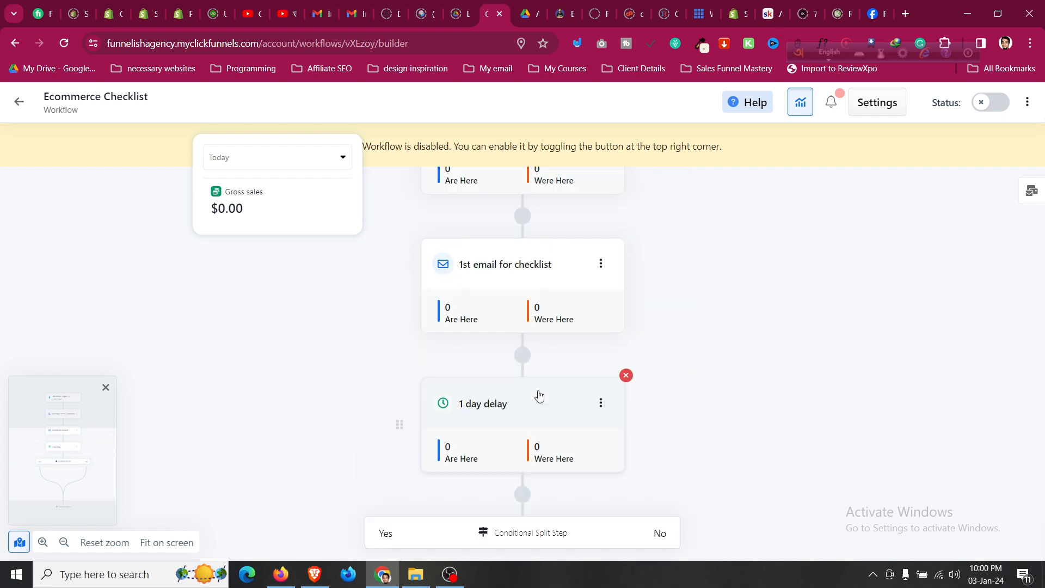
pyautogui.scroll(-2, 537, 401)
pyautogui.click(981, 104)
# Confirm enabling the Ecommerce Checklist workflow and check the reloaded email, delay and split steps.
pyautogui.click(656, 366)
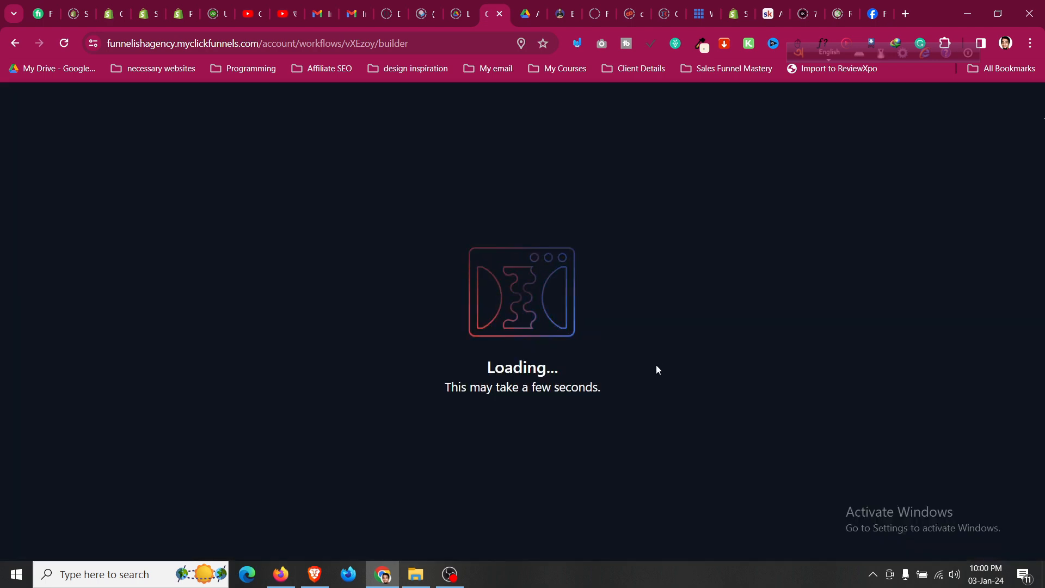
pyautogui.scroll(-1, 571, 417)
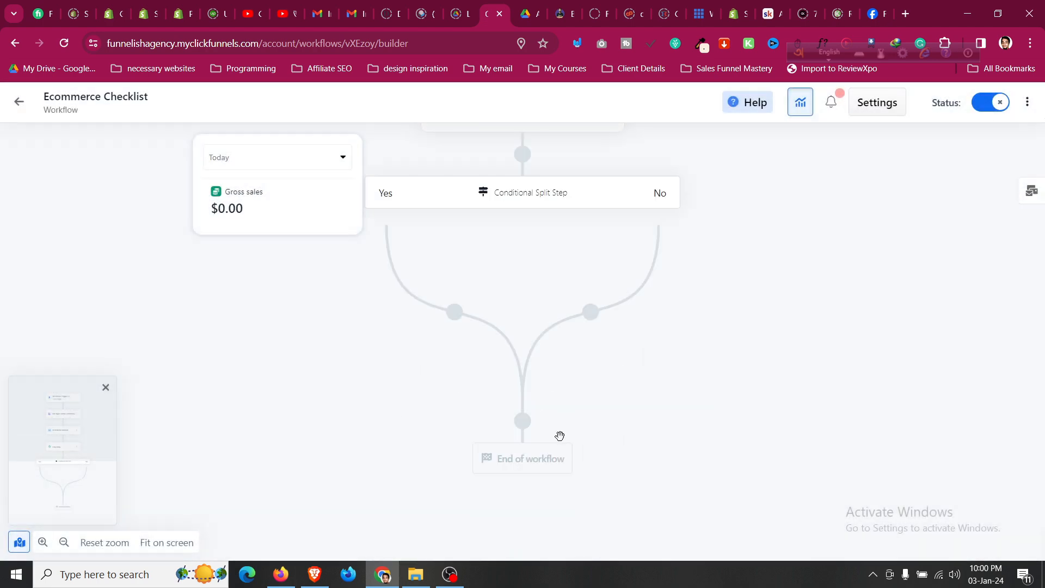
pyautogui.click(522, 422)
pyautogui.scroll(-10, 928, 331)
pyautogui.scroll(-2, 930, 353)
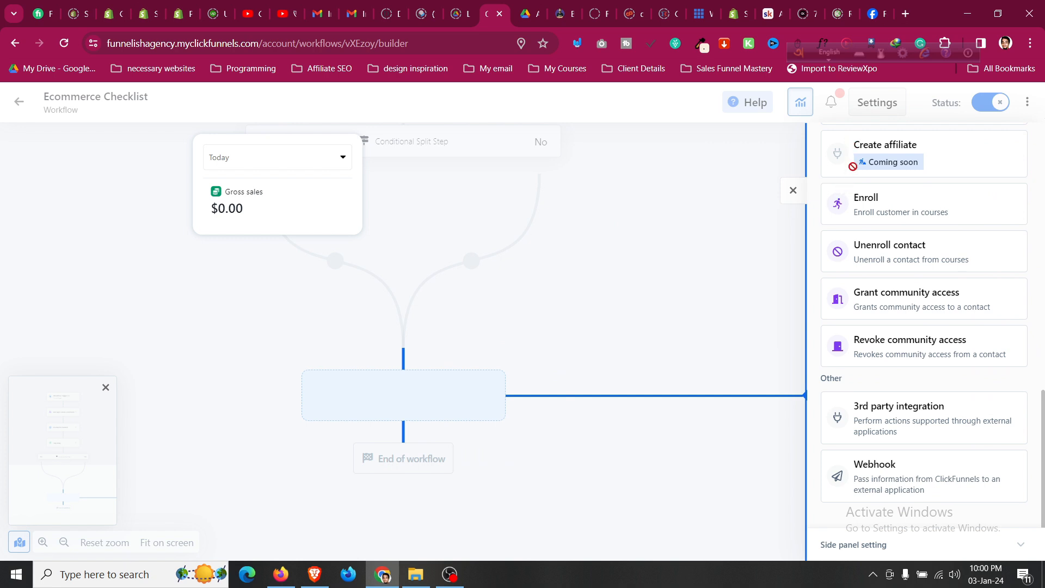
pyautogui.scroll(5, 882, 321)
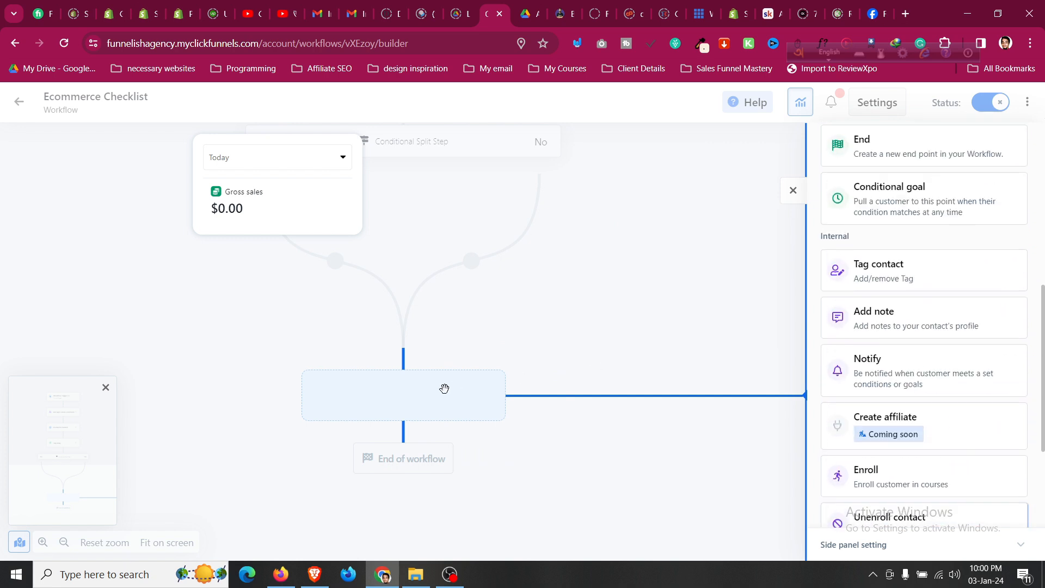
pyautogui.scroll(-3, 969, 392)
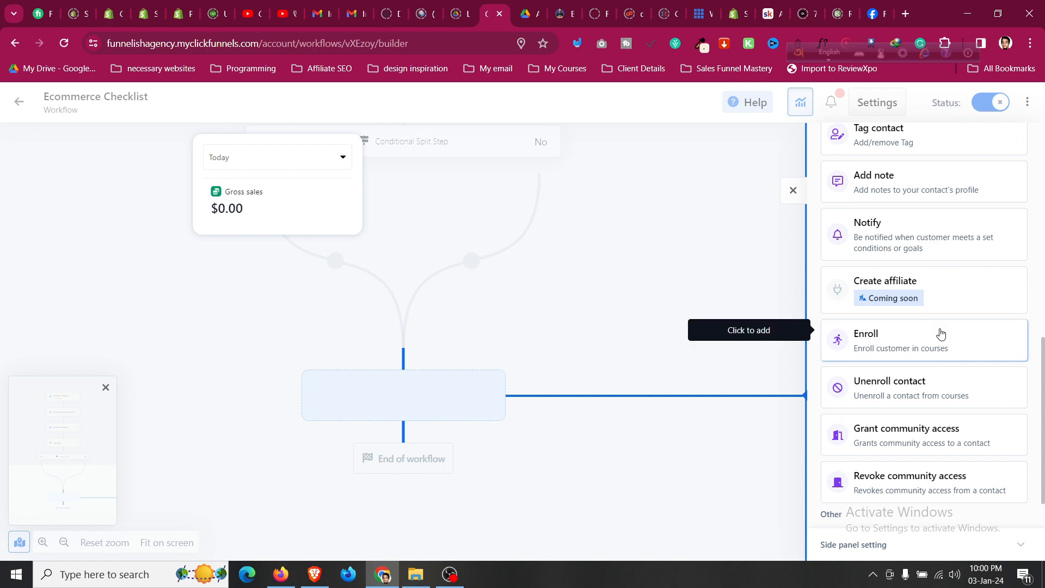
pyautogui.scroll(5, 941, 333)
pyautogui.scroll(5, 943, 332)
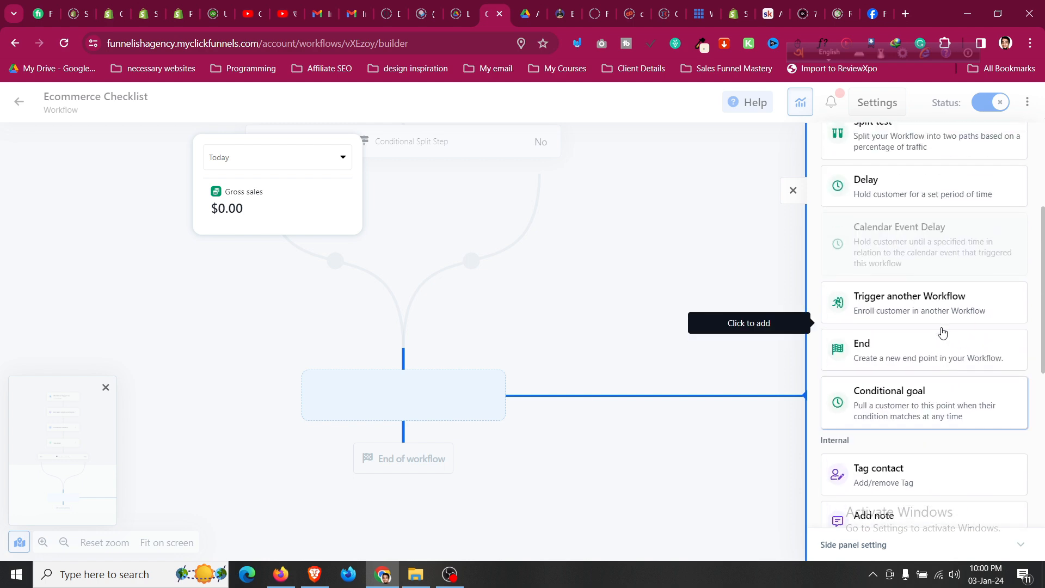
pyautogui.scroll(-5, 944, 332)
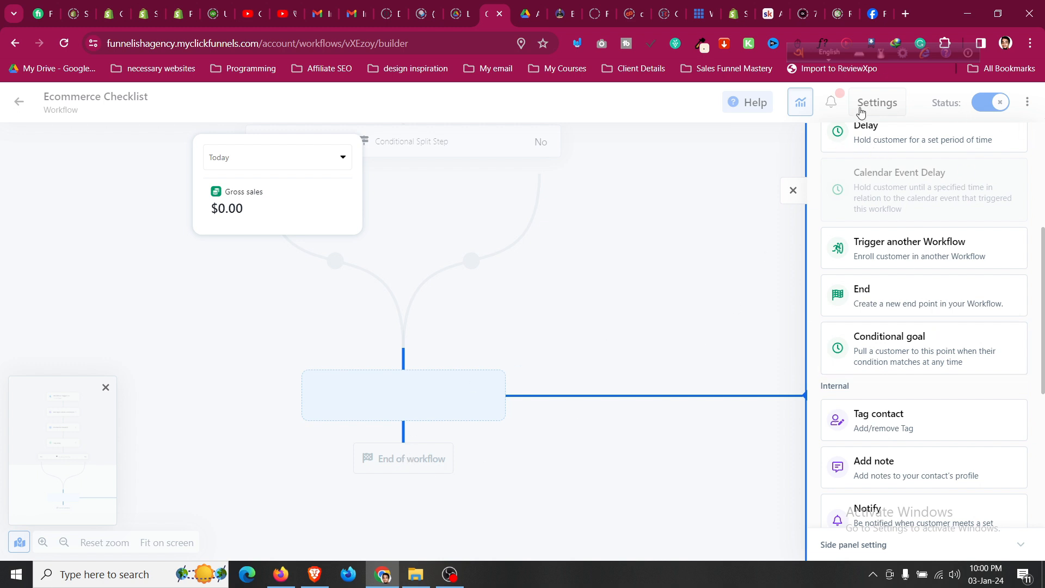
pyautogui.scroll(5, 497, 325)
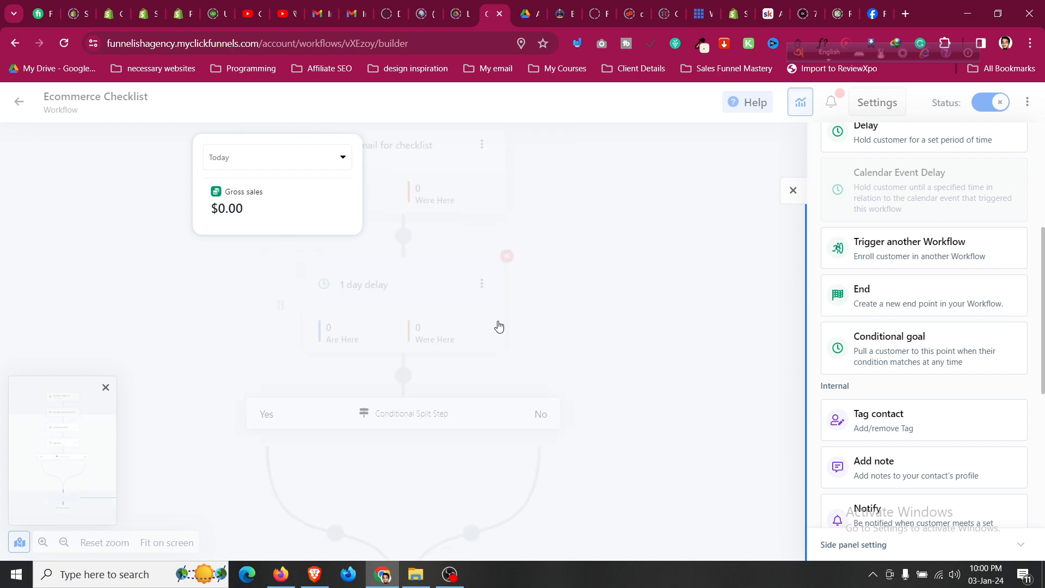
pyautogui.click(794, 200)
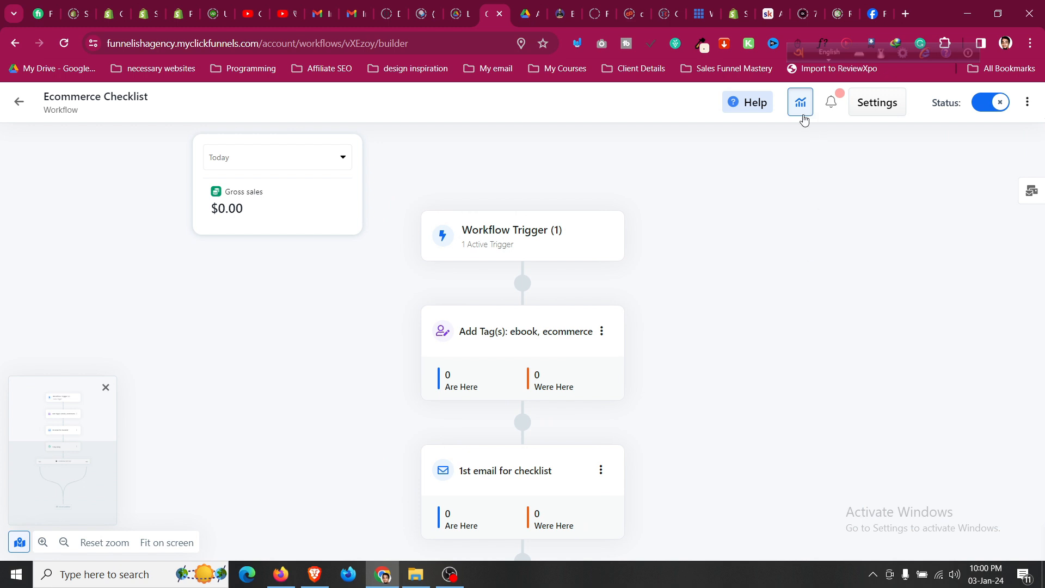
# Return to the Workflows list and skim the workflow help articles before closing them.
pyautogui.click(20, 104)
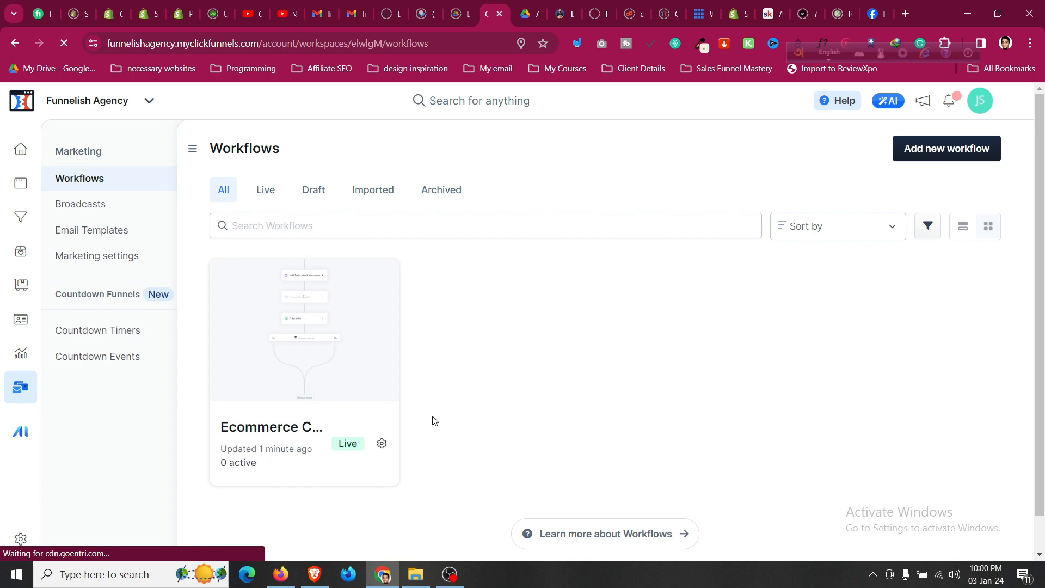
pyautogui.click(564, 542)
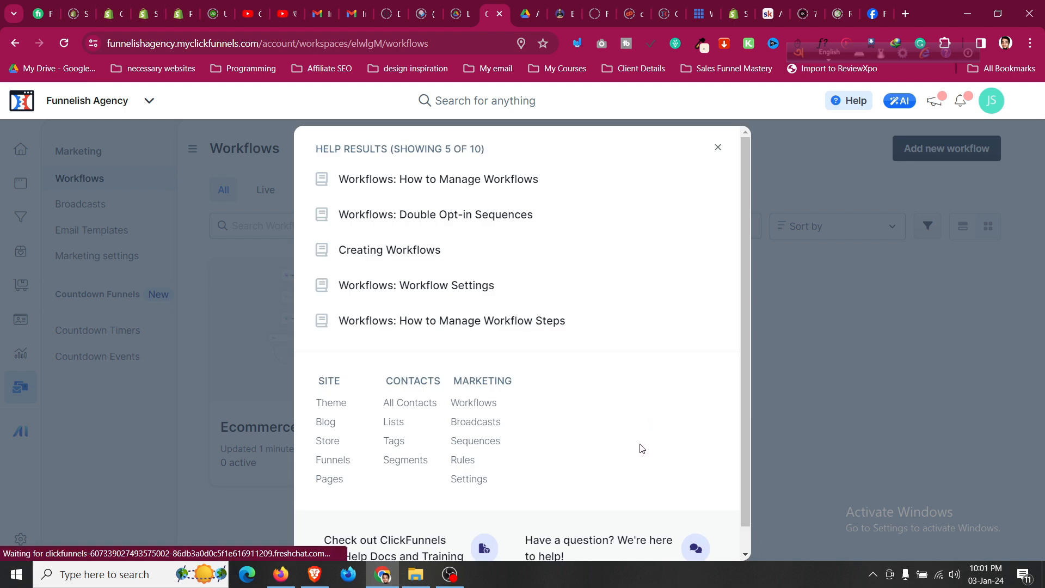
pyautogui.scroll(-1, 640, 454)
pyautogui.scroll(1, 642, 459)
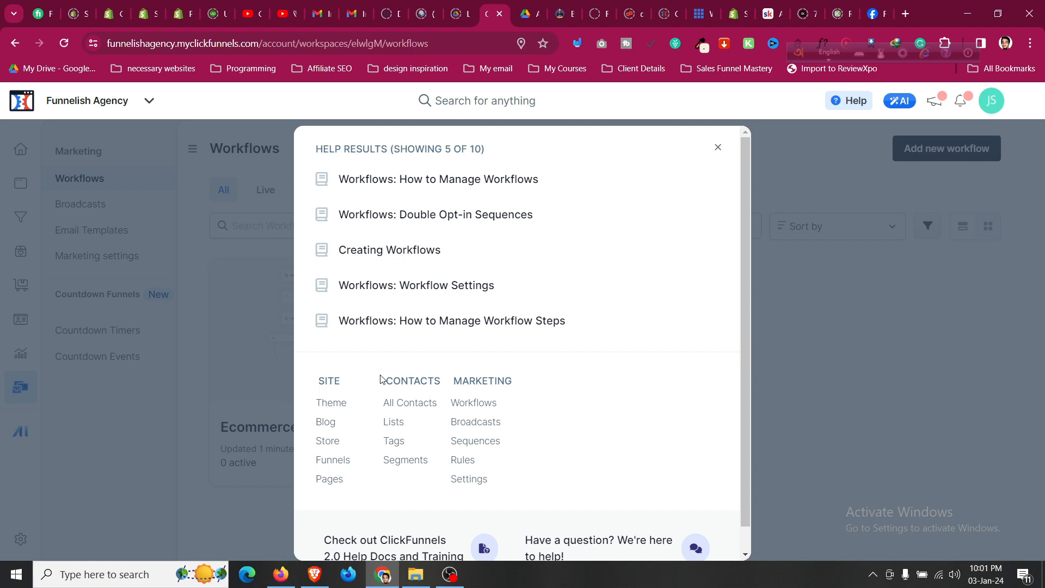
pyautogui.click(718, 147)
pyautogui.scroll(-2, 488, 417)
pyautogui.scroll(2, 483, 440)
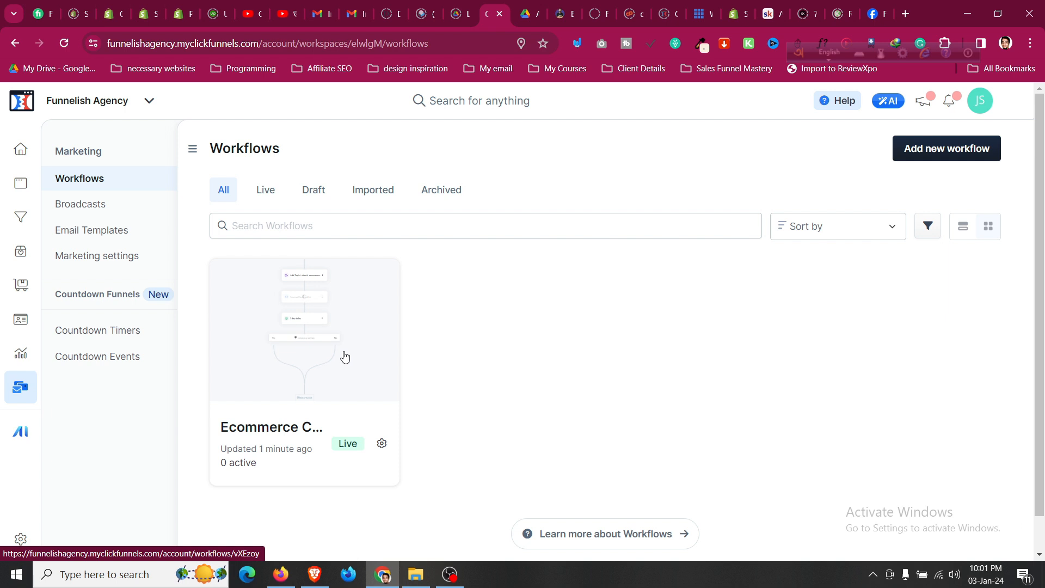
# Check Broadcasts and its help articles, then move on to the Email Templates page.
pyautogui.click(125, 209)
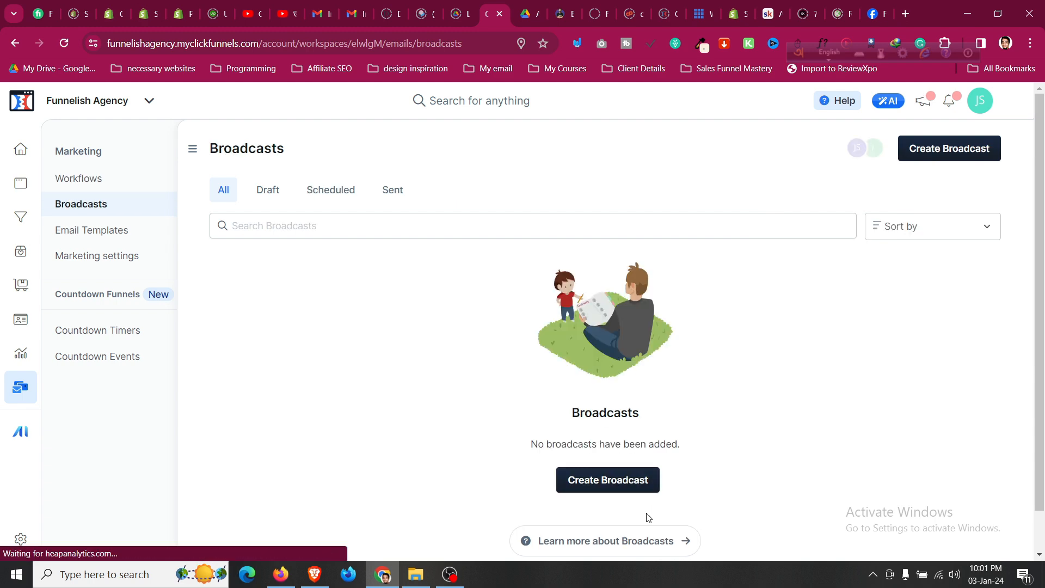
pyautogui.click(643, 540)
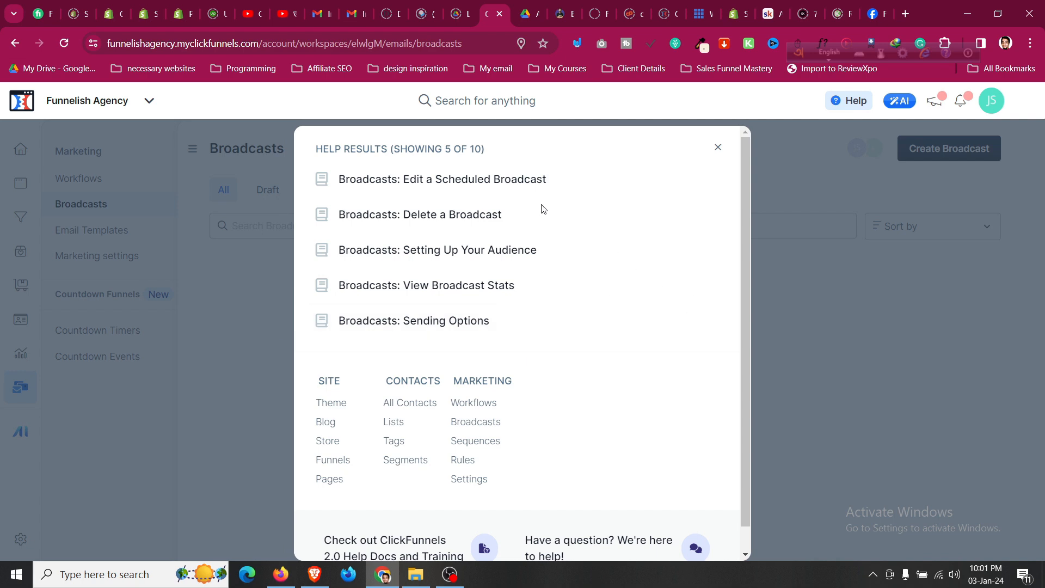
pyautogui.click(716, 149)
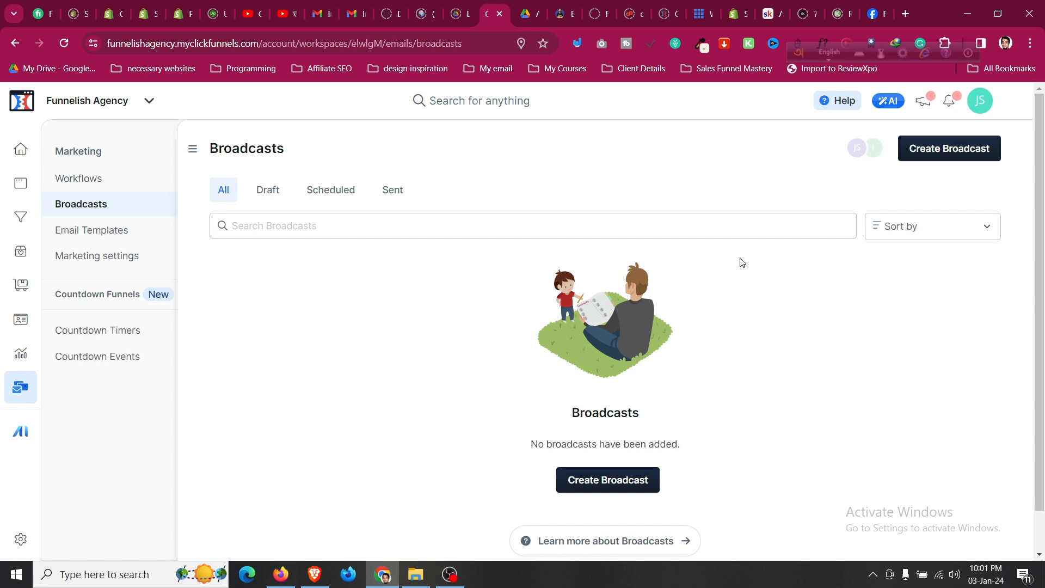
pyautogui.click(78, 236)
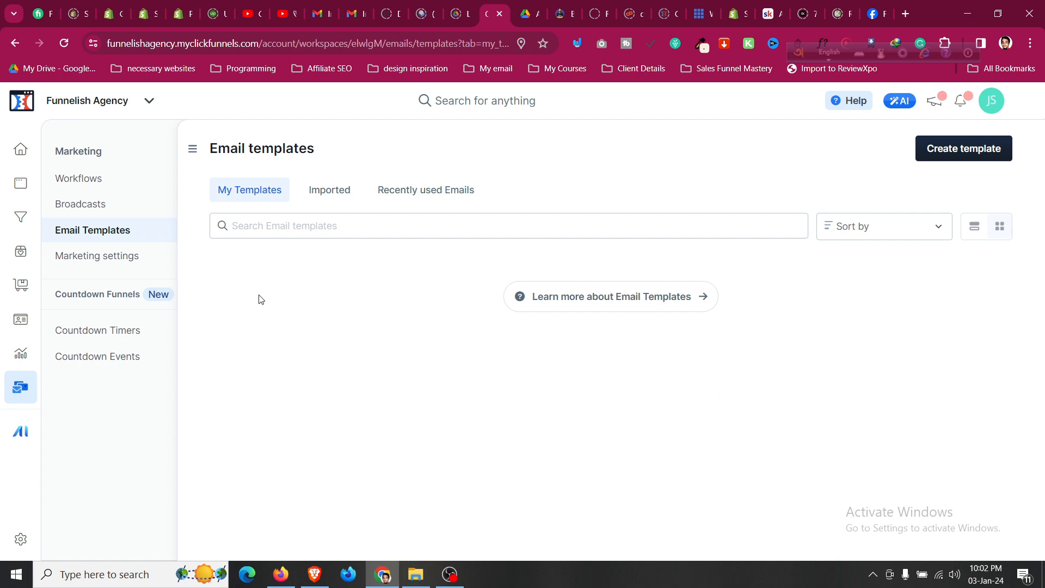
pyautogui.click(979, 154)
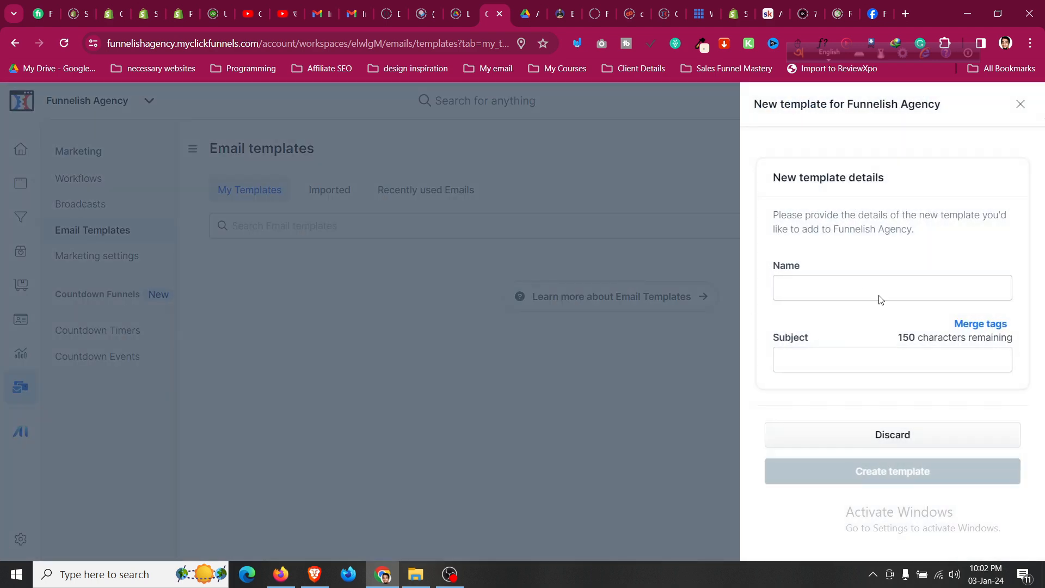
pyautogui.click(859, 285)
pyautogui.click(860, 359)
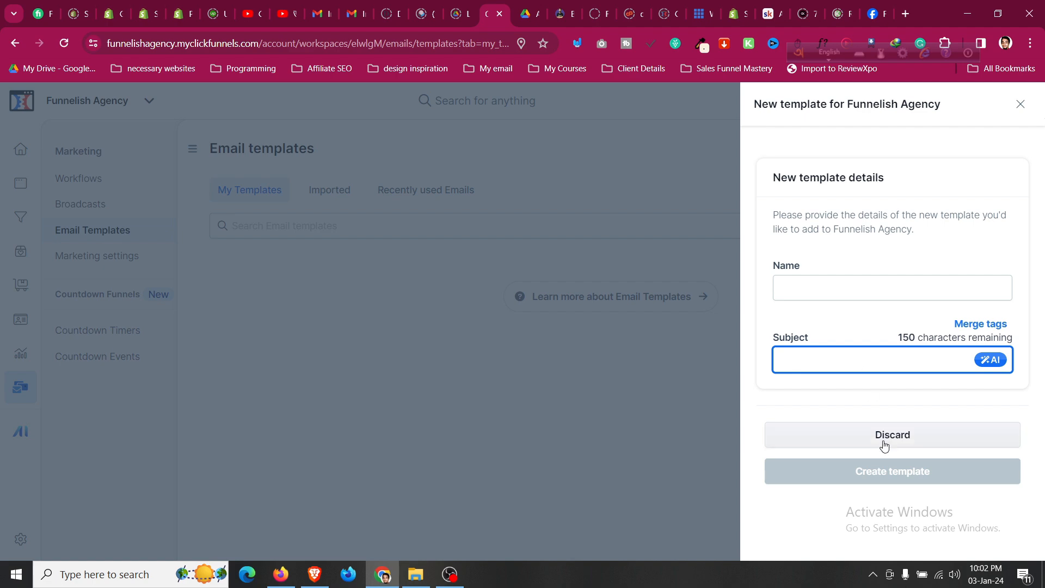
pyautogui.click(1020, 105)
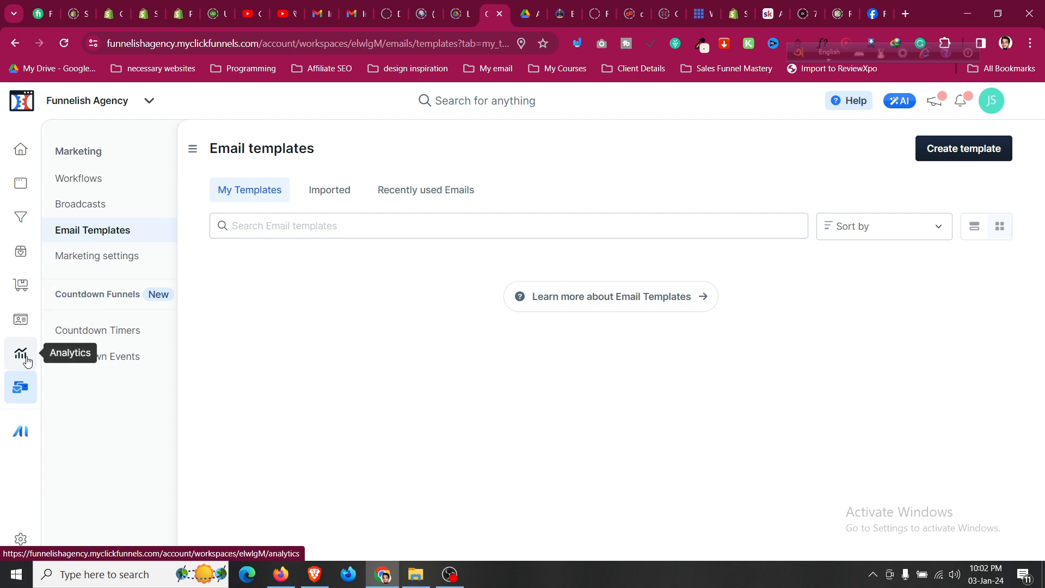
# Go to the site's Courses page and open the Create Course dialog.
pyautogui.click(28, 225)
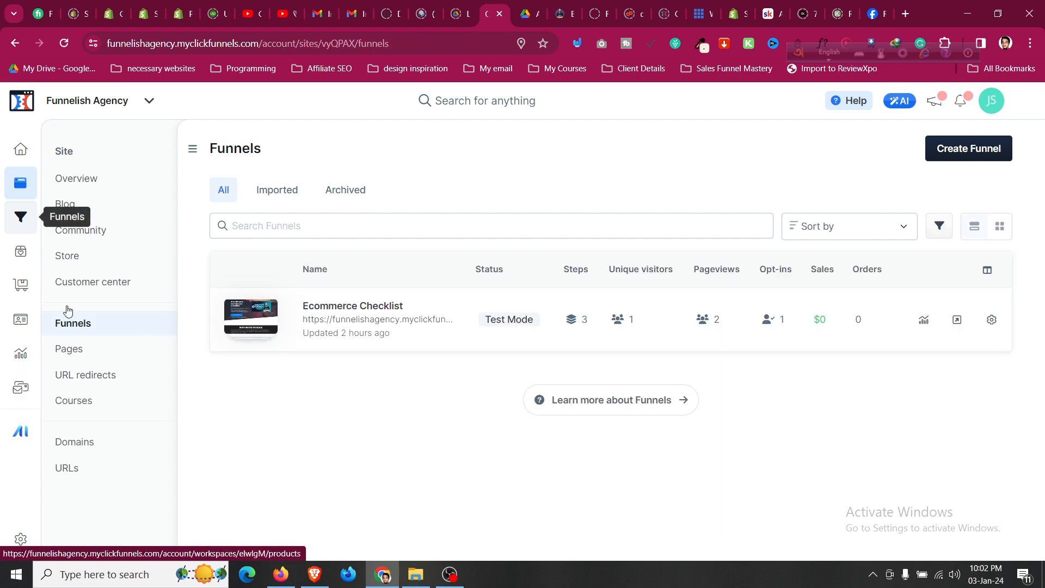
pyautogui.click(85, 404)
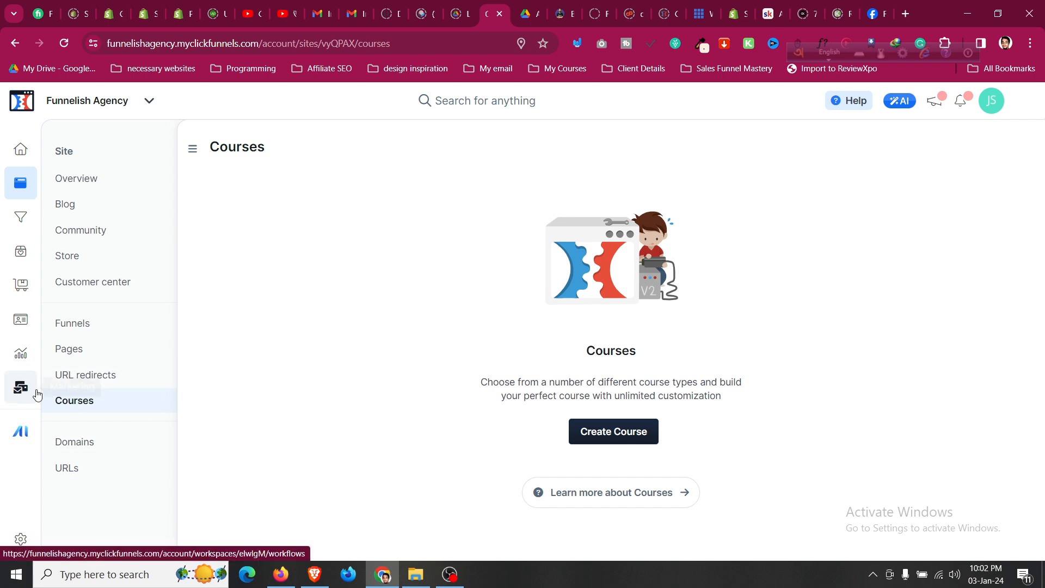
pyautogui.click(994, 107)
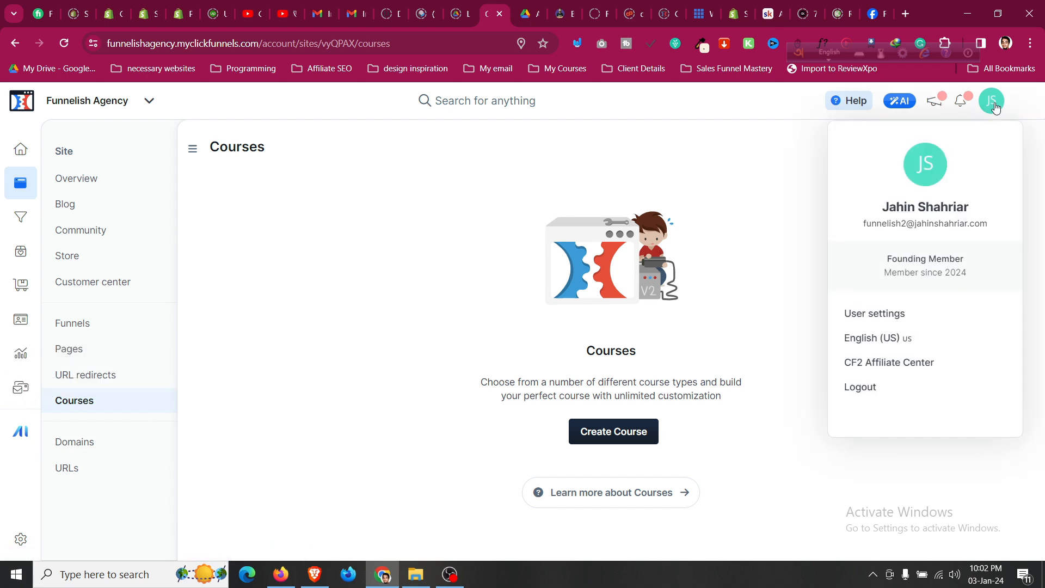
pyautogui.click(585, 431)
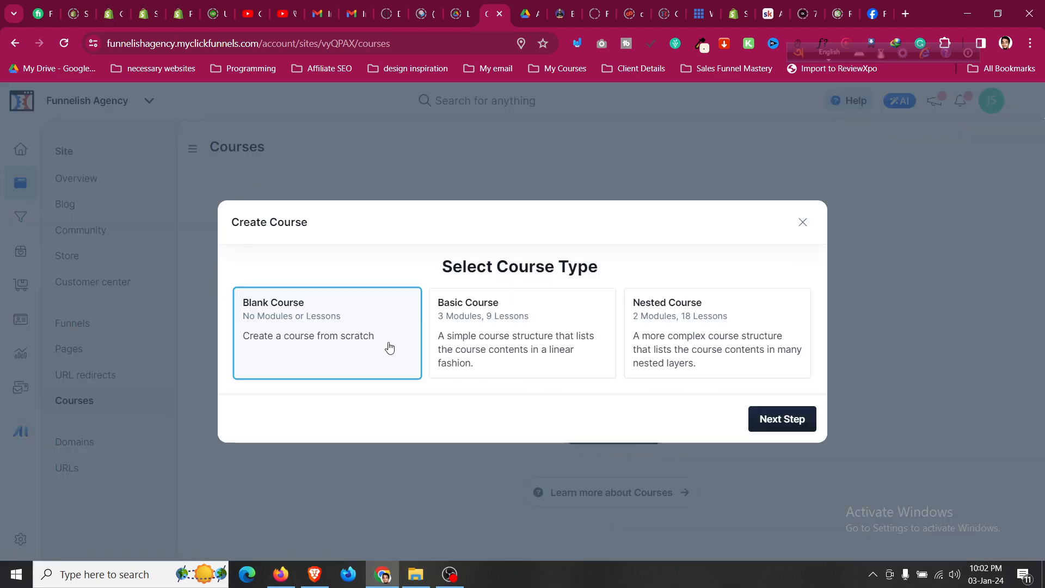
# Choose the Basic Course type for the new course.
pyautogui.click(550, 334)
pyautogui.click(684, 330)
pyautogui.click(537, 330)
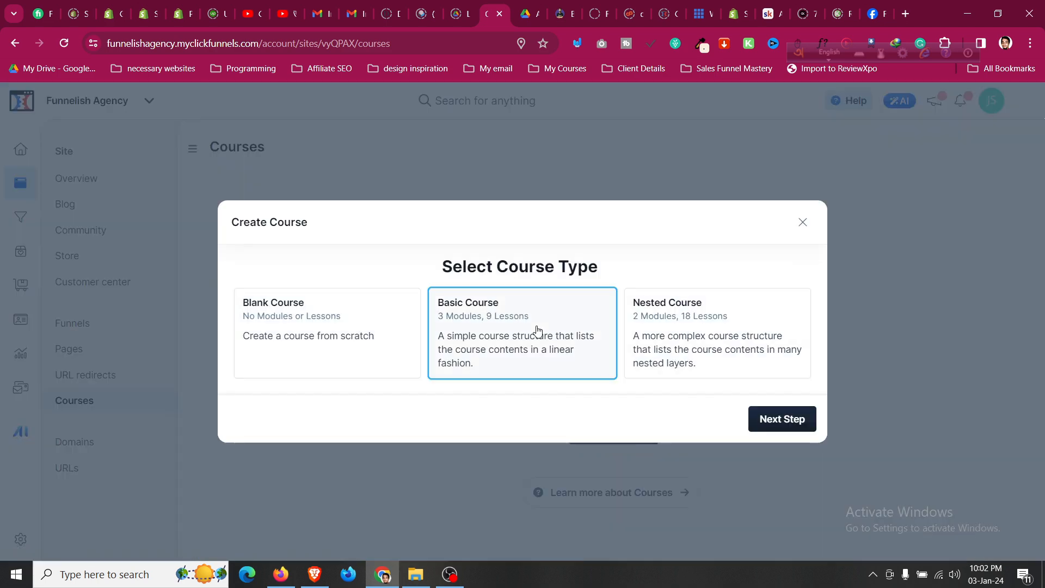
pyautogui.click(781, 420)
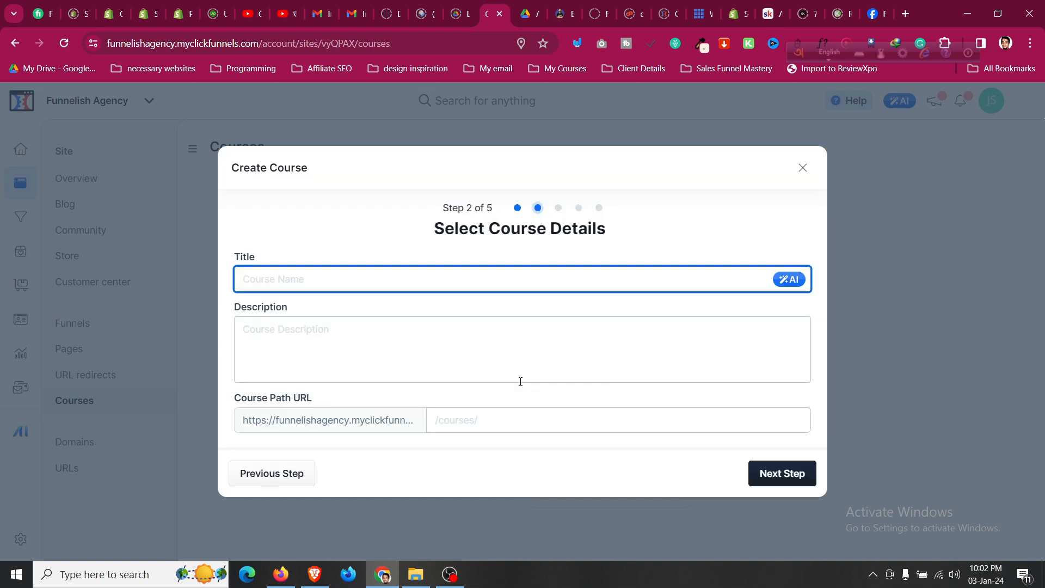
# Title the course 'Ecommerce Mastery' with path /courses/ecommerce-mastery and continue to appearance.
pyautogui.write('Ecomm')
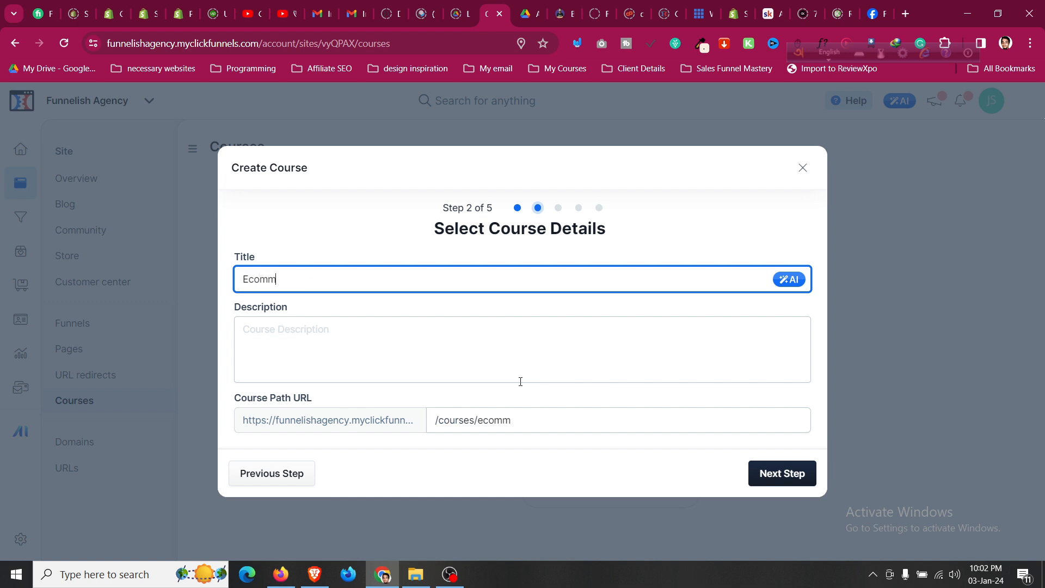
pyautogui.write('erce Mastery')
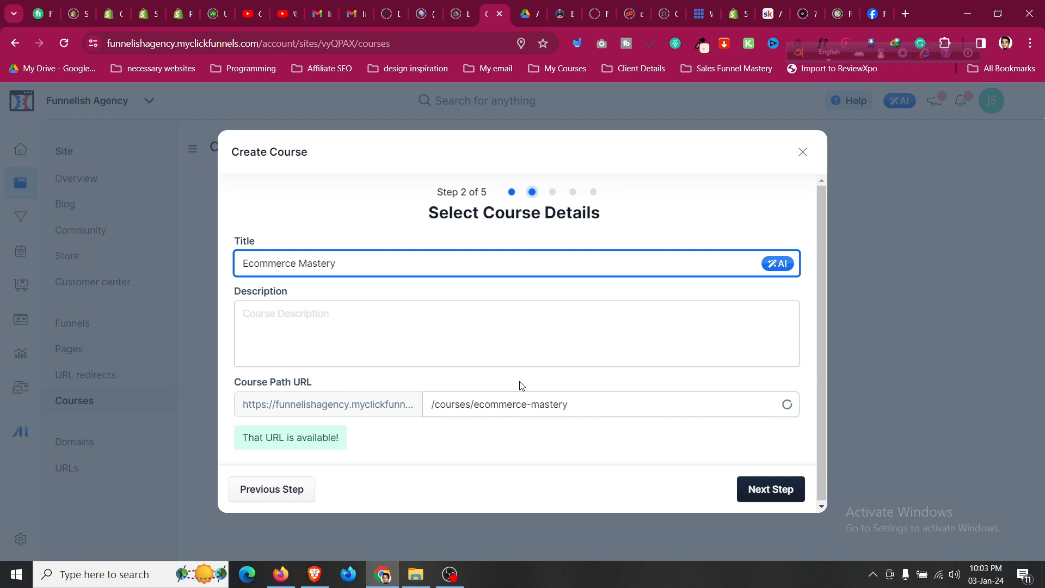
pyautogui.click(393, 309)
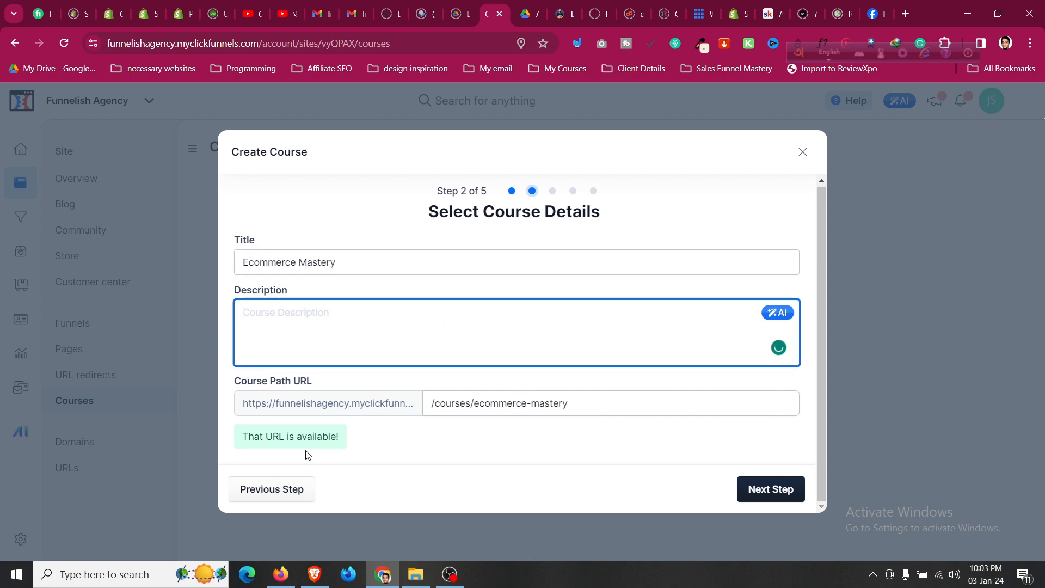
pyautogui.moveTo(474, 407); pyautogui.dragTo(578, 405)
pyautogui.click(574, 441)
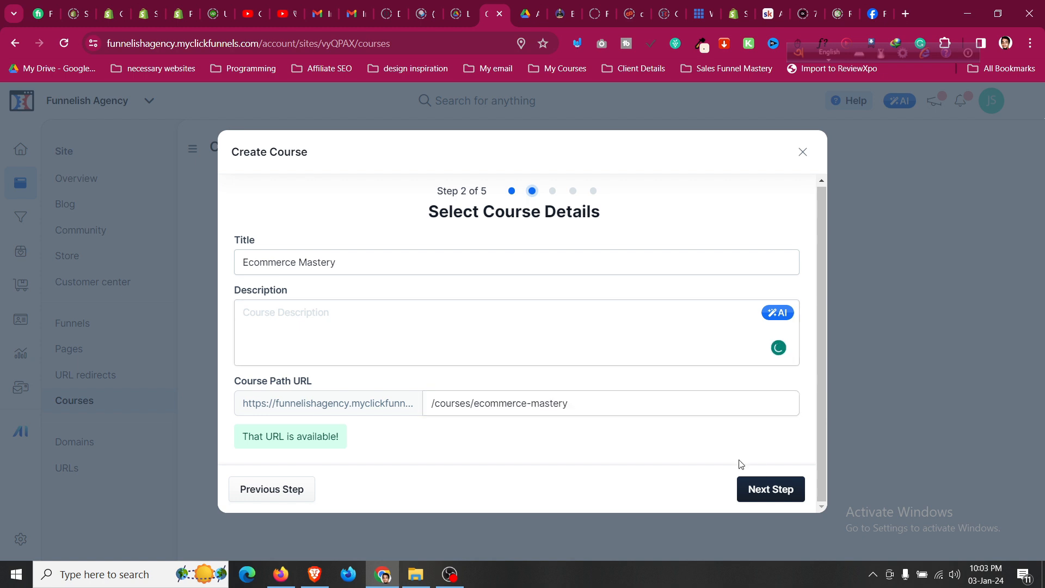
pyautogui.click(771, 489)
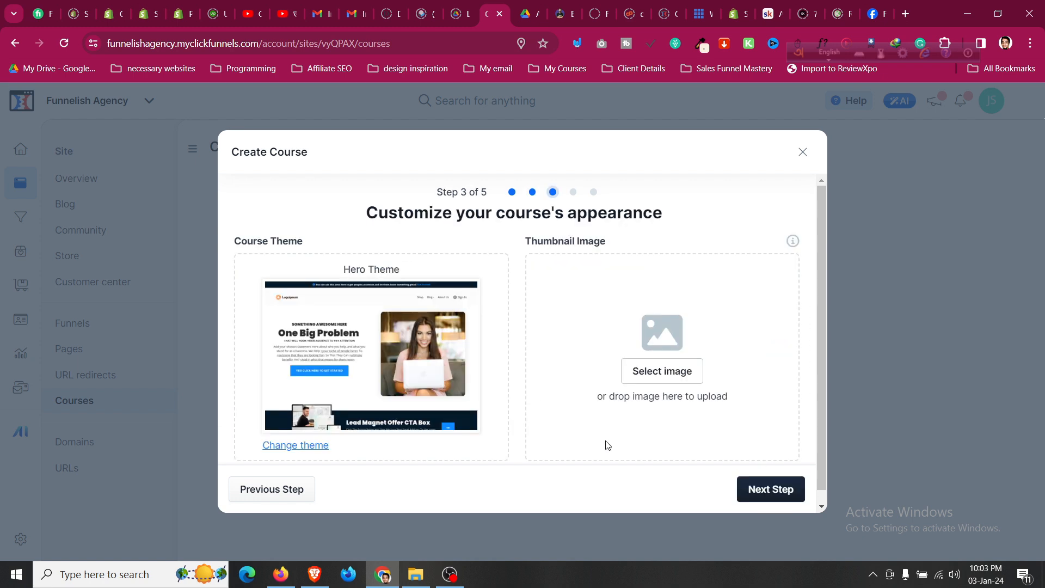
pyautogui.scroll(-1, 615, 337)
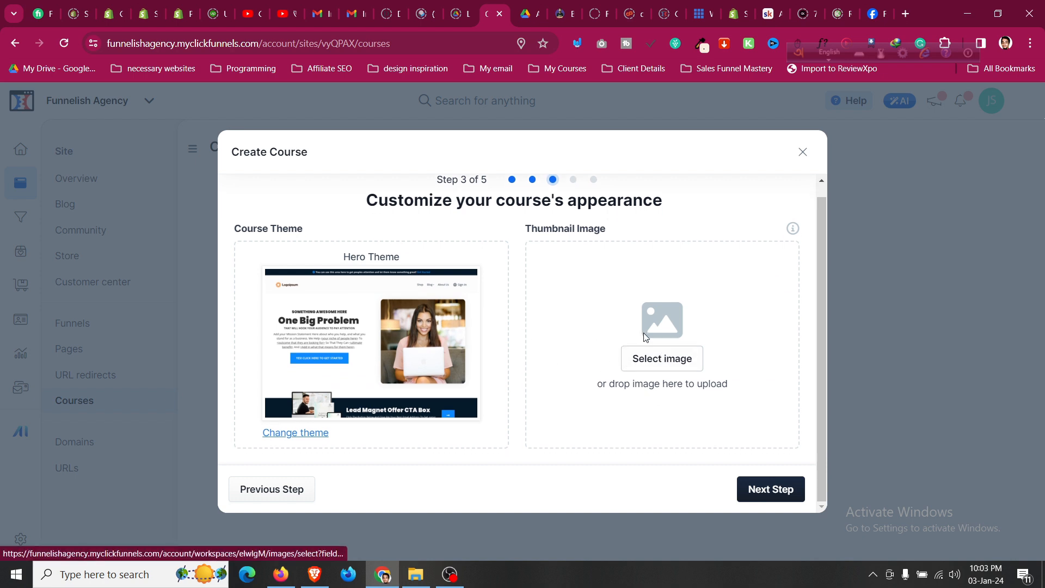
# Use a gallery image as the course thumbnail and choose to sell the course.
pyautogui.scroll(1, 701, 216)
pyautogui.click(678, 371)
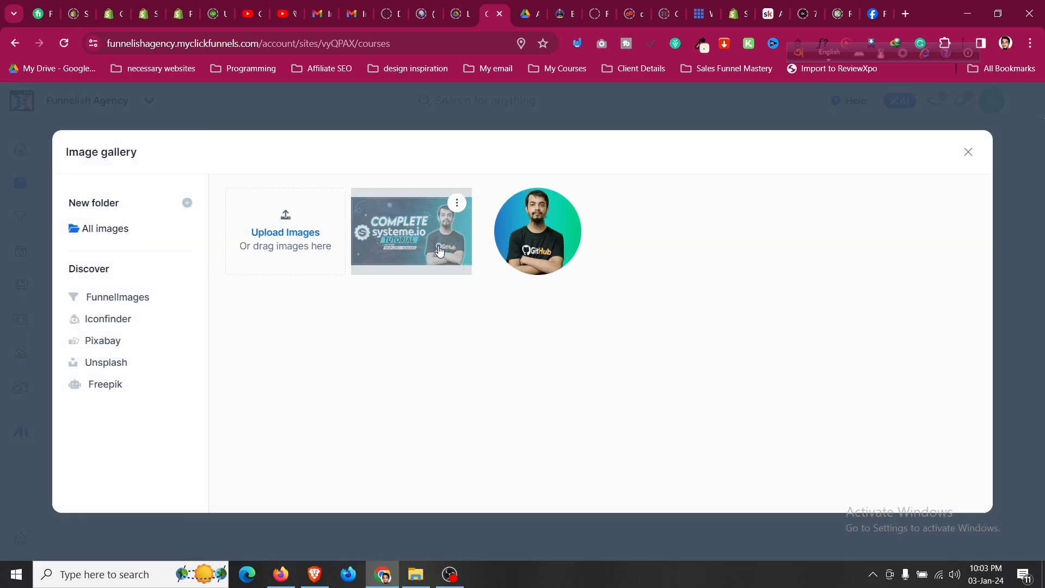
pyautogui.click(438, 247)
pyautogui.click(798, 503)
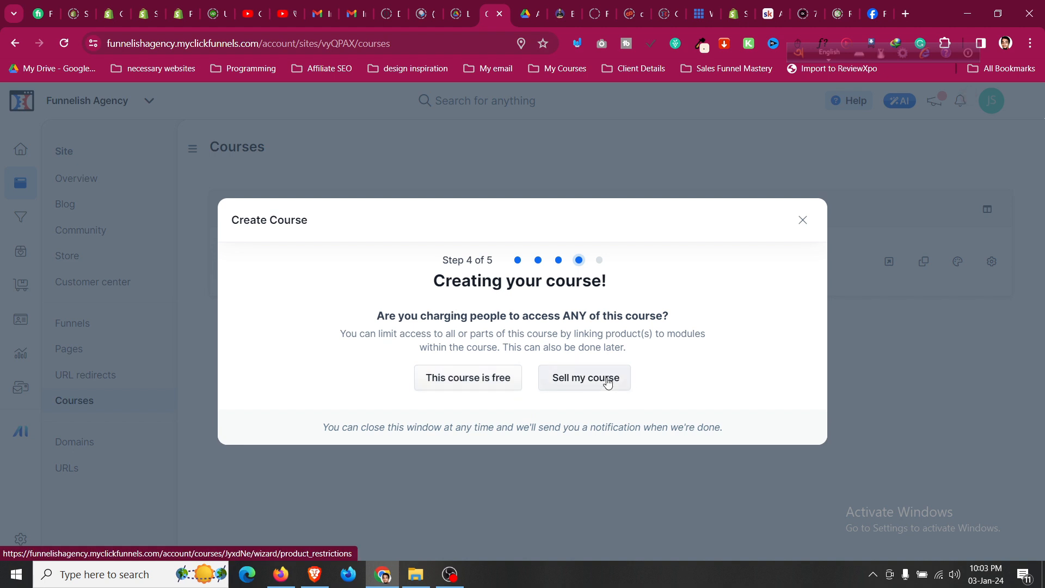
pyautogui.click(608, 383)
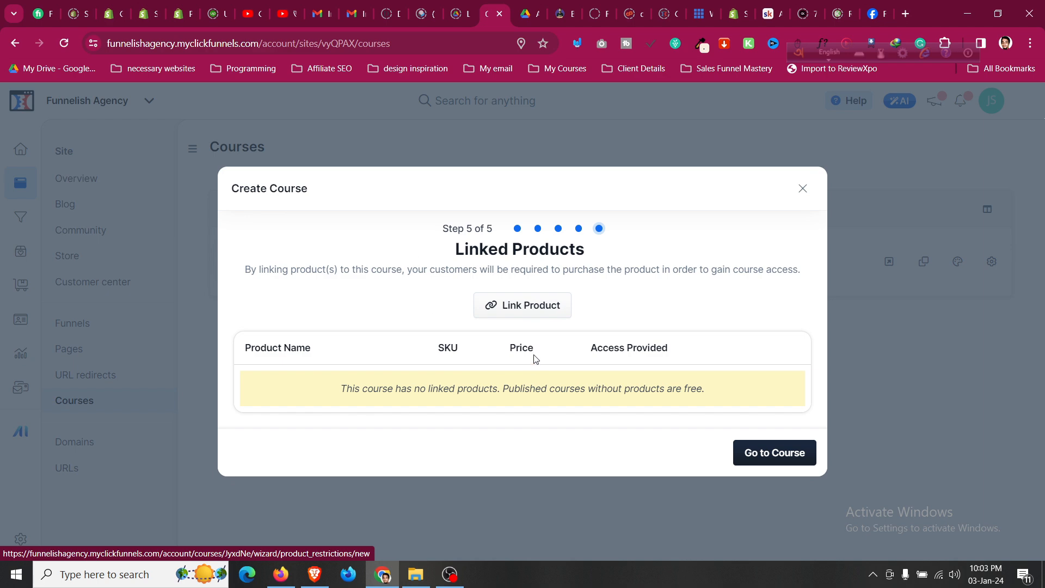
# Link Ecommerce Conversion Boosting Checklist to the course with access to all modules.
pyautogui.click(541, 318)
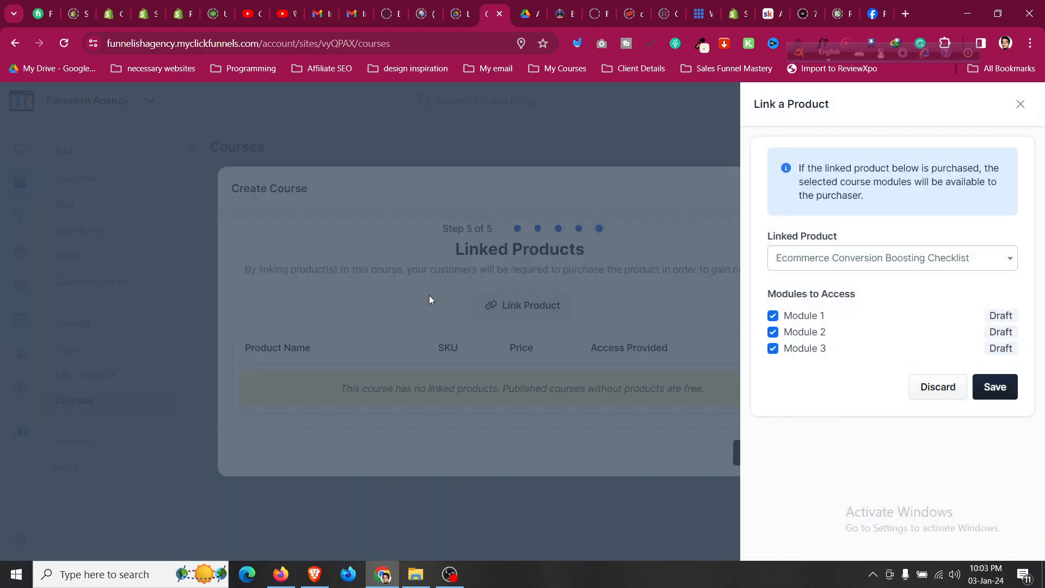
pyautogui.click(920, 264)
pyautogui.click(919, 264)
pyautogui.click(997, 388)
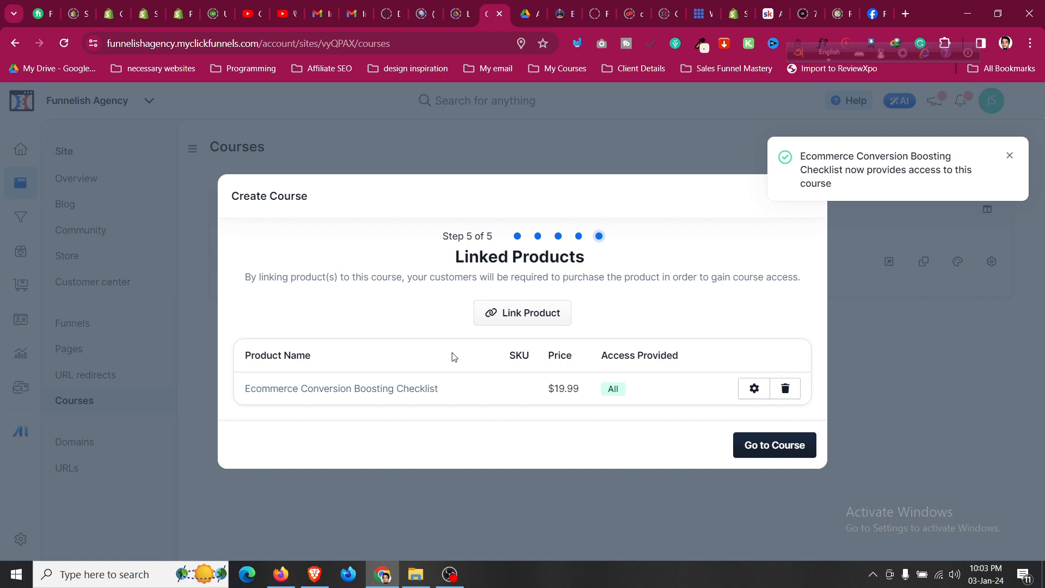
# Open the Ecommerce Mastery course and bring up Module 1's Add Content options.
pyautogui.click(770, 455)
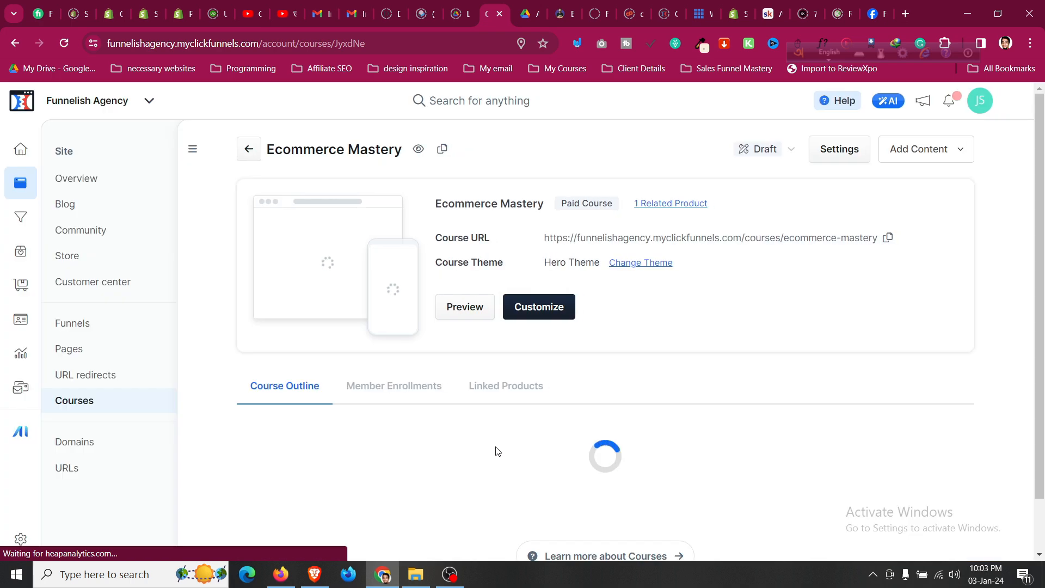
pyautogui.scroll(-1, 496, 450)
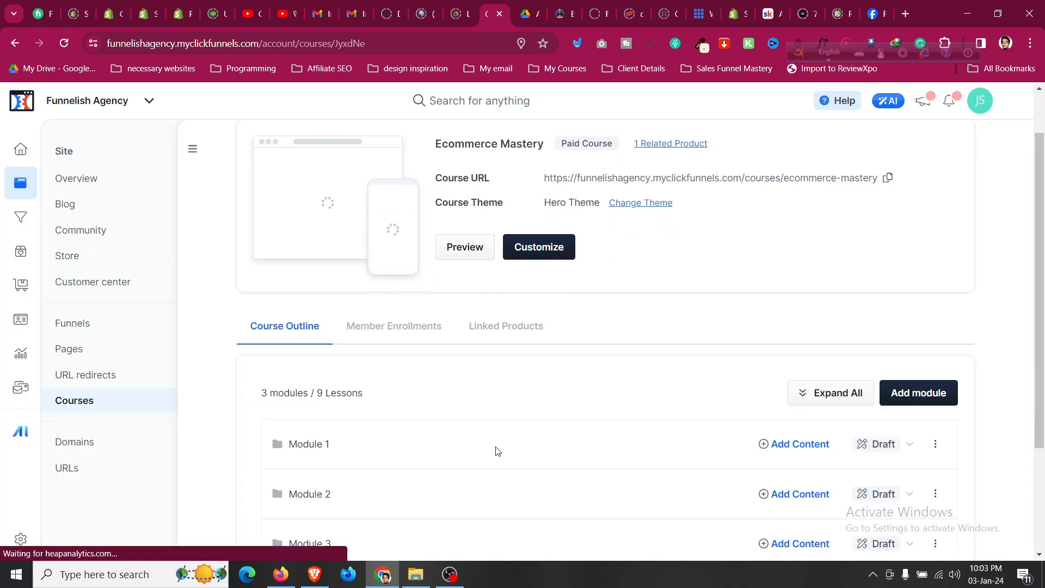
pyautogui.scroll(1, 496, 451)
pyautogui.scroll(-3, 497, 451)
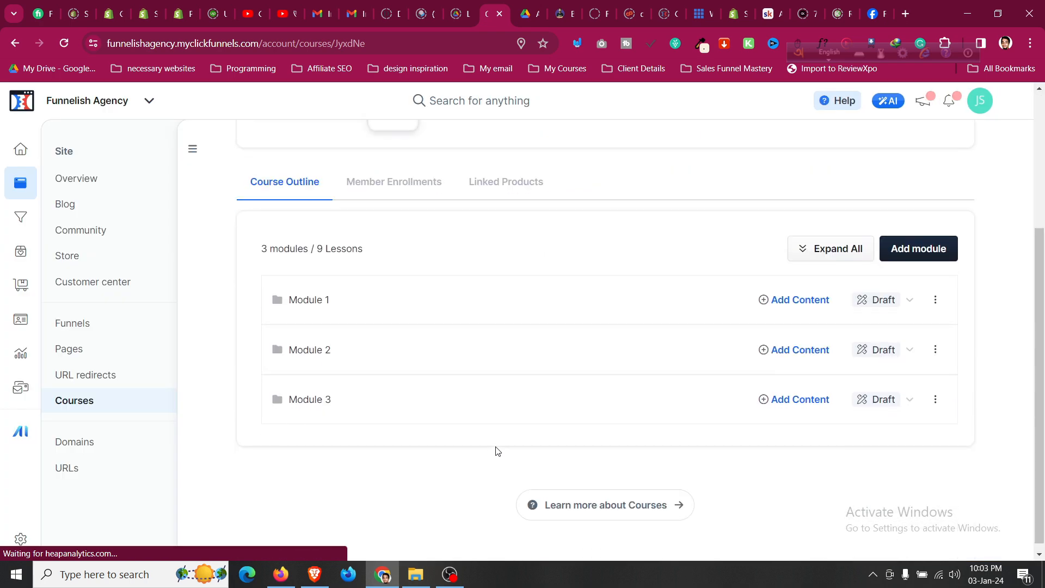
pyautogui.click(820, 305)
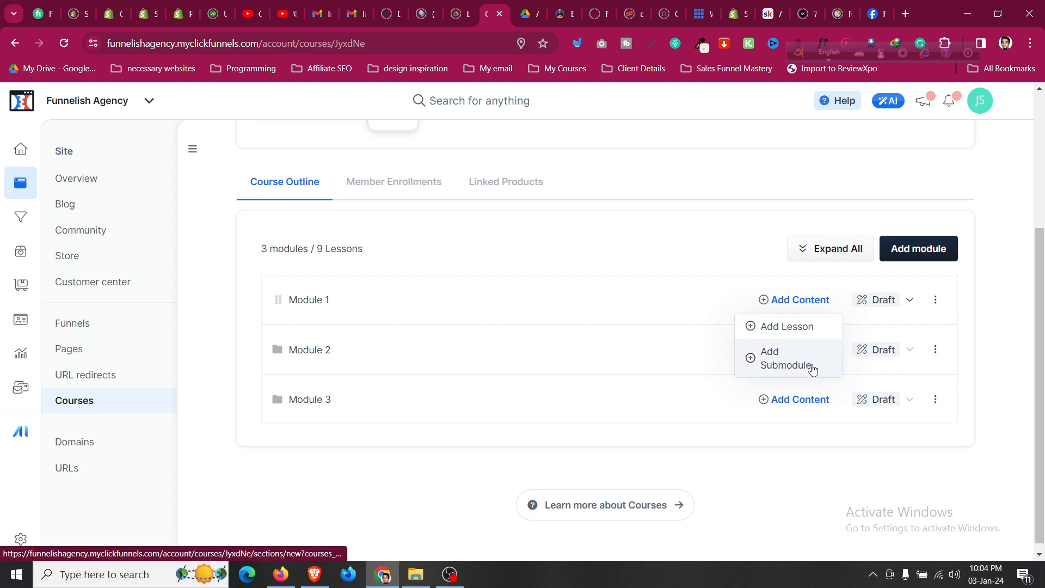
# Create a lesson titled 'Lesson' under Module 1.
pyautogui.click(808, 329)
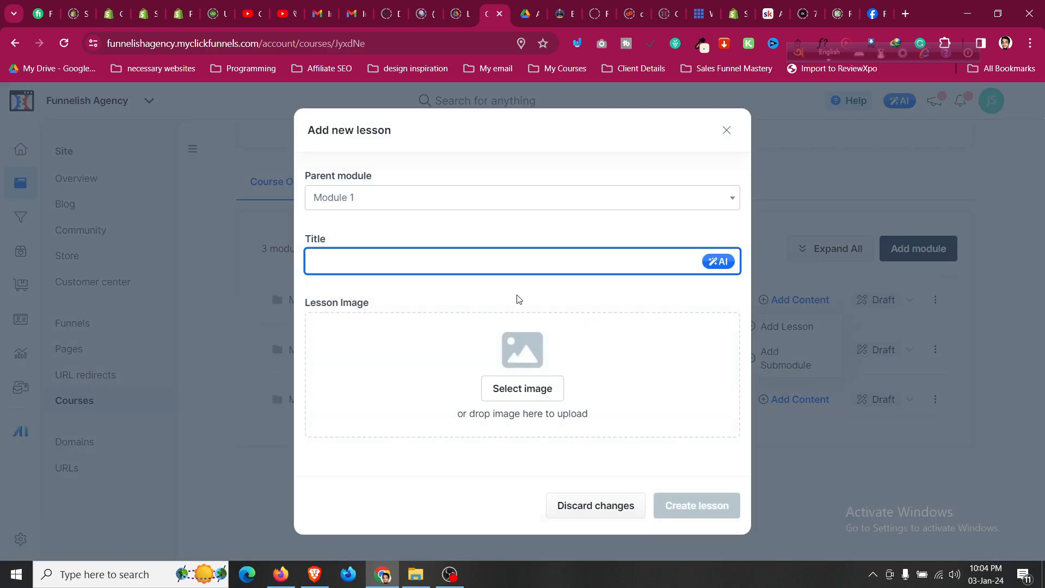
pyautogui.write('Lesson')
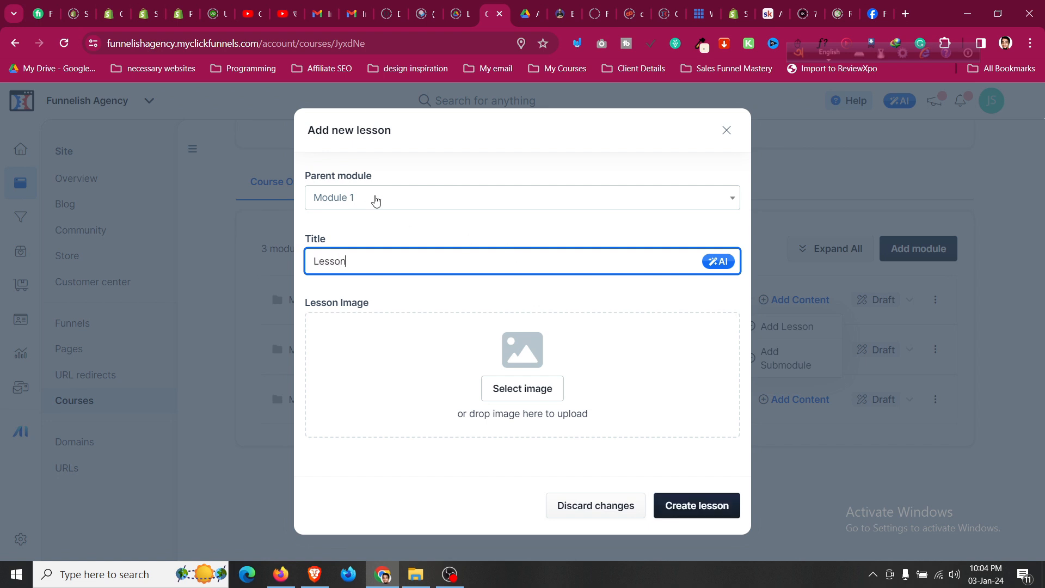
pyautogui.click(375, 200)
pyautogui.click(375, 201)
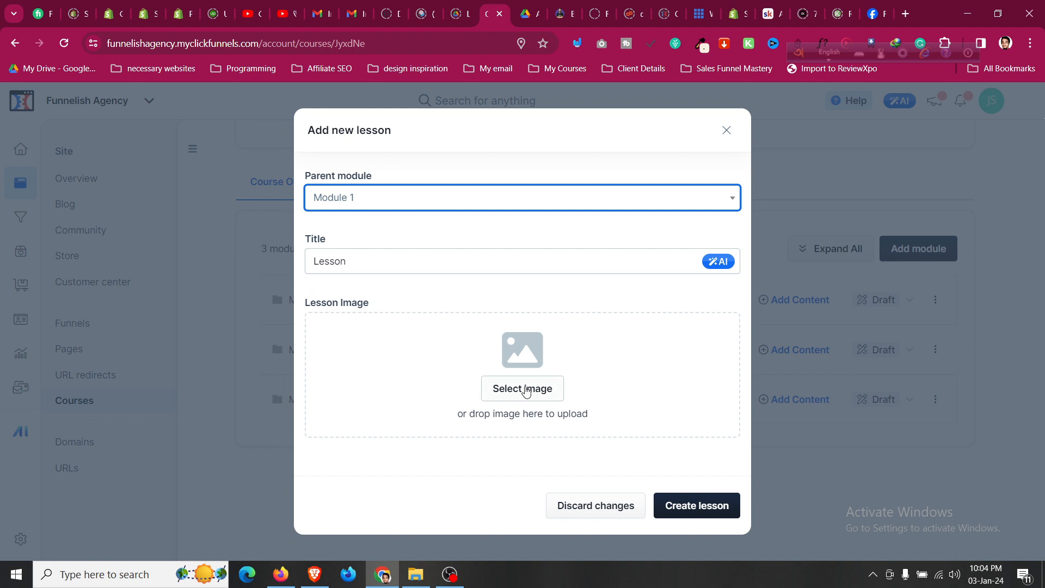
pyautogui.click(706, 502)
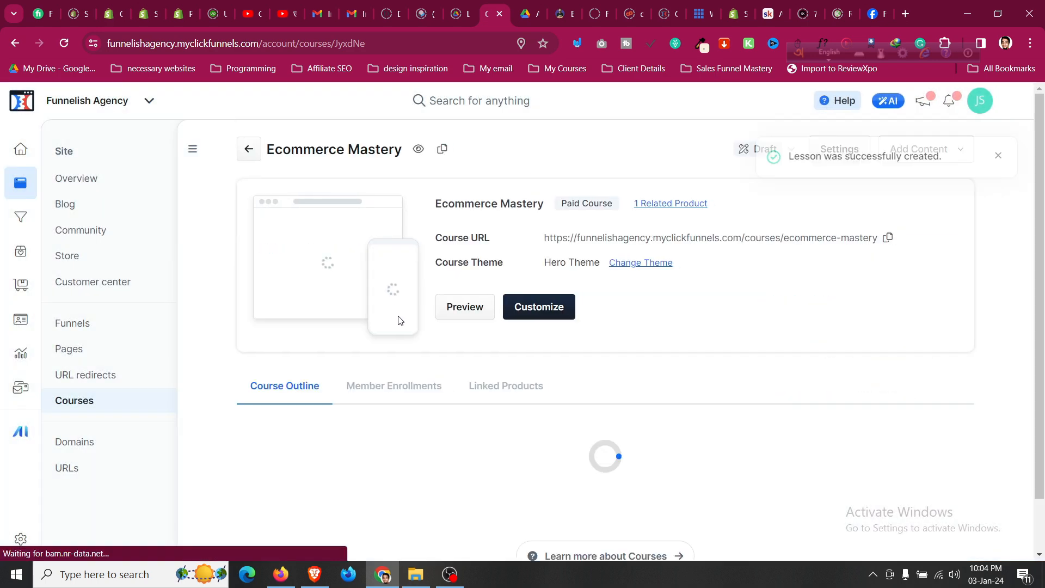
# Check Module 1's publishing status options, leaving them unchanged.
pyautogui.scroll(-1, 401, 319)
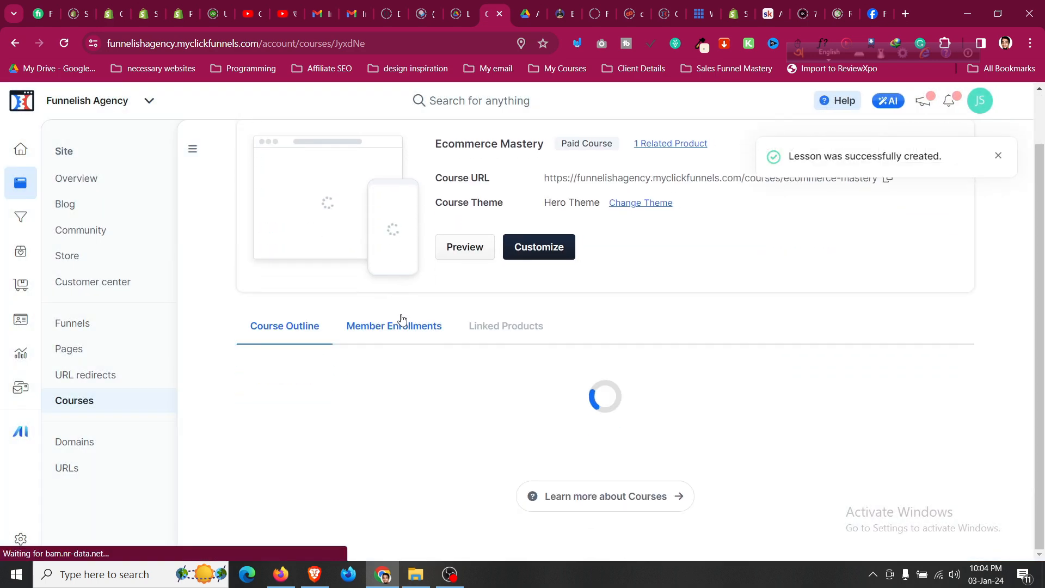
pyautogui.scroll(-3, 401, 318)
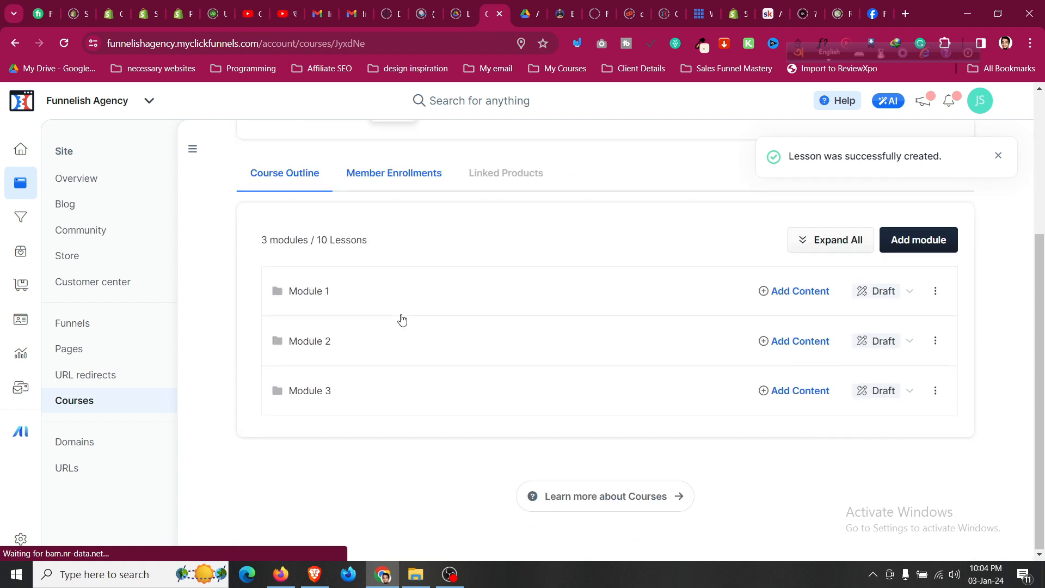
pyautogui.click(909, 293)
pyautogui.click(911, 298)
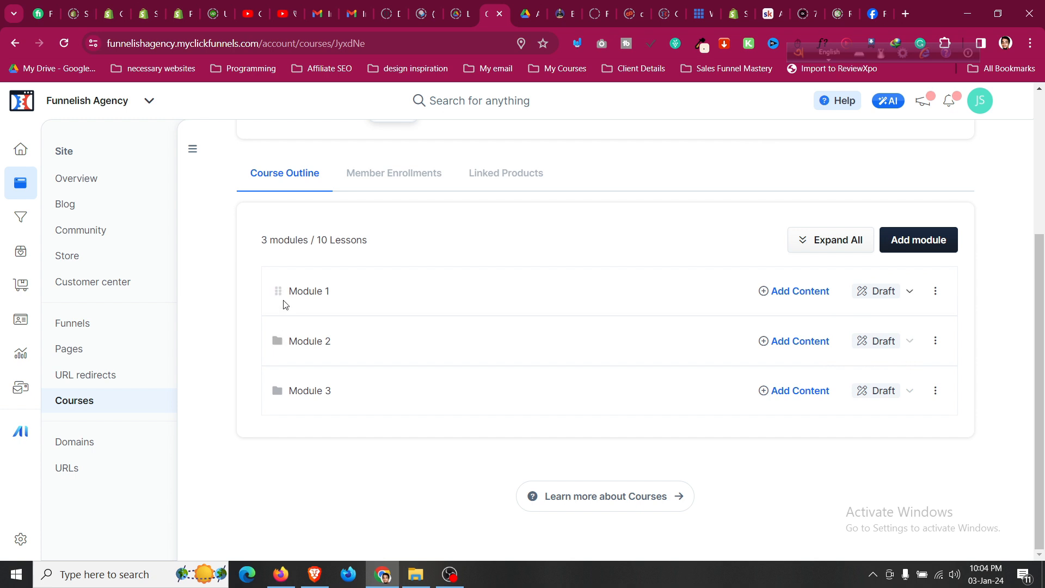
# Expand all modules and delete the extra 'Lesson' from Module 1, confirming with Proceed.
pyautogui.click(830, 240)
pyautogui.scroll(-2, 305, 350)
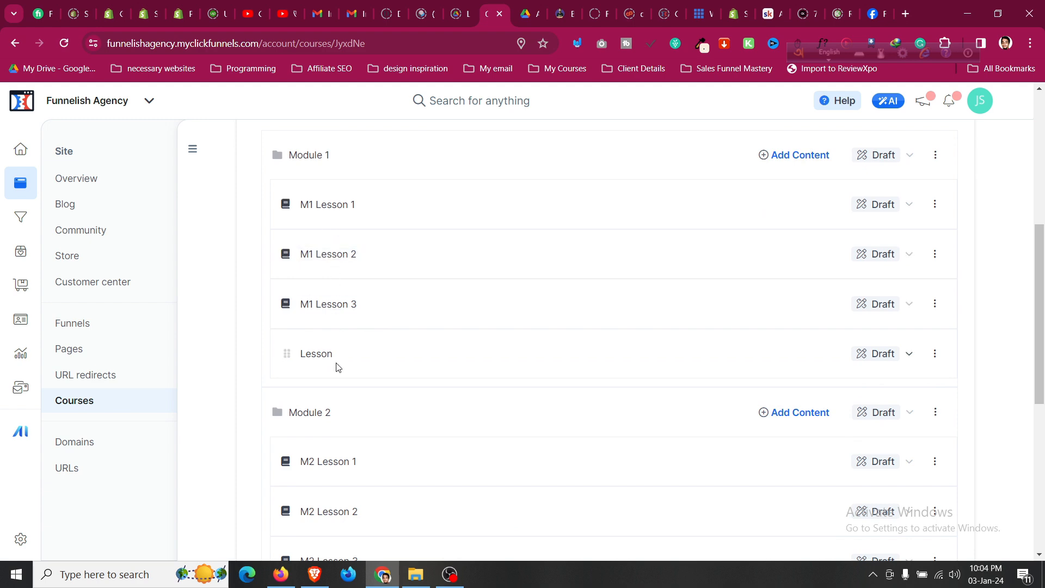
pyautogui.click(934, 354)
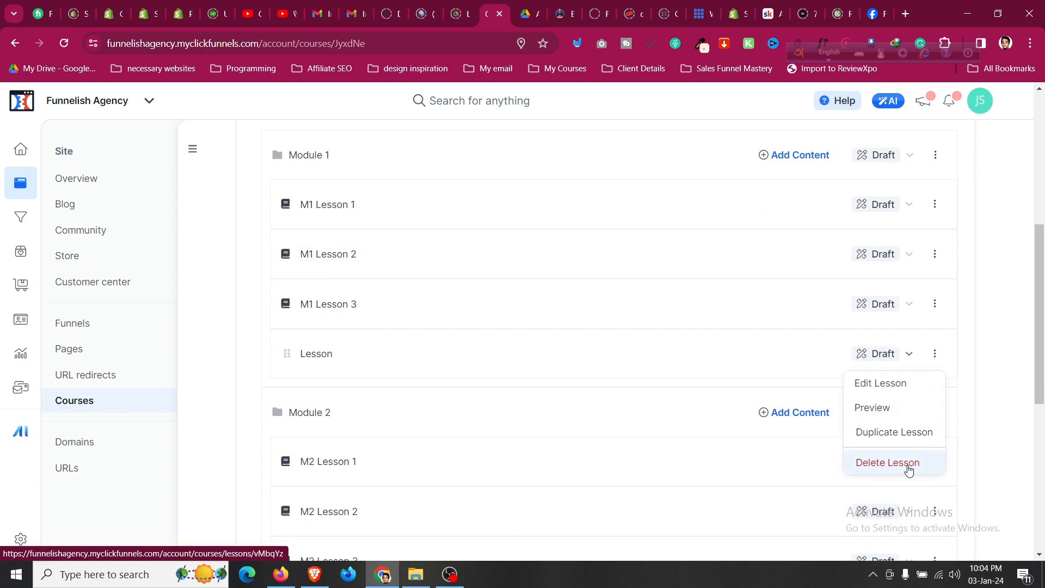
pyautogui.click(900, 464)
pyautogui.click(651, 374)
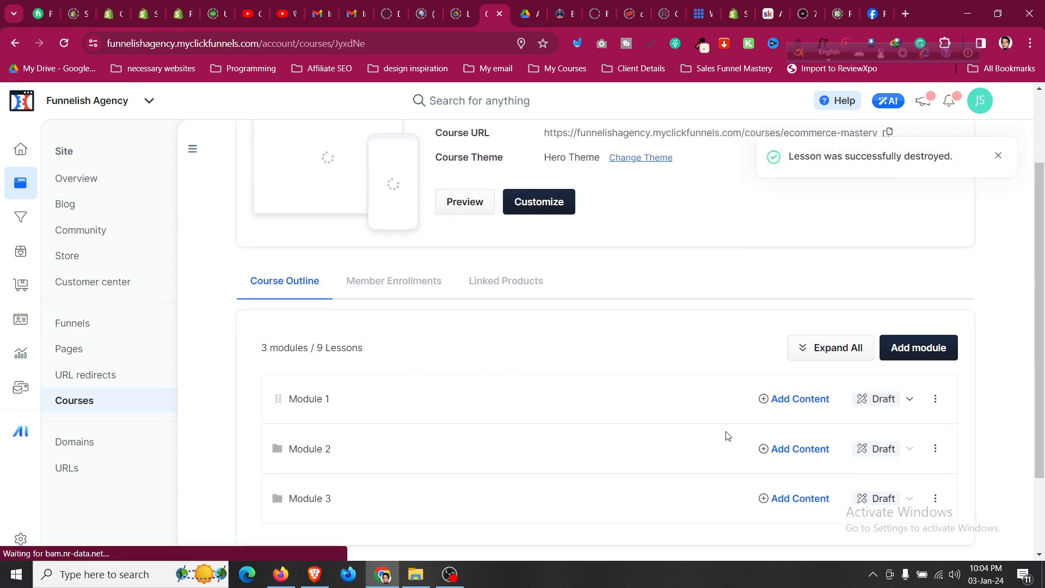
pyautogui.scroll(-3, 723, 434)
# Publish Module 1 now with existing students enrolled and the enrollment email notification on.
pyautogui.click(914, 316)
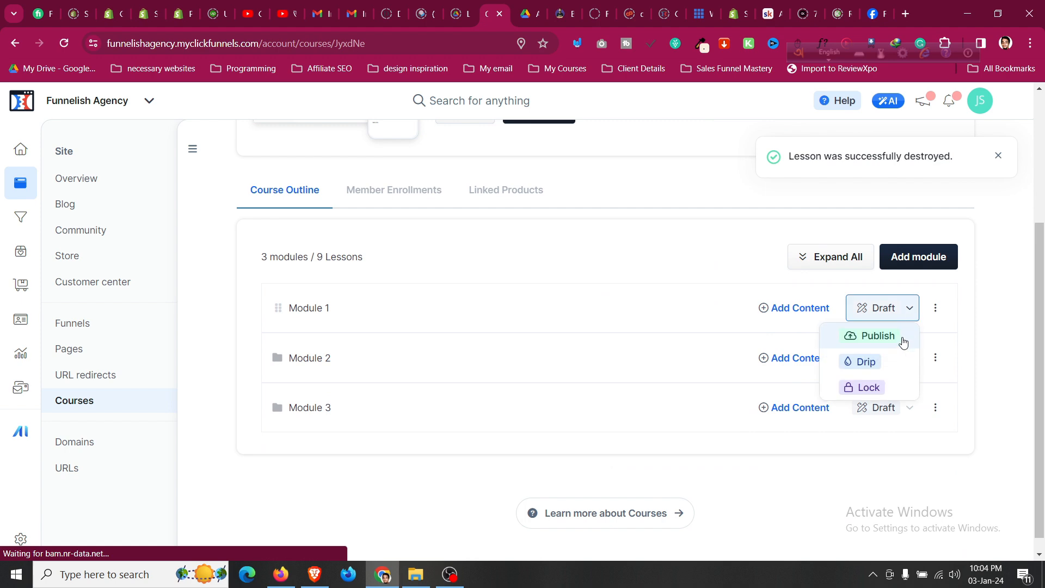
pyautogui.click(868, 334)
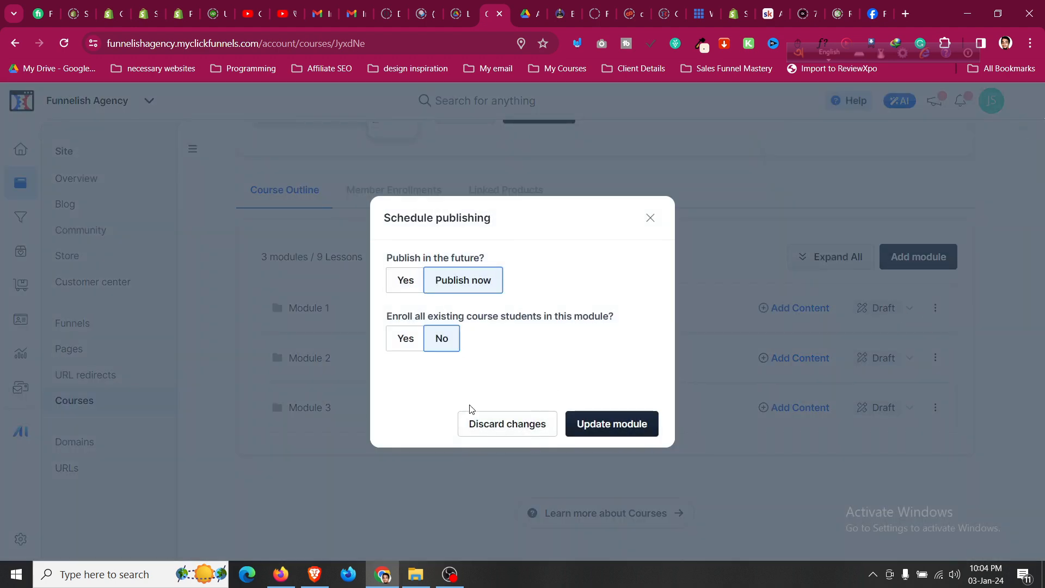
pyautogui.click(417, 342)
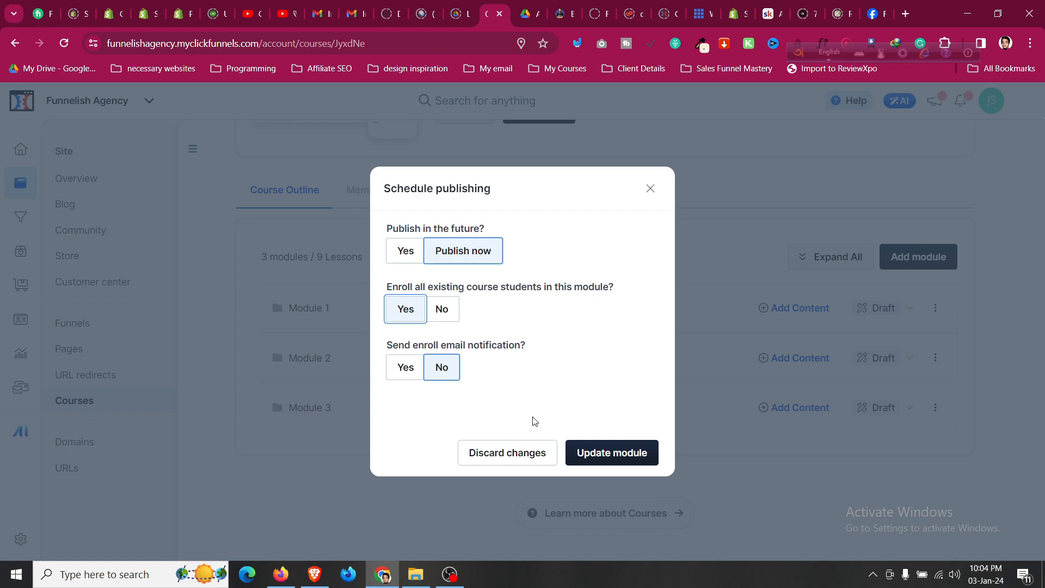
pyautogui.click(409, 373)
pyautogui.click(638, 454)
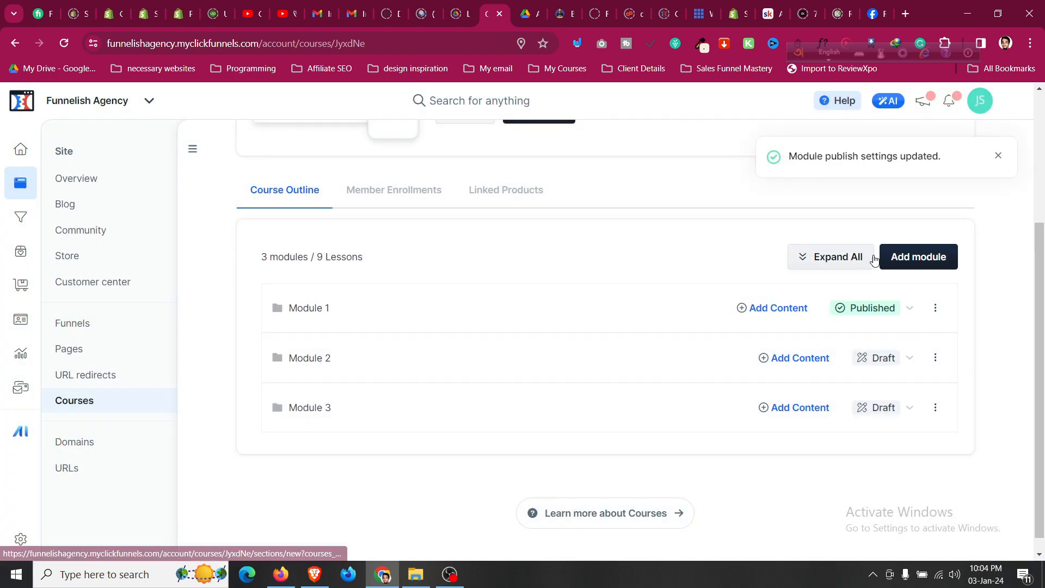
pyautogui.click(843, 258)
pyautogui.click(906, 364)
# Open M1 Lesson 1 in the lesson editor and choose Video under Media.
pyautogui.click(337, 358)
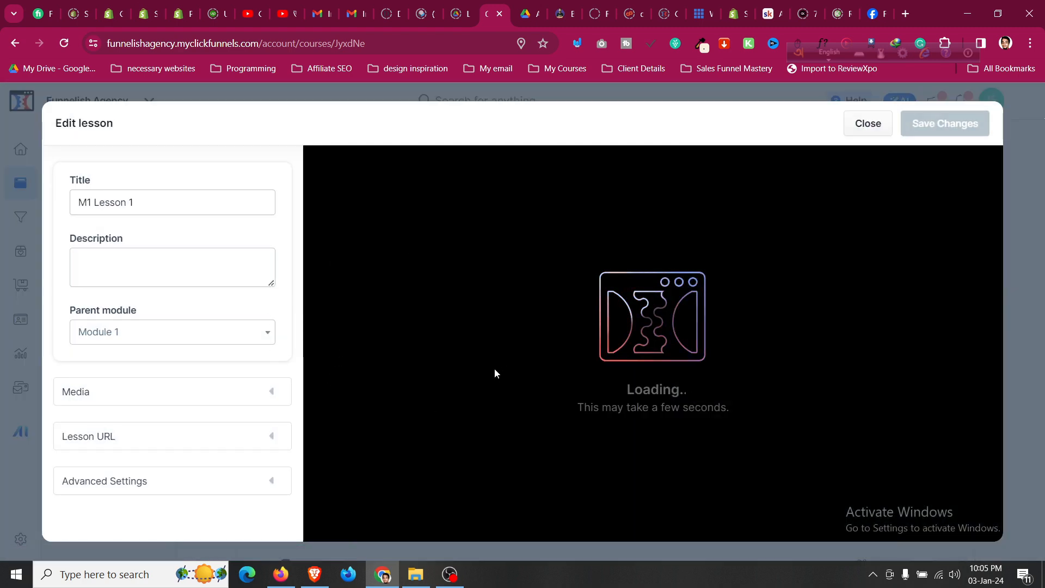
pyautogui.click(144, 208)
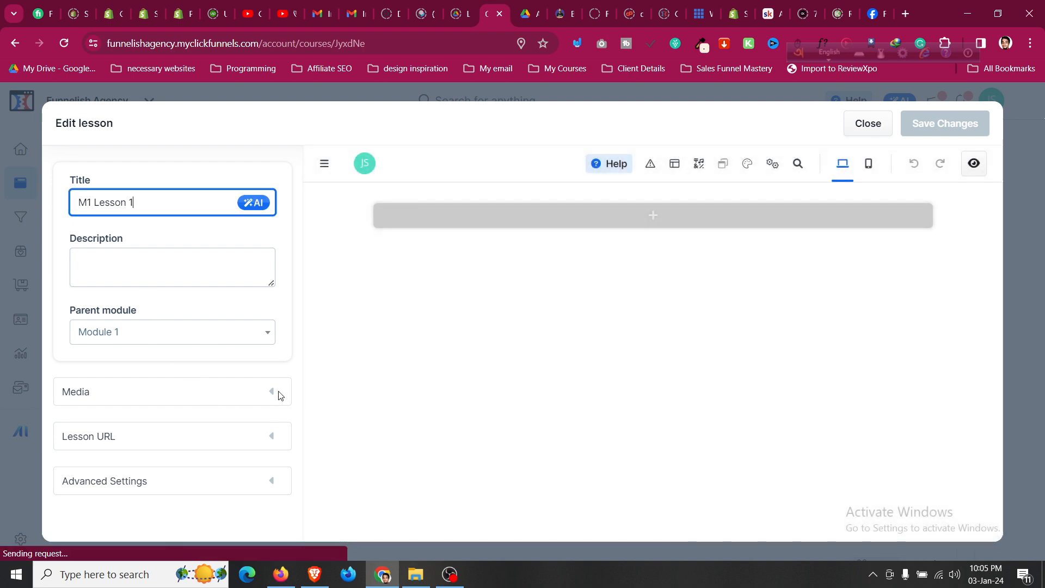
pyautogui.click(278, 395)
pyautogui.click(268, 402)
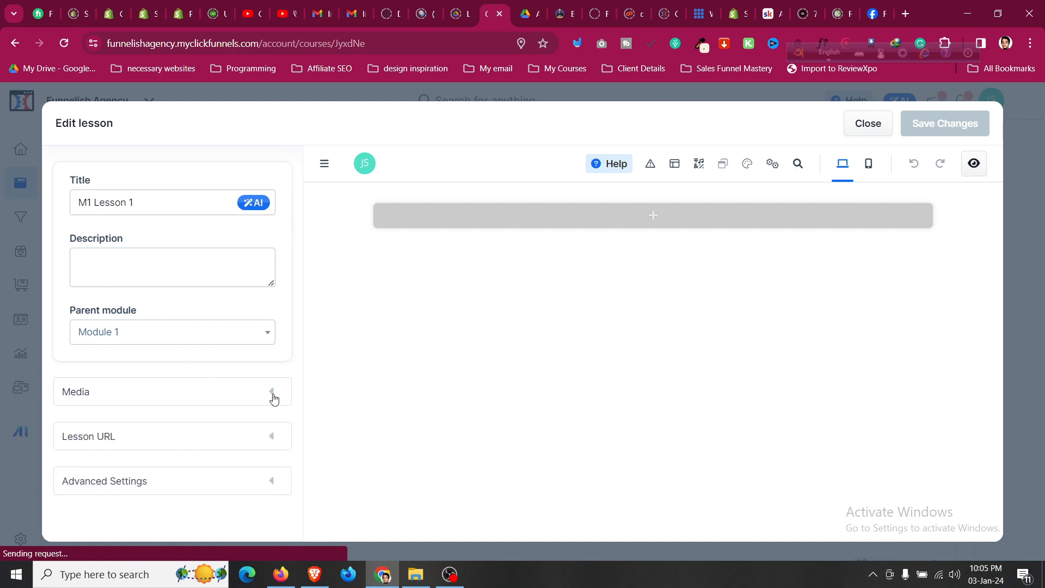
pyautogui.click(264, 402)
pyautogui.scroll(-1, 252, 419)
pyautogui.click(164, 414)
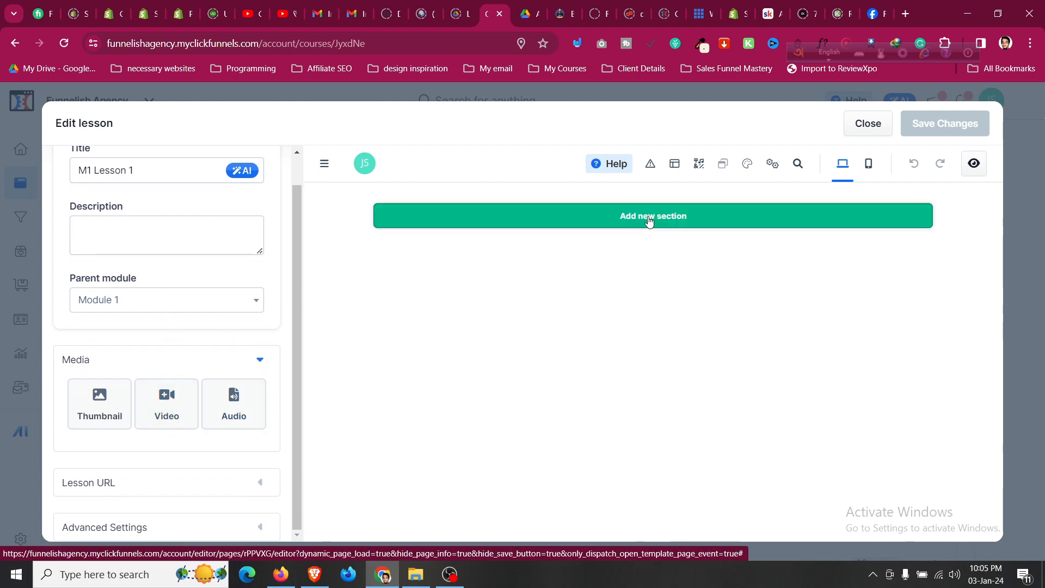
# Add a Wide section with a 1 Column row holding a Video element.
pyautogui.click(630, 215)
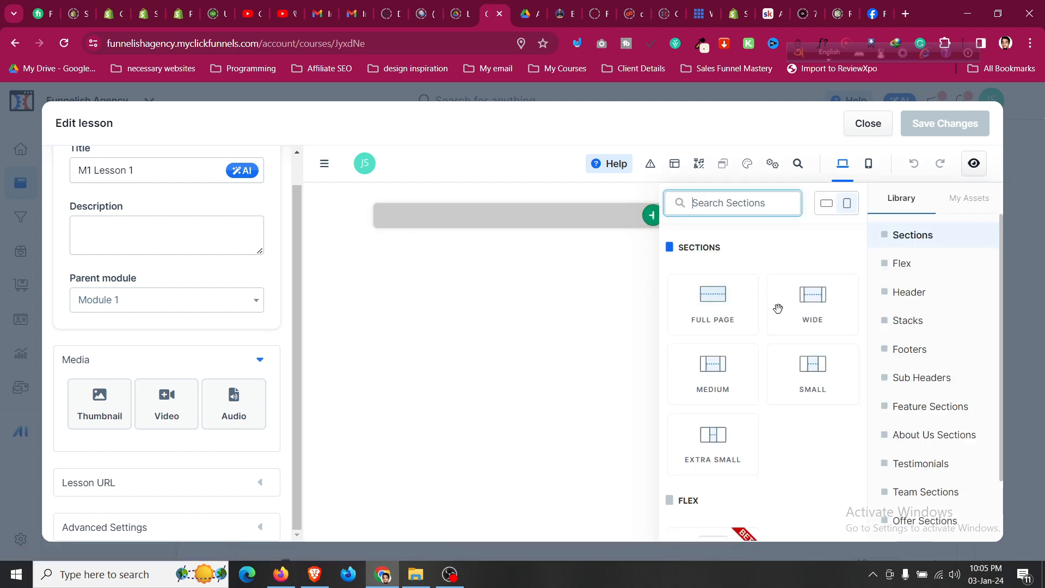
pyautogui.click(811, 299)
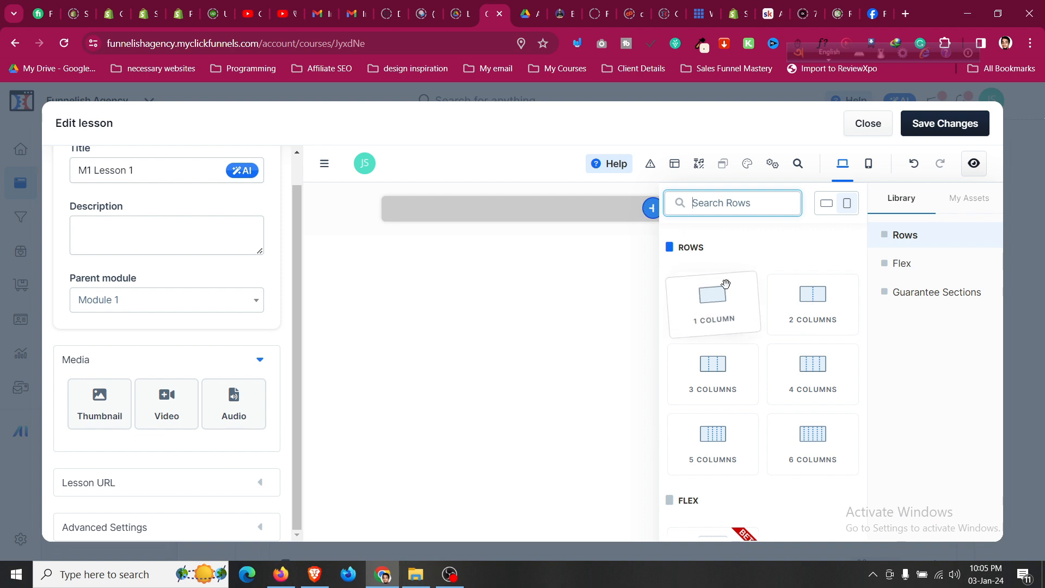
pyautogui.click(714, 294)
pyautogui.scroll(-3, 727, 347)
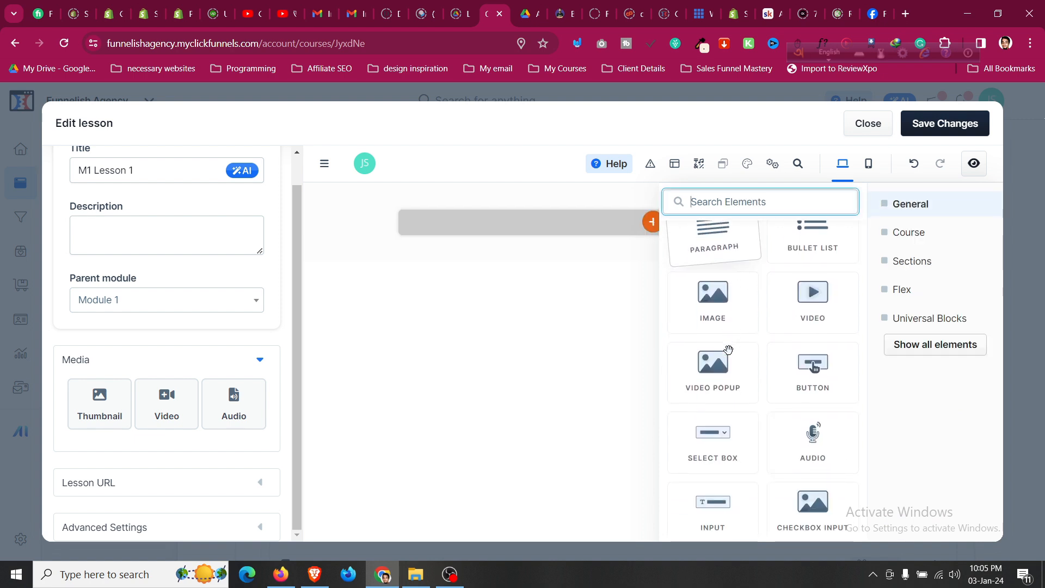
pyautogui.click(814, 297)
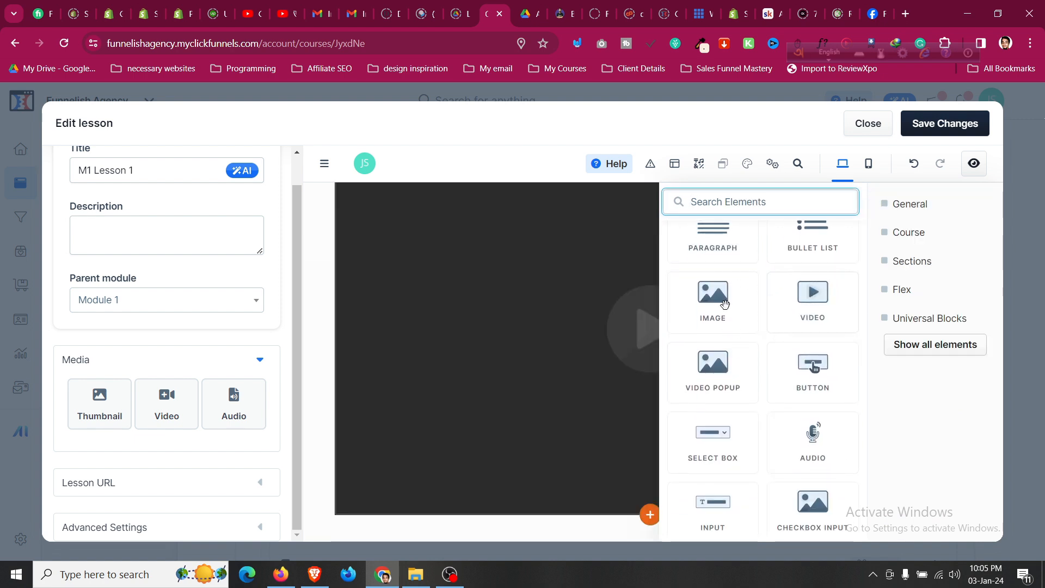
pyautogui.click(488, 310)
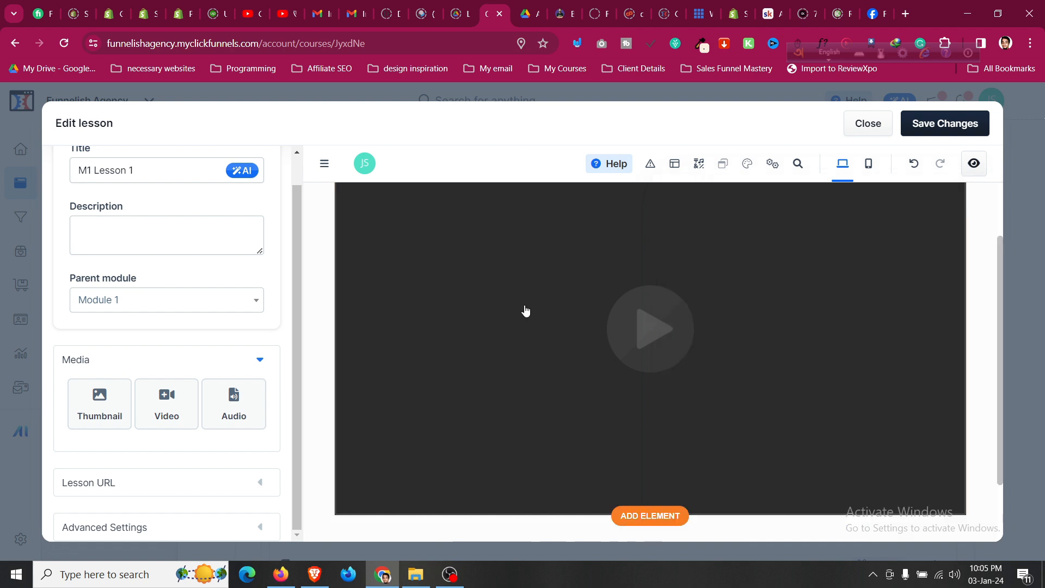
pyautogui.scroll(1, 823, 322)
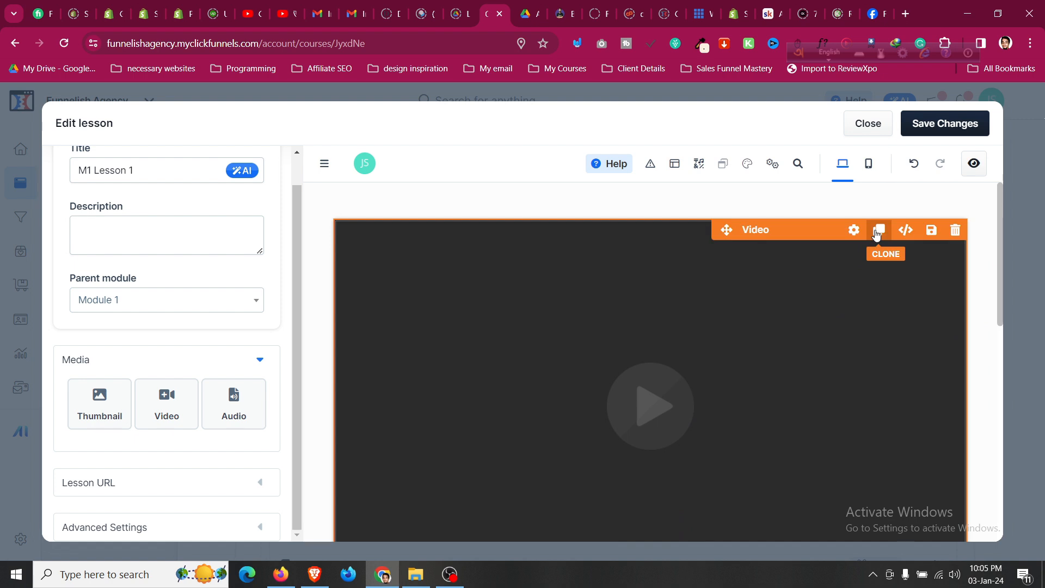
# Clone the video element and review the second video's URL settings.
pyautogui.click(876, 236)
pyautogui.moveTo(825, 243)
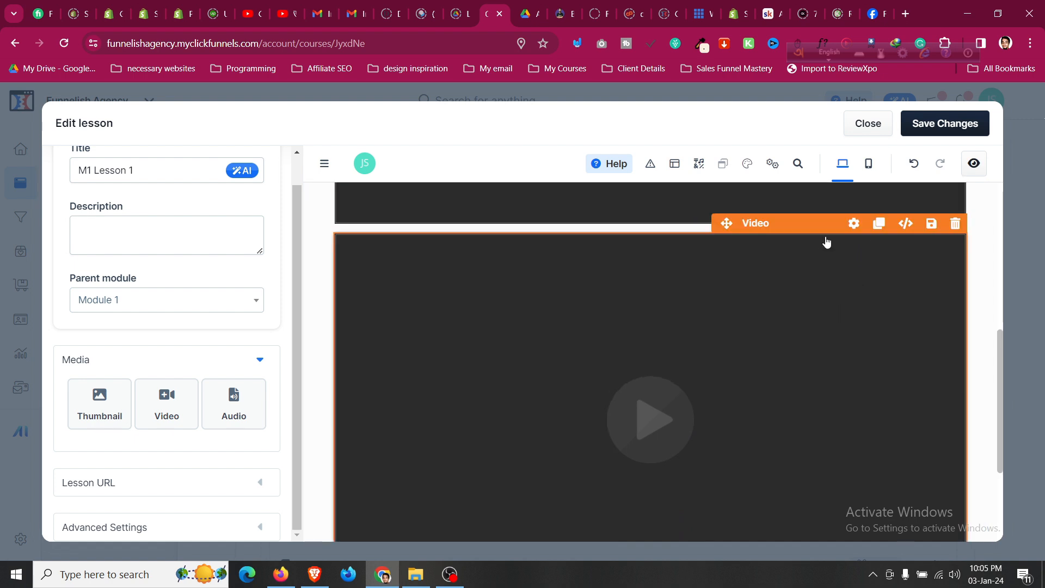
pyautogui.click(853, 232)
pyautogui.click(872, 345)
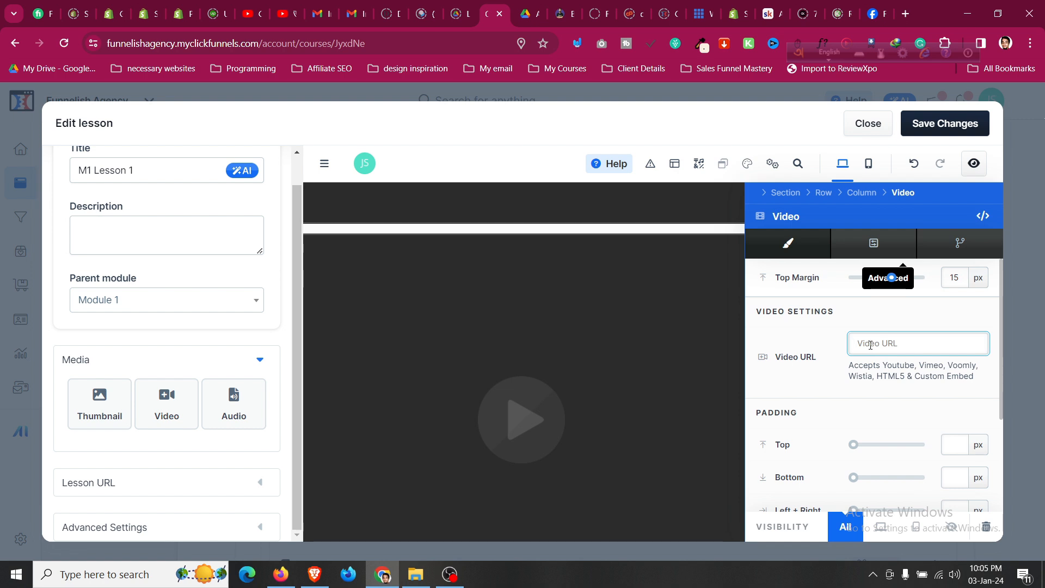
pyautogui.scroll(-3, 884, 418)
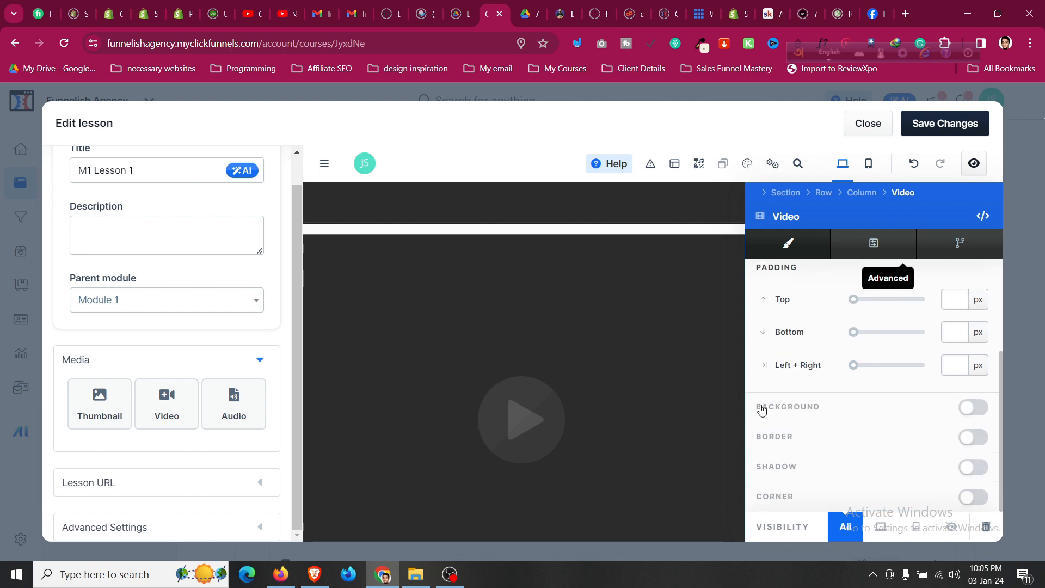
pyautogui.click(632, 393)
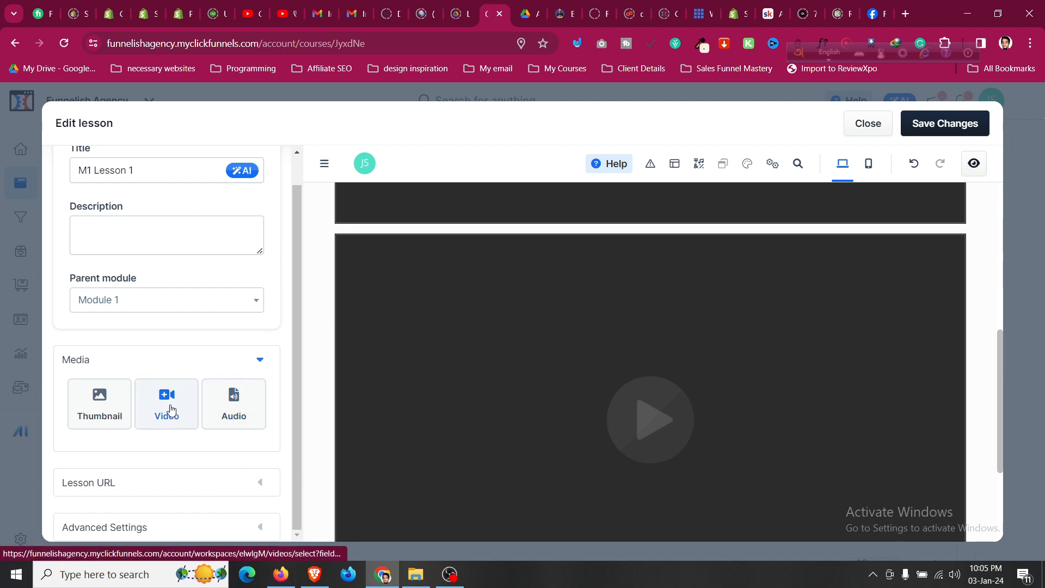
pyautogui.click(249, 483)
pyautogui.scroll(-3, 242, 450)
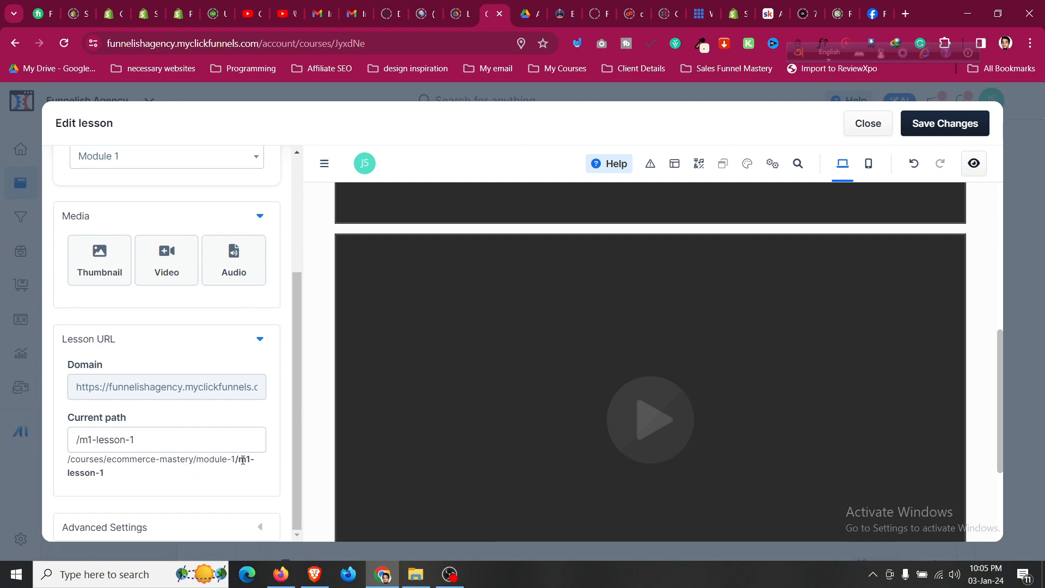
pyautogui.scroll(-4, 229, 439)
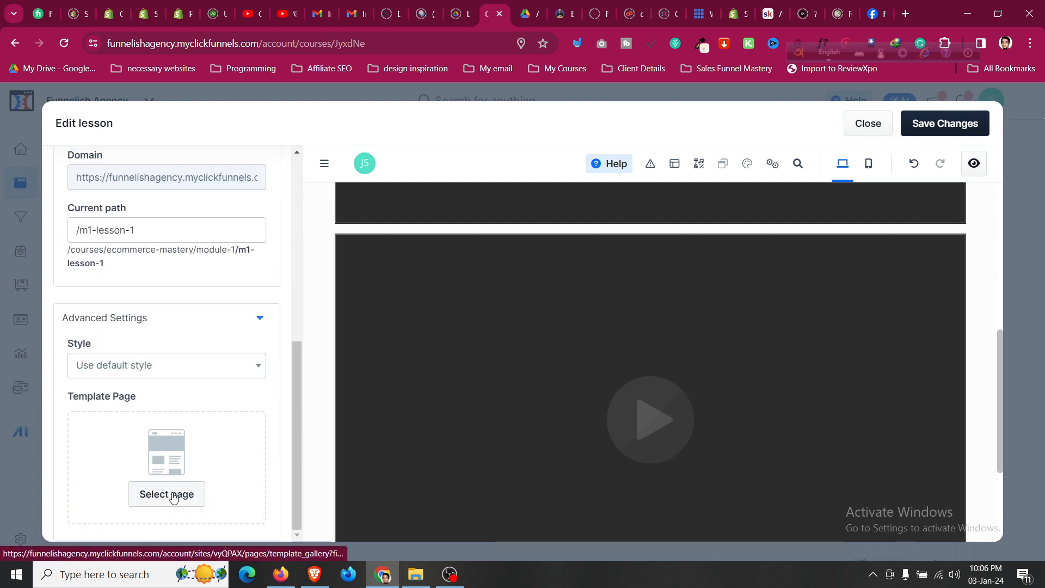
pyautogui.scroll(6, 663, 414)
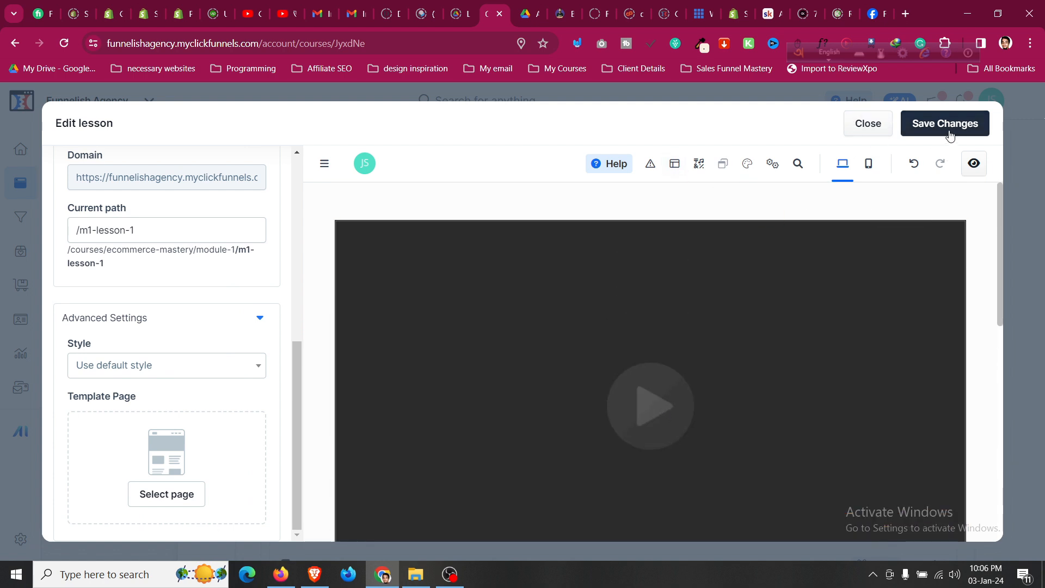
# Add Headline, Sub Headline, Paragraph and Image elements under the video, then save and close.
pyautogui.click(677, 224)
pyautogui.click(617, 384)
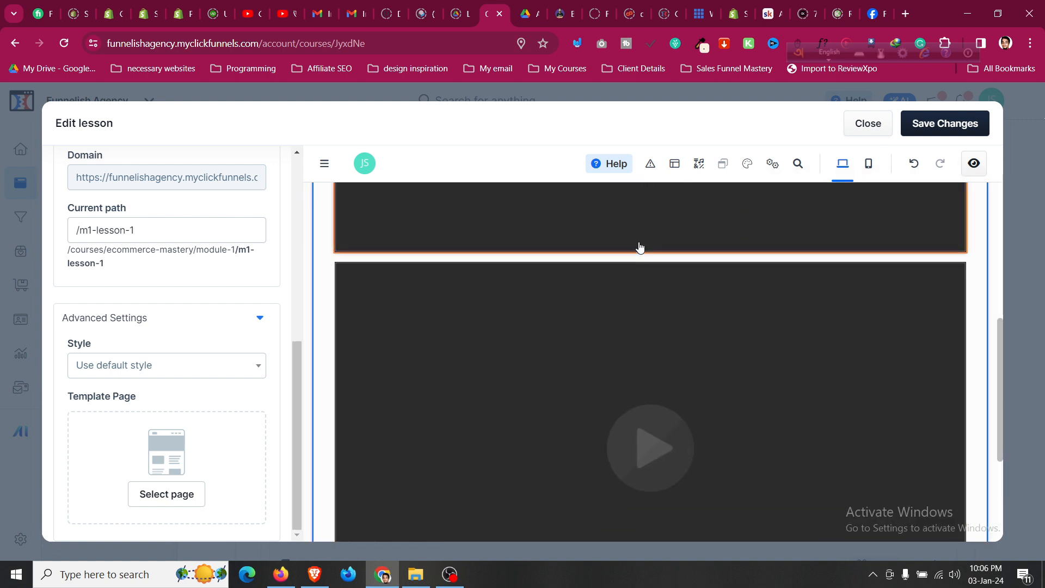
pyautogui.scroll(-2, 639, 253)
pyautogui.scroll(-2, 637, 267)
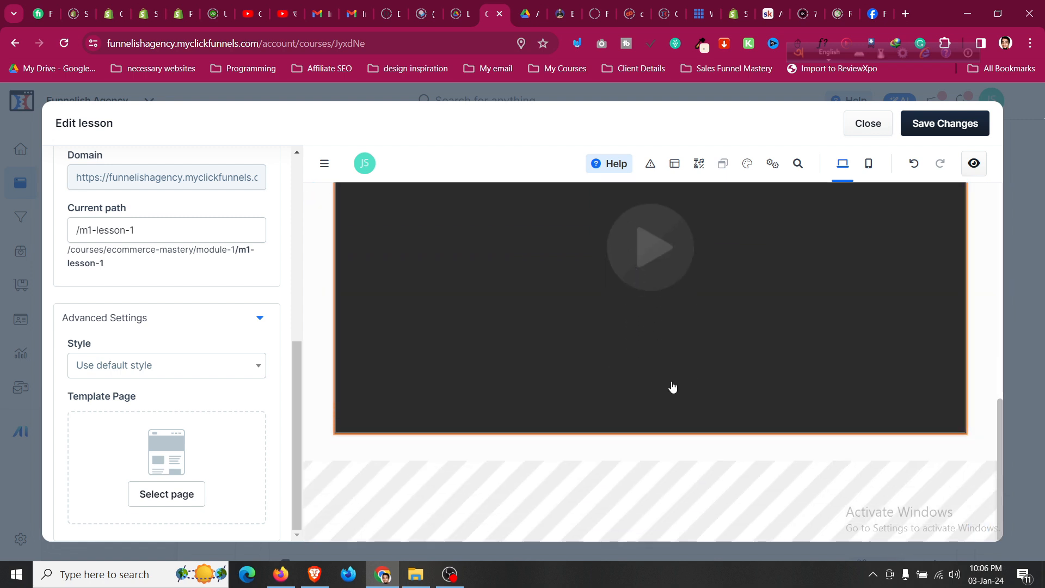
pyautogui.click(649, 433)
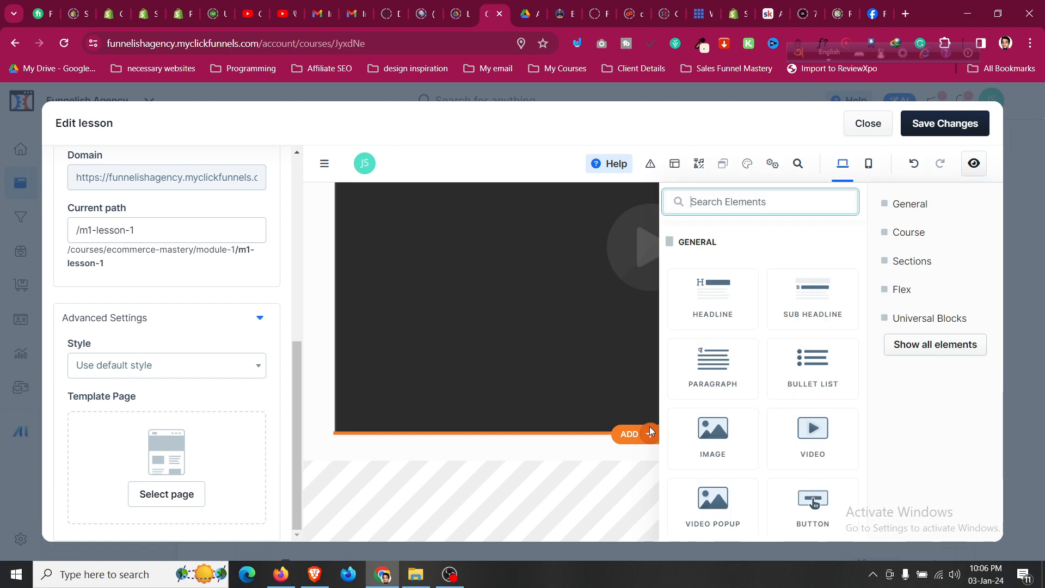
pyautogui.click(714, 284)
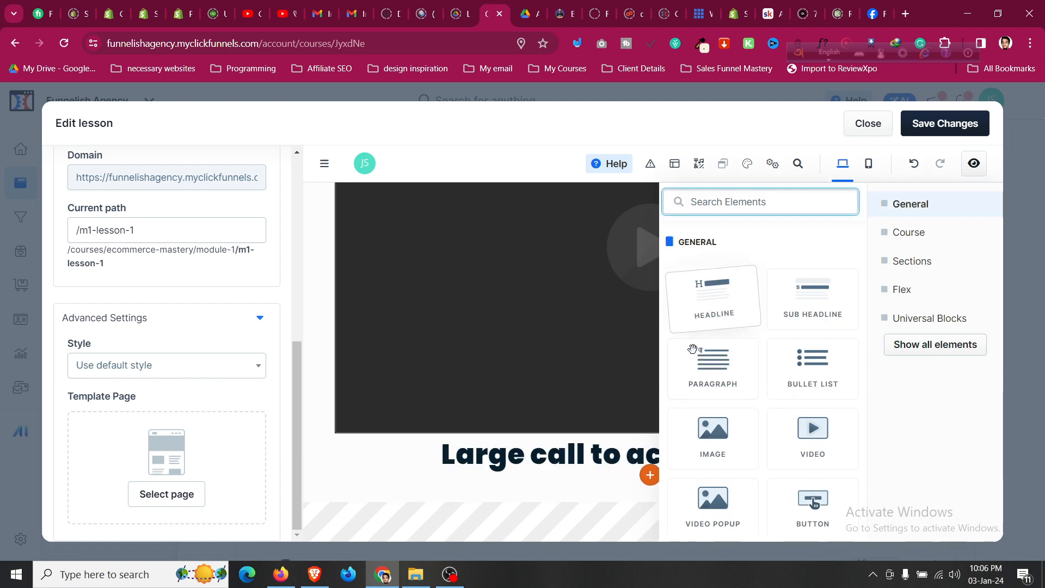
pyautogui.click(807, 314)
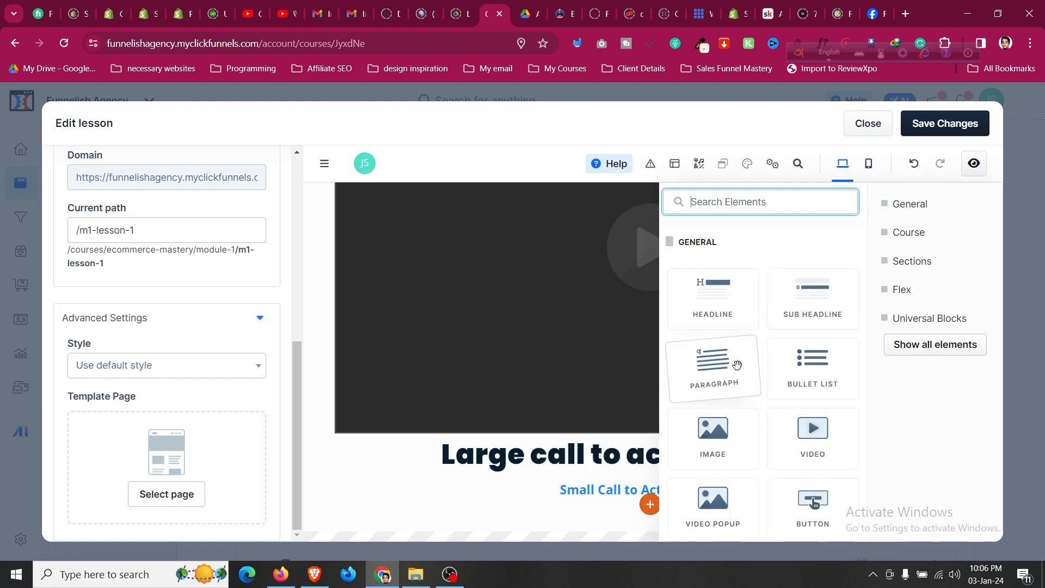
pyautogui.click(712, 362)
pyautogui.click(730, 456)
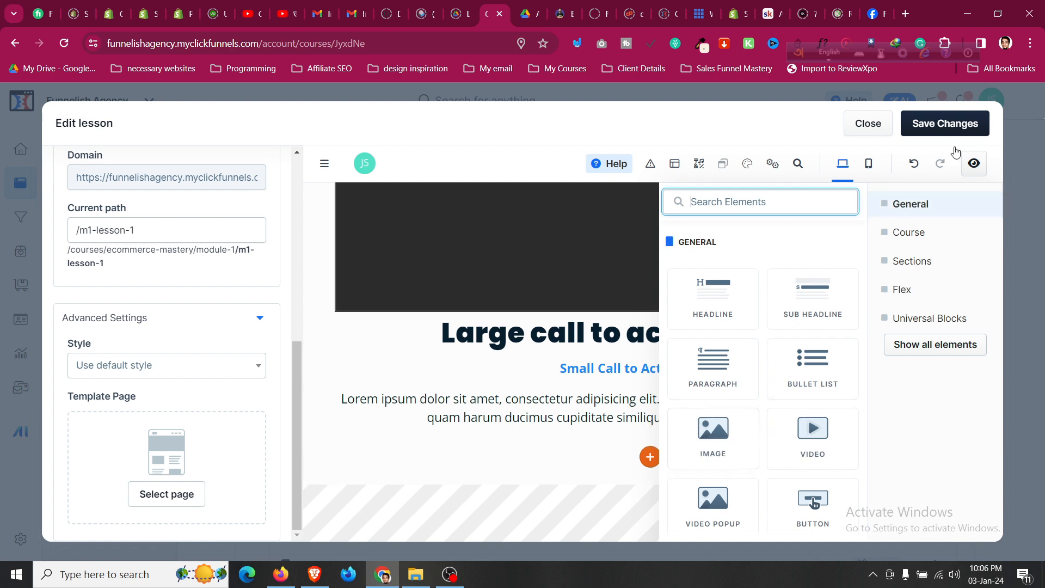
pyautogui.click(953, 126)
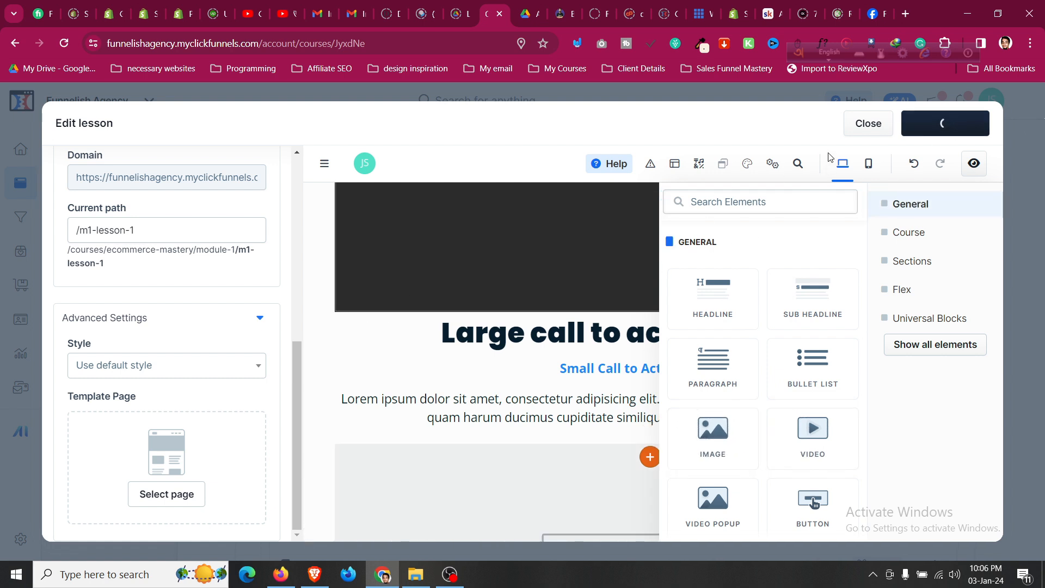
pyautogui.click(856, 127)
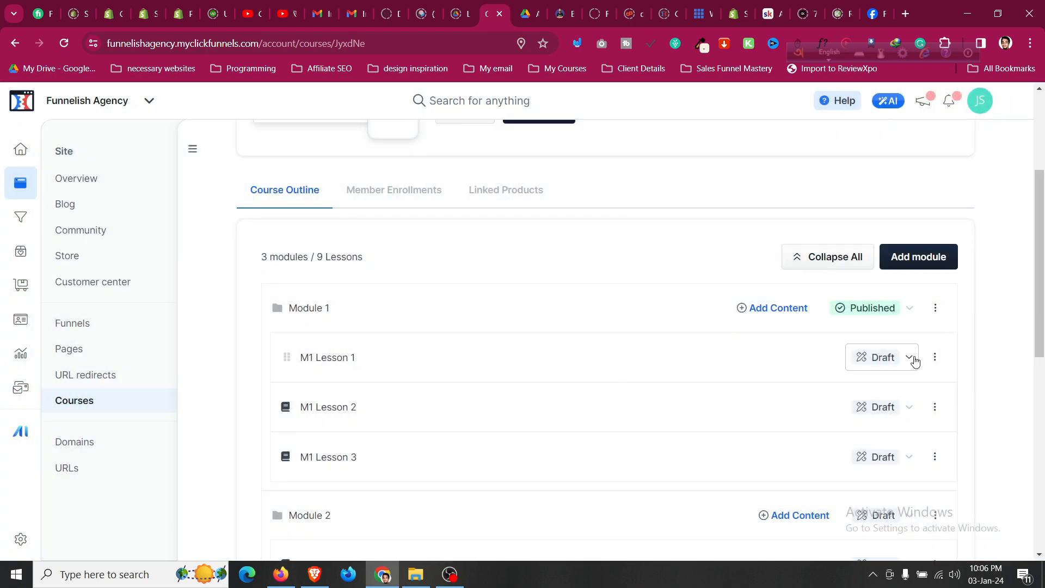
# Switch M1 Lesson 1 from Draft to Published in the course outline.
pyautogui.click(911, 359)
pyautogui.click(935, 358)
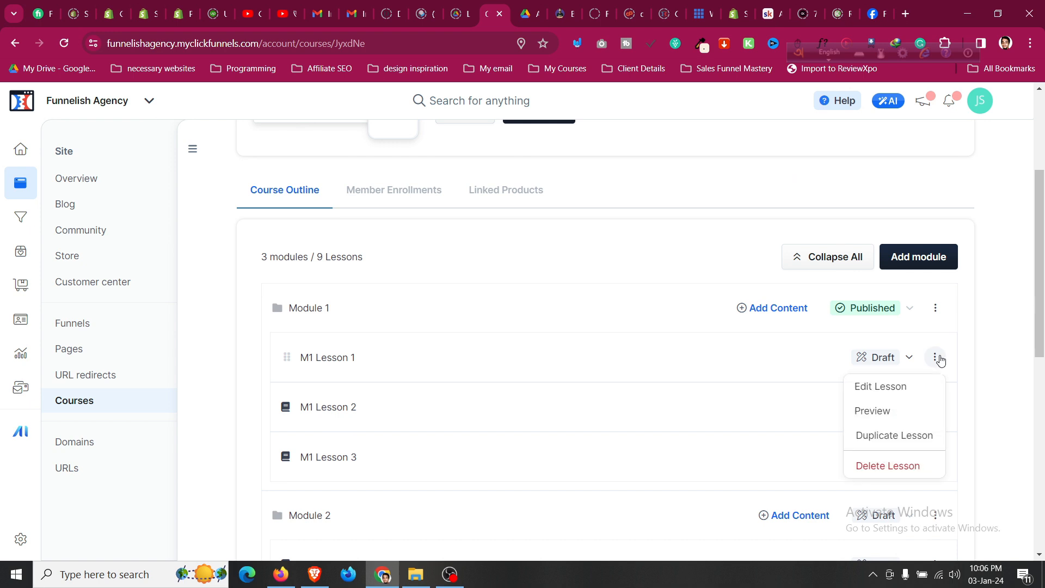
pyautogui.click(940, 360)
pyautogui.click(940, 360)
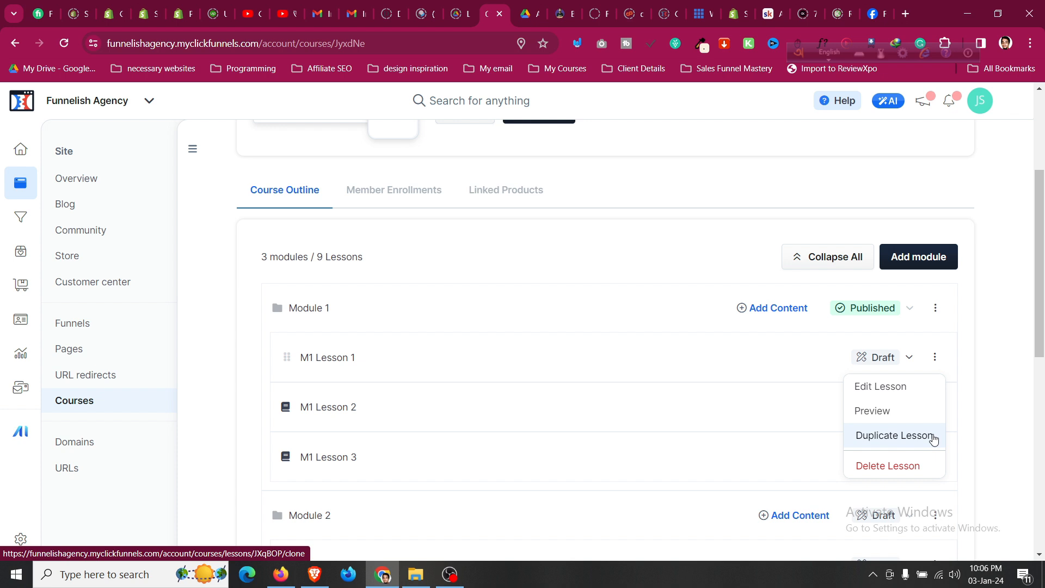
pyautogui.click(897, 362)
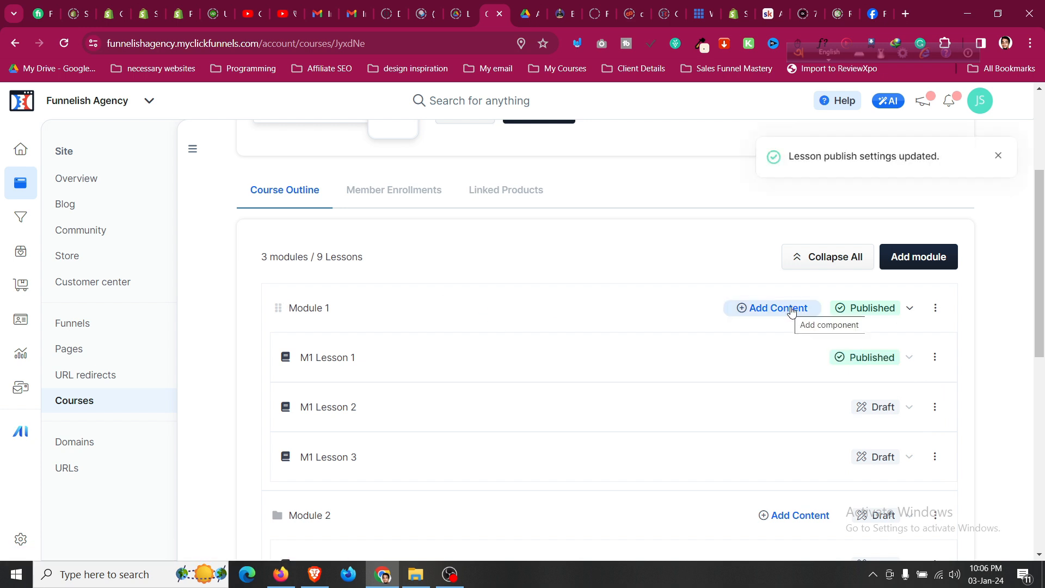
pyautogui.scroll(4, 789, 311)
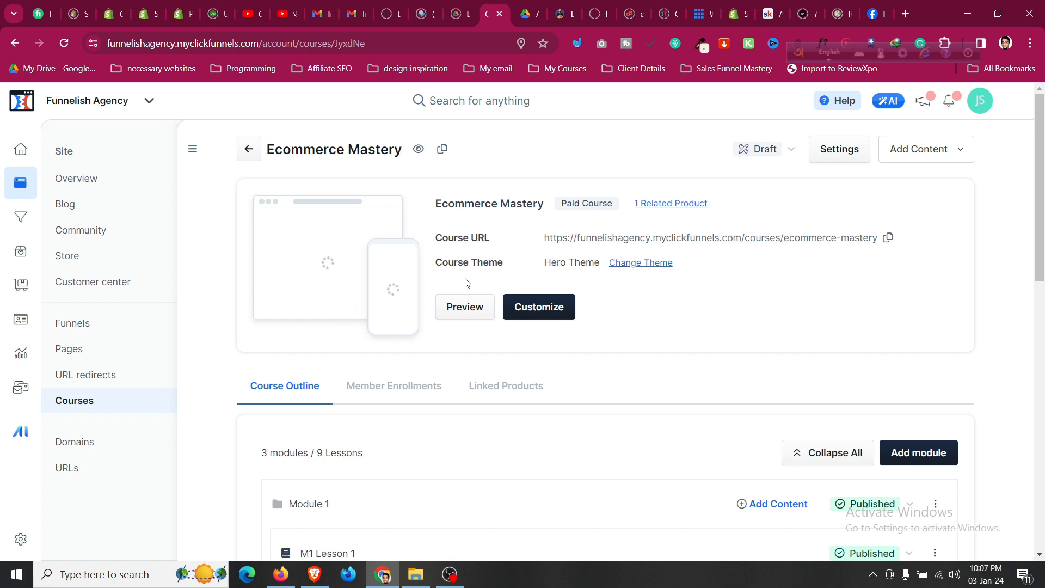
pyautogui.click(531, 315)
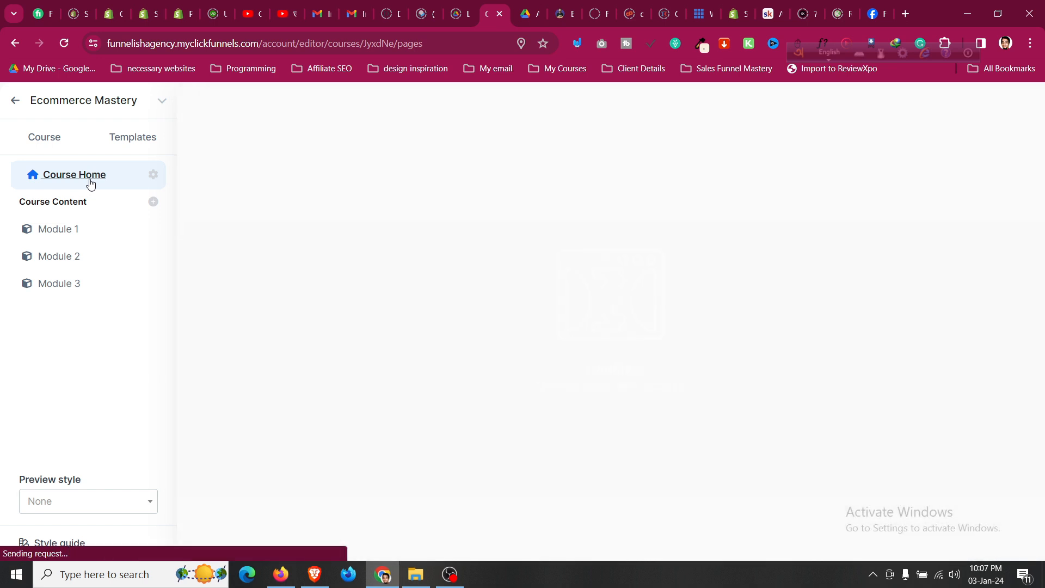
pyautogui.scroll(-3, 533, 351)
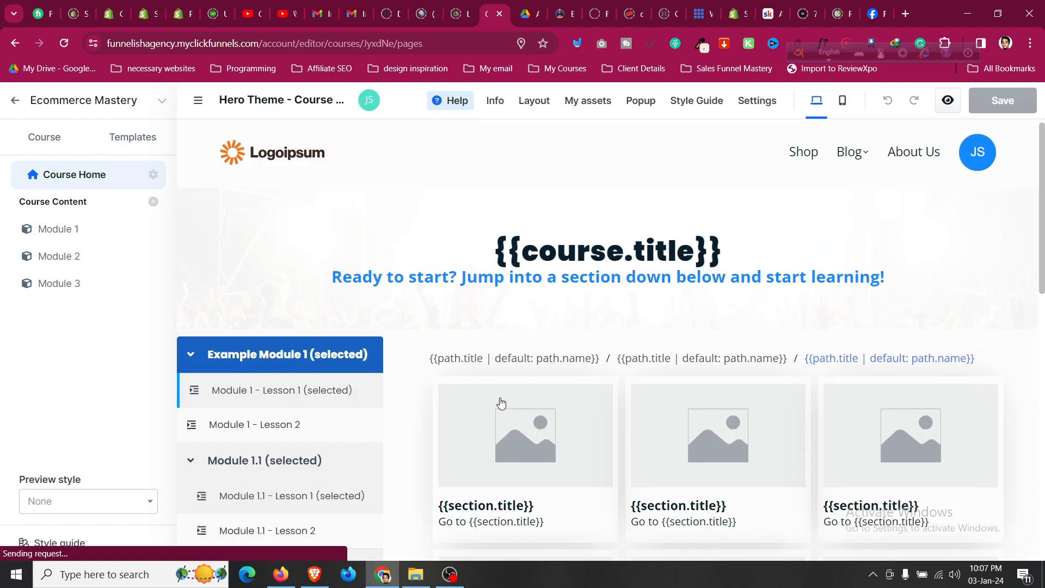
pyautogui.scroll(3, 512, 281)
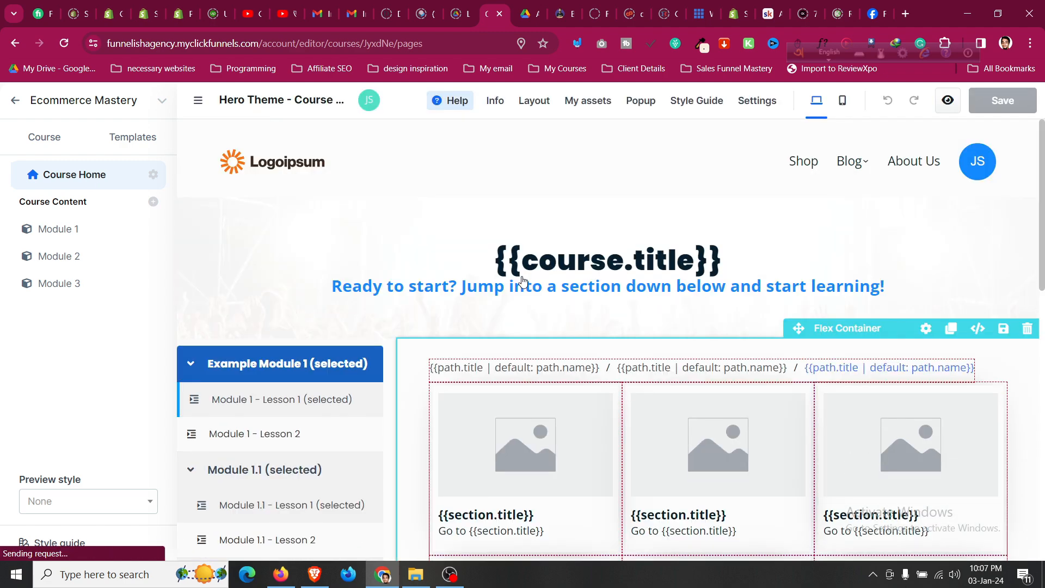
pyautogui.scroll(-5, 242, 245)
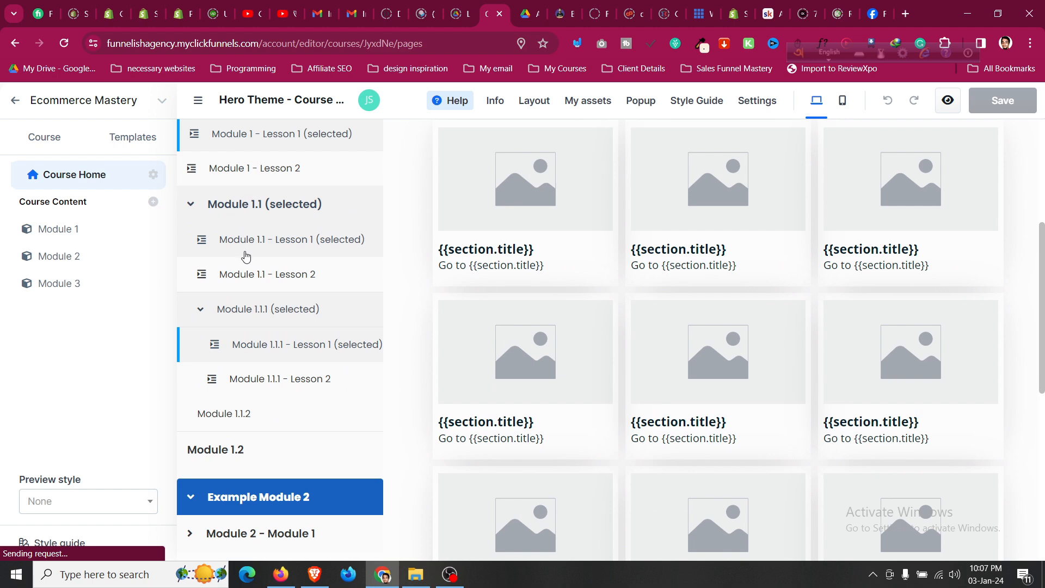
pyautogui.scroll(5, 350, 212)
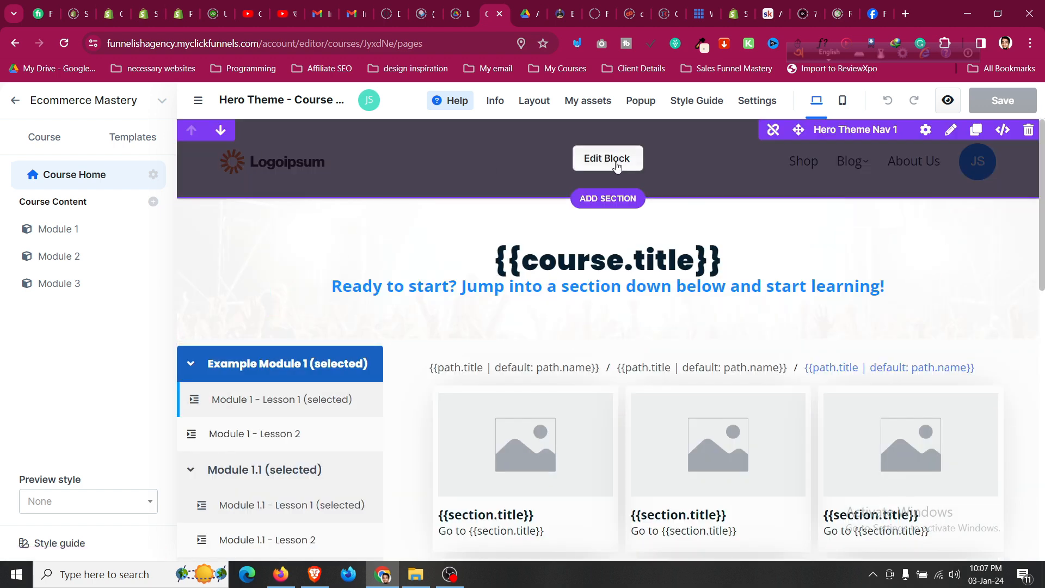
pyautogui.scroll(-6, 494, 308)
pyautogui.scroll(6, 494, 307)
pyautogui.scroll(-6, 496, 307)
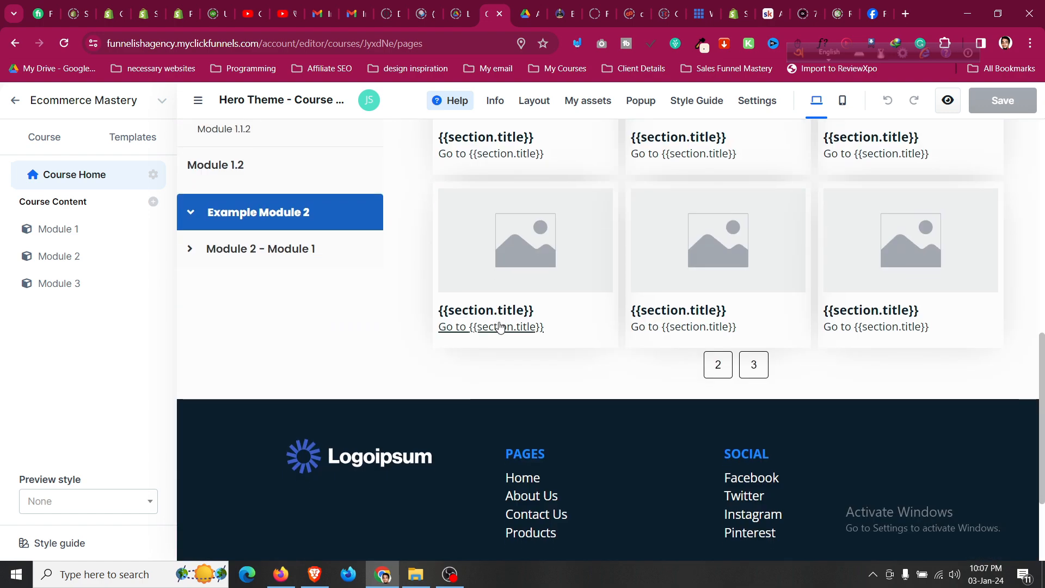
pyautogui.scroll(6, 498, 334)
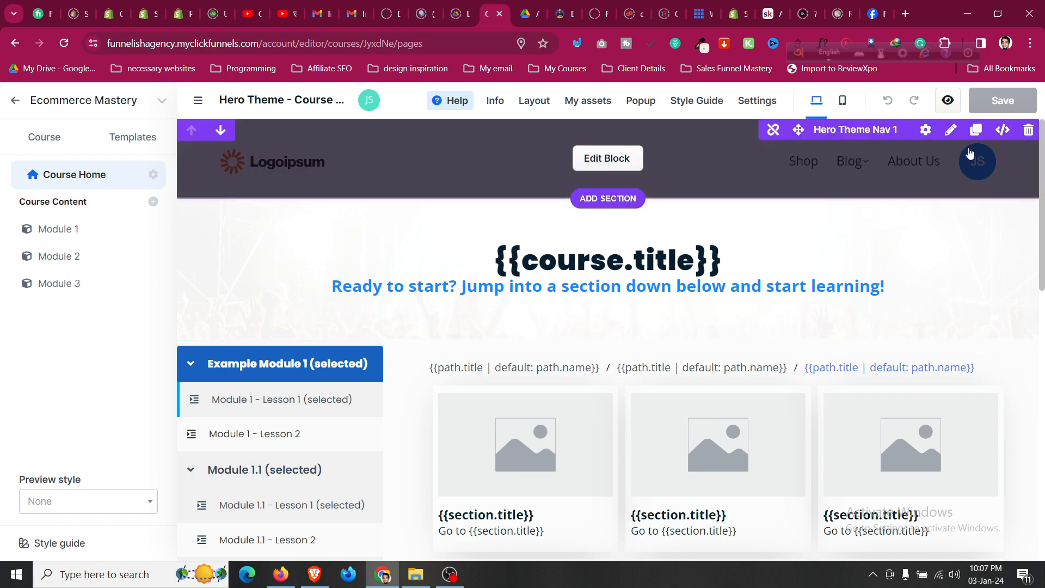
pyautogui.click(16, 101)
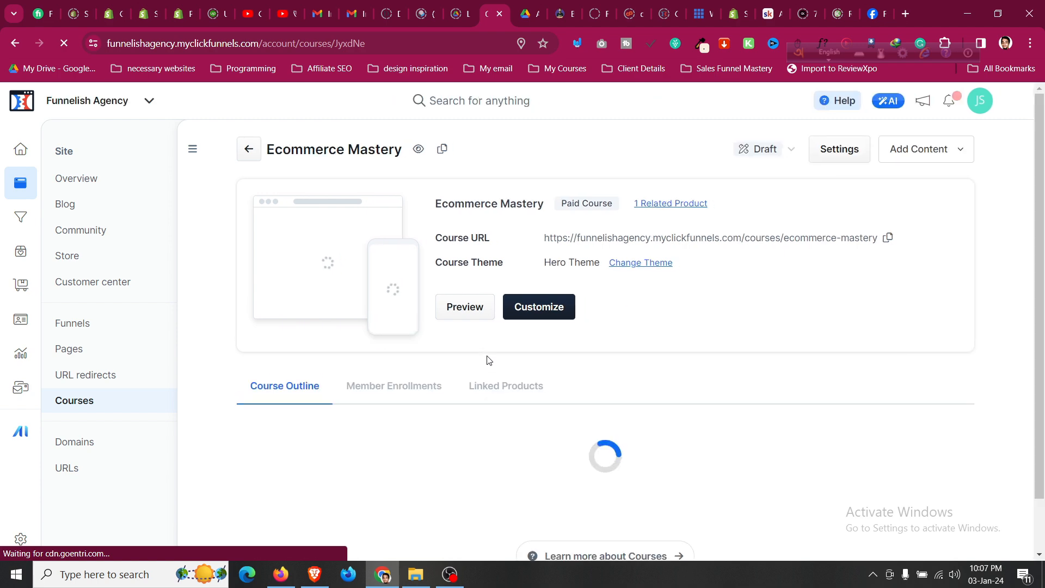
pyautogui.scroll(-3, 538, 357)
pyautogui.scroll(3, 539, 357)
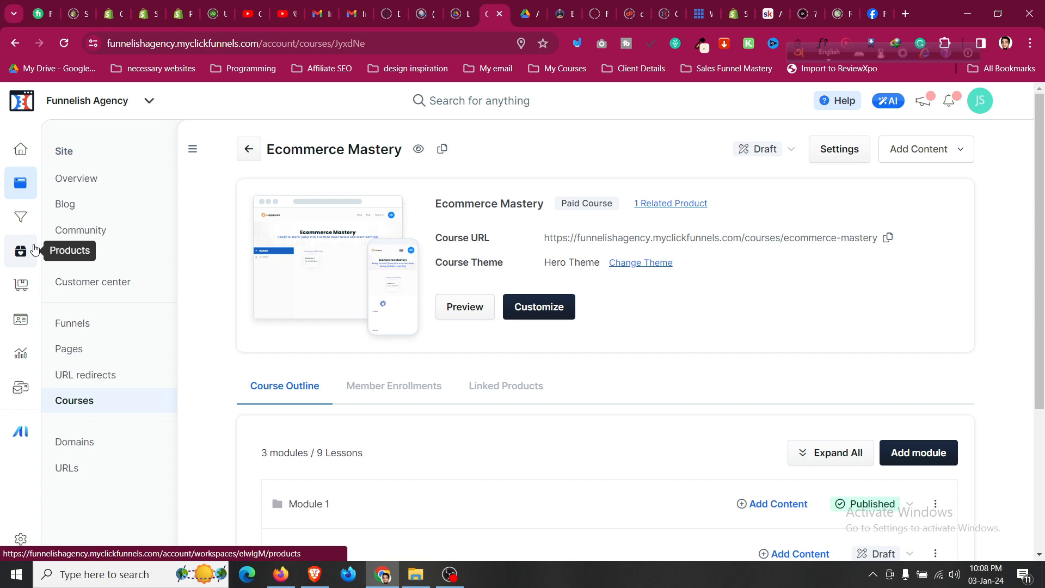
pyautogui.click(854, 149)
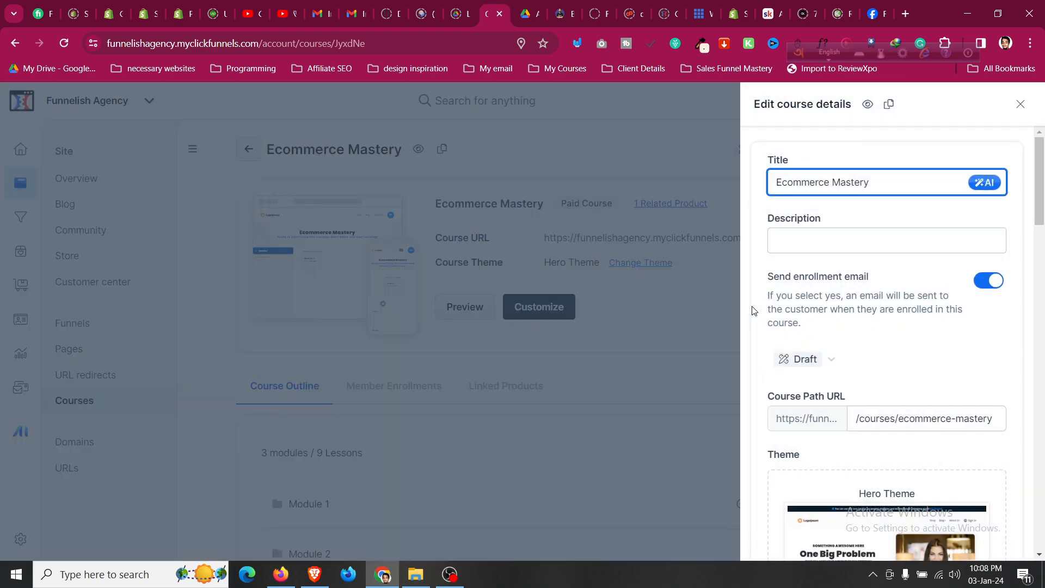
pyautogui.scroll(-3, 811, 345)
pyautogui.scroll(-10, 810, 345)
pyautogui.scroll(2, 814, 360)
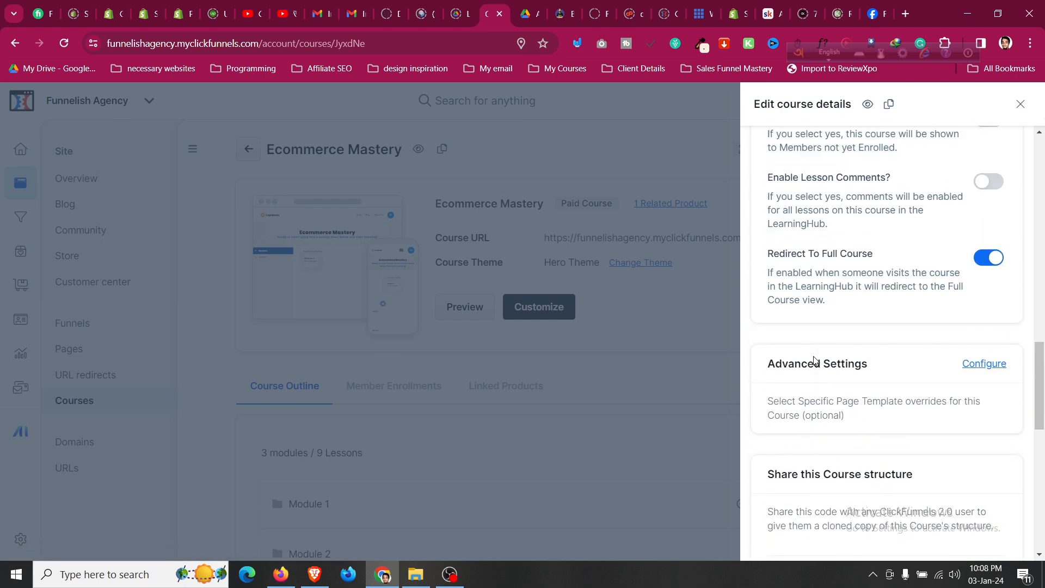
pyautogui.scroll(-8, 923, 376)
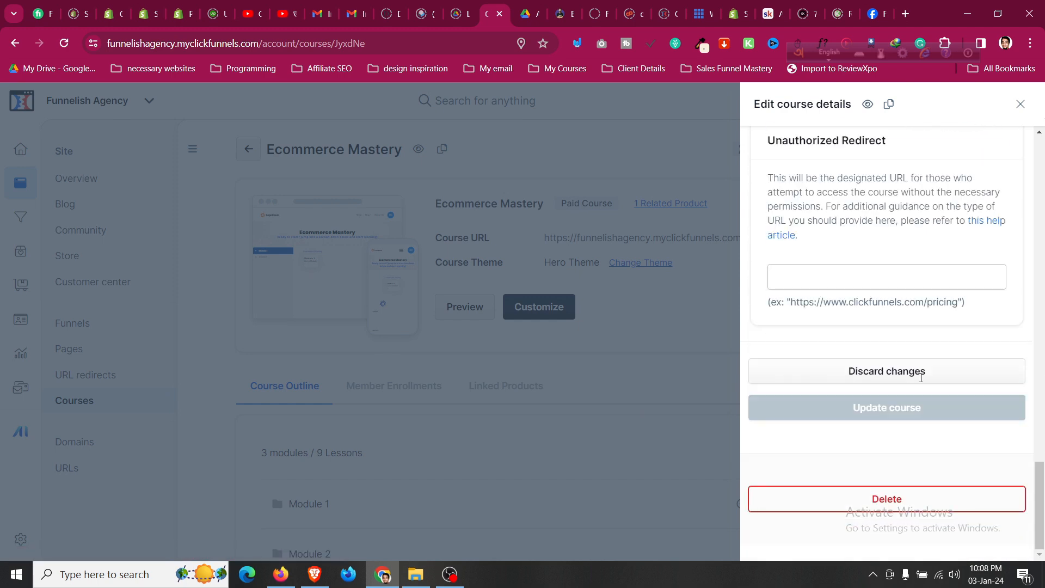
pyautogui.scroll(12, 923, 381)
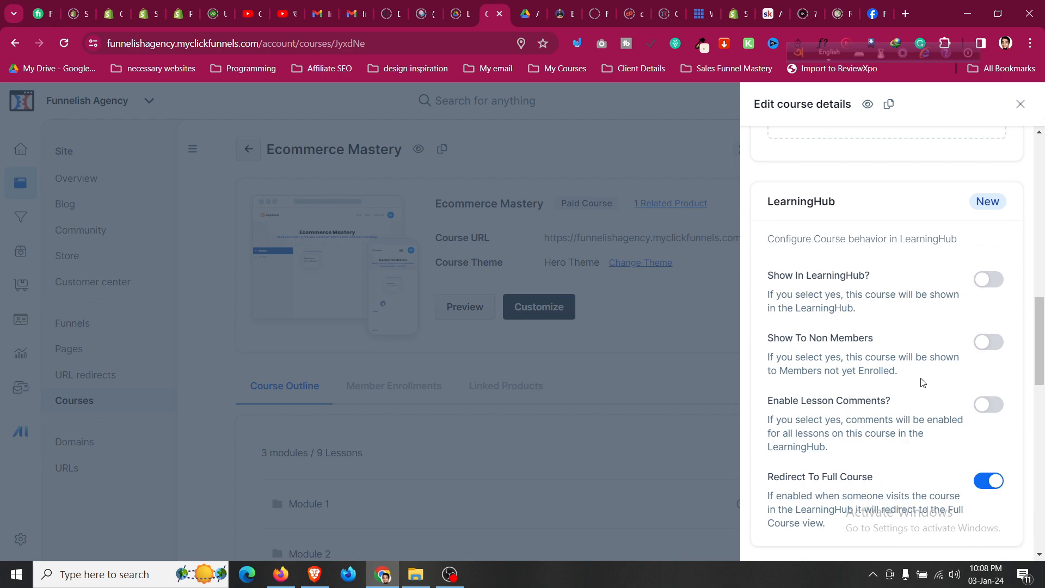
pyautogui.scroll(10, 923, 380)
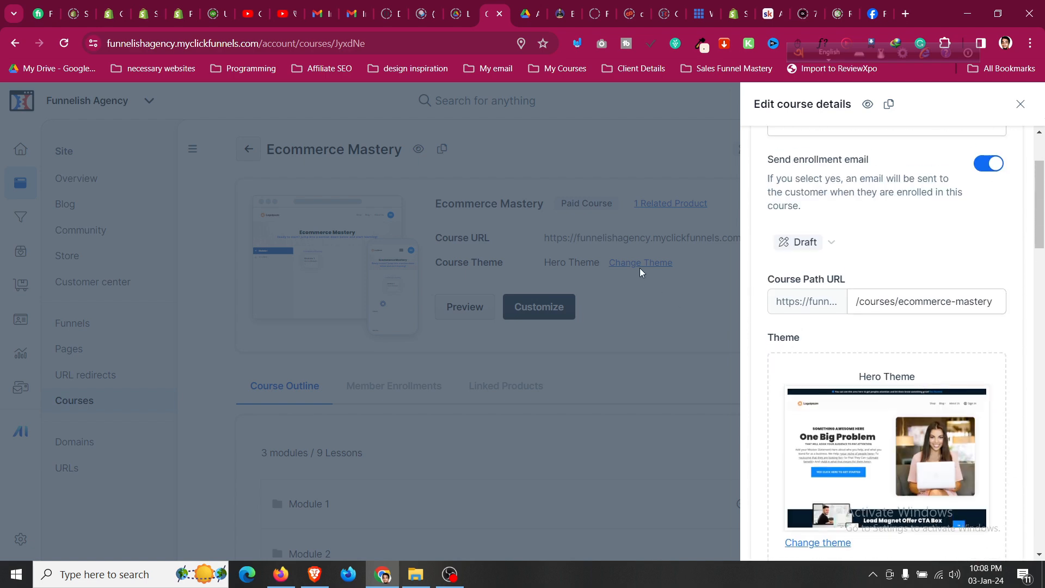
pyautogui.click(640, 270)
pyautogui.click(21, 538)
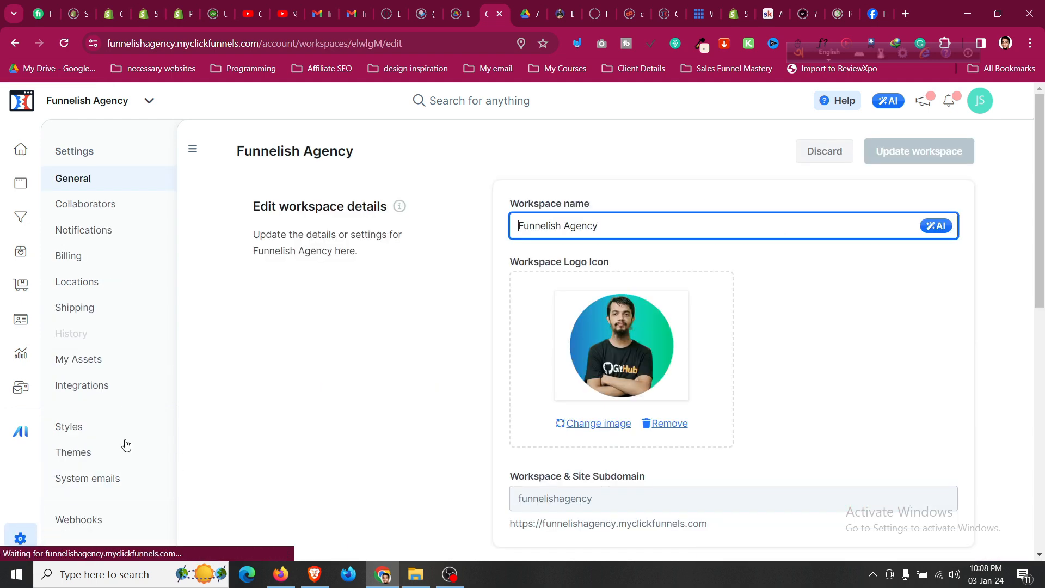
# Open System emails in Settings and show the Courses (5) tab.
pyautogui.scroll(-3, 136, 485)
pyautogui.scroll(3, 119, 514)
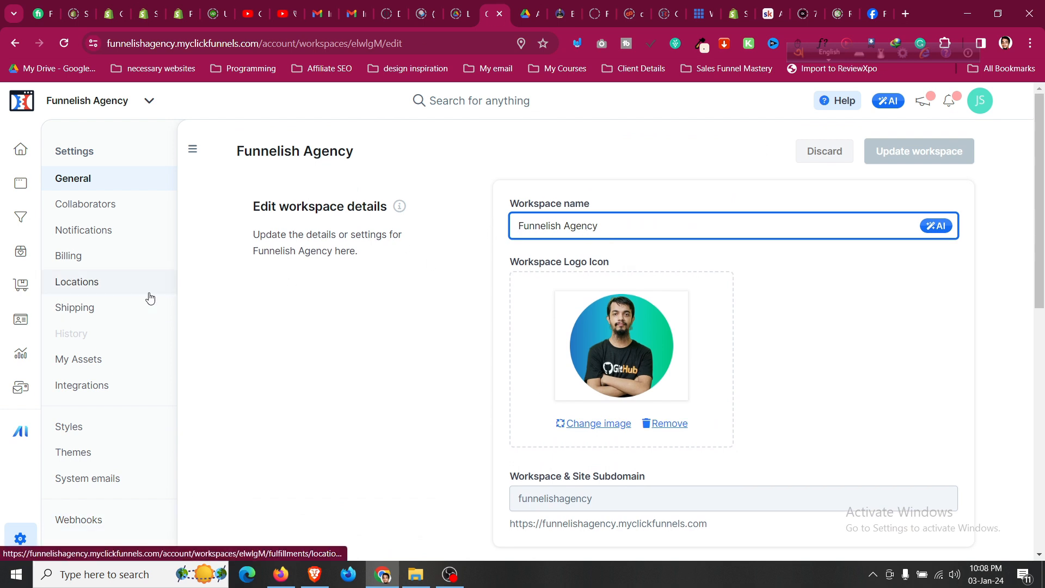
pyautogui.click(127, 478)
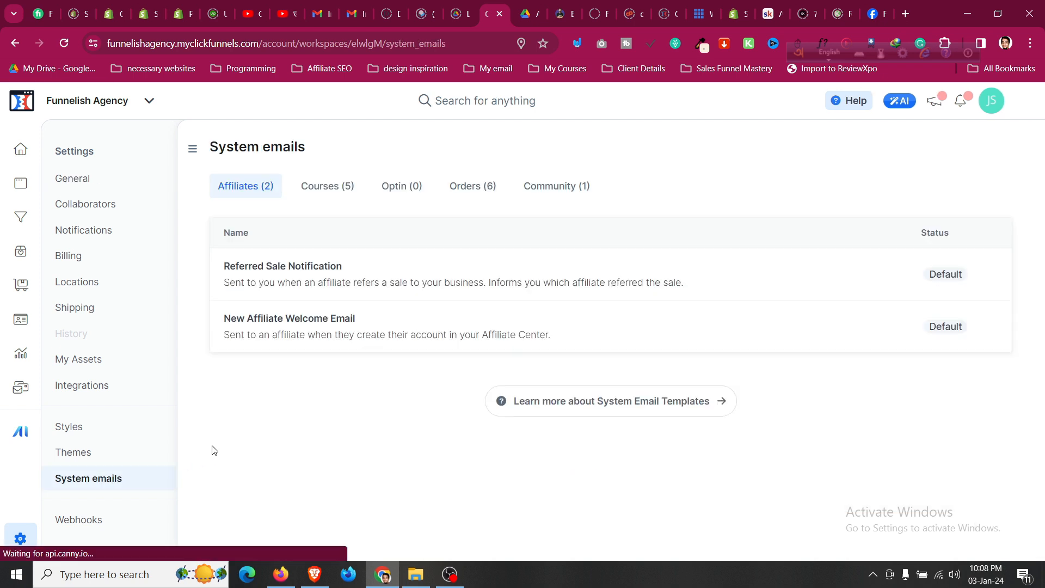
pyautogui.click(327, 195)
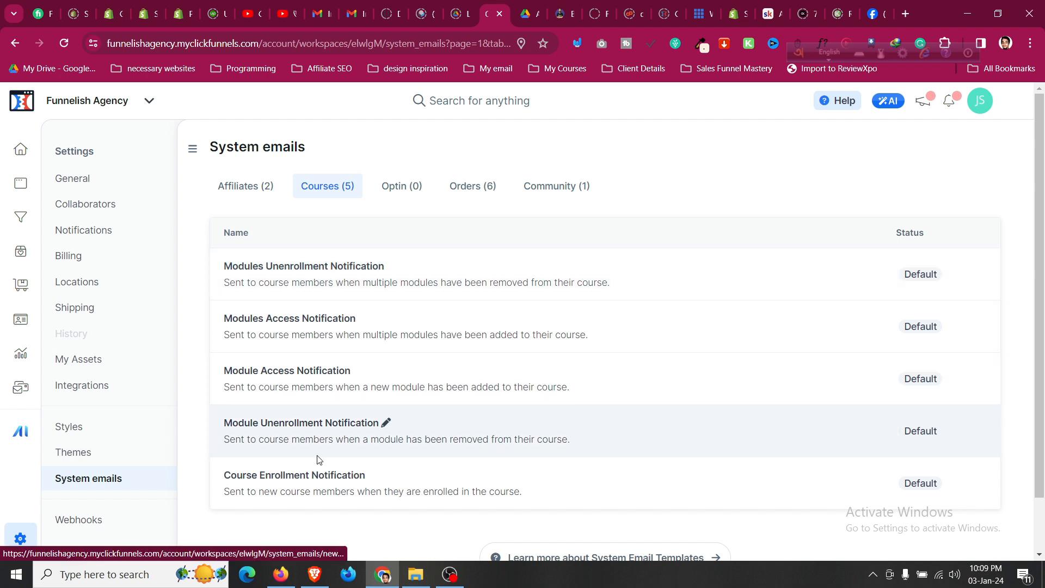
# Edit Course Enrollment Notification, toggle it Active, save to create the template, and go back.
pyautogui.click(373, 476)
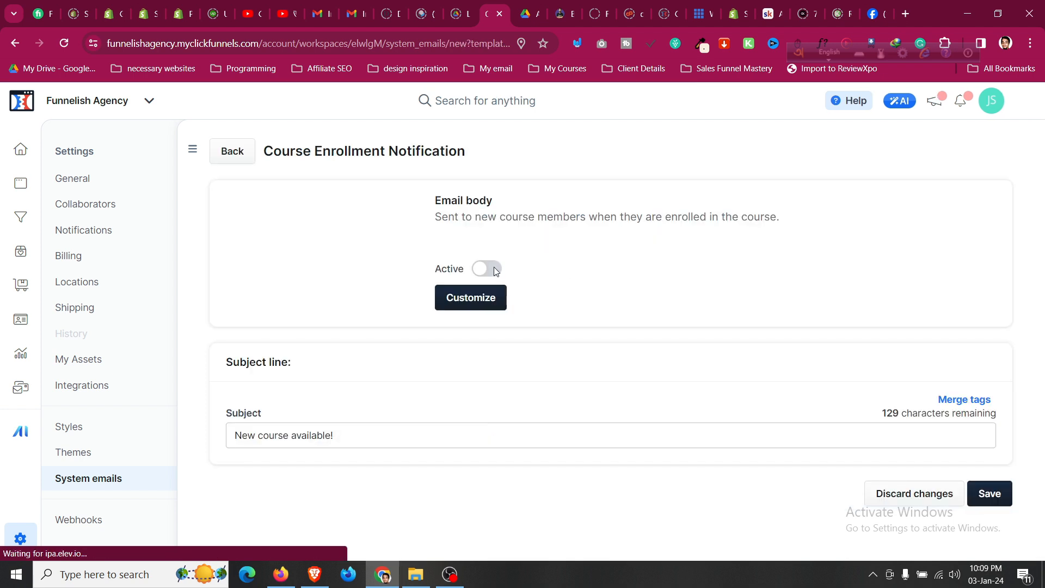
pyautogui.click(494, 267)
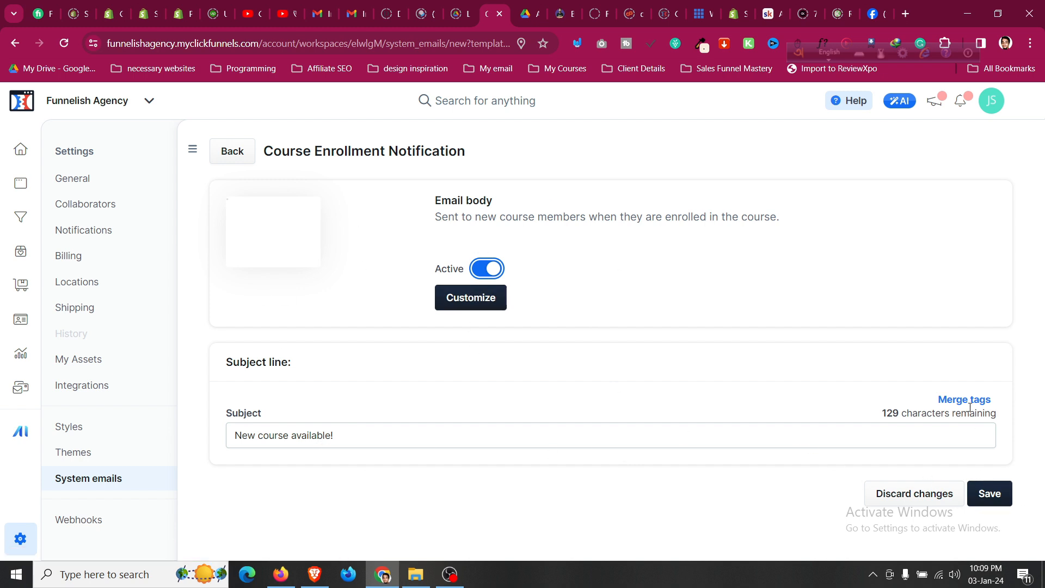
pyautogui.click(998, 494)
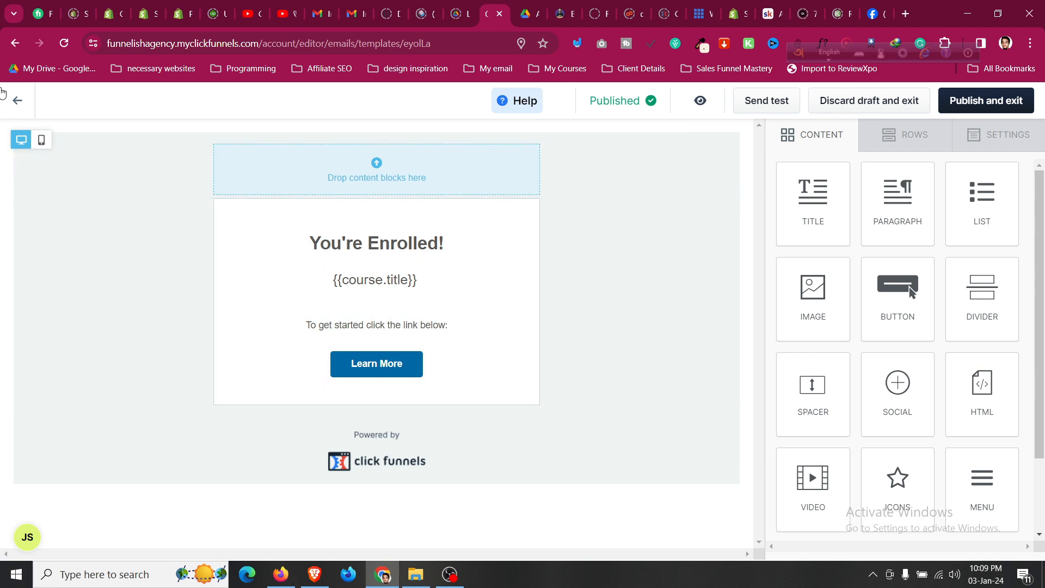
pyautogui.click(19, 98)
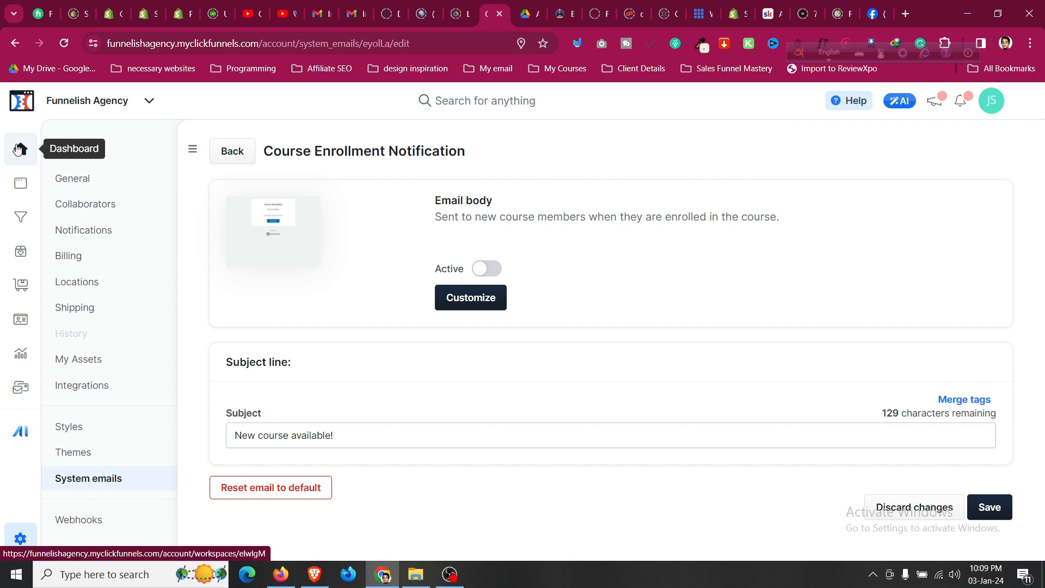
# In the site's settings, replace the site title My Workspace with Funnelish.
pyautogui.click(26, 187)
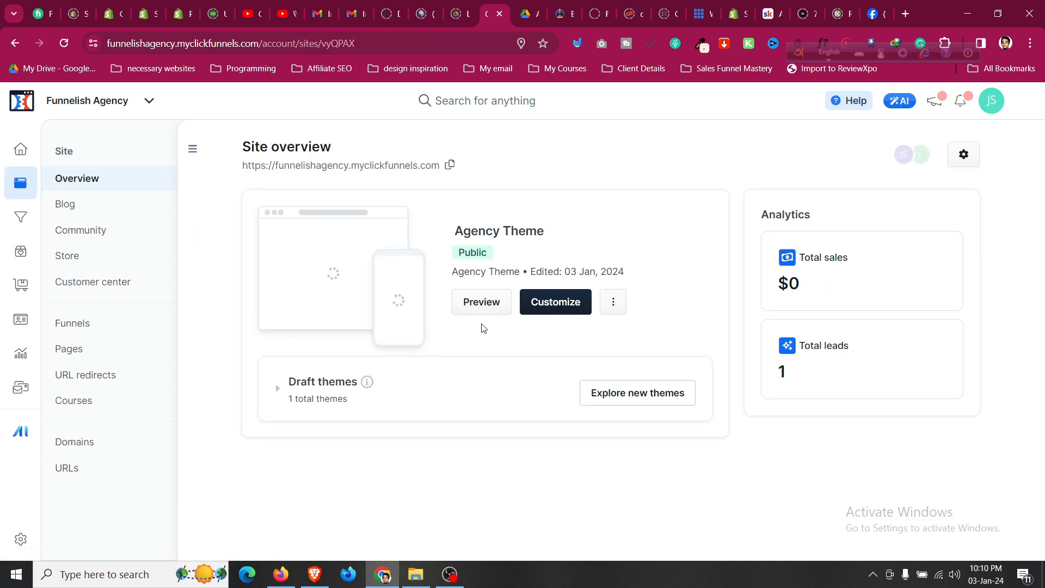
pyautogui.click(621, 306)
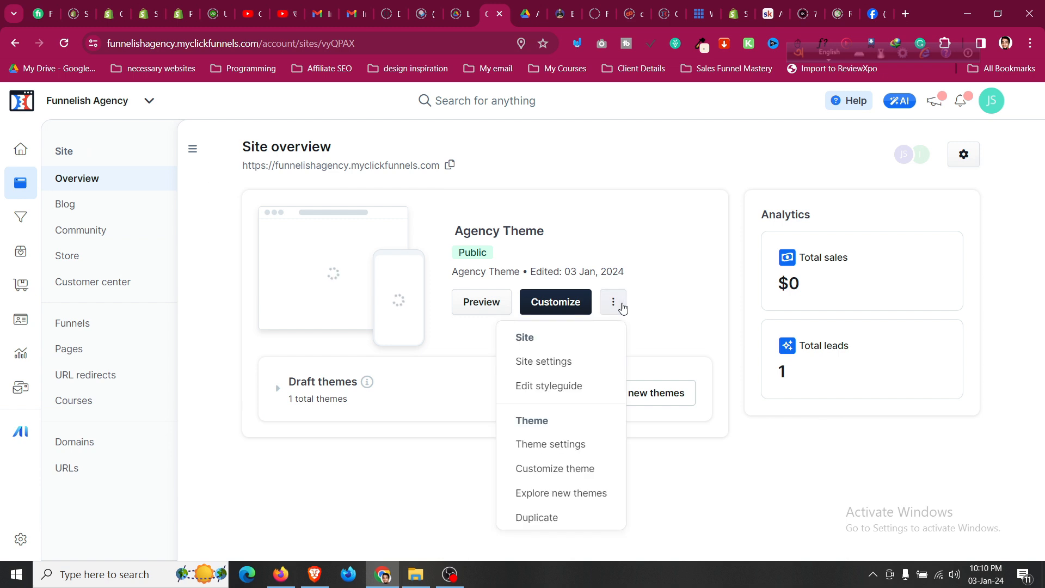
pyautogui.click(585, 369)
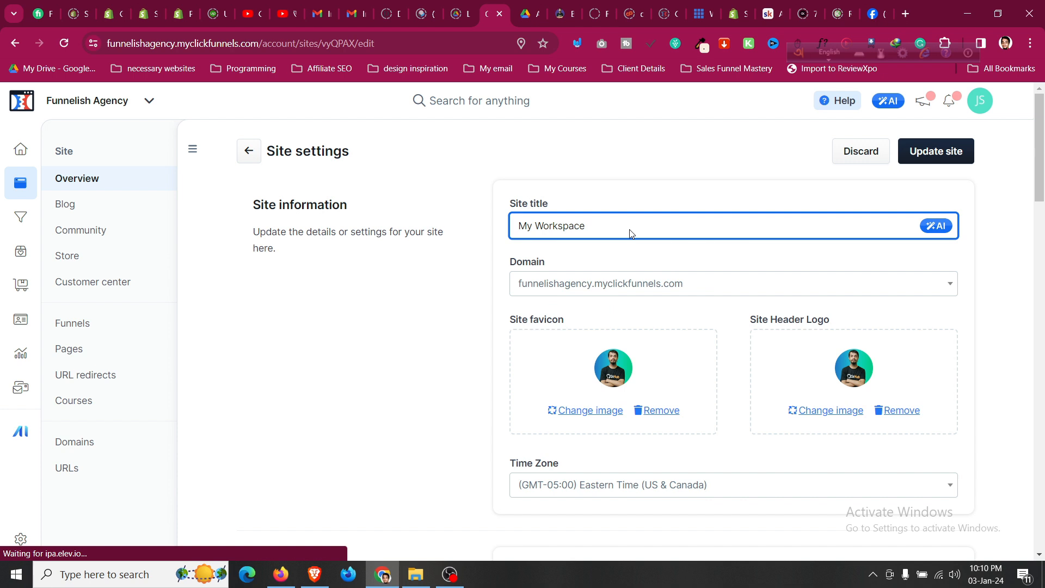
pyautogui.moveTo(630, 233); pyautogui.dragTo(513, 233)
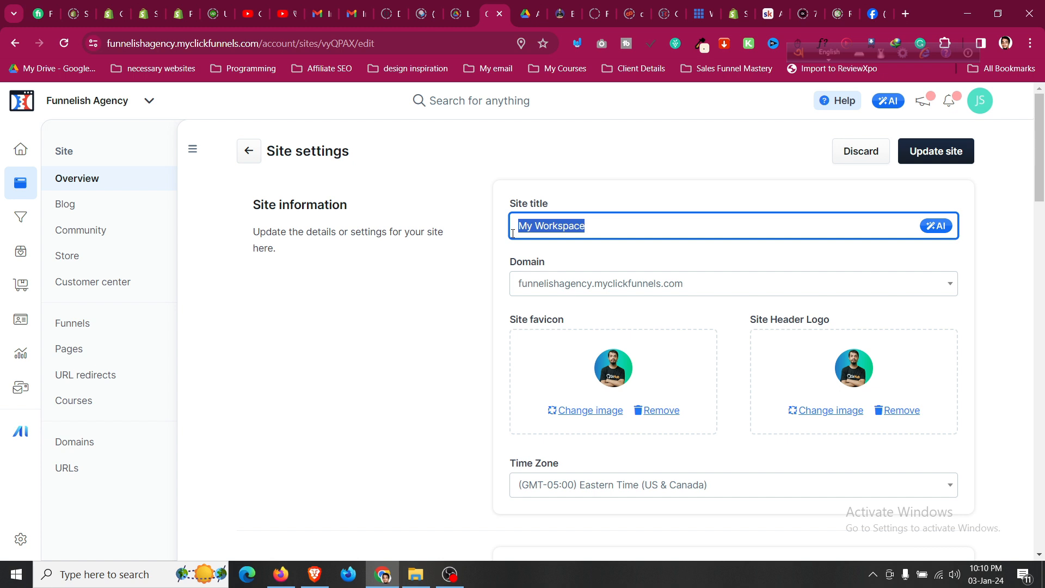
pyautogui.write('Funnelish Agency')
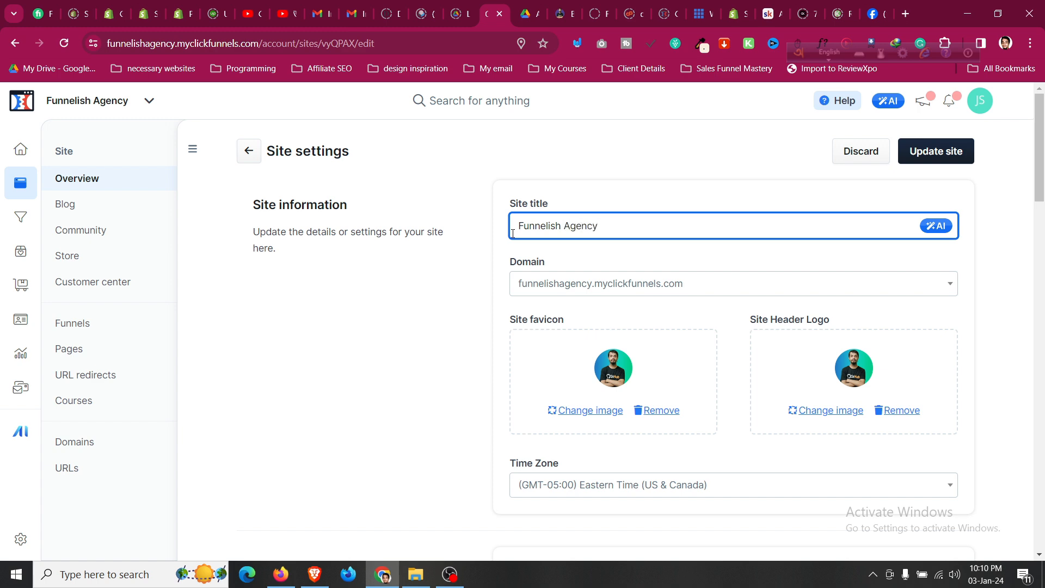
# Set the site homepage to Agency Theme - Home Page.
pyautogui.scroll(-5, 554, 270)
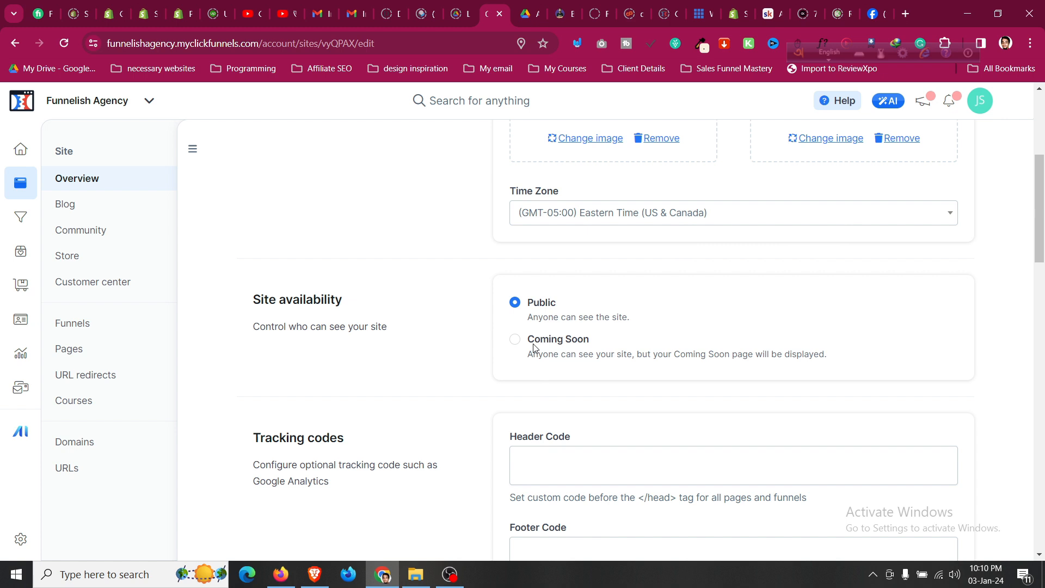
pyautogui.scroll(-4, 535, 349)
pyautogui.scroll(-1, 534, 344)
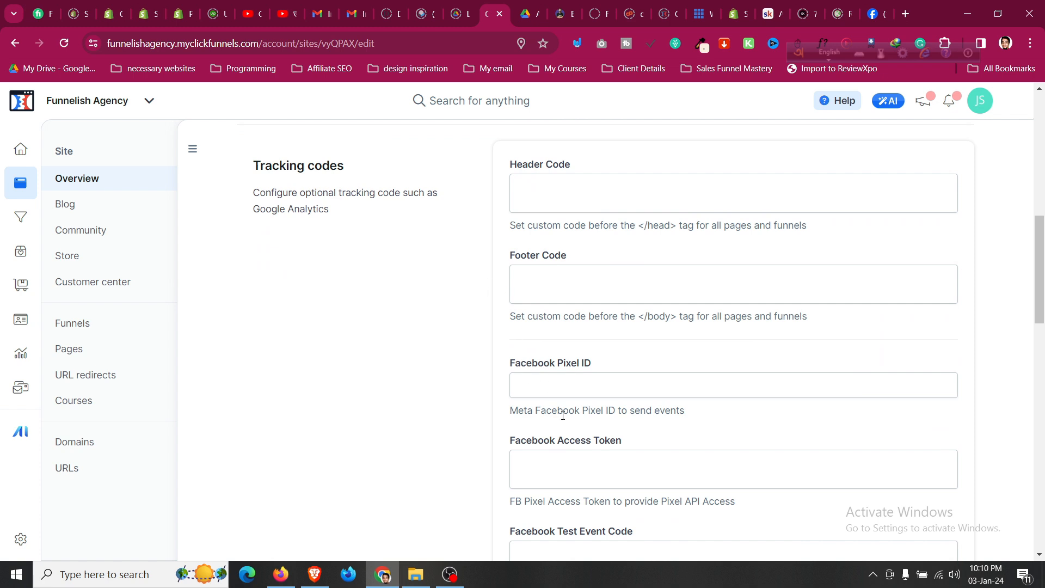
pyautogui.scroll(-5, 571, 340)
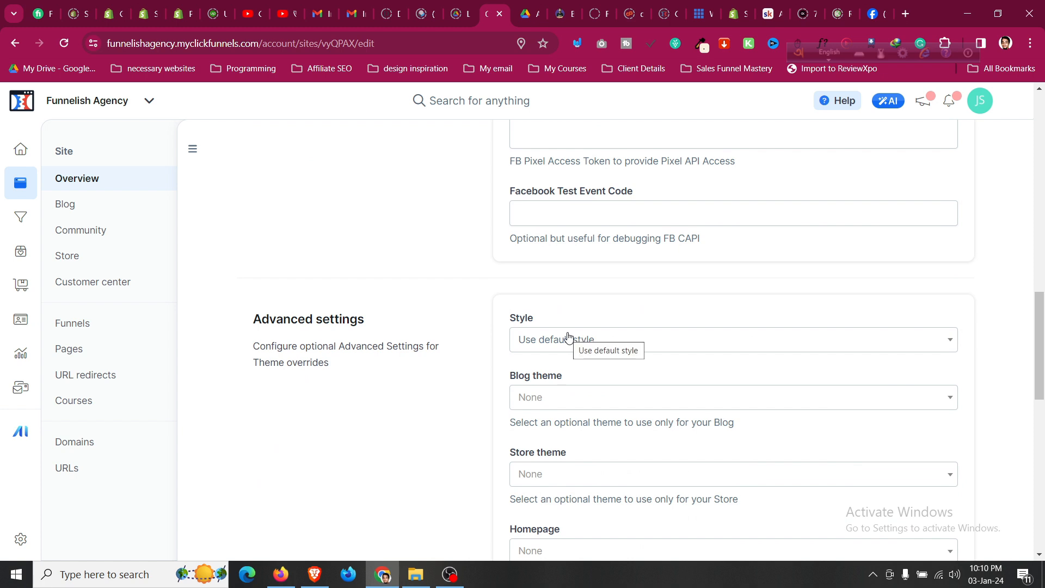
pyautogui.scroll(-2, 569, 337)
pyautogui.click(574, 418)
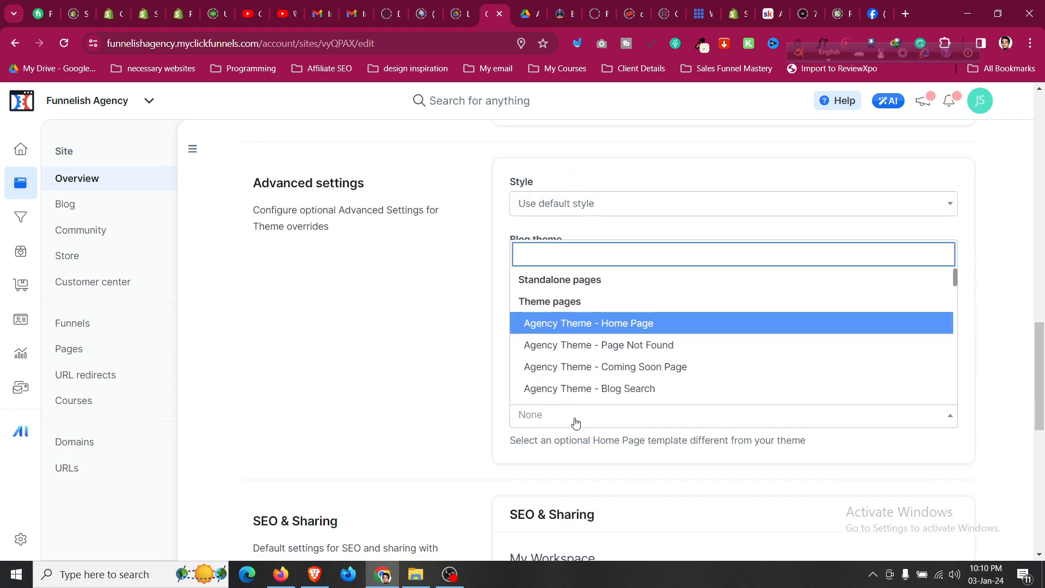
pyautogui.click(576, 422)
pyautogui.click(578, 420)
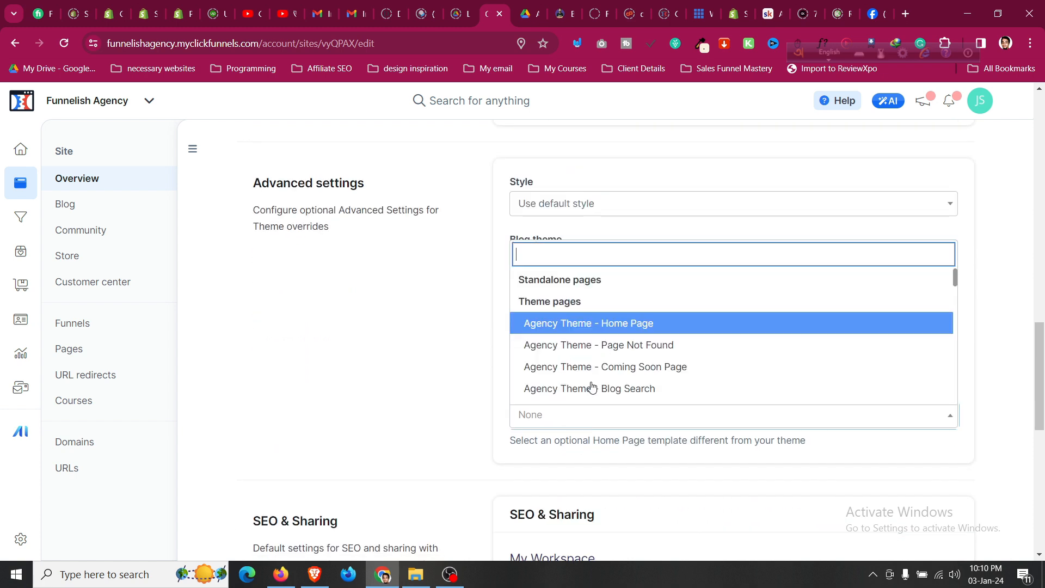
pyautogui.click(615, 324)
# Make Funnelish the default page title and save the site settings.
pyautogui.scroll(-6, 587, 388)
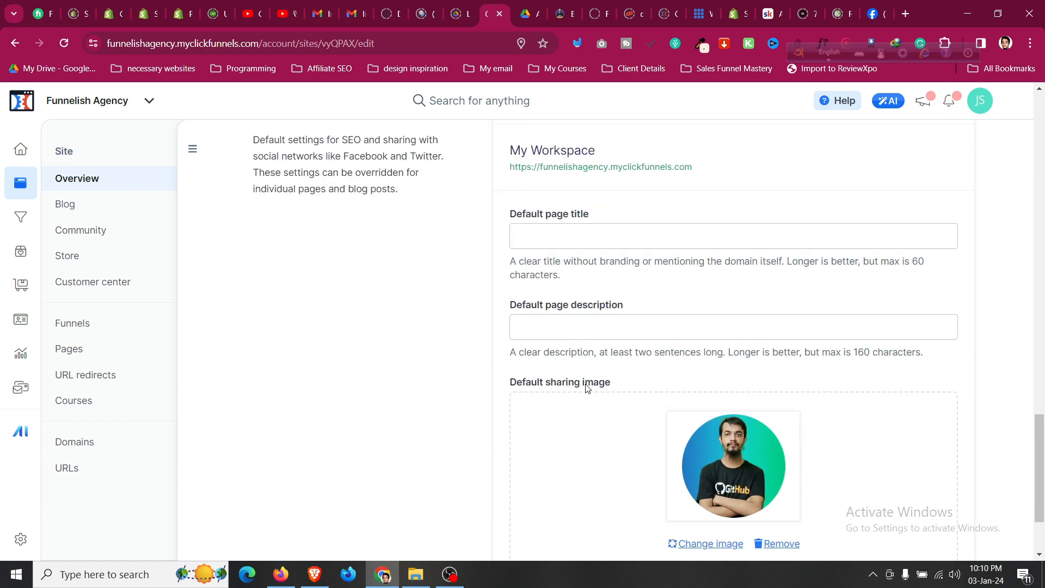
pyautogui.scroll(2, 587, 387)
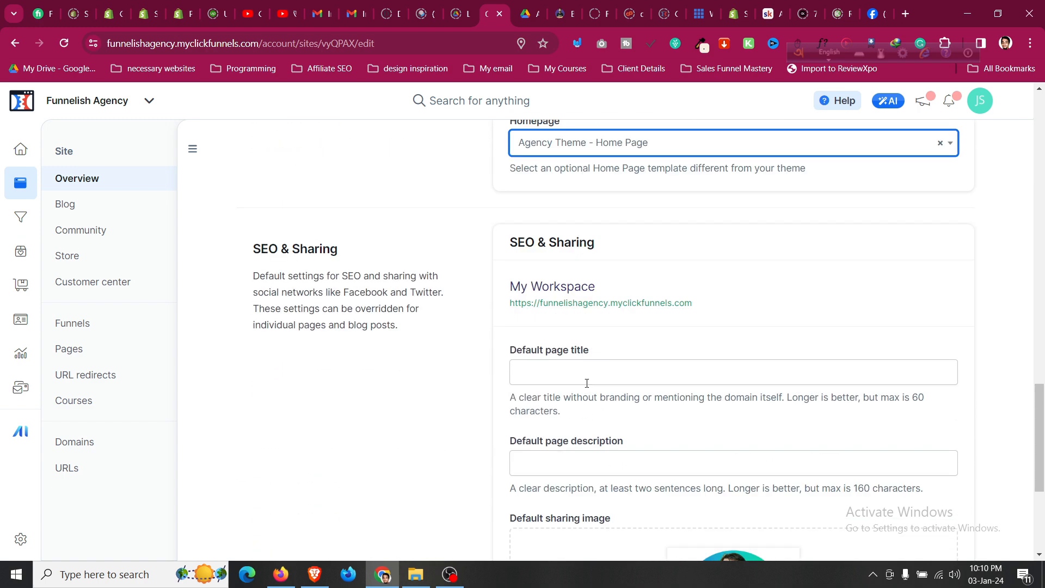
pyautogui.click(585, 372)
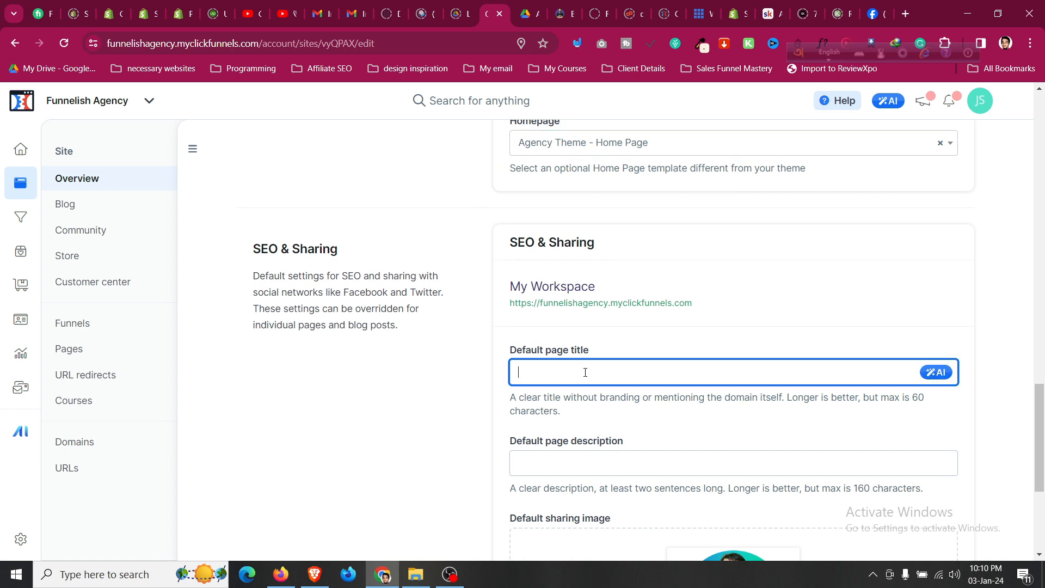
pyautogui.write('Funnelish')
pyautogui.scroll(-5, 585, 372)
pyautogui.click(938, 517)
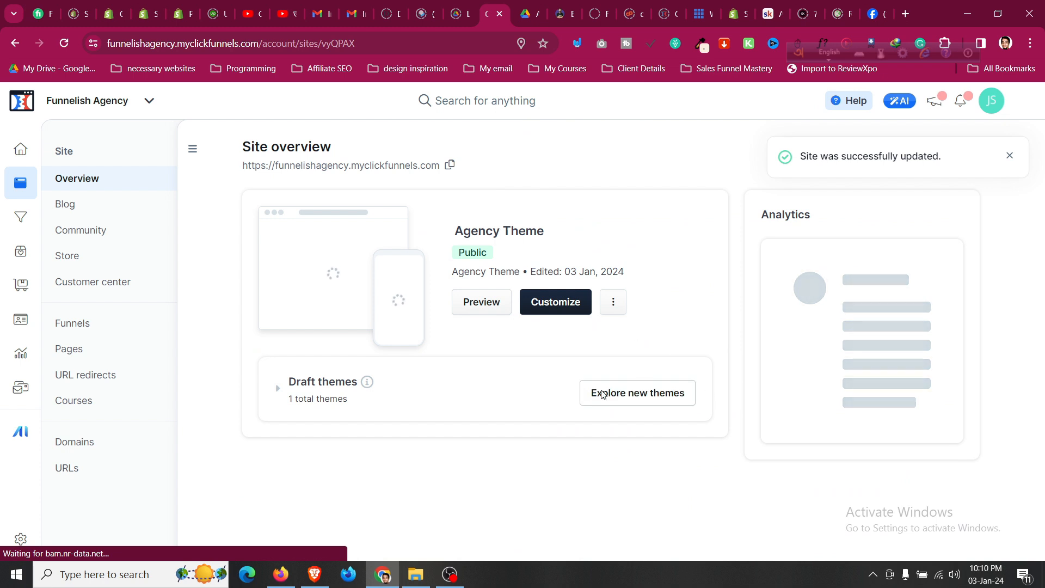
pyautogui.click(614, 303)
pyautogui.click(615, 303)
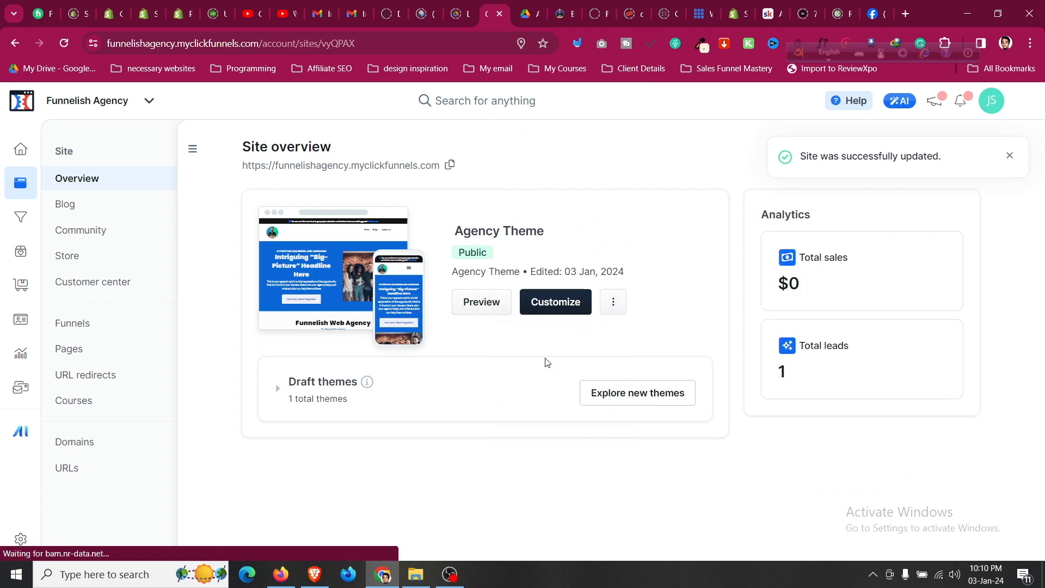